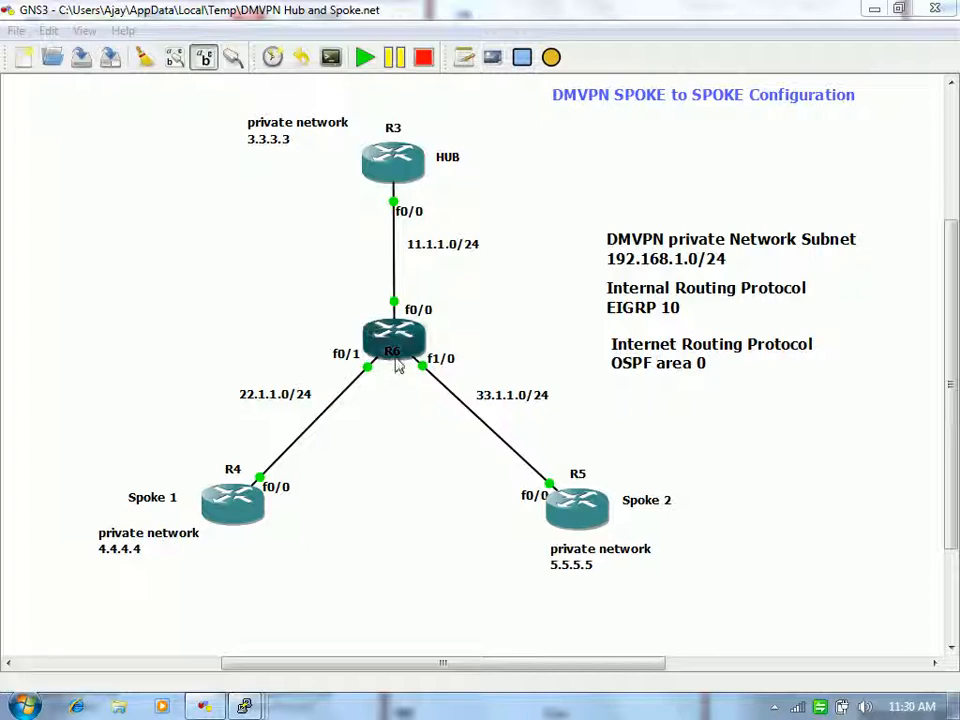
Step: Open the context menu of hub router R3, then dismiss it
right_click(415, 165)
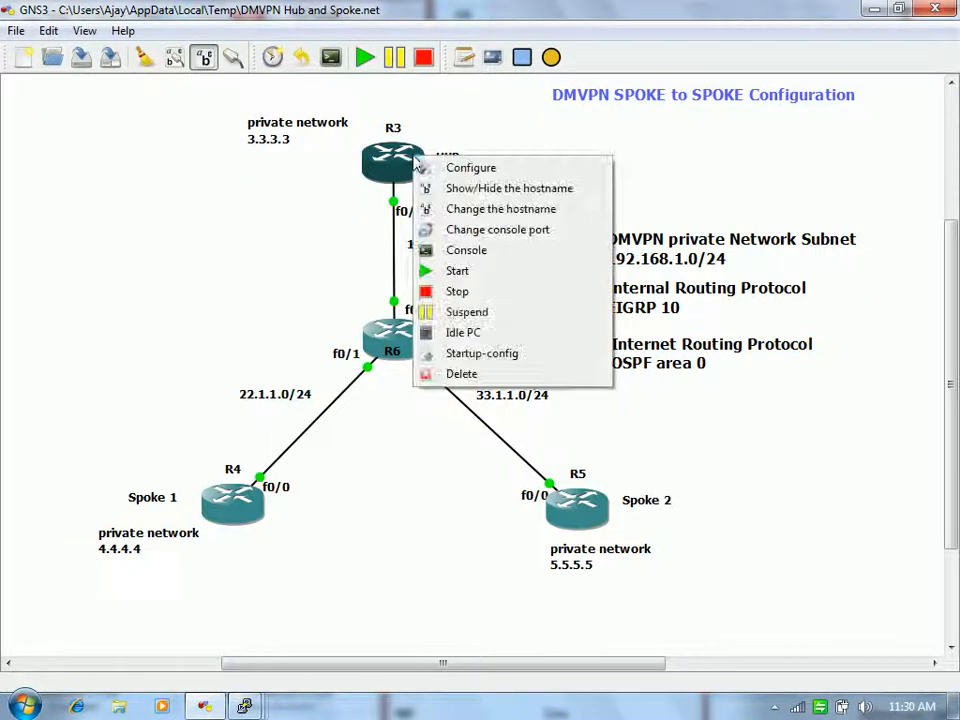
left_click(230, 178)
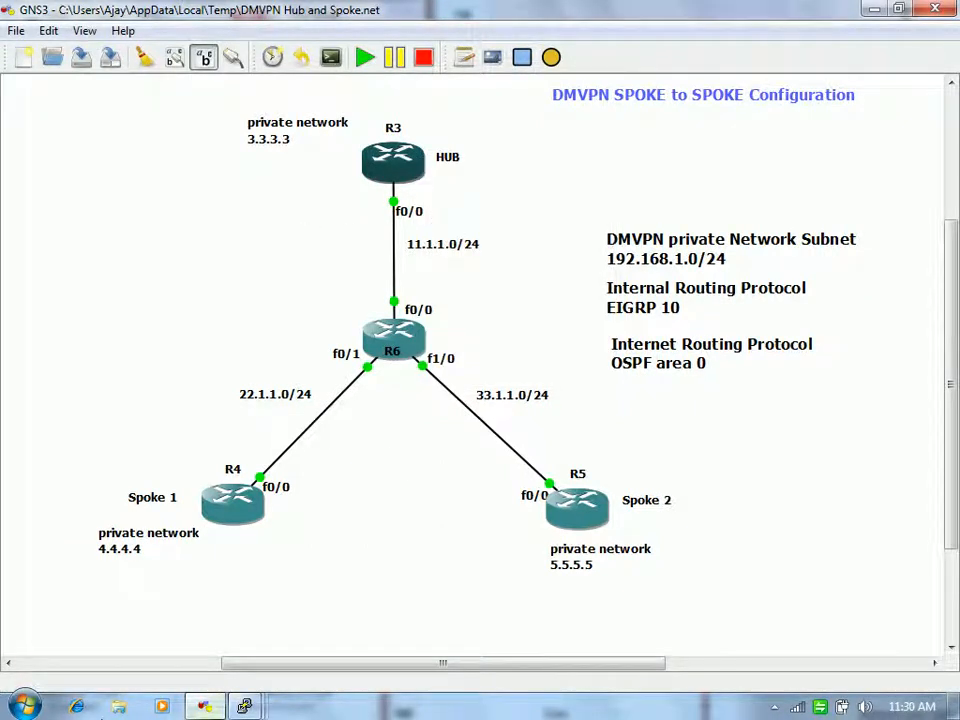
Step: On hub R3, show Tunnel10's running configuration with 'sho run int tun 10'
mouse_move(244, 705)
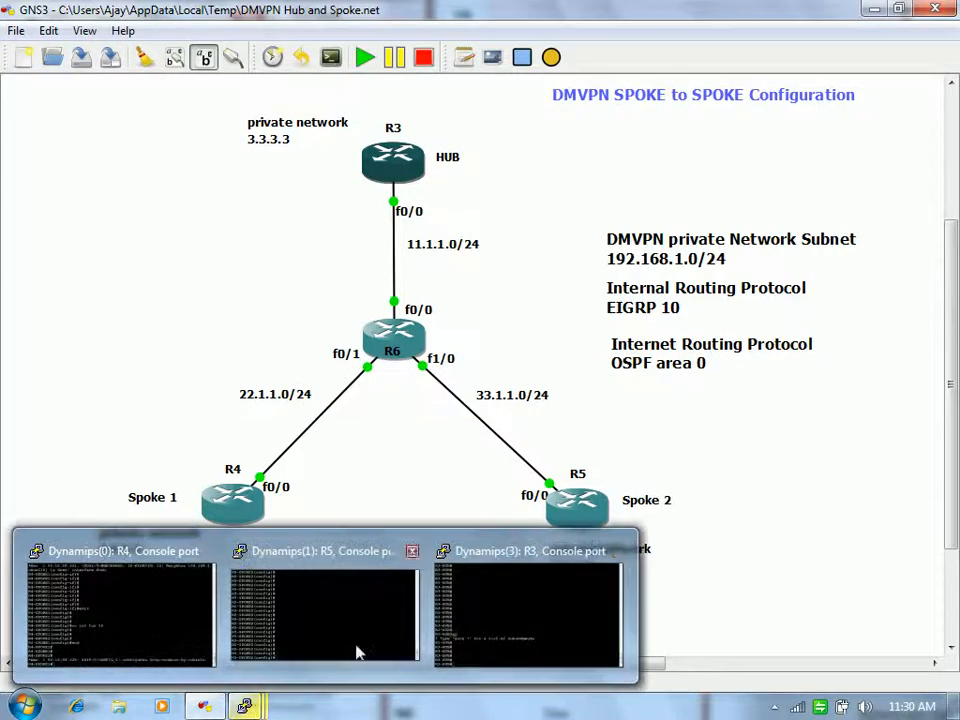
left_click(491, 628)
type("sho ")
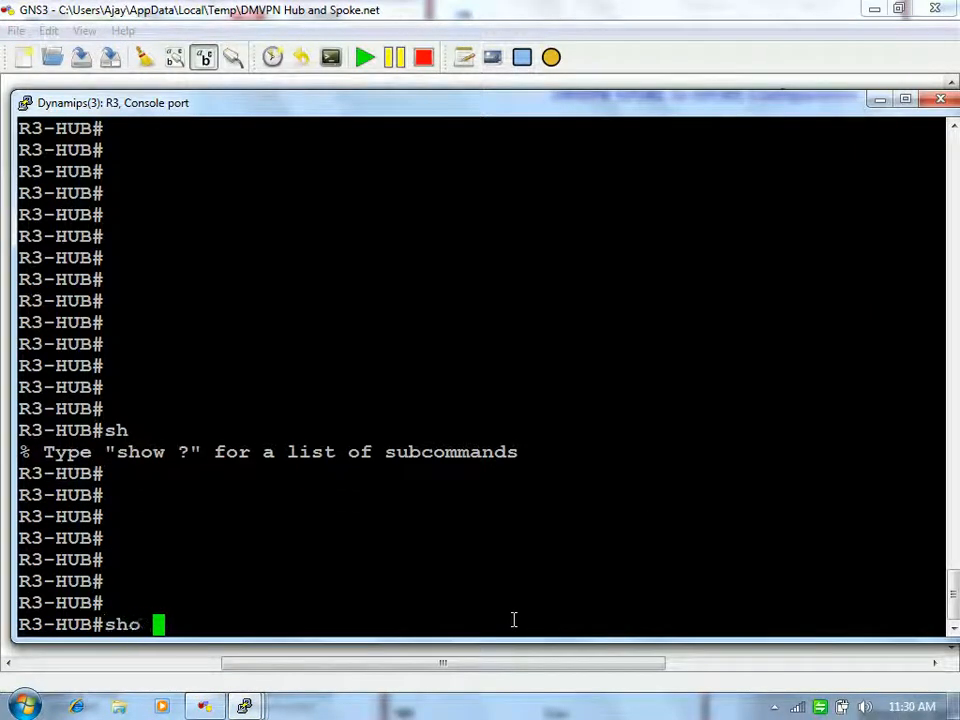
type("run int tun 10")
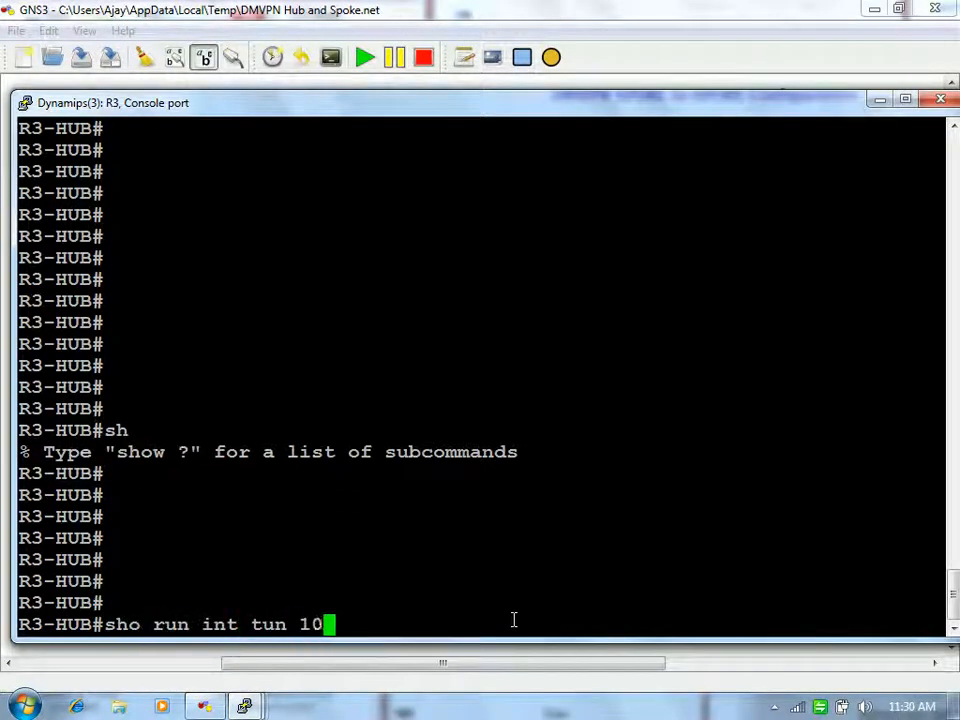
key("Return")
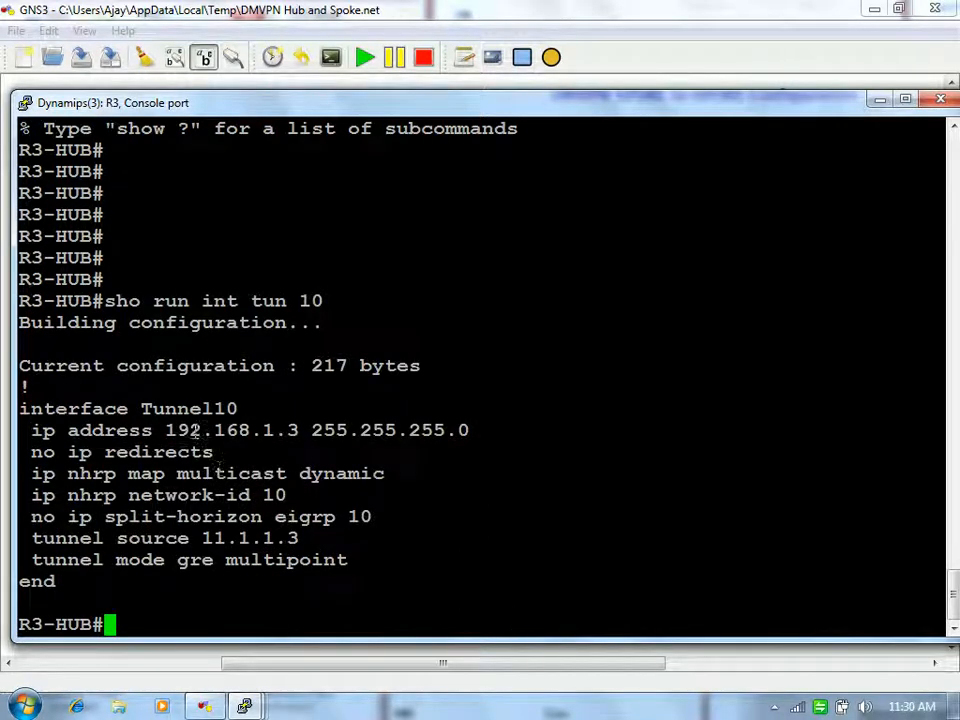
Step: Highlight the tunnel address, NHRP multicast mapping, network-id and split-horizon lines
left_click_drag(190, 430, 262, 431)
left_click_drag(155, 473, 284, 474)
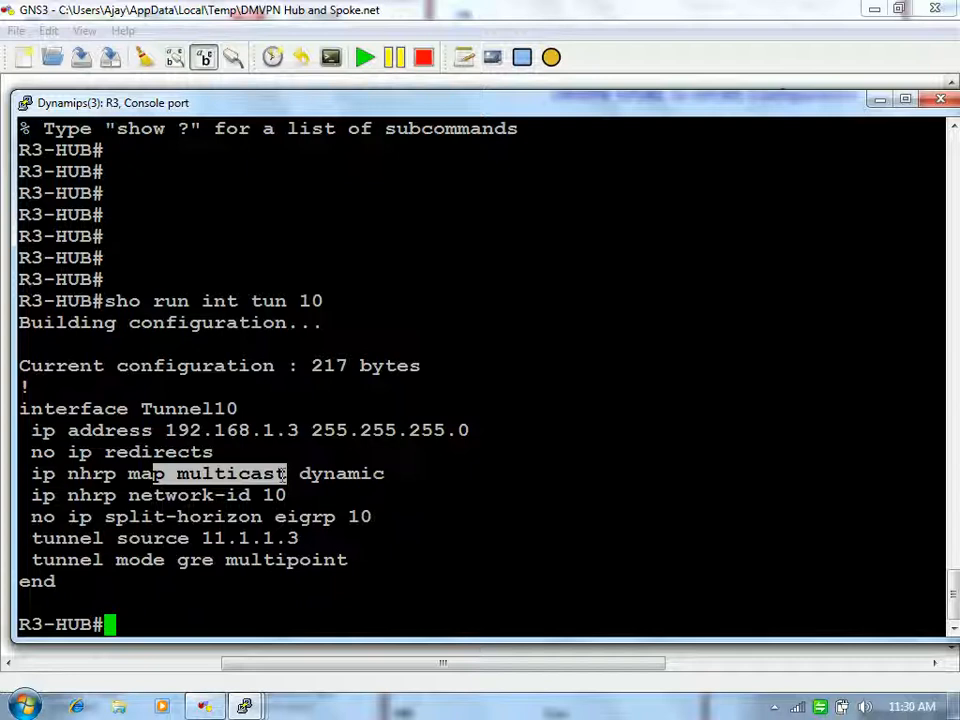
left_click(285, 473)
double_click(245, 495)
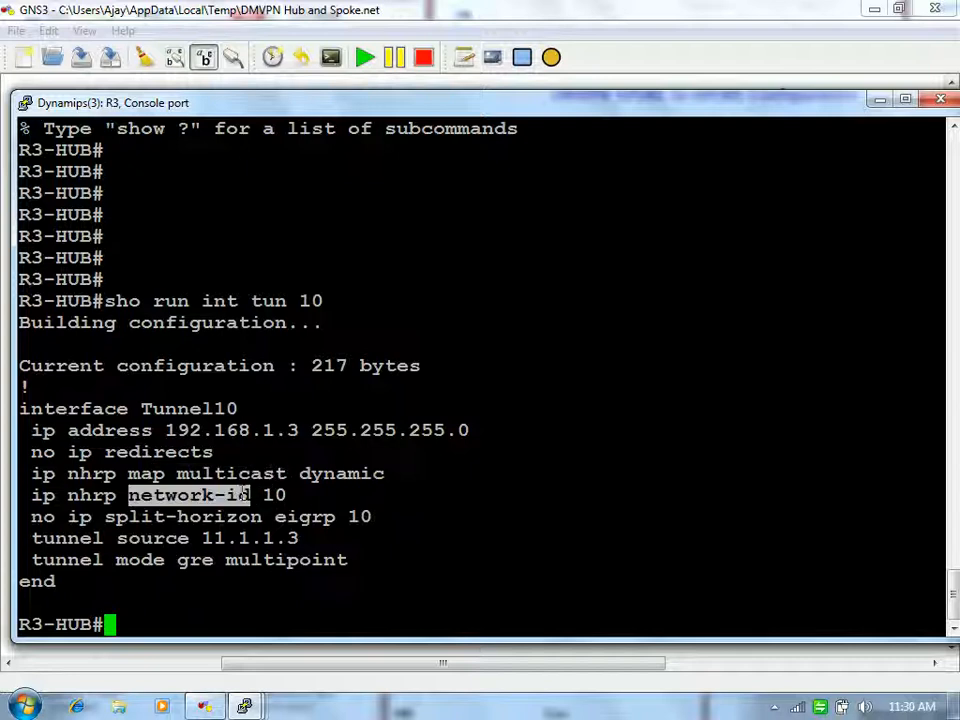
left_click(256, 516)
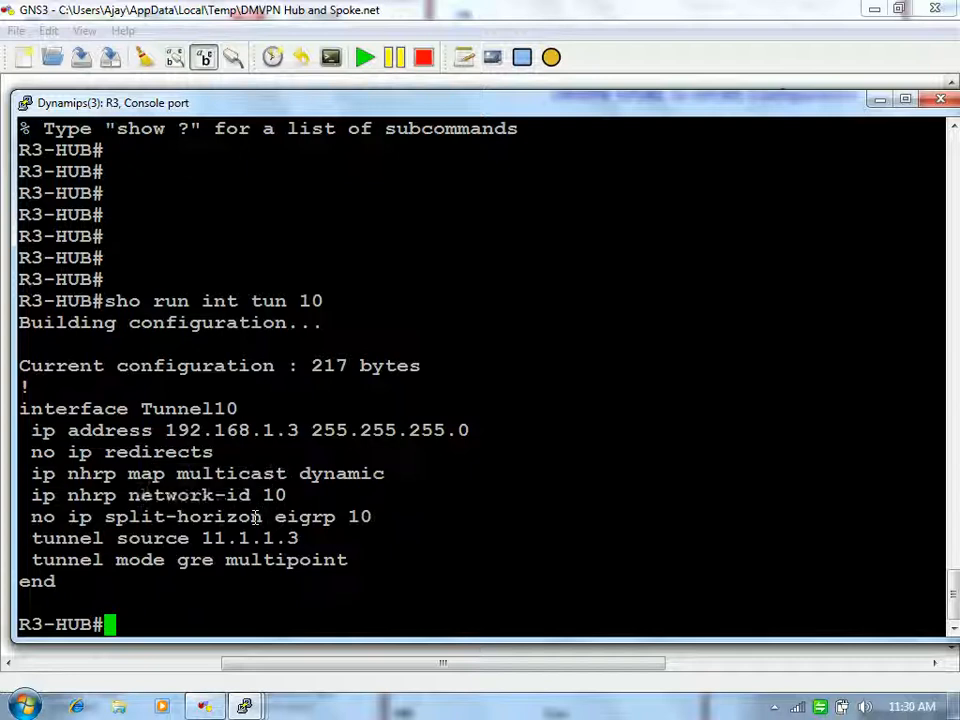
double_click(256, 516)
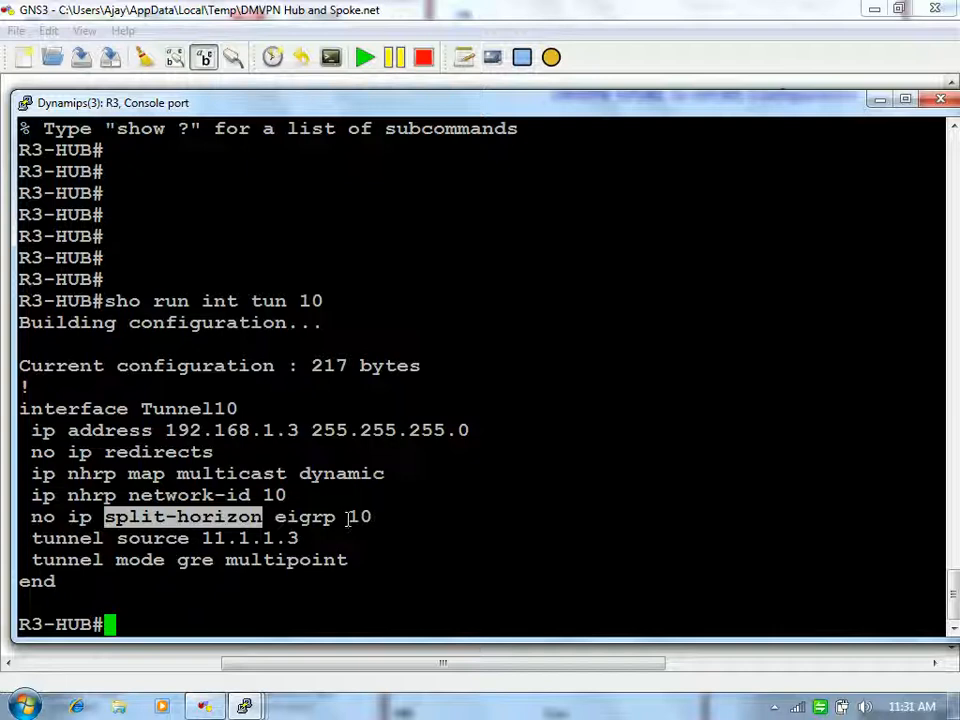
left_click(248, 560)
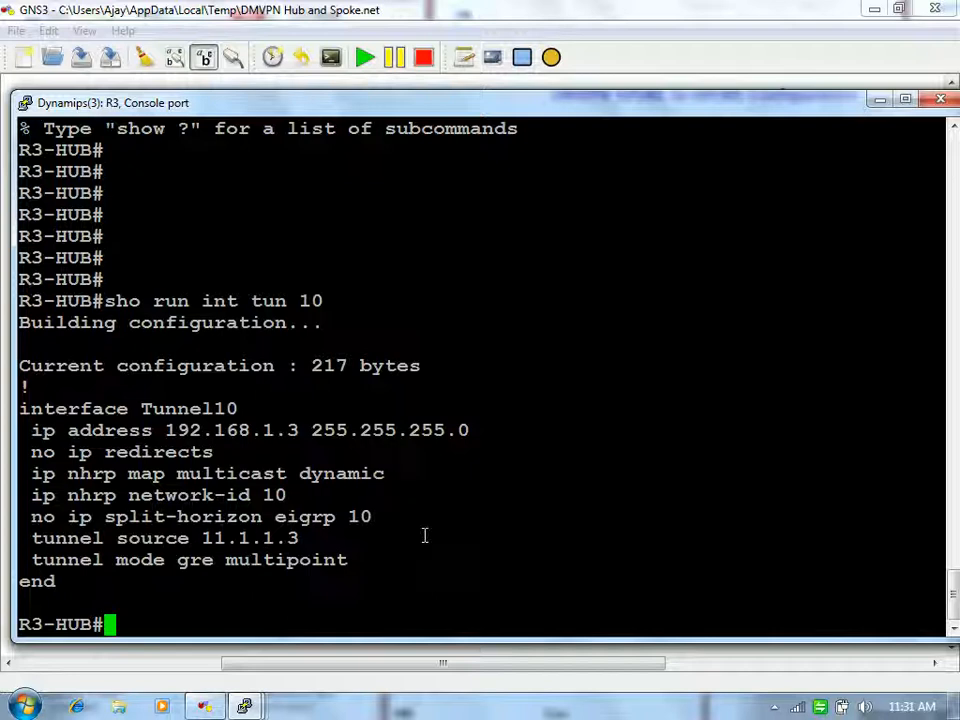
Step: List the hub's crypto configuration with 'show run | sec crypto'
type("show r")
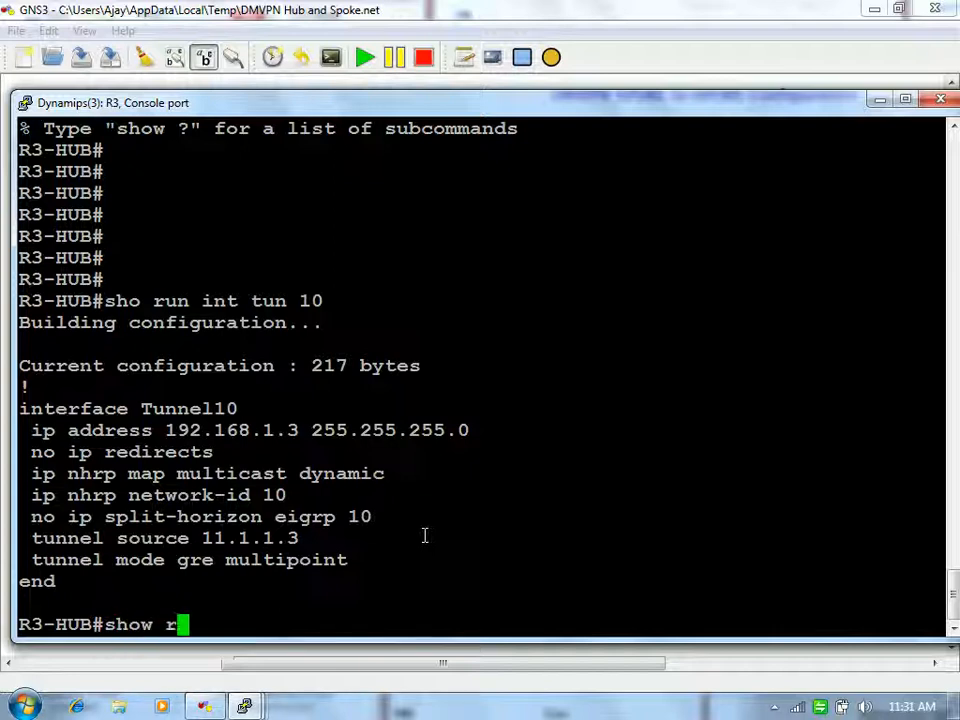
type("un | sec crypto")
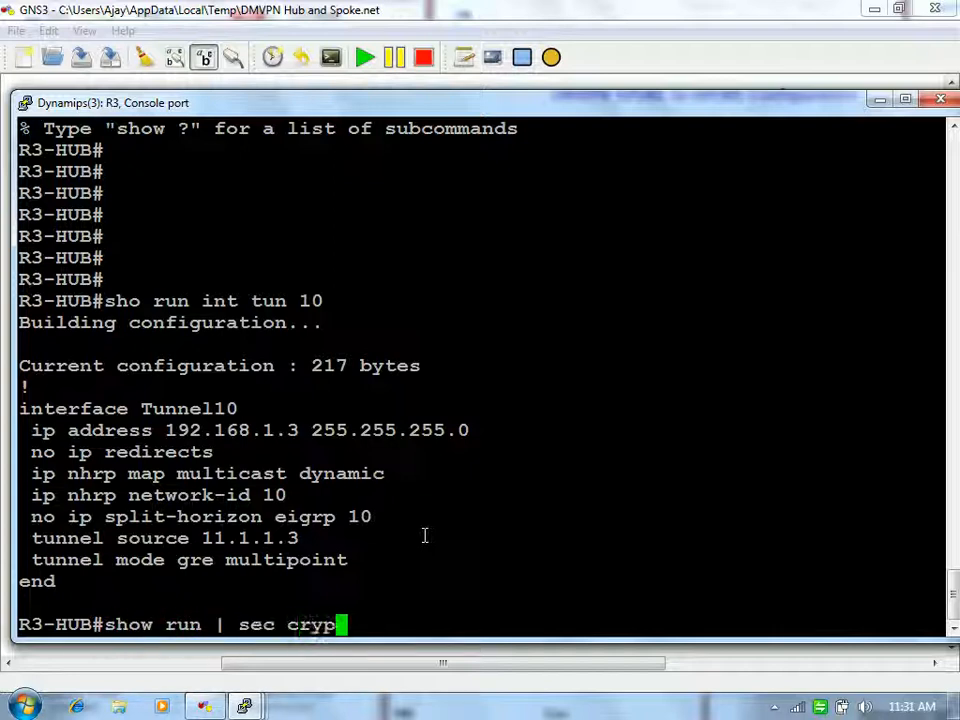
key("Return")
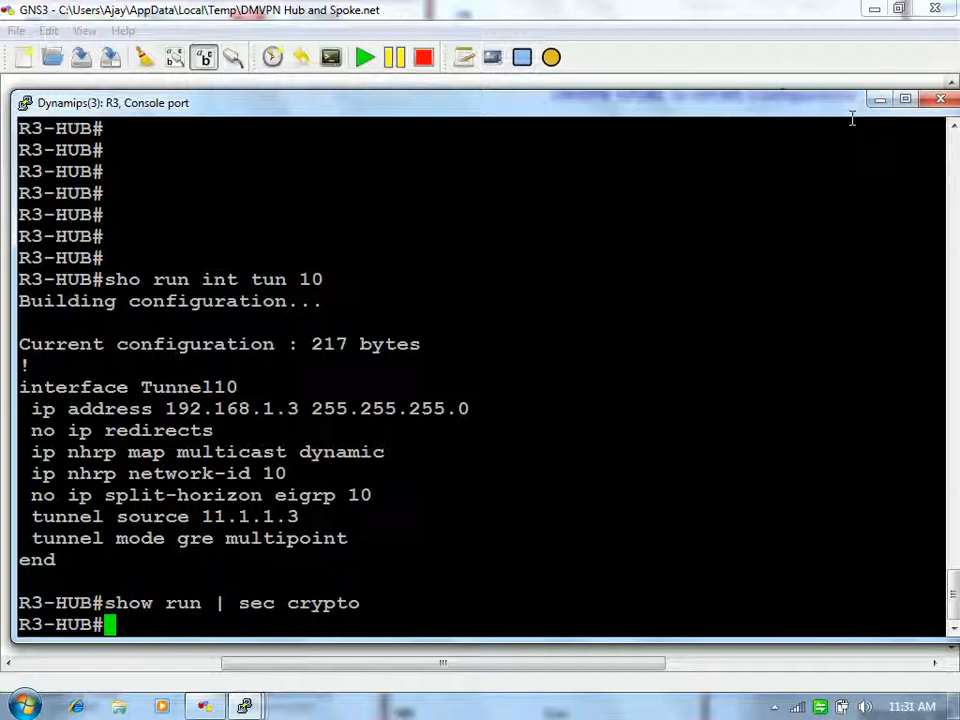
Step: Minimize the hub console and bring up the R4 Spoke 1 console
left_click(879, 102)
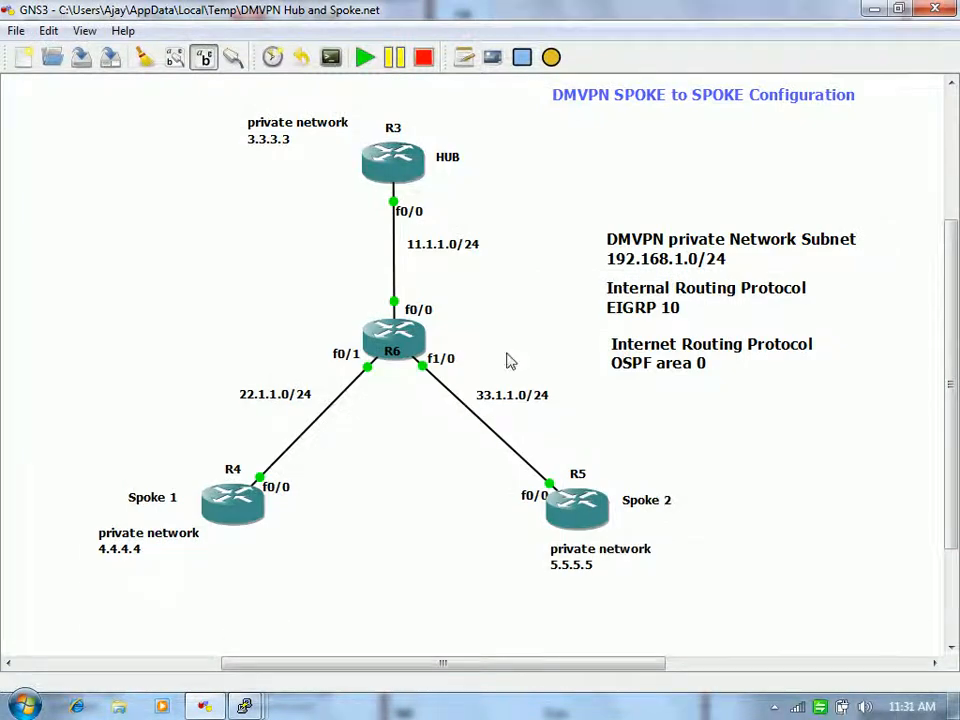
mouse_move(244, 706)
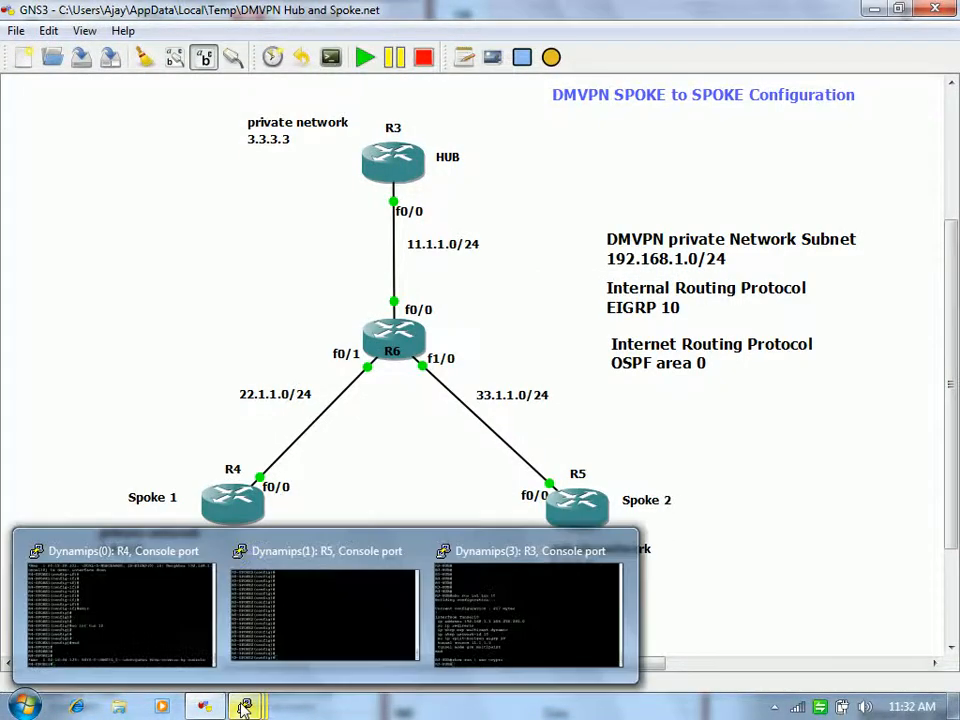
left_click(124, 641)
key("Return")
key("Return")
key("Return")
Step: Run 'show ip int bri' on R4: Fa0/0 22.1.1.4 and Loopback1 4.4.4.4 up, no tunnel
type("show")
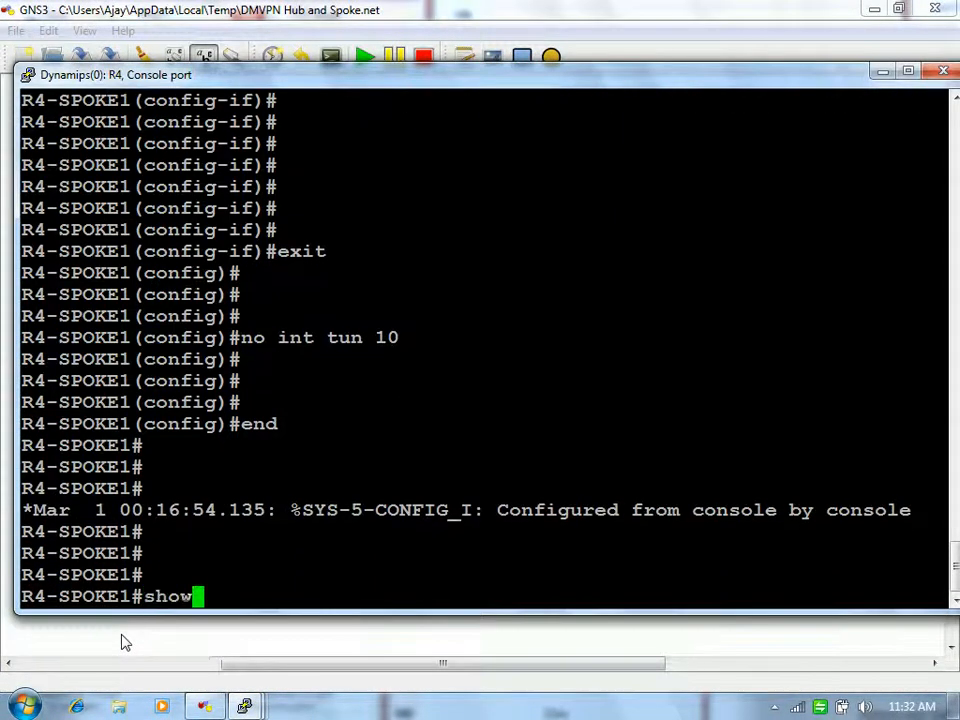
type(" ip int bri")
key("Return")
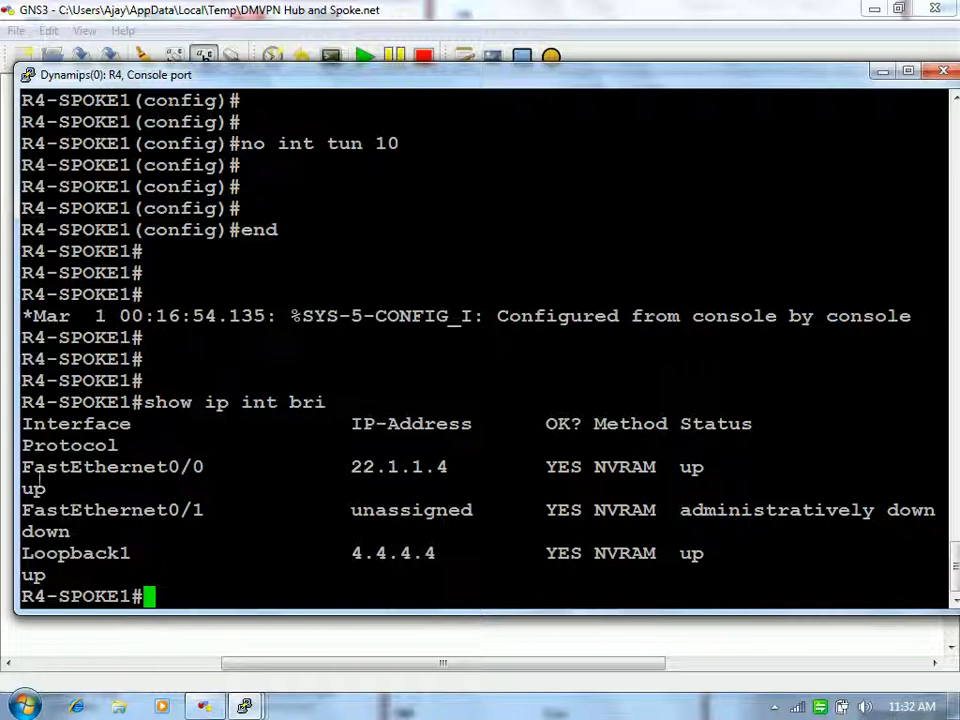
left_click_drag(30, 473, 175, 568)
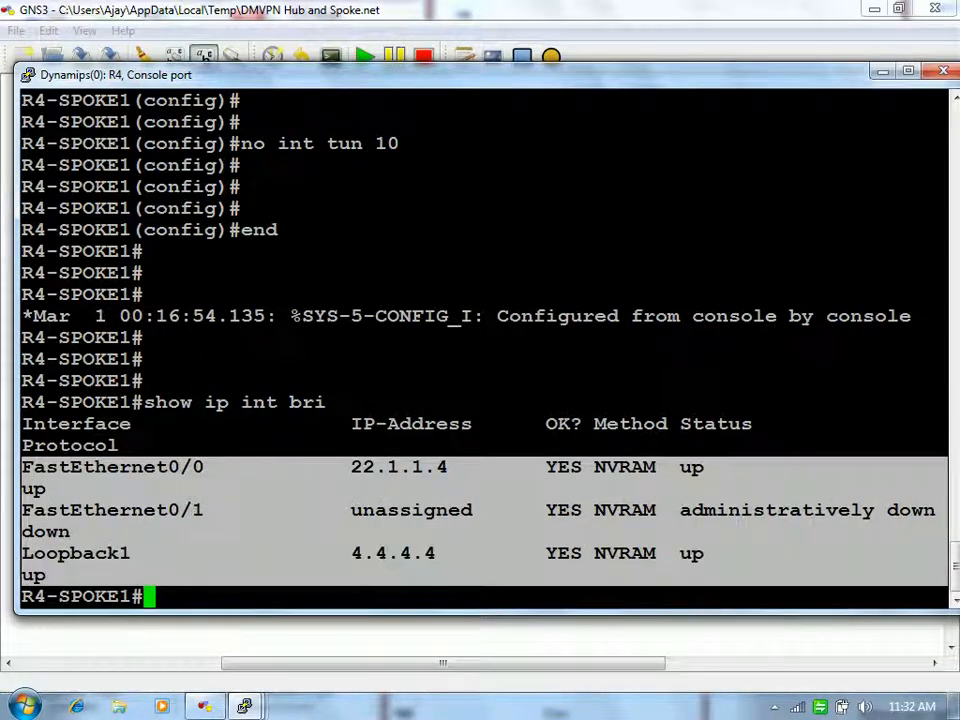
left_click(304, 510)
Step: Create interface Tunnel10 on R4 with tunnel source fa0/0
type("config t")
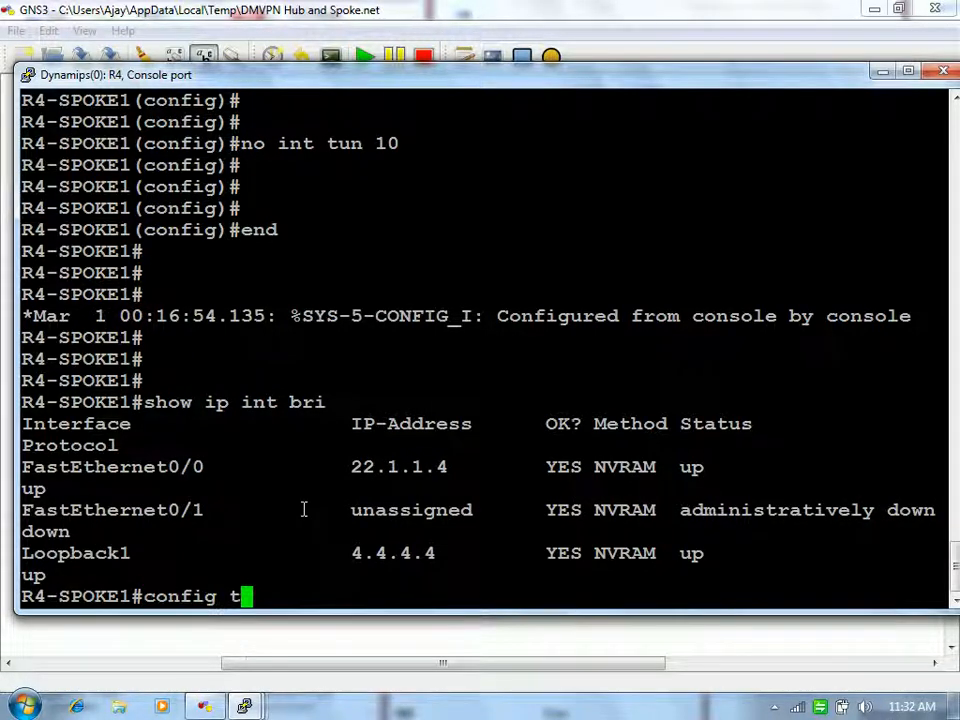
key("Return")
key("Return")
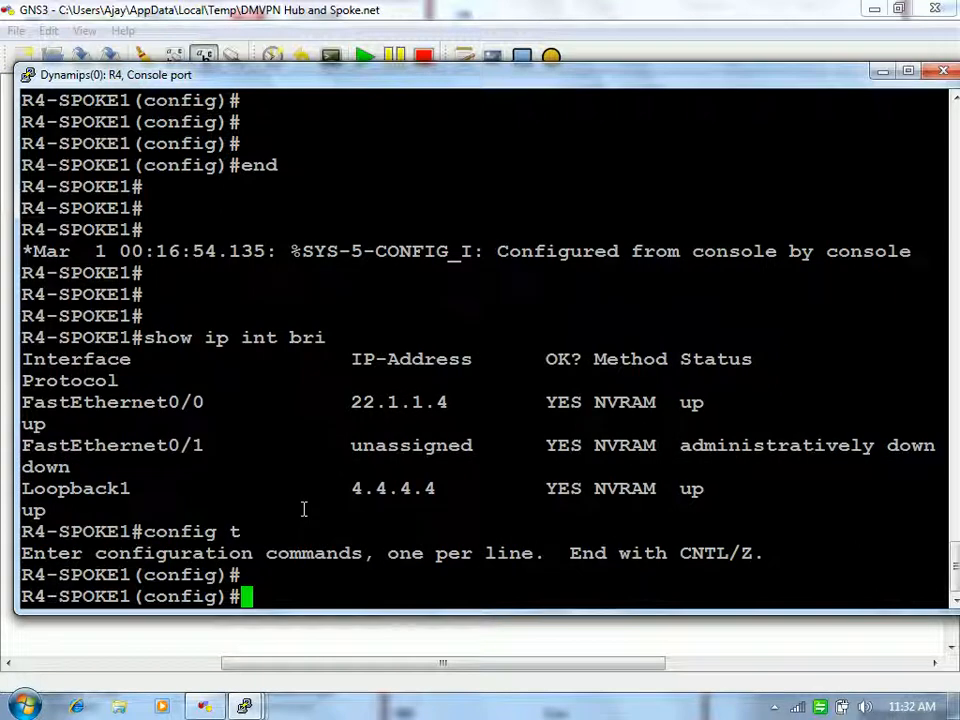
type("int tun 10")
key("Return")
type("tu")
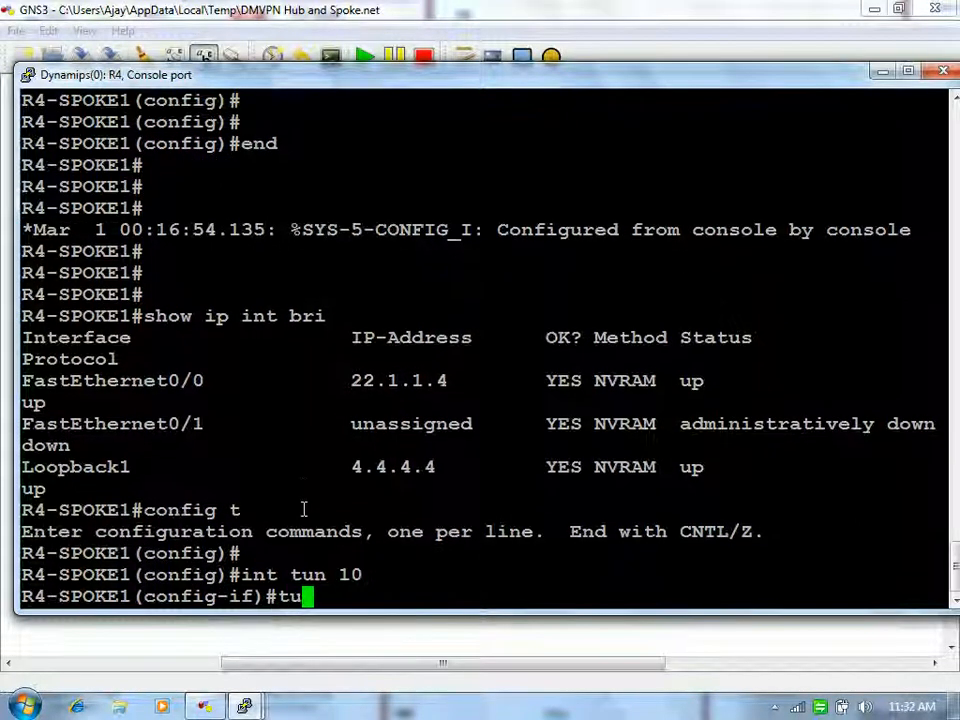
type("n")
key("Tab")
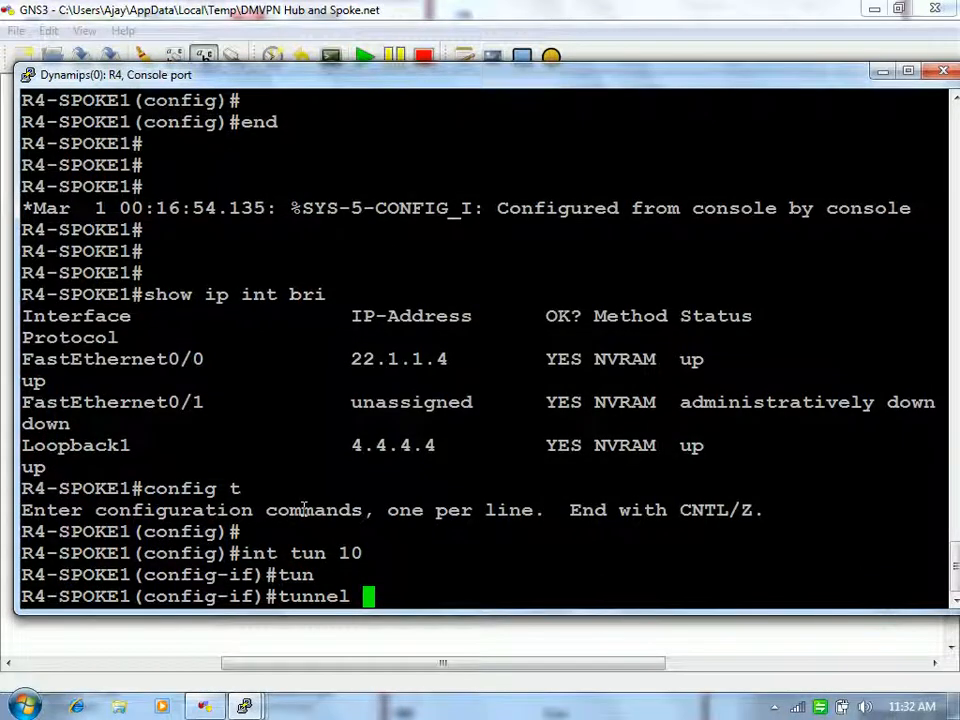
type("so")
key("Tab")
type("fa0/0")
key("Return")
Step: Assign Tunnel10 the IP address 192.168.1.4 255.255.255.0
type("tu")
key("BackSpace")
key("BackSpace")
type("ip add")
key("Tab")
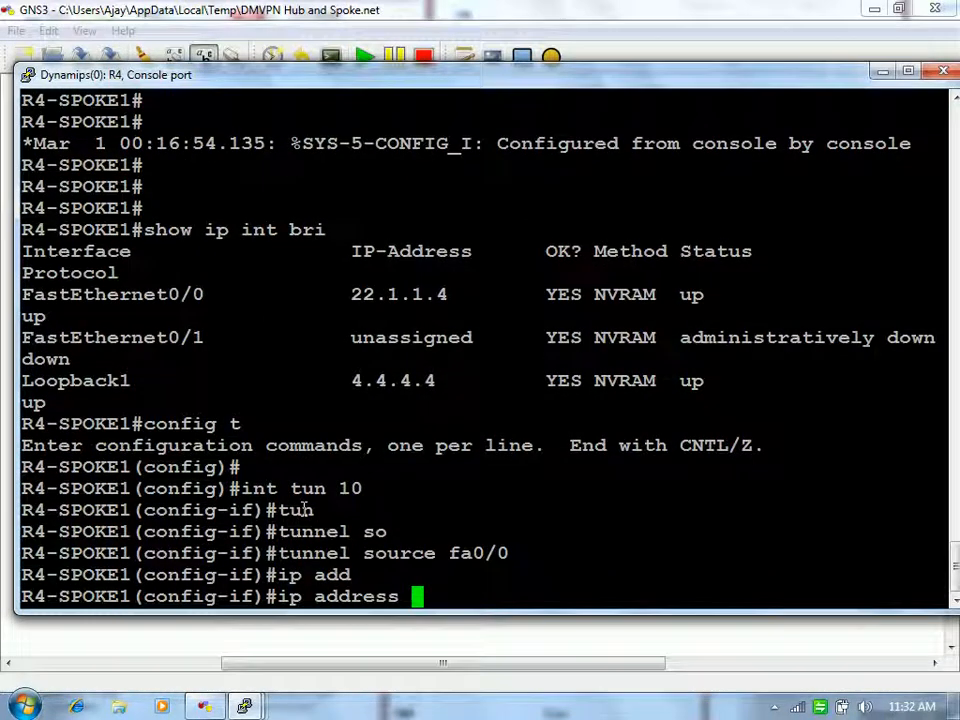
type("192.168.")
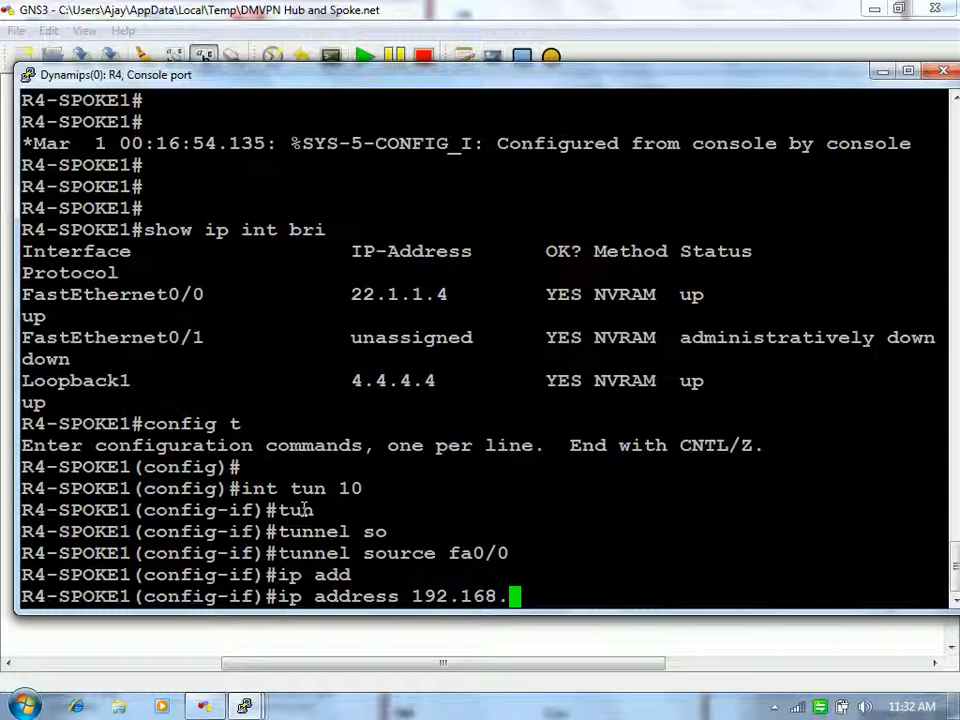
type("1.4")
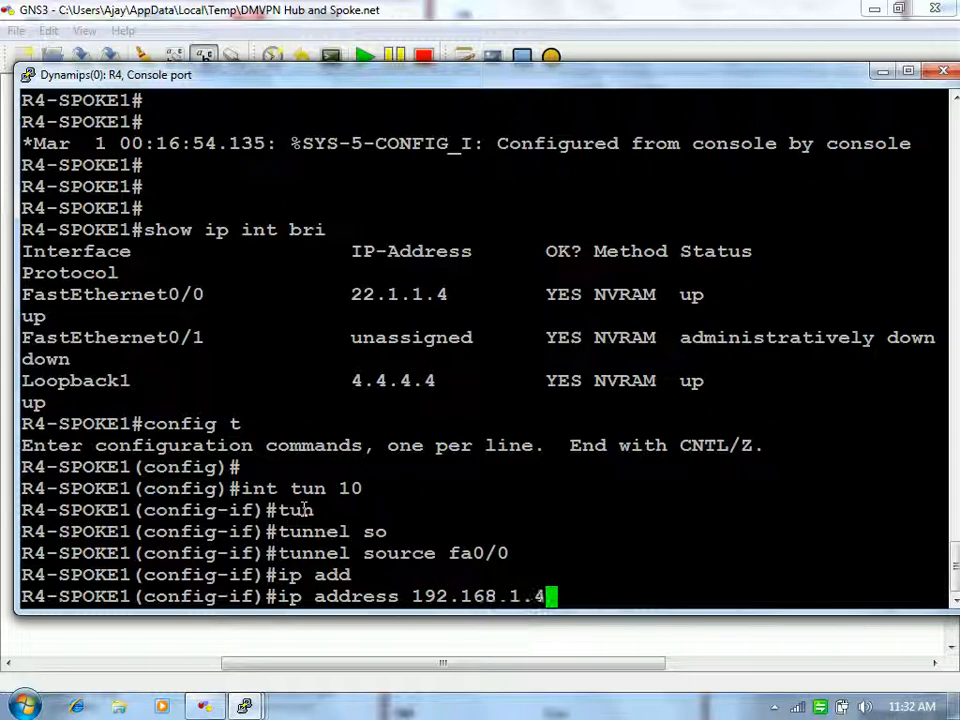
type(" 255.255.255.0")
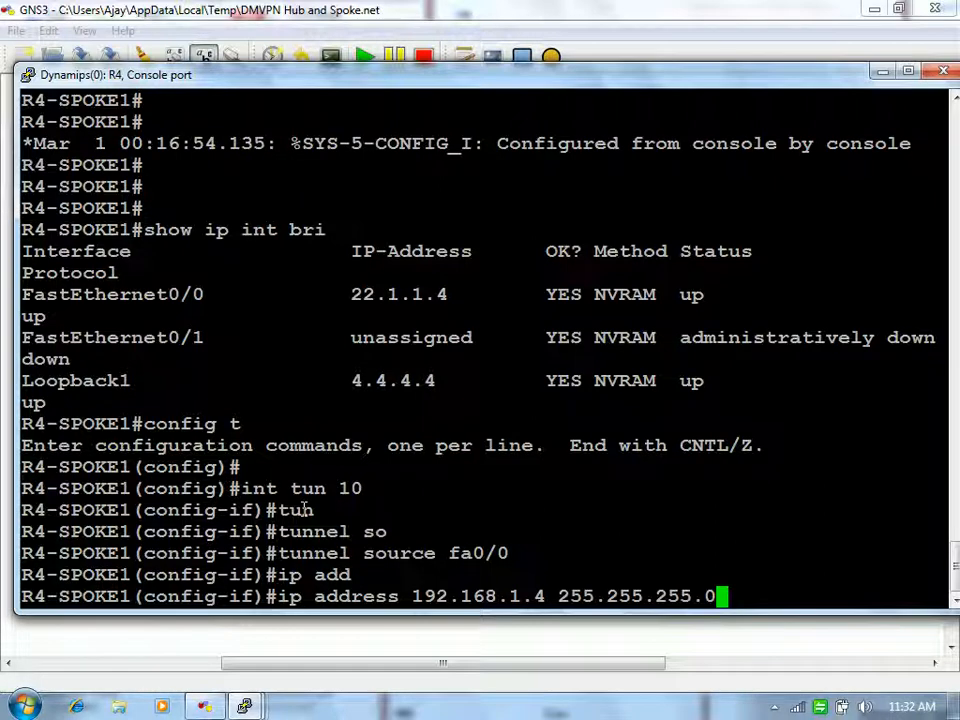
key("Return")
key("Return")
key("Return")
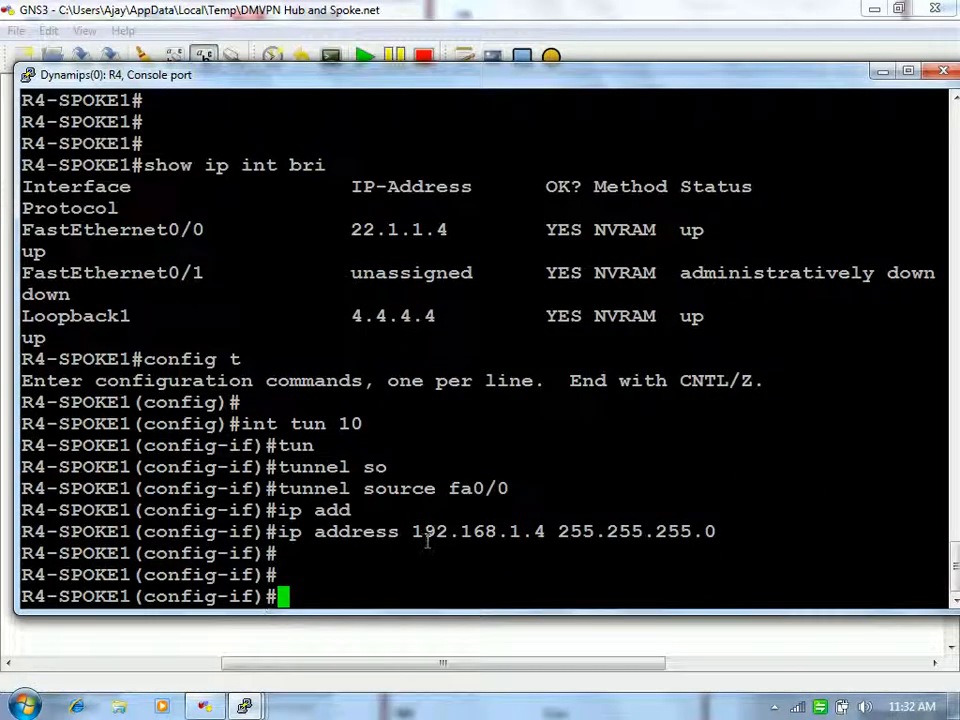
Step: Set NHRP network-id 10 on R4's Tunnel10
type("ip")
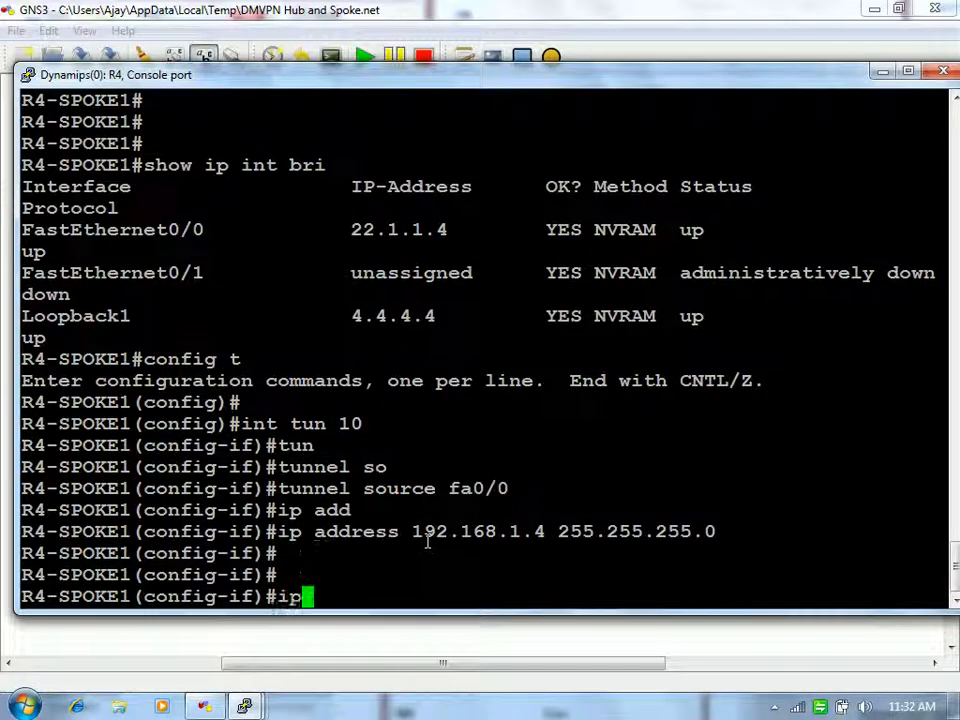
type(" nh")
key("Tab")
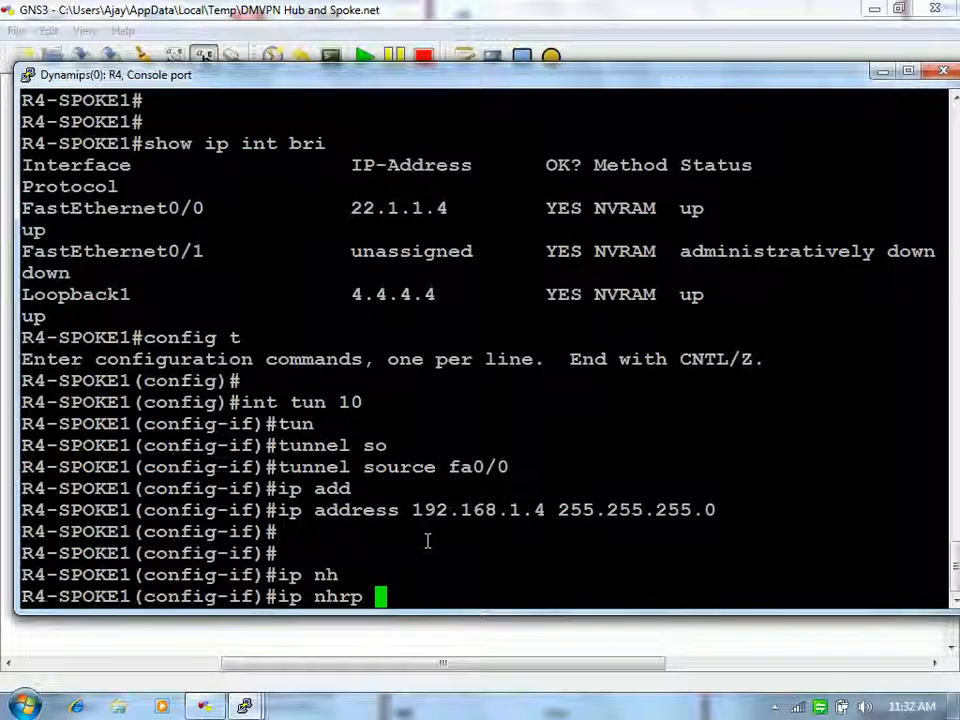
type("ne")
key("Tab")
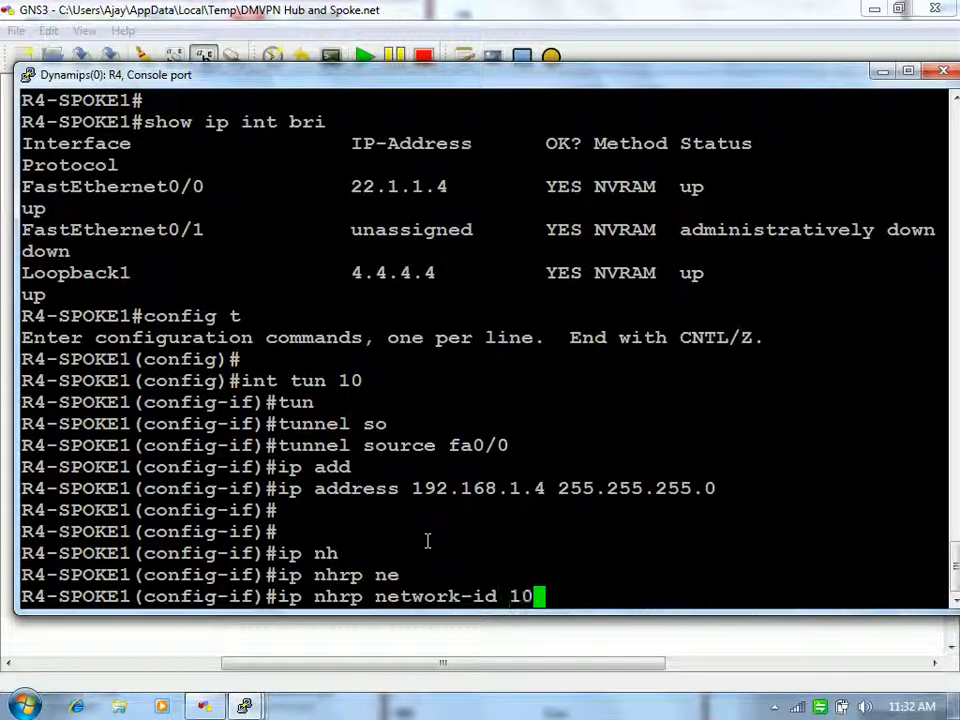
key("Return")
type("ip nh")
key("Tab")
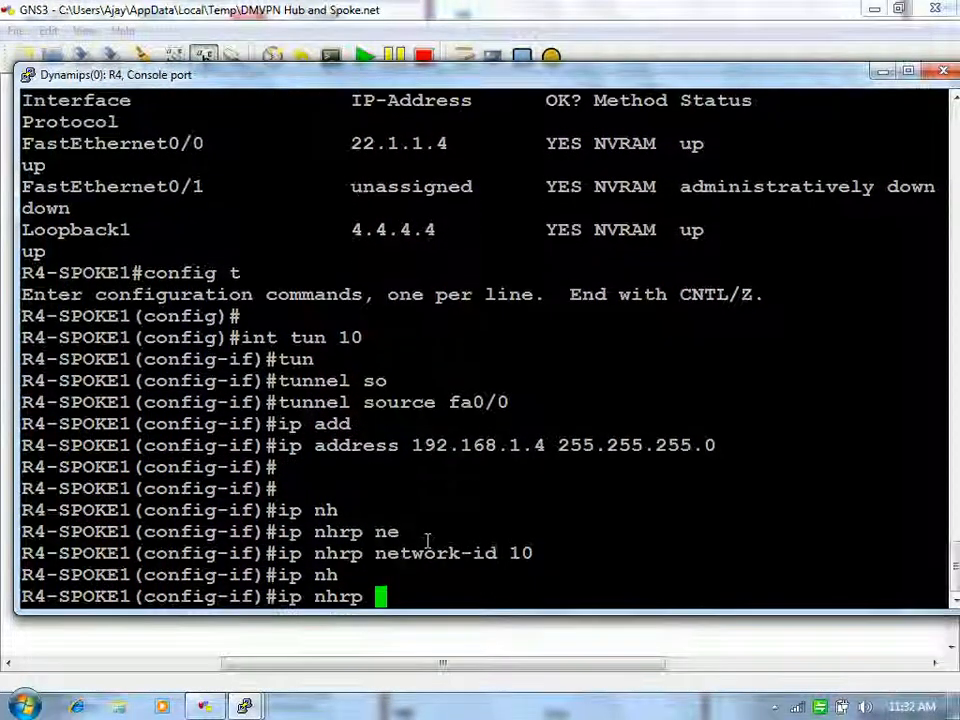
Step: Map NHRP multicast traffic to the hub at 11.1.1.3
type("map mu")
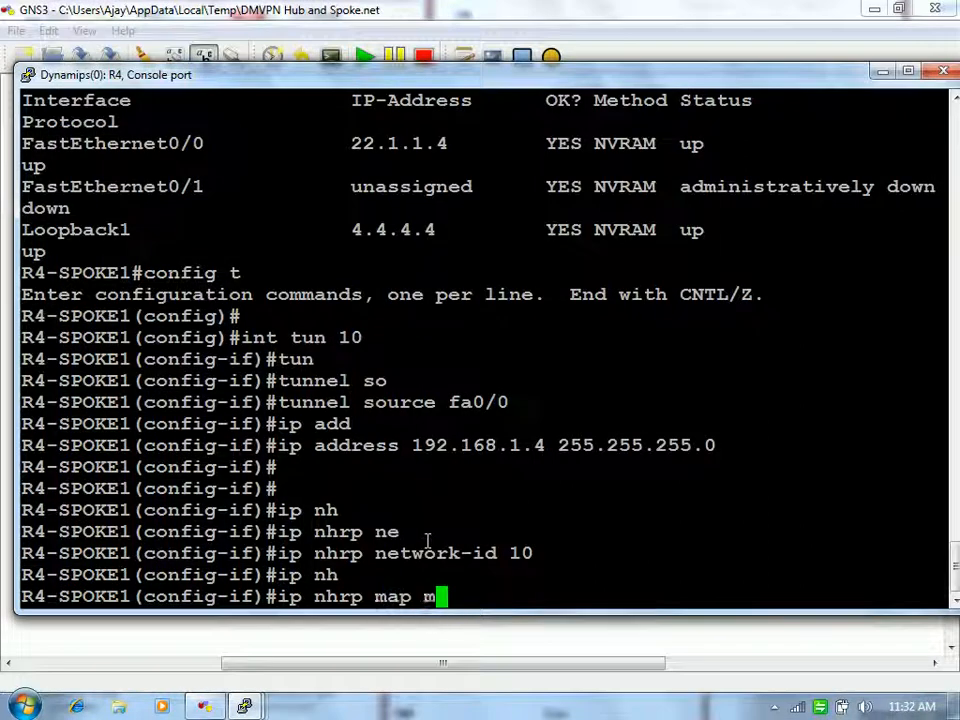
key("Tab")
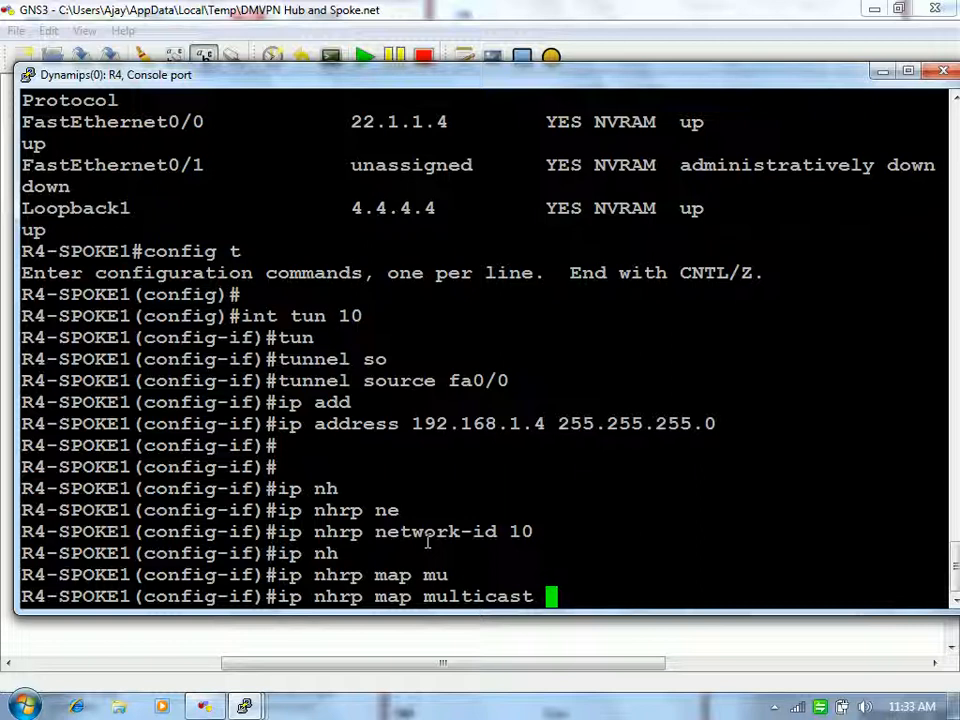
type("11.1.1.3")
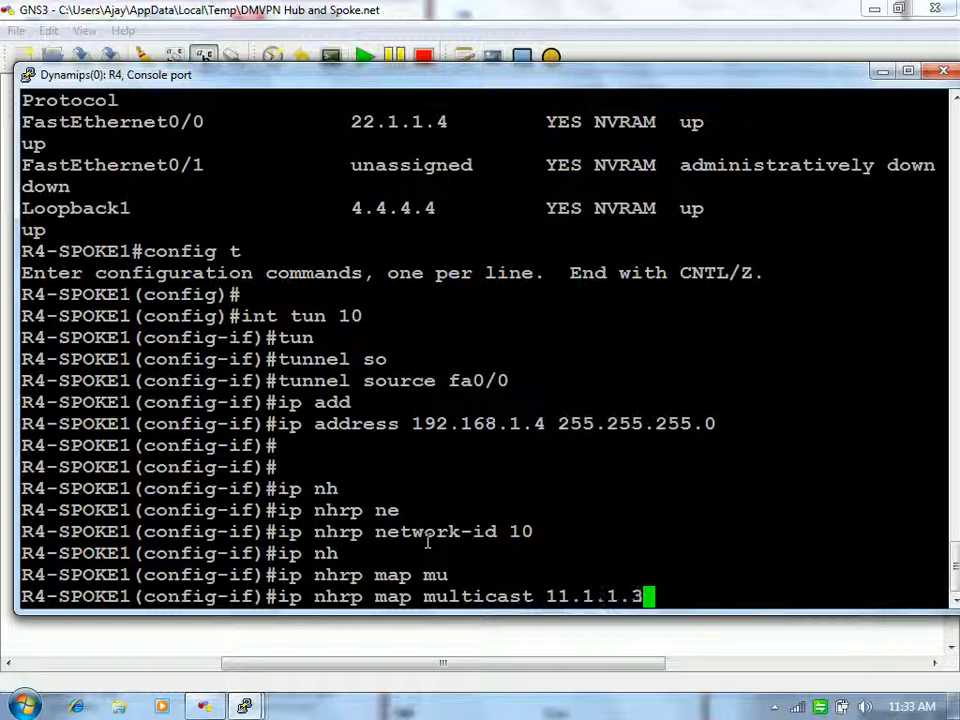
key("Return")
Step: Add the static NHRP map of 192.168.1.3 to 11.1.1.3
type("ip nh")
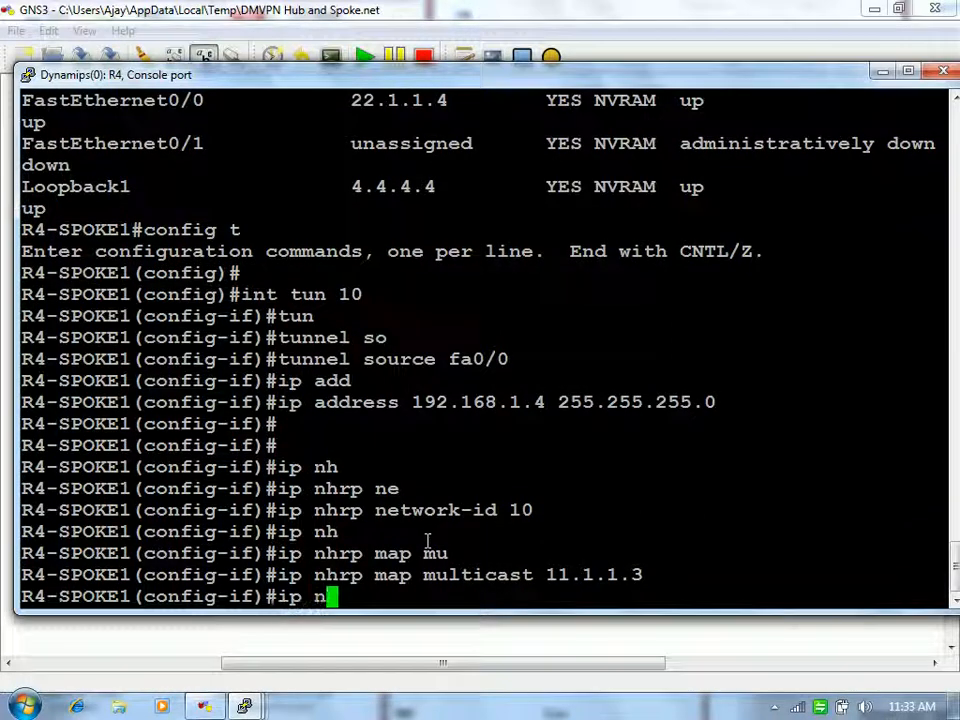
key("Tab")
type("map ")
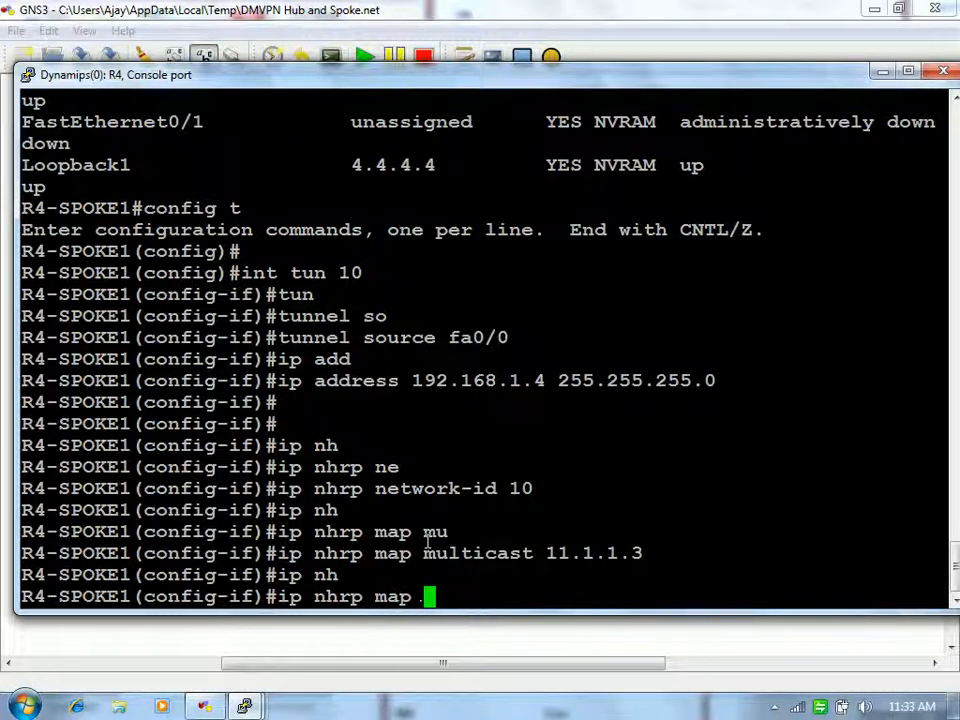
type("192.168.1.3 ")
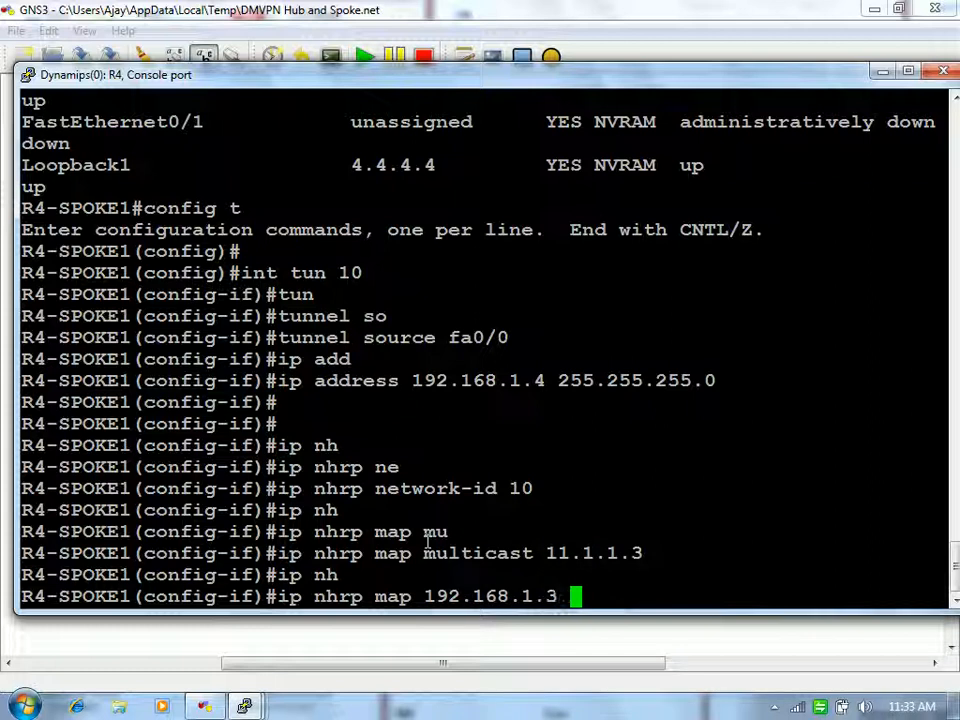
type("11.1.1.3")
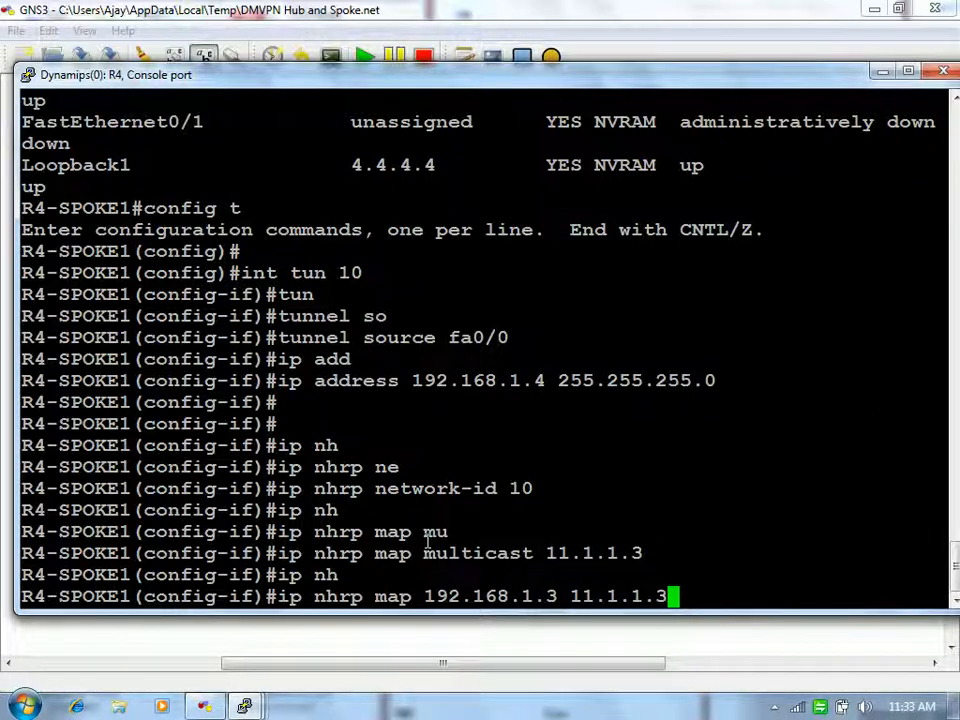
key("Return")
Step: Set 192.168.1.3 as the NHRP next-hop server
type("ip nh")
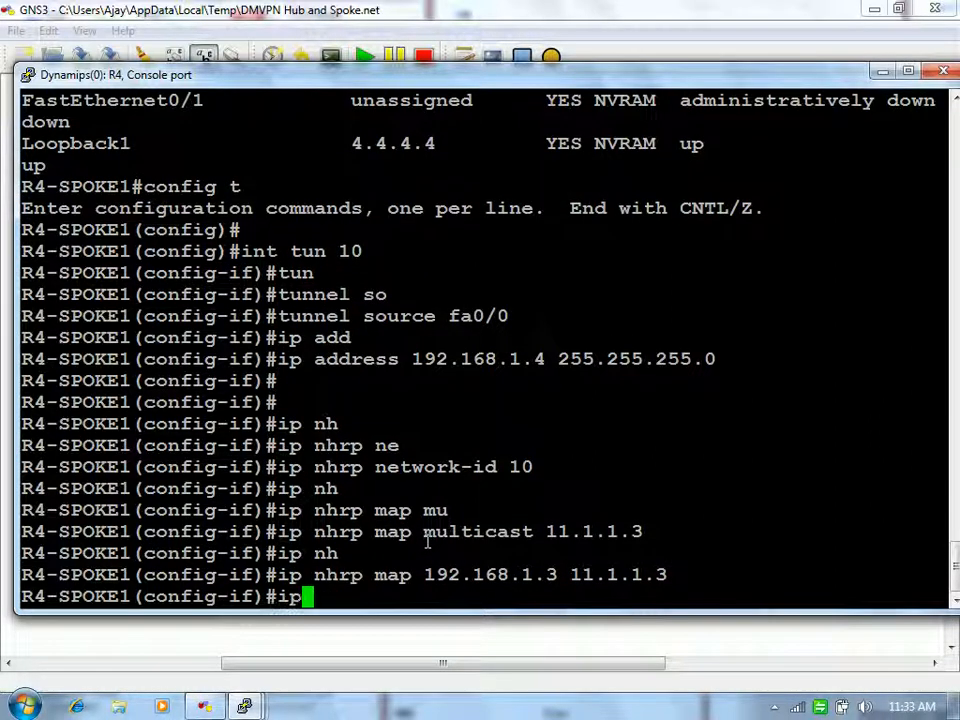
key("Tab")
type("nh")
key("Tab")
type("192.168.1.3")
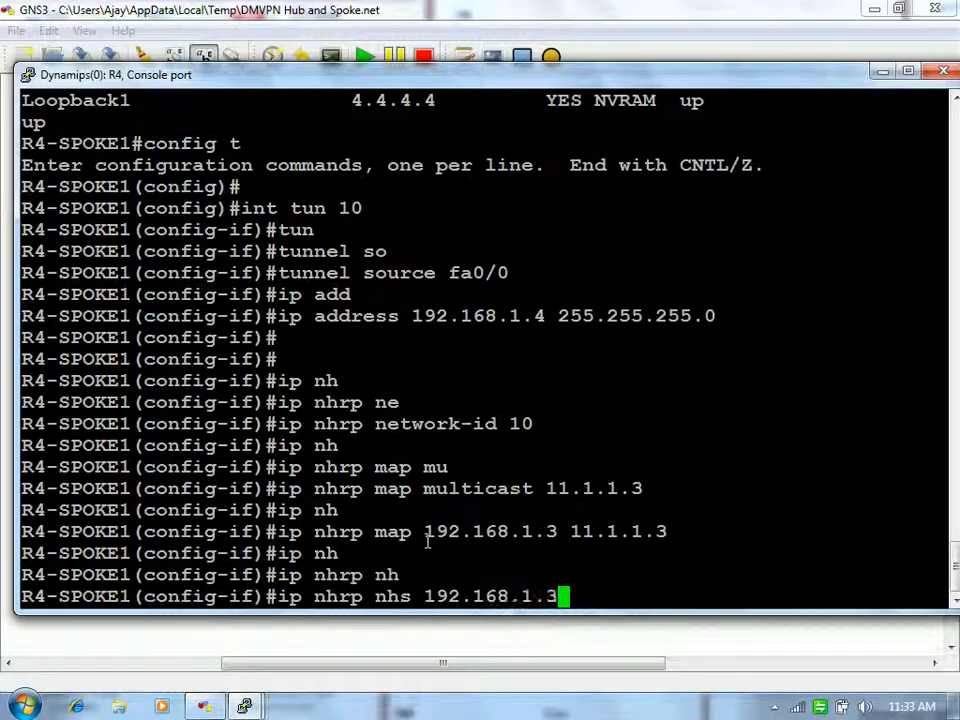
key("Return")
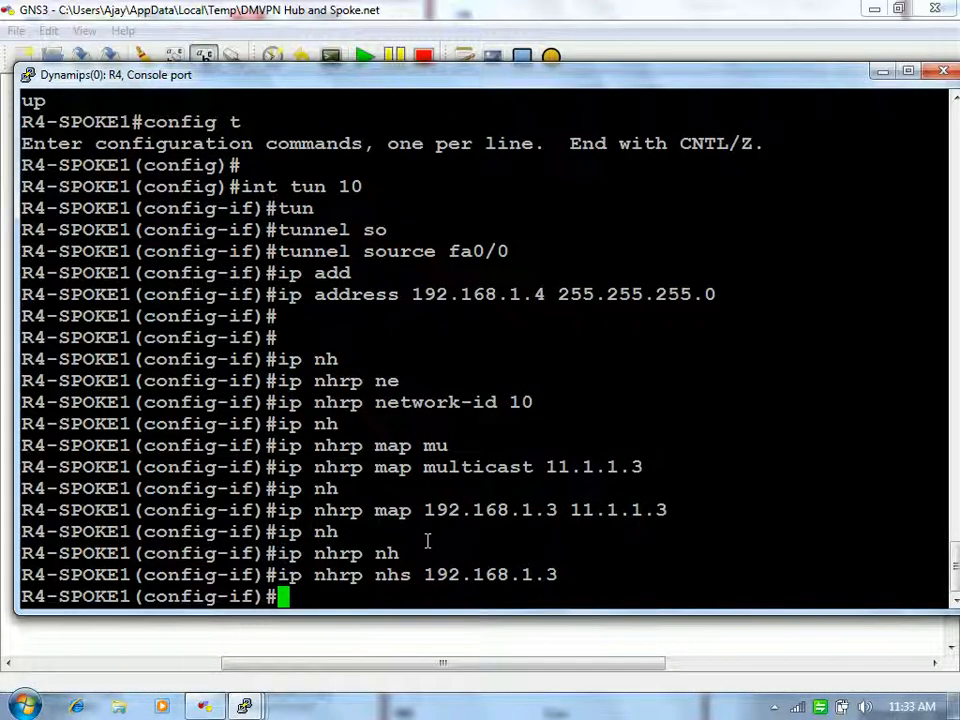
Step: Start a tunnel destination command, check the topology, then abandon the command
type("tun")
key("Tab")
type("de")
key("Tab")
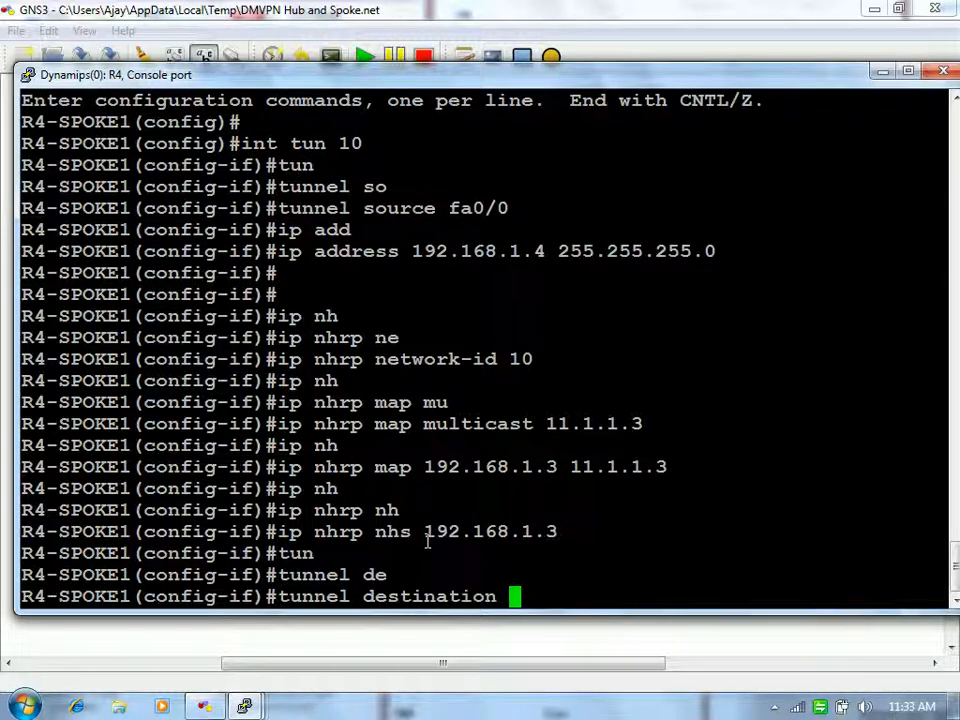
left_click(879, 71)
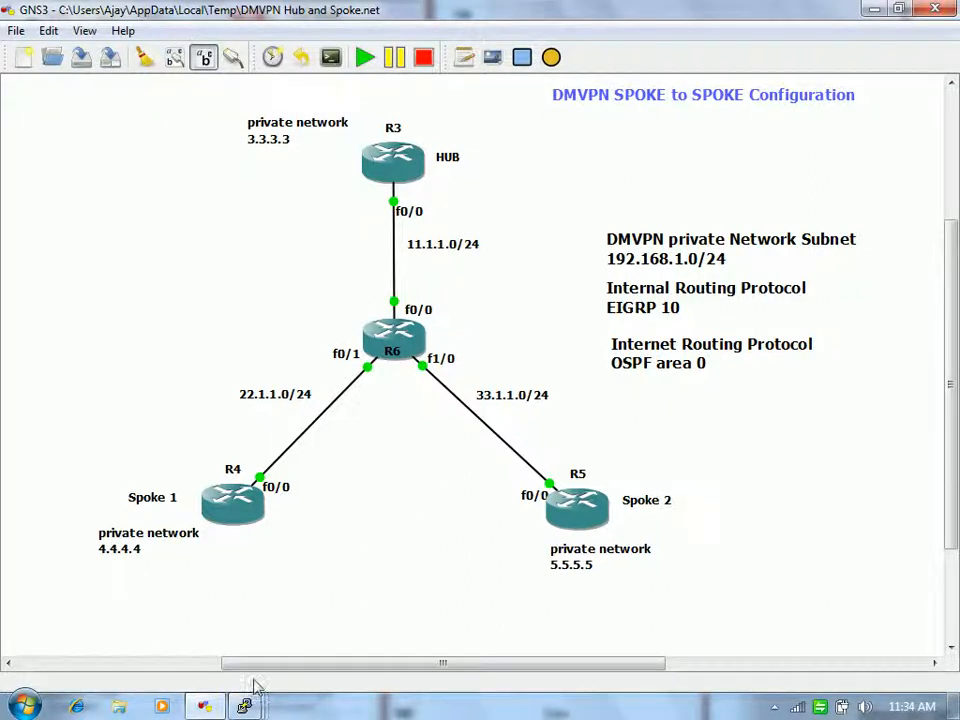
mouse_move(245, 704)
mouse_move(336, 622)
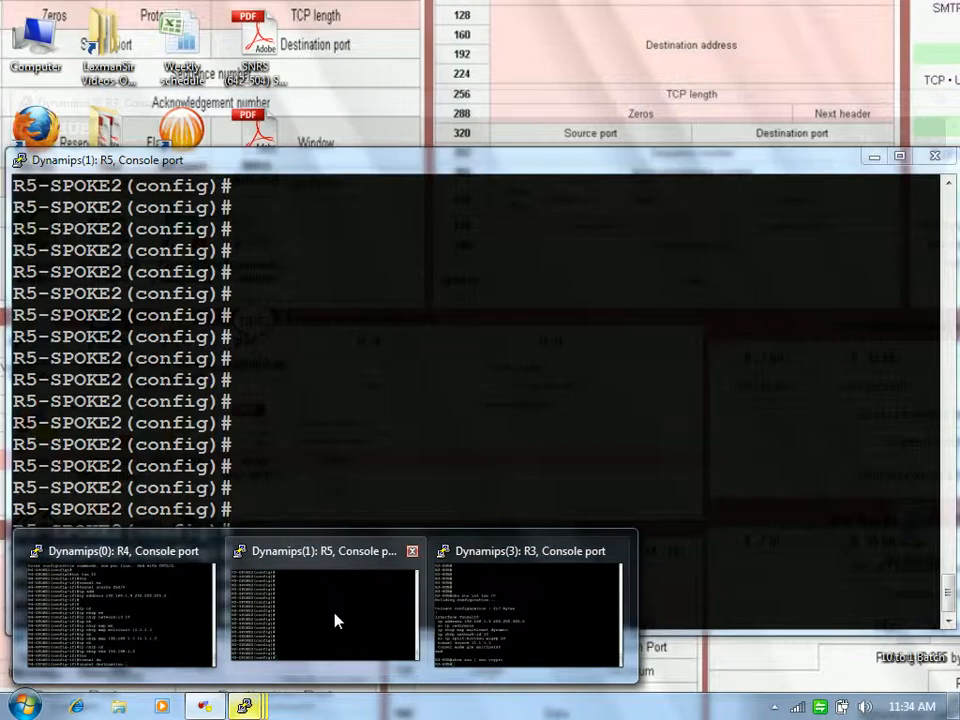
left_click(88, 612)
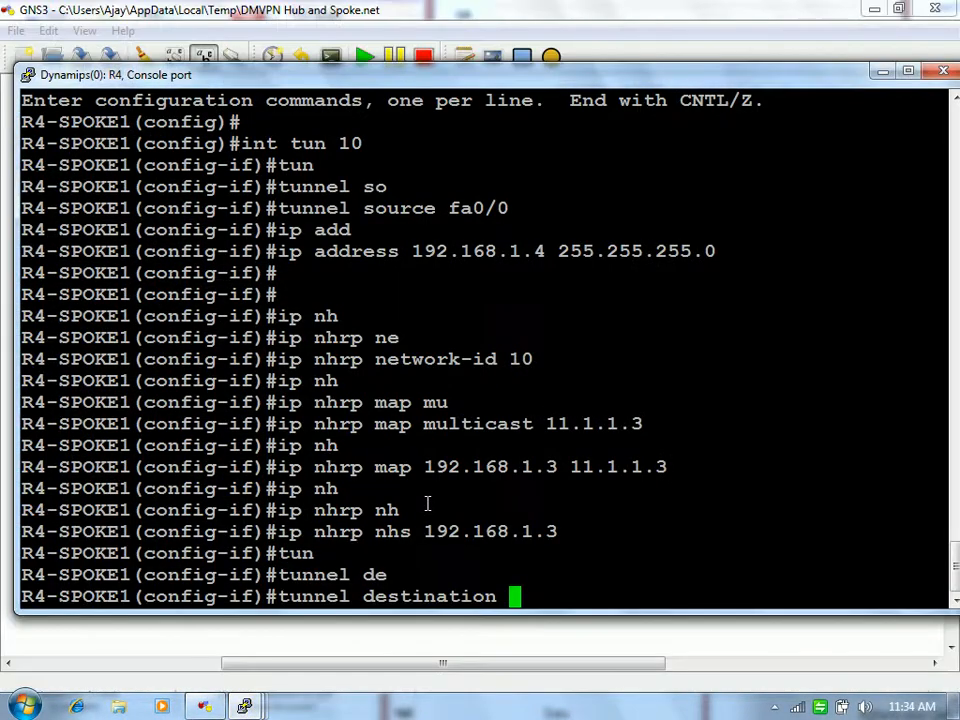
key("ctrl+u")
Step: Set R4's Tunnel10 to tunnel mode gre multipoint
type("tun")
key("Tab")
type("mode gr")
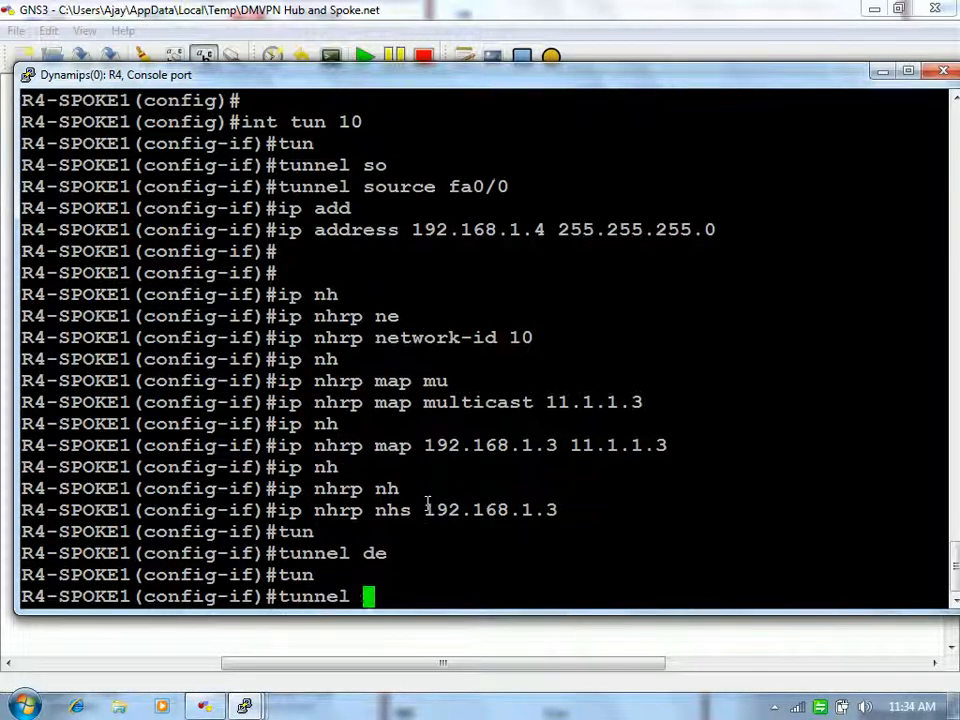
key("Tab")
type("mu")
key("Tab")
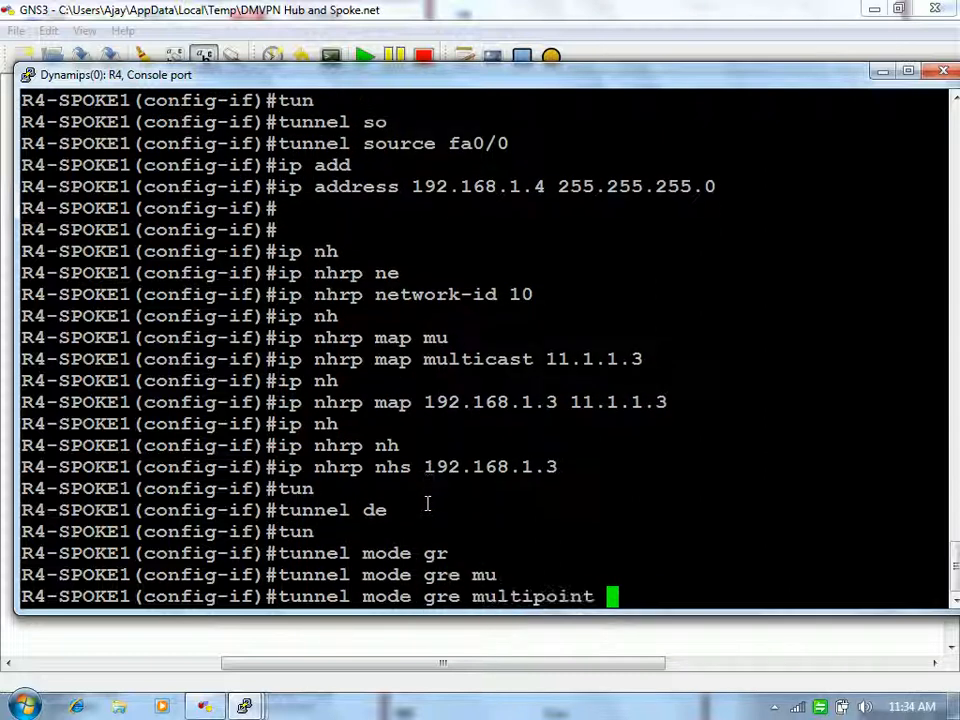
key("Return")
Step: Begin entering the 'do sh ip nhrp' brief command
key("Return")
type("en")
key("BackSpace")
key("BackSpace")
type("do sh ip nh")
key("Return")
key("Up")
type("rp de")
key("BackSpace")
key("BackSpace")
Step: Run 'do sh ip nhrp brief' twice to confirm the static hub entry
type("bri")
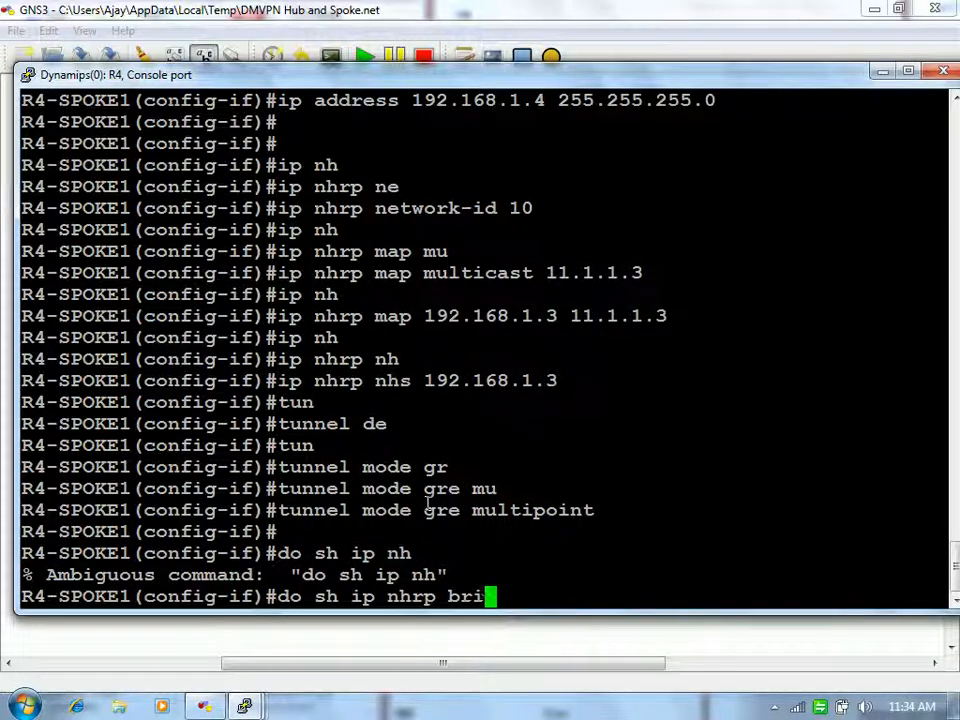
key("Return")
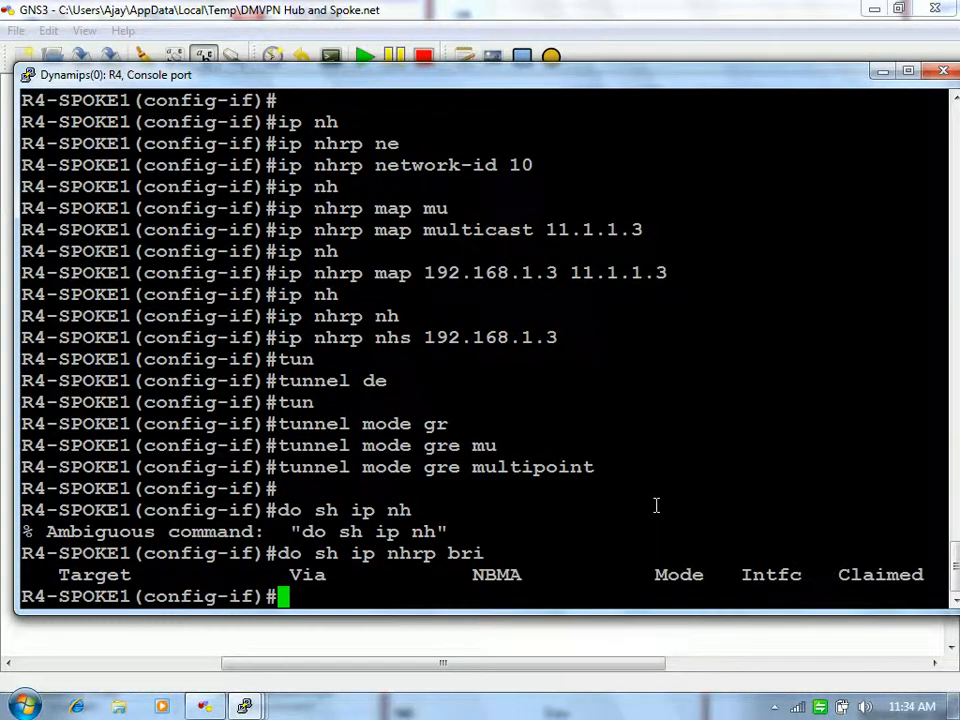
key("Up")
key("Return")
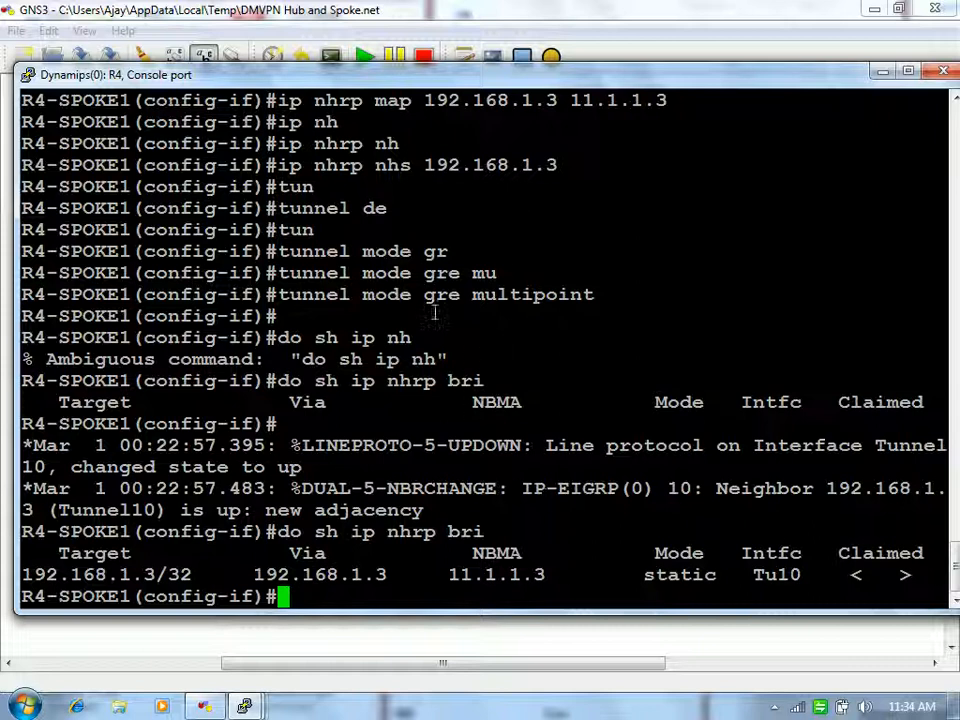
left_click_drag(424, 294, 610, 296)
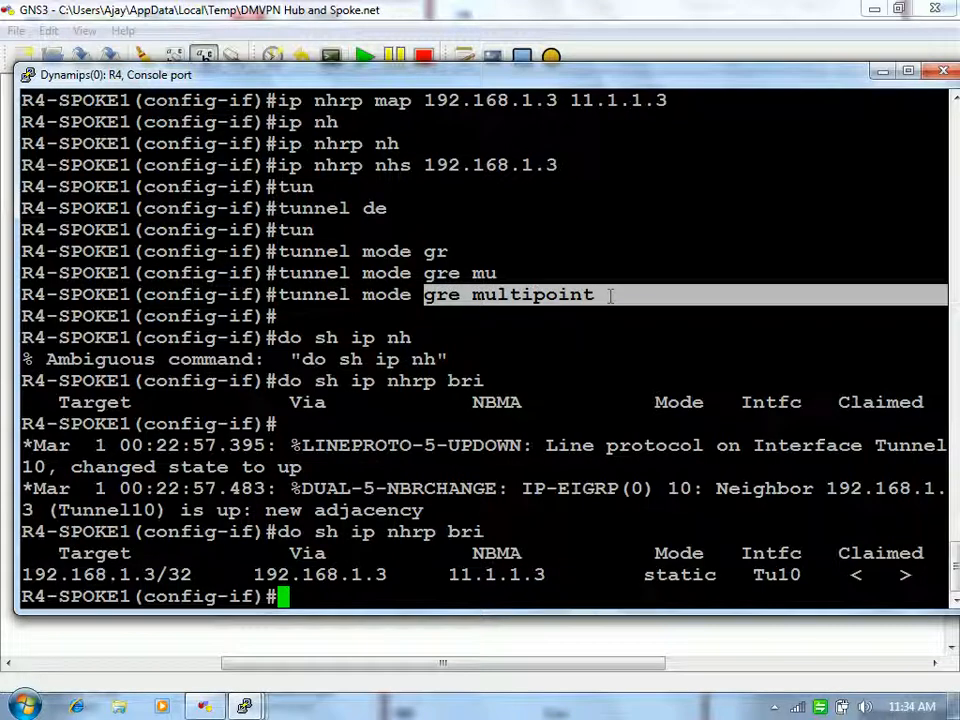
right_click(610, 295)
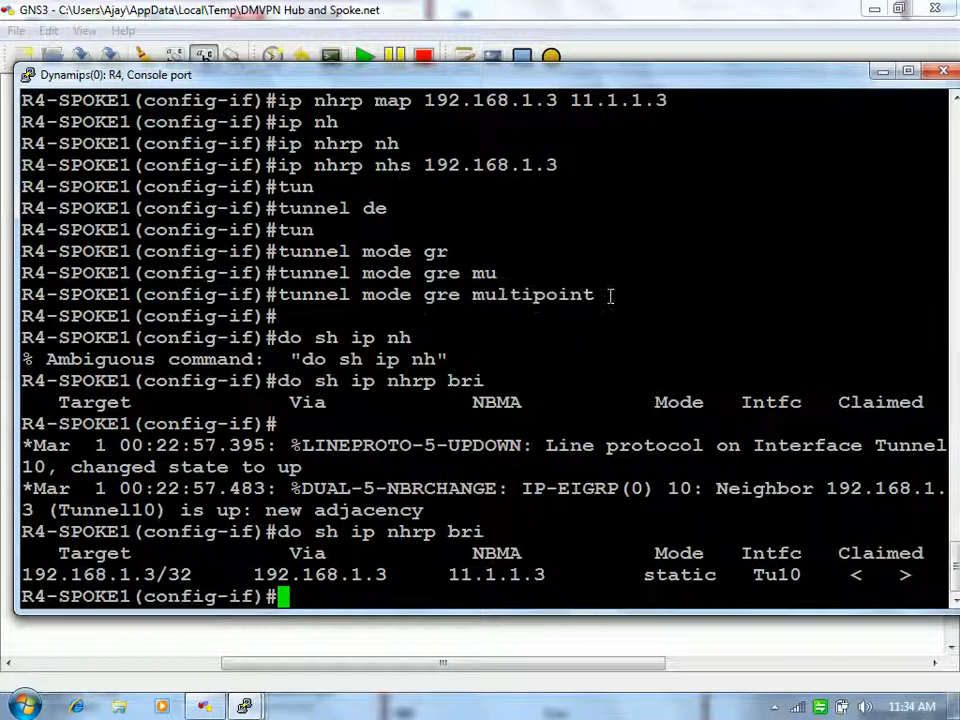
Step: Show R4's routing table and highlight the EIGRP route to 3.0.0.0/8 via 192.168.1.3
type("do sh ip route")
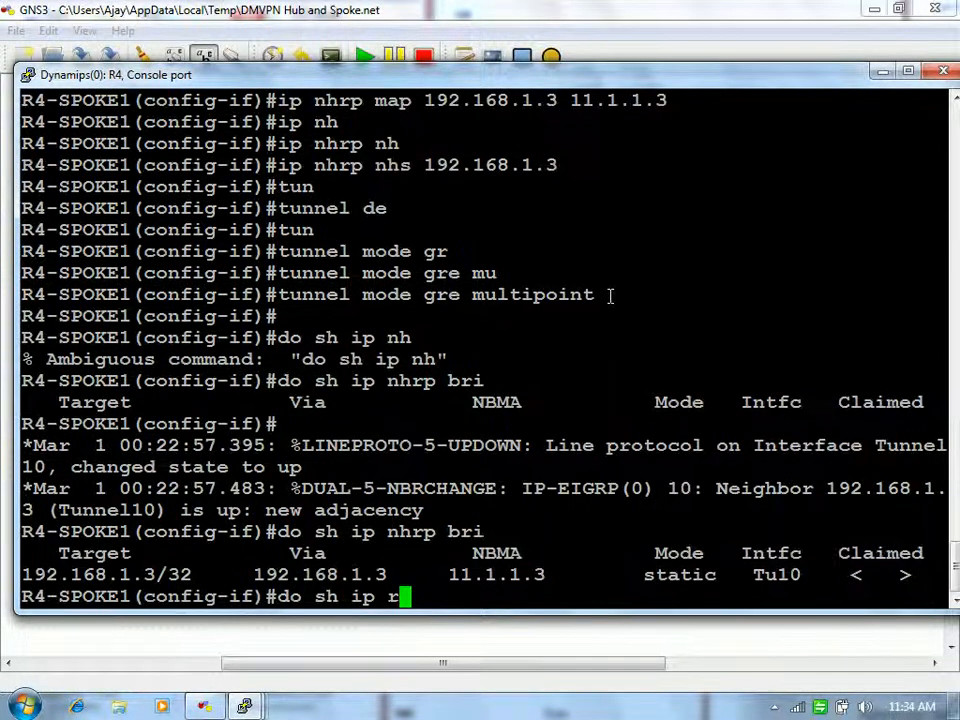
key("Return")
left_click_drag(72, 422, 490, 421)
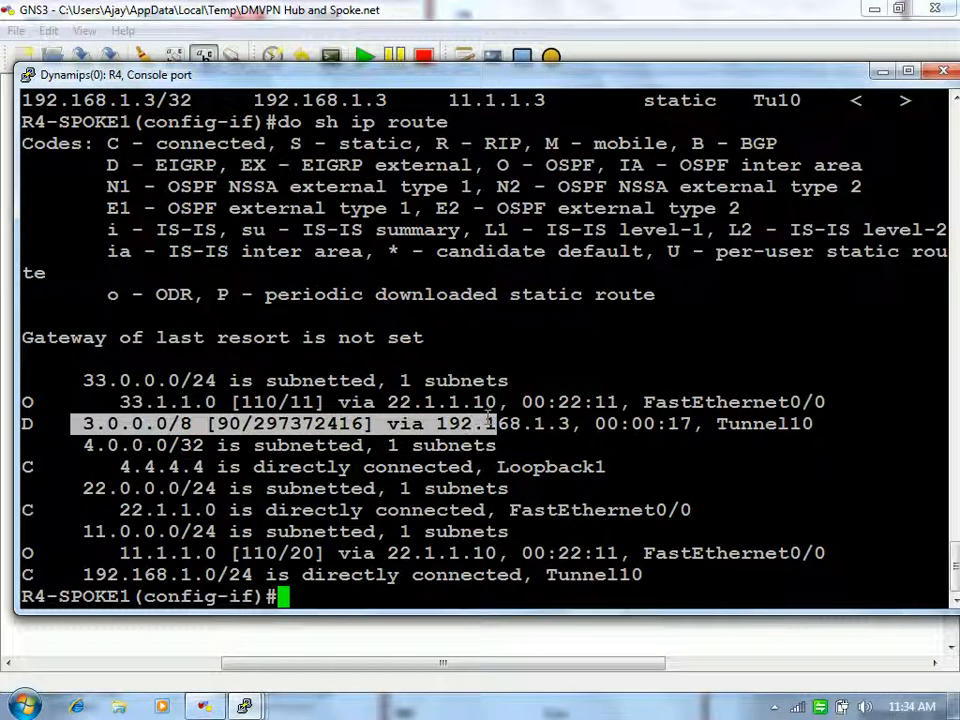
right_click(490, 421)
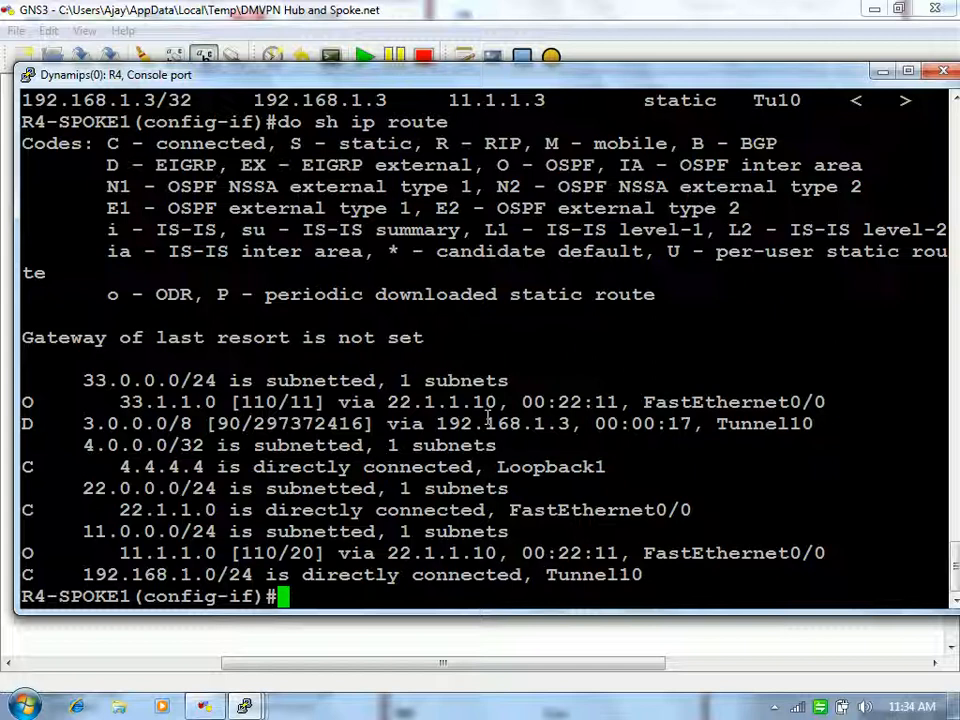
Step: Show Tunnel10's running config with 'do sh run int tun 10', highlighting gre multipoint
type("do sh run int tun 10")
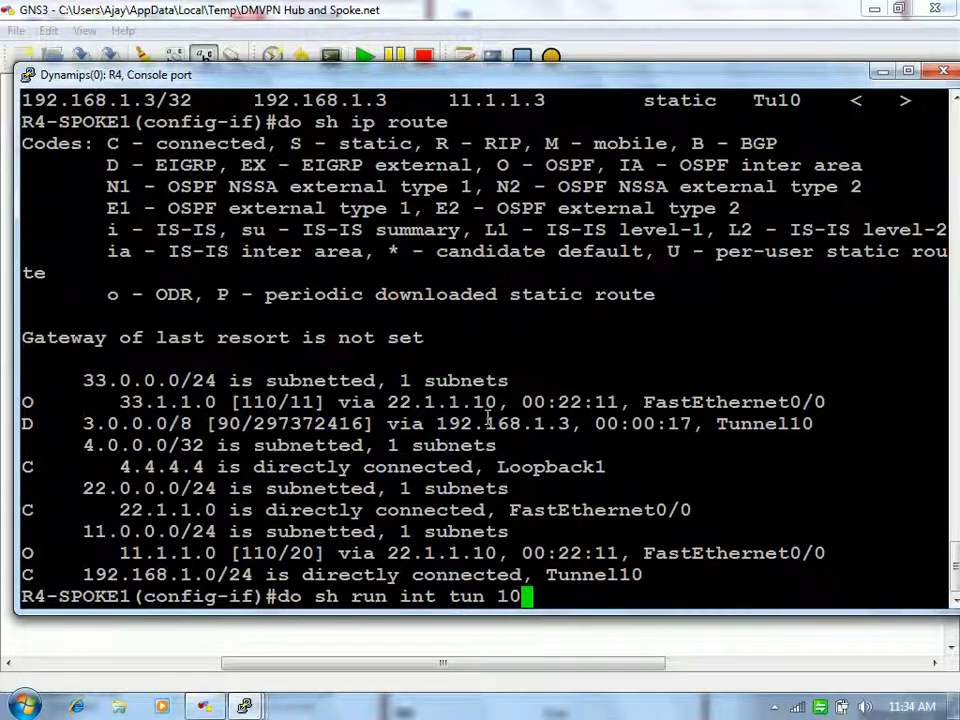
key("Return")
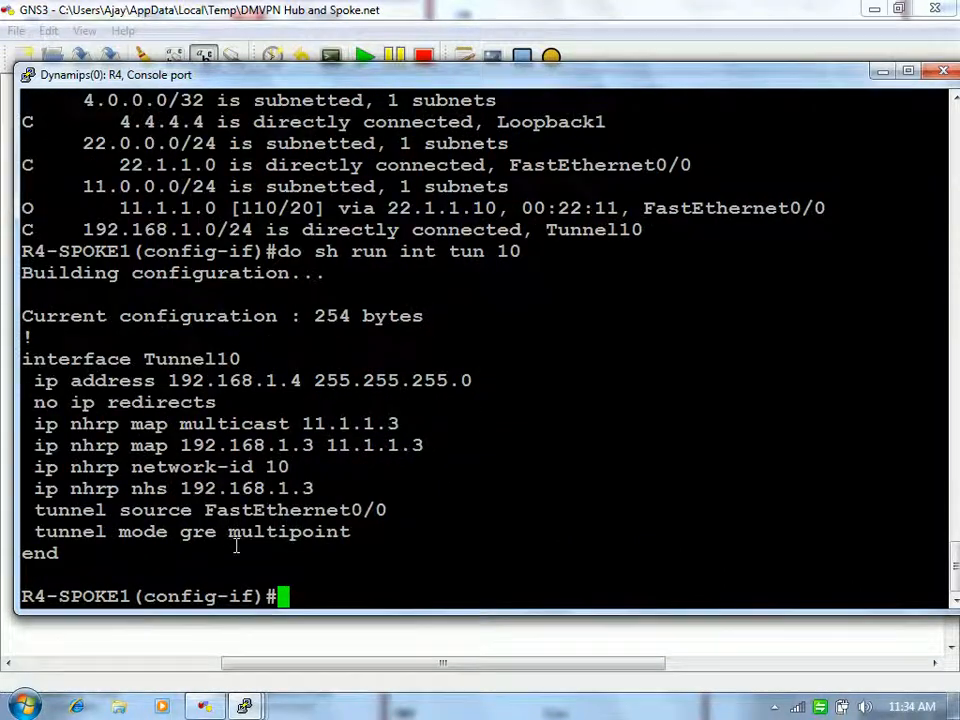
left_click_drag(197, 534, 363, 540)
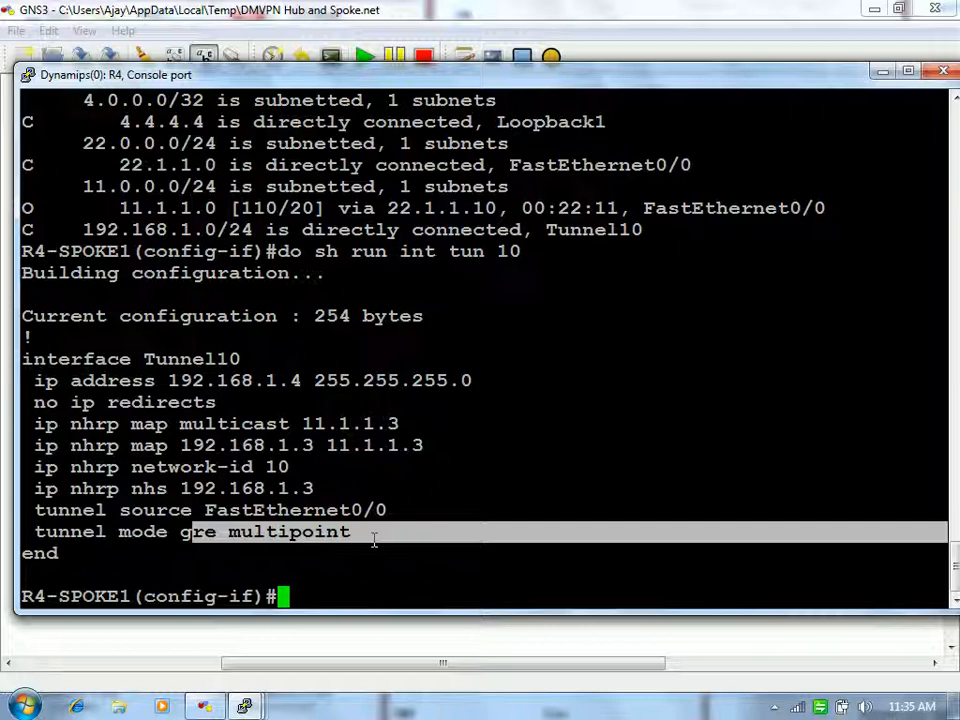
left_click_drag(222, 531, 404, 530)
left_click(405, 529)
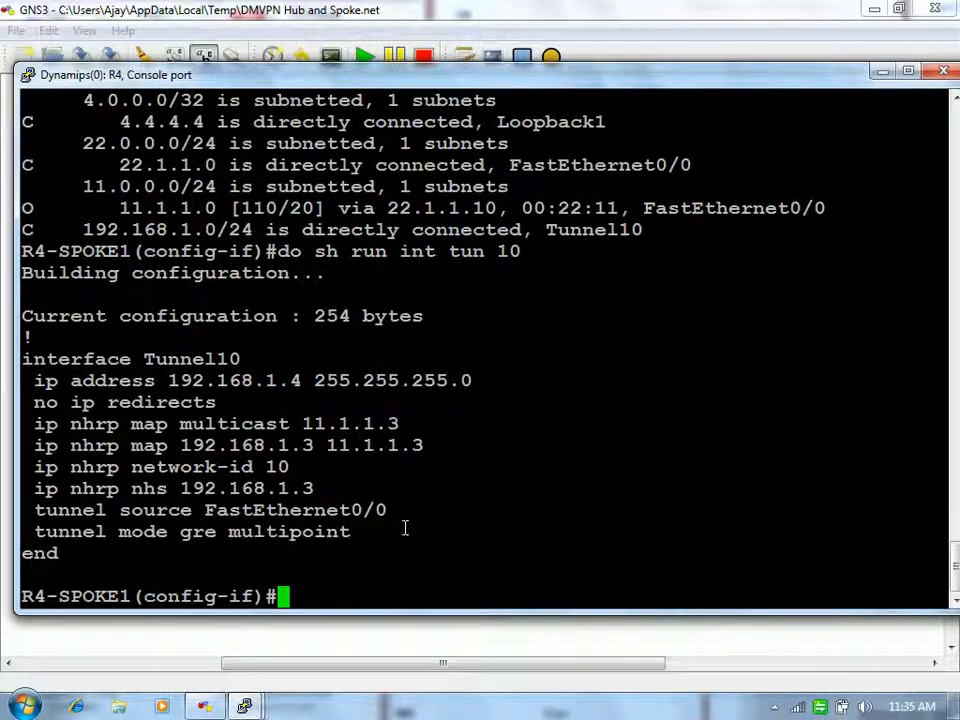
left_click(885, 77)
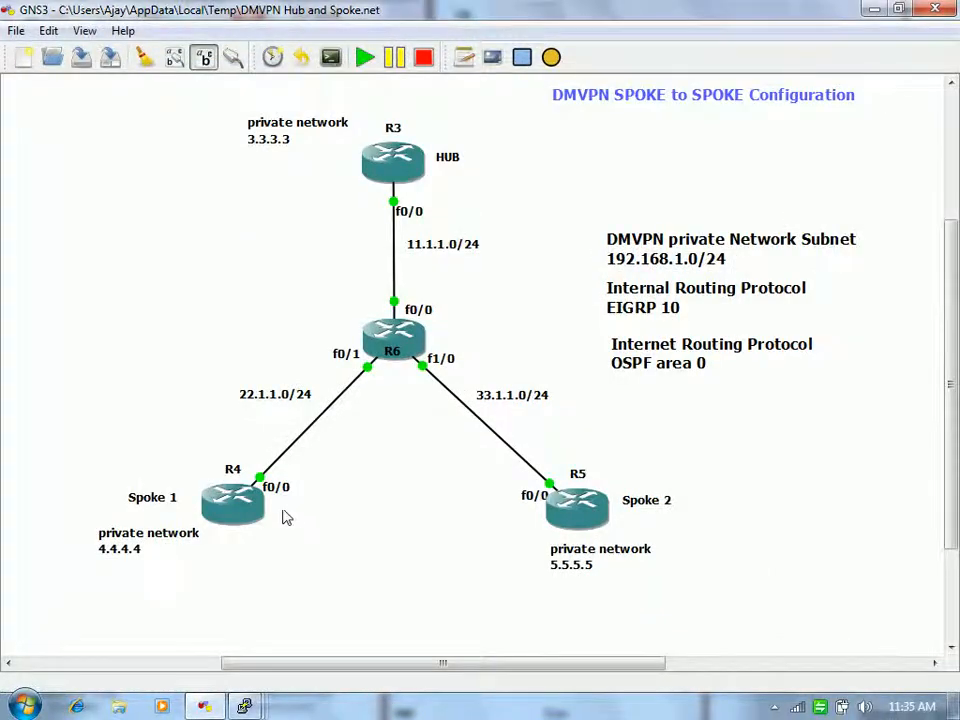
Step: Inspect routers R4 and R3 on the DMVPN topology diagram
mouse_move(240, 505)
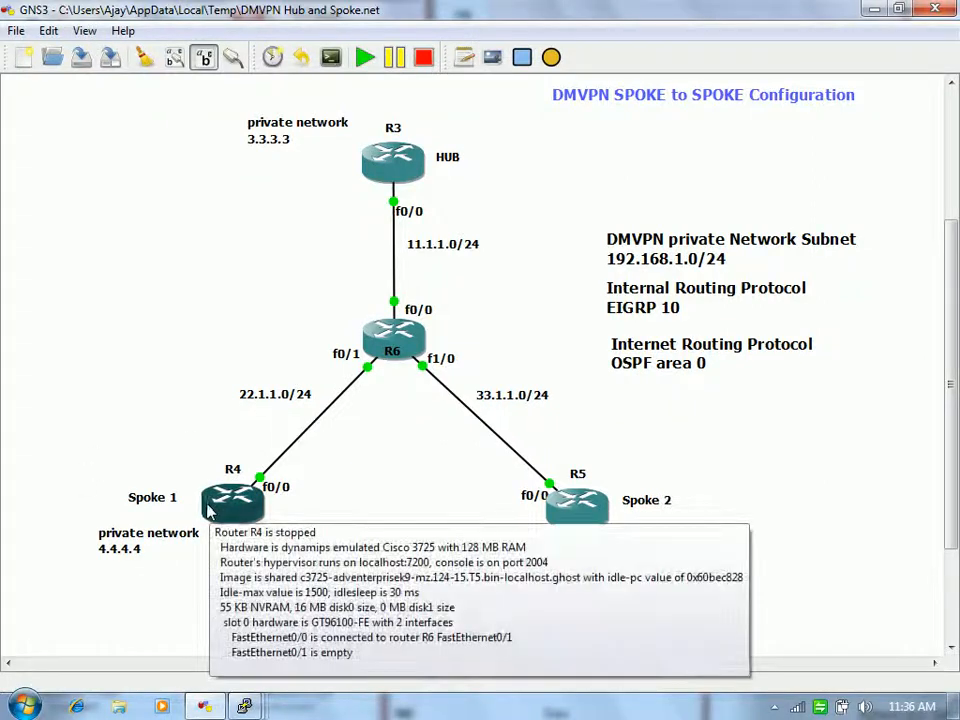
mouse_move(416, 175)
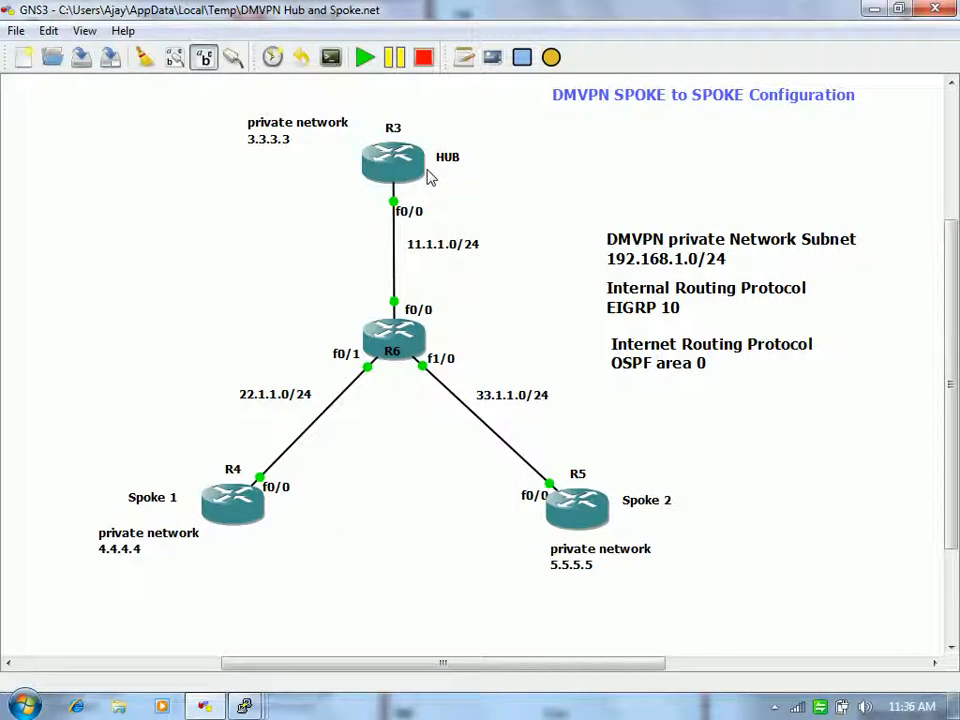
Step: Bring the R3 hub console forward and highlight 'dynamic' in its Tunnel10 multicast mapping
mouse_move(244, 702)
left_click(516, 624)
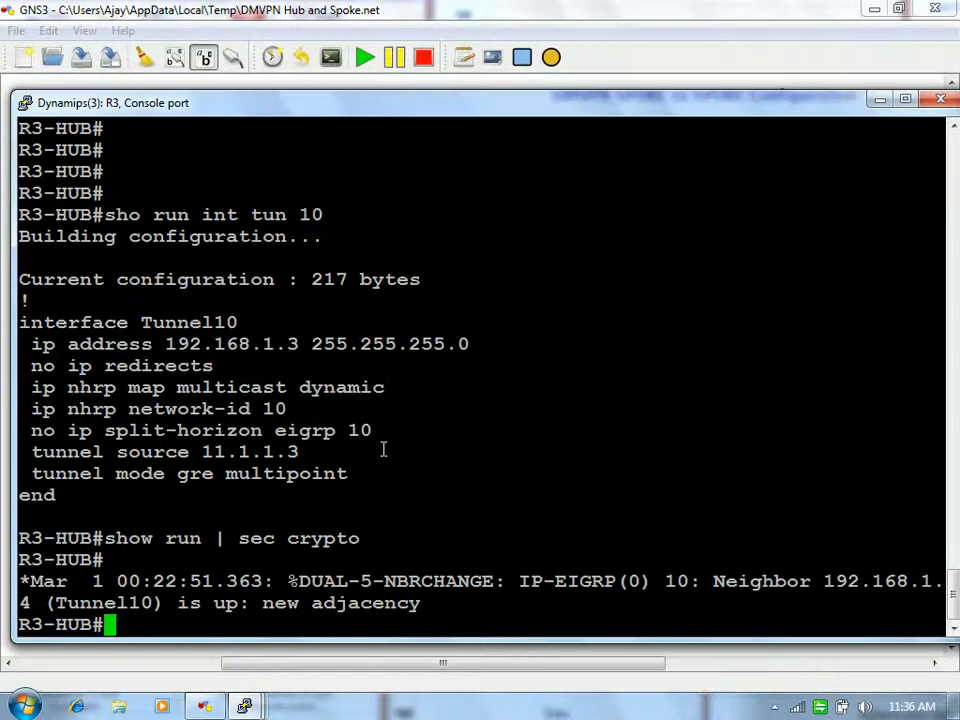
left_click_drag(287, 387, 415, 387)
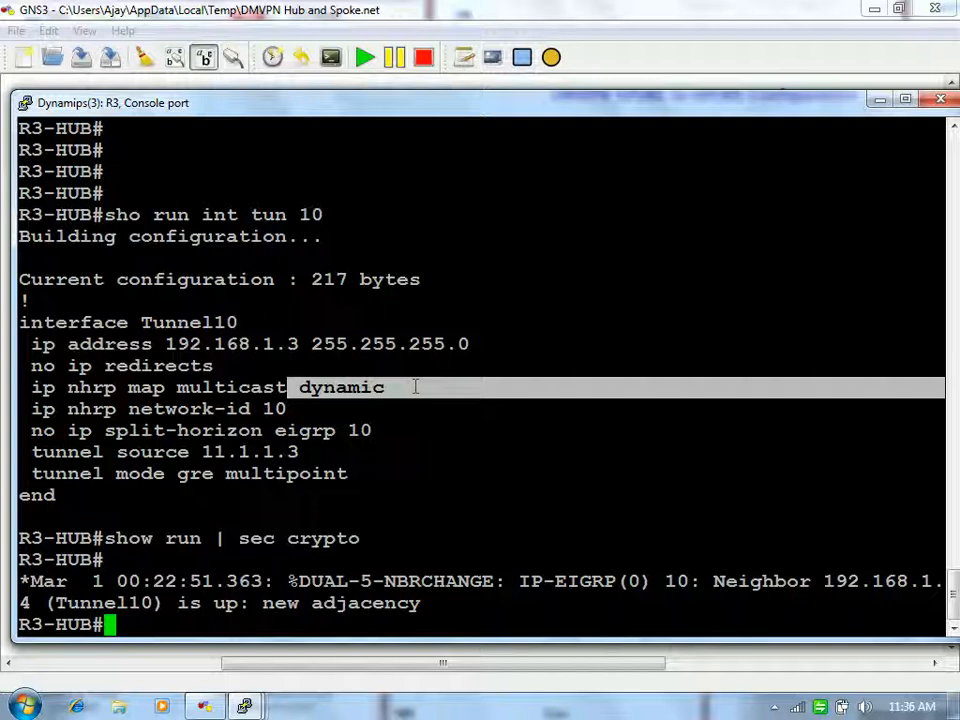
key("Return")
key("Return")
key("Return")
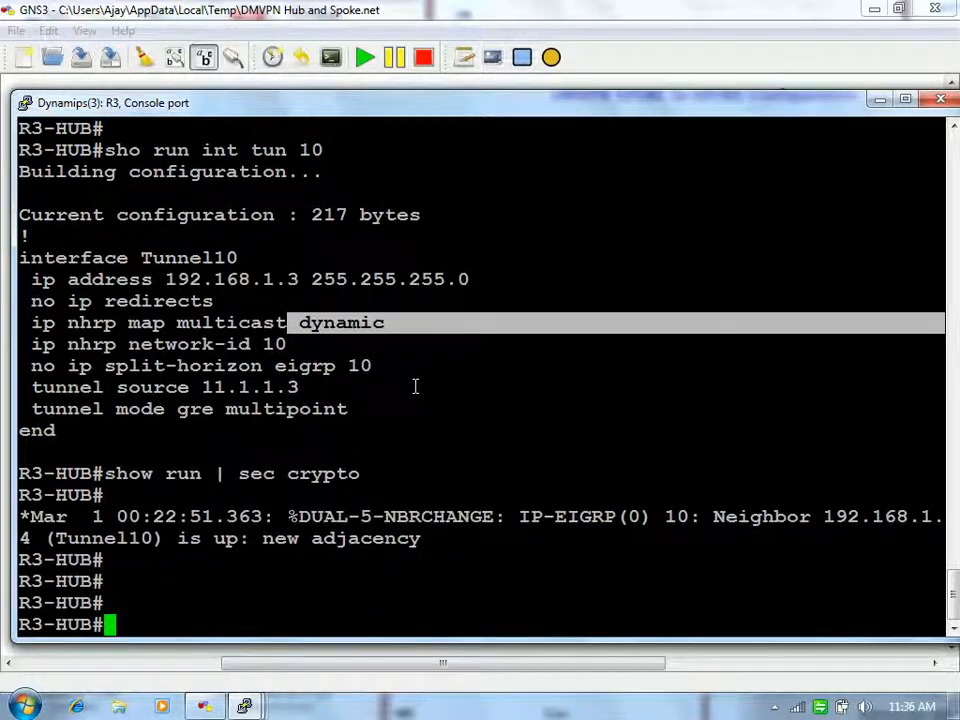
Step: On the R5 spoke console, enter interface Tunnel10 and set its tunnel source to fa0/0
mouse_move(246, 708)
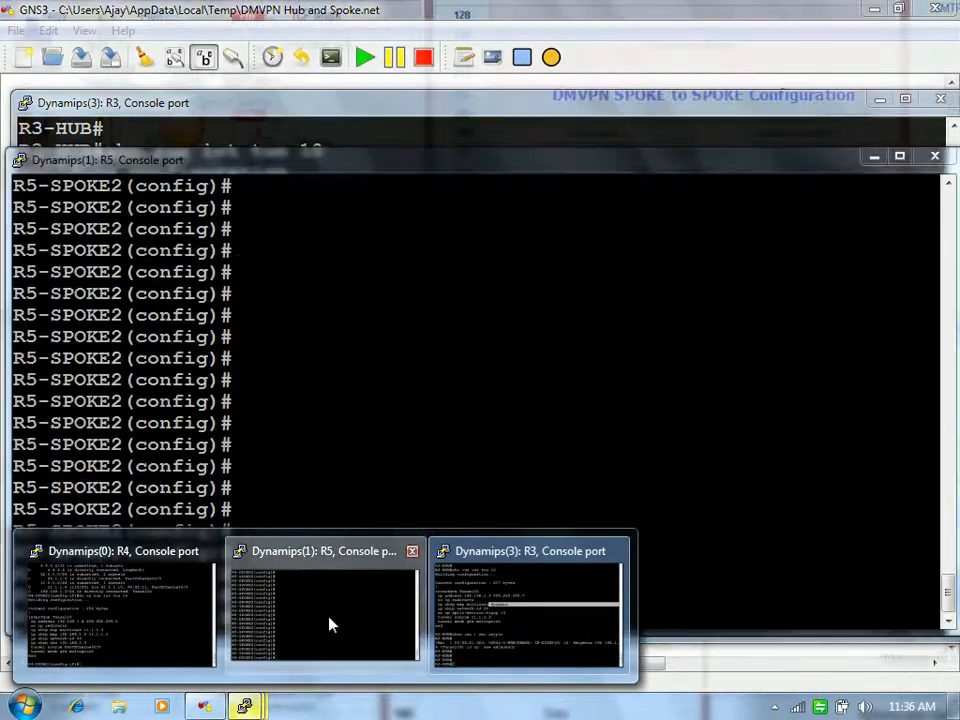
left_click(328, 624)
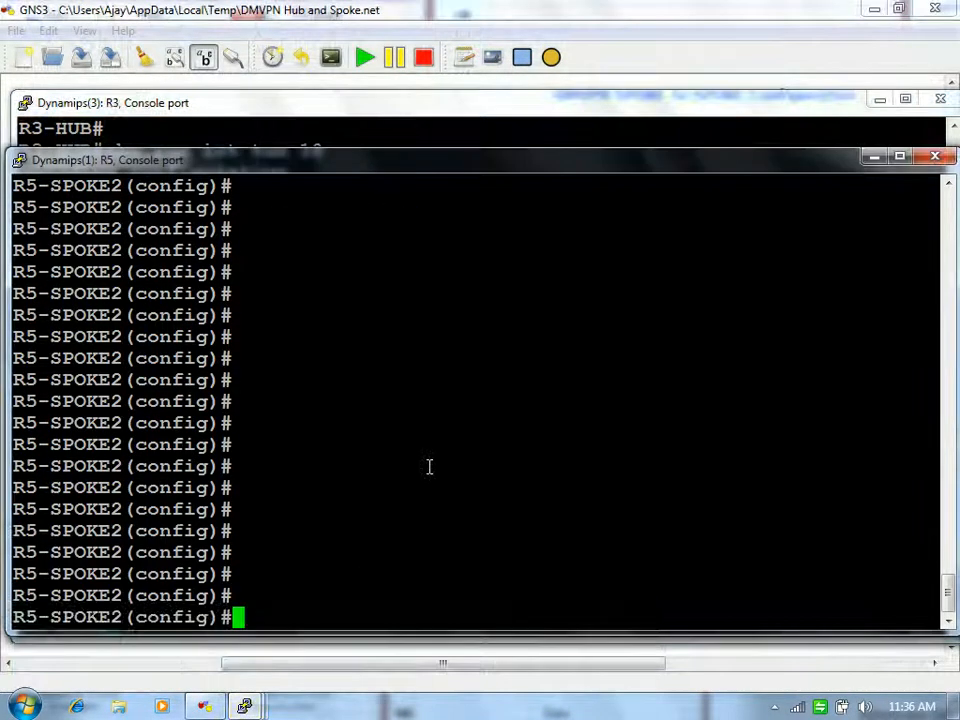
type("int tun 11")
key("BackSpace")
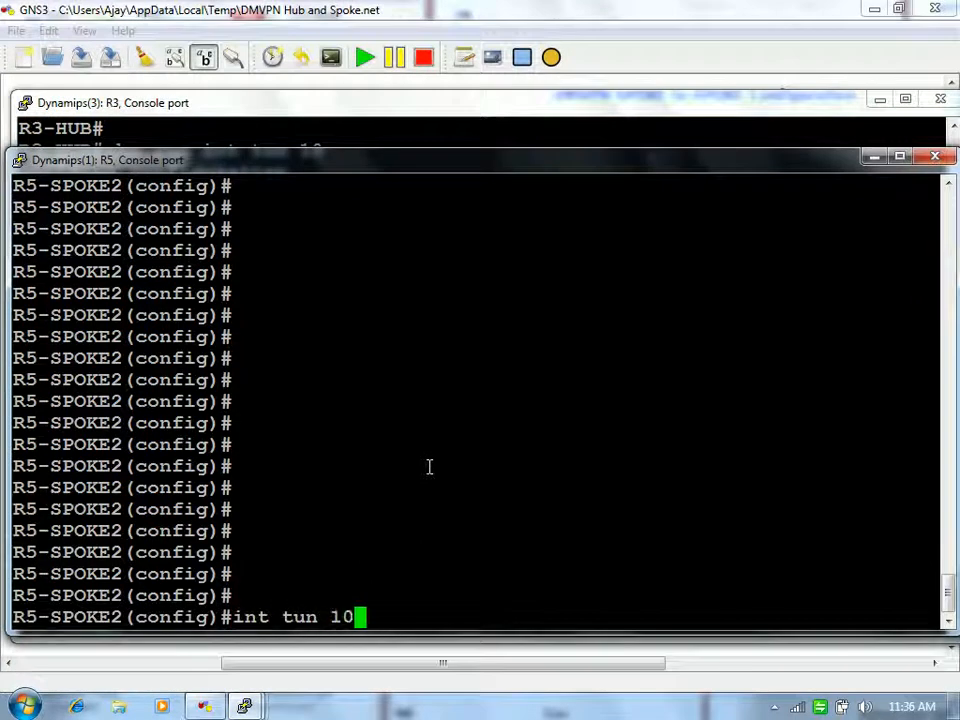
type("0")
key("Return")
type("tun")
key("Tab")
type("so")
key("Tab")
type("0")
key("BackSpace")
type("fa0/0")
key("Return")
Step: Set the Tunnel10 mode to GRE multipoint
type("tun")
key("Tab")
type("mode gr")
key("Tab")
type("mu")
key("Tab")
key("Return")
type("tun")
Step: Set the NHRP network-id on Tunnel10 to 10
key("Tab")
key("BackSpace")
key("BackSpace")
key("BackSpace")
key("BackSpace")
key("BackSpace")
key("BackSpace")
key("BackSpace")
type("ip nh")
key("Tab")
type("ne")
Step: Add an NHRP multicast mapping to the hub's physical address 11.1.1.3
key("Tab")
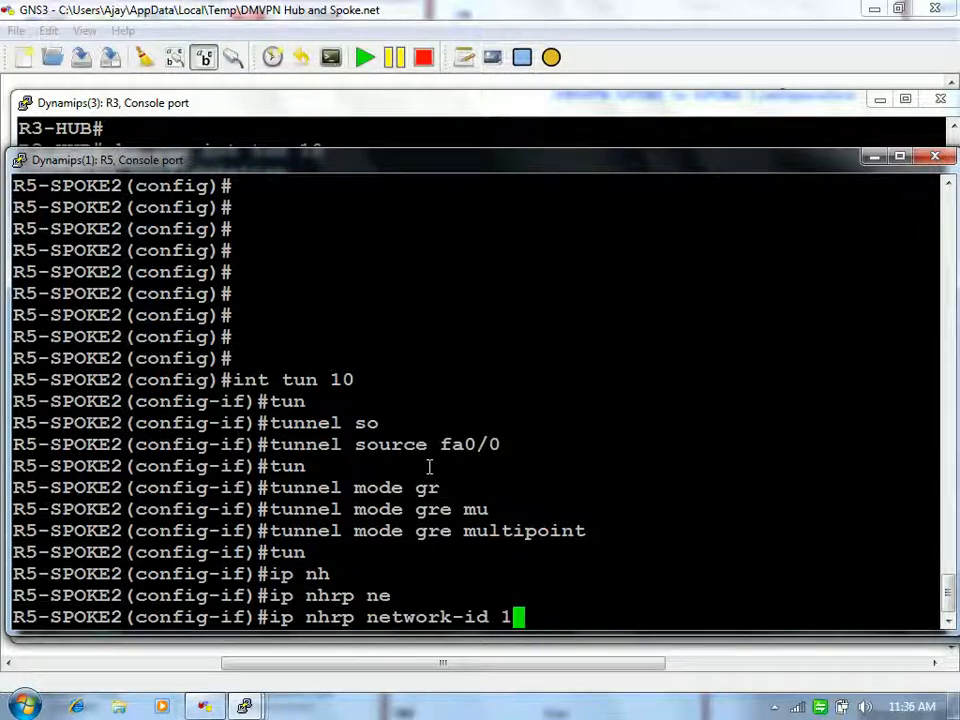
type("10")
key("Return")
type("ip nhrp m")
key("Tab")
type("m")
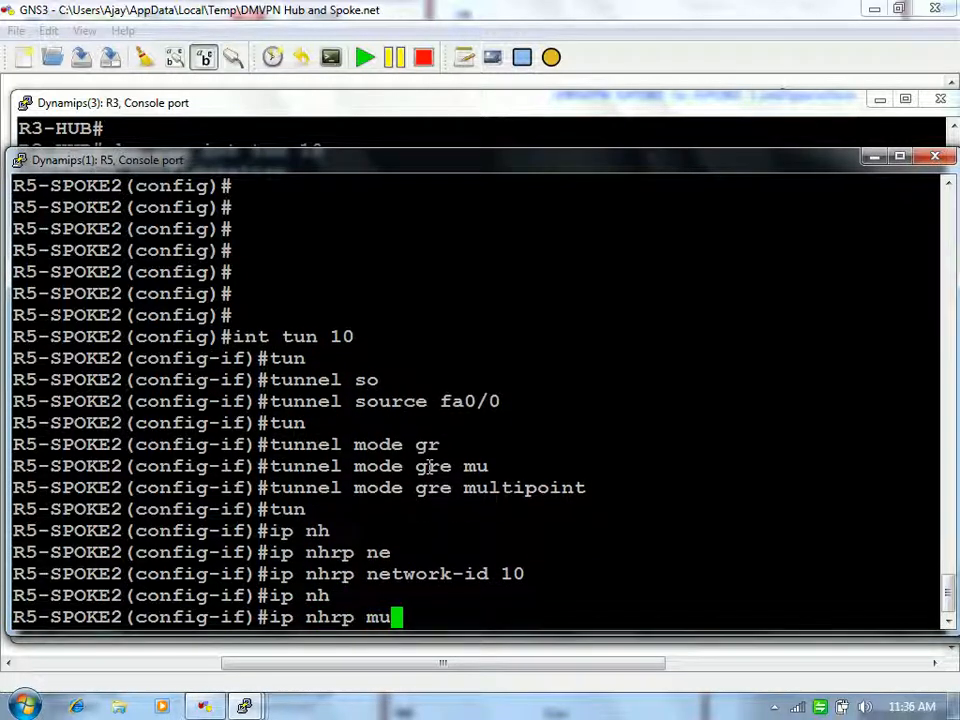
type("u")
key("Tab")
type("l")
key("Tab")
key("BackSpace")
key("BackSpace")
key("BackSpace")
type("map")
key("Tab")
type("m")
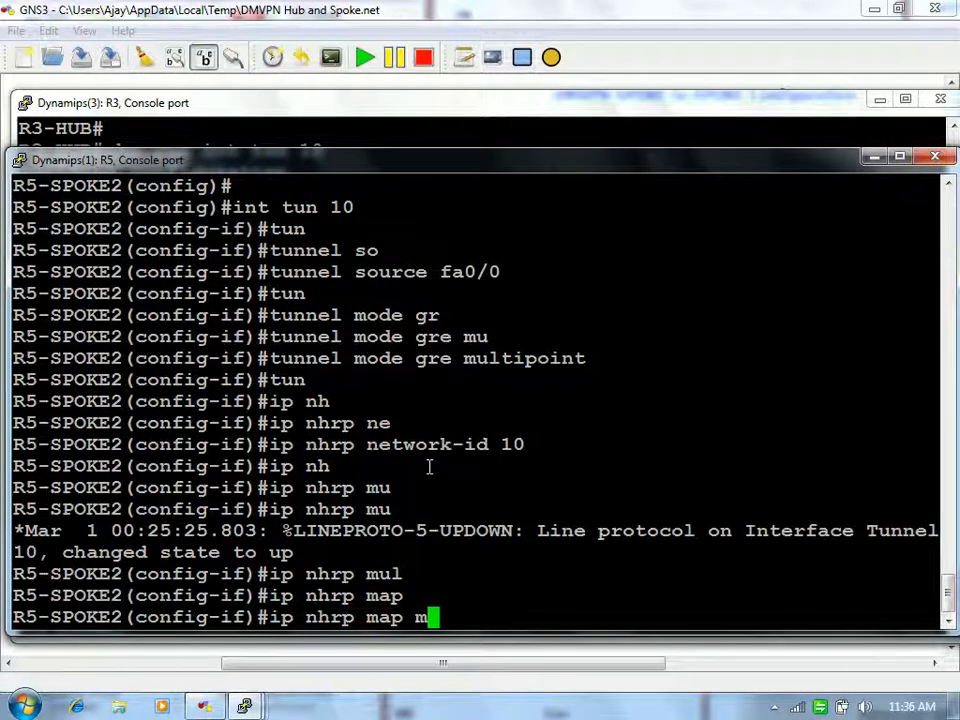
key("BackSpace")
type("mu")
key("Tab")
type("11.1.1.3")
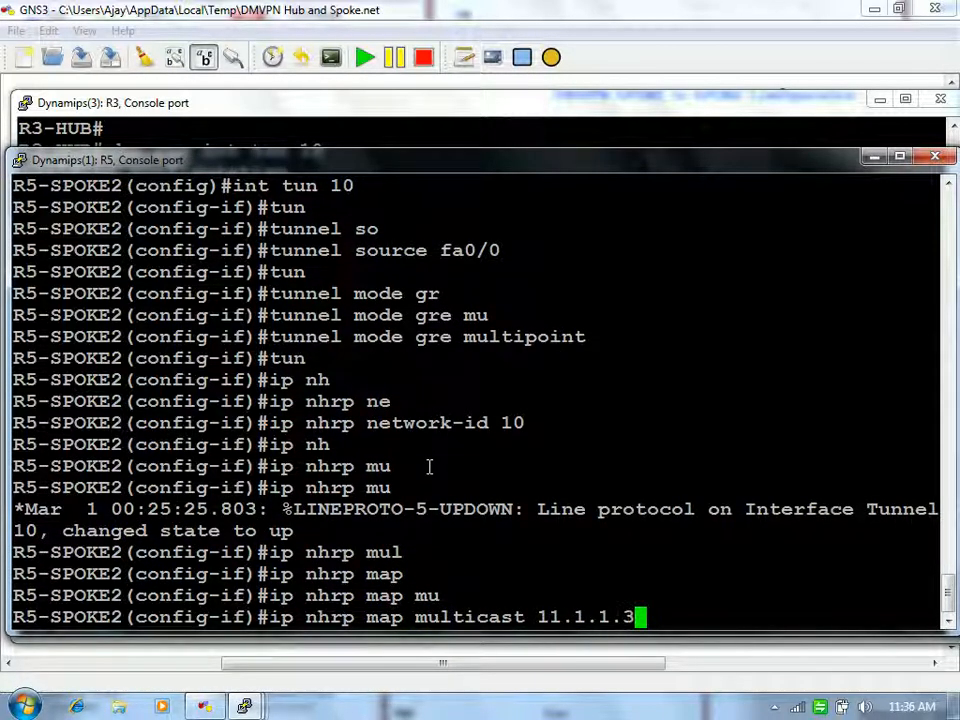
key("Return")
Step: Add a static NHRP map of hub tunnel address 192.168.1.3 to 11.1.1.3
type("ip nh")
key("Tab")
type("map 192")
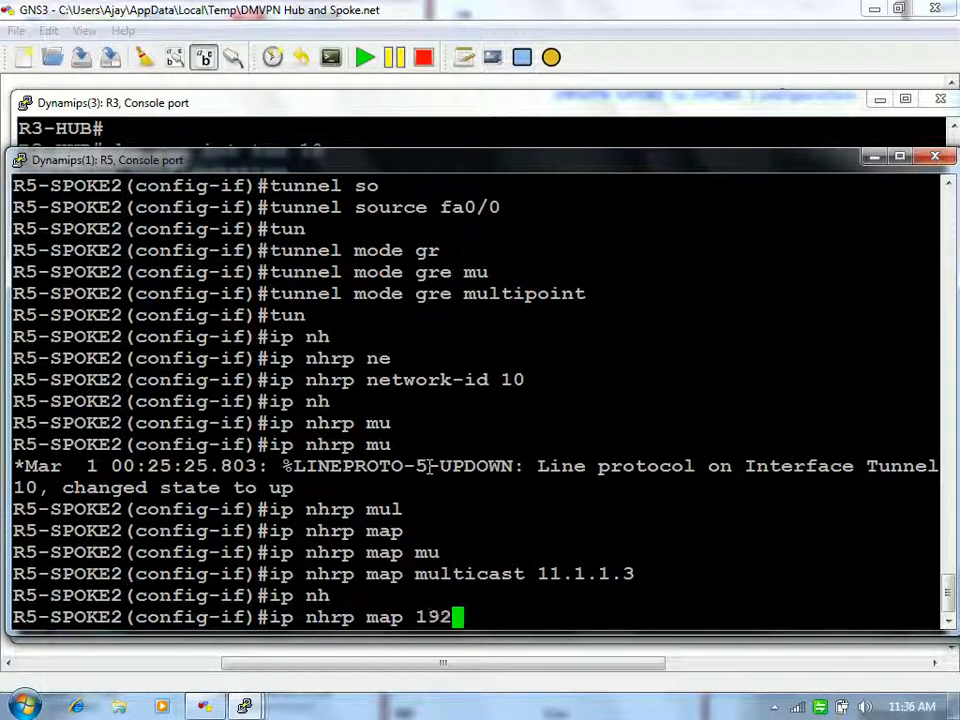
type(".168.1.43")
key("BackSpace")
key("BackSpace")
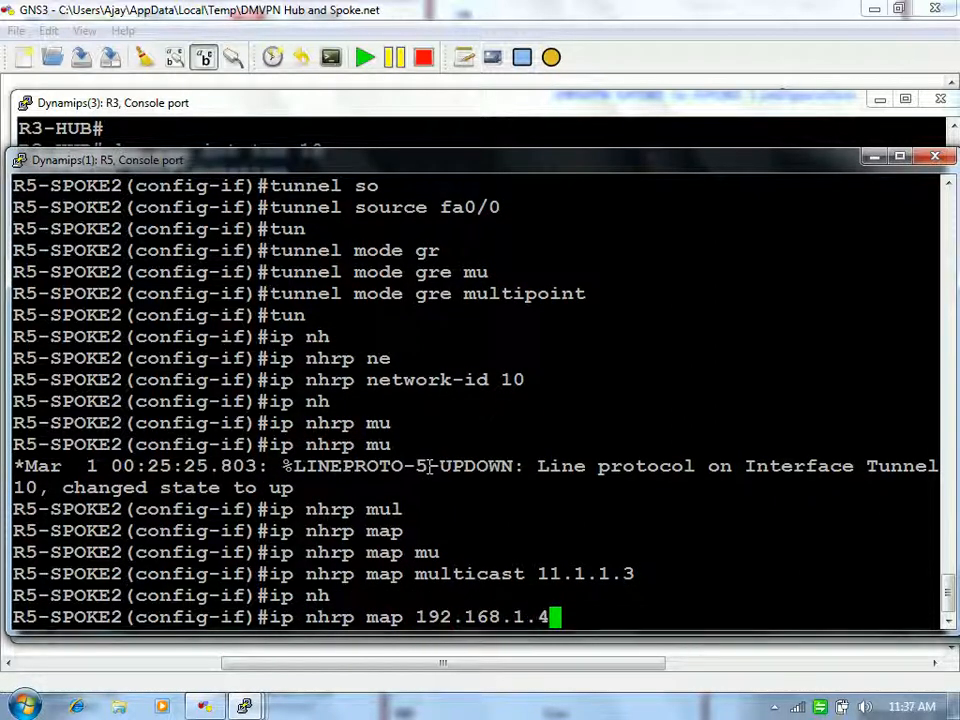
type("3 1")
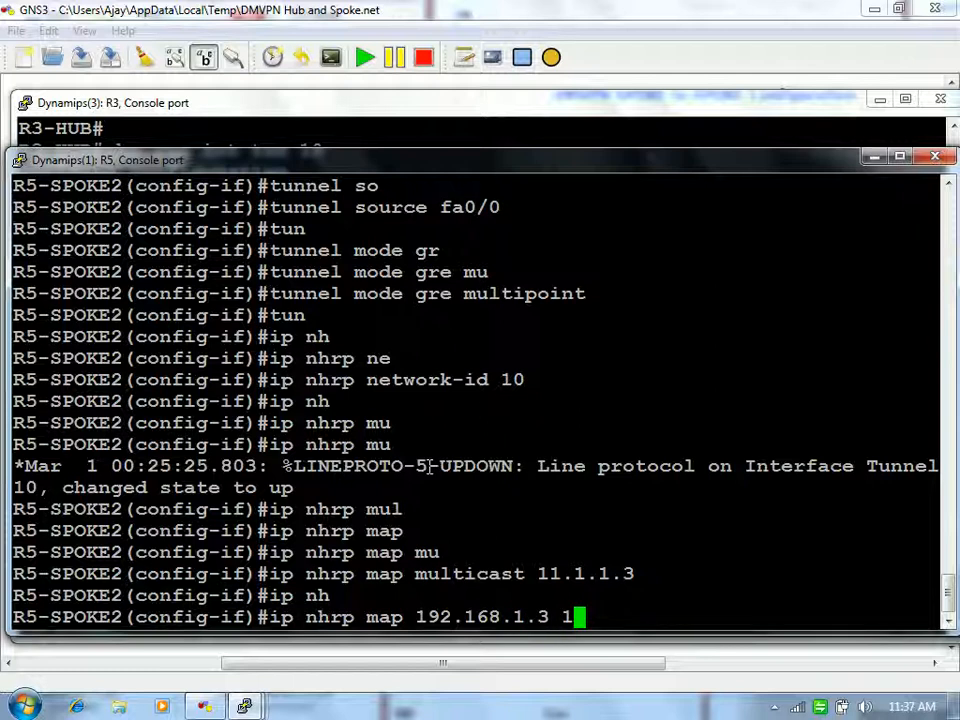
type("1.1.1.3")
key("Return")
Step: Set 192.168.1.3 as the NHRP next-hop server
type("ip nhrp nh")
key("Tab")
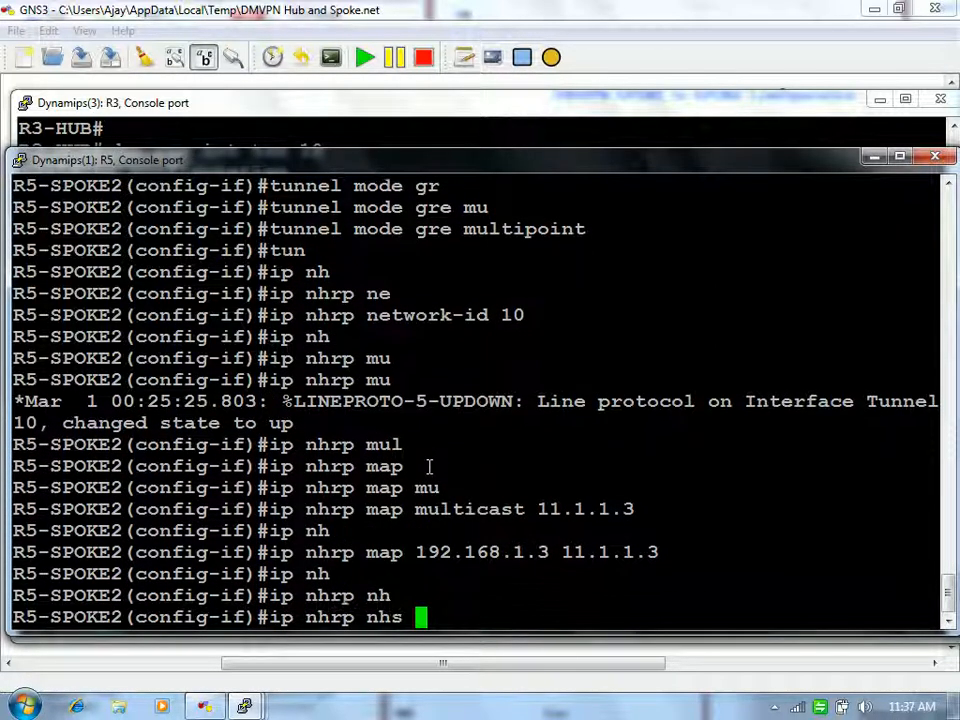
type("192.168.1.4")
key("BackSpace")
type("3")
key("Return")
Step: Display the spoke's running Tunnel10 configuration with do sh run int tun 10
type("do sh run int tu")
key("BackSpace")
type("tun 10")
key("Return")
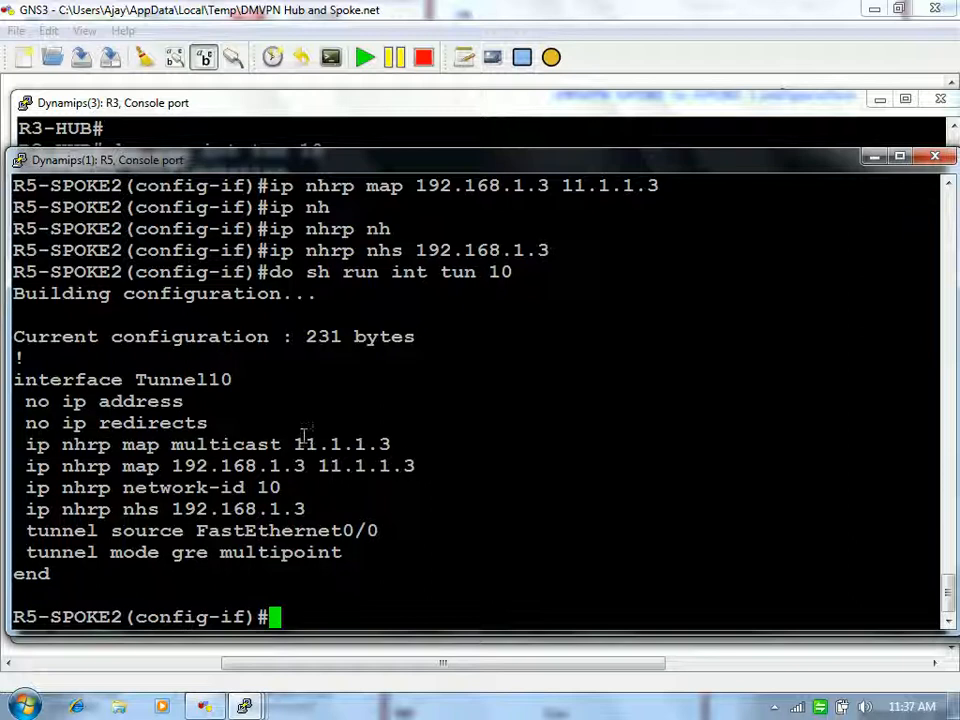
Step: Give R5's Tunnel10 the address 192.168.1.5 255.255.255.0
left_click_drag(148, 399, 229, 422)
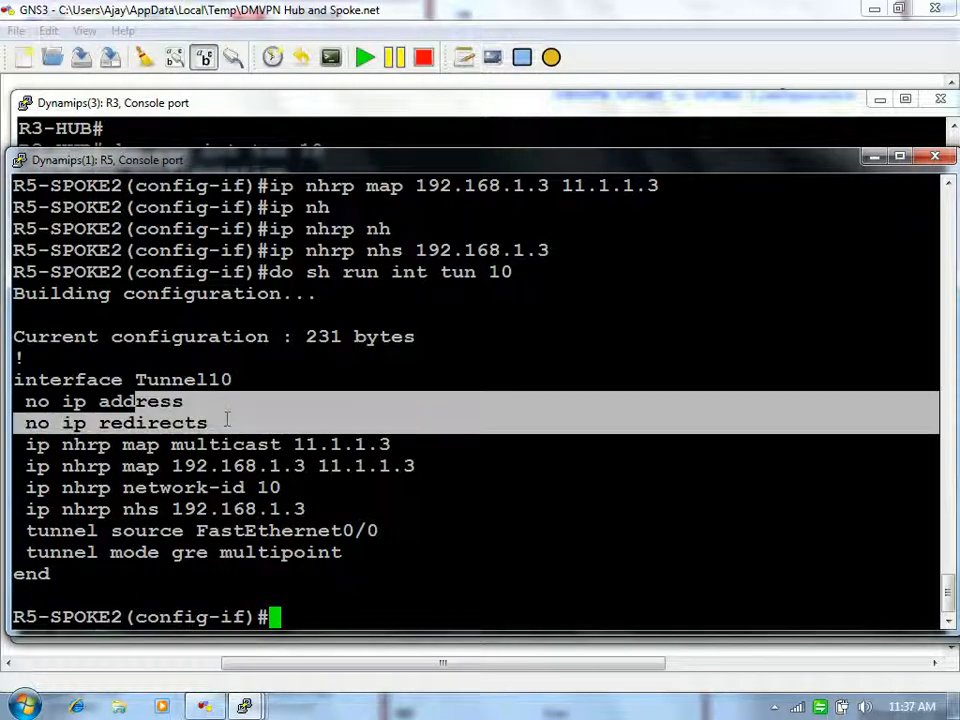
left_click(229, 421)
type("ip ad")
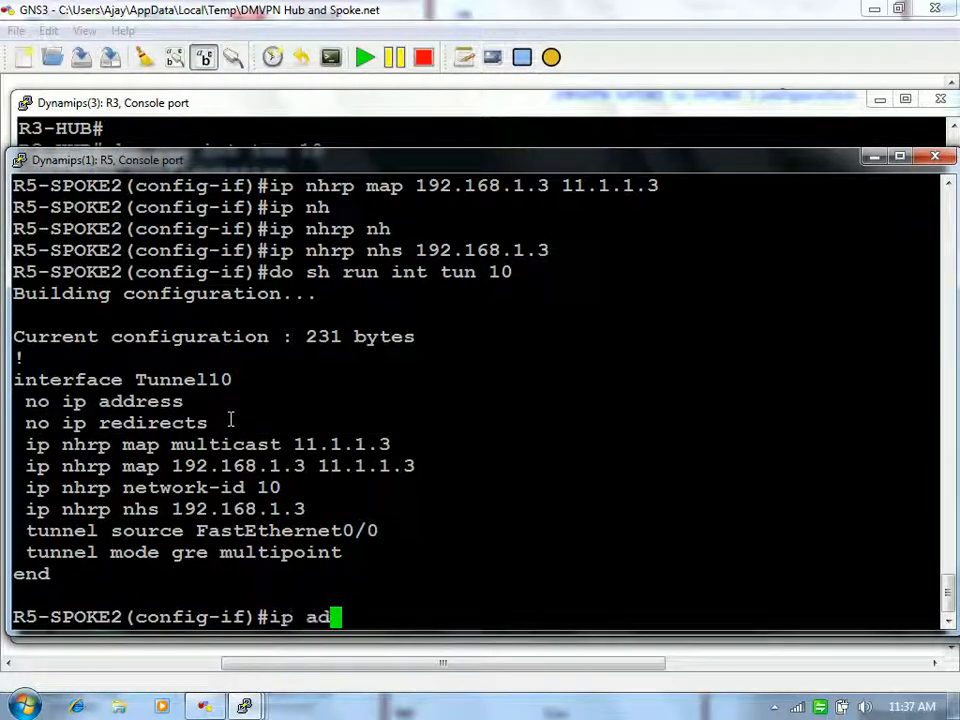
type("d 192.168.1.4")
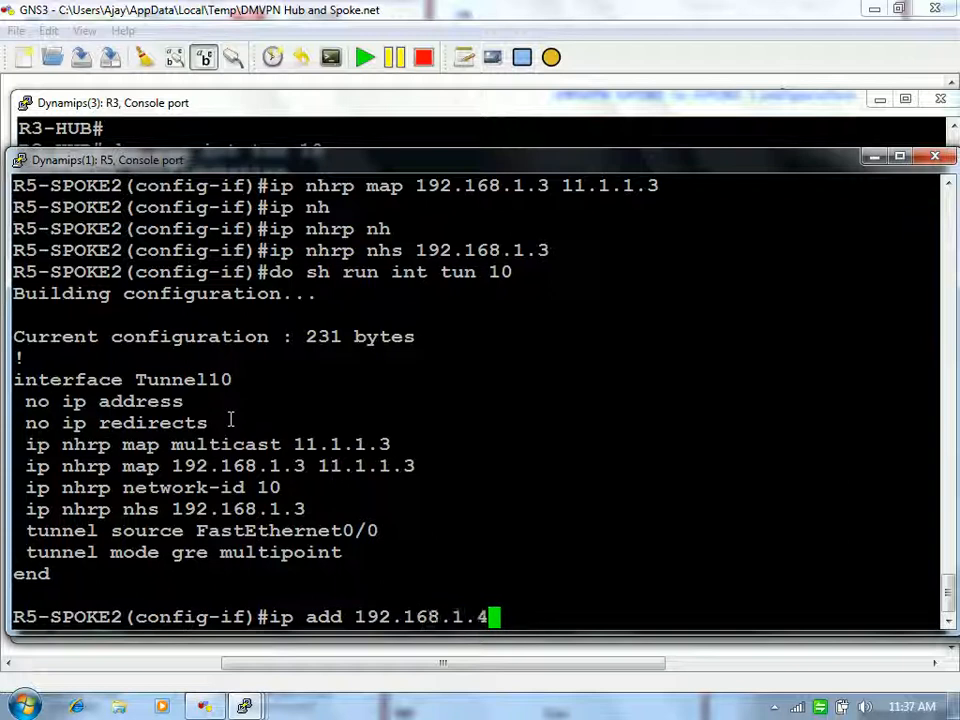
key("BackSpace")
type("5 255.255.255.0")
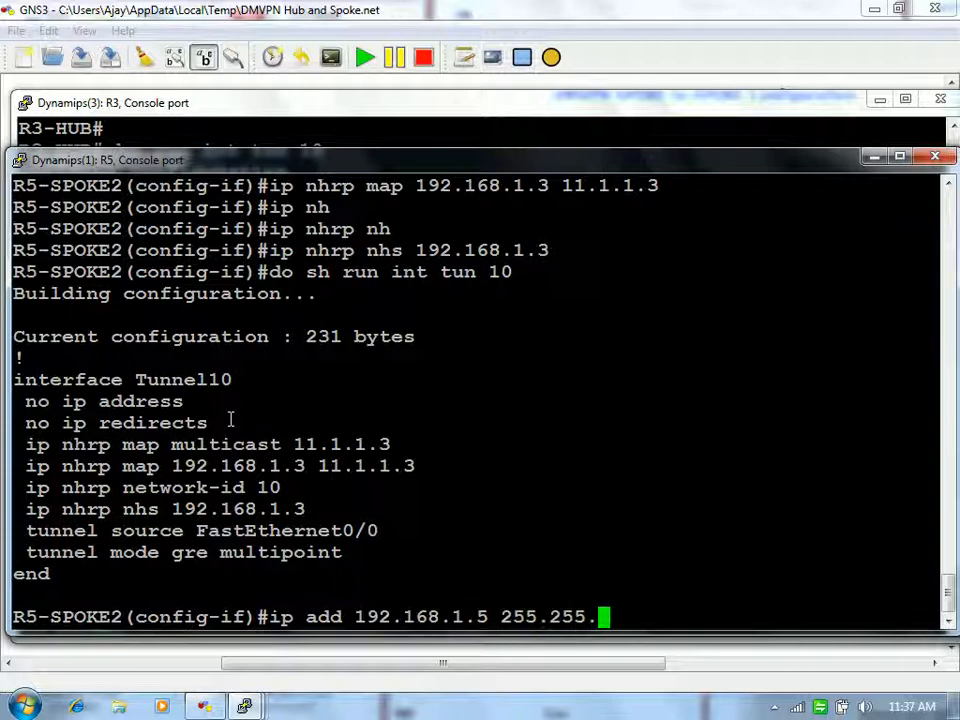
key("Return")
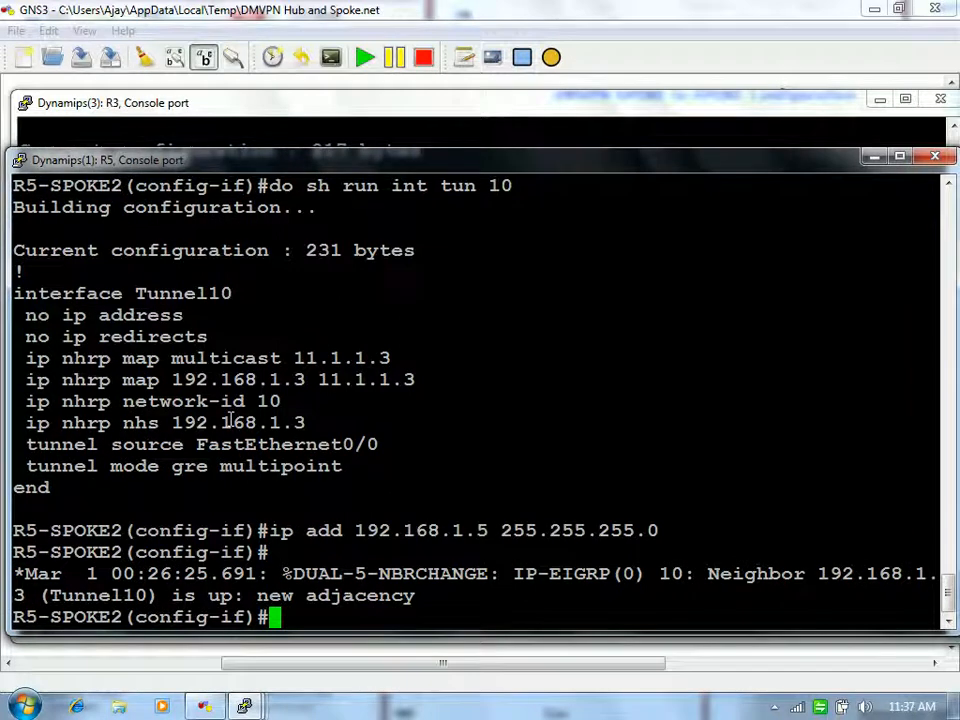
key("Return")
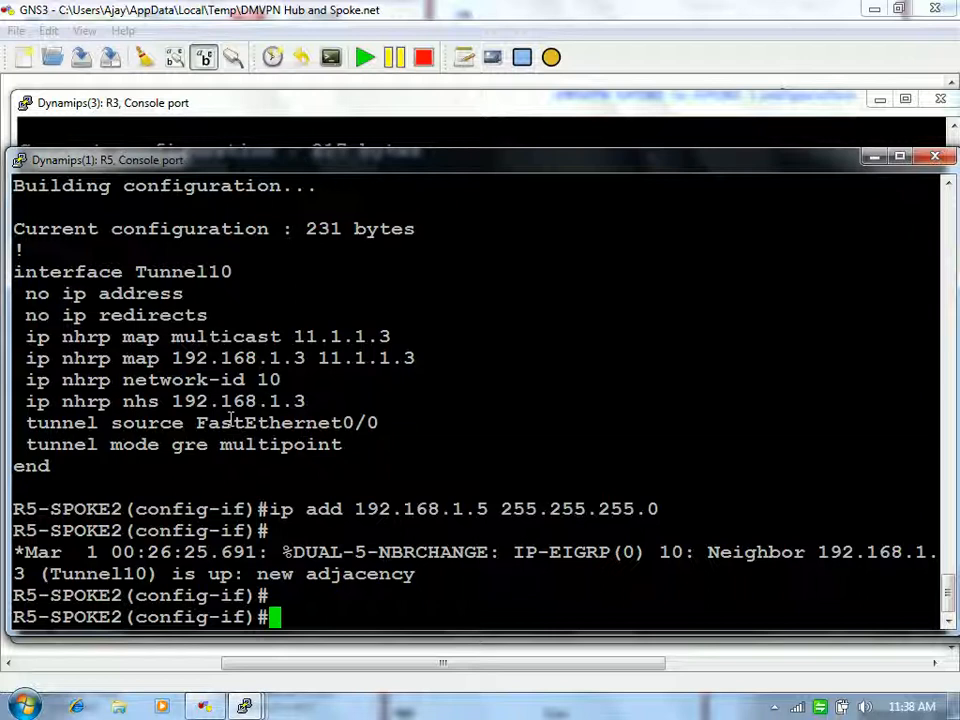
Step: Leave configuration mode and show R5's NHRP table with sh ip nhrp brief
type("end")
key("Return")
type("sh i")
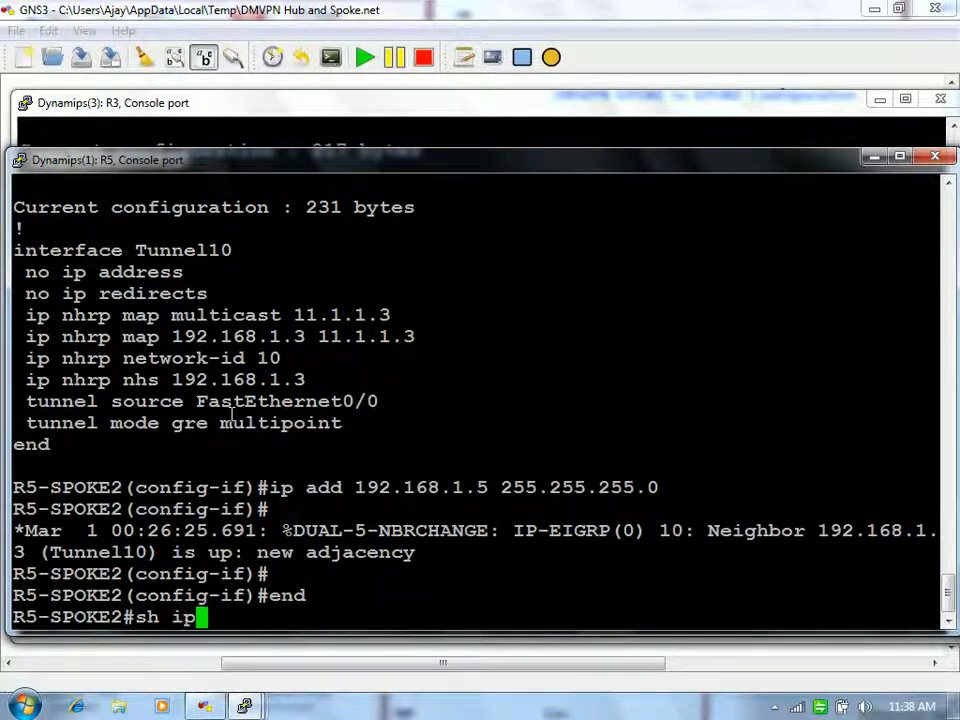
type("p ")
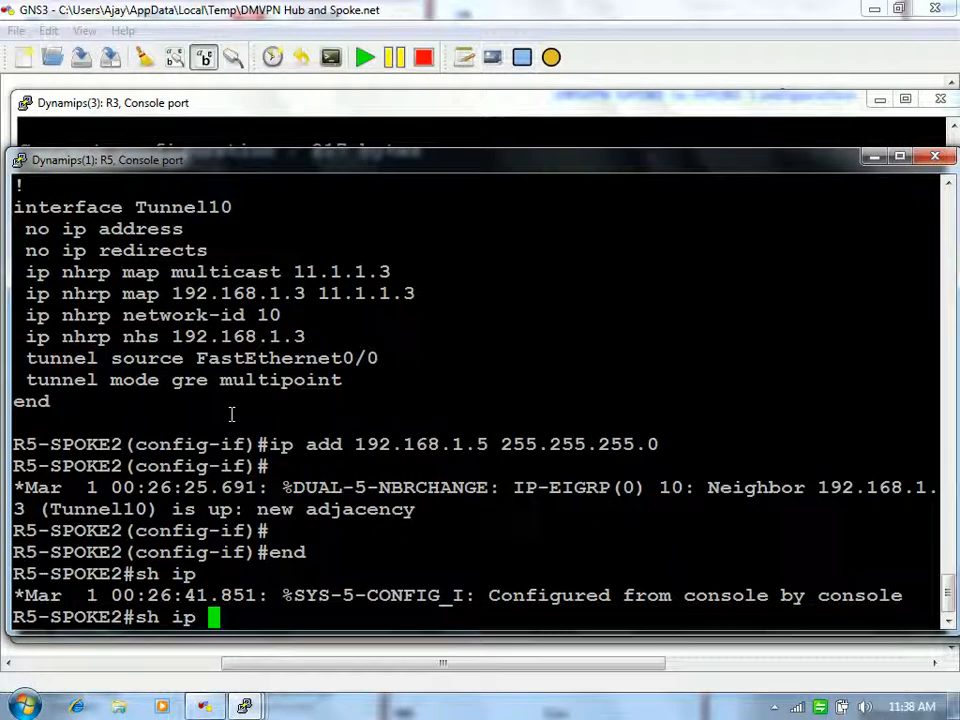
type("nh")
key("Tab")
type("bri")
key("Tab")
key("Return")
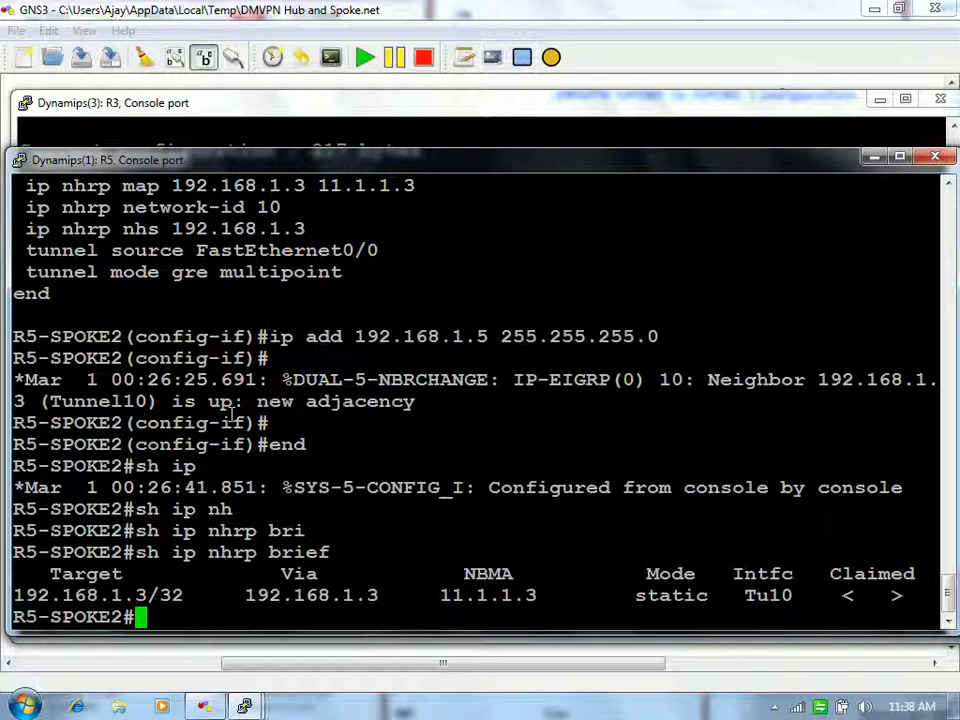
Step: Highlight the hub's row and its static mode in the NHRP table
left_click_drag(14, 595, 585, 593)
left_click(729, 510)
left_click_drag(637, 595, 710, 592)
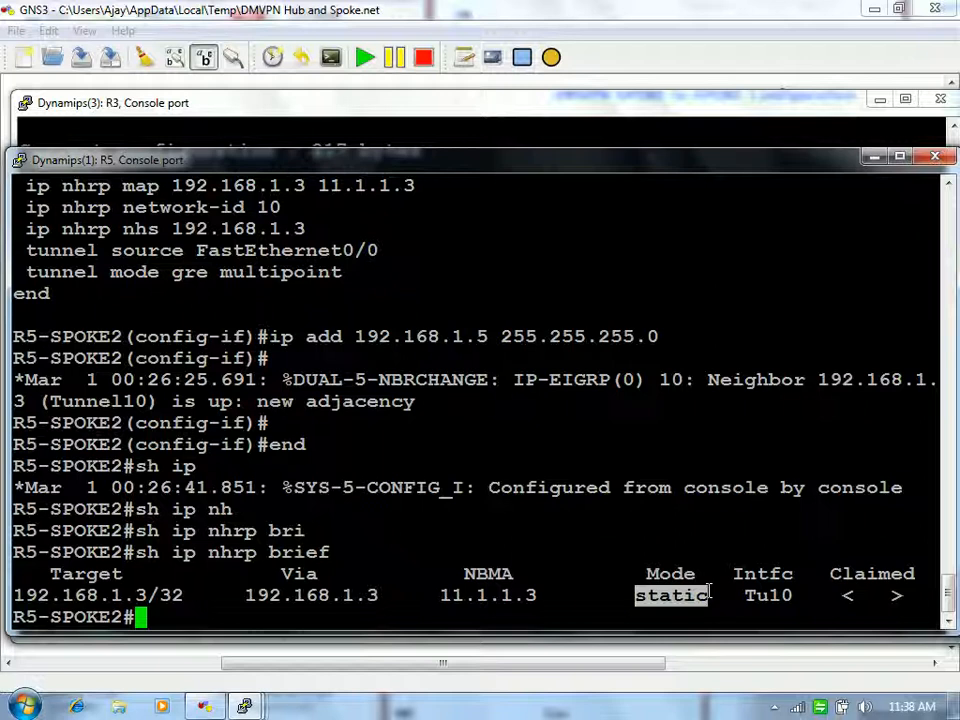
left_click(712, 594)
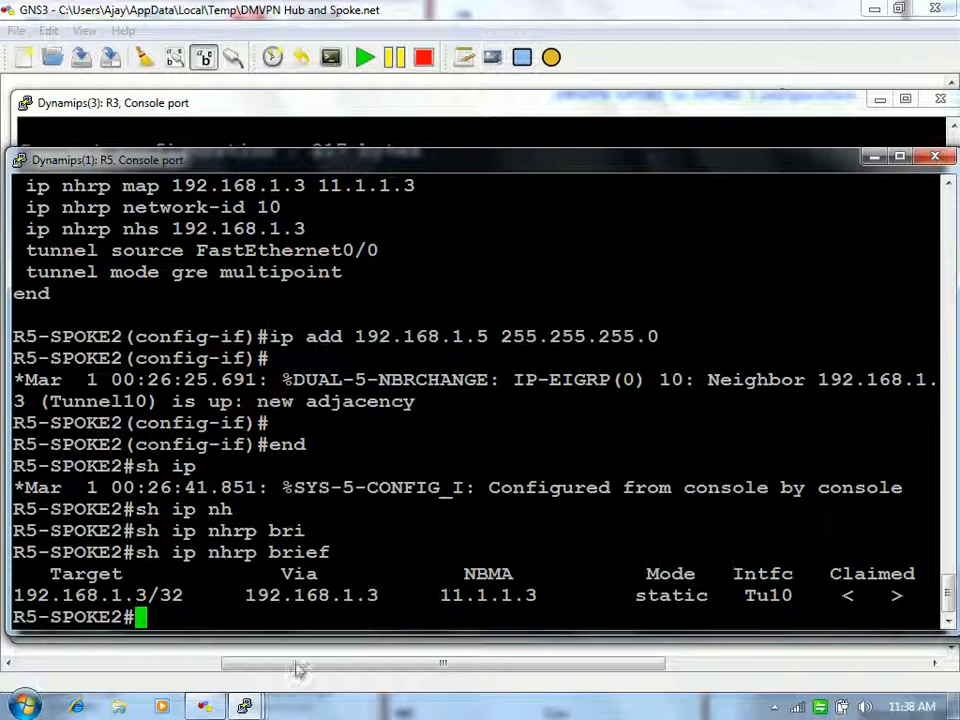
Step: Switch to the R3 hub console and show its NHRP table with show ip nhrp brief
mouse_move(245, 707)
left_click(514, 624)
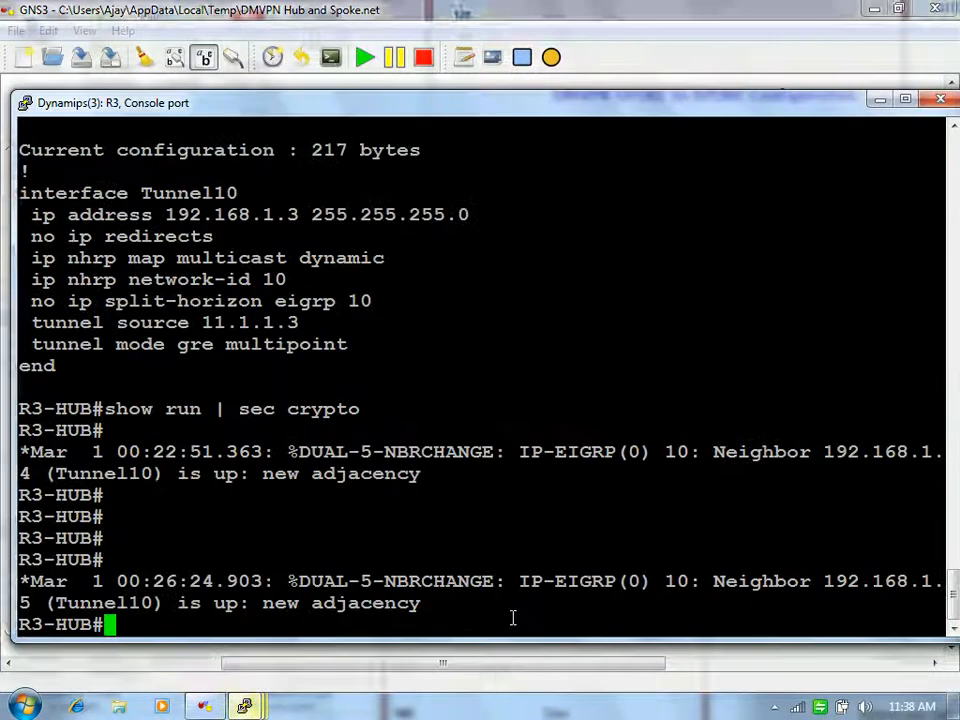
key("Return")
type("show ip ")
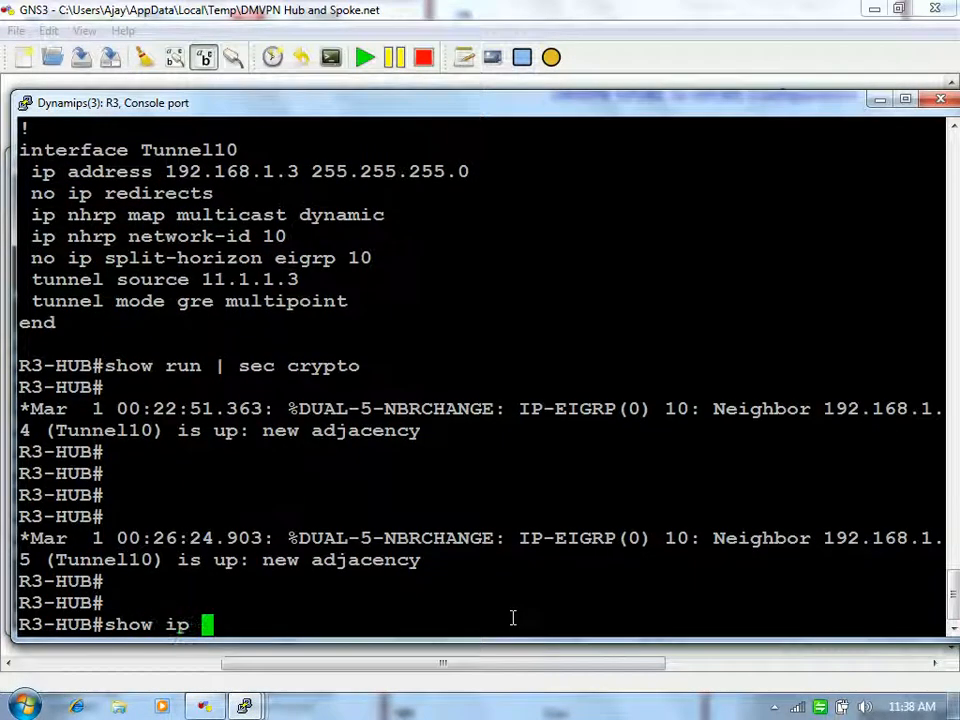
type("nh")
key("Tab")
type("bri")
key("Tab")
key("Return")
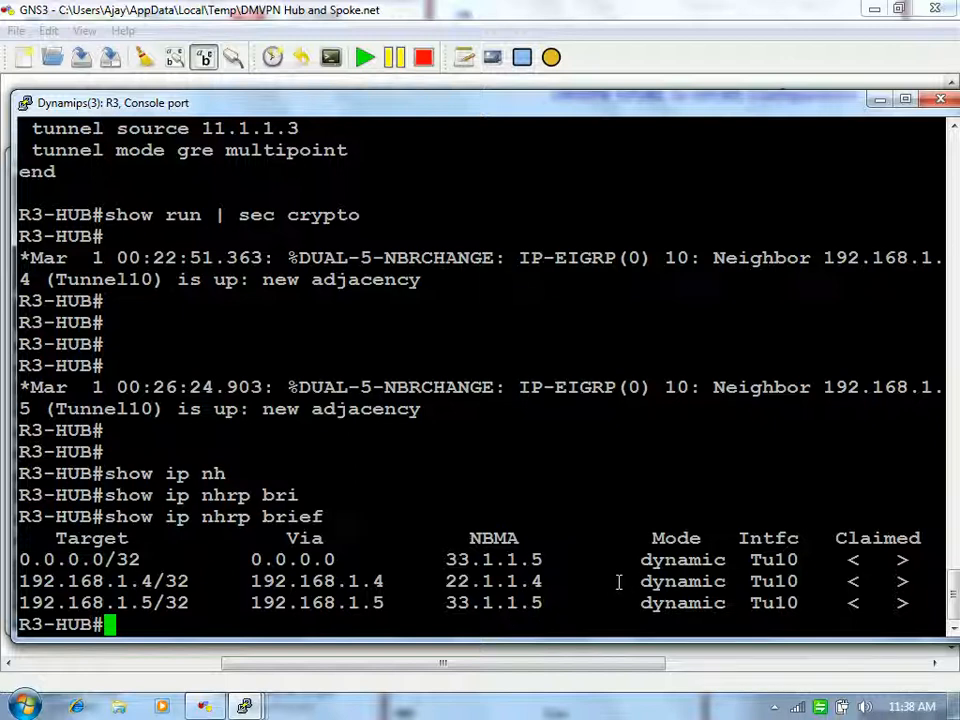
Step: Highlight the dynamic spoke rows and the 0.0.0.0 entry, then start show ip protocols
left_click_drag(619, 581, 731, 603)
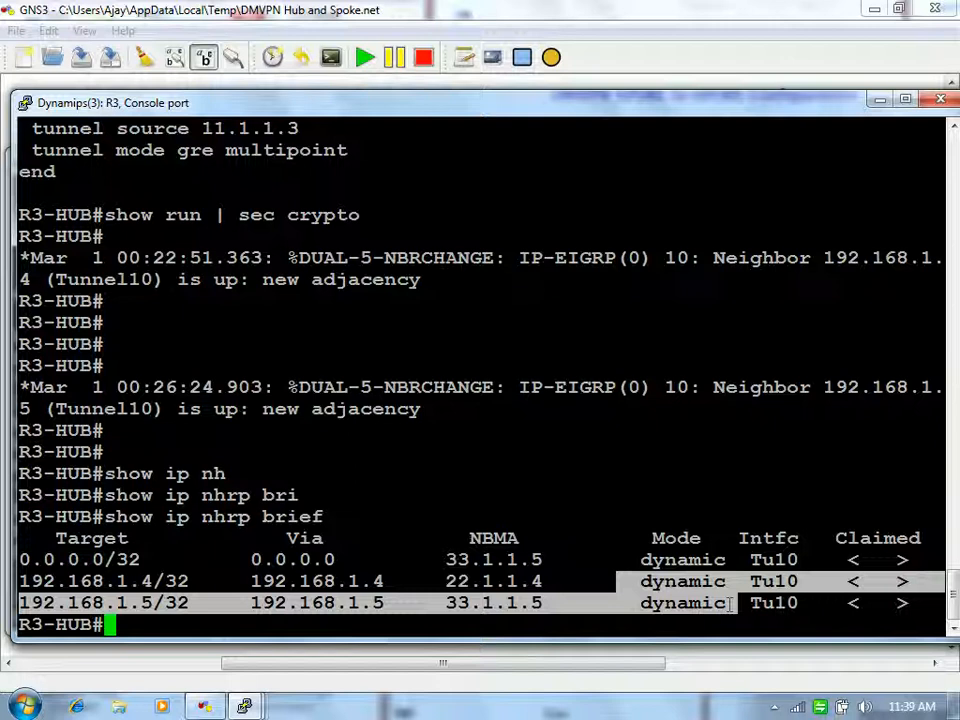
left_click(730, 603)
left_click_drag(633, 580, 752, 602)
left_click(745, 602)
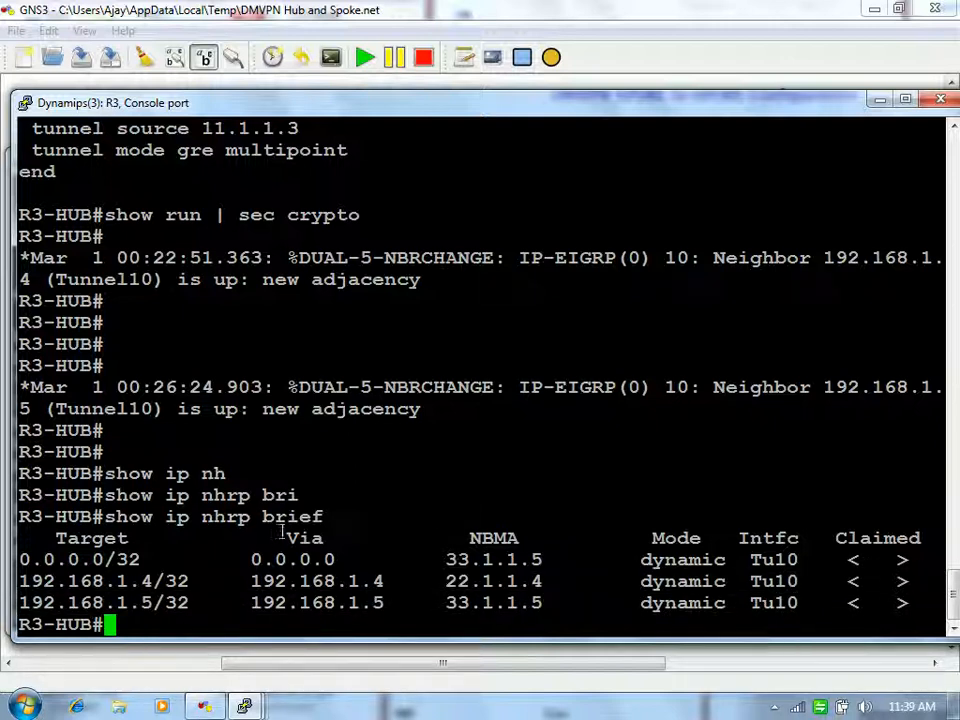
left_click_drag(254, 560, 415, 562)
left_click(414, 562)
type("sh ip ")
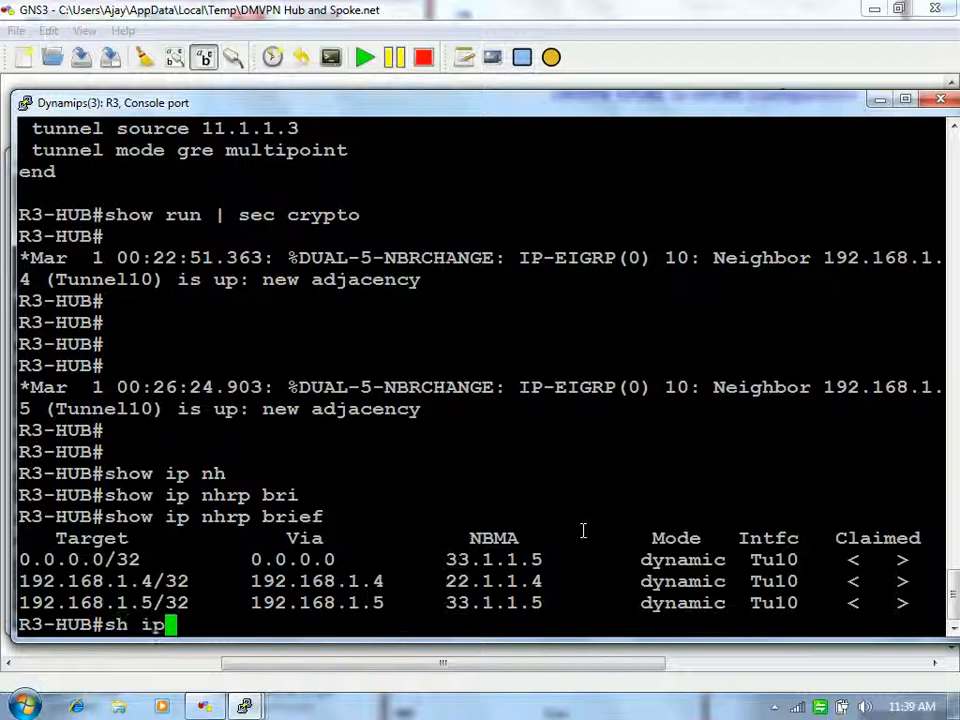
type("pro")
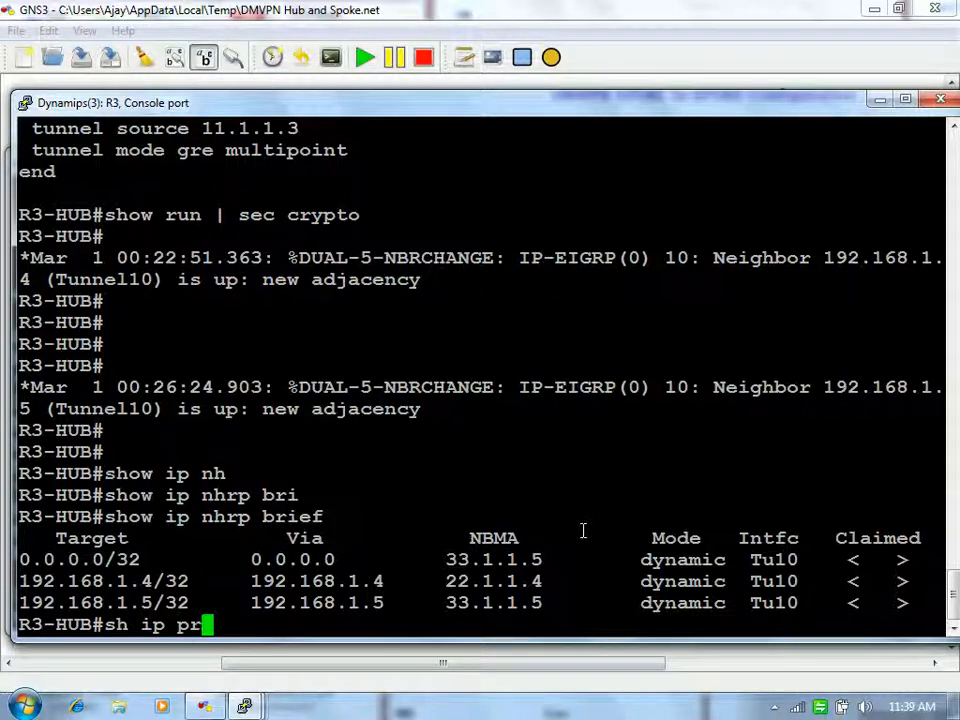
Step: Display the hub's routing protocols summary with show ip protocols
key("Tab")
key("Return")
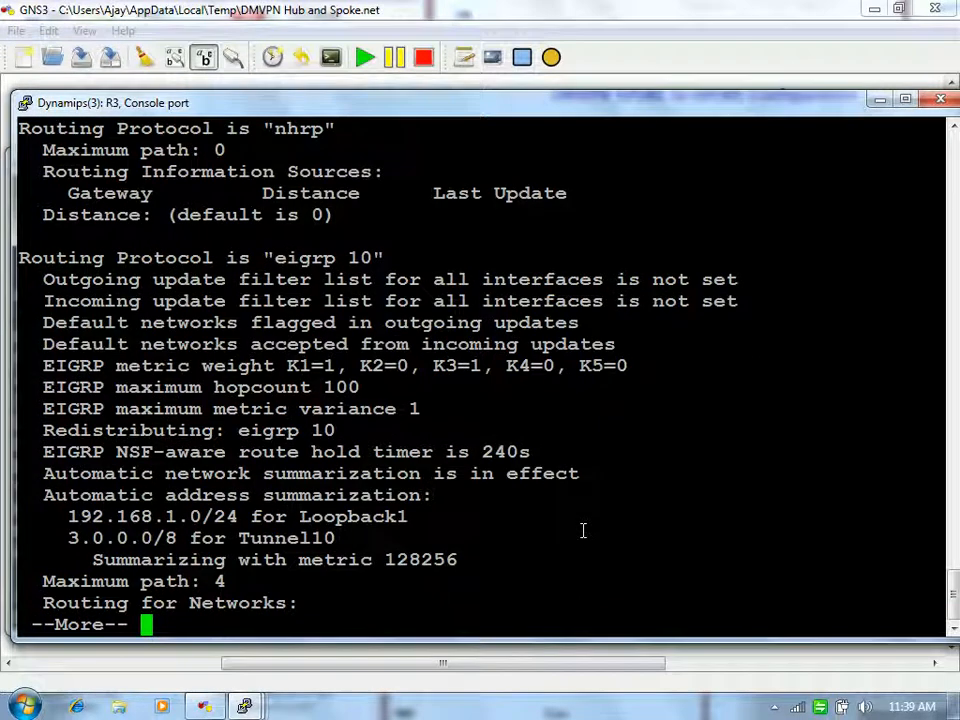
key("Return")
key("Return")
key("Return")
key("Return")
key("Return")
Step: Enter no auto-summary under router eigrp 10 on the hub, then end configuration
type("config t")
key("Return")
type("router o")
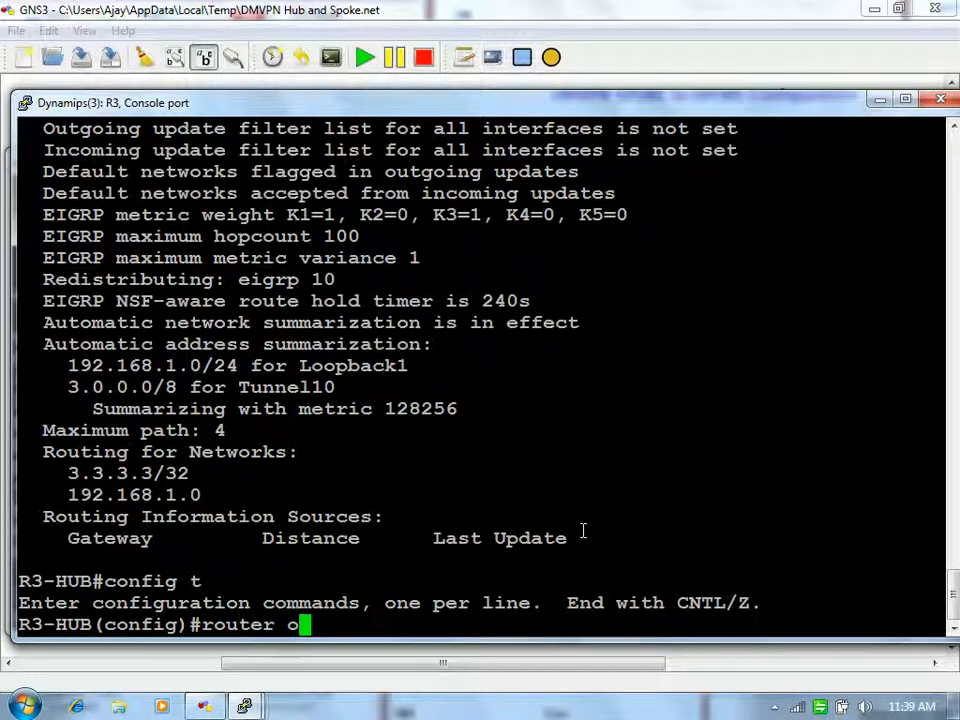
key("BackSpace")
type("ei")
key("Tab")
type("`0")
key("Return")
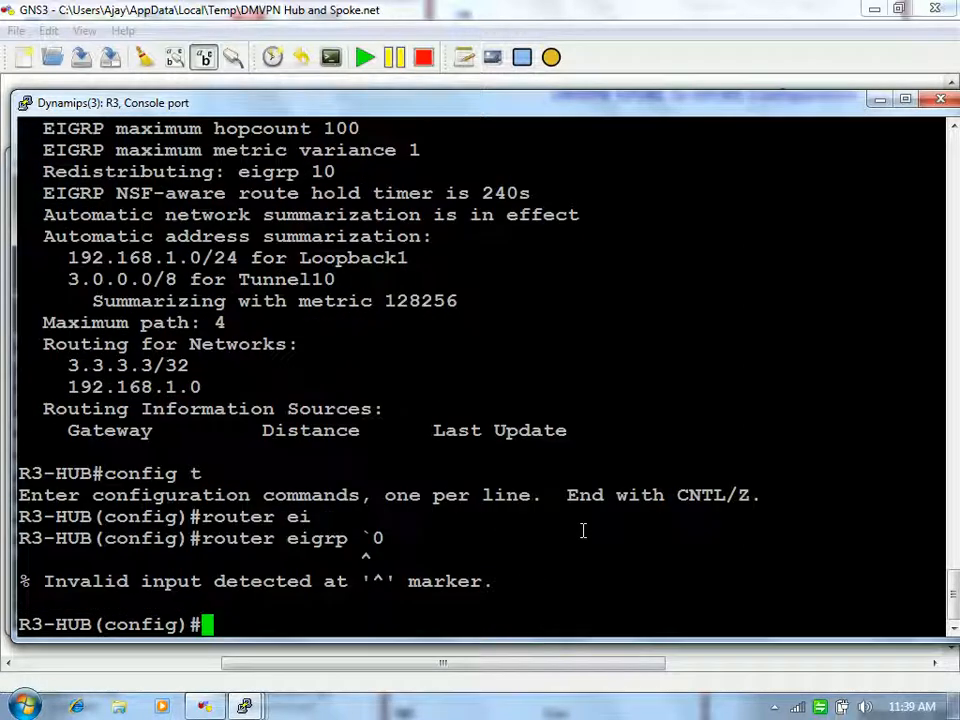
key("Up")
key("BackSpace")
type("10")
key("Return")
type("no auto")
key("Tab")
key("Return")
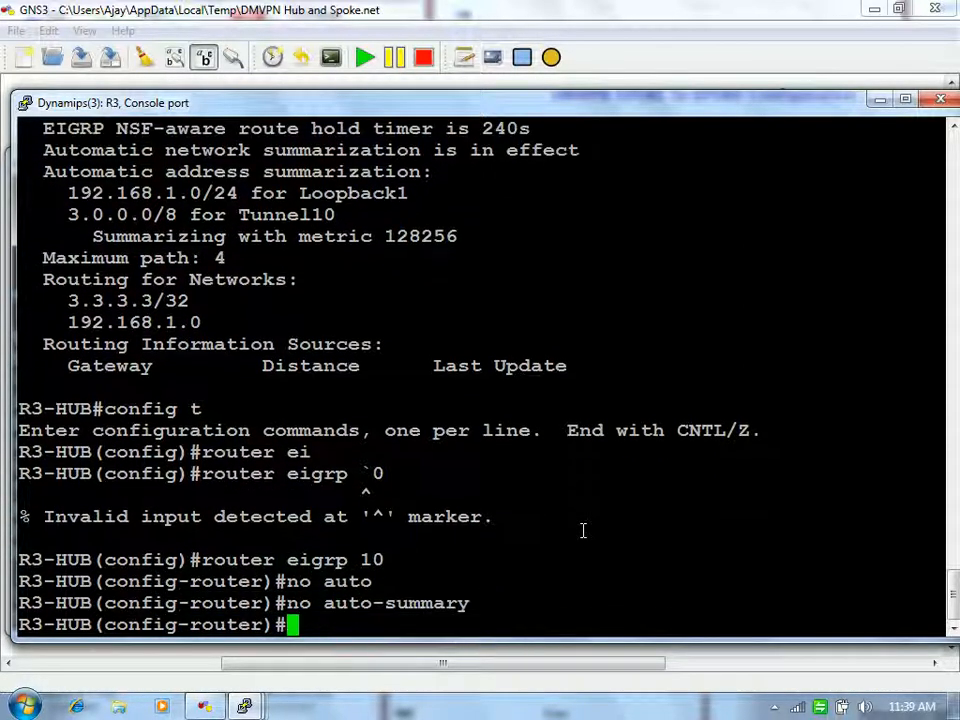
type("exit")
key("Return")
key("Return")
key("Return")
type("end")
Step: Recheck the hub's NHRP brief table for both spoke entries
key("Return")
key("Return")
key("Return")
type("sh ip nh")
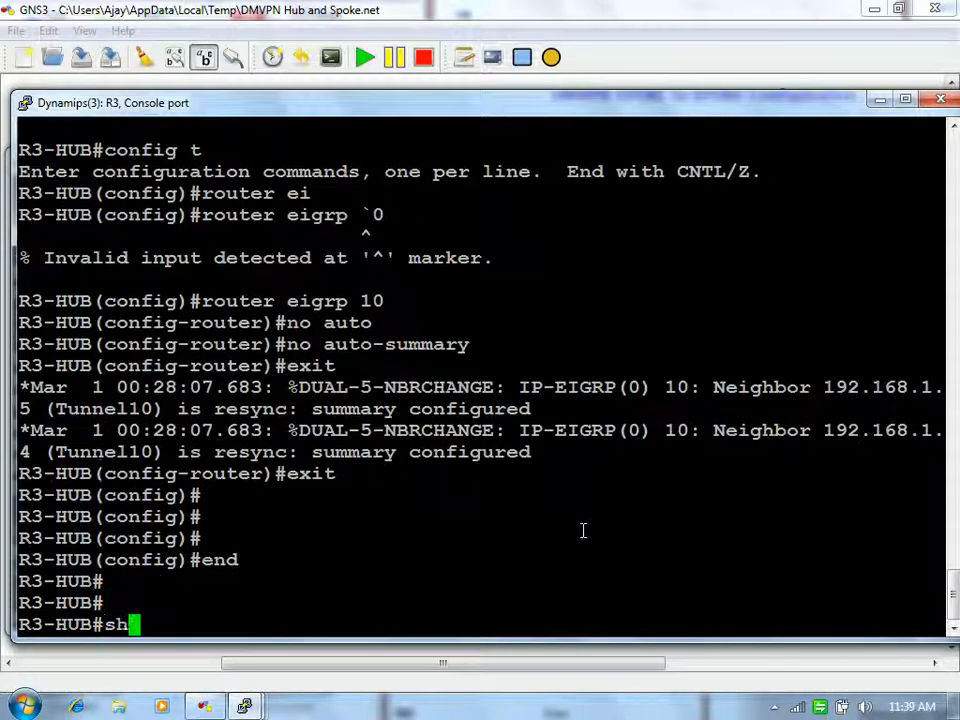
key("Tab")
type("bri")
key("Tab")
key("Return")
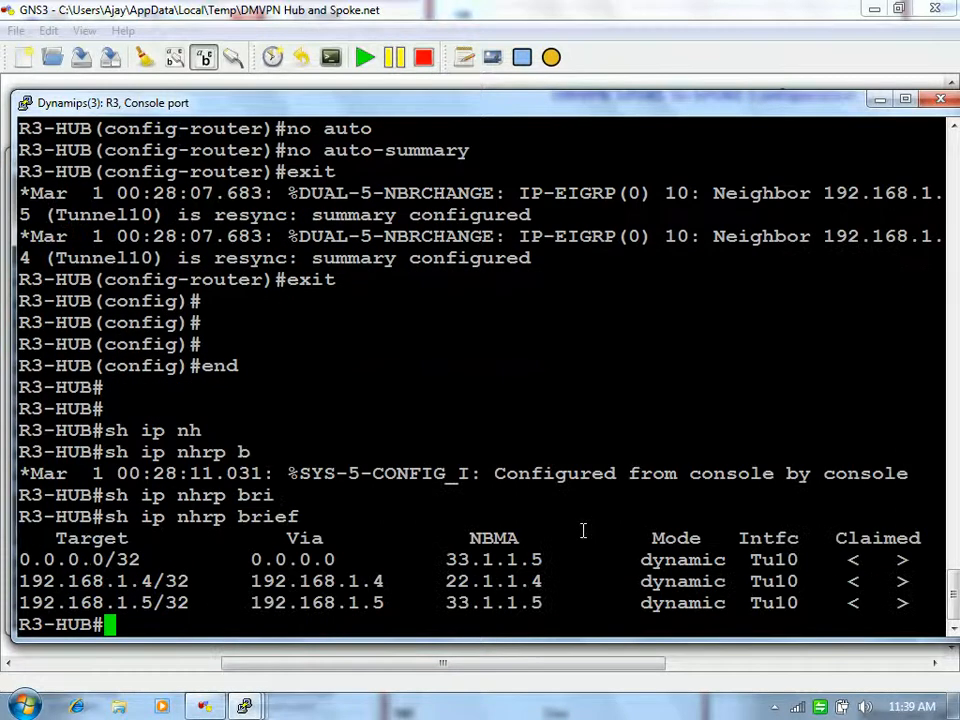
Step: Clear the hub's 0.0.0.0 NHRP entry with clear ip nhrp 0.0.0.0
type("cle")
key("Tab")
type("ip nh")
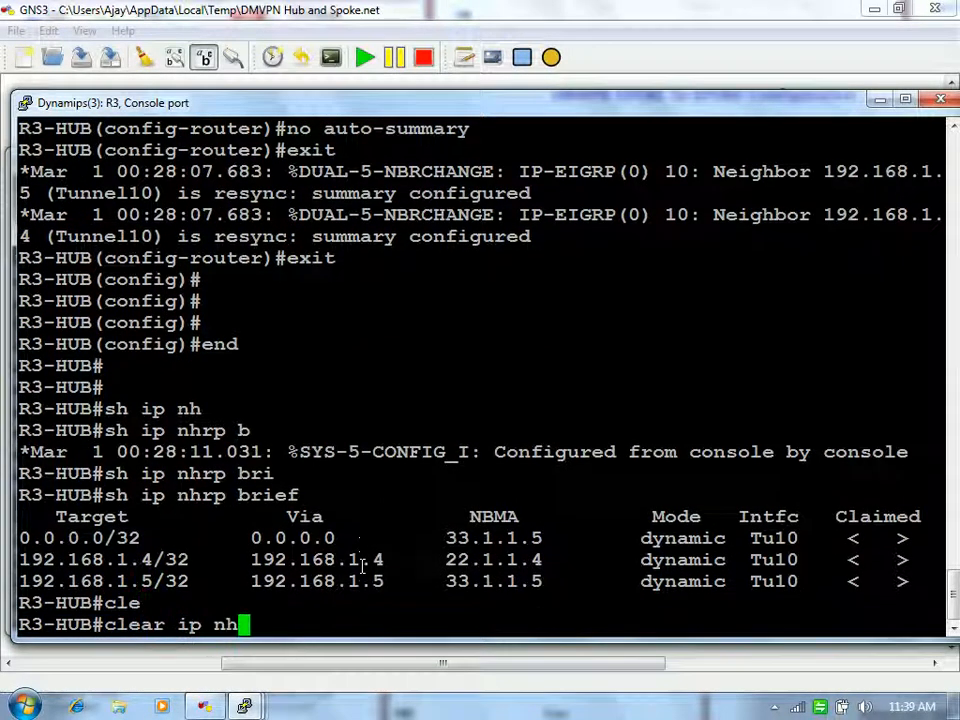
key("Tab")
type("?0.0.")
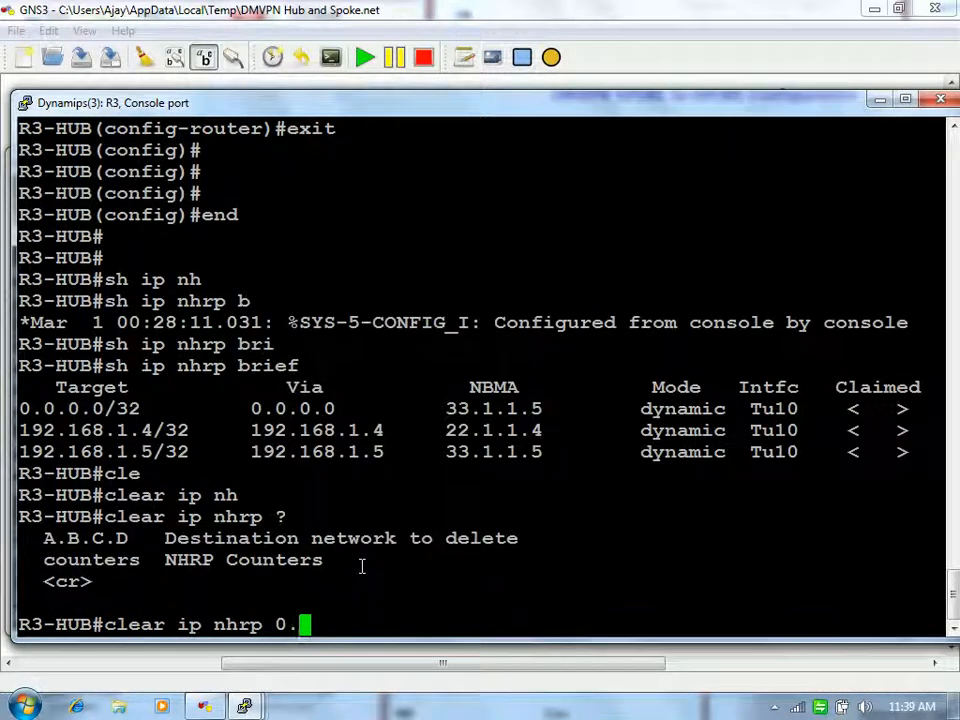
type("0.0.0")
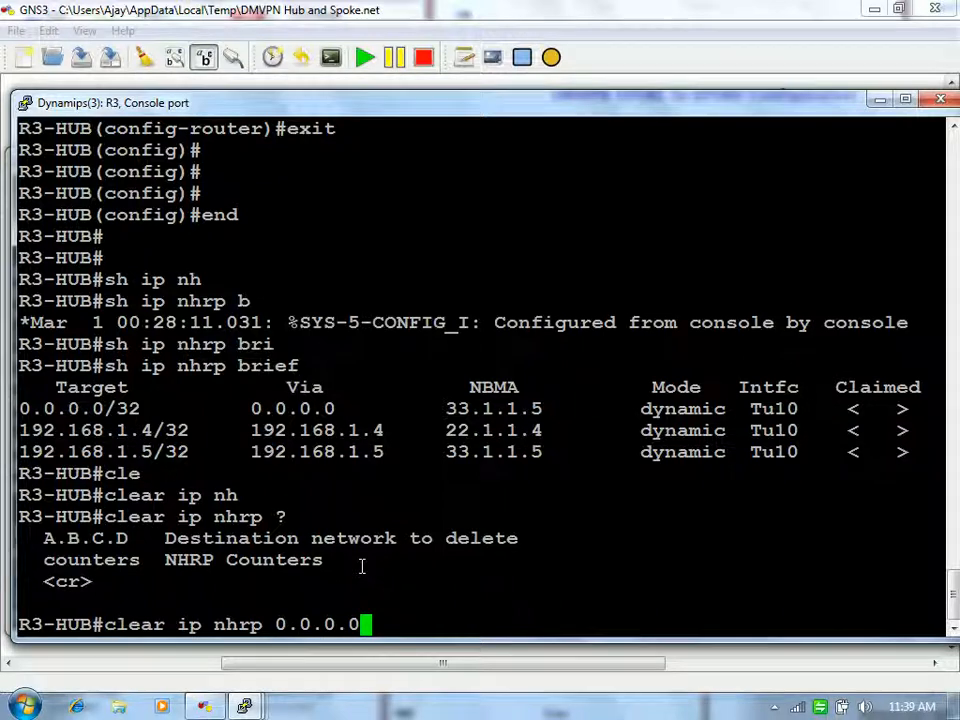
key("Return")
Step: List the hub's EIGRP 10 interfaces and their peers
type("sh ip eig")
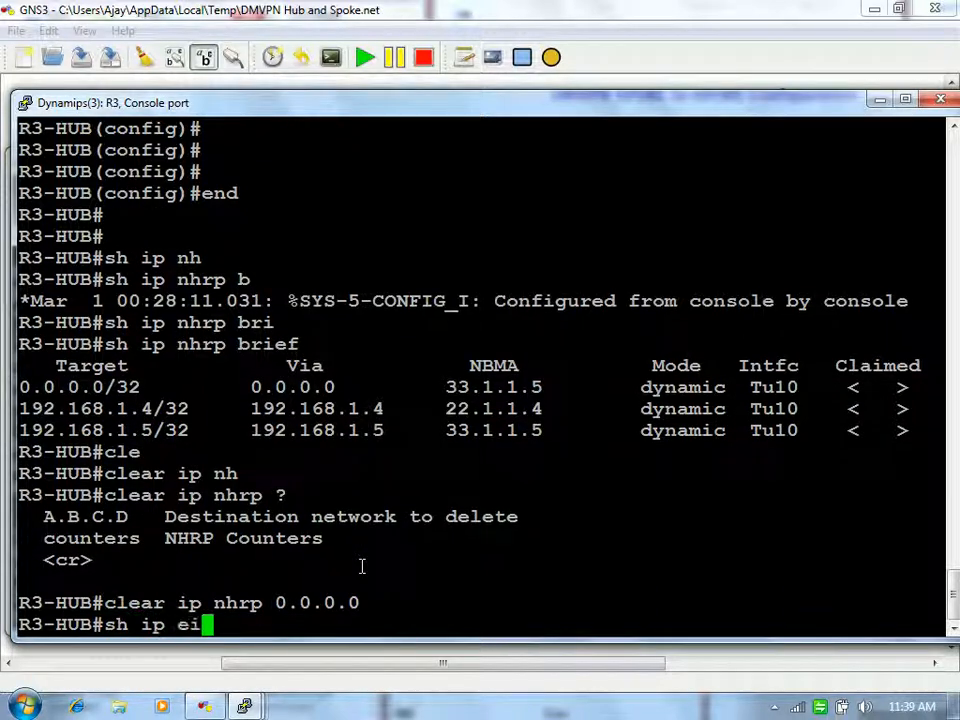
key("Tab")
type("10")
key("Return")
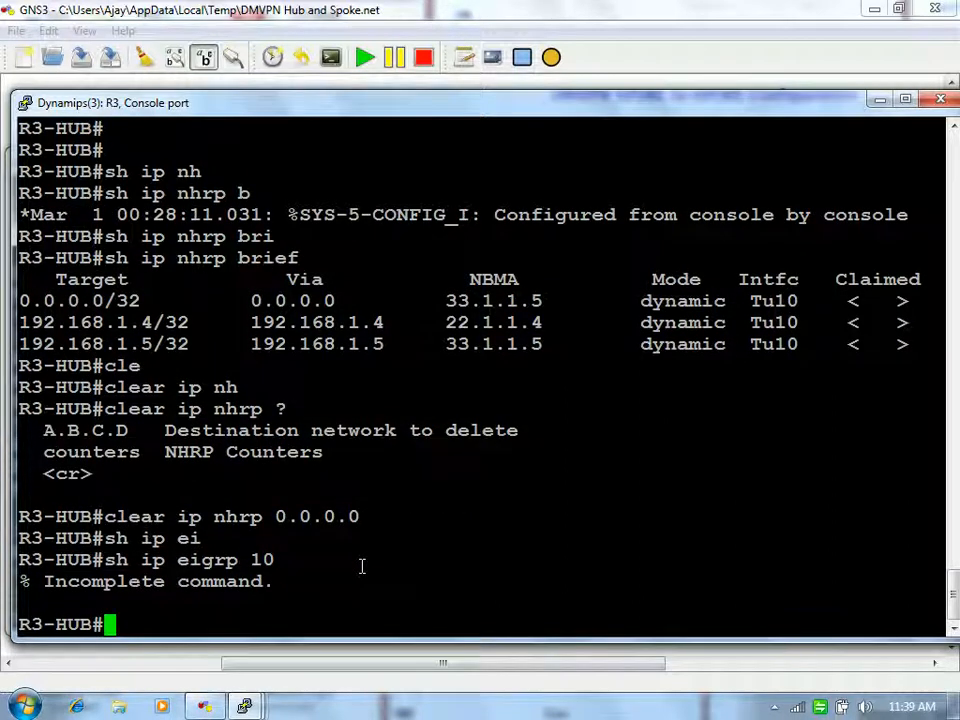
key("Up")
type("?")
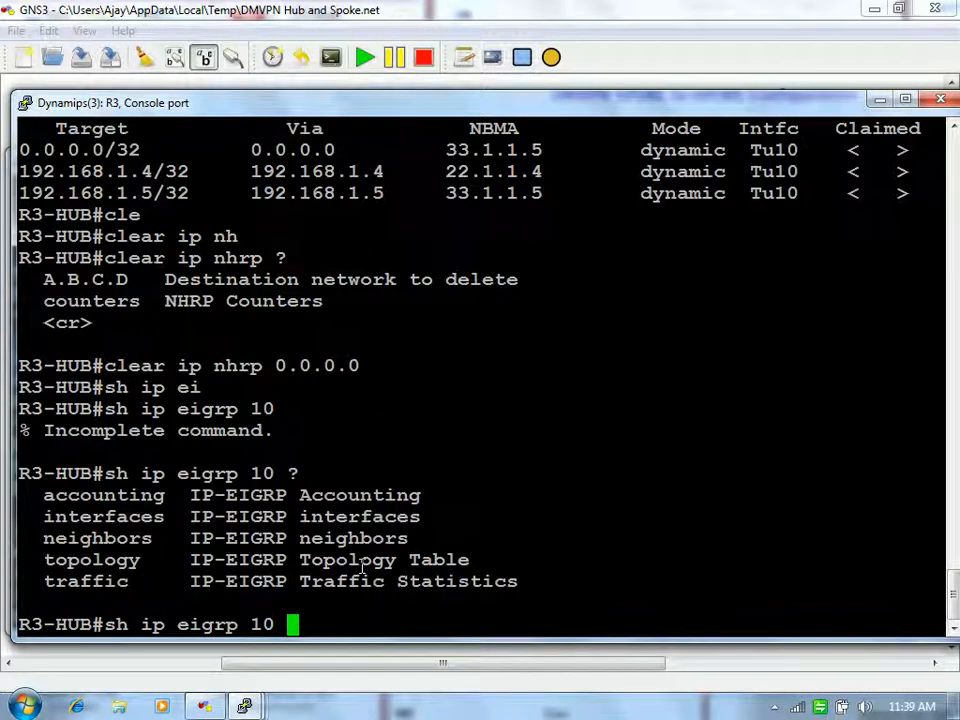
type("inte")
key("Tab")
key("Return")
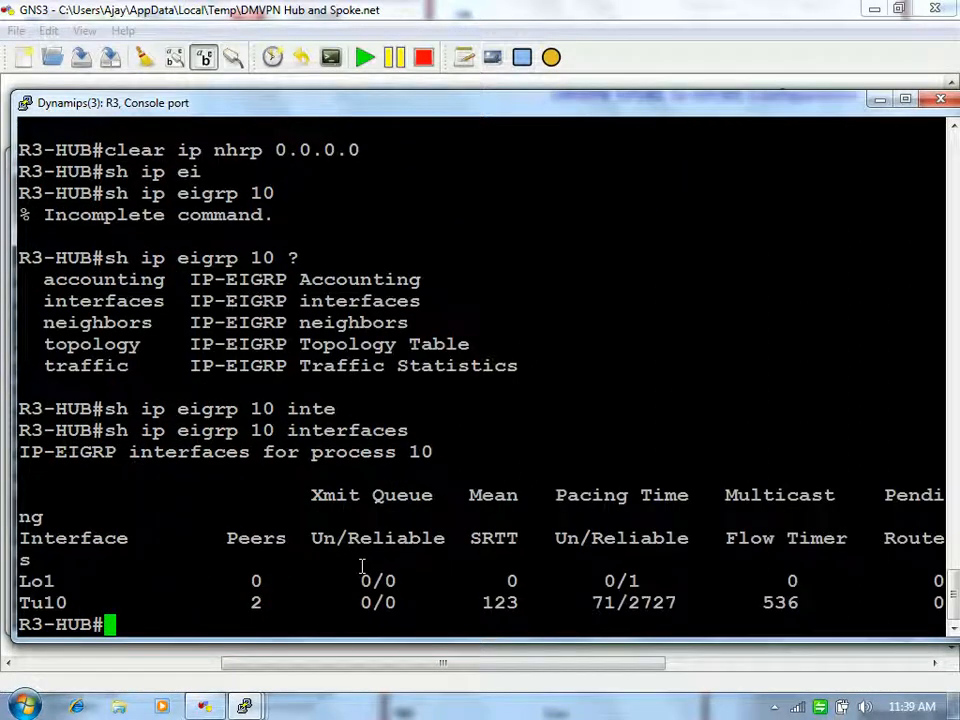
key("Return")
key("Return")
key("Return")
key("Return")
Step: Show the hub's routing table and highlight the 4.4.4.4 and 5.5.5.5 Tunnel10 routes
type("sh i")
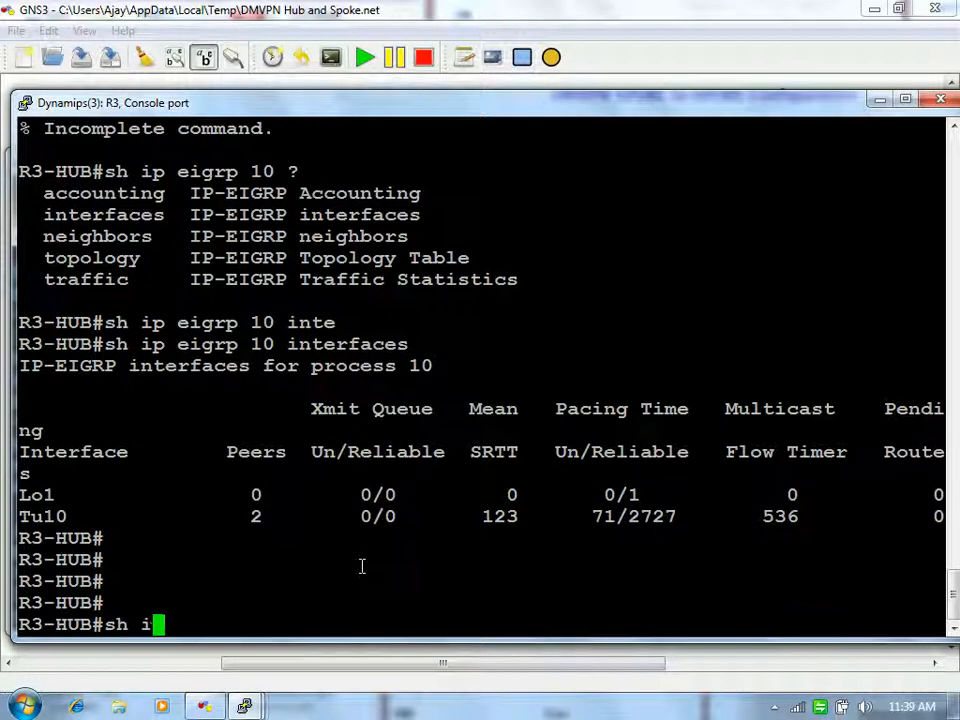
type("p route")
key("Return")
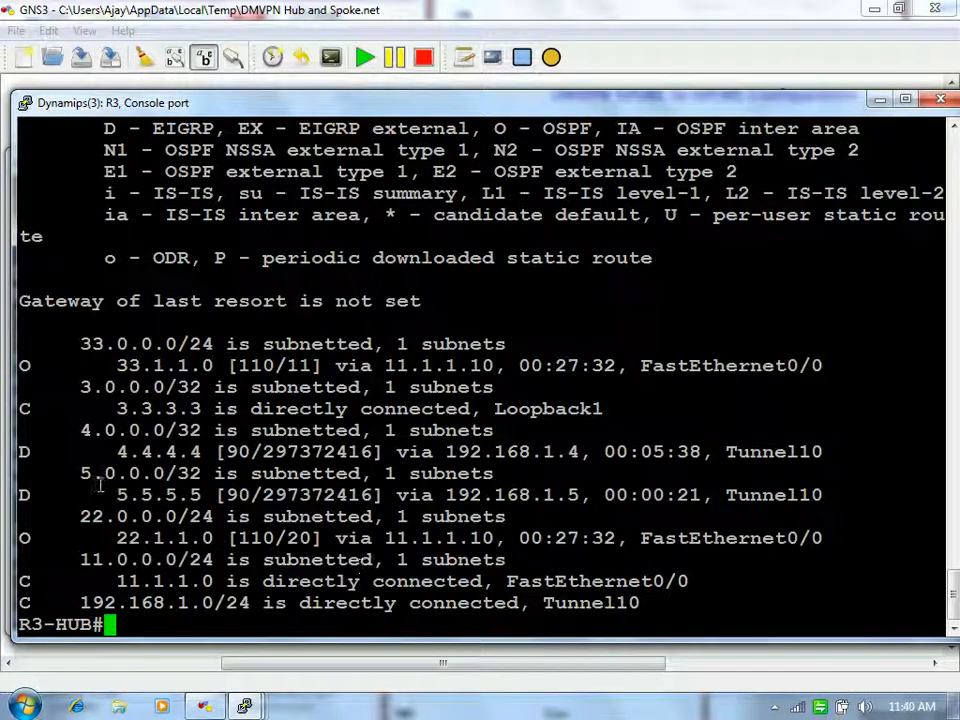
left_click_drag(104, 452, 240, 462)
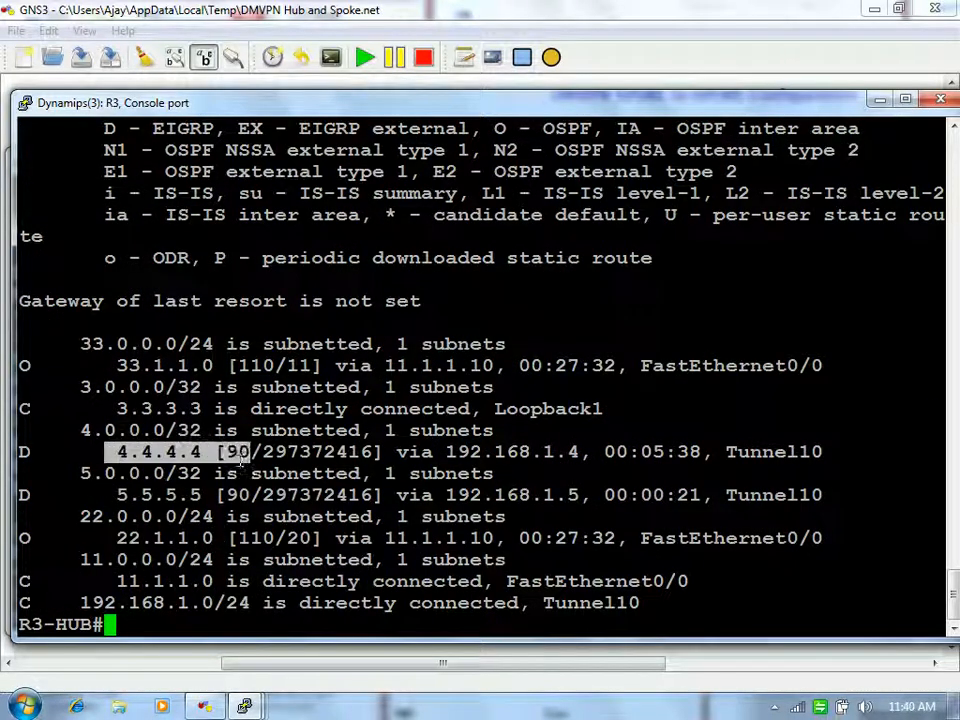
left_click_drag(92, 494, 215, 494)
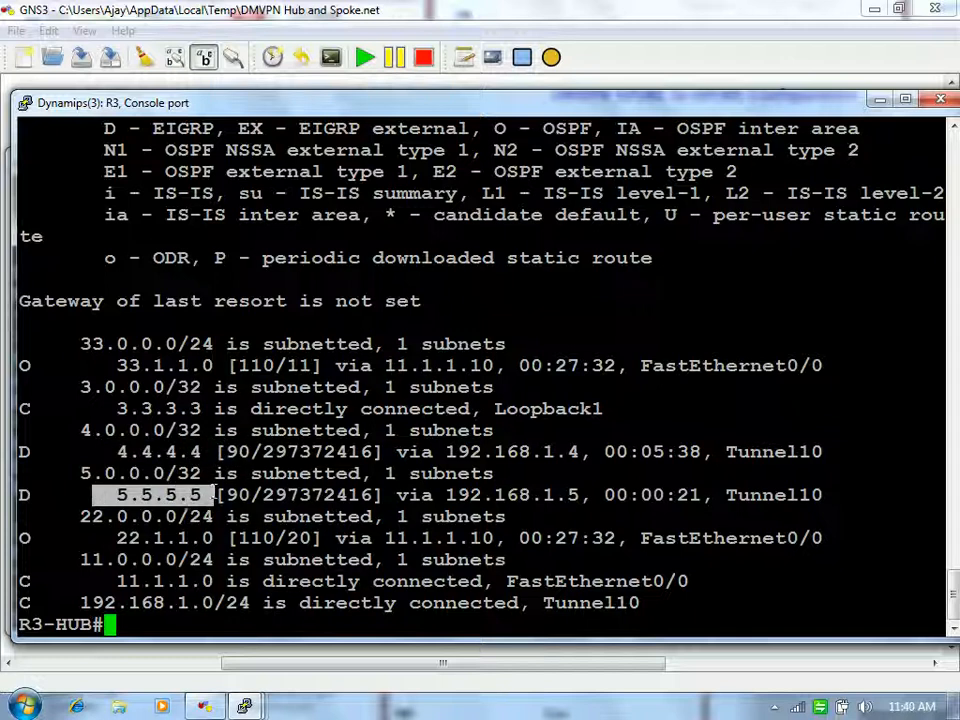
left_click(442, 456)
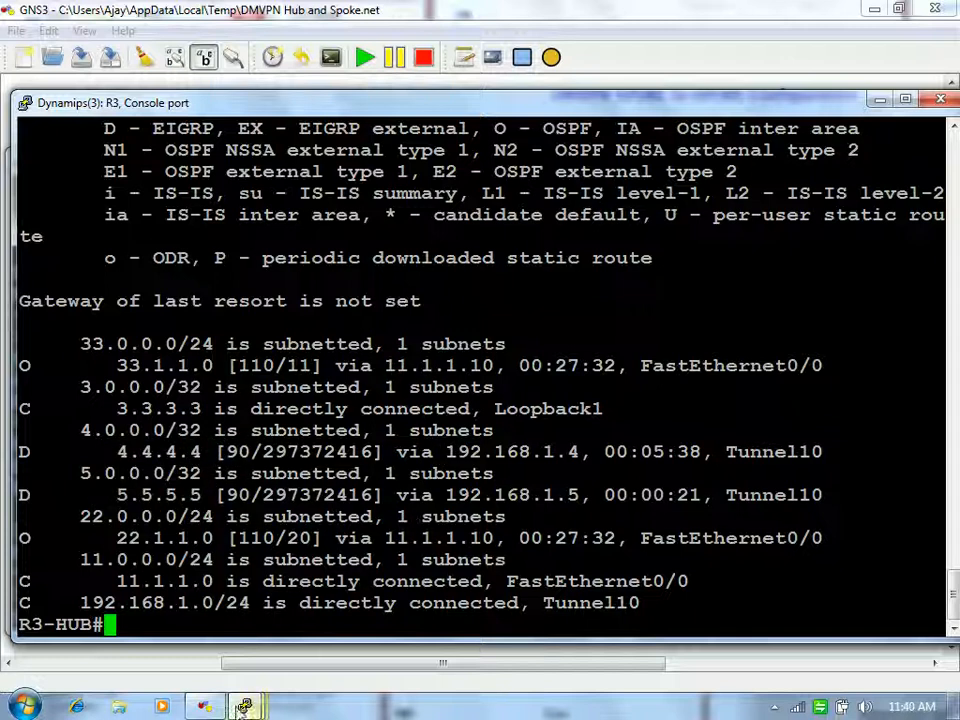
Step: On R4, leave config mode and display the routing table showing the 5.5.5.5 route
mouse_move(245, 705)
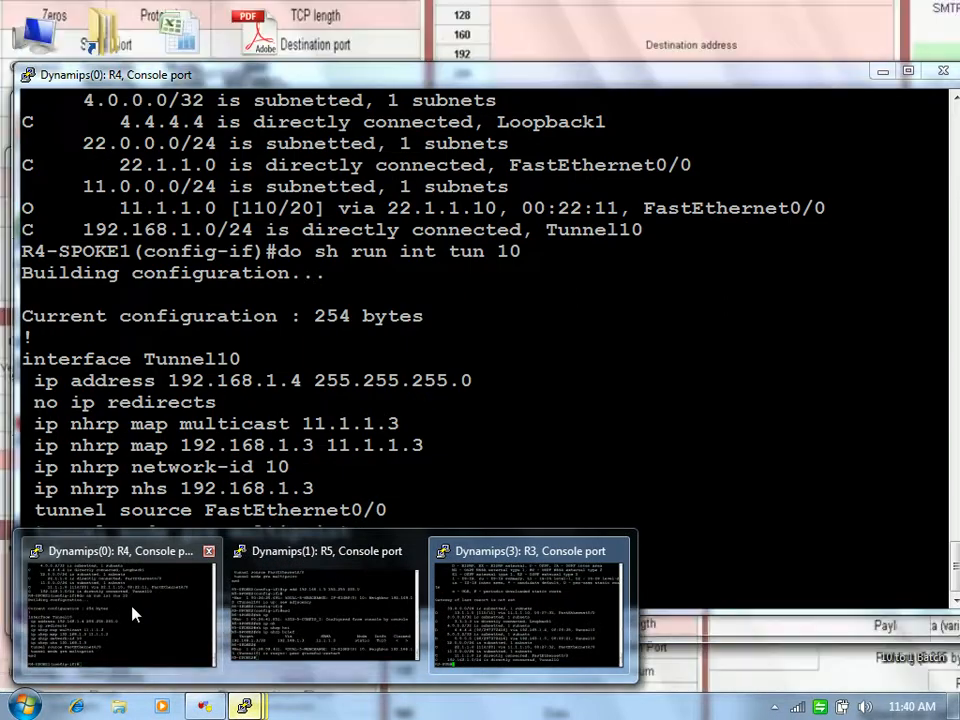
left_click(133, 614)
type("end")
key("Return")
key("Return")
key("Return")
type("sh ip rou")
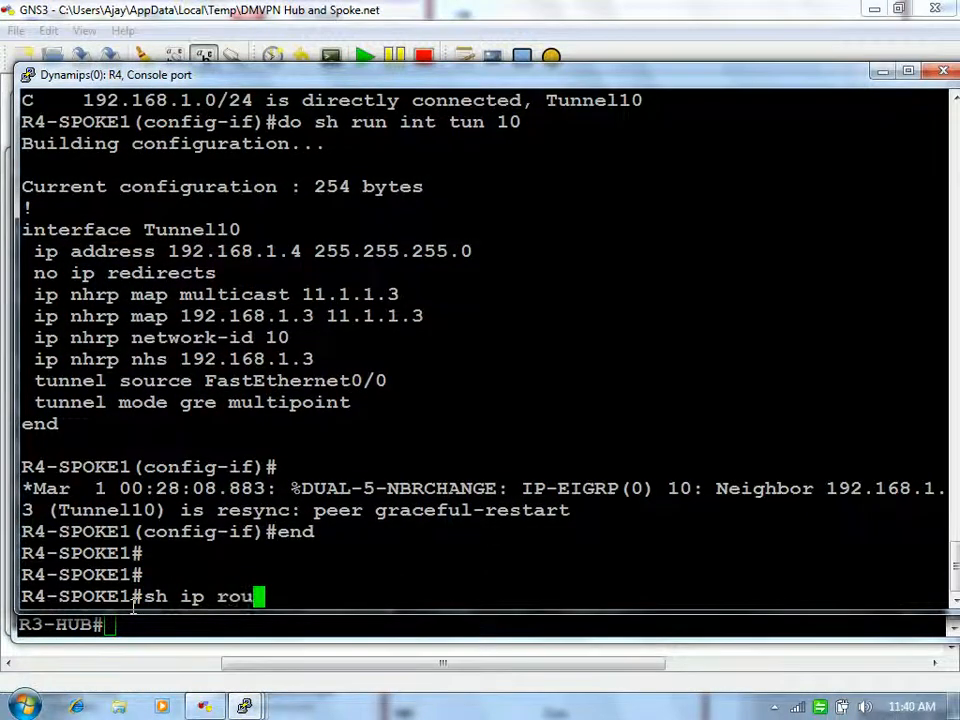
key("Return")
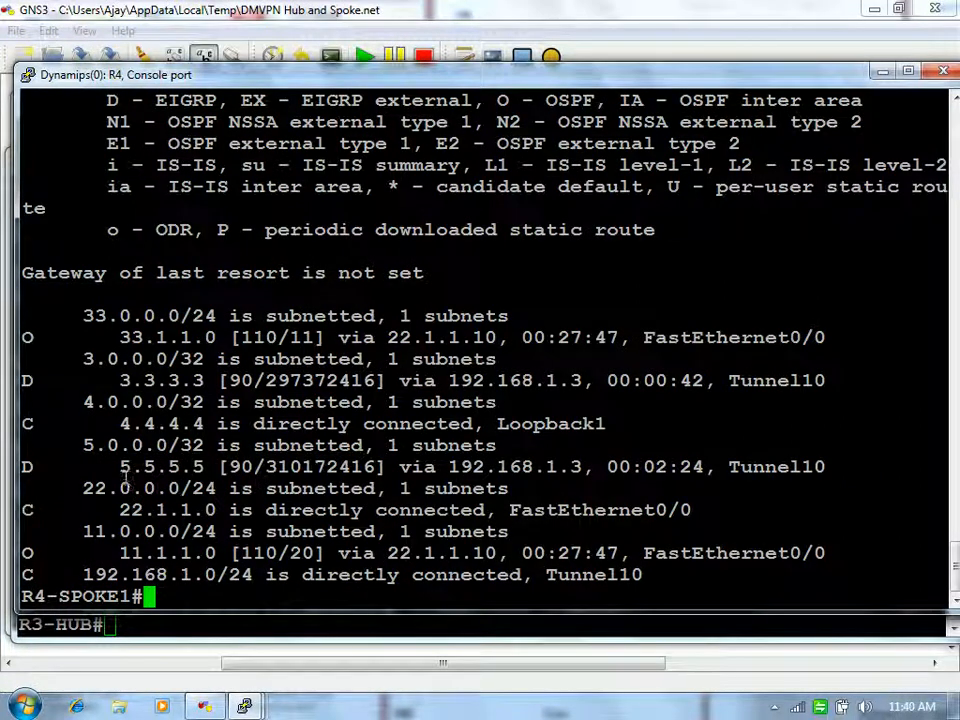
left_click_drag(116, 466, 826, 466)
left_click(260, 487)
Step: Check the hub's Tunnel10 running config for the EIGRP 10 split-horizon setting
mouse_move(244, 706)
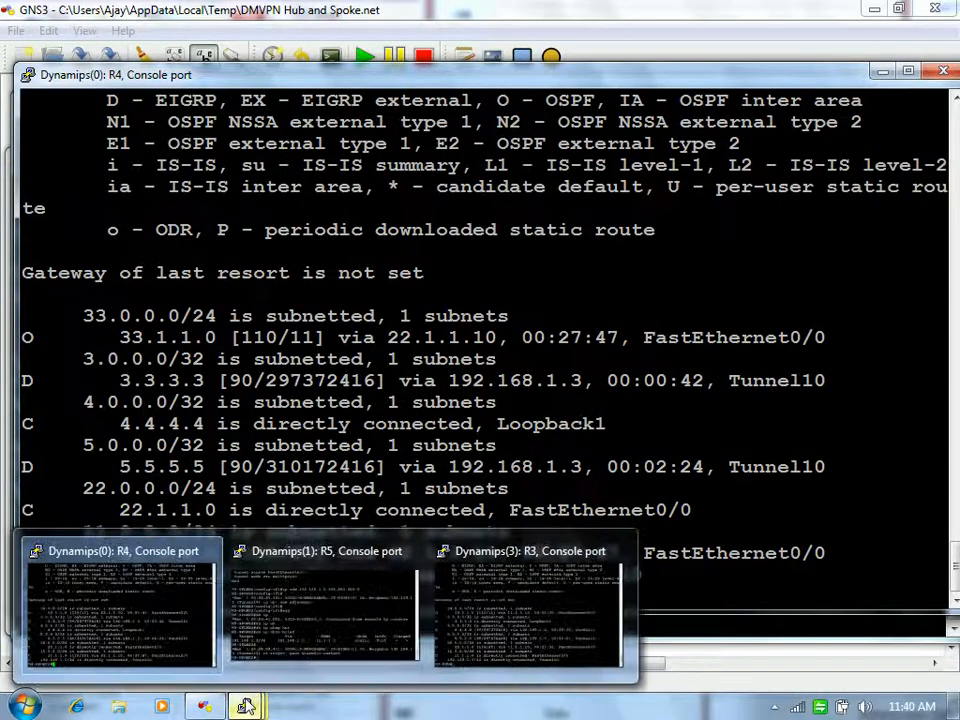
left_click(520, 630)
type("sh ru")
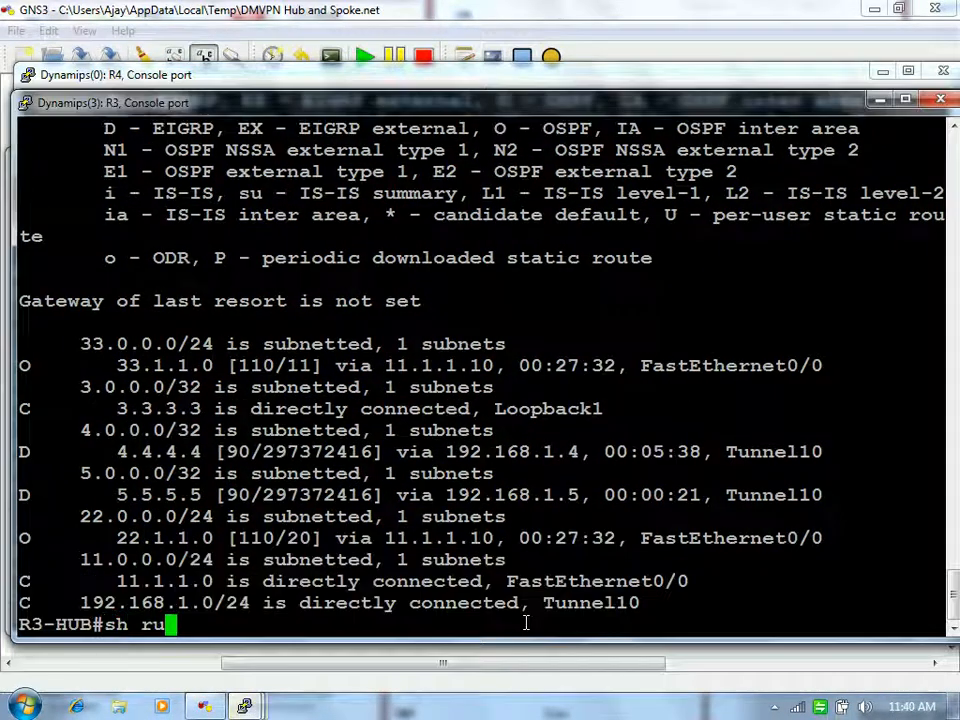
type("n int tun 10")
key("Return")
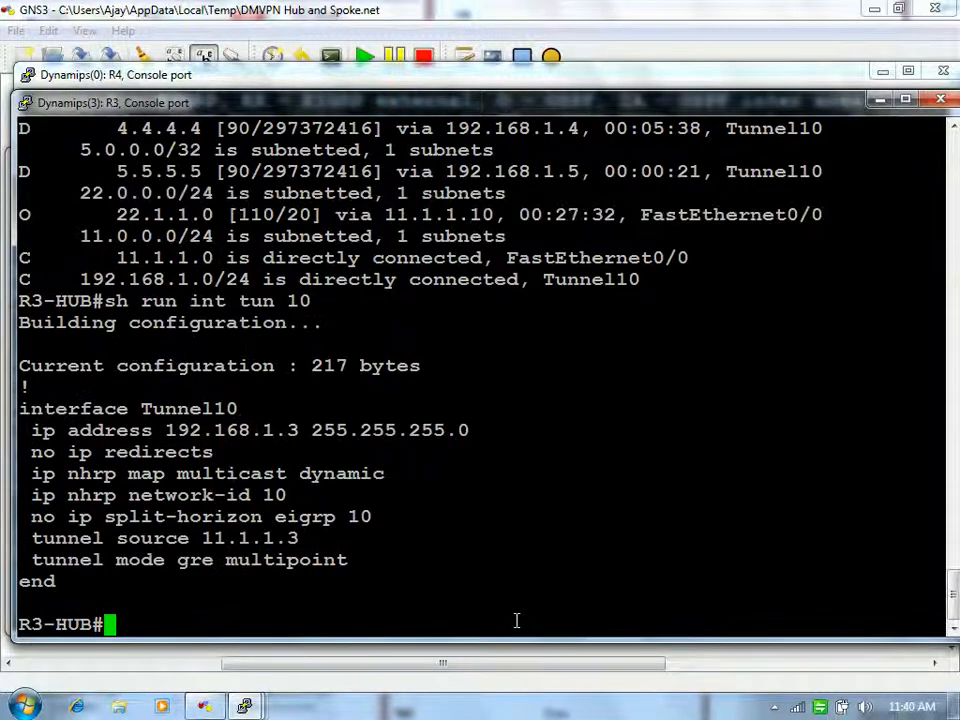
left_click_drag(276, 517, 424, 521)
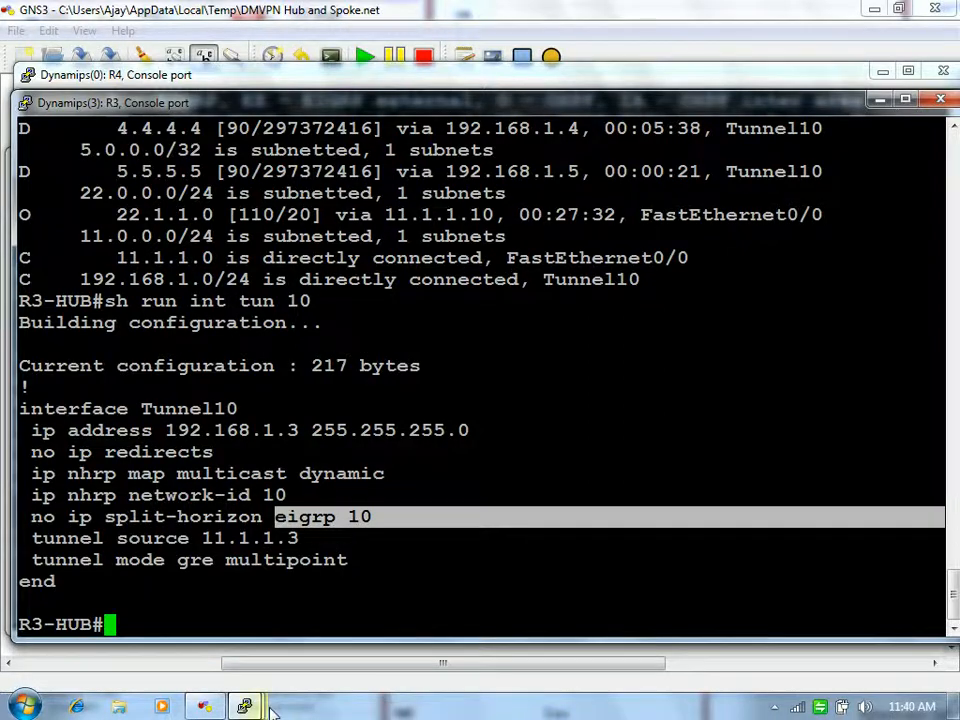
Step: Back on R4, highlight 5.5.5.5's next hop 192.168.1.3 and outgoing interface Tunnel10
mouse_move(226, 711)
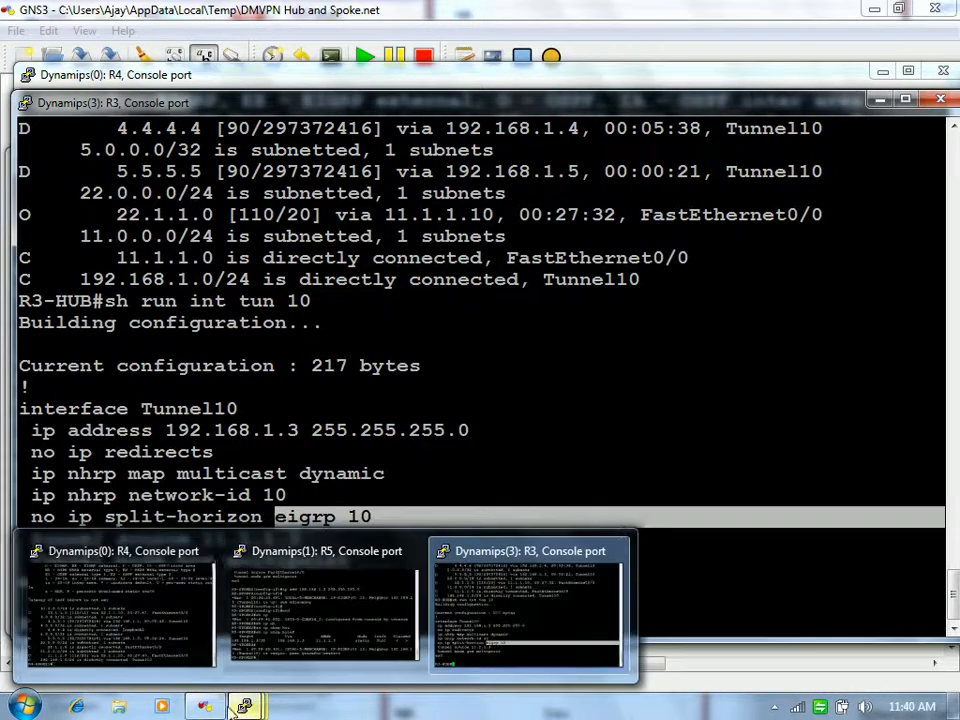
left_click(75, 632)
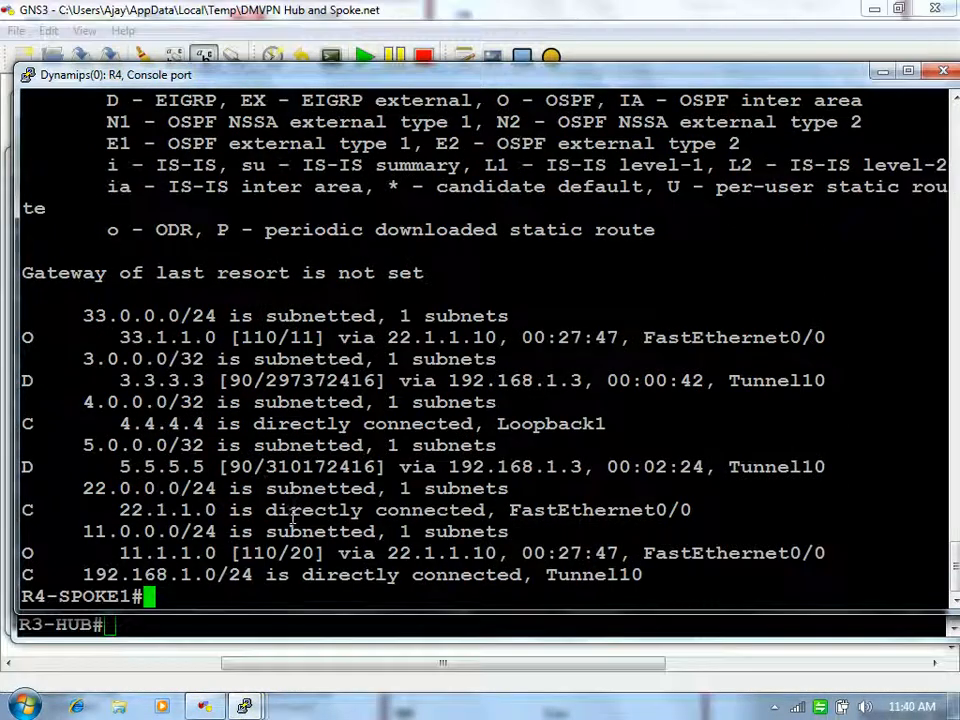
left_click_drag(108, 466, 215, 467)
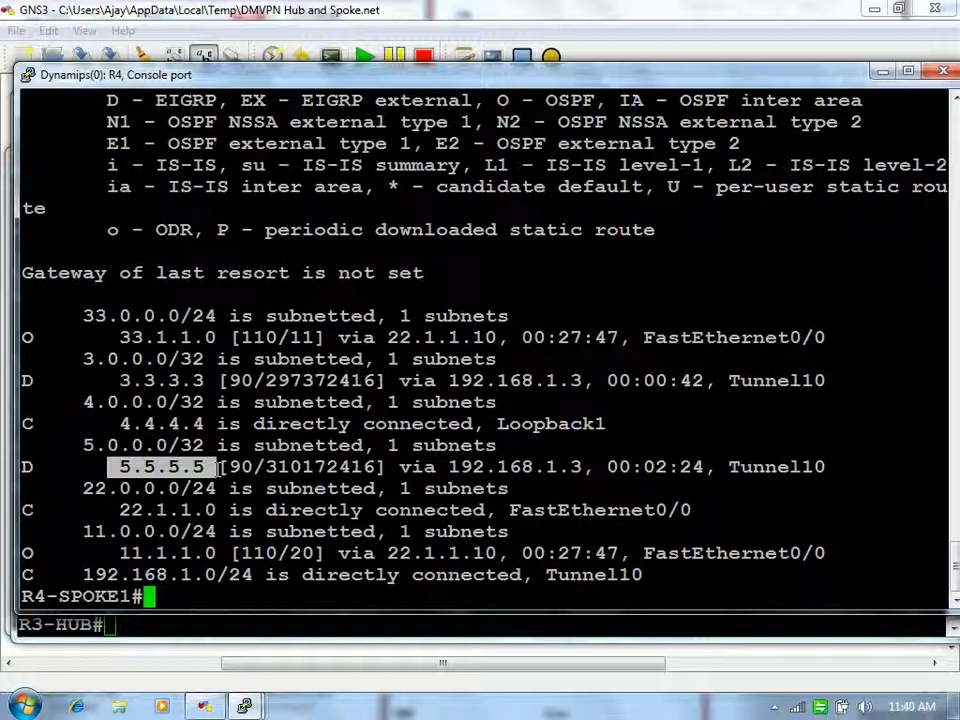
left_click_drag(449, 467, 582, 461)
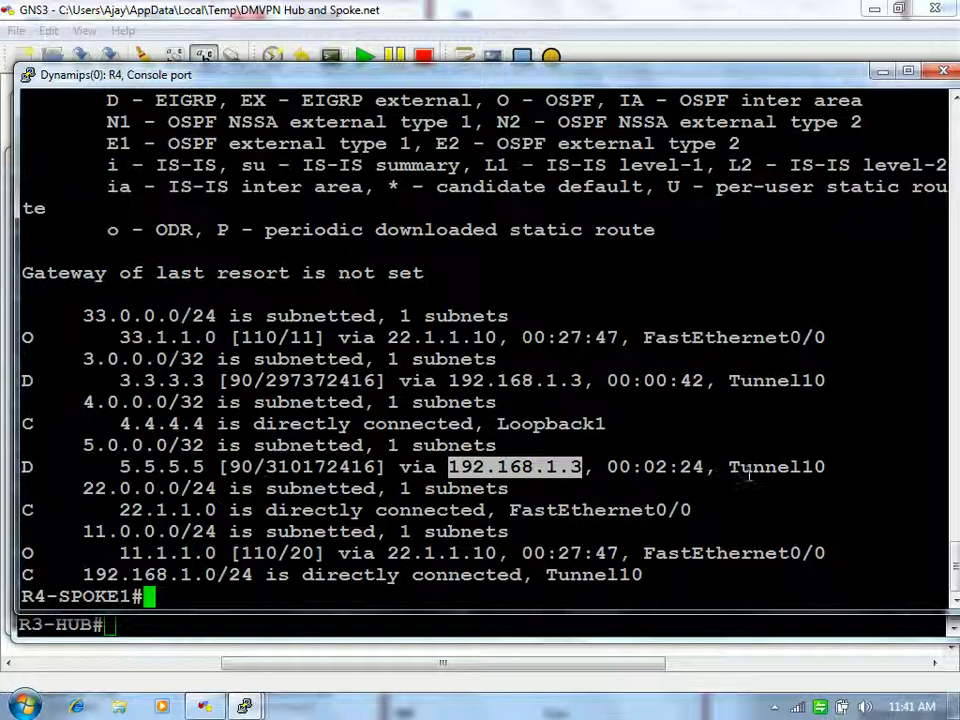
left_click_drag(729, 467, 826, 467)
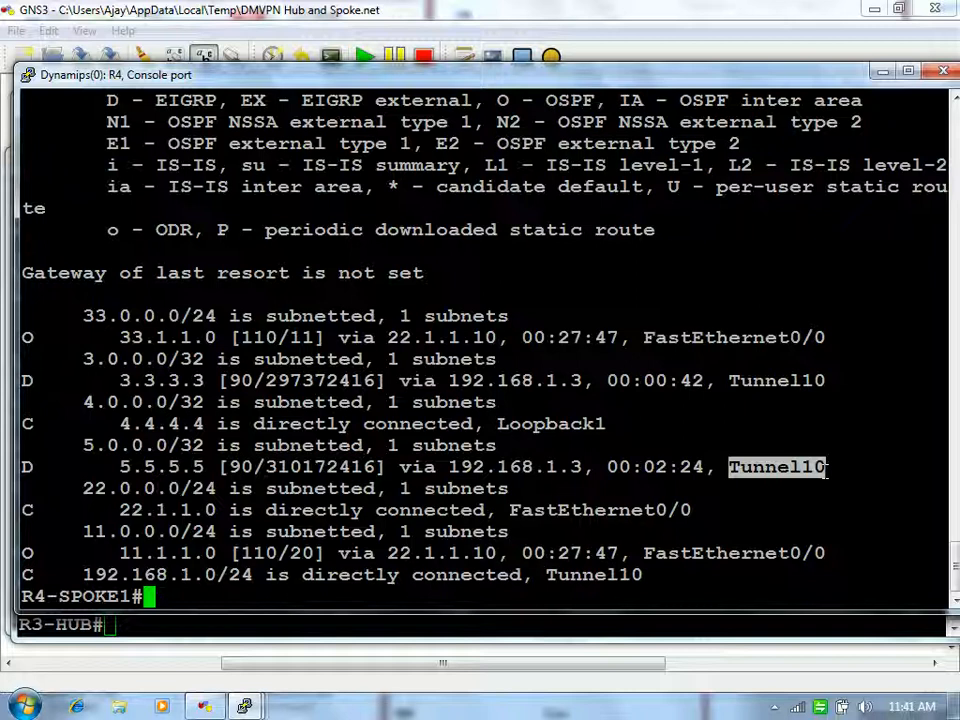
Step: Display R4's NHRP table with show ip nhrp brief
key("Return")
type("ping 11")
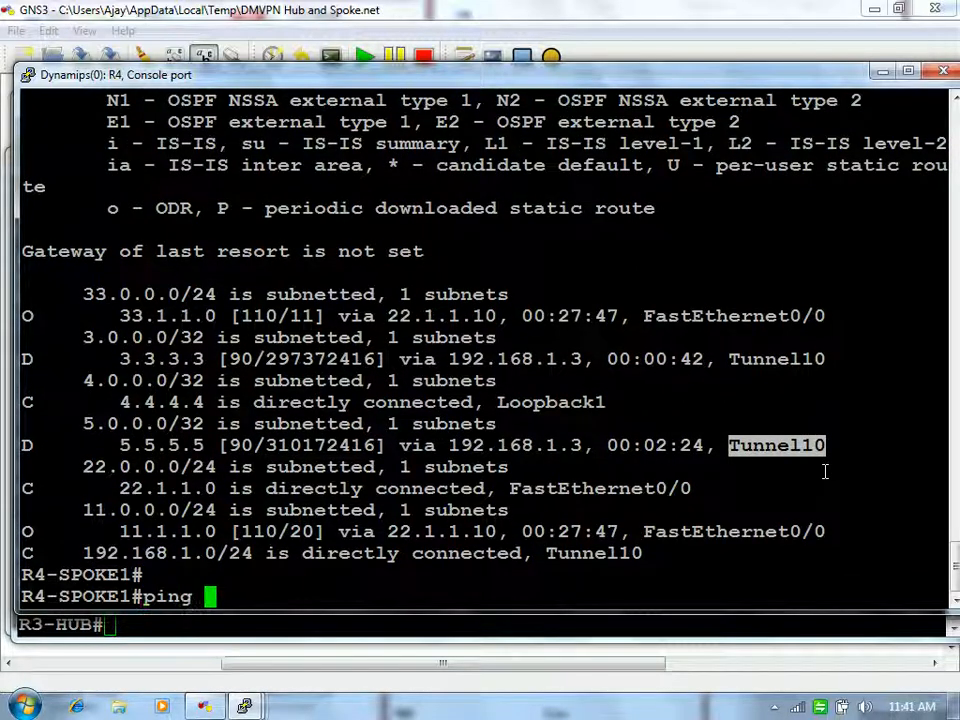
key("BackSpace")
key("BackSpace")
type("5.")
key("BackSpace")
key("BackSpace")
key("BackSpace")
key("BackSpace")
key("BackSpace")
key("BackSpace")
key("BackSpace")
type("sh ip r")
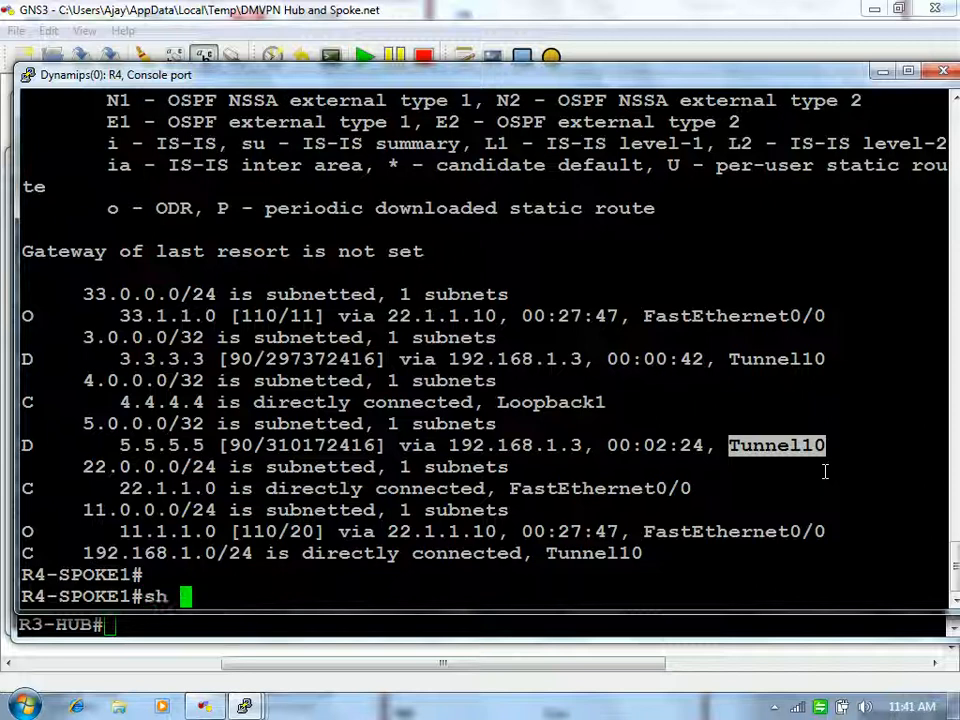
key("BackSpace")
type("nh")
key("Tab")
type("br")
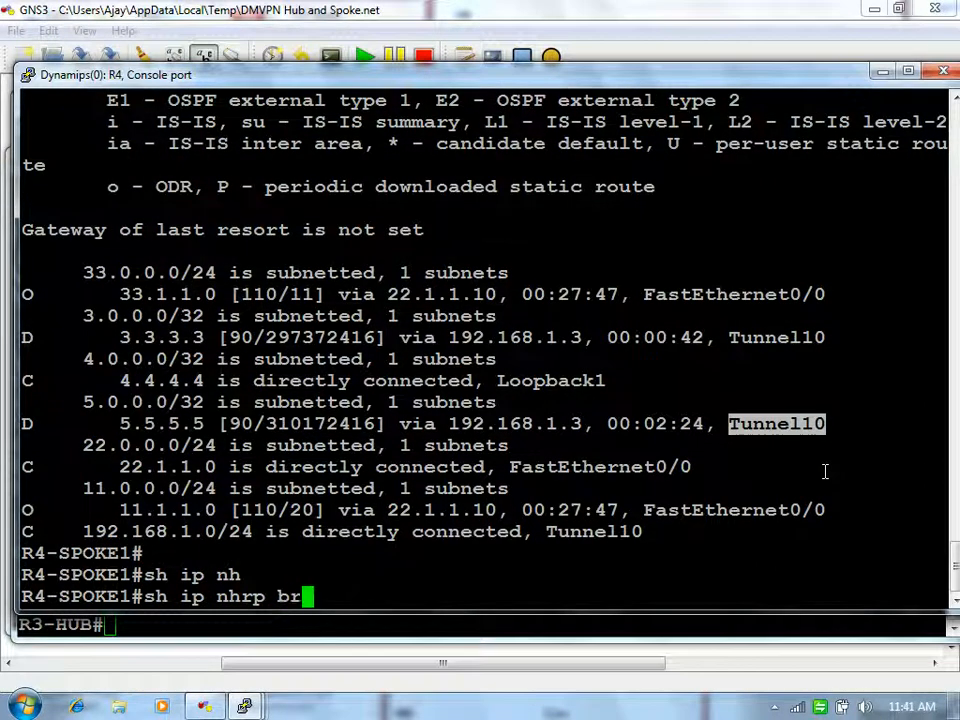
type("i")
key("Tab")
key("Return")
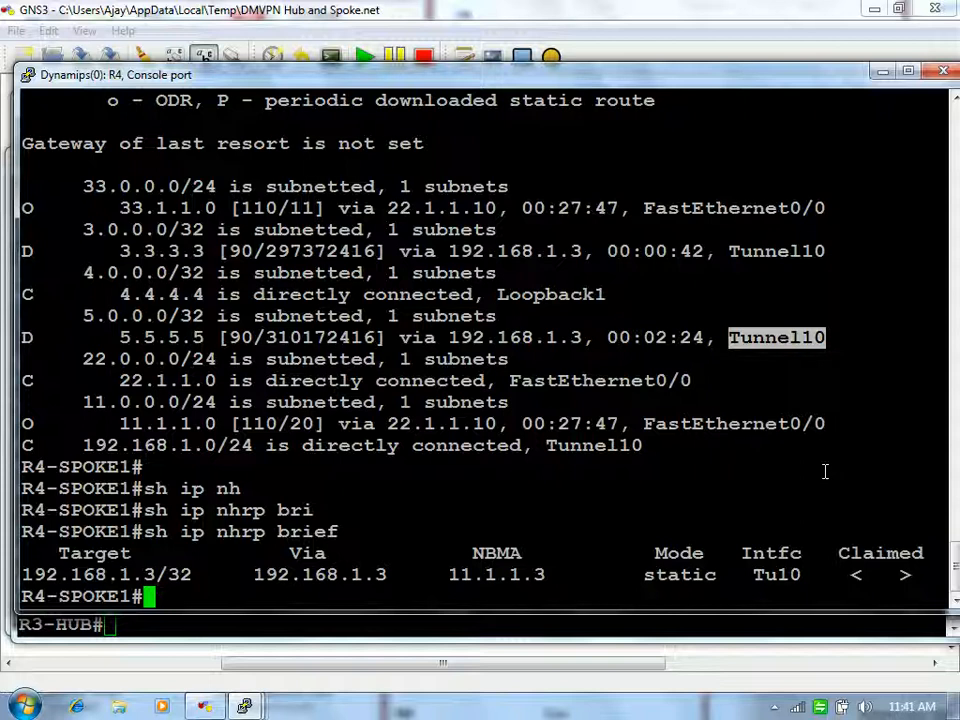
Step: Ping 5.5.5.5 from R4, then recheck the NHRP table for new dynamic spoke entries
type("ping 5.5.5.5")
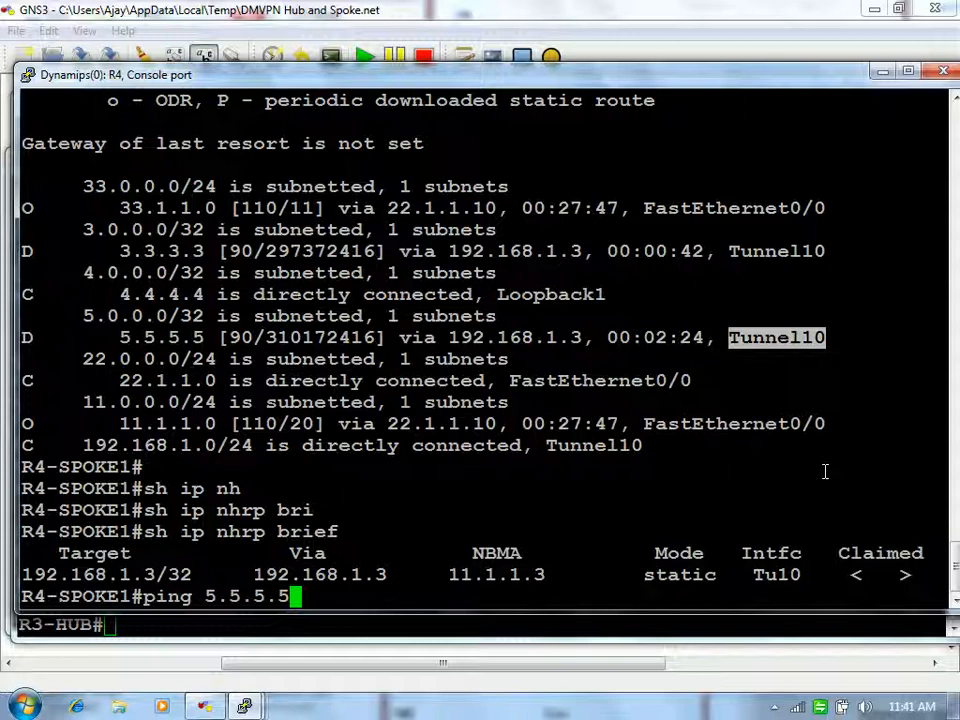
key("Return")
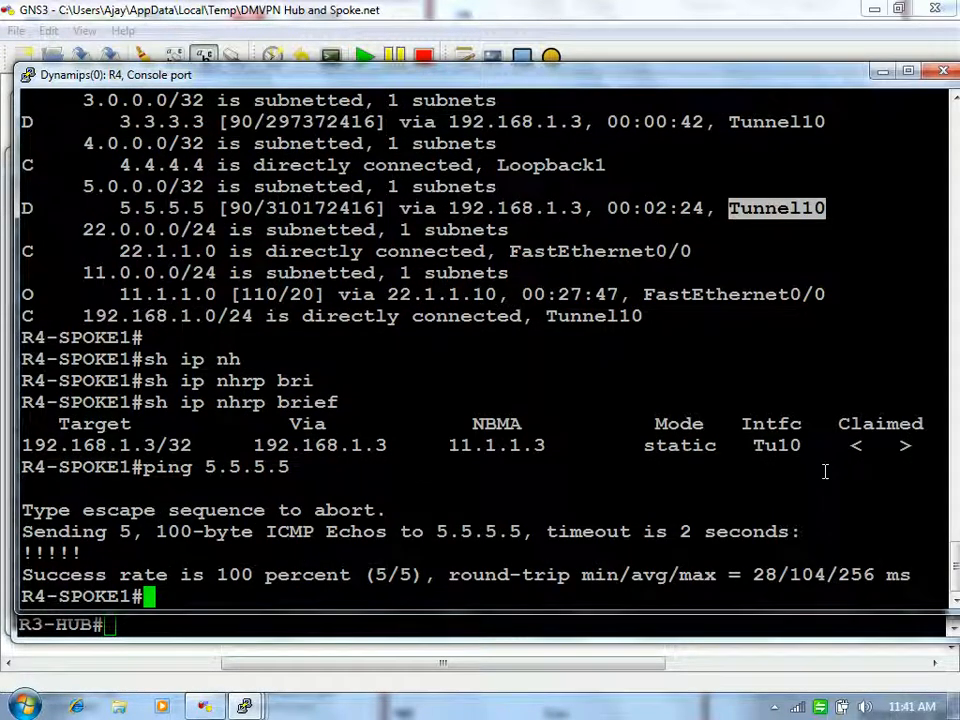
type("sh ip nh")
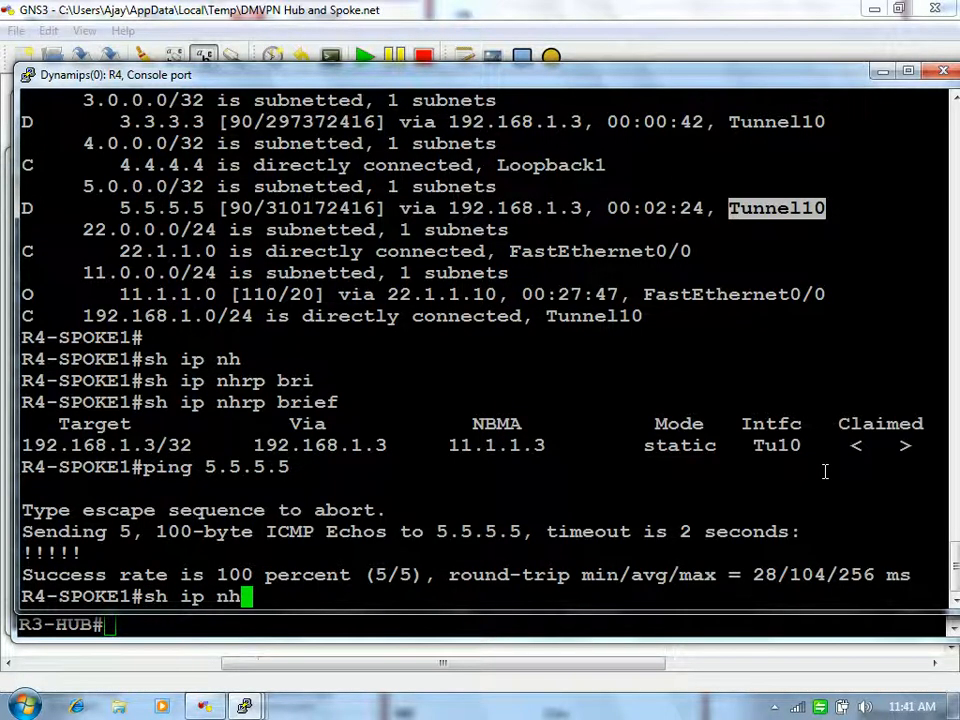
key("Tab")
type("bri")
key("Tab")
key("Return")
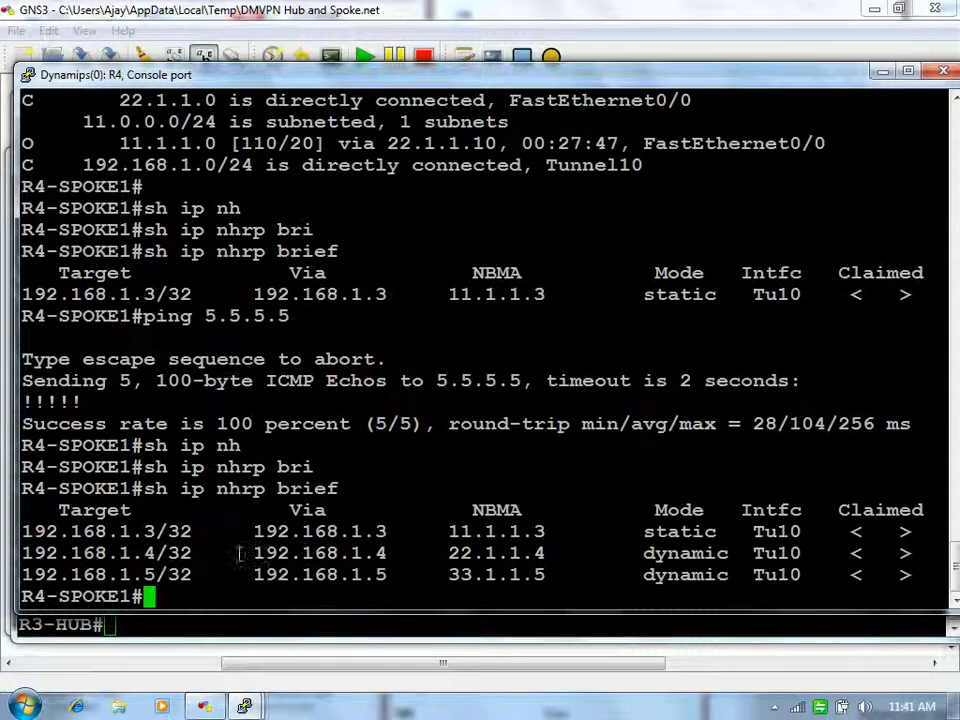
left_click_drag(253, 553, 569, 556)
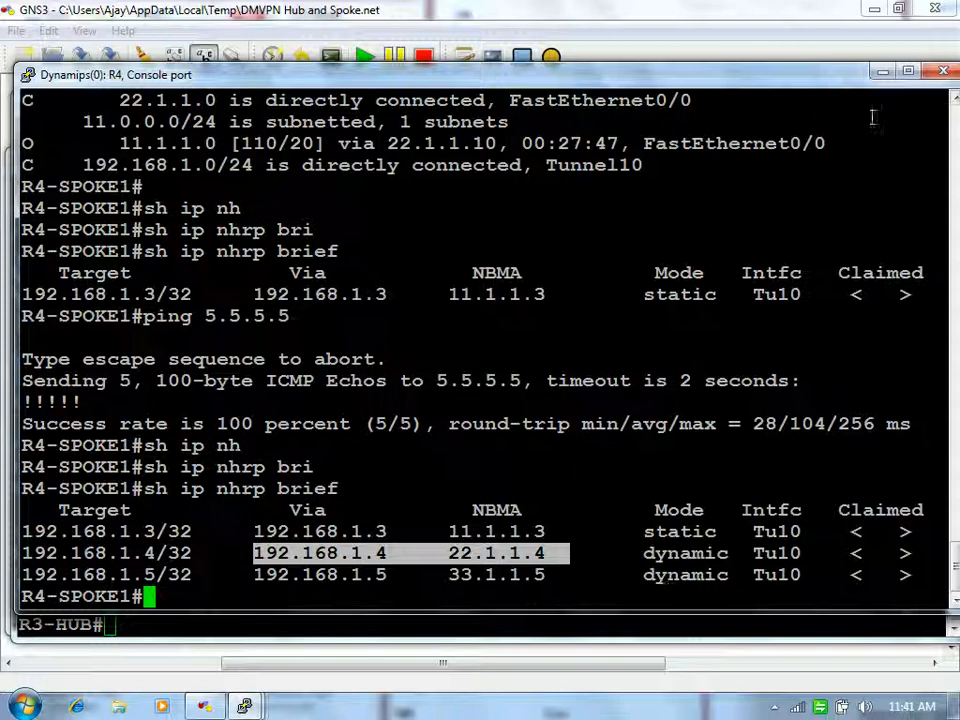
left_click(882, 76)
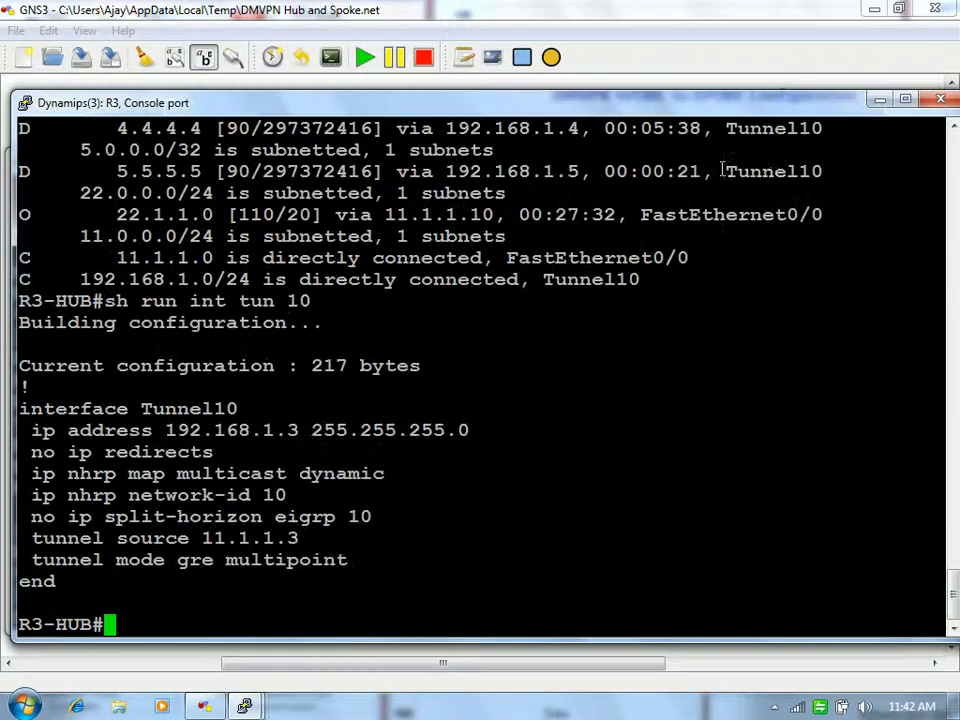
left_click(879, 103)
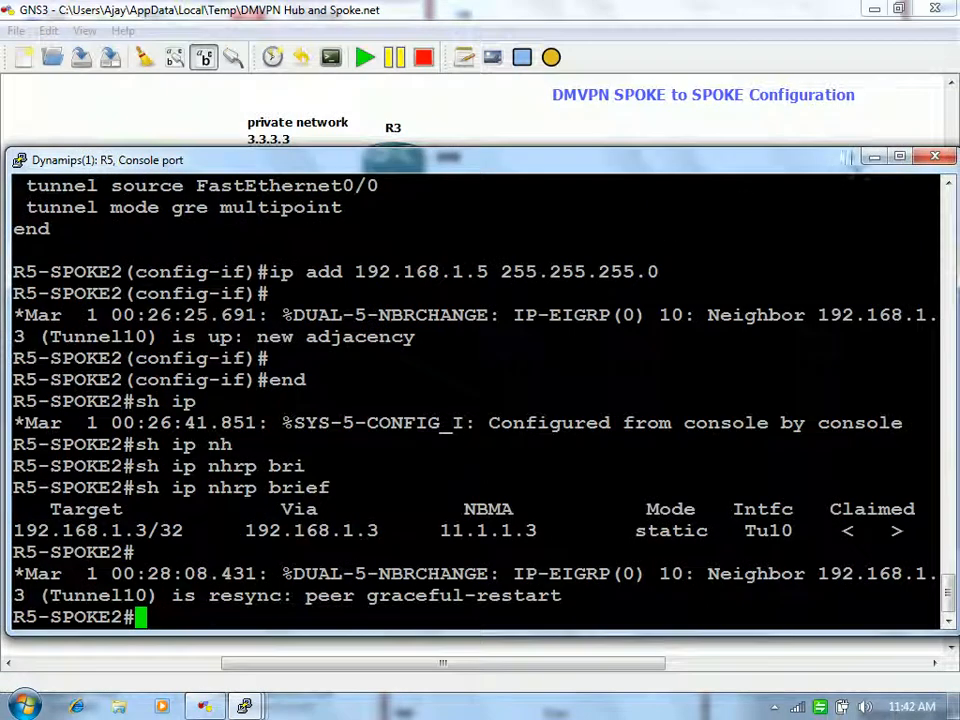
left_click(875, 155)
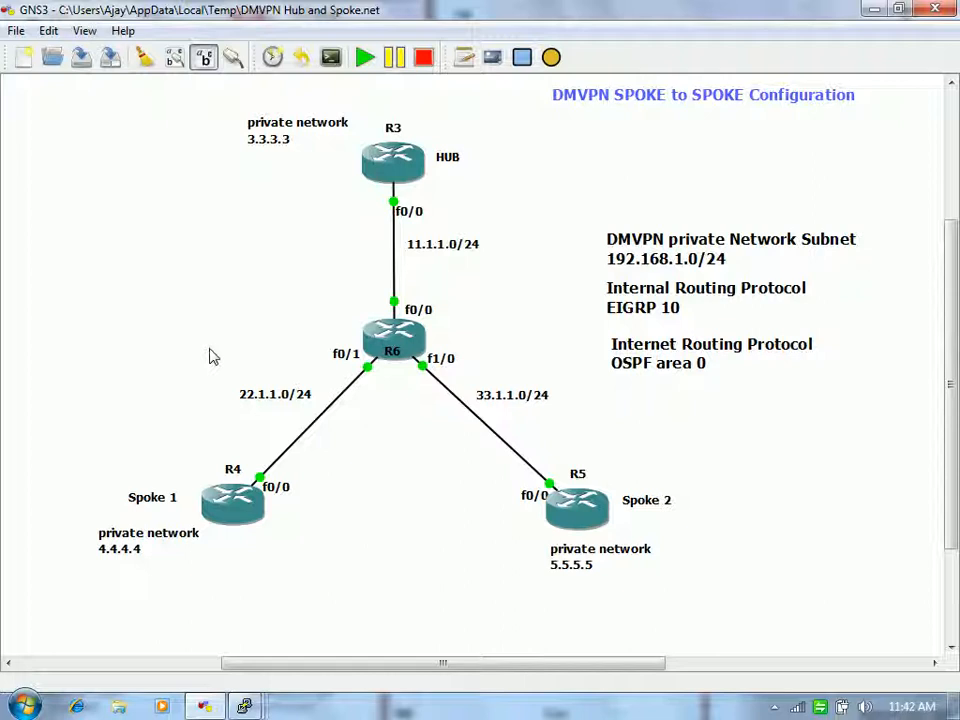
mouse_move(244, 706)
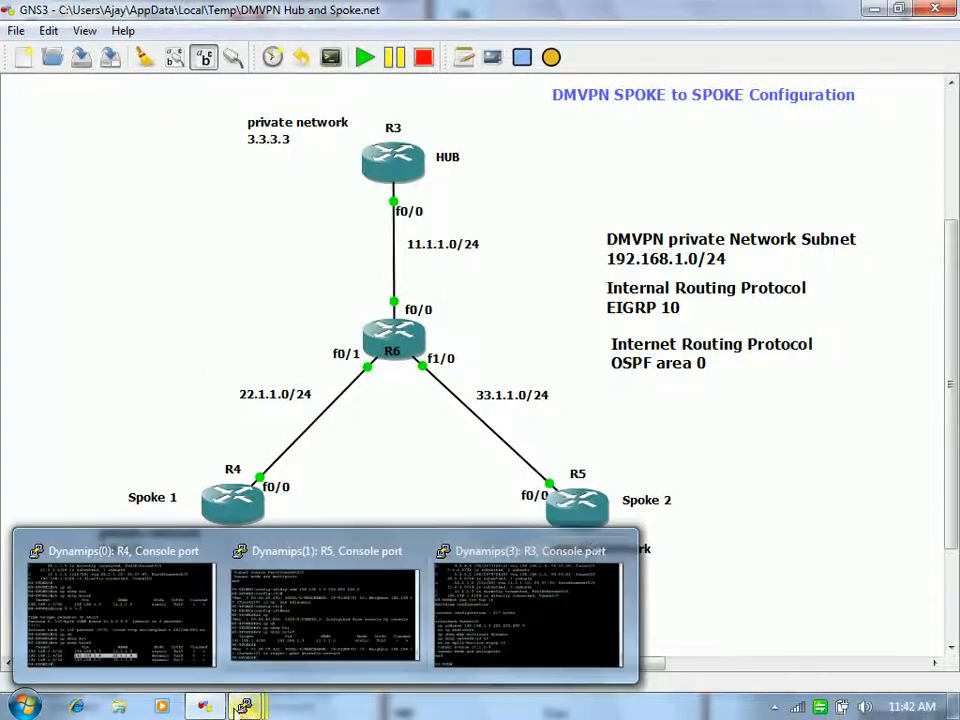
left_click(512, 612)
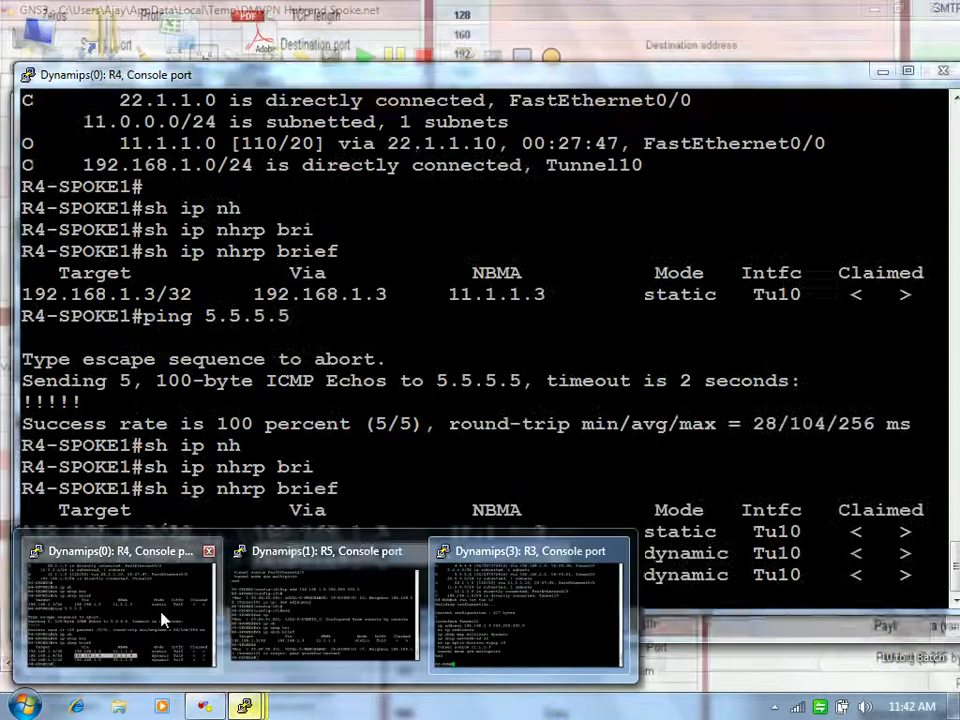
left_click(161, 613)
left_click(634, 551)
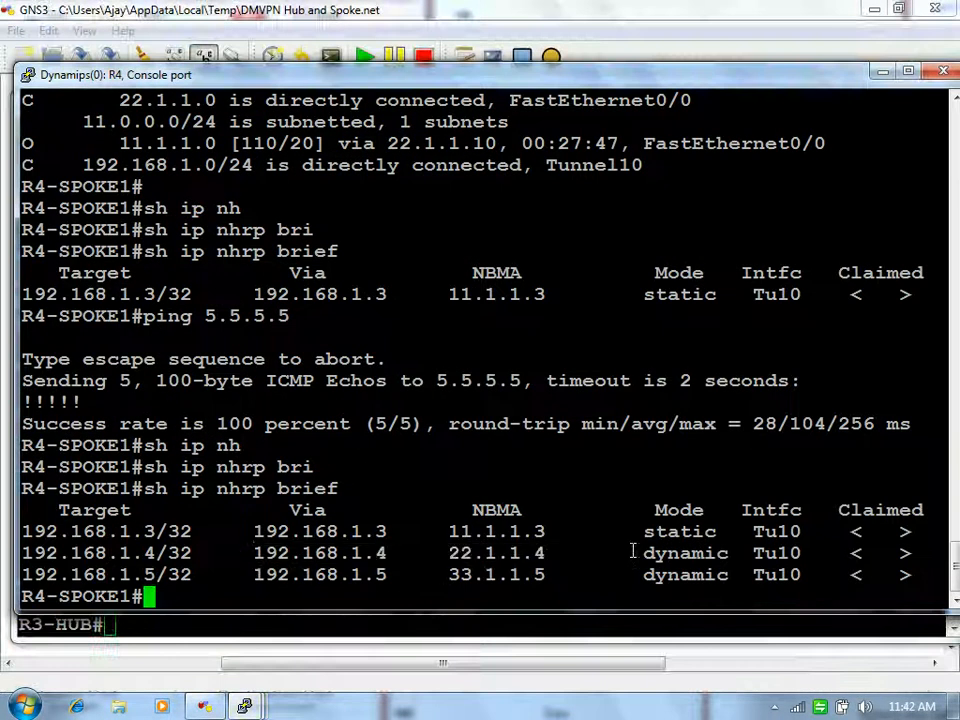
left_click_drag(446, 555, 550, 553)
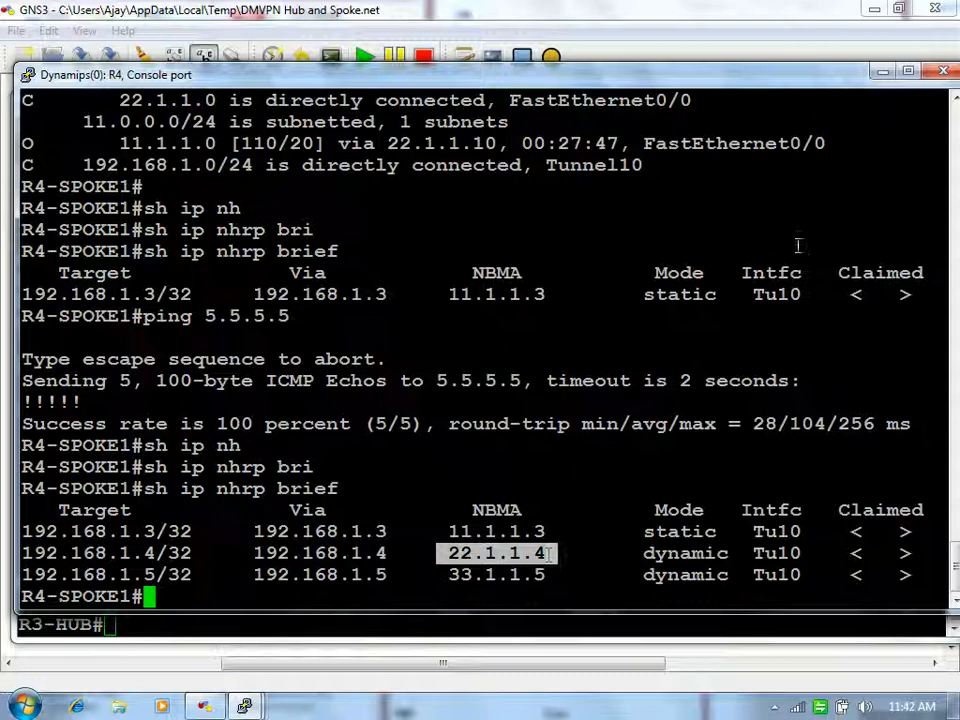
left_click_drag(832, 82, 848, 214)
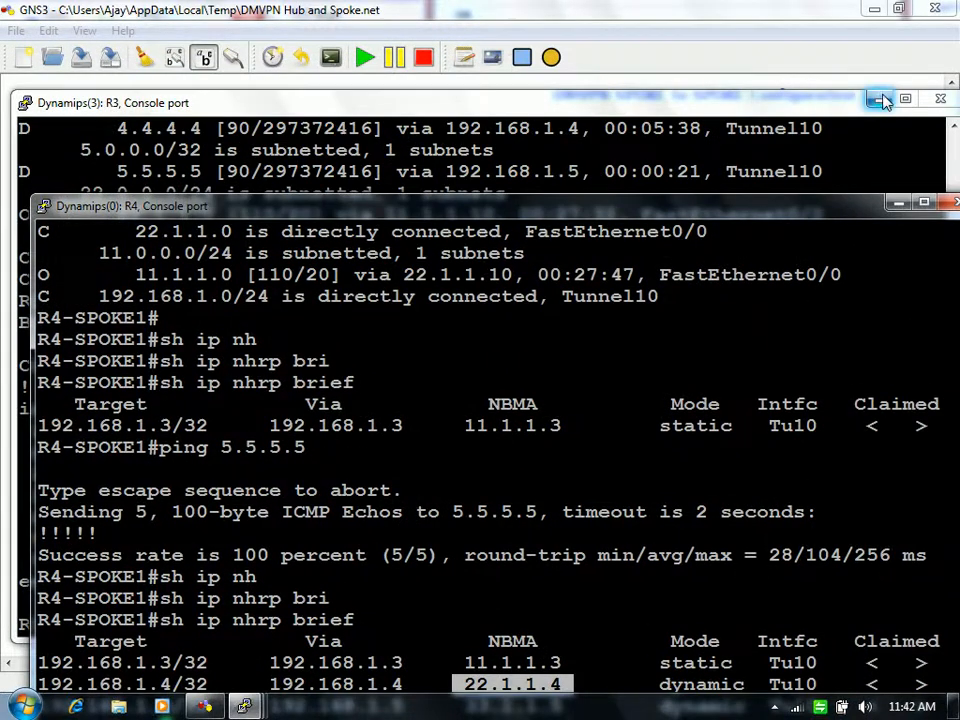
left_click_drag(775, 218, 771, 229)
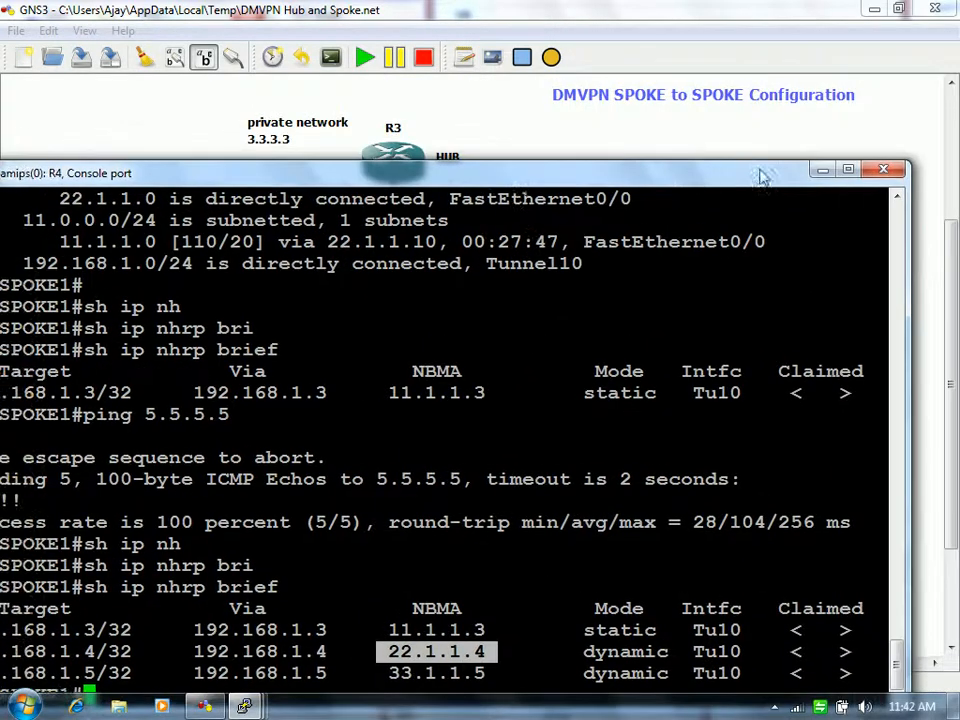
left_click(822, 170)
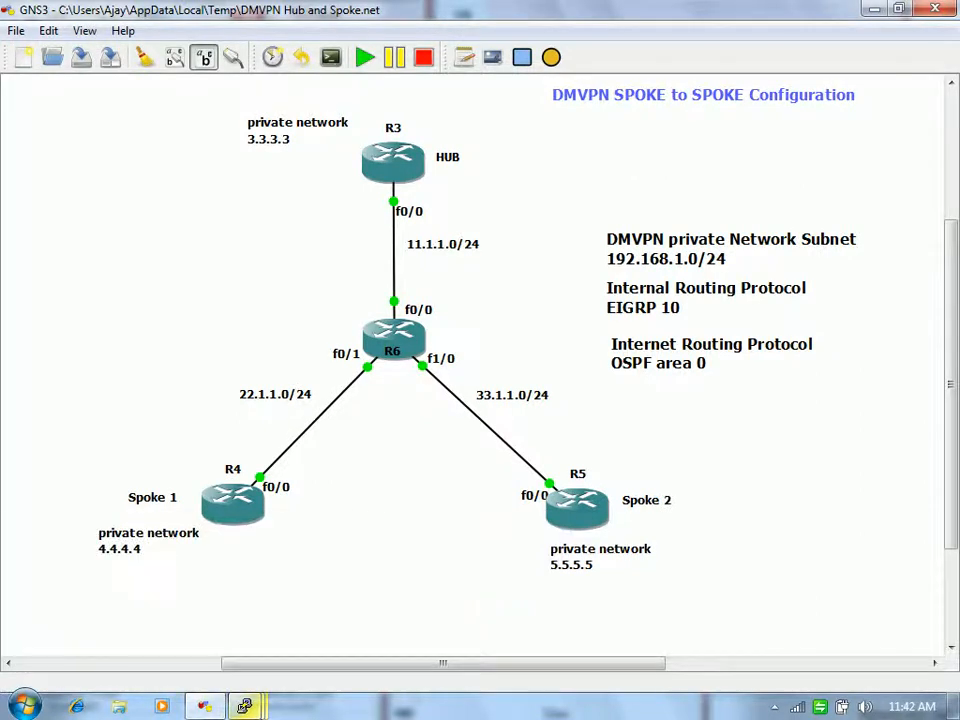
mouse_move(244, 705)
left_click(161, 570)
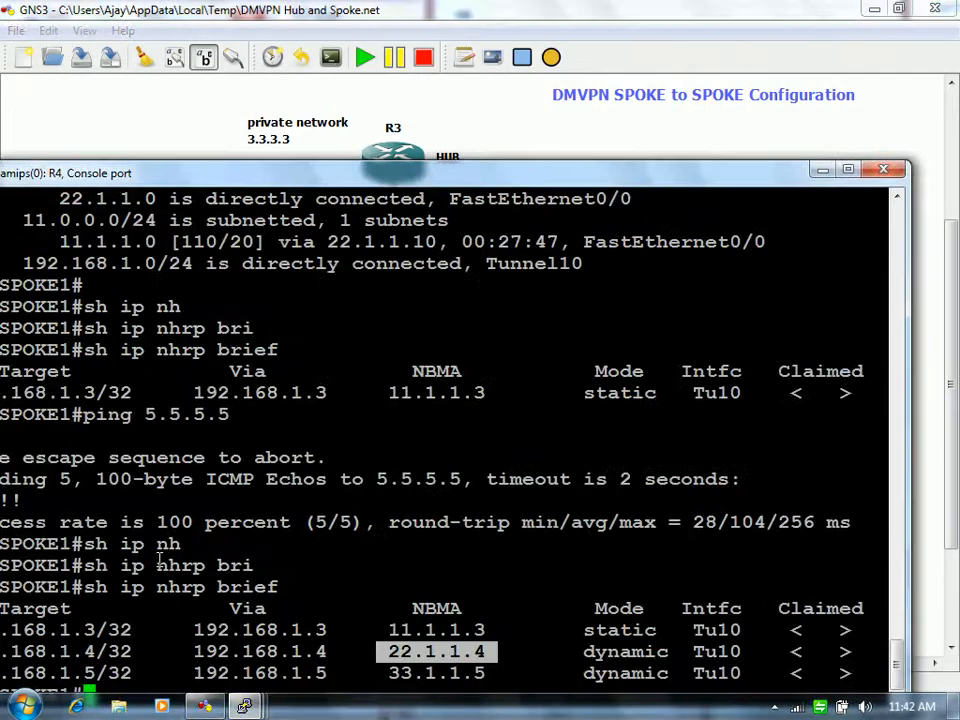
left_click(380, 635)
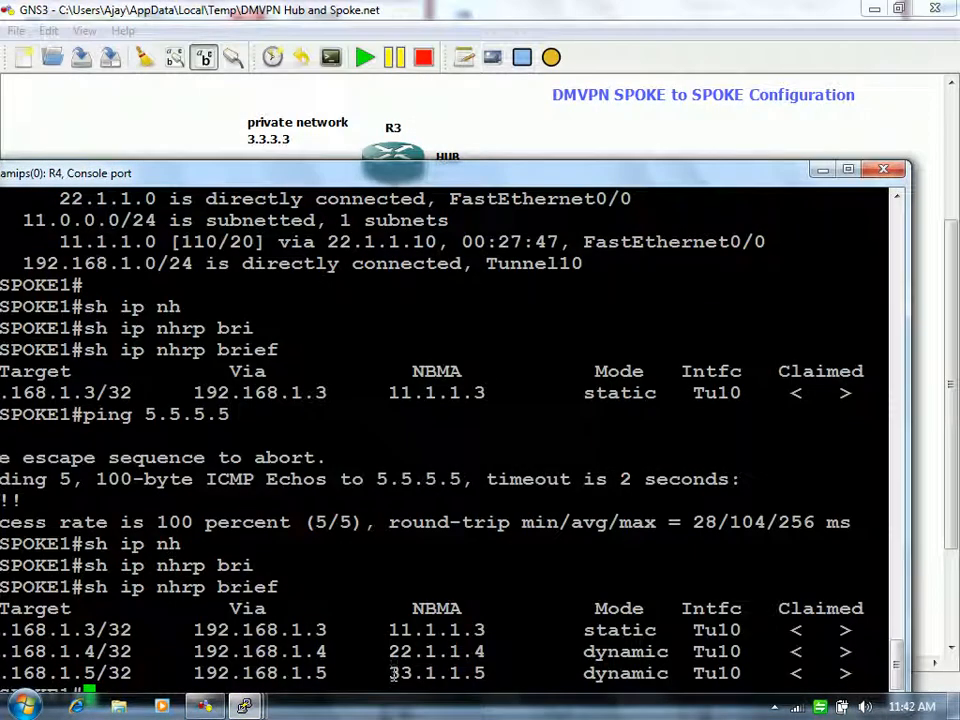
left_click_drag(390, 675, 477, 681)
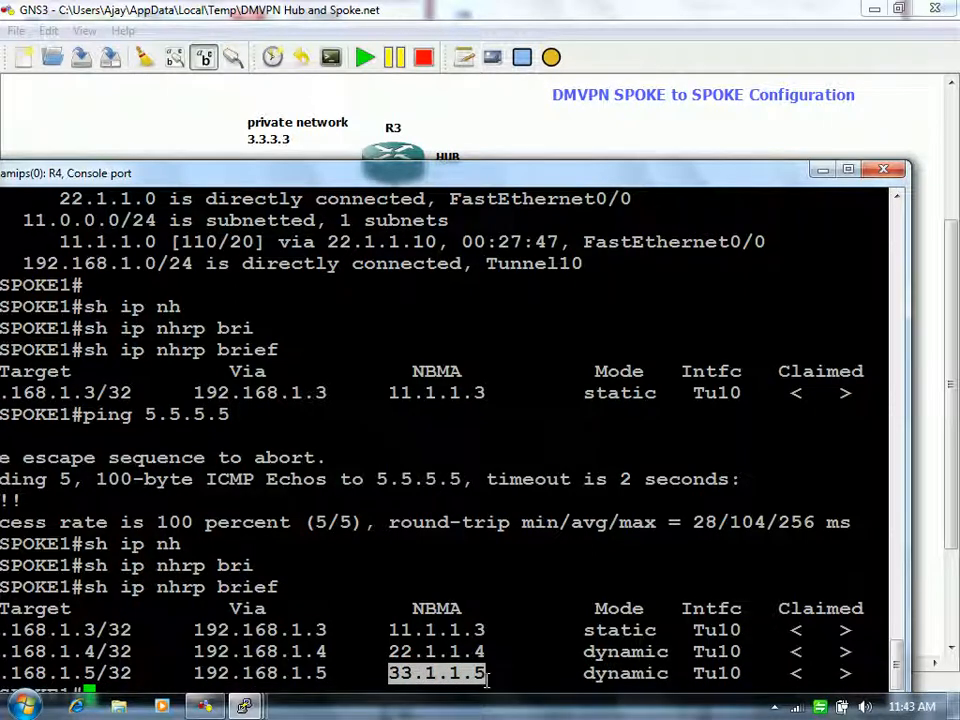
left_click_drag(324, 675, 197, 672)
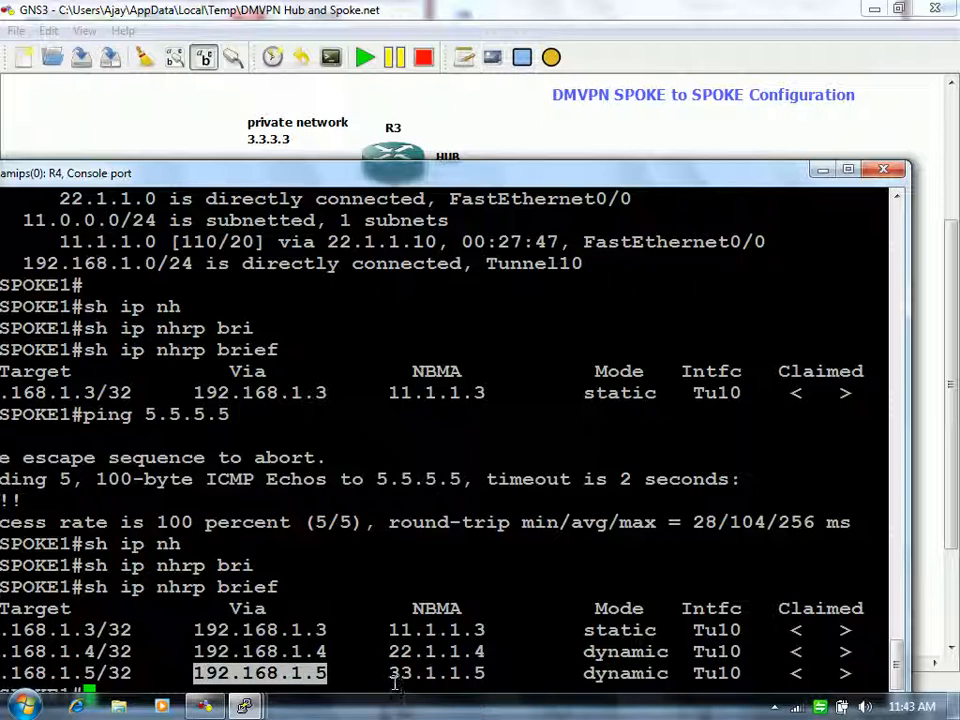
left_click_drag(391, 675, 499, 680)
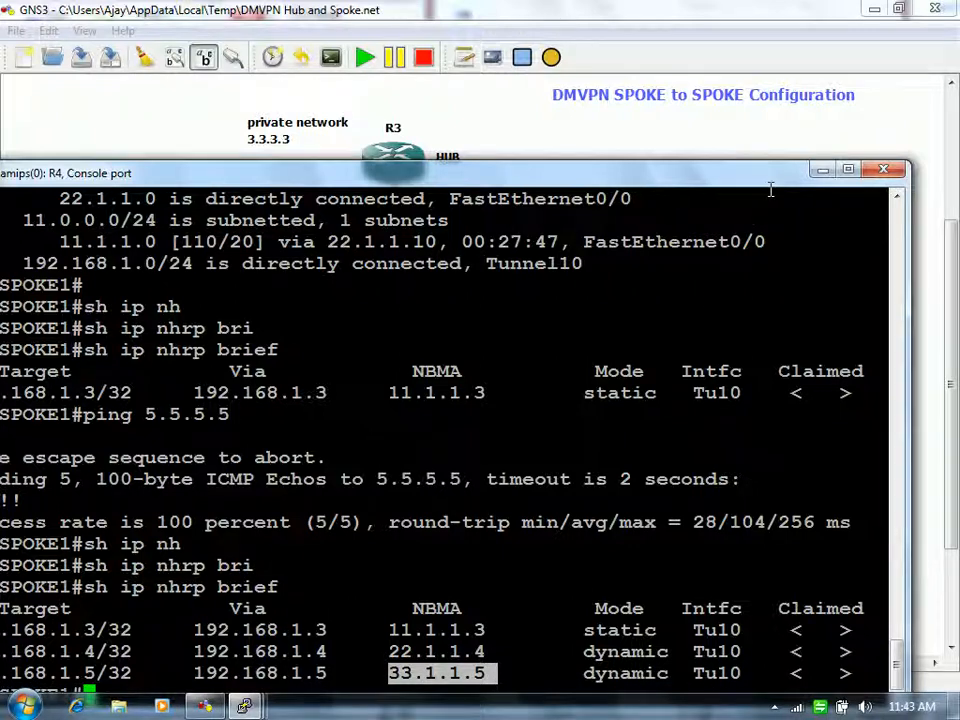
left_click_drag(755, 181, 803, 133)
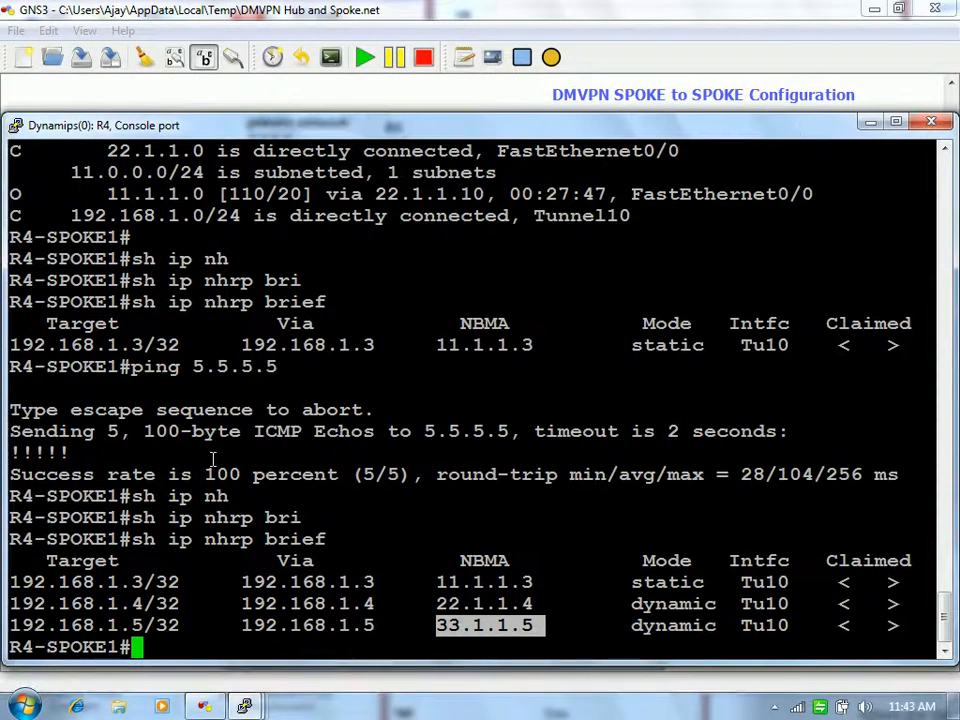
Step: Highlight the hub 192.168.1.3 and spoke 192.168.1.4 and 192.168.1.5 entries in R4's NHRP table
left_click_drag(180, 583, 40, 564)
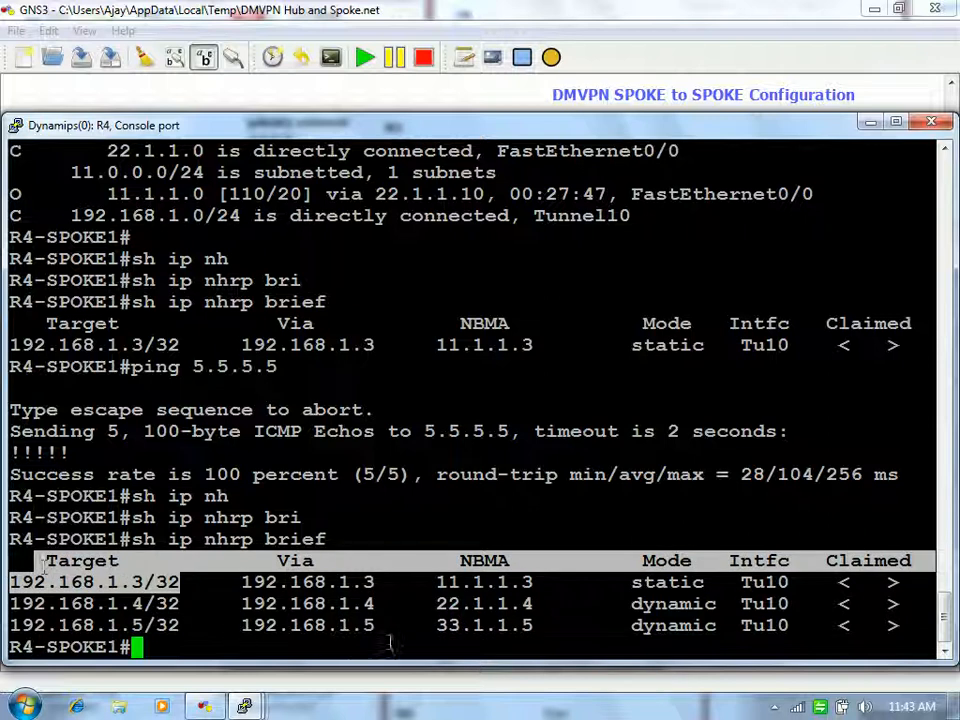
left_click_drag(387, 604, 236, 604)
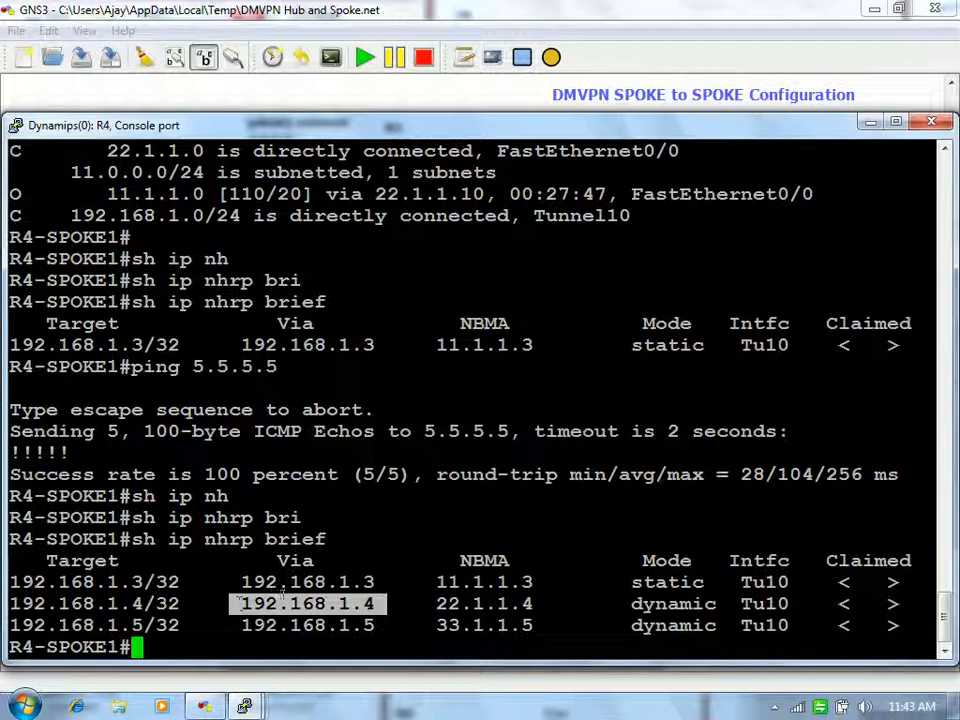
double_click(280, 623)
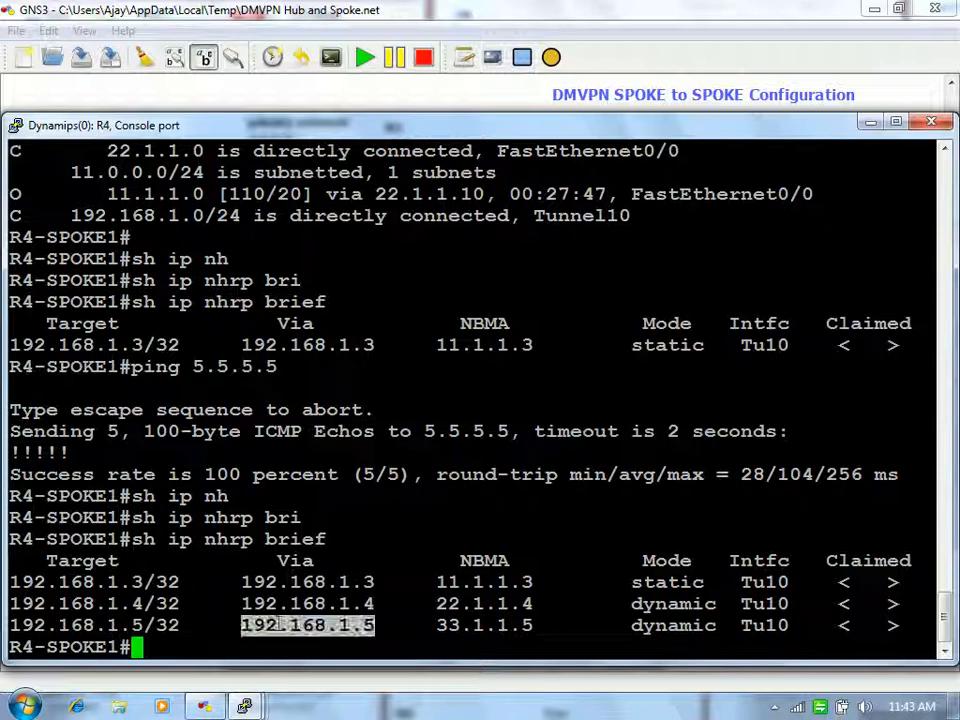
double_click(295, 604)
double_click(294, 624)
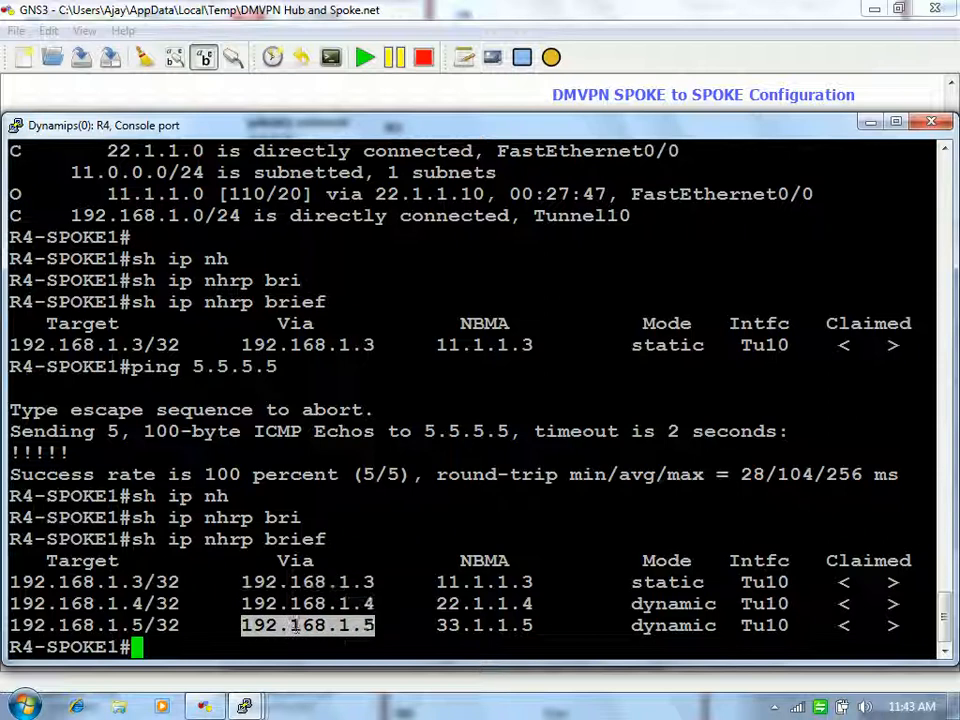
double_click(311, 582)
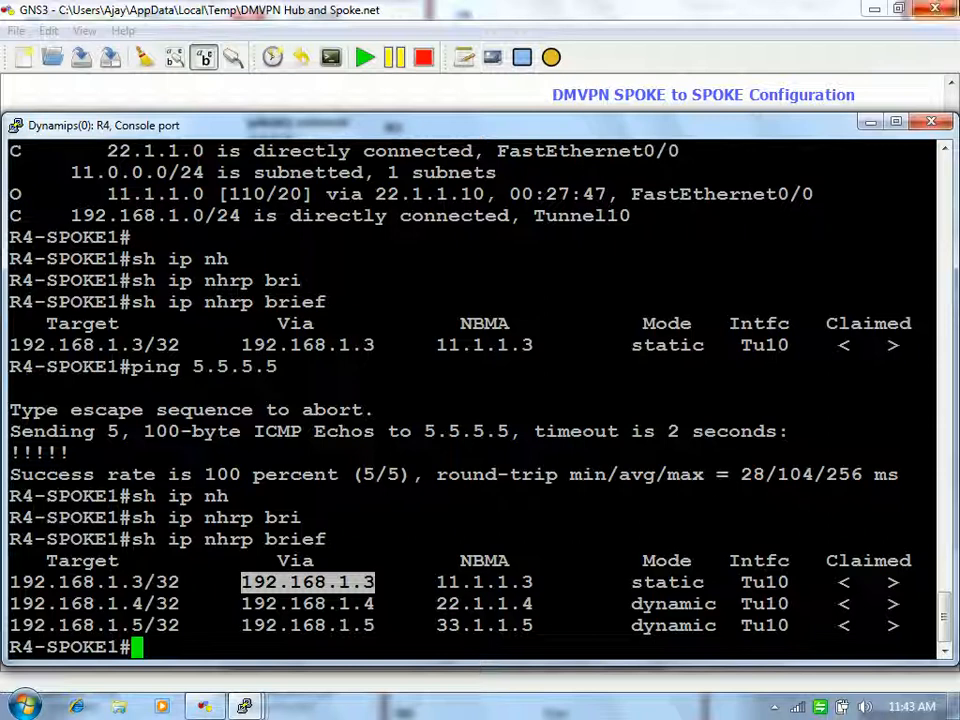
Step: Briefly view the topology, then re-mark the spoke 1 row, hub row and 192.168.1.5
left_click(871, 122)
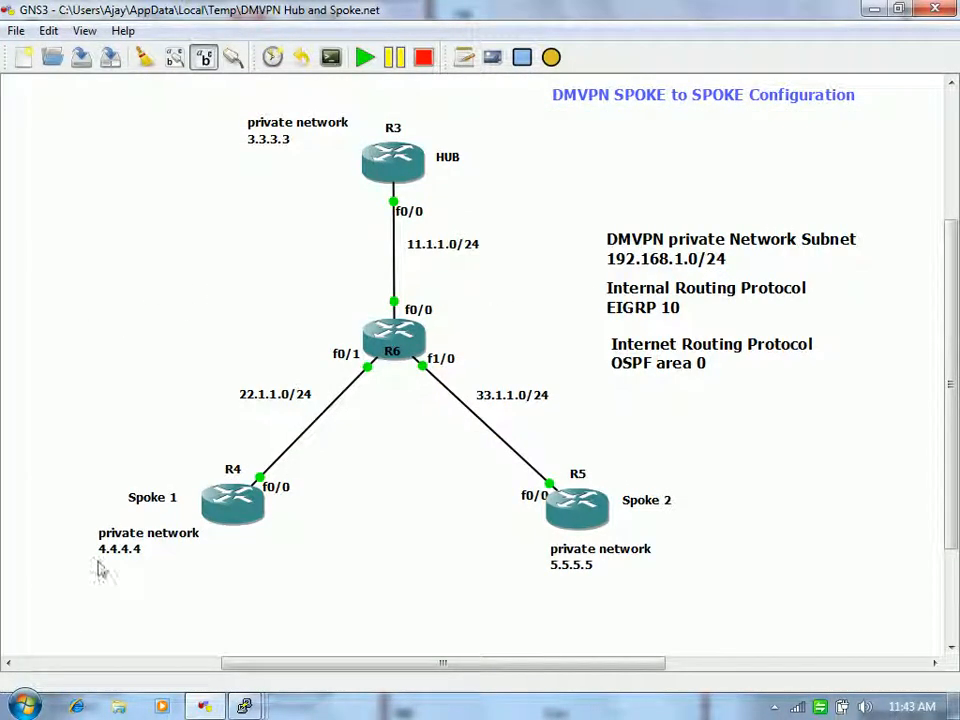
mouse_move(244, 706)
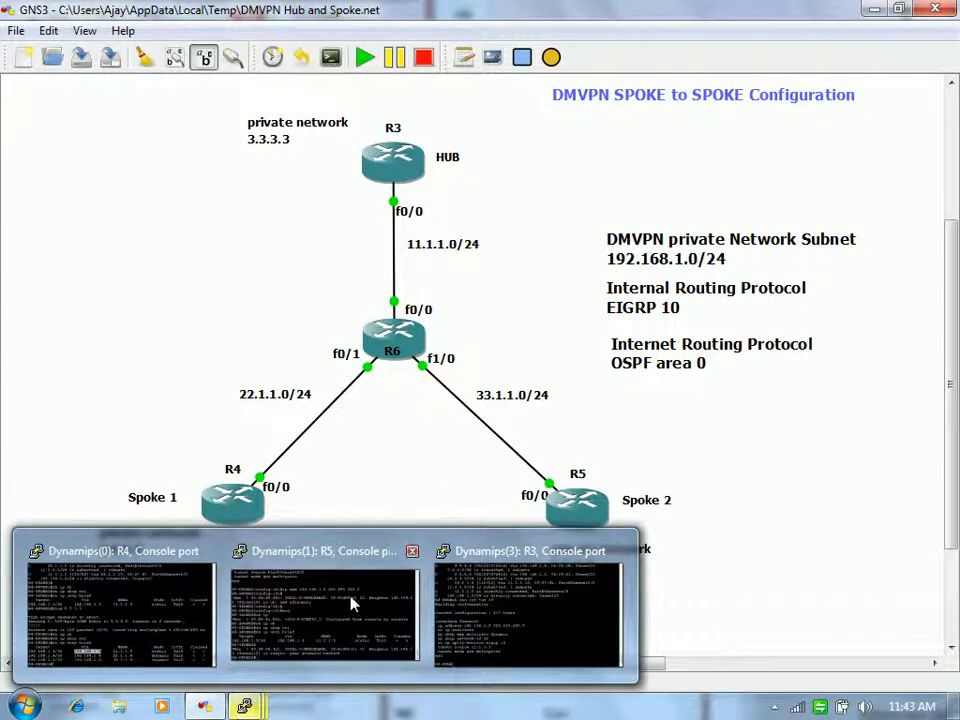
left_click(140, 598)
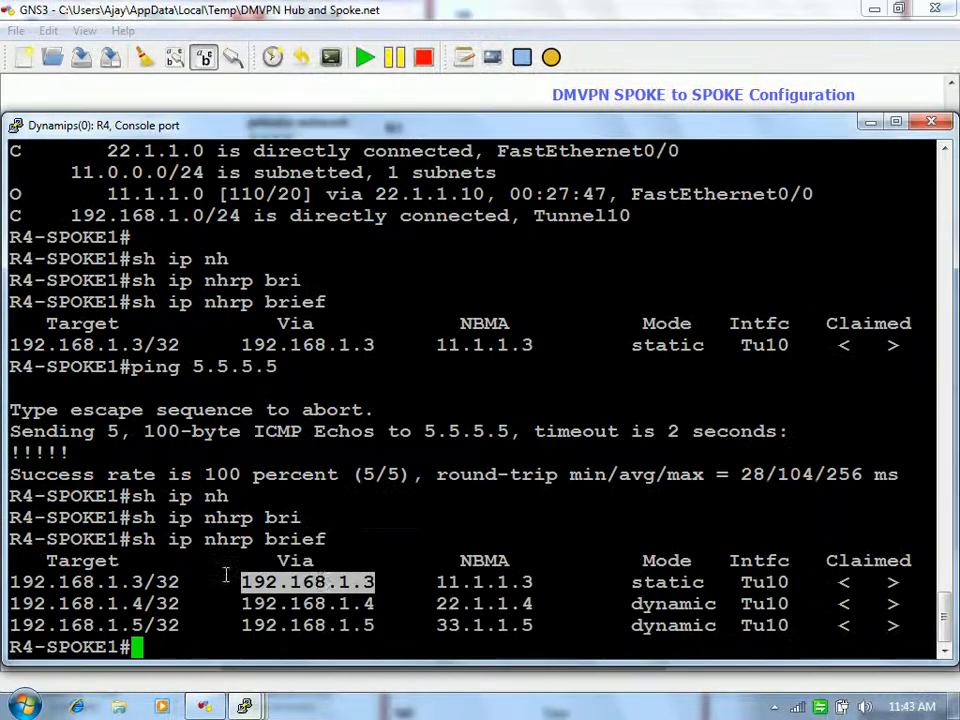
triple_click(324, 606)
double_click(337, 582)
triple_click(337, 582)
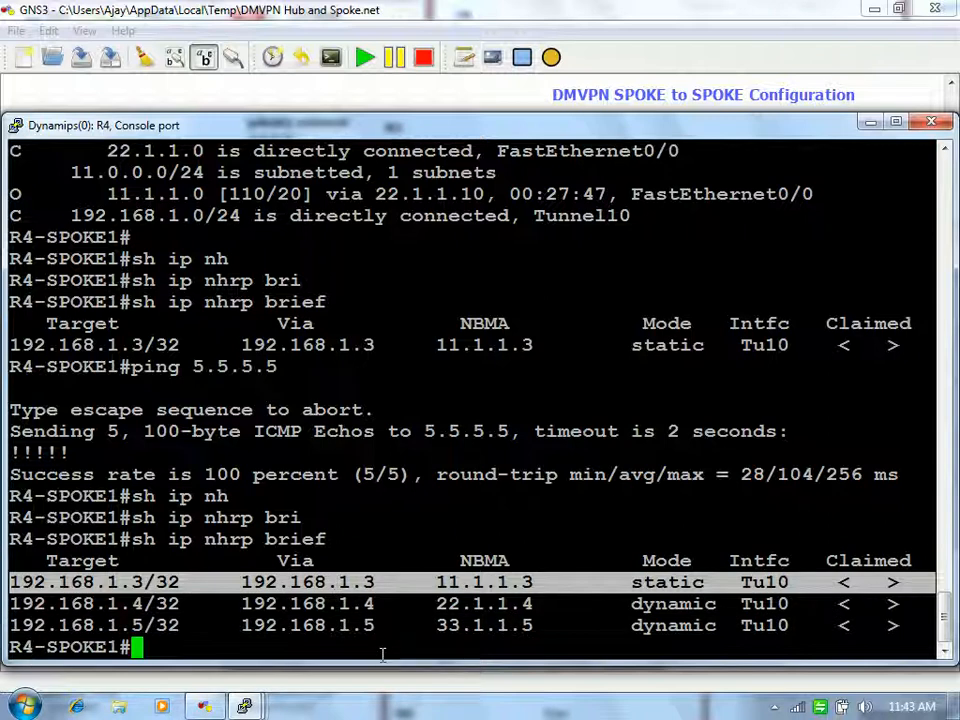
left_click(357, 622)
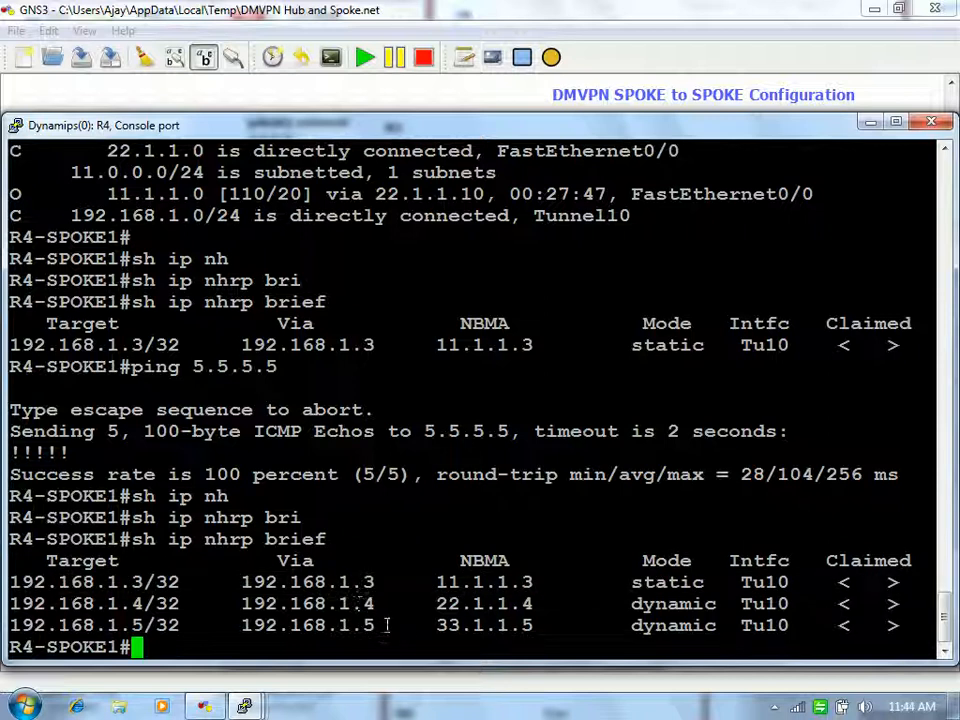
left_click_drag(374, 626, 242, 628)
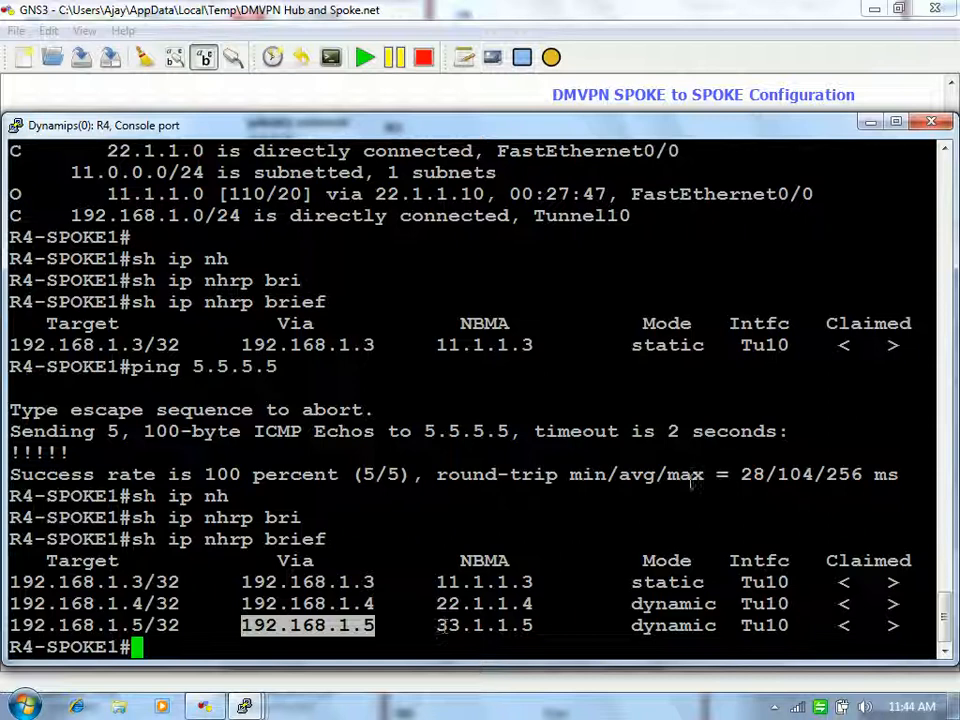
Step: Inspect the topology map again, then restore the R4 console
left_click(870, 122)
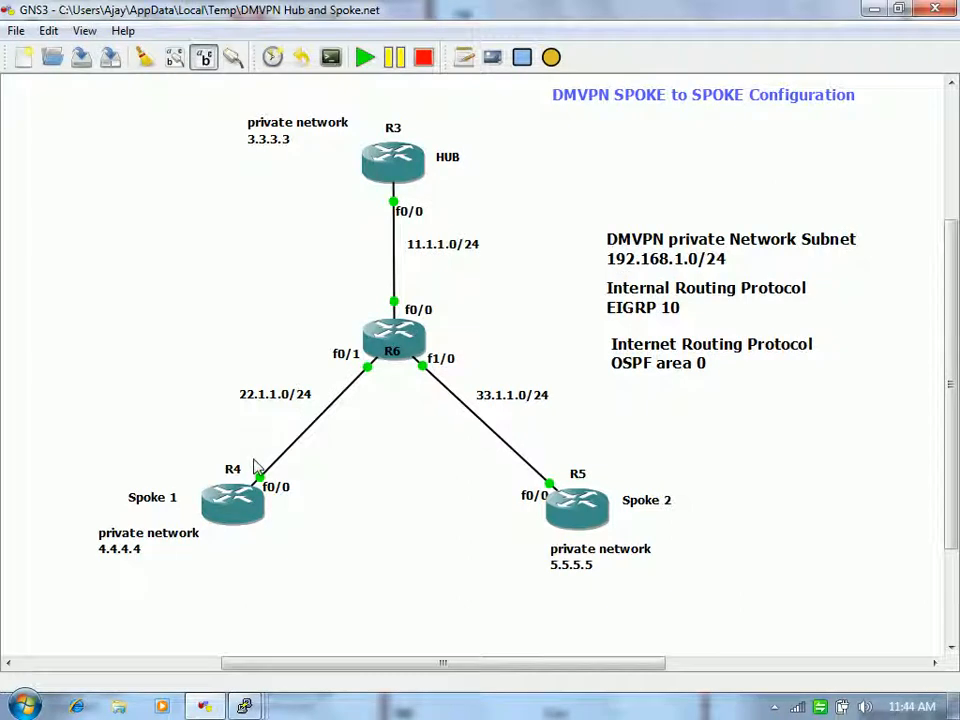
mouse_move(560, 508)
mouse_move(244, 706)
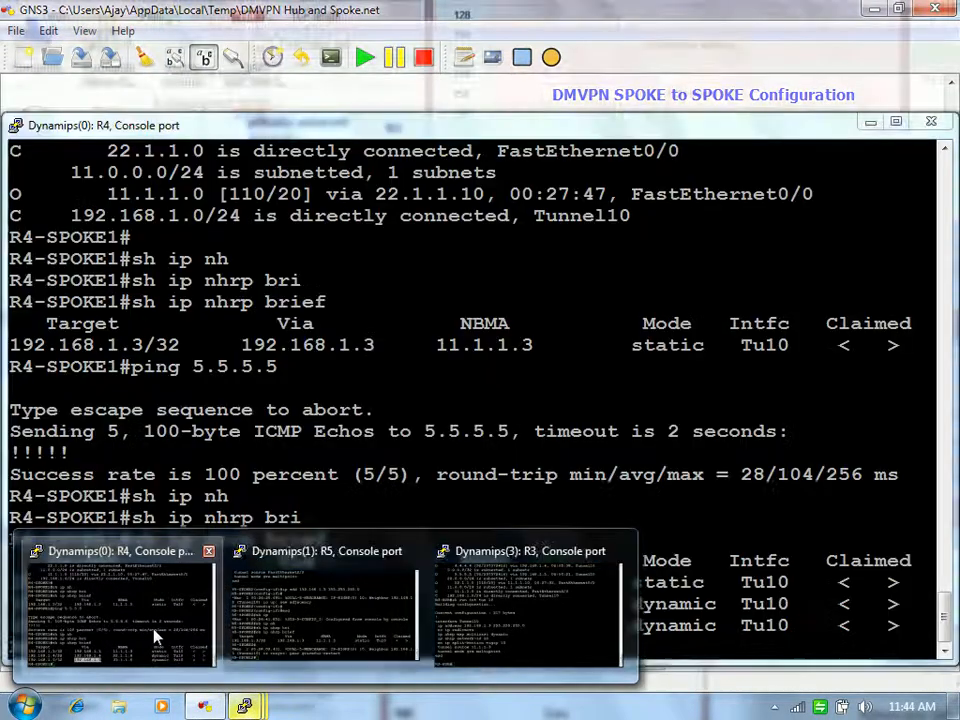
left_click(154, 636)
Step: Ping Spoke 2's NBMA address 33.1.1.5 from R4, then return to the topology map
key("Return")
key("Return")
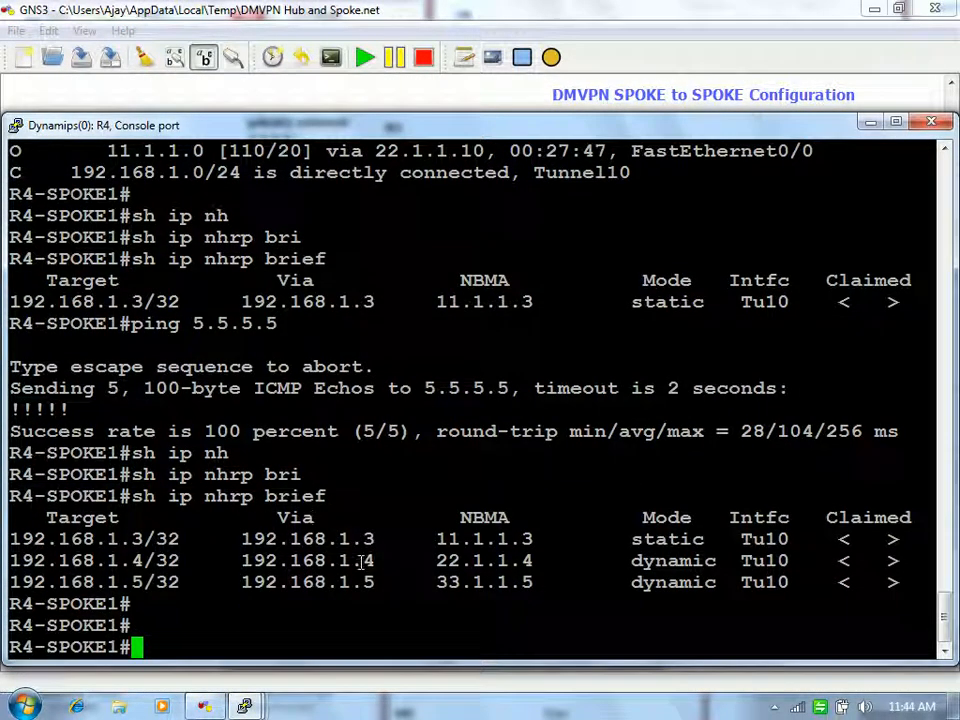
left_click_drag(438, 582, 536, 580)
left_click(536, 580)
type("ping ")
type("3")
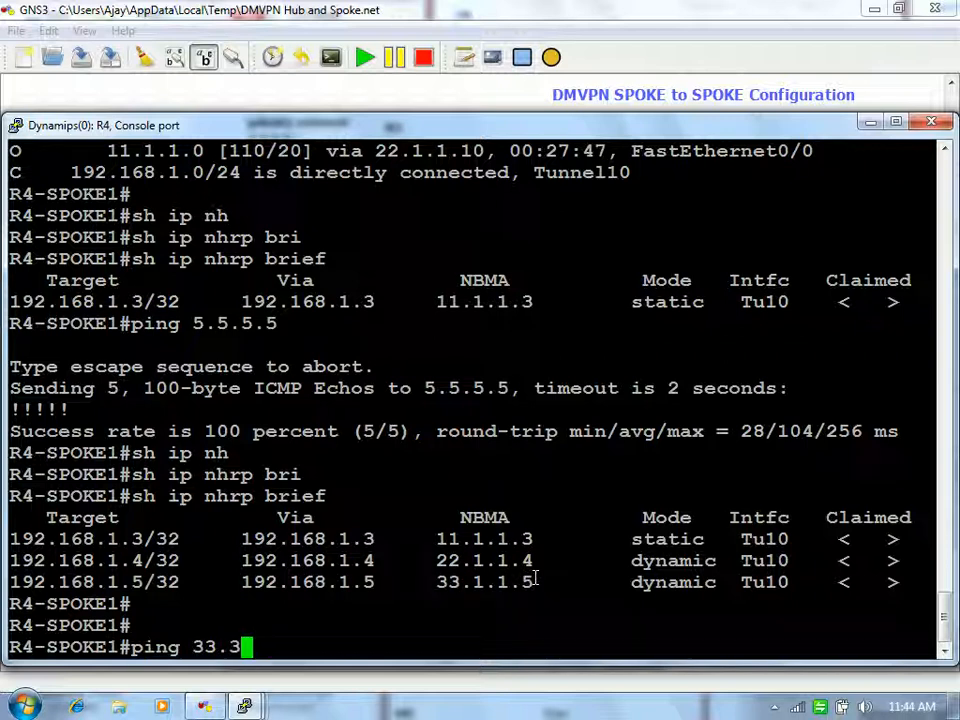
type("3.1.1.5")
key("Return")
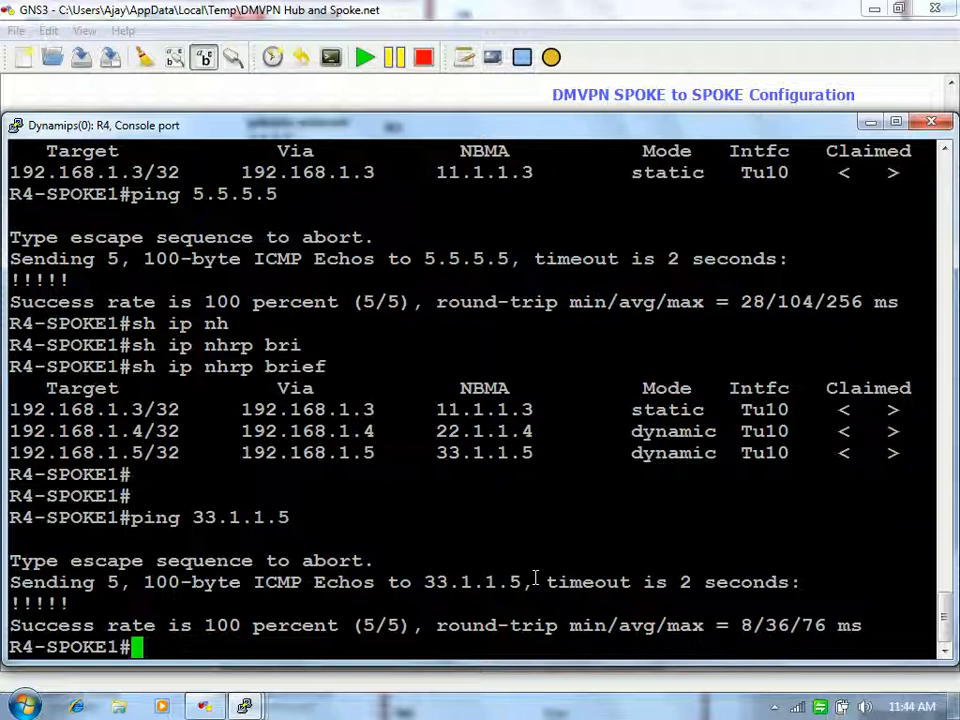
type("pi")
key("BackSpace")
key("BackSpace")
left_click(432, 680)
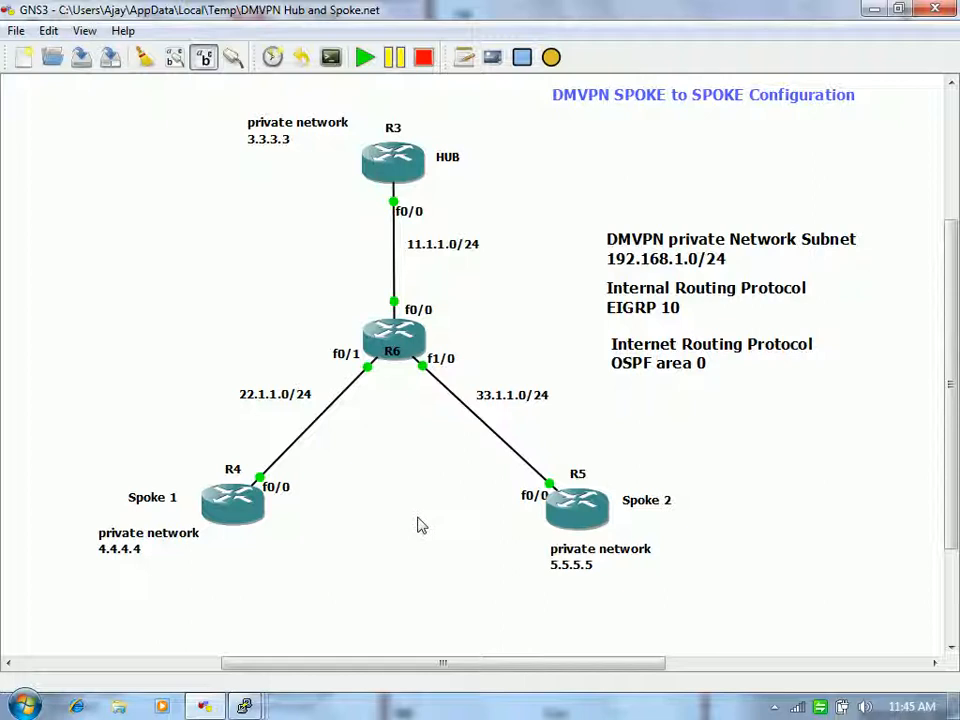
Step: On R4, ping 5.5.5.5 and run a traceroute to 5.5.5.5
mouse_move(243, 703)
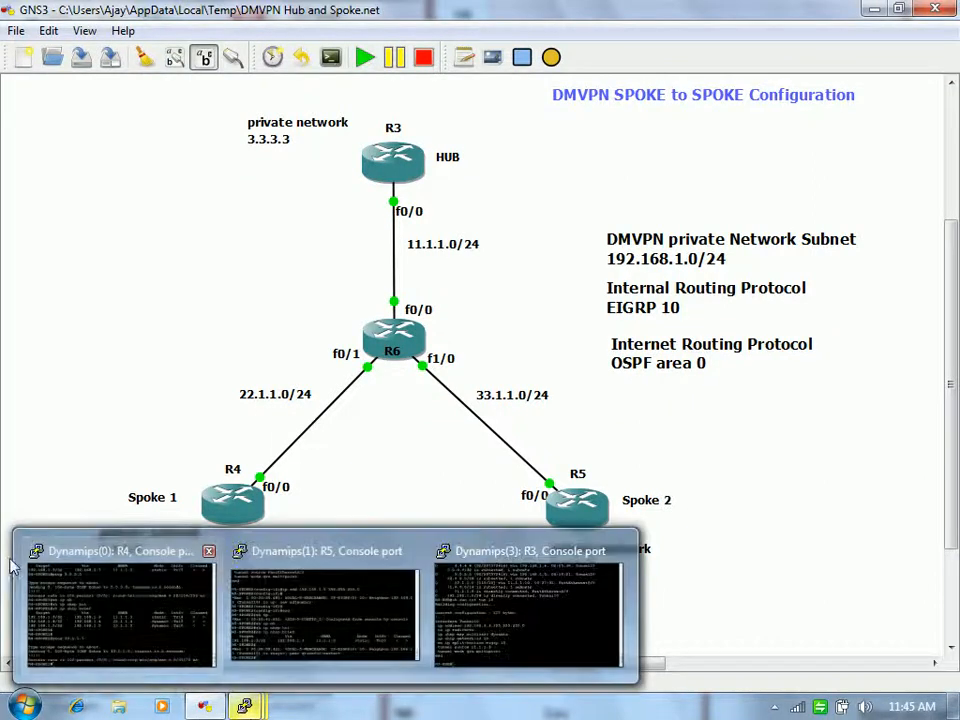
left_click(138, 592)
type("ping ")
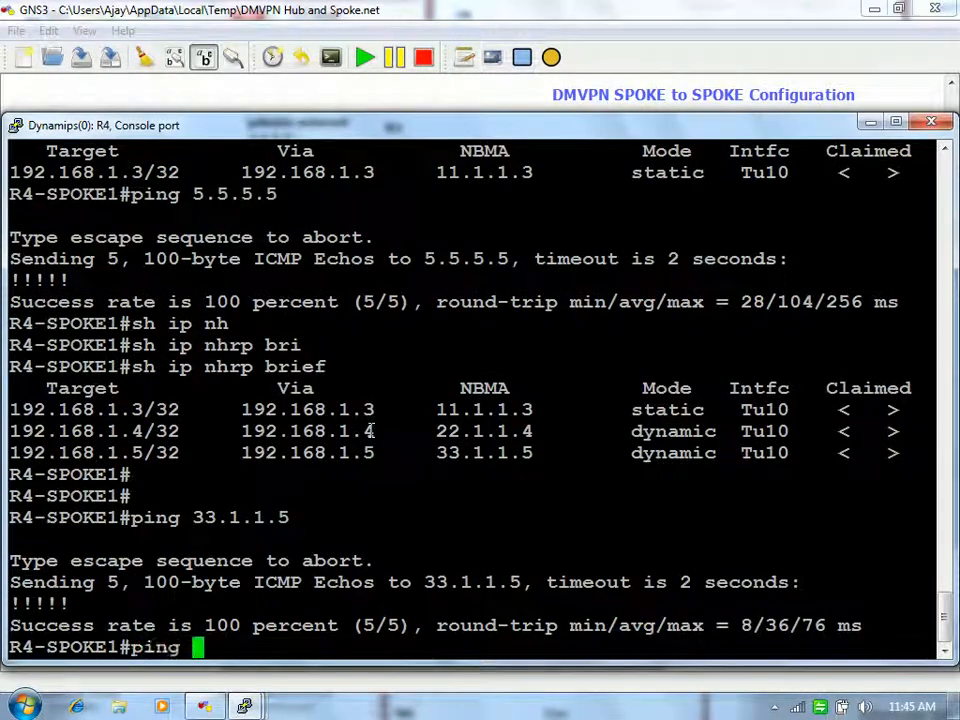
type("5.5.5.5")
key("Return")
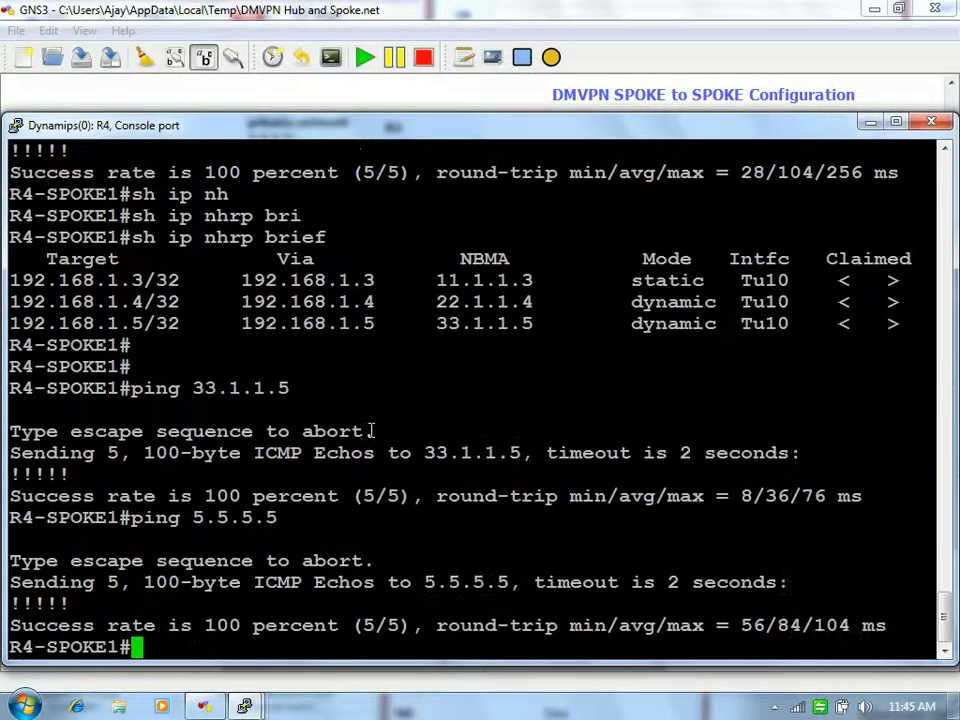
type("tr")
key("Tab")
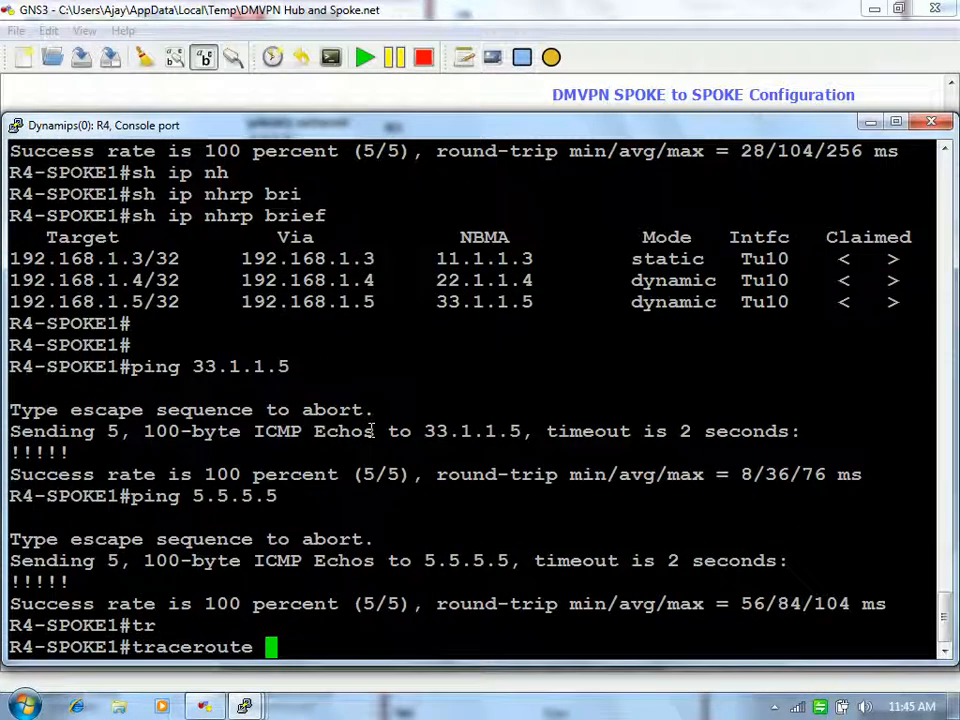
type("5.5.5.5")
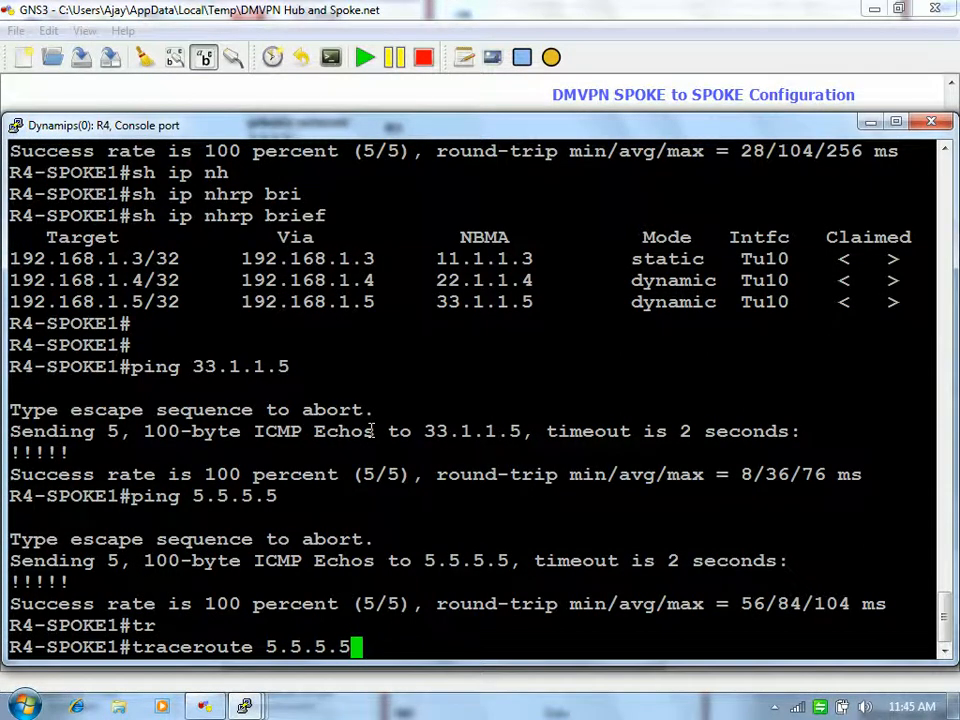
key("Return")
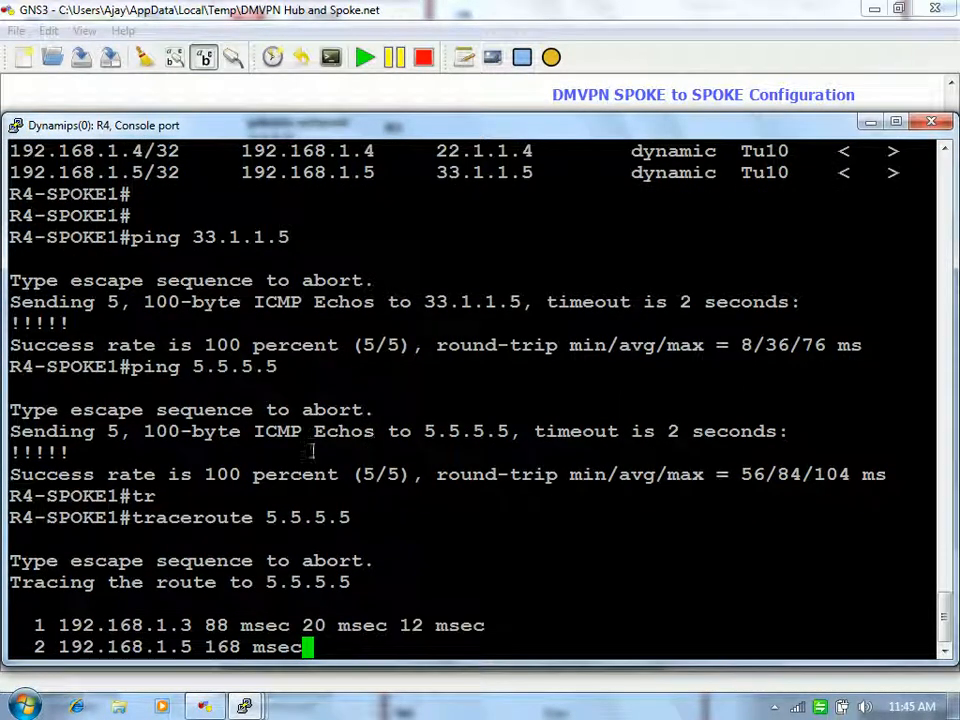
Step: Highlight hops 192.168.1.3 and 192.168.1.5, matching 192.168.1.5 against the NHRP table
left_click_drag(157, 624, 191, 621)
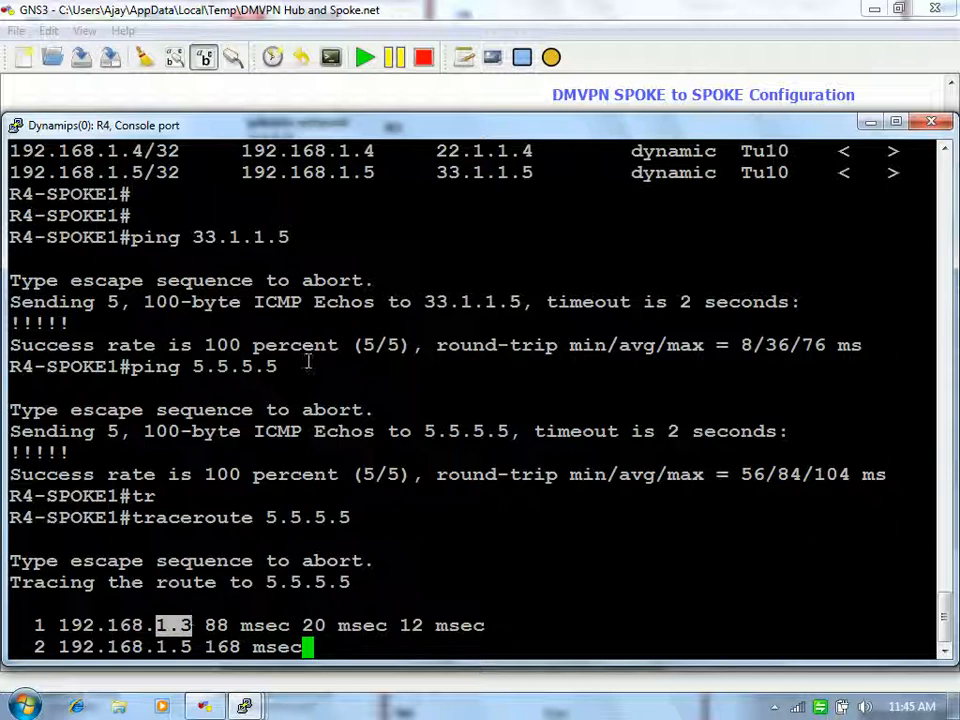
left_click(544, 491)
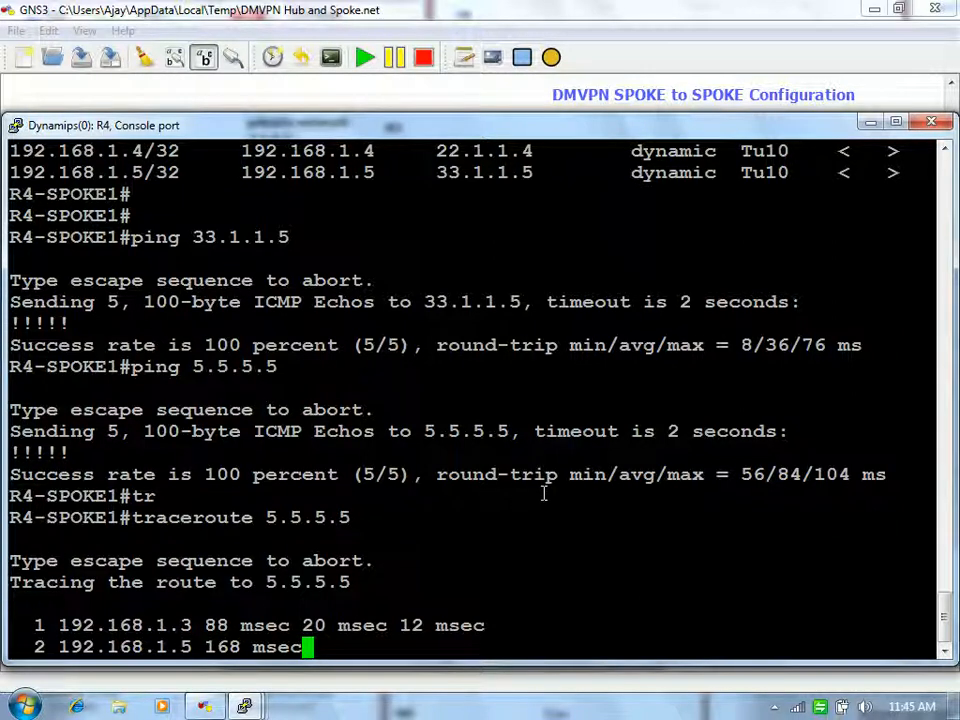
key("Return")
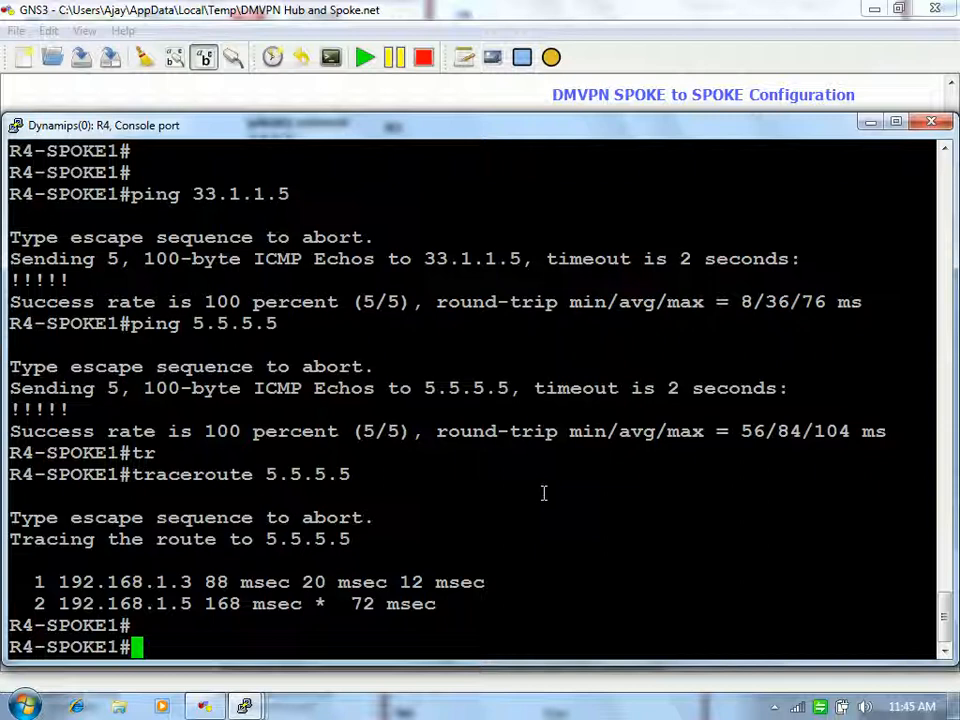
left_click_drag(57, 582, 211, 582)
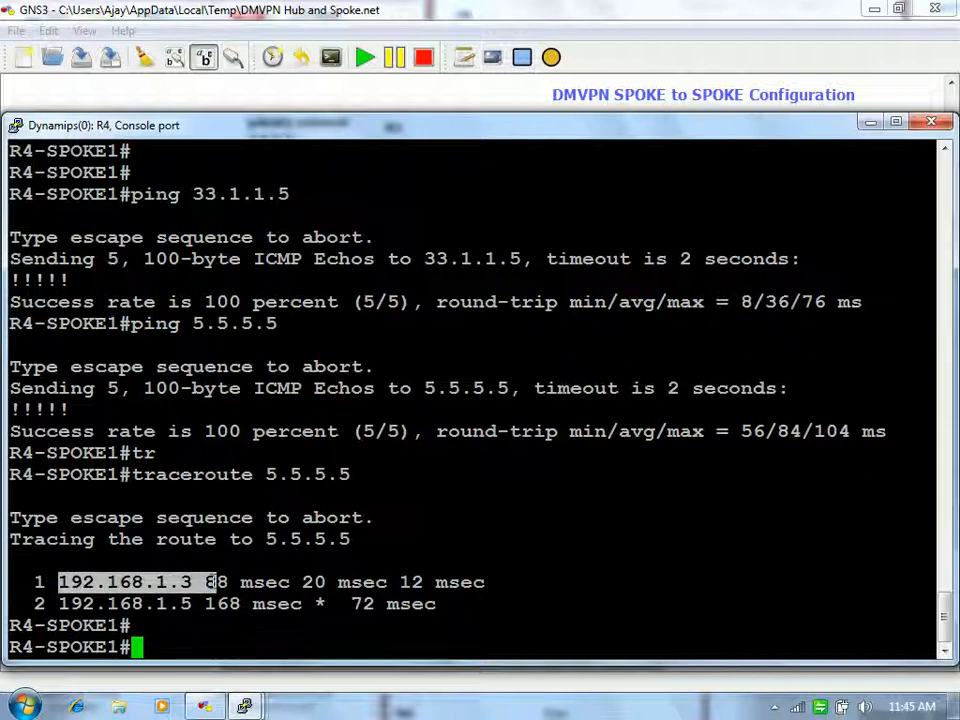
left_click_drag(47, 604, 187, 603)
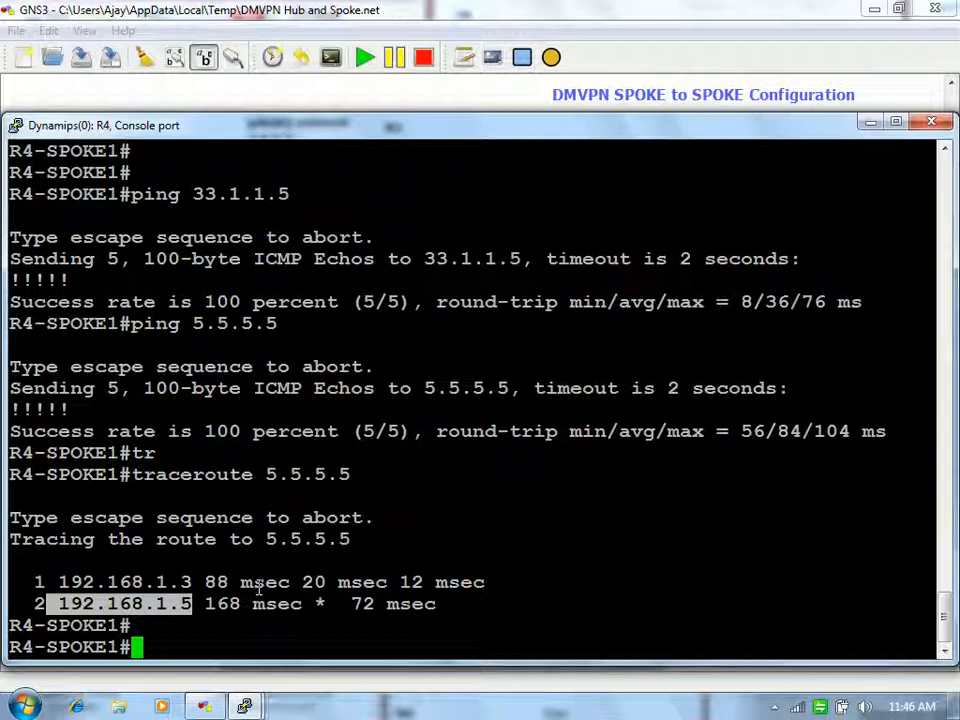
scroll(258, 590, "up", 2)
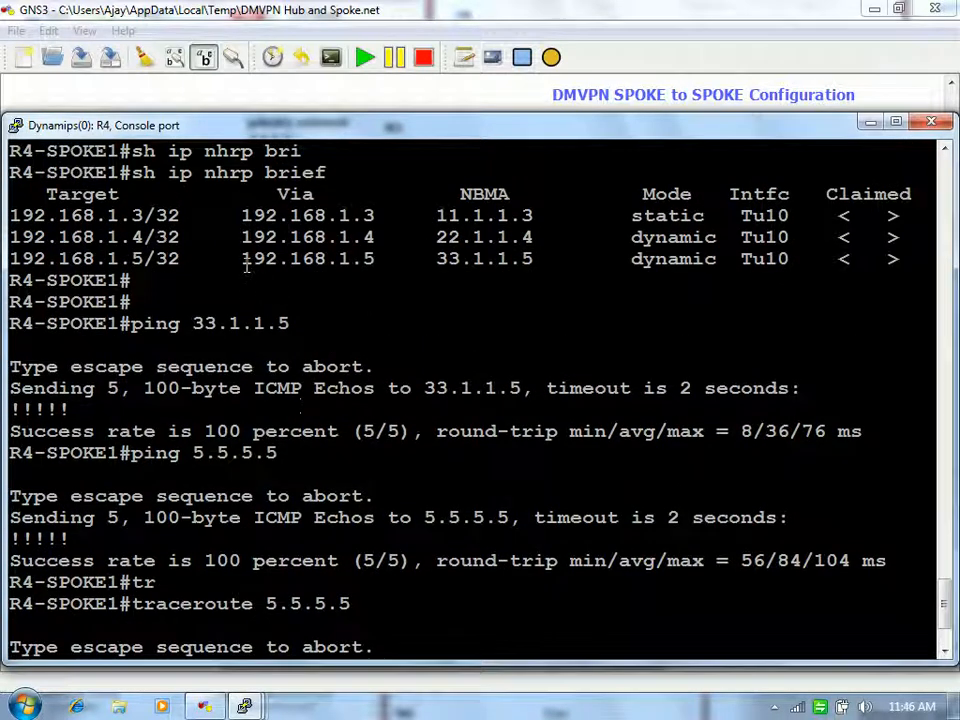
left_click_drag(241, 259, 376, 259)
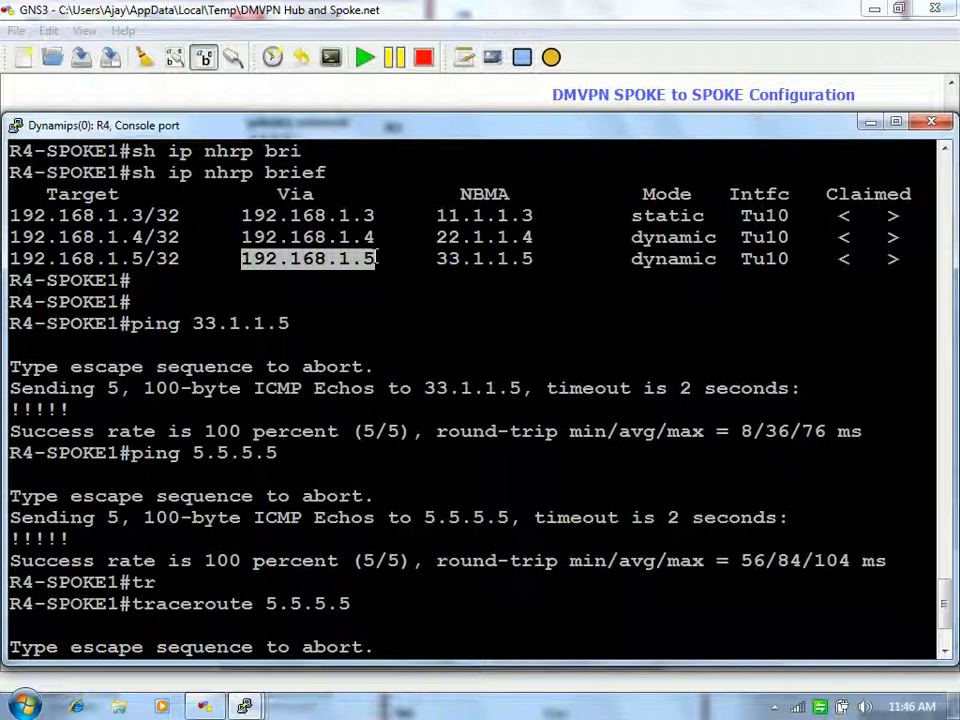
left_click(468, 283)
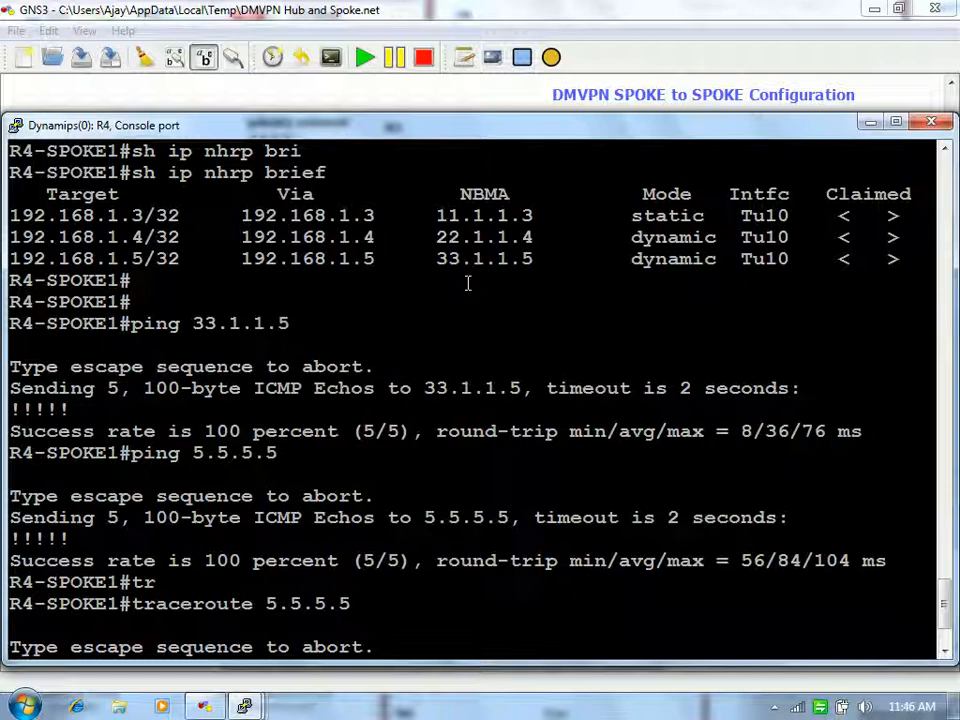
key("Return")
key("Return")
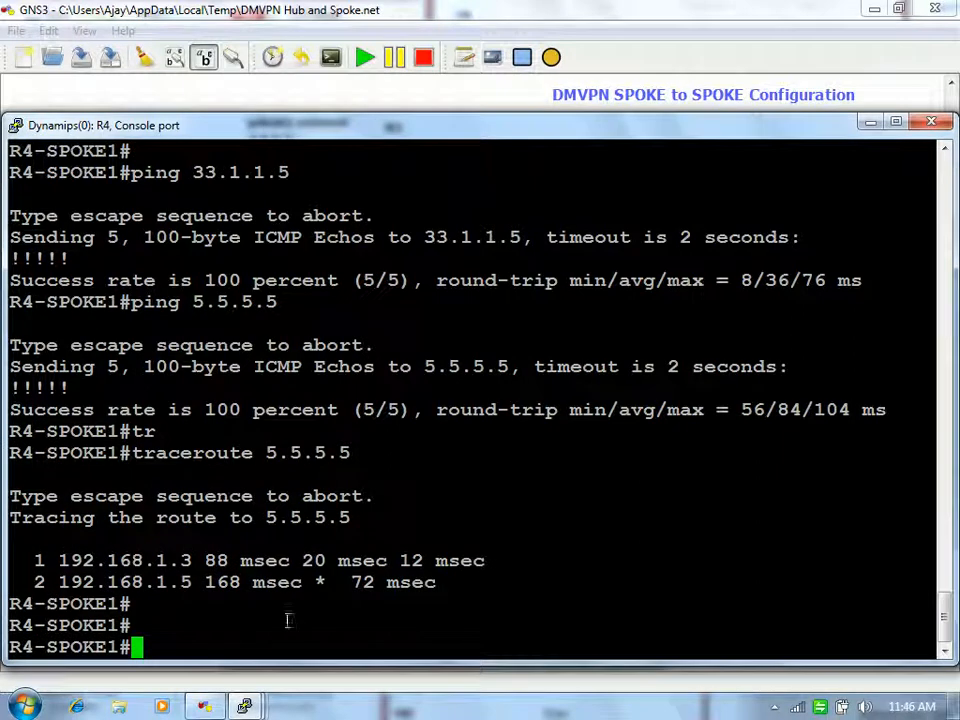
mouse_move(244, 706)
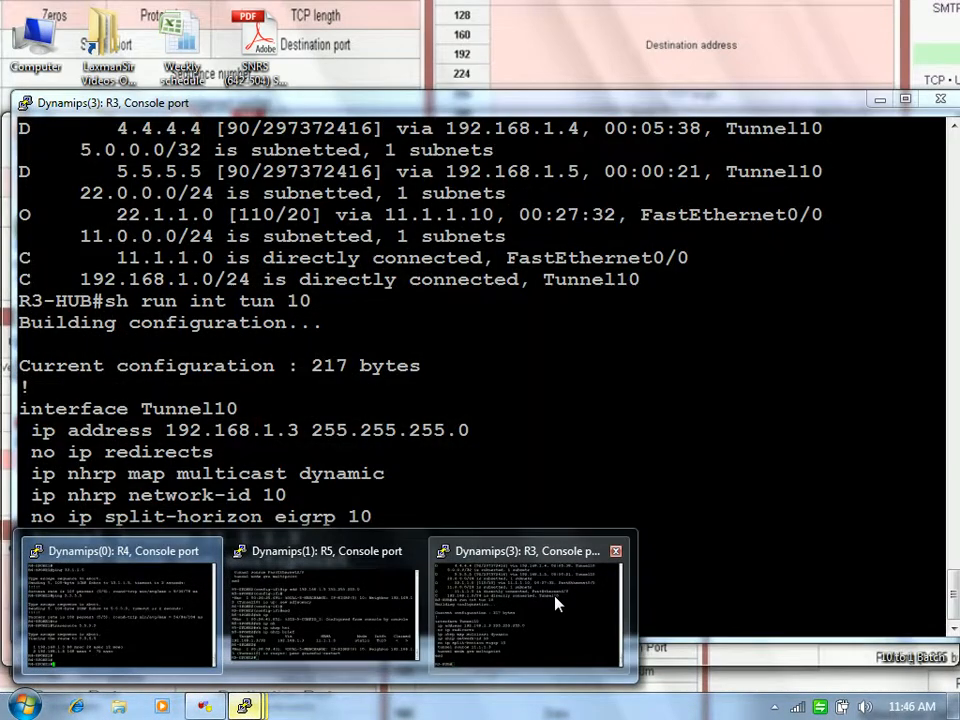
Step: Enter interface FastEthernet0/0 configuration on the R3 hub
left_click(554, 597)
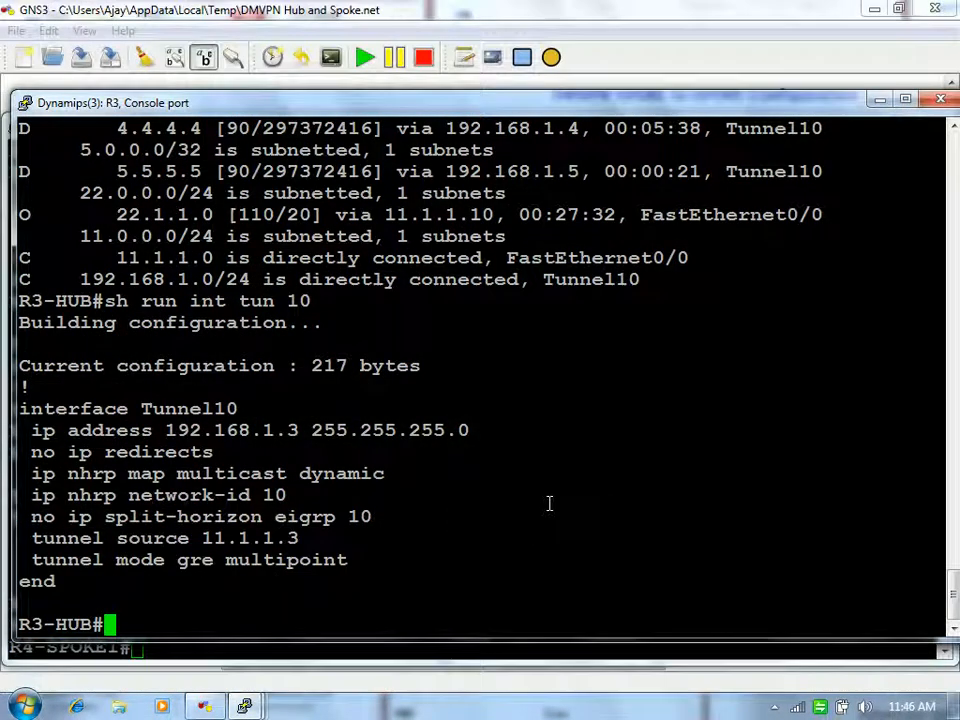
type("config t")
key("Return")
key("Return")
type("int ")
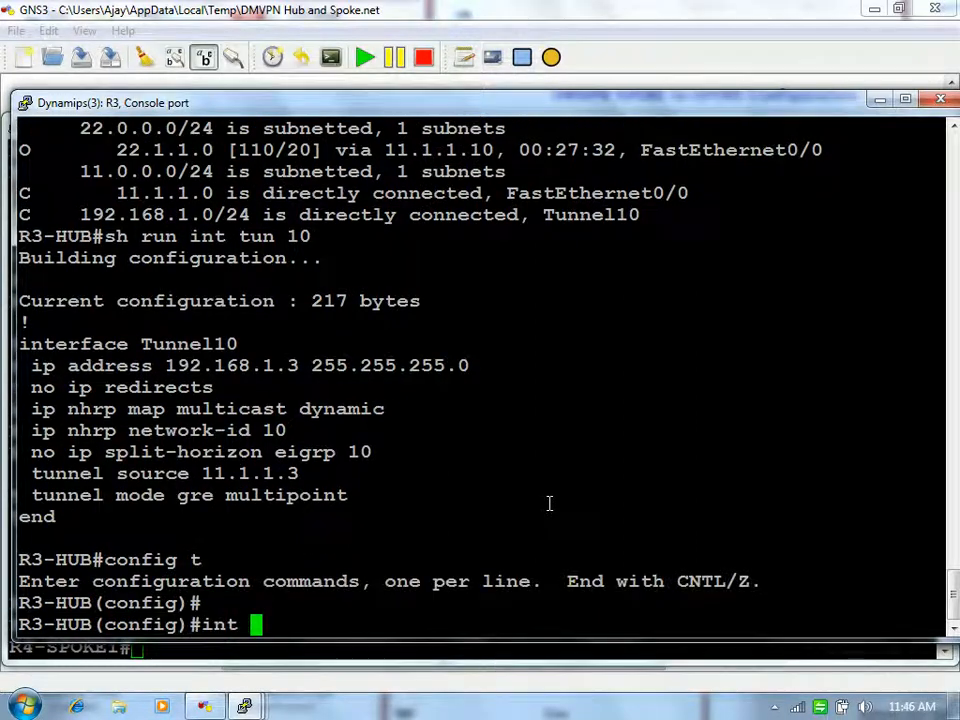
type("fa0/0")
key("Return")
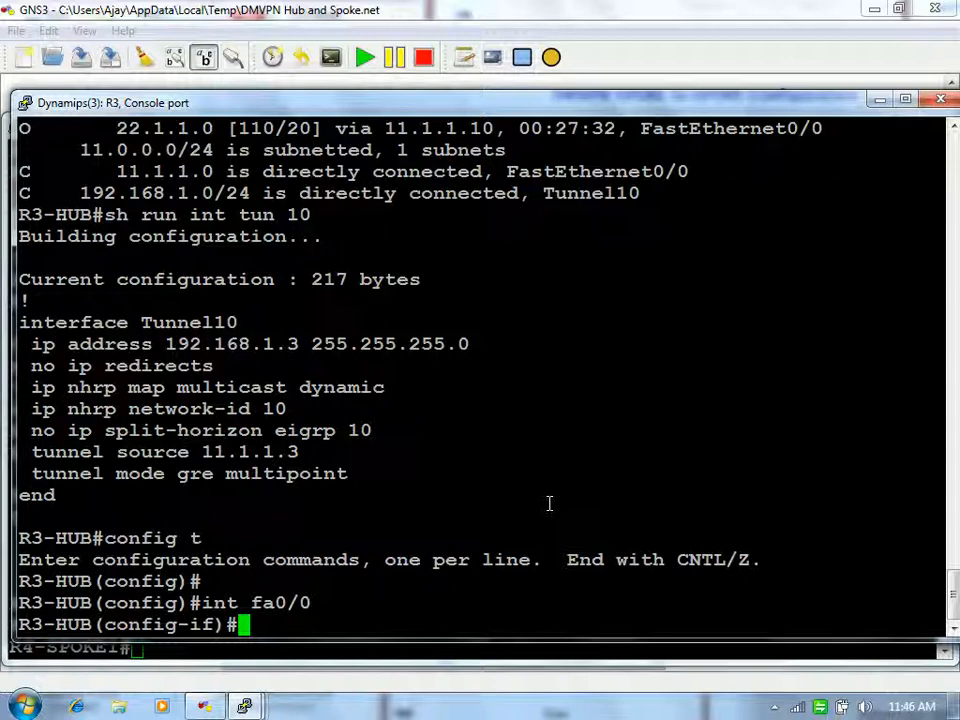
Step: Type 'no ip next-hop-self eigrp 10' under fa0/0 without applying it, then minimize the console
type("no ip ")
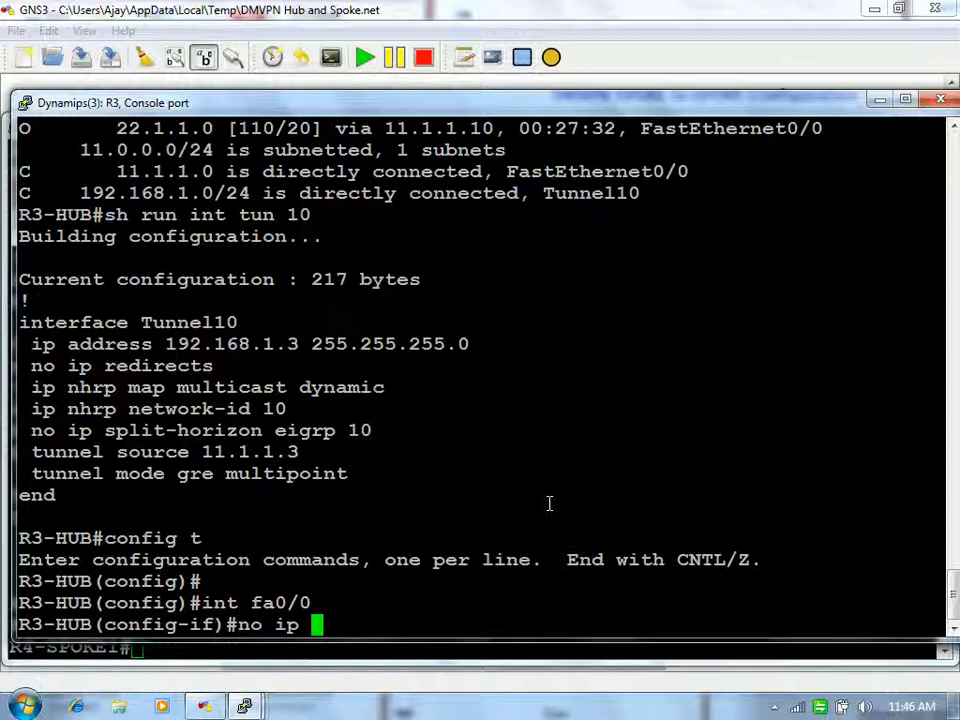
type("nex")
key("Tab")
type("?ei")
key("Tab")
type("10")
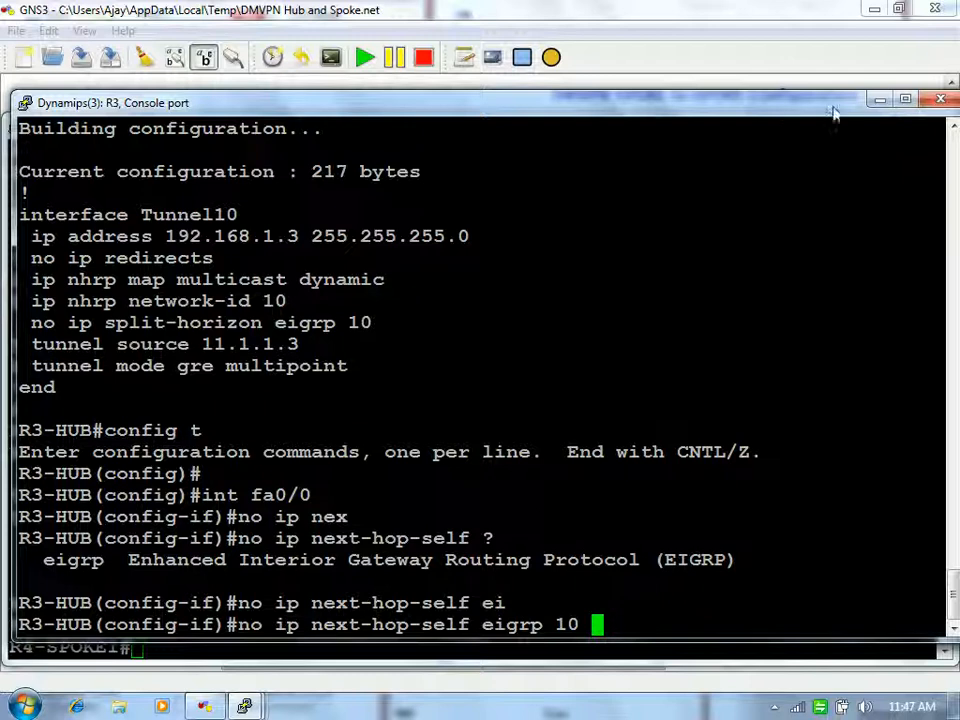
left_click(879, 100)
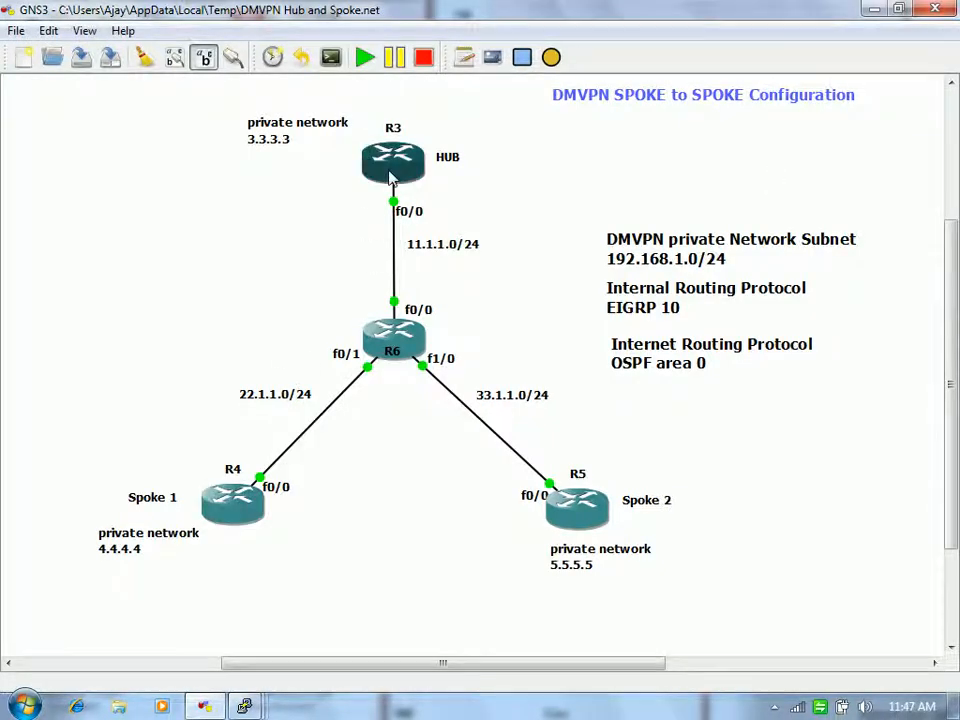
Step: Apply 'no ip next-hop-self eigrp 10' on R3's fa0/0 and exit interface configuration
mouse_move(390, 175)
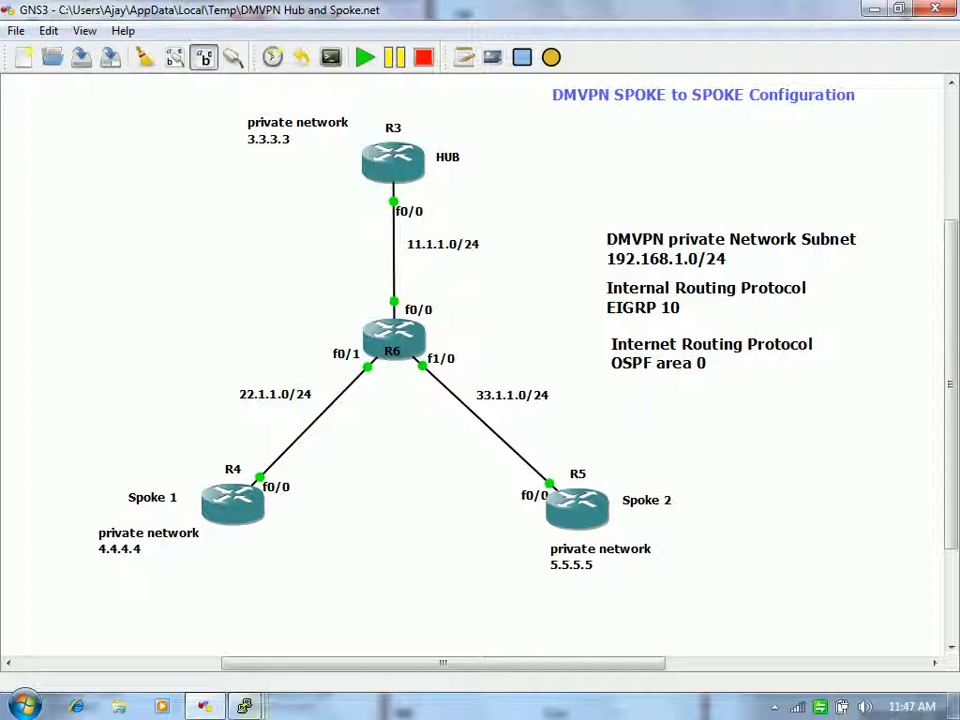
mouse_move(244, 705)
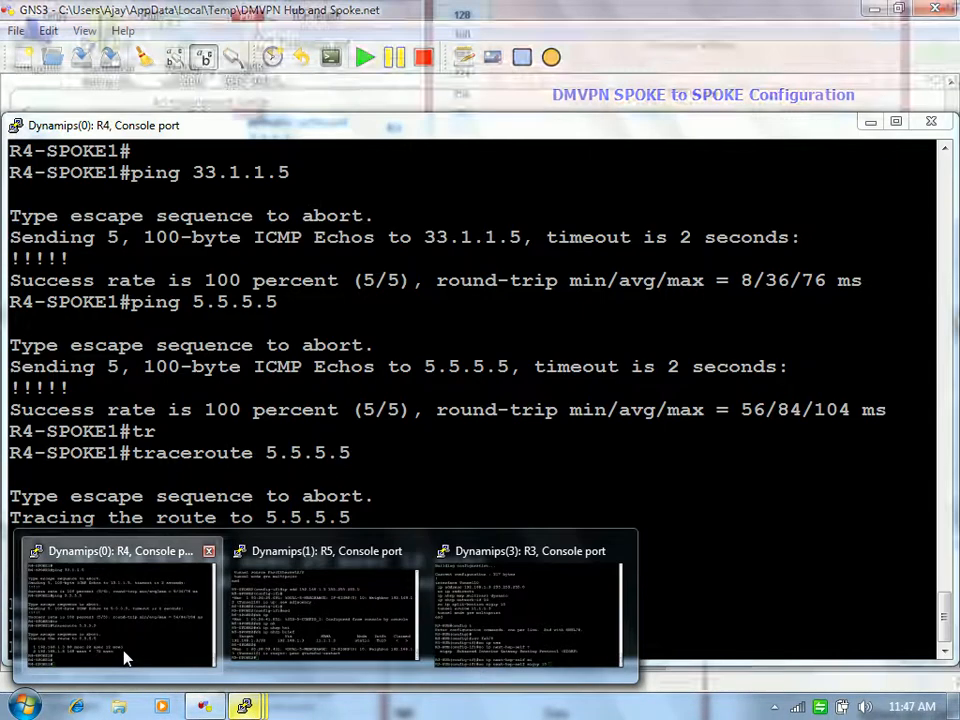
left_click(124, 658)
mouse_move(290, 706)
left_click(557, 620)
key("Return")
key("Return")
key("Return")
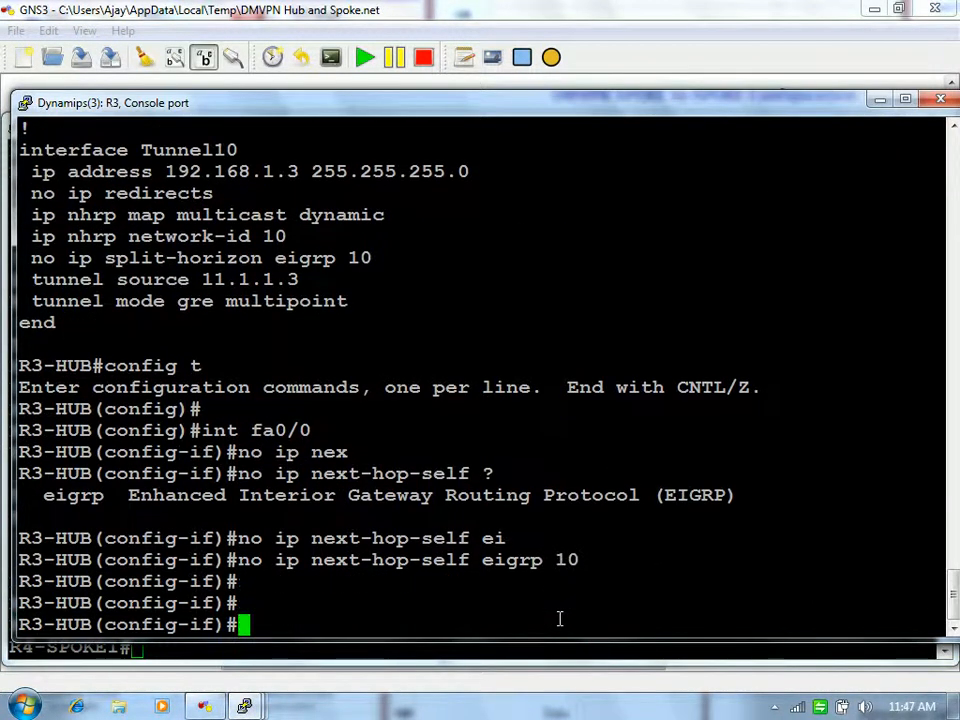
type("exut")
key("BackSpace")
key("BackSpace")
type("it")
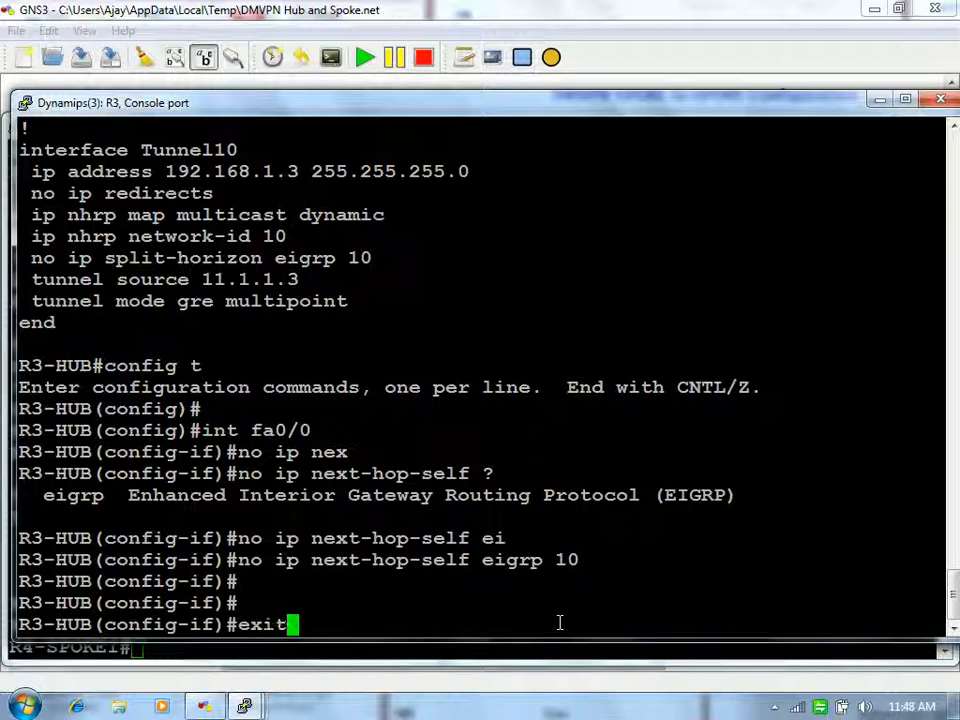
key("Return")
key("Return")
key("Return")
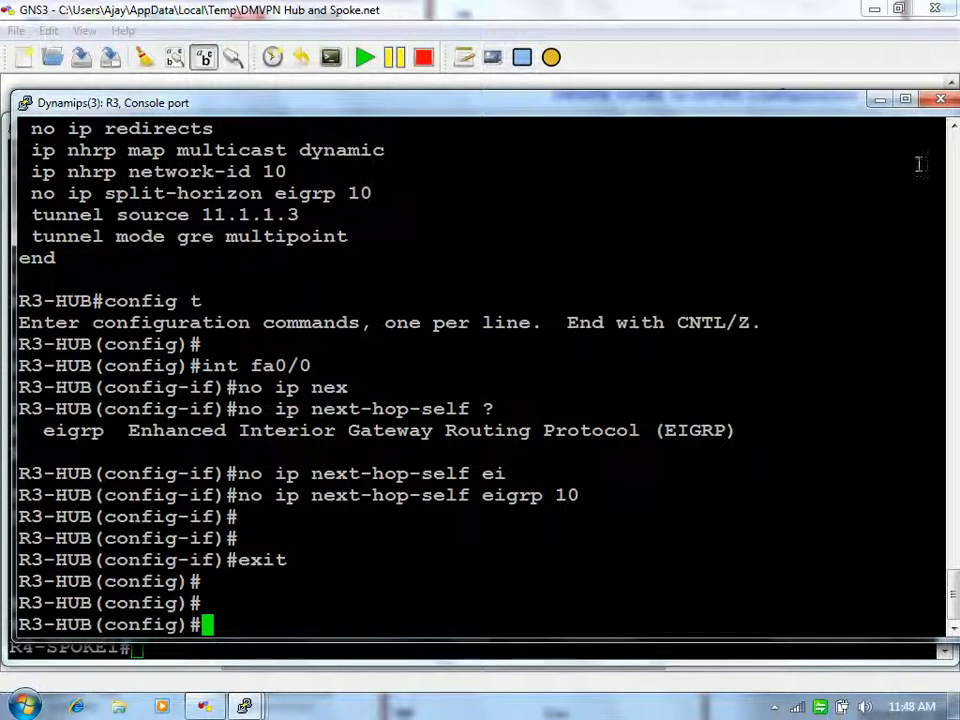
Step: Rerun traceroute 5.5.5.5 on R4
left_click(878, 100)
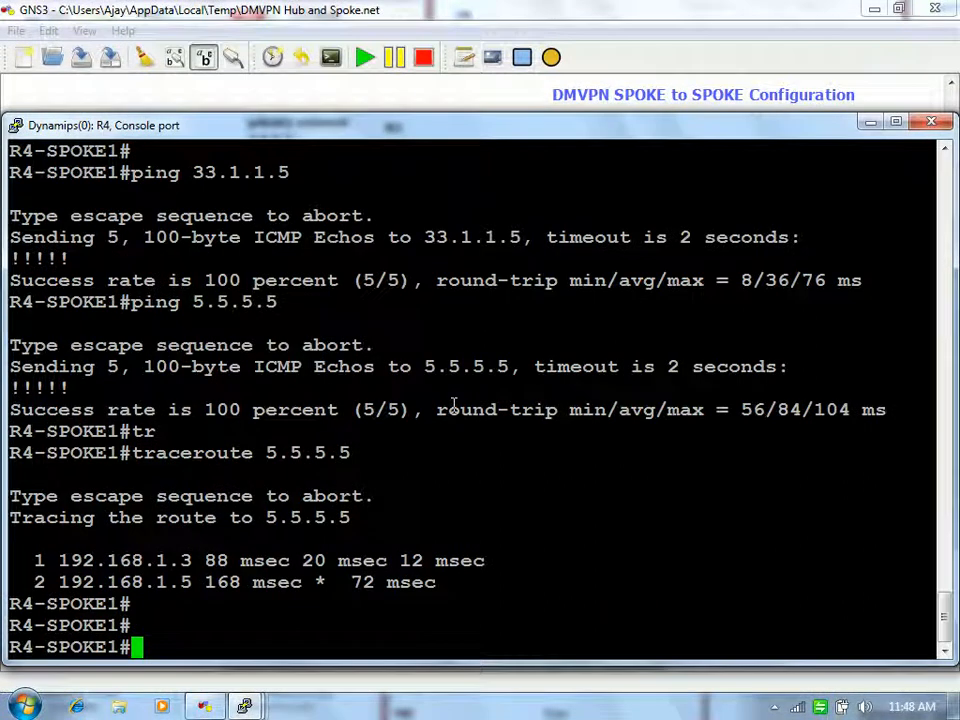
key("Up")
key("Return")
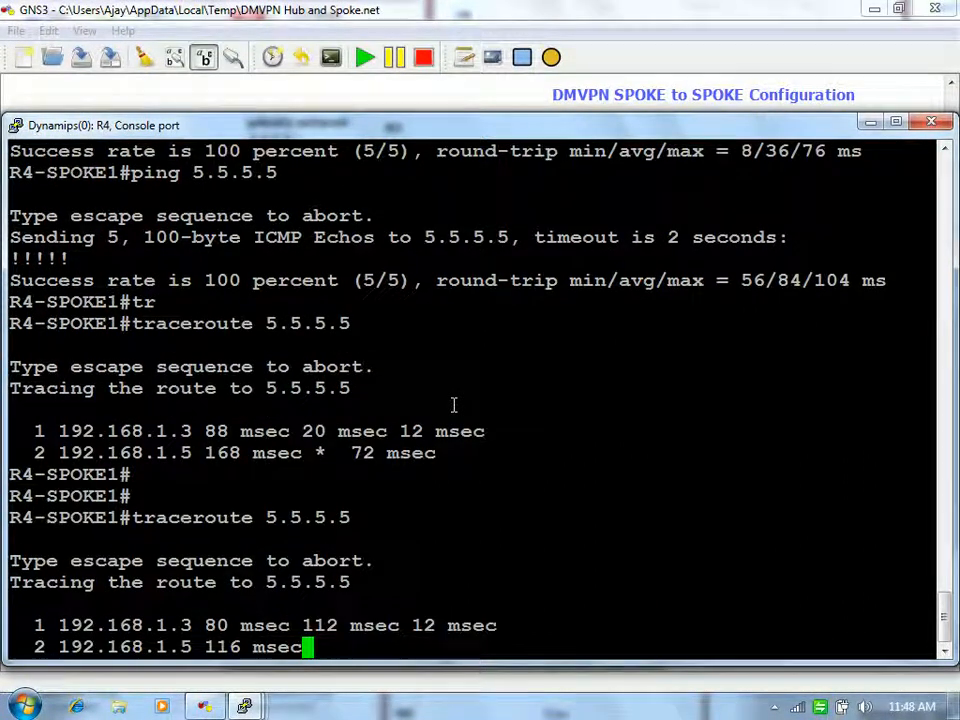
key("Return")
key("Return")
key("Return")
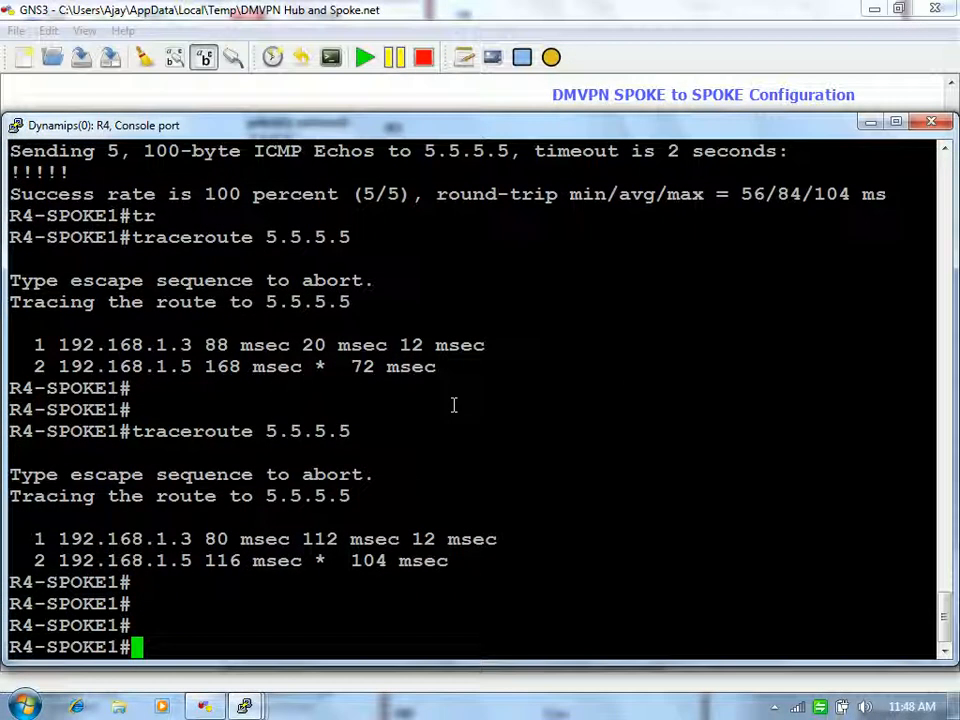
Step: List the interface options for 'clear ip eigrp 10 neighbors' on R4, then discard the command
type("cle")
key("Tab")
type("ip ei")
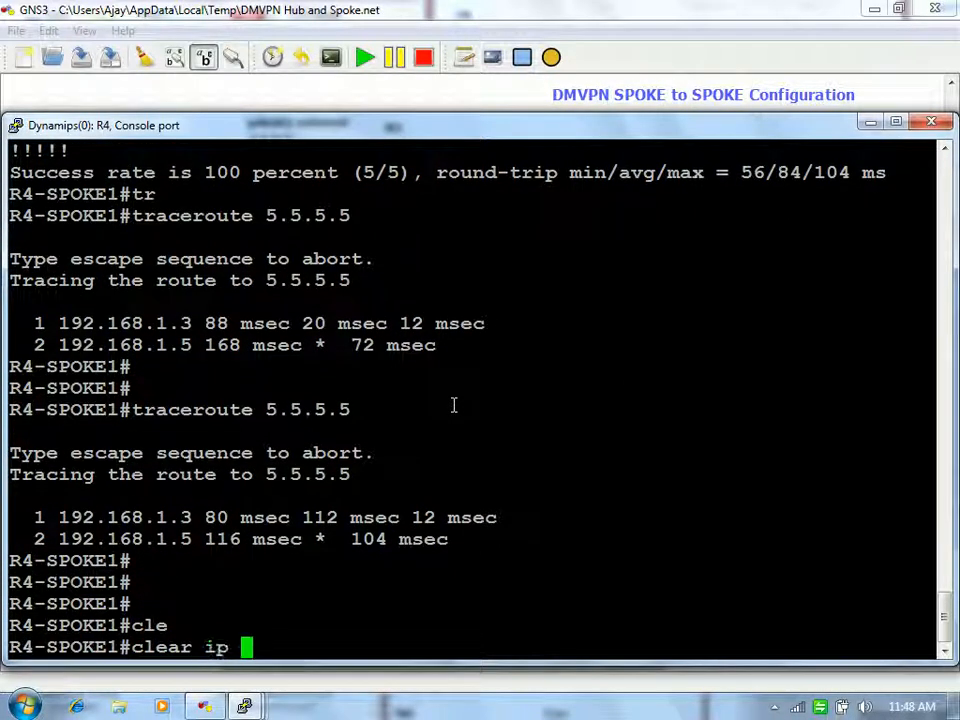
key("Tab")
type("?")
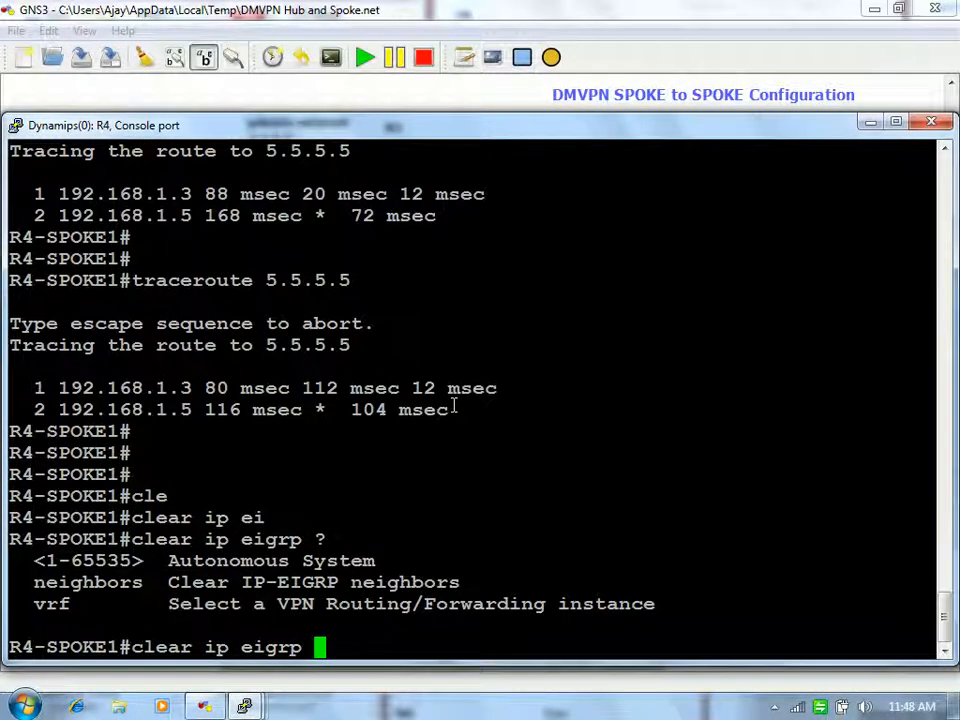
type("10 ?")
type("ne")
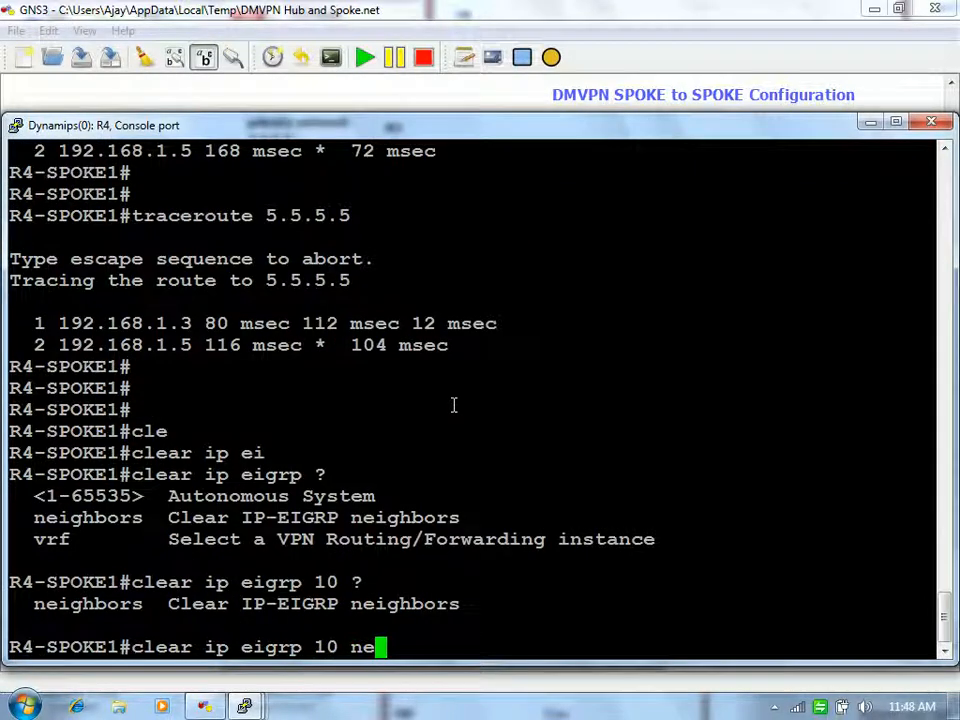
key("Tab")
type("?")
key("space")
type("fa0/")
key("ctrl+u")
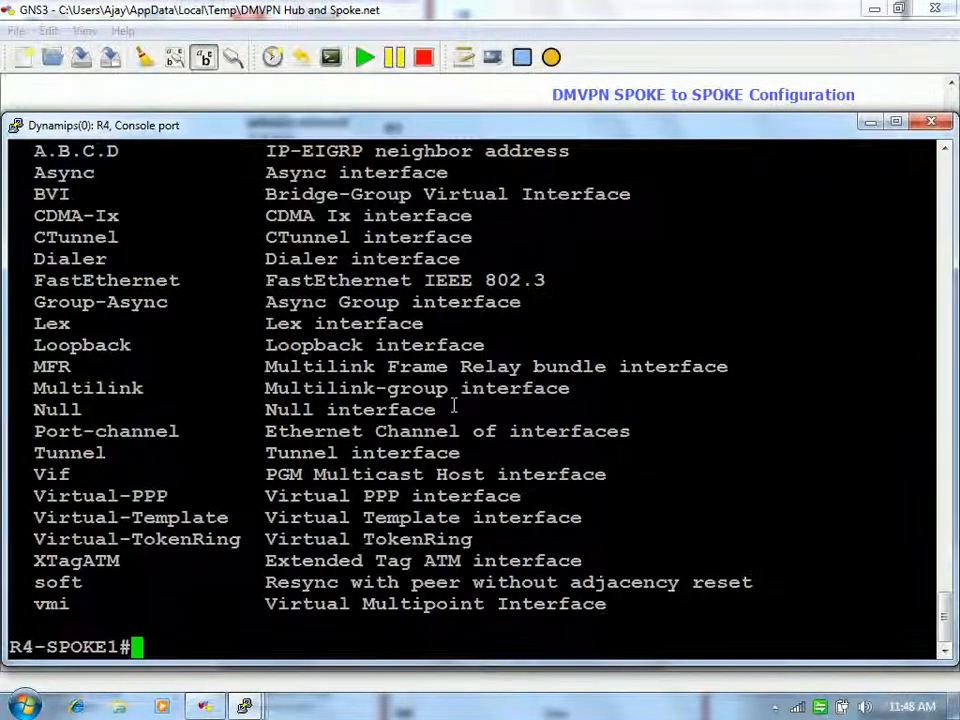
key("Return")
key("Return")
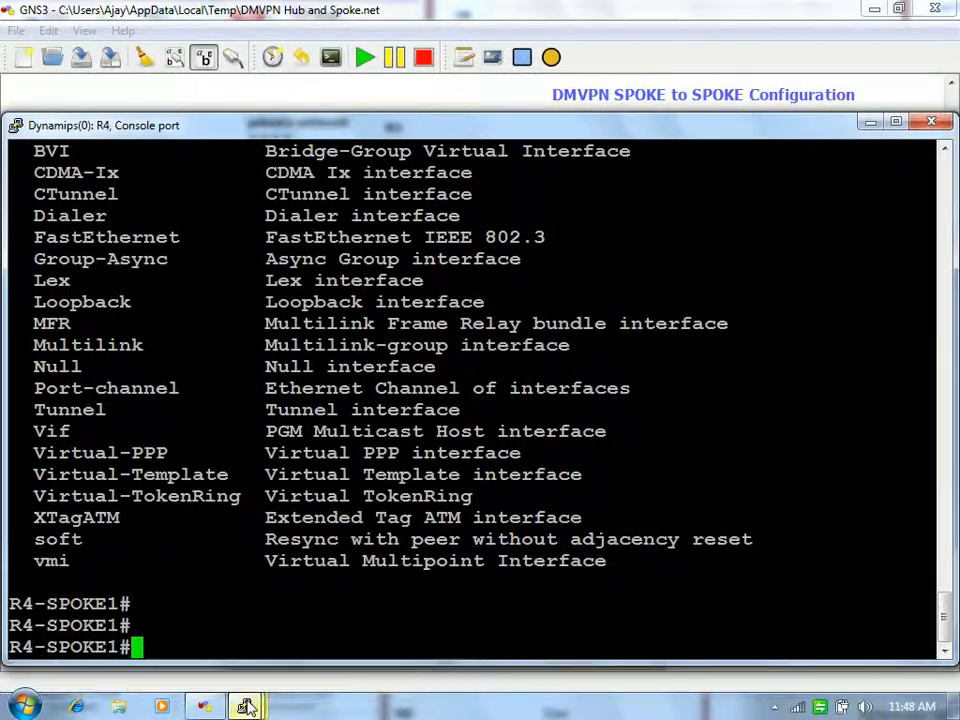
Step: Return the R3-HUB console to the privileged exec prompt with end
mouse_move(244, 706)
left_click(540, 588)
key("Return")
key("Return")
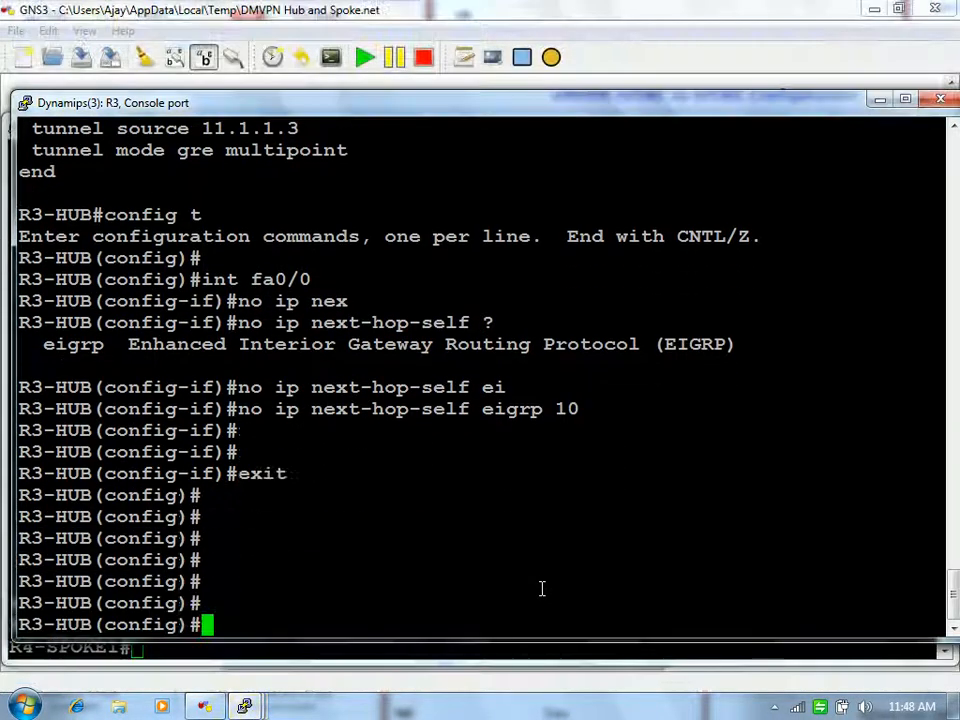
type("end")
key("Return")
Step: Clear R3-HUB's EIGRP 10 neighbors on FastEthernet0/0
type("cle")
key("Tab")
type("ip ei")
key("Tab")
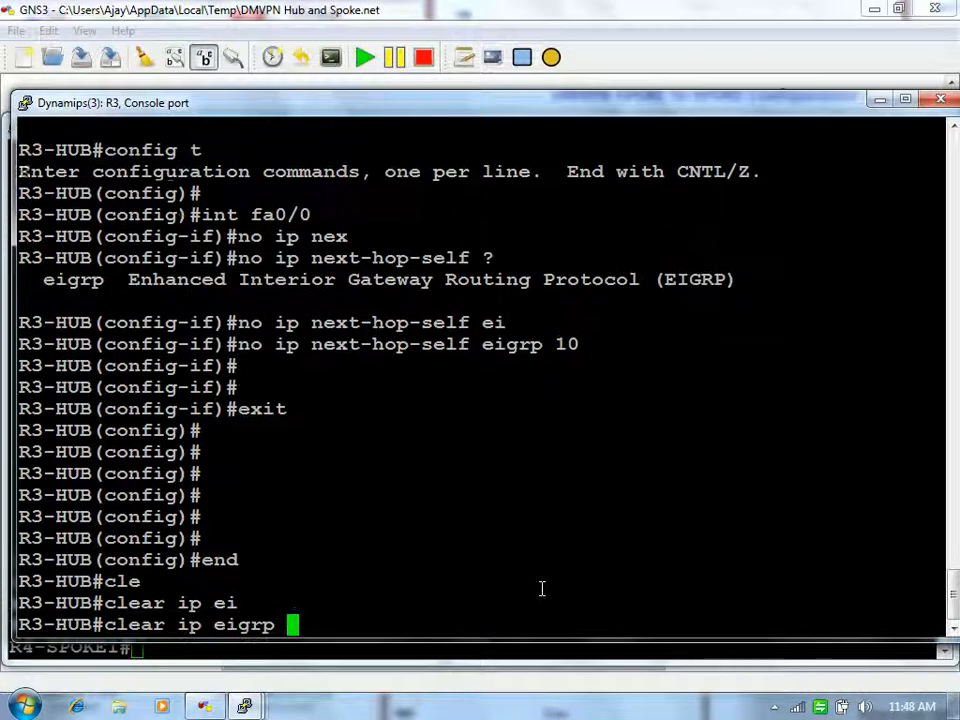
type("10 n")
type("e")
key("Tab")
type("?")
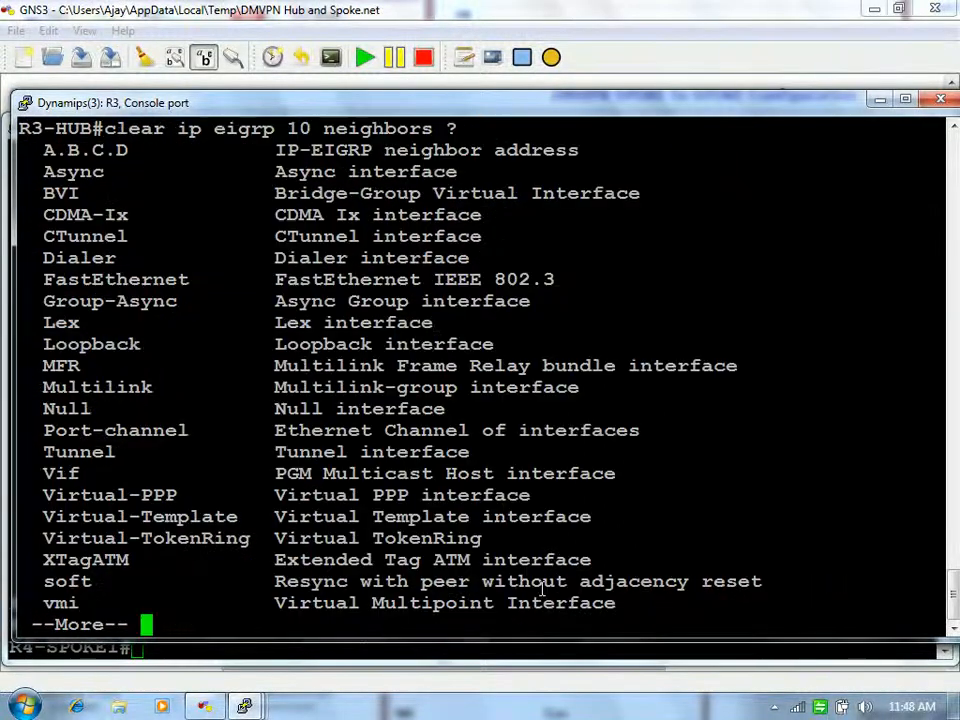
key("space")
type("fa0/0")
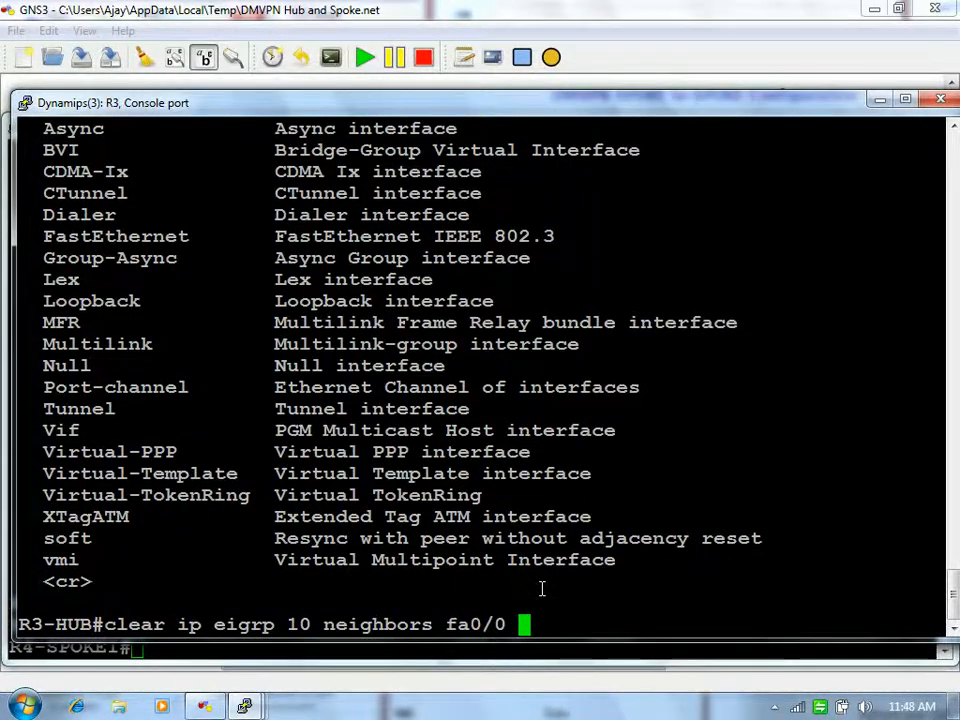
type(" ?")
key("Return")
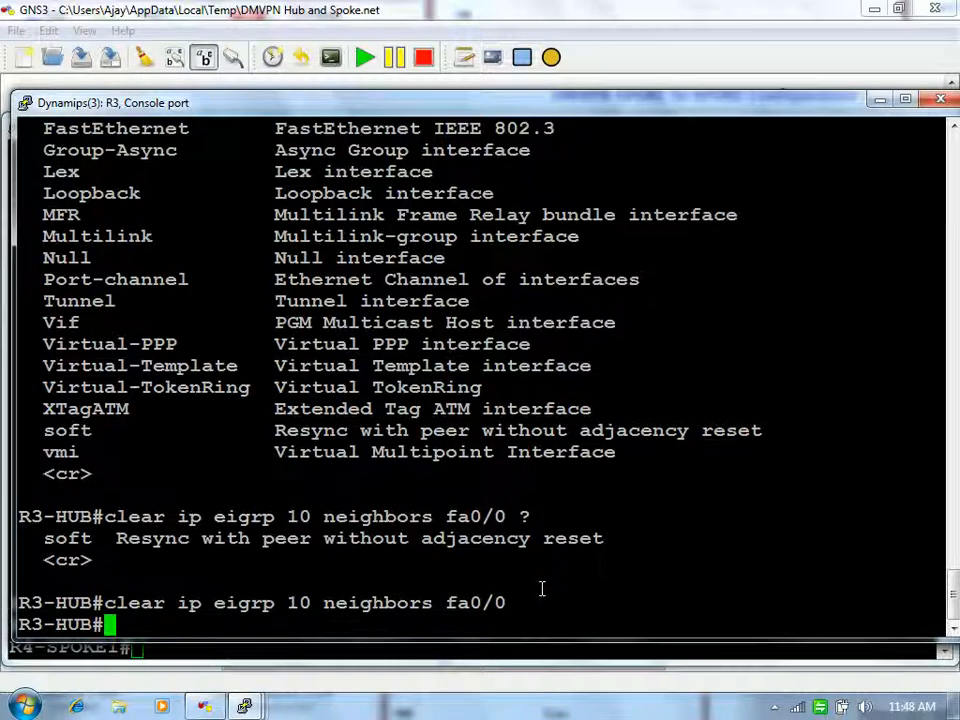
key("Return")
Step: Display the EIGRP neighbor table, rerun the fa0/0 neighbor clear, and display it again
type("sh ip n")
key("BackSpace")
type("eigrp n")
key("Tab")
type("ne")
key("Tab")
key("Return")
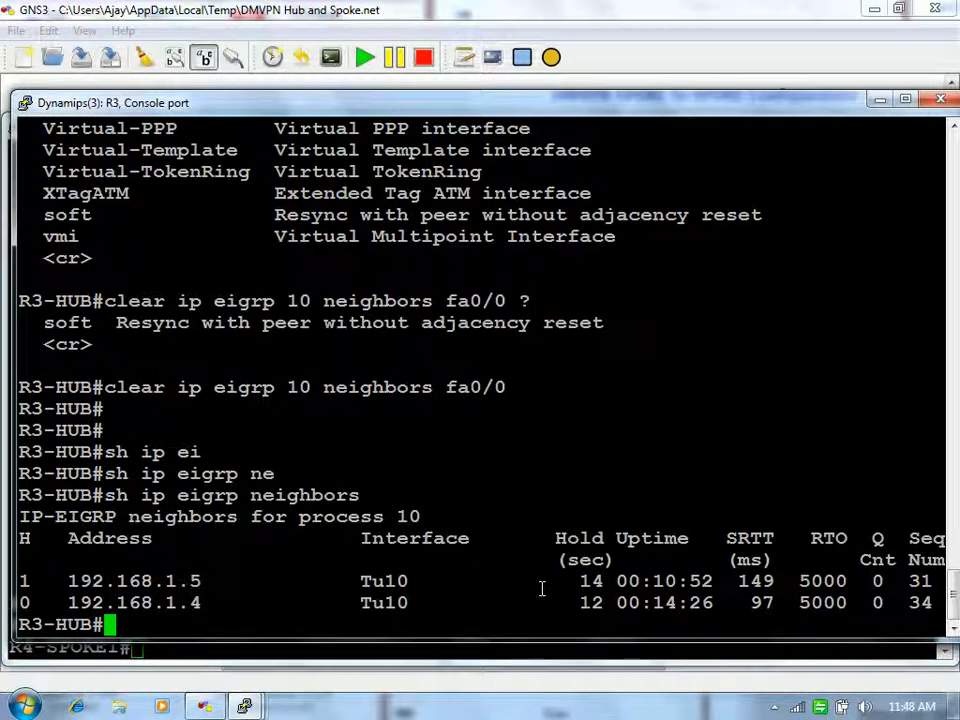
key("Return")
key("Return")
key("Return")
key("Up")
key("Up")
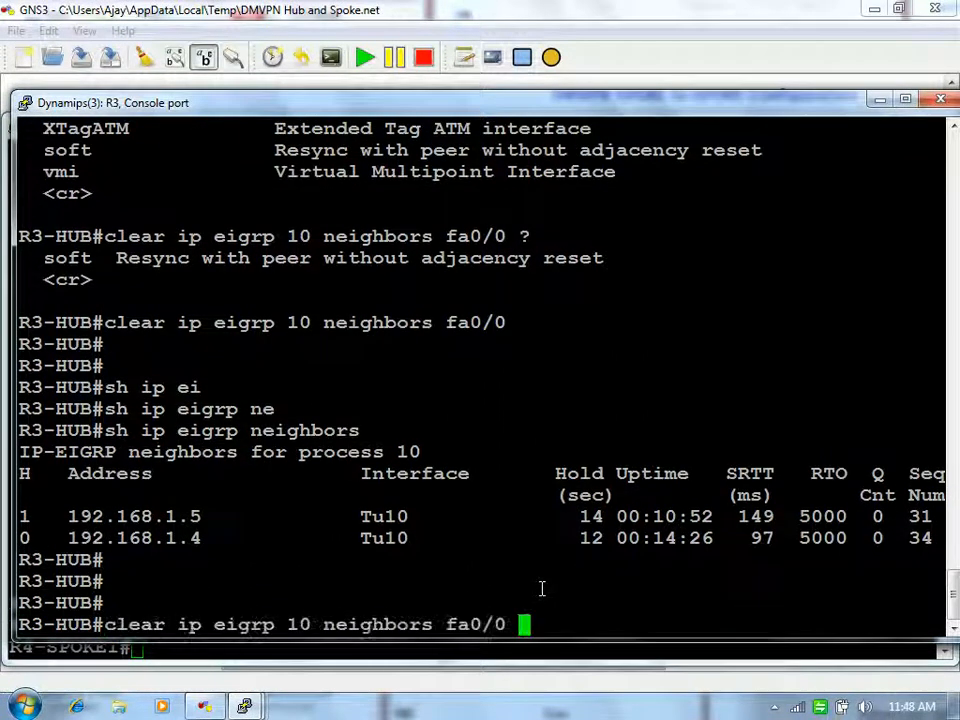
key("Return")
key("Up")
key("Up")
key("Return")
key("Return")
key("Return")
key("Return")
Step: Display the hub's routing table showing 4.4.4.4 via 192.168.1.4 and 5.5.5.5 via 192.168.1.5
type("sh ip ei")
key("Tab")
type("ne")
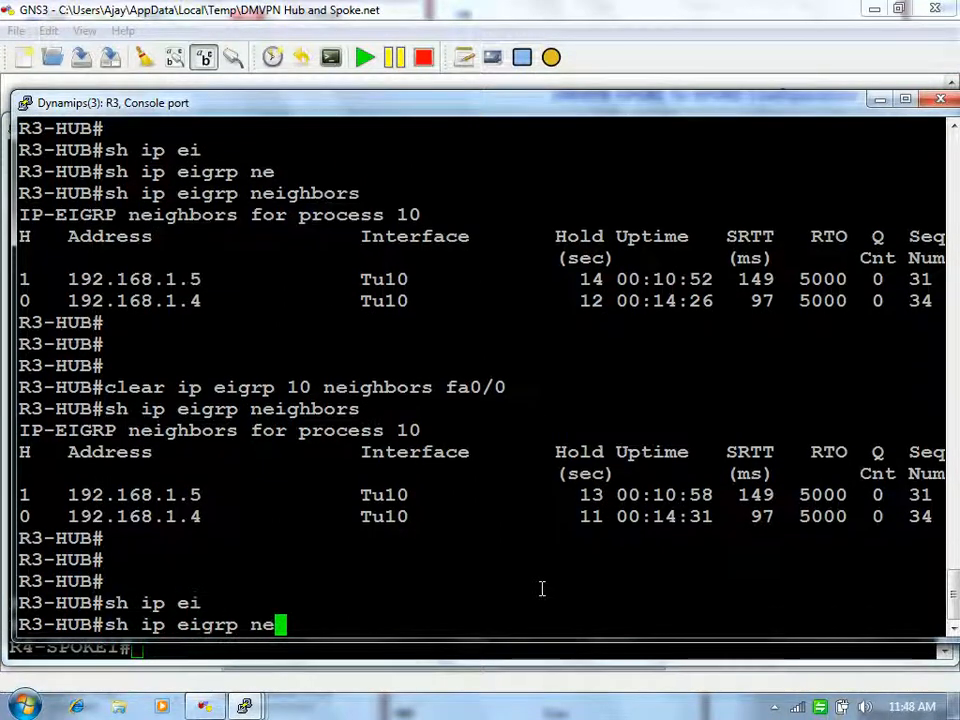
key("Tab")
key("ctrl+u")
type("sh ip route")
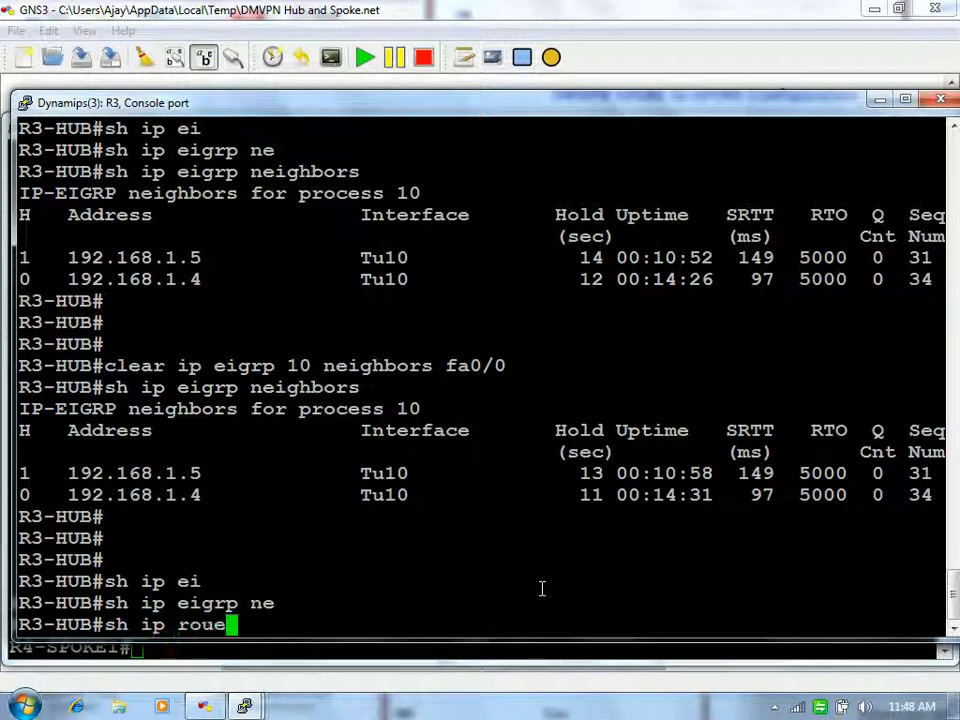
key("Tab")
key("Return")
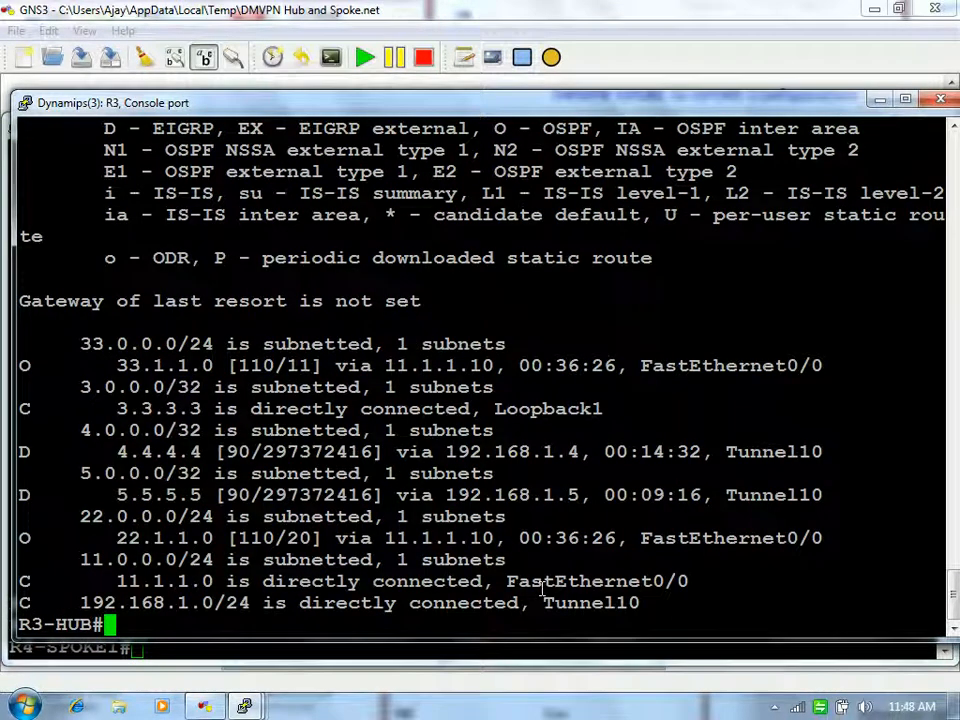
key("Return")
key("Return")
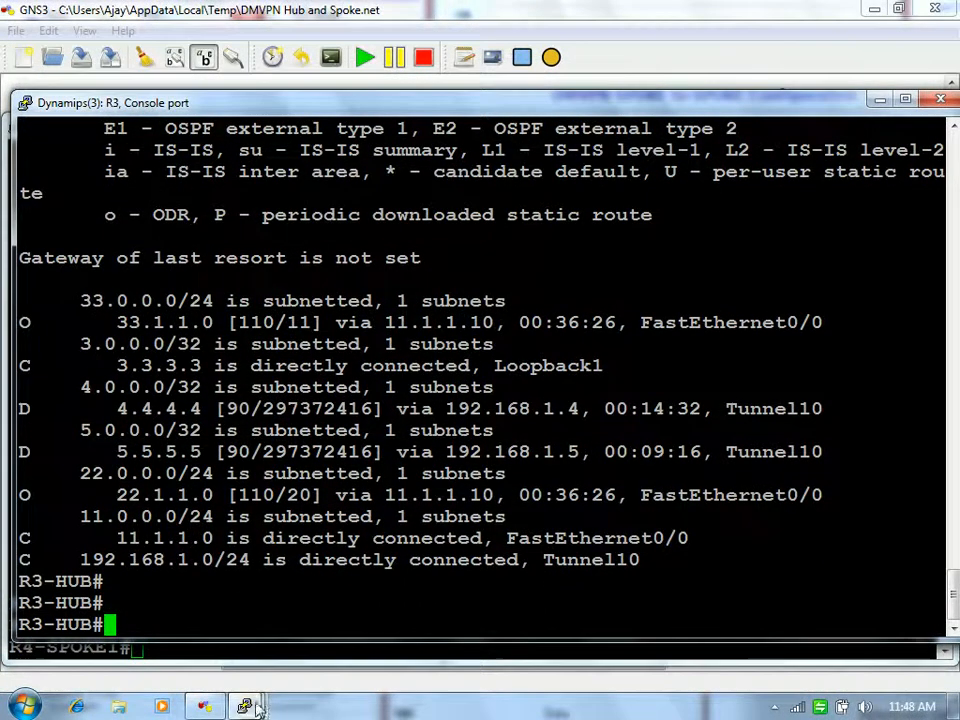
mouse_move(250, 707)
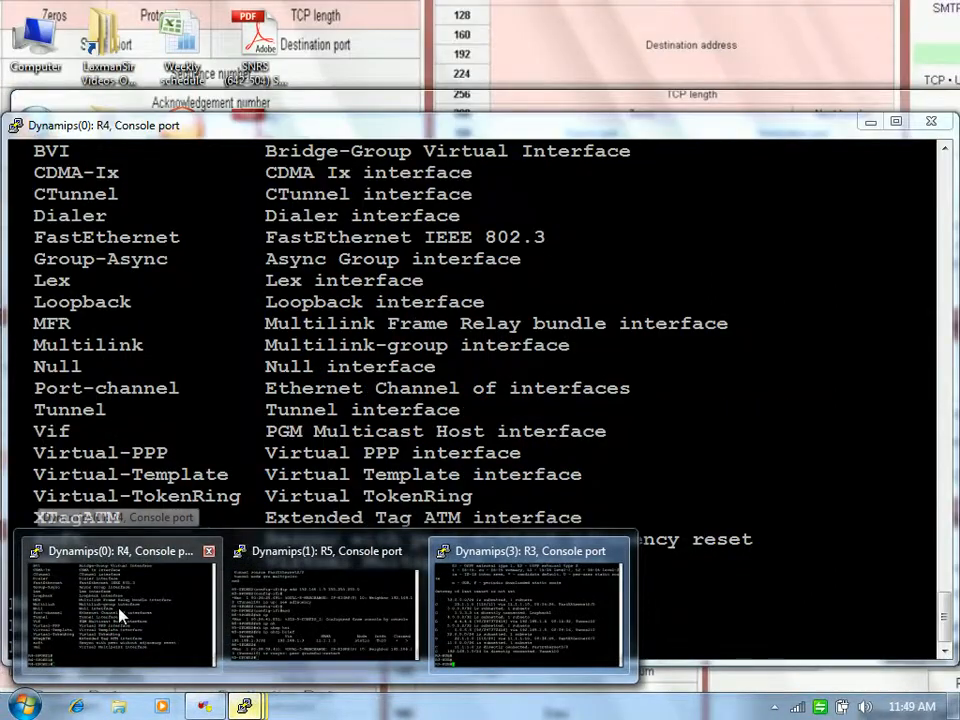
Step: On R4-SPOKE1, display the routing table and the NHRP brief table
left_click(118, 614)
key("Return")
key("Return")
key("Return")
type("sh ip route")
key("Return")
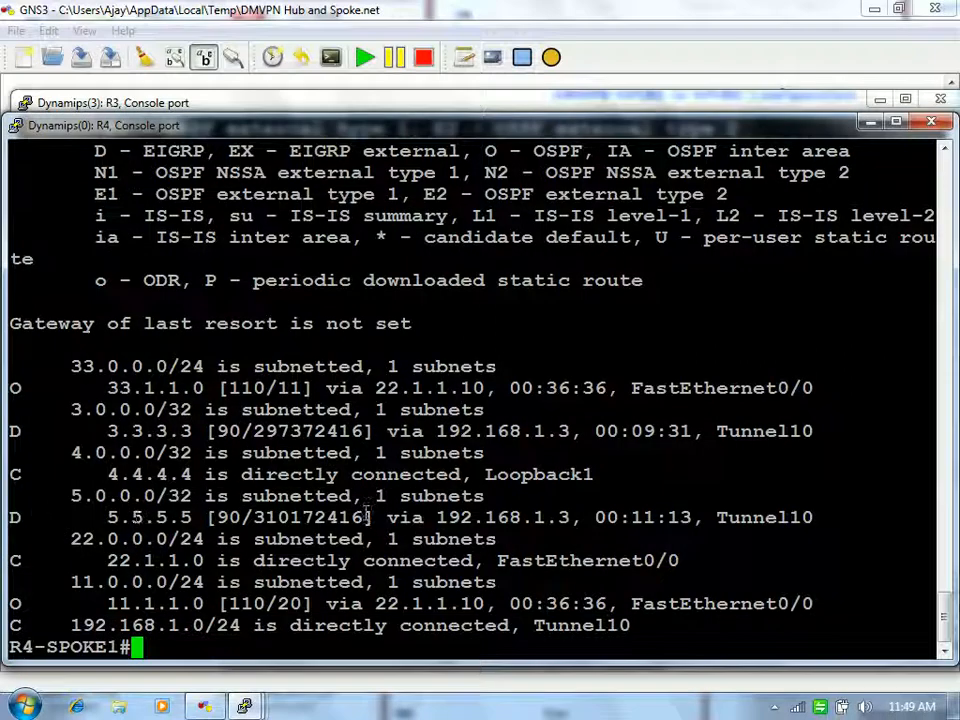
type("sh ip")
key("BackSpace")
key("BackSpace")
key("BackSpace")
key("BackSpace")
key("BackSpace")
key("BackSpace")
type("sh ip nh")
key("Tab")
type("bri")
key("Tab")
key("Return")
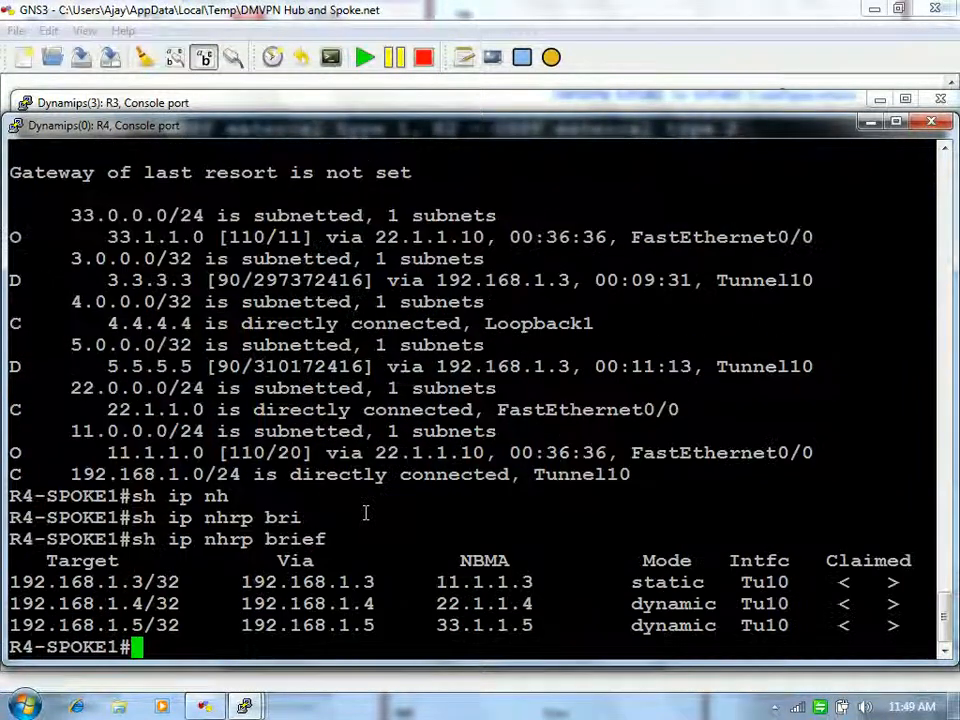
key("Return")
Step: Clear the dynamic NHRP entry for 192.168.1.4 on R4-SPOKE1
type("cle")
key("Tab")
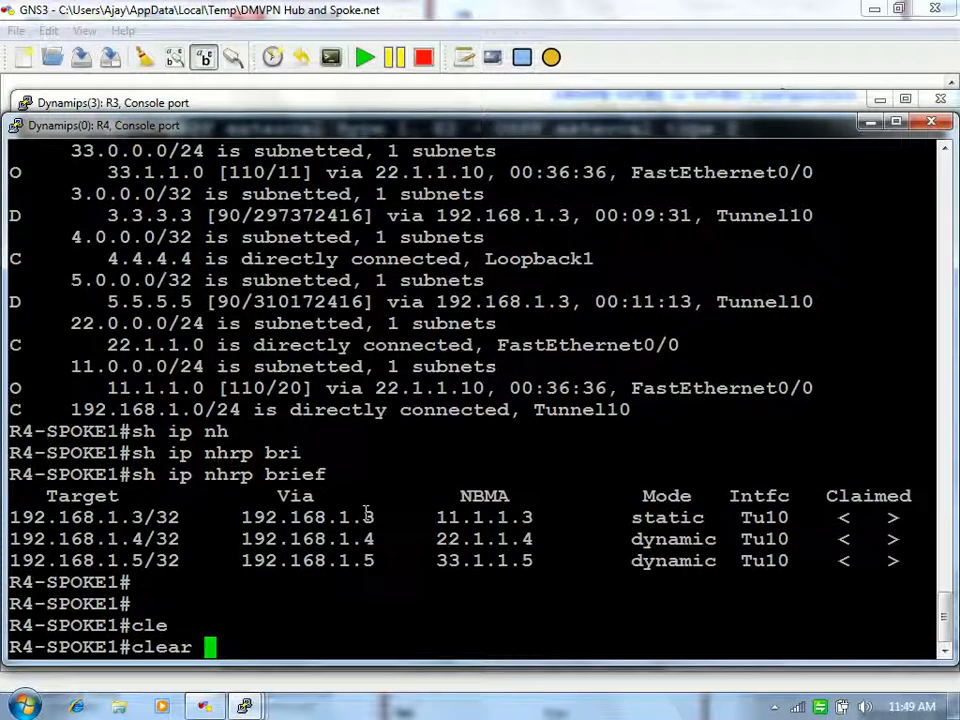
type("ip nh")
key("Tab")
type("?")
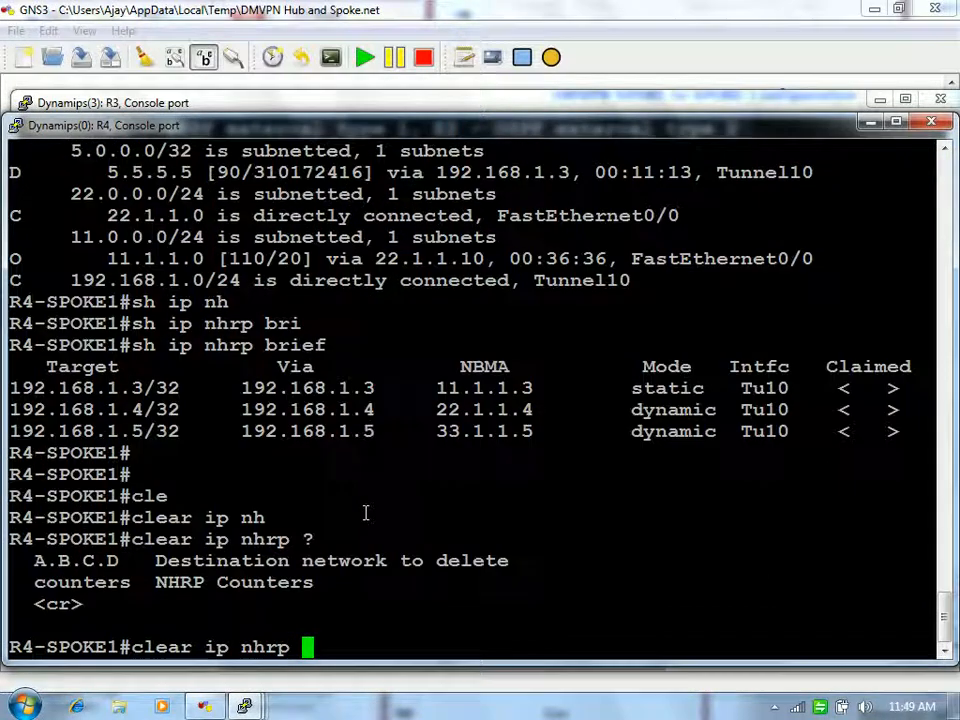
left_click_drag(632, 409, 714, 431)
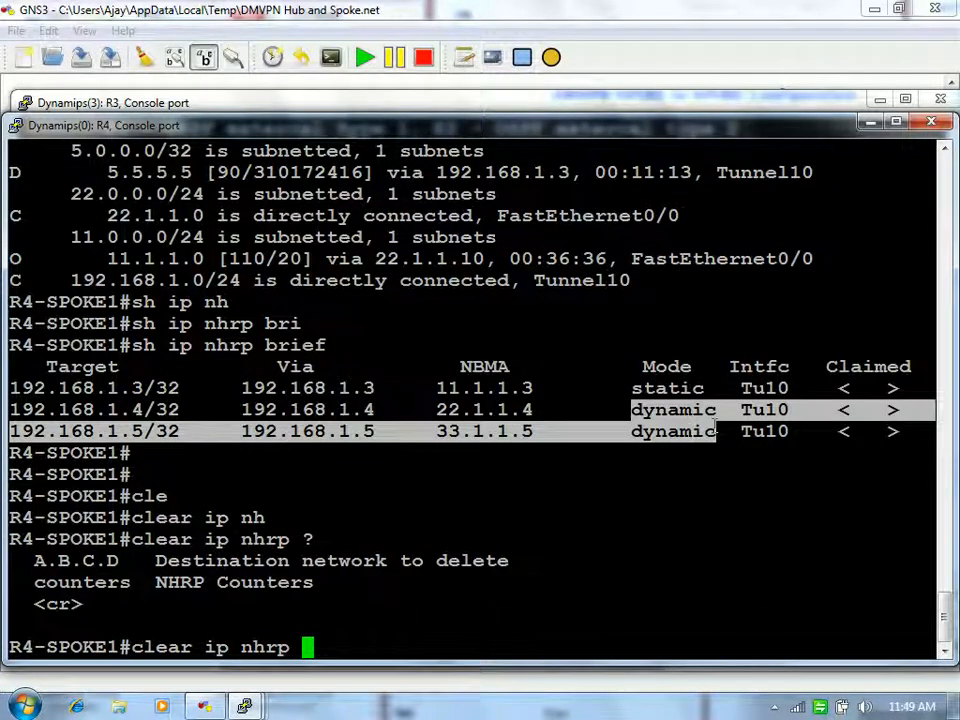
left_click(603, 458)
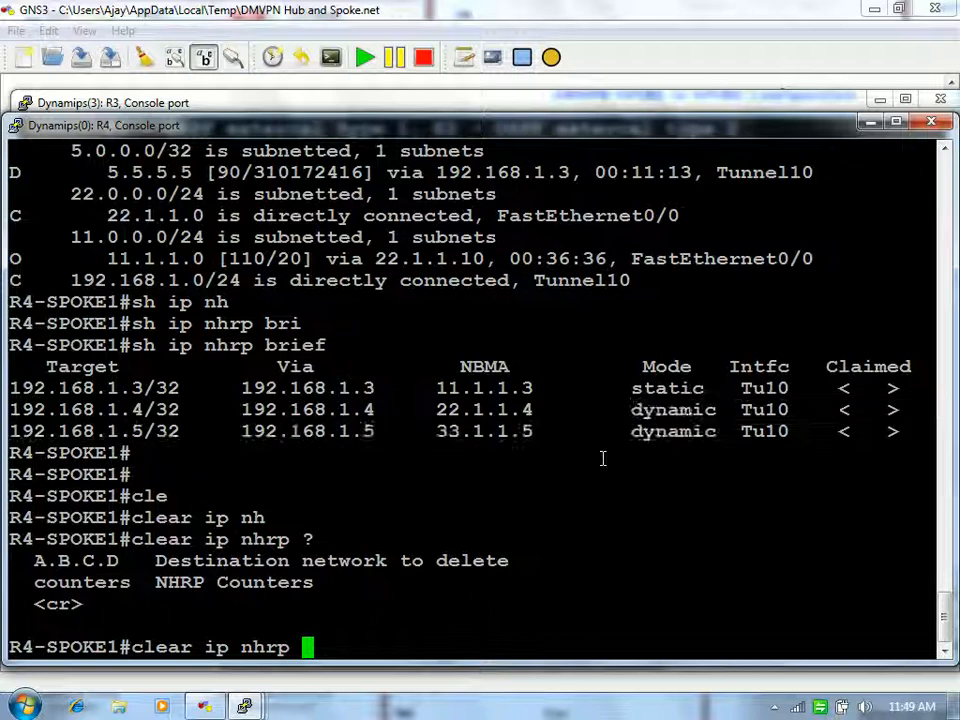
type("192.168.")
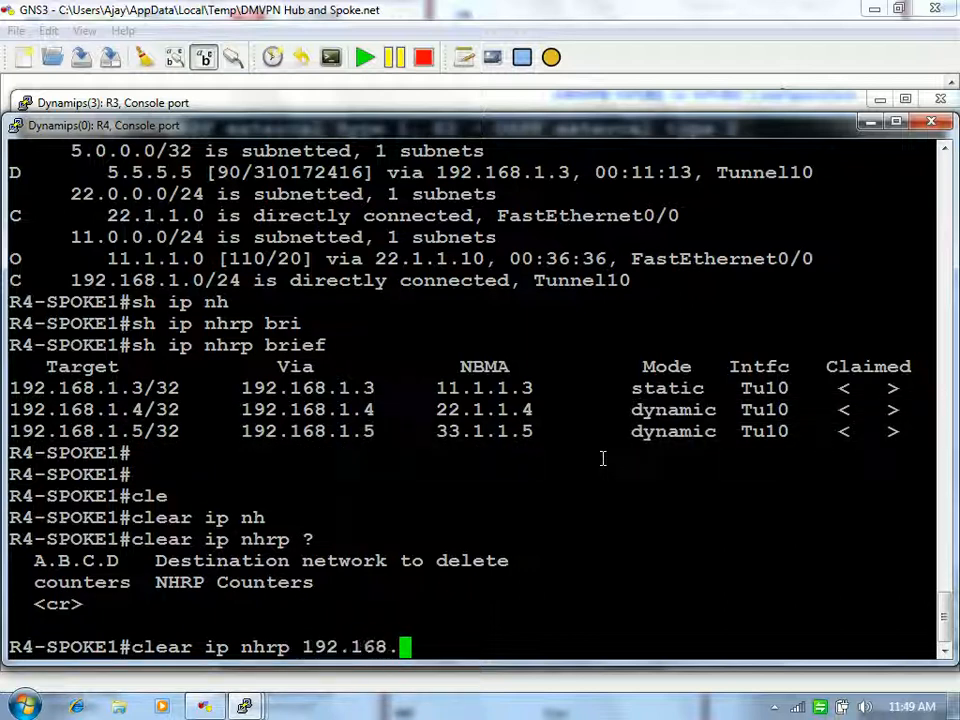
type("1.3")
key("BackSpace")
type("4")
key("Return")
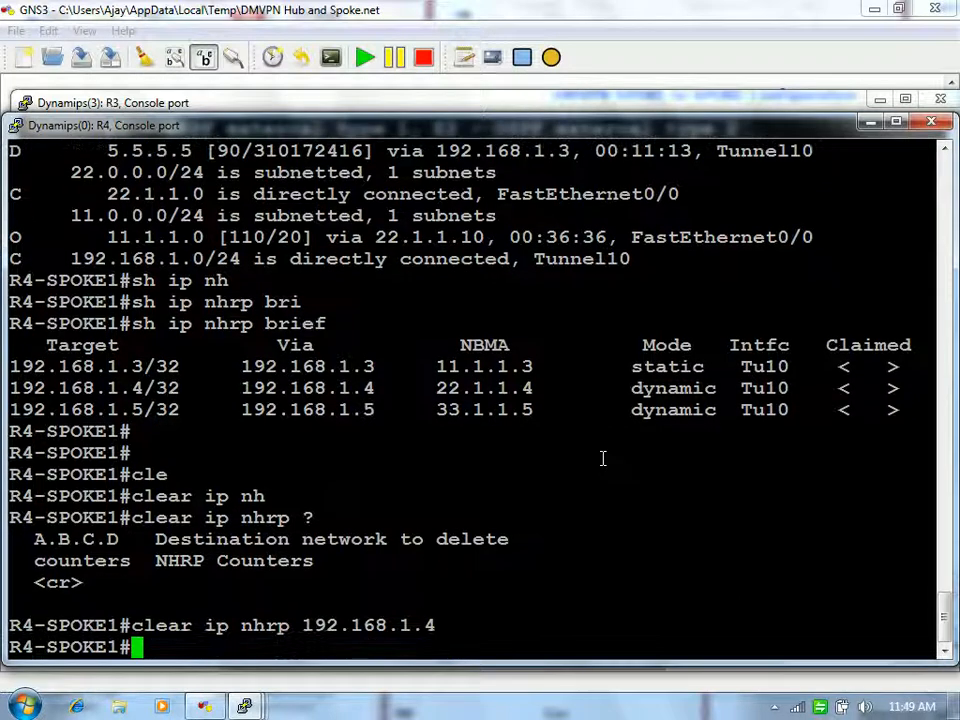
Step: Clear the dynamic NHRP entry for 192.168.1.5 as well
type("sh ip nhrp brief")
key("Up")
key("BackSpace")
type("5")
key("Return")
key("Return")
key("Return")
Step: Confirm the NHRP brief table lists only the static hub entry 192.168.1.3
type("sh ip nh")
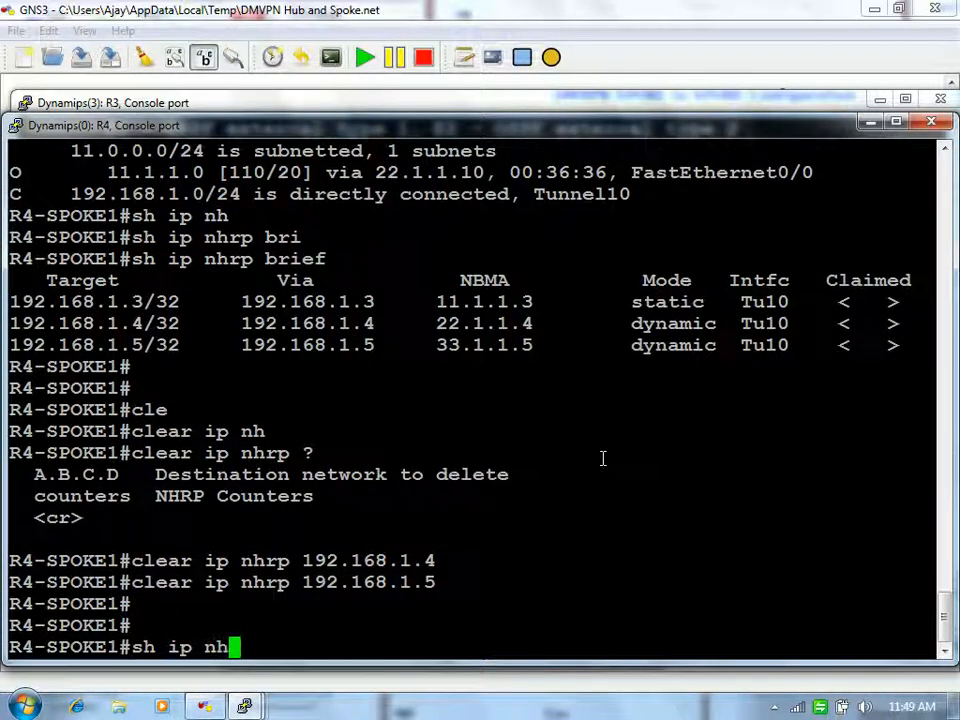
key("Tab")
type("br")
key("Tab")
key("Return")
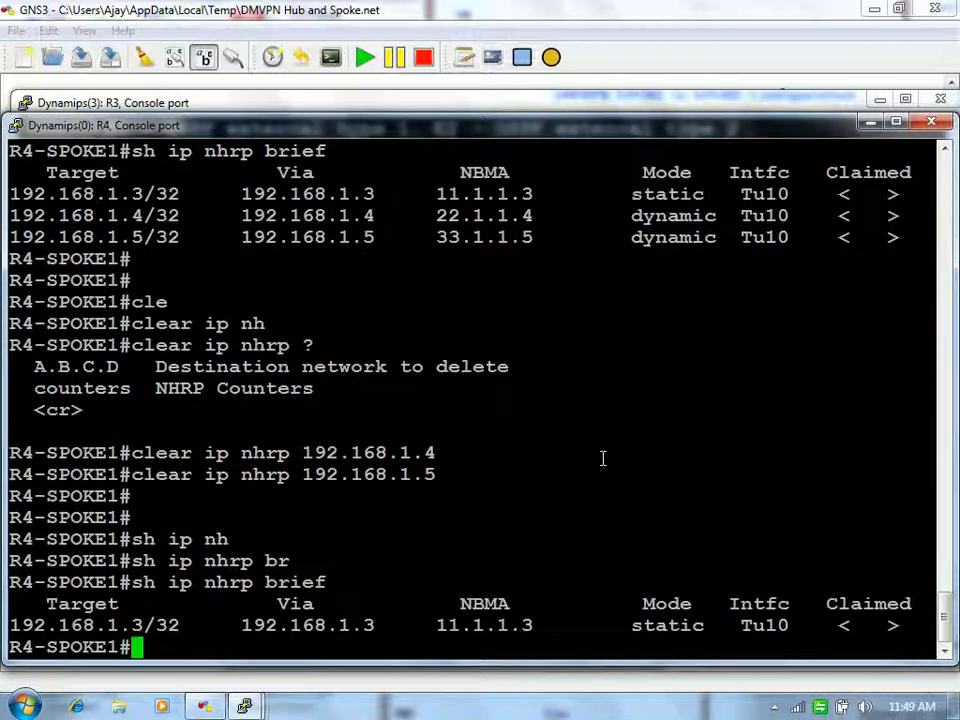
key("Return")
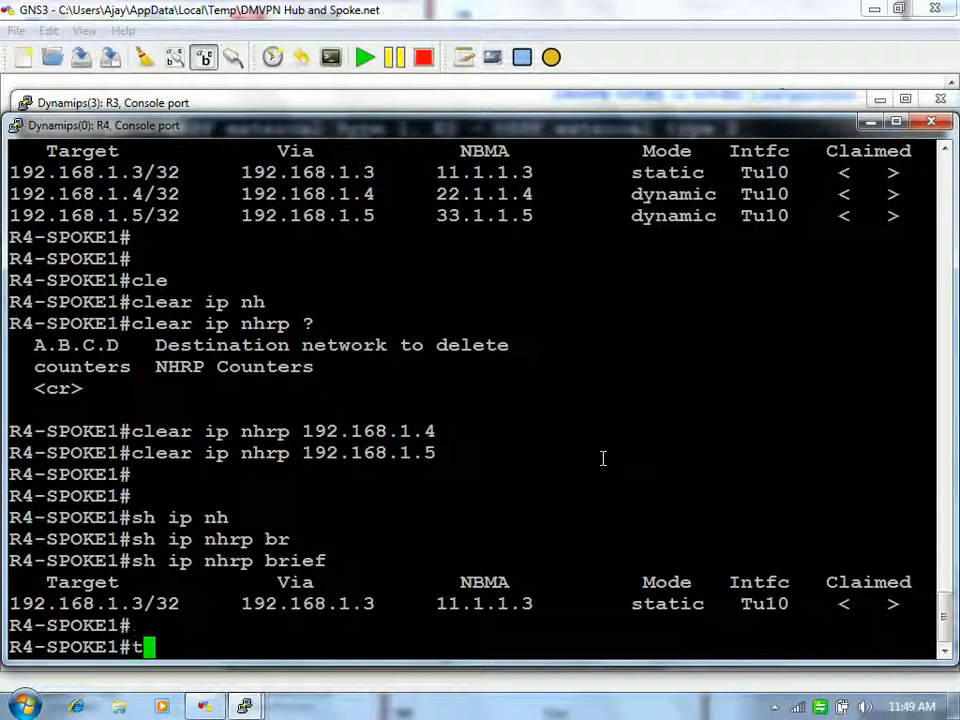
type("ping 5.5")
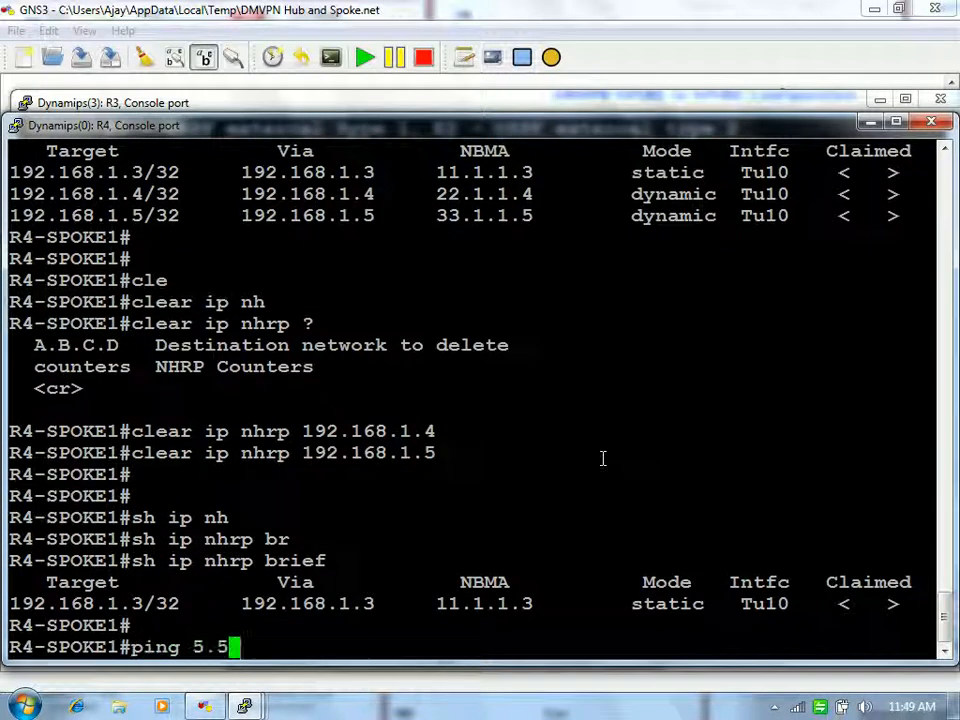
type(".5.5")
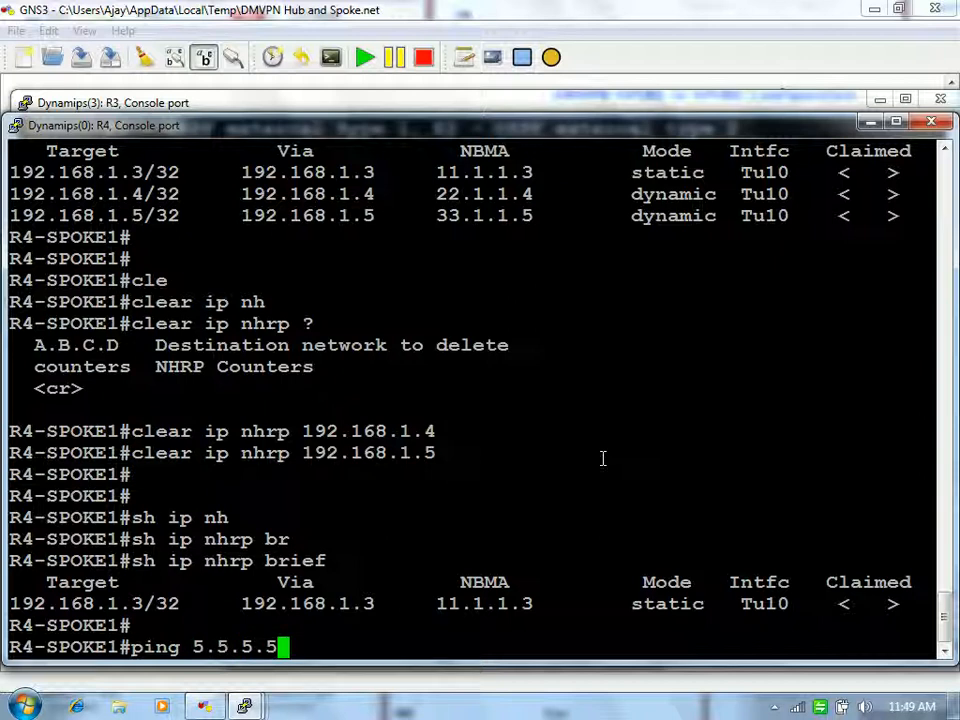
Step: Ping 5.5.5.5 from R4-SPOKE1 with 100 percent success and check the NHRP brief table
key("Return")
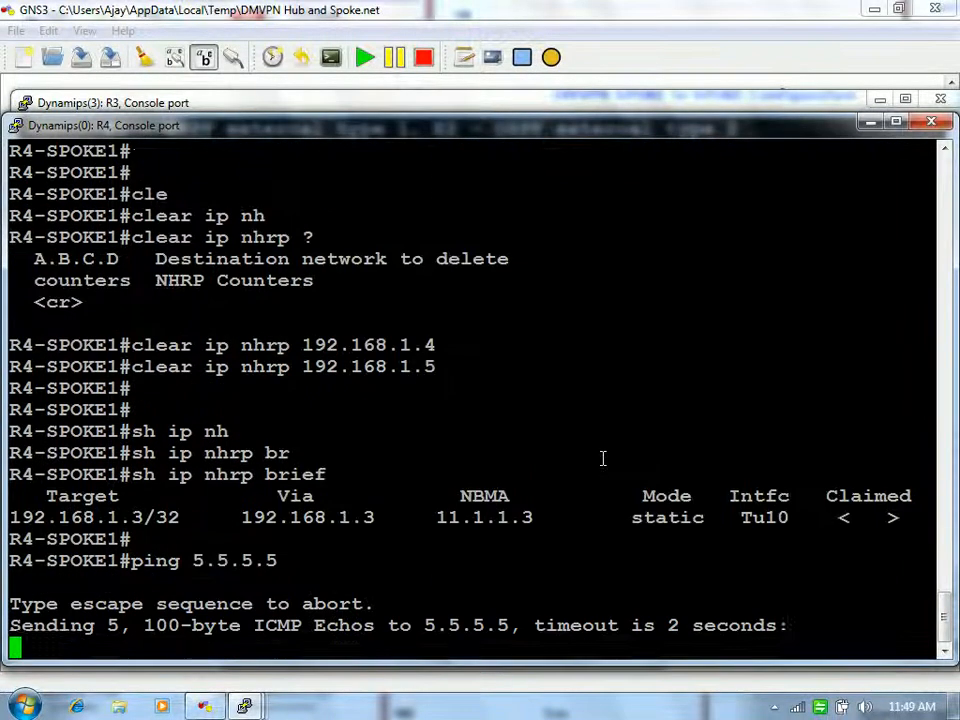
type("sh ip")
type("nh")
key("Tab")
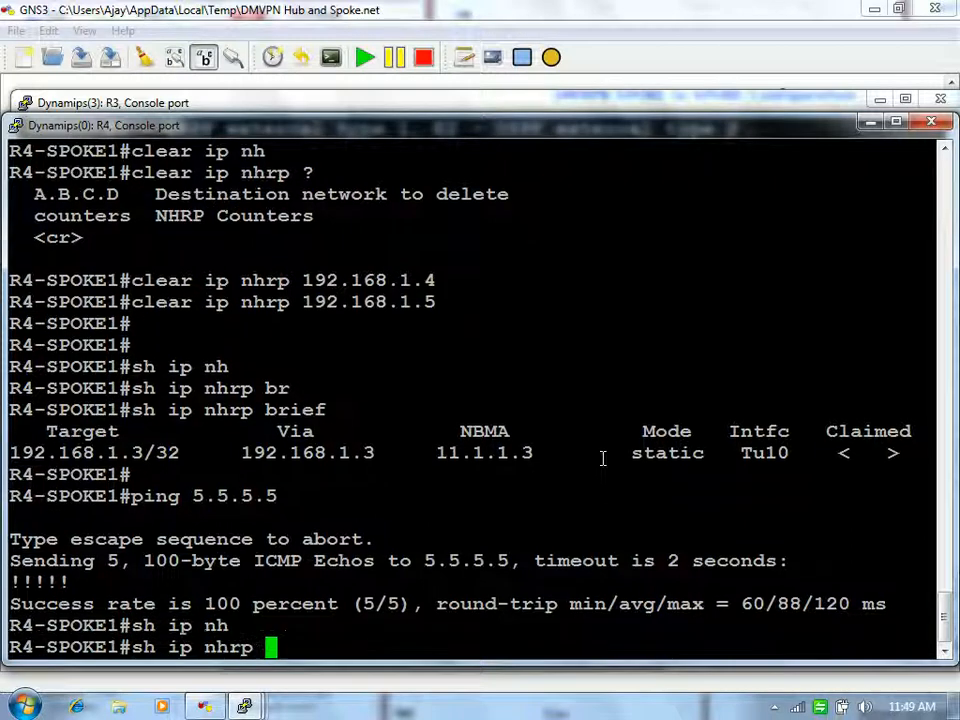
type("br")
key("Tab")
key("Return")
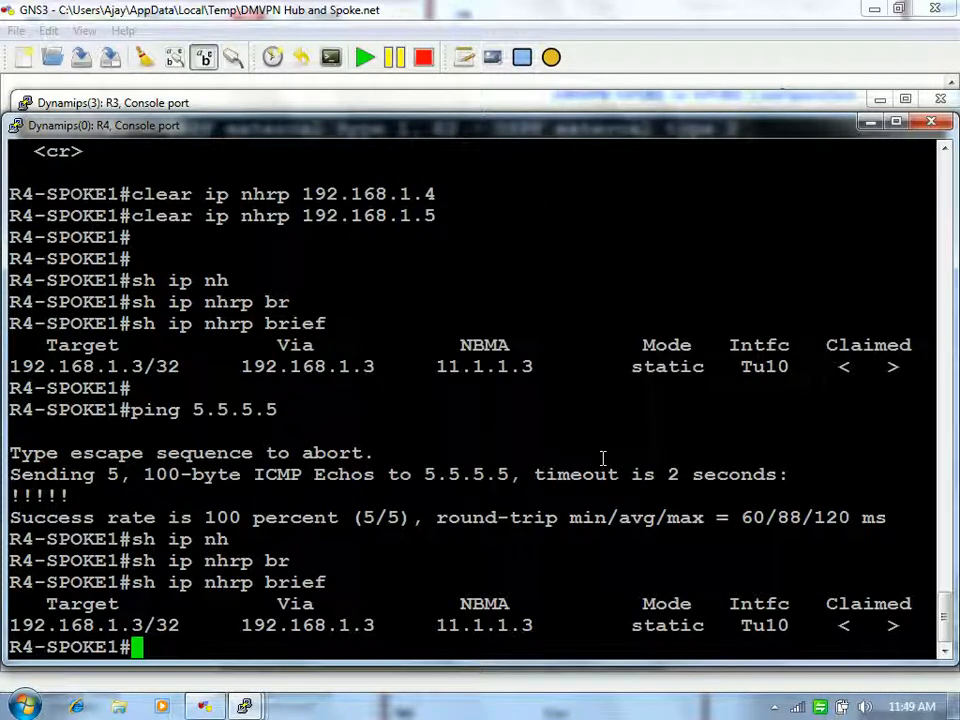
key("Up")
key("Return")
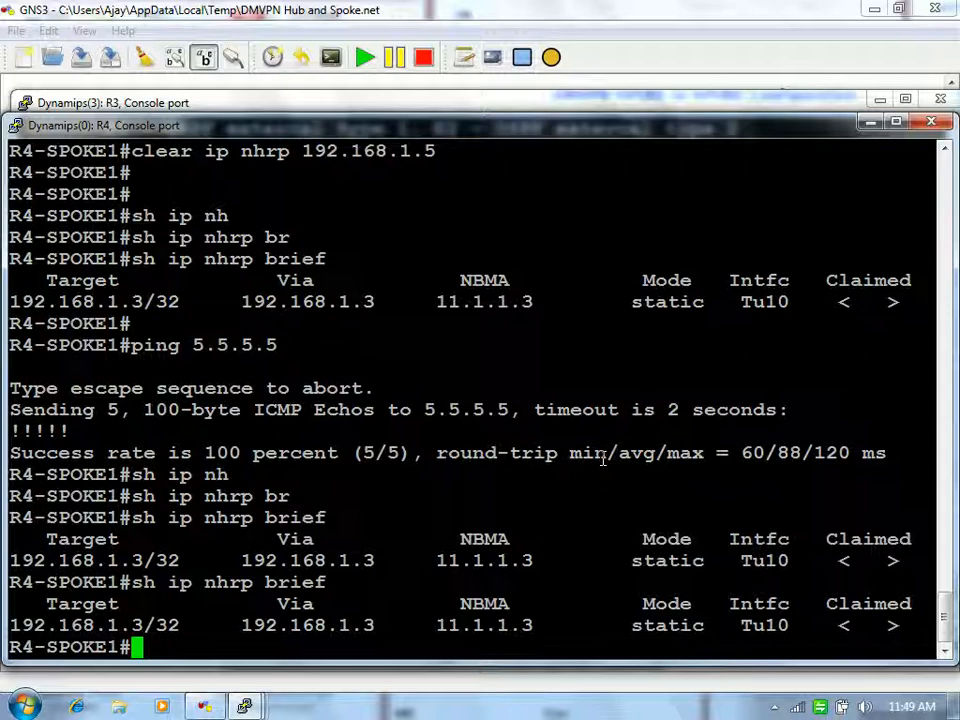
Step: Display the spoke's routing table and its Tunnel10 running configuration
type("sh")
key("BackSpace")
key("BackSpace")
type("sh ip ")
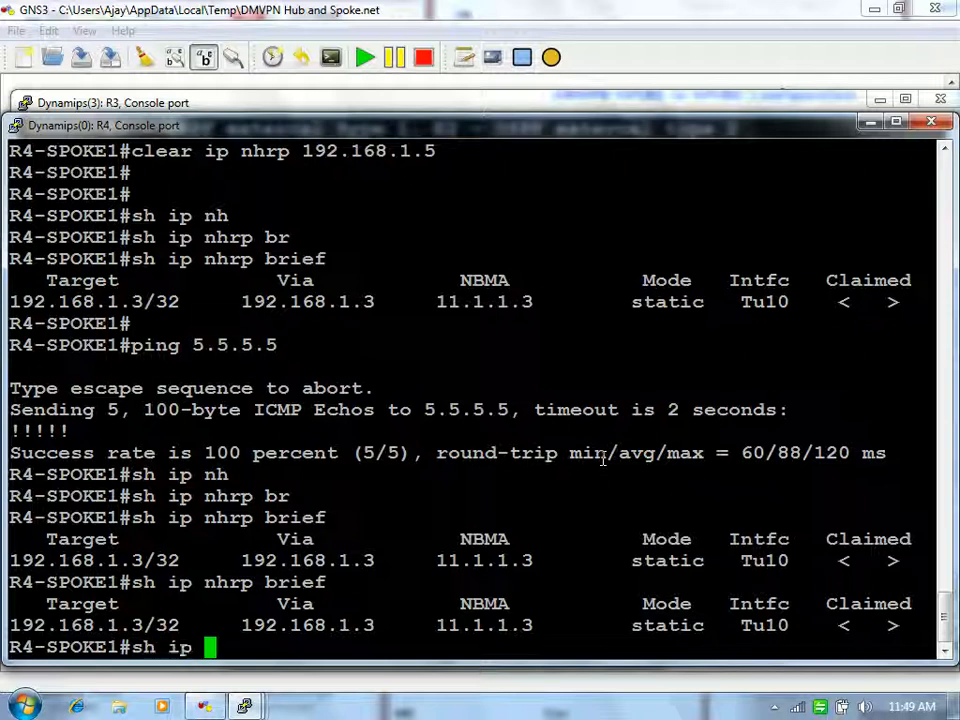
type("rout")
key("Return")
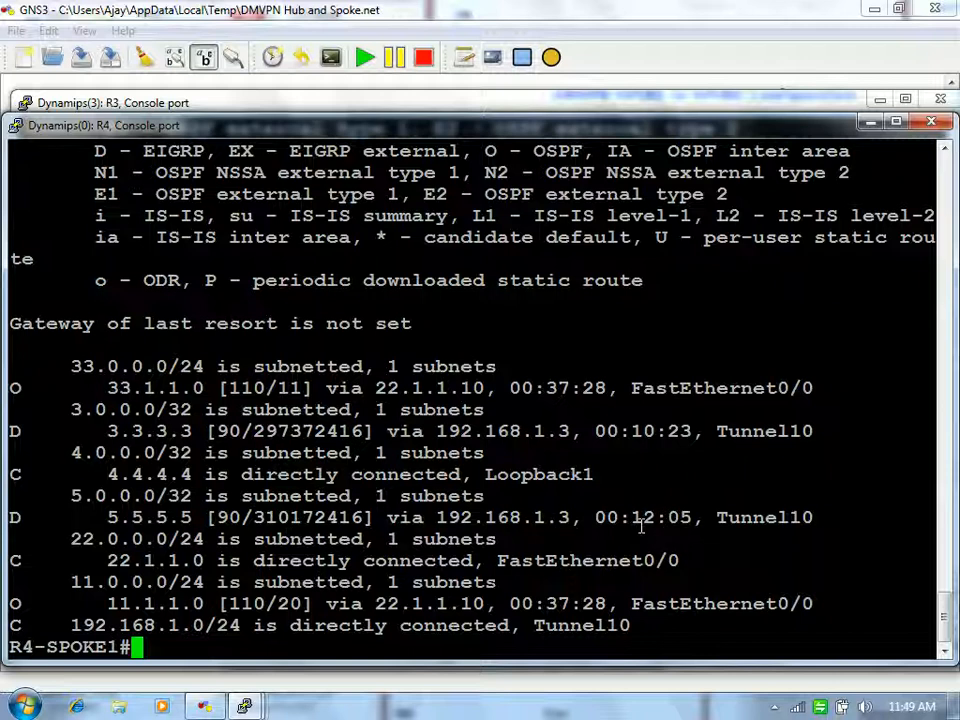
type("sh run int ")
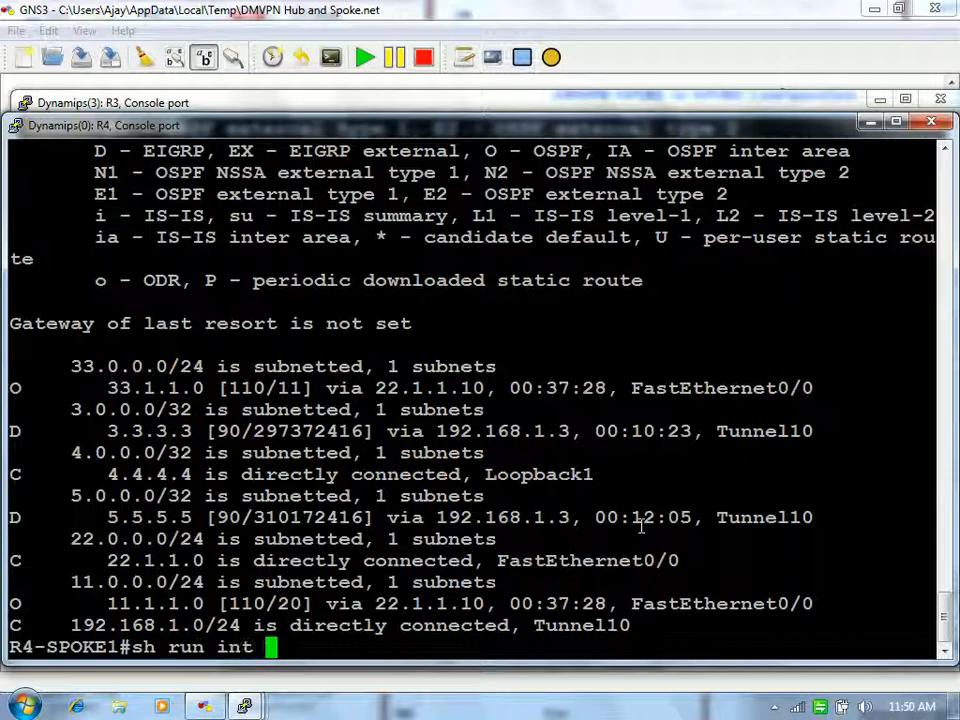
type("tun 10")
key("Return")
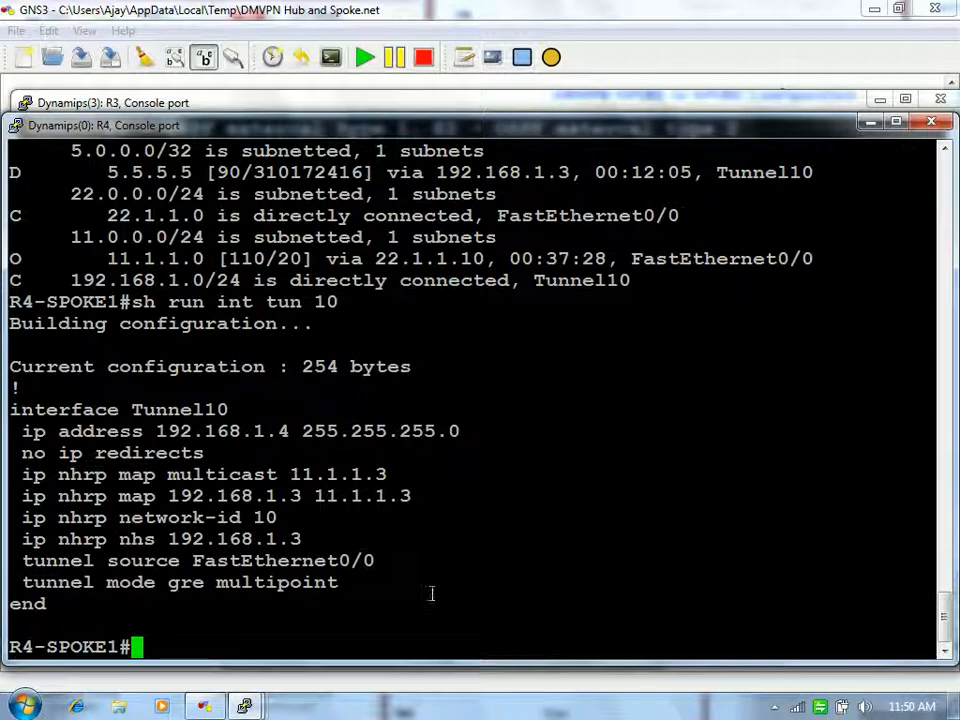
Step: Show the NHRP brief table again, listing only the static hub entry 192.168.1.3
type("sh ip ei")
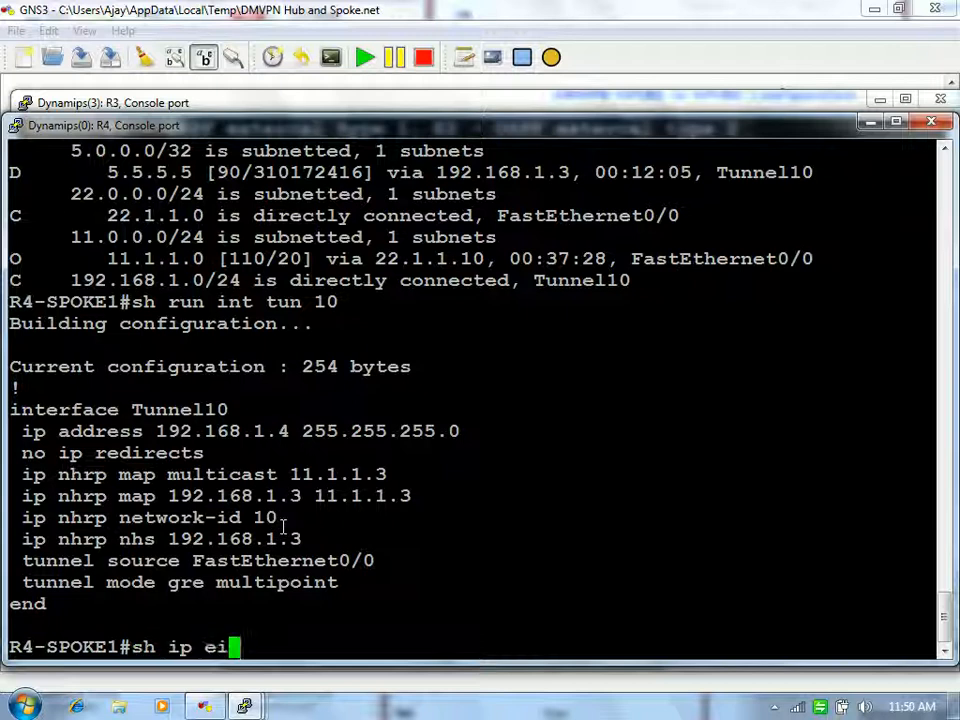
key("BackSpace")
key("BackSpace")
key("BackSpace")
key("BackSpace")
key("BackSpace")
key("BackSpace")
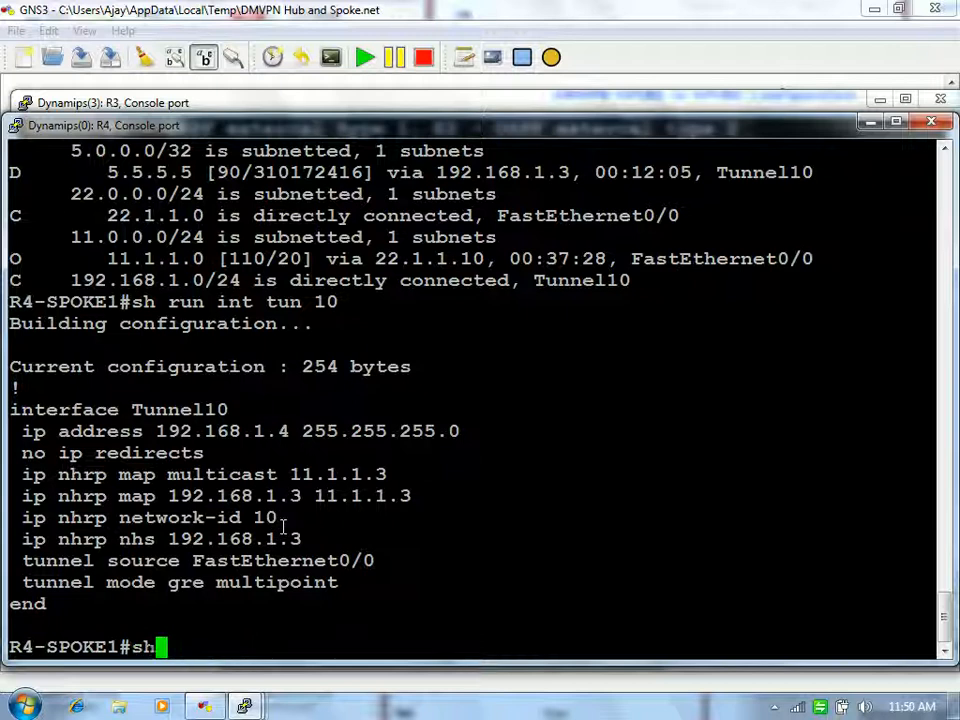
type("ip nh")
key("Tab")
type("bri")
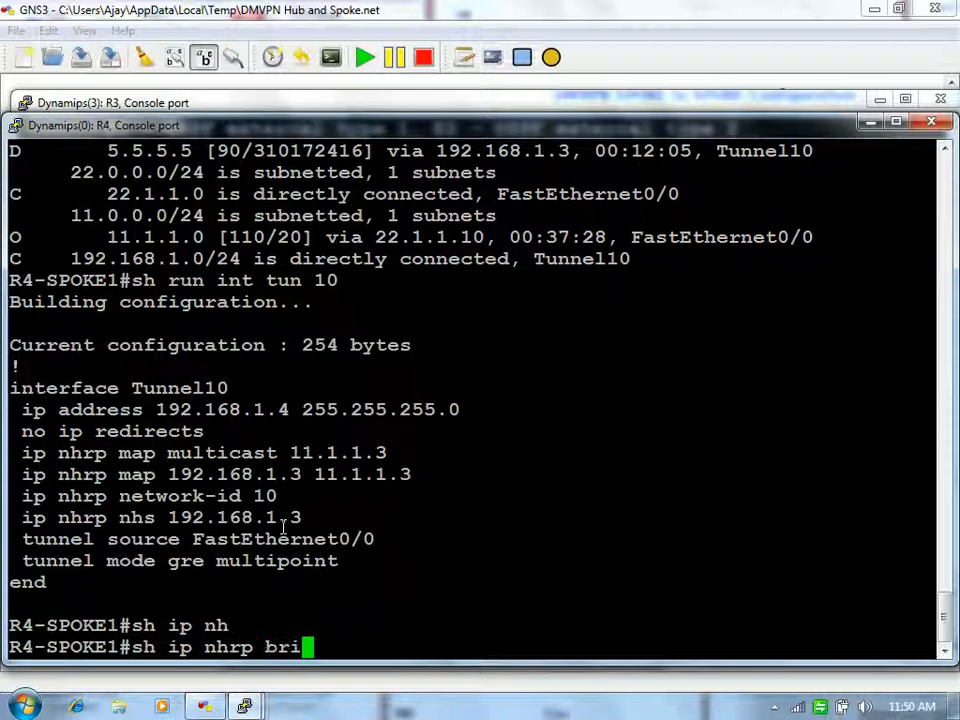
key("Tab")
key("Return")
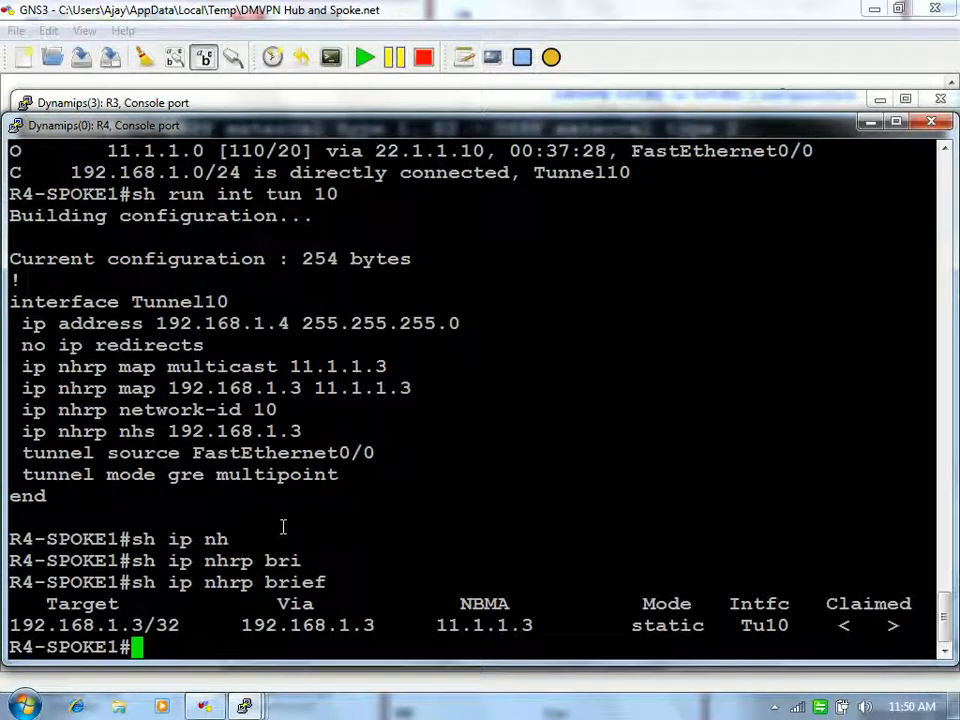
Step: On R3-HUB, show the NHRP brief table with dynamic entries for 192.168.1.4 and 192.168.1.5
mouse_move(245, 706)
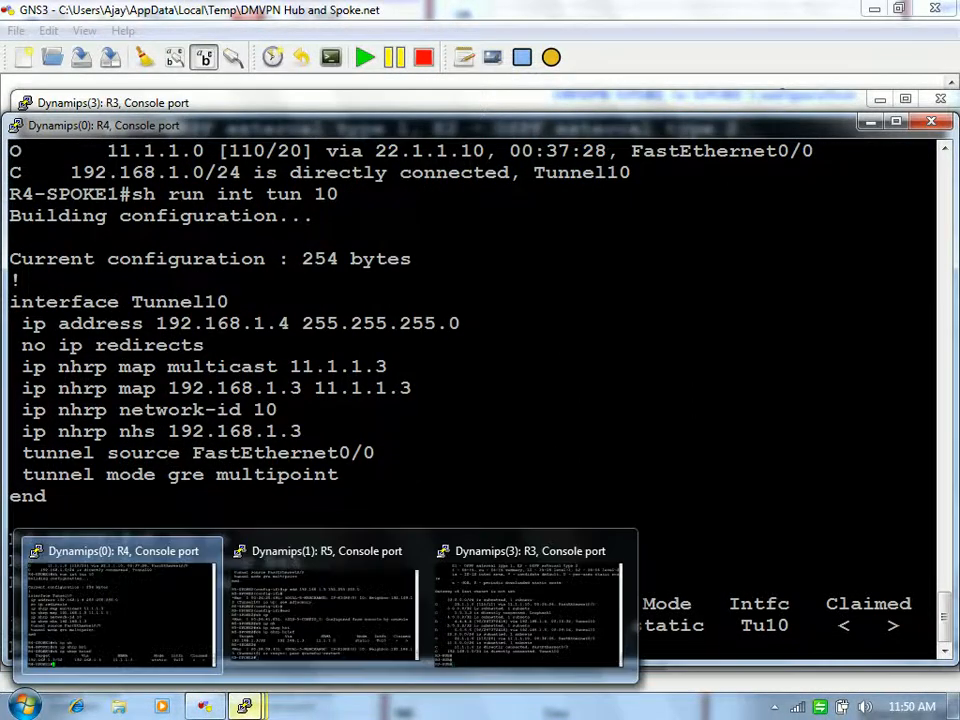
left_click(467, 636)
type("sh ip ")
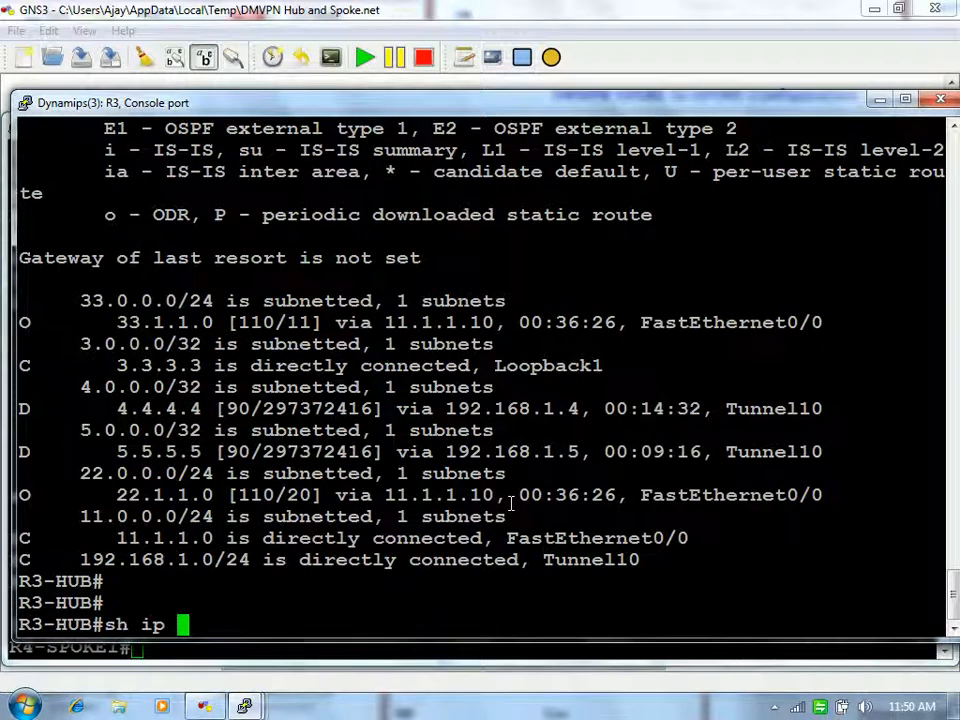
type("nh")
key("Tab")
type("bri")
key("Tab")
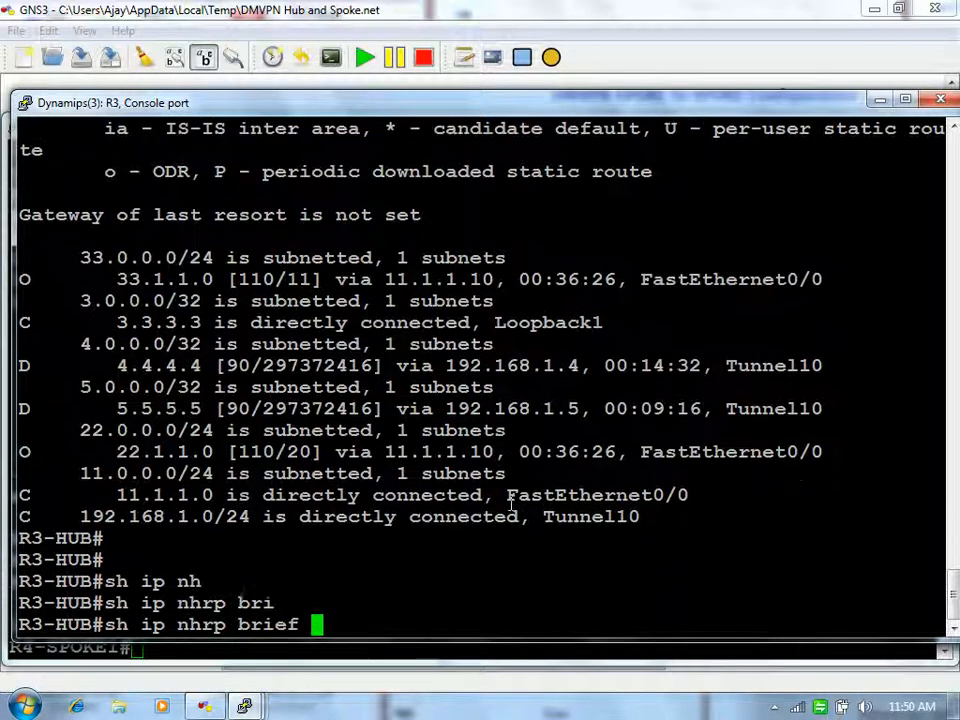
key("Return")
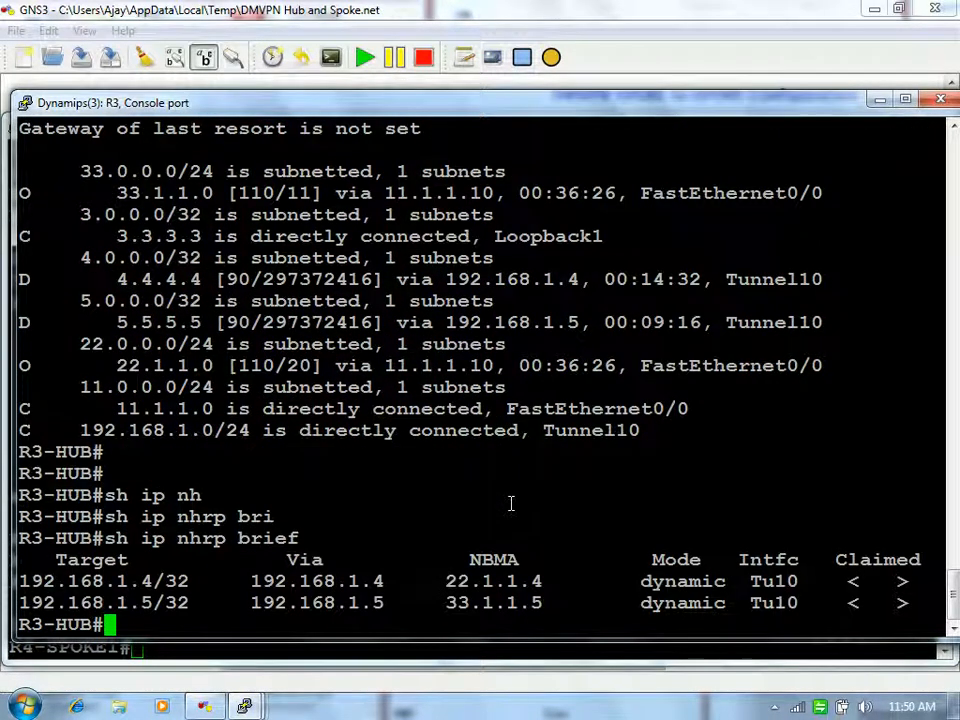
key("Return")
key("Return")
Step: Display the hub's Tunnel10 running configuration
type("sh run i")
key("BackSpace")
key("BackSpace")
type("n int t")
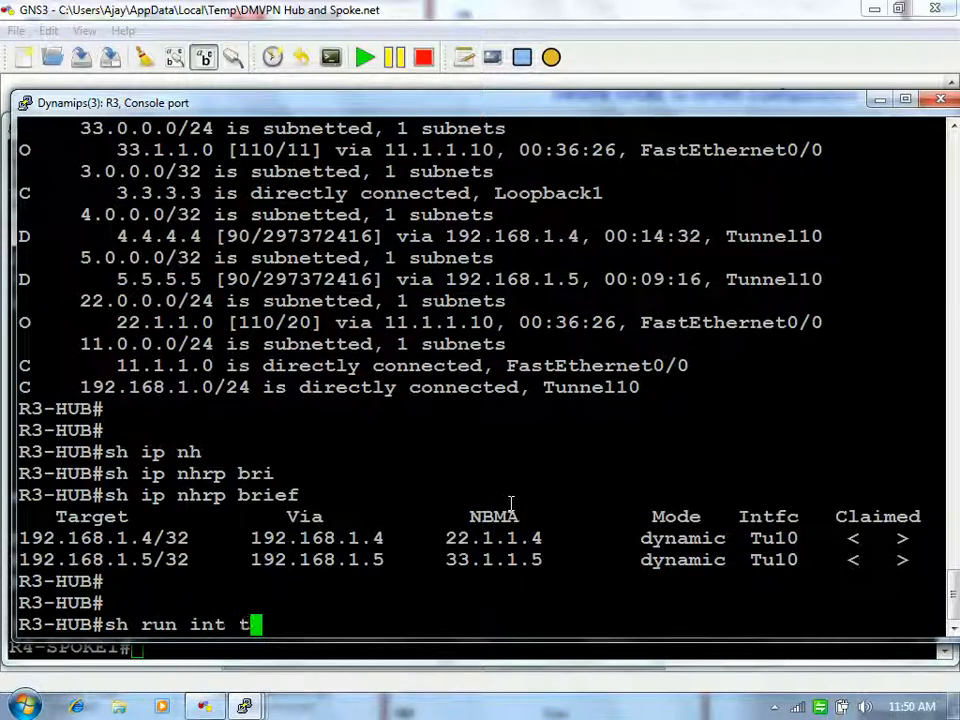
type("un 10")
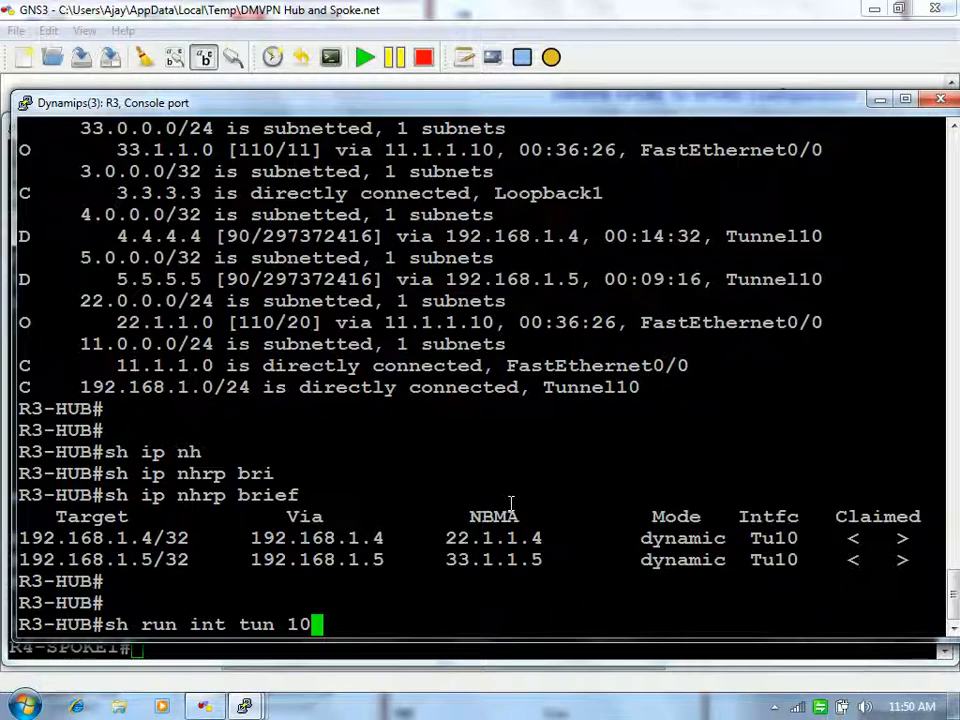
key("Return")
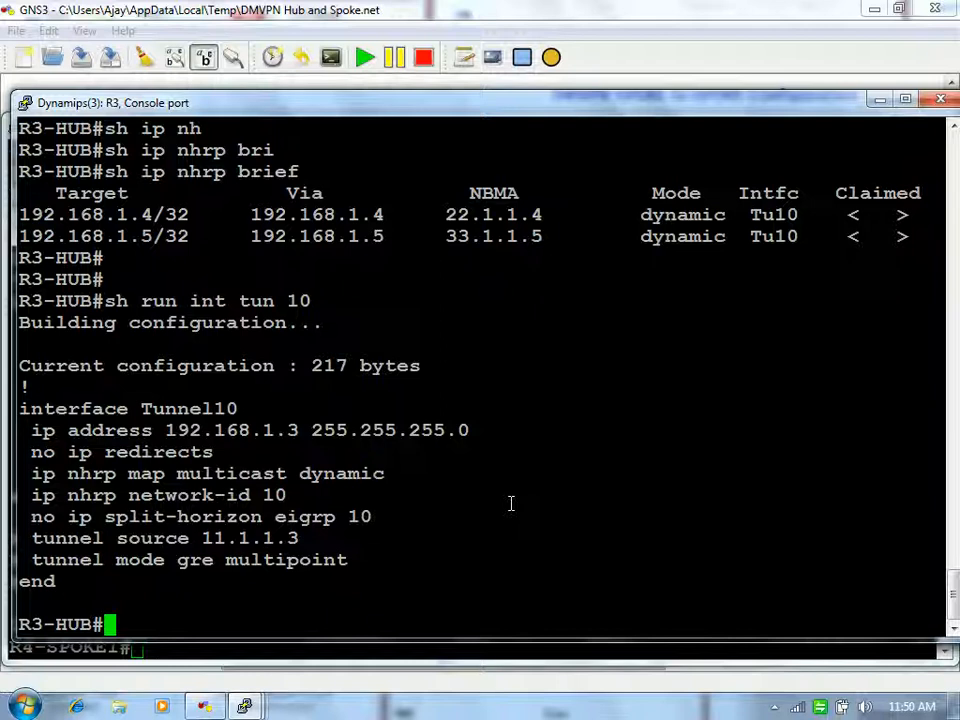
Step: On R4-SPOKE1, show the NHRP brief table and the routing table
left_click(386, 651)
key("Return")
key("Return")
key("Up")
key("Return")
type("sh")
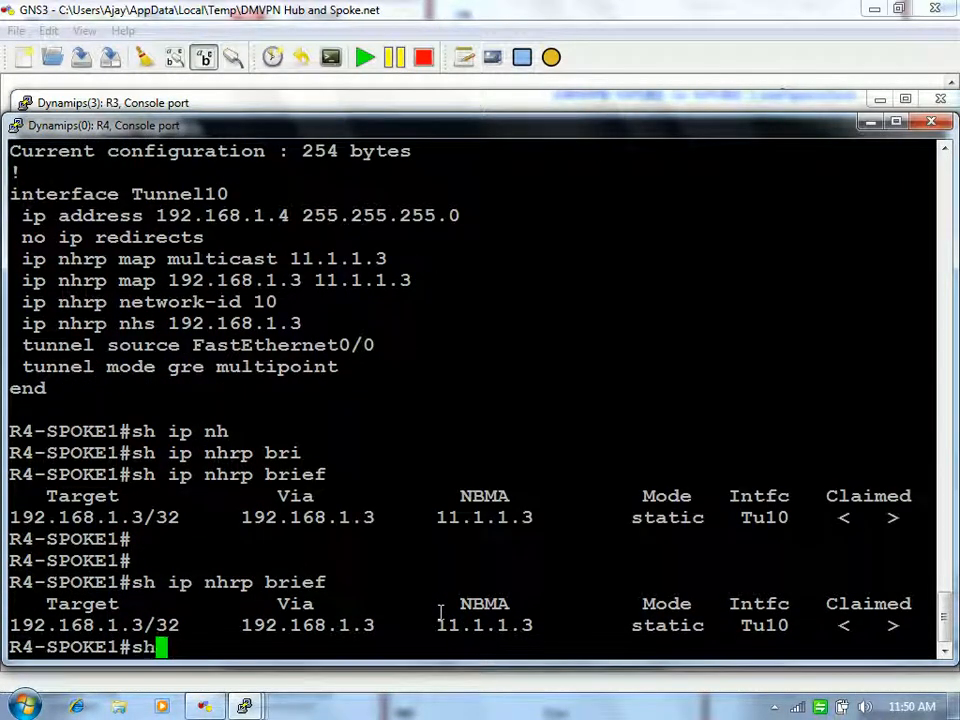
type(" ip ro")
key("Return")
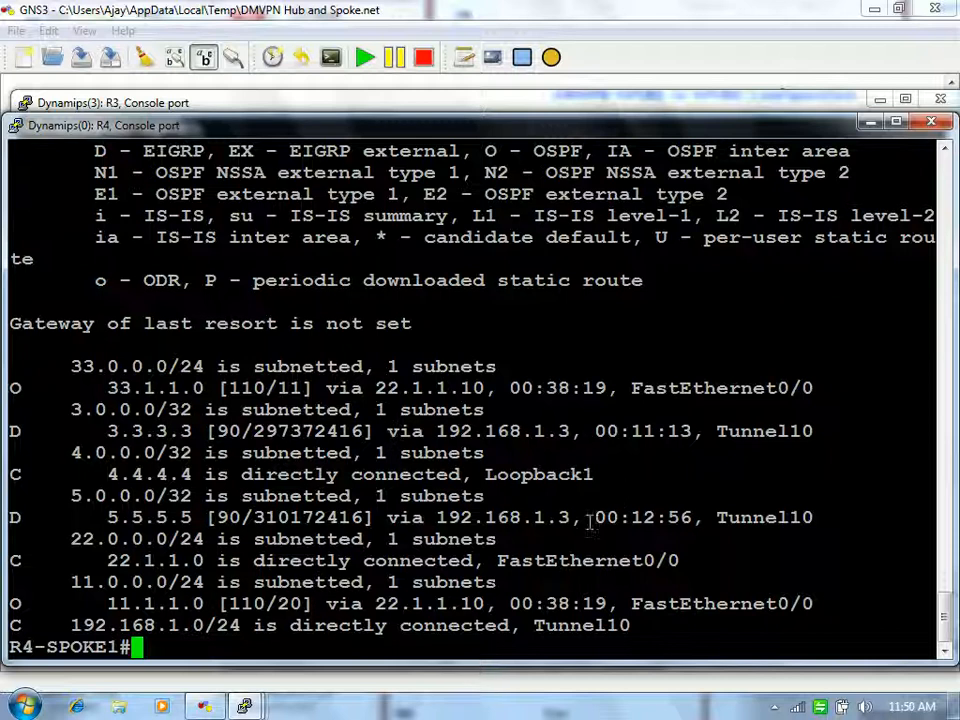
key("Return")
key("Return")
key("Return")
Step: Ping 192.168.1.5 successfully (5/5) and confirm the new dynamic NHRP entry via 33.1.1.5
type("sh ip nh")
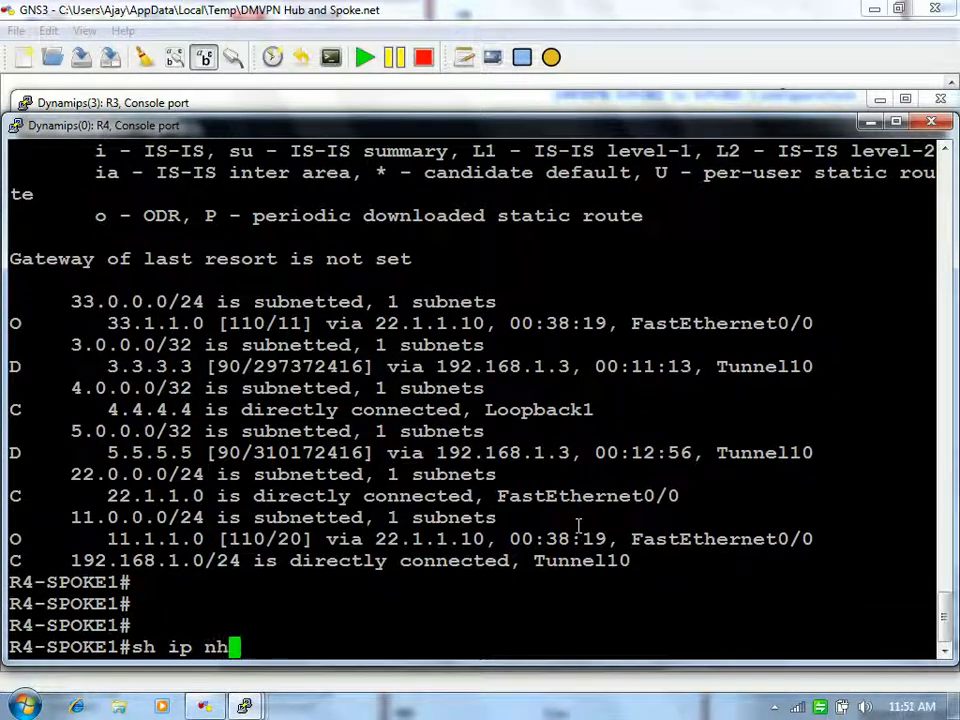
key("Tab")
type("bri")
key("Tab")
key("Return")
key("Return")
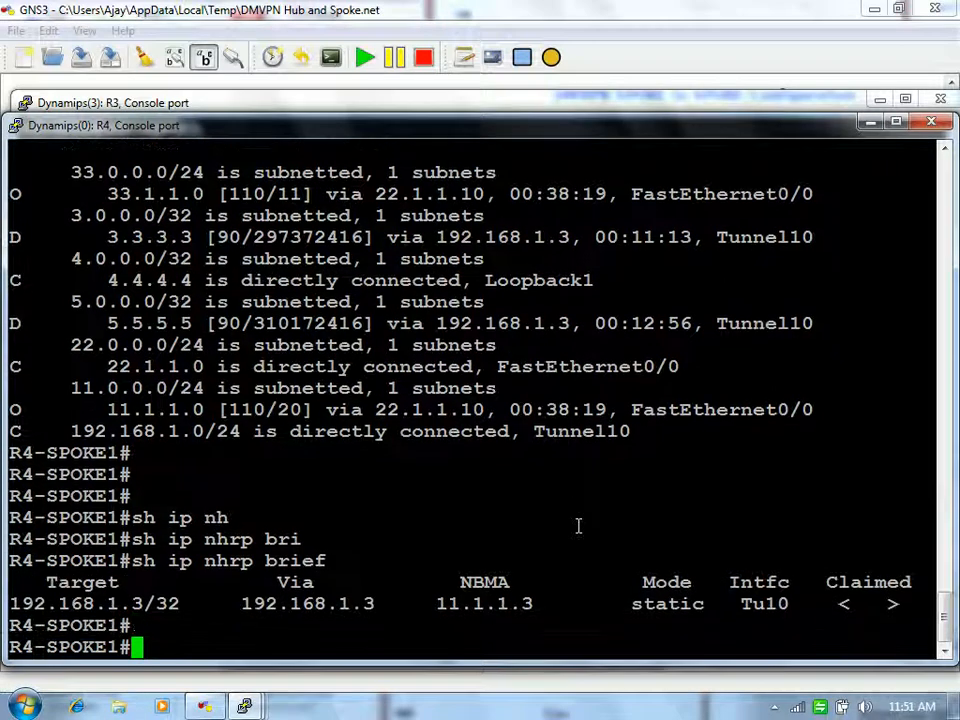
type("ping 192.168.1.5")
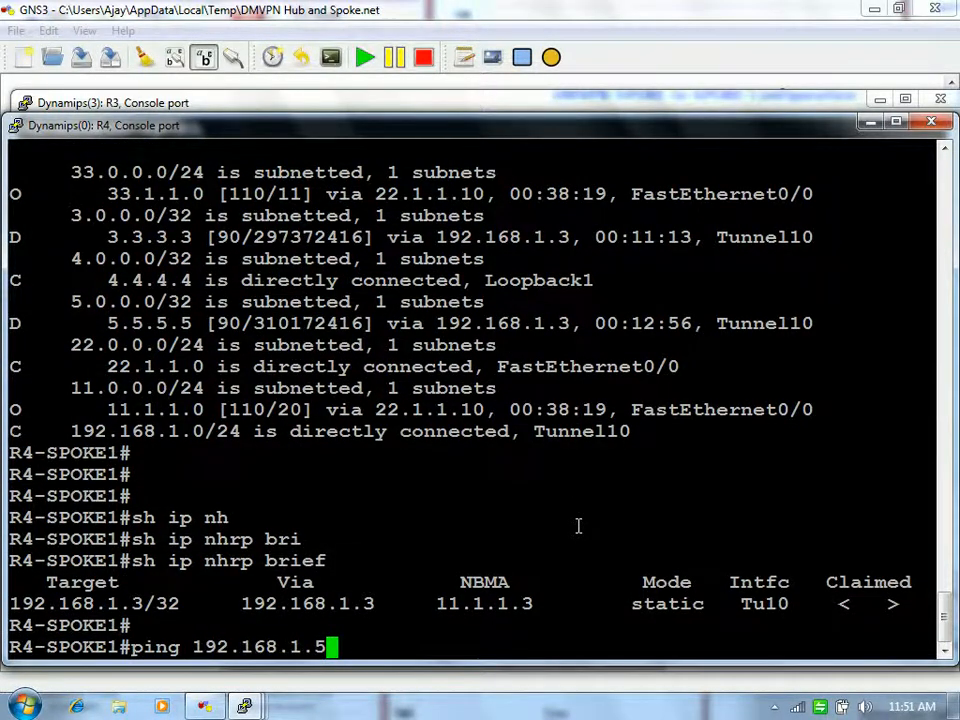
key("Return")
type("sh ip nh")
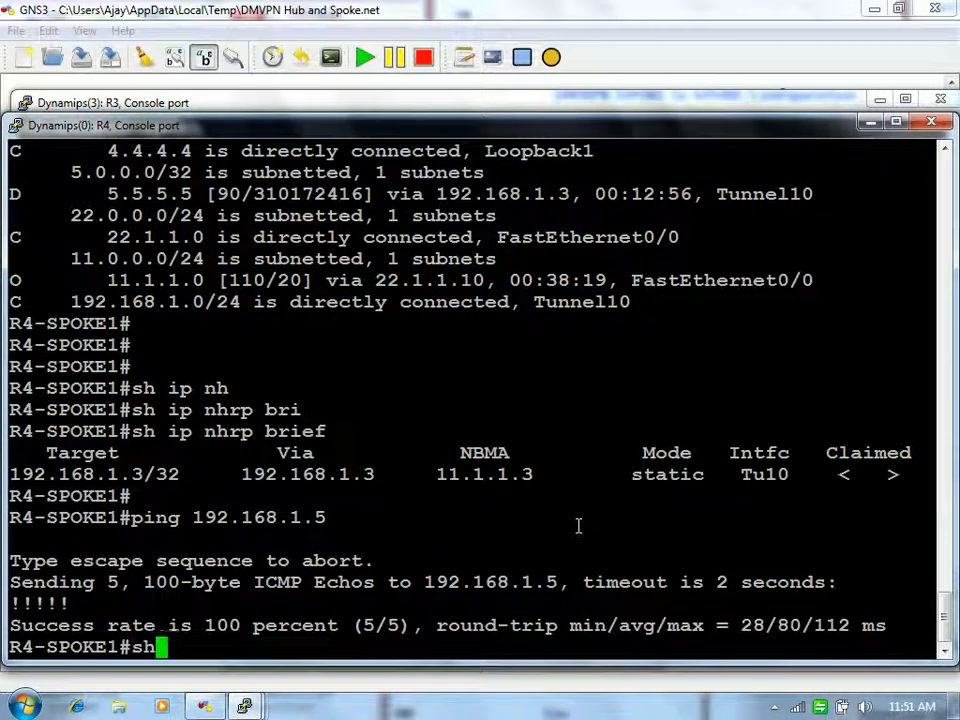
key("Tab")
type("bri")
key("Tab")
key("Return")
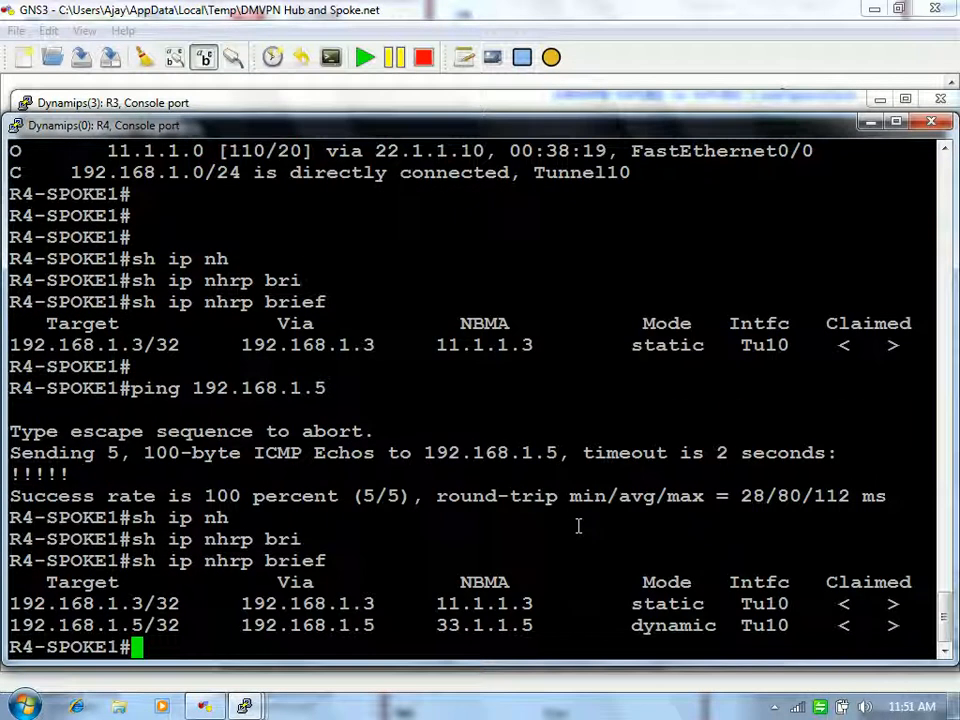
Step: Clear the NHRP entry for 192.168.1.5 with clear ip nhrp 192.168.1.5
type("ping 5.5.5.5")
key("BackSpace")
key("BackSpace")
key("BackSpace")
key("BackSpace")
key("BackSpace")
key("BackSpace")
key("BackSpace")
key("BackSpace")
key("BackSpace")
key("BackSpace")
key("BackSpace")
key("BackSpace")
type("cle")
key("Tab")
type("ip nh")
key("Tab")
type("b")
key("BackSpace")
type("?192.168.1.5")
key("Return")
key("Return")
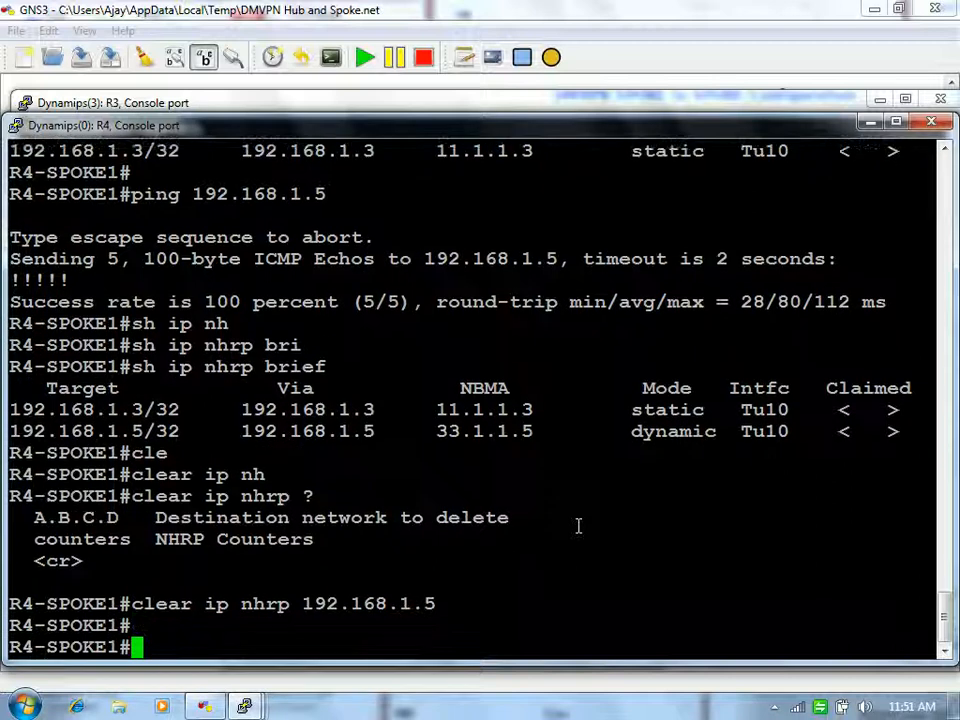
Step: On R4, ping 5.5.5.5 and display the NHRP brief table
key("Up")
key("Up")
key("Up")
key("Up")
key("Up")
key("Up")
key("Up")
key("Up")
key("Up")
key("Up")
key("Up")
key("Up")
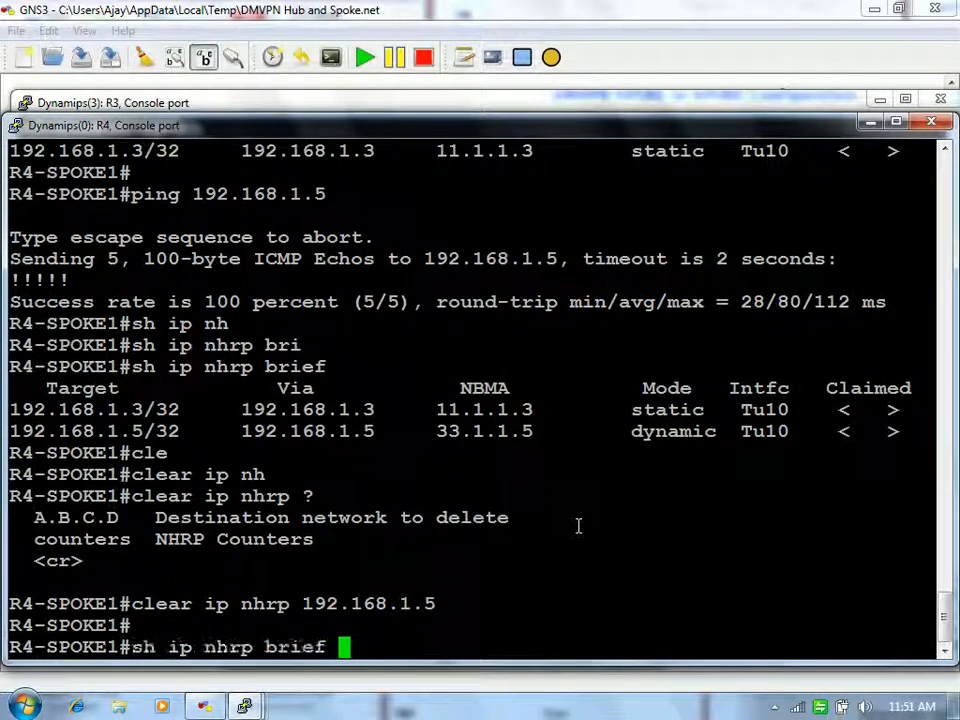
key("Down")
key("Down")
key("Down")
key("Down")
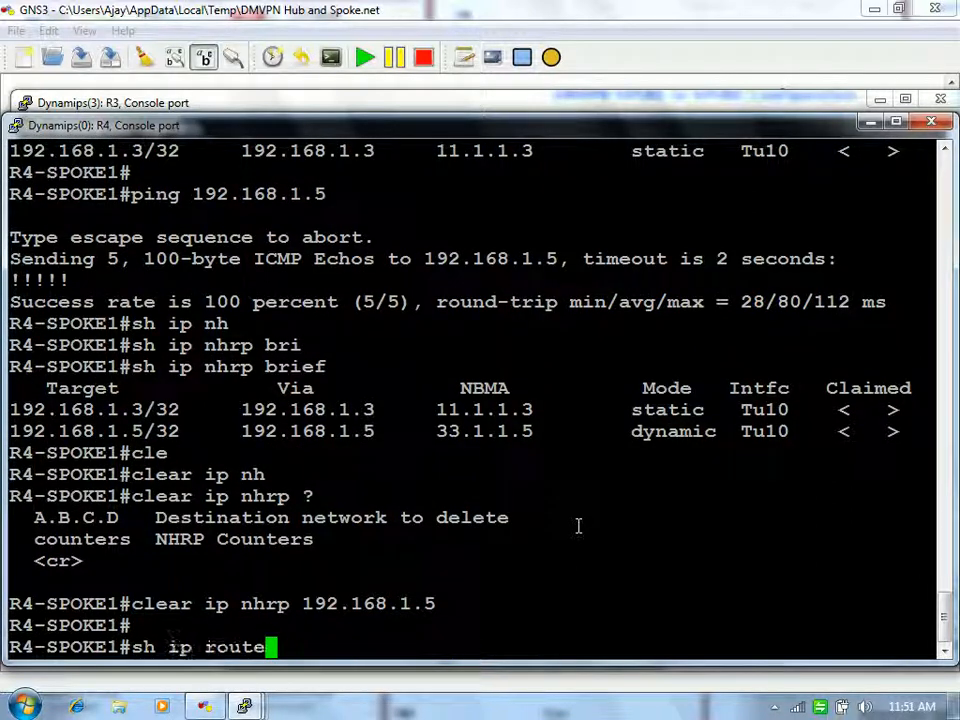
type("ping 5.5.5.5")
key("Return")
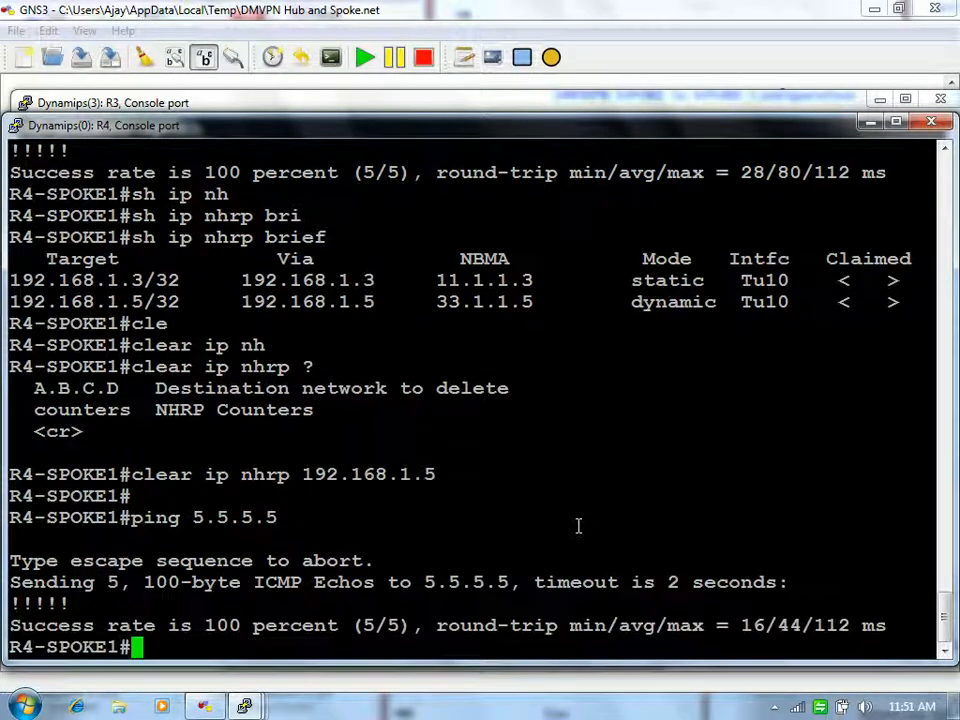
type("sh ip n")
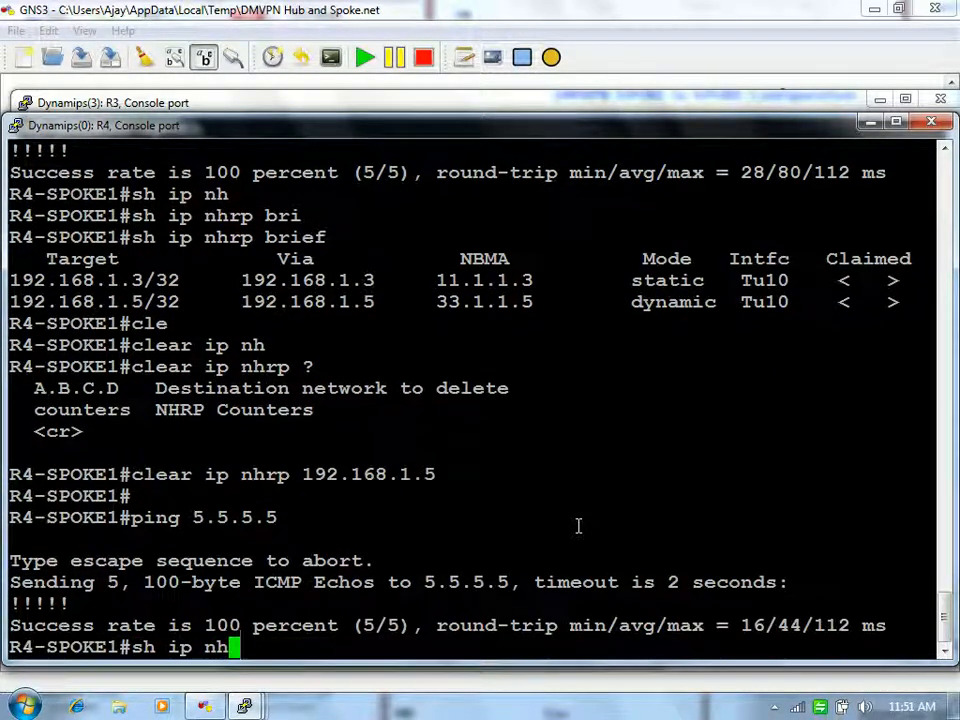
type("h")
key("Tab")
type("bri")
key("Tab")
key("Return")
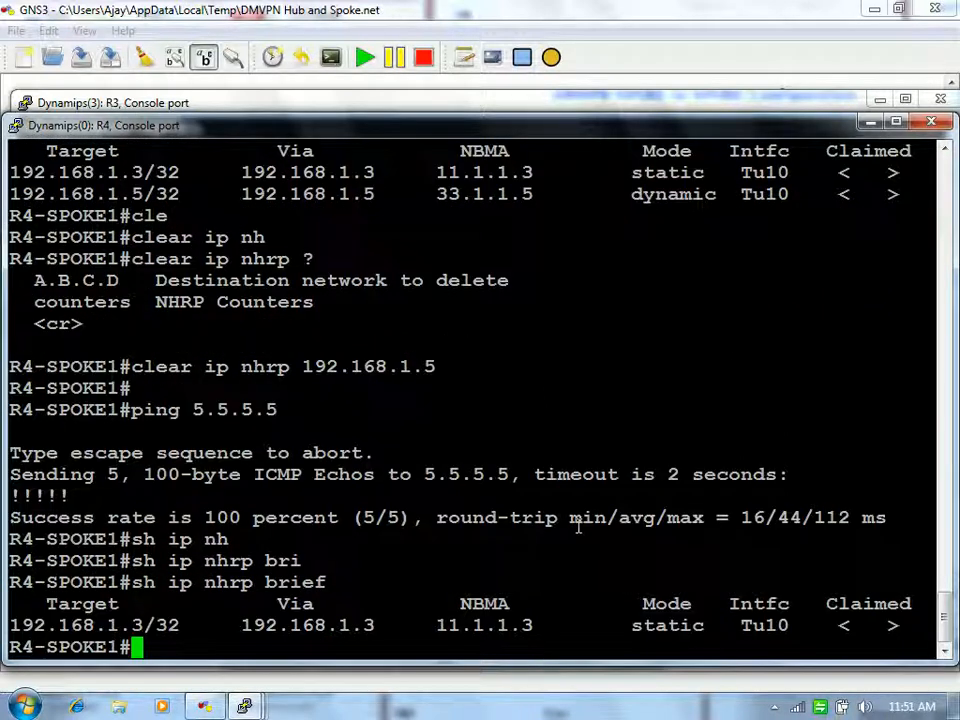
Step: Display R4's routing table with show ip route
scroll(578, 527, "up", 3)
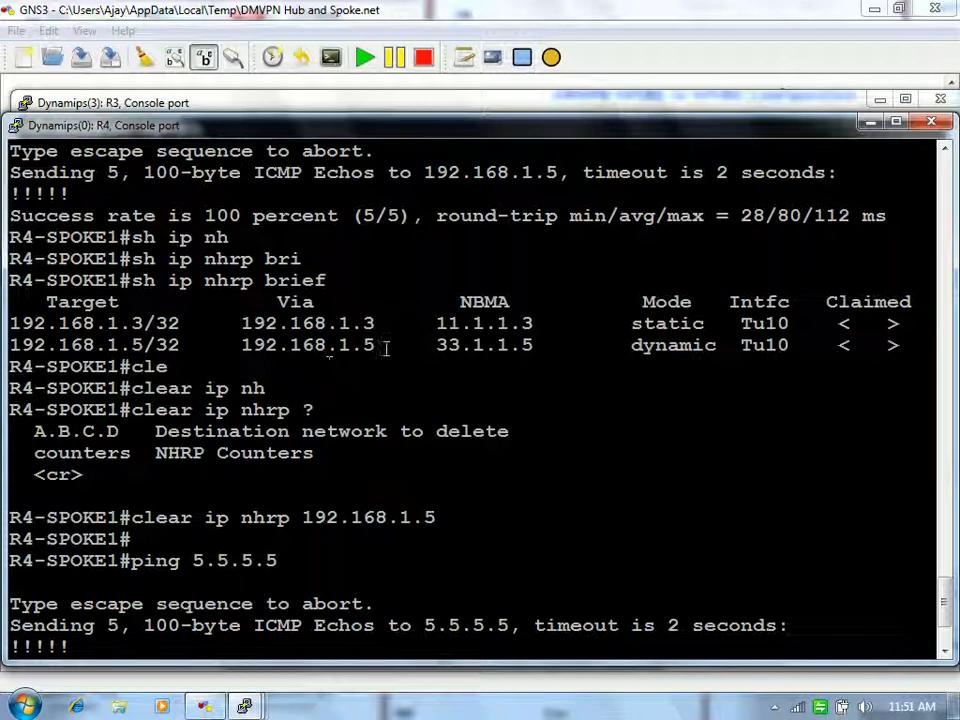
scroll(836, 390, "up", 2)
scroll(836, 390, "down", 4)
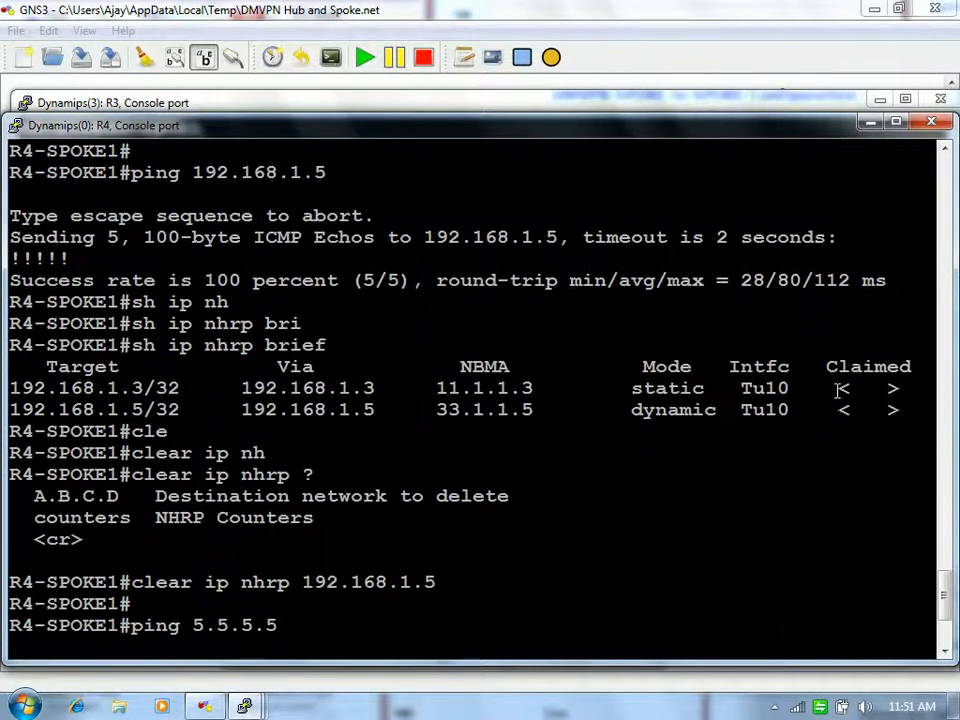
type("hs ip")
key("BackSpace")
key("BackSpace")
key("BackSpace")
key("BackSpace")
key("BackSpace")
key("BackSpace")
type("sh ip route")
key("Return")
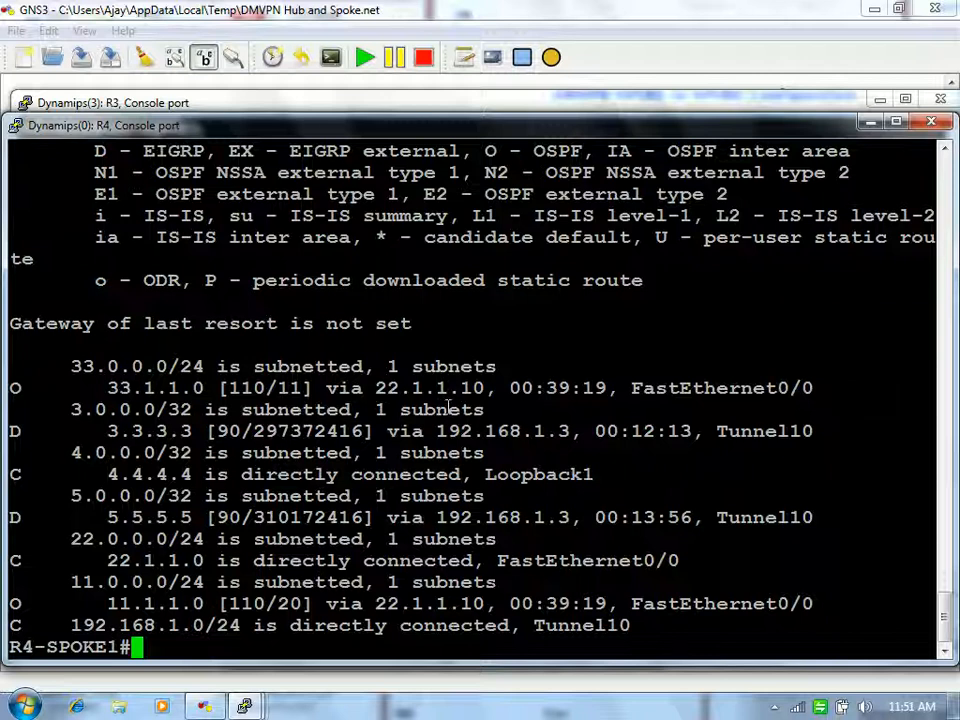
Step: Highlight the 5.5.5.5 route and its hub next hop 192.168.1.3 in the output
left_click_drag(124, 517, 192, 517)
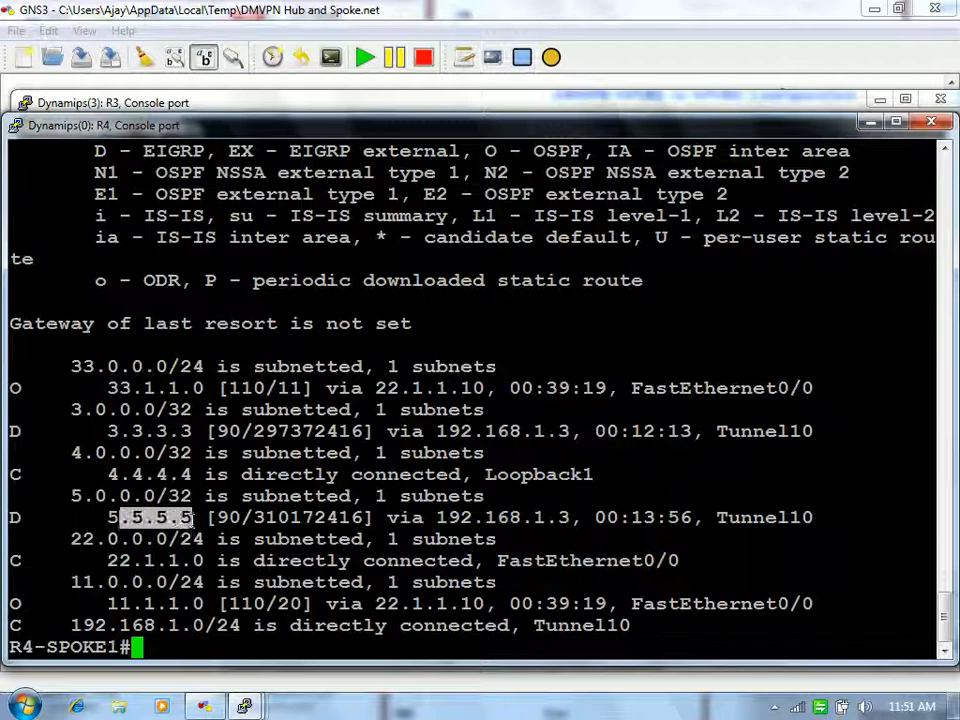
left_click_drag(437, 517, 580, 512)
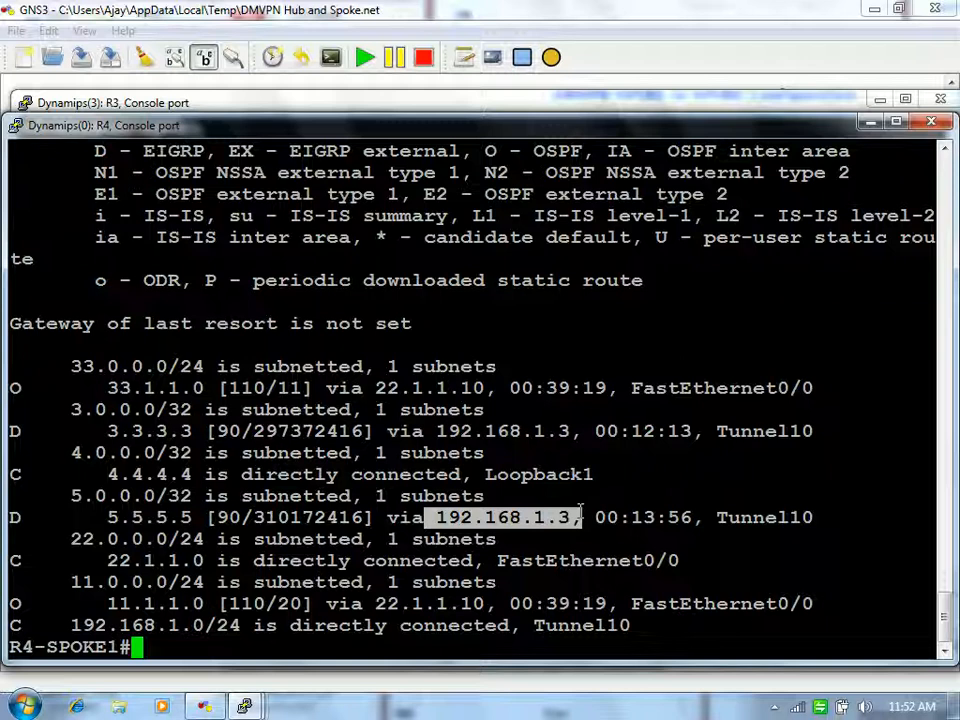
left_click(580, 514)
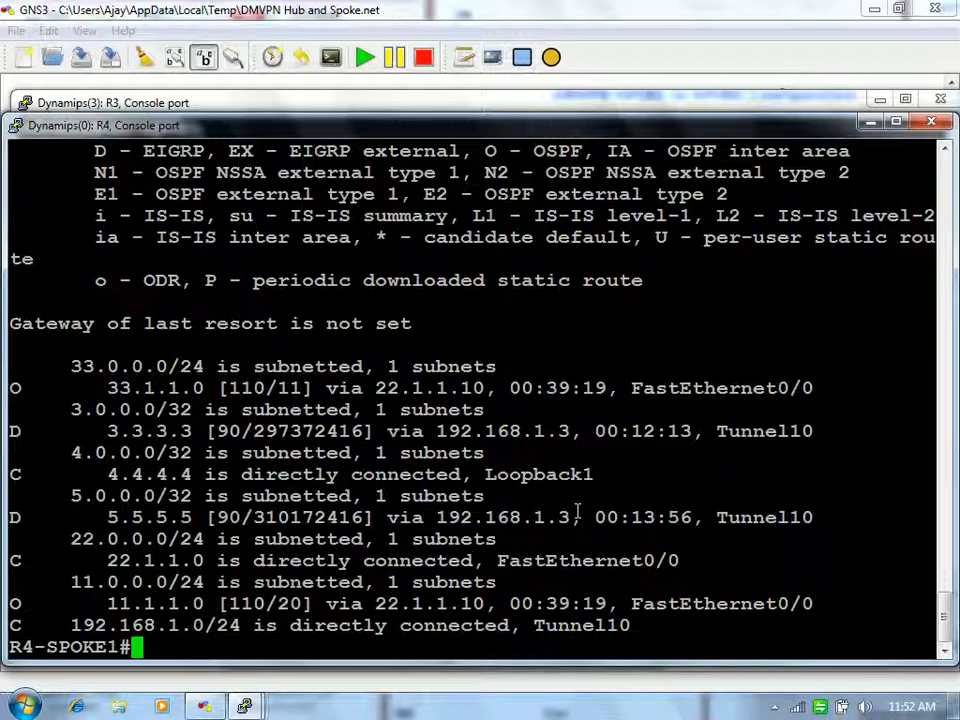
left_click_drag(571, 517, 440, 517)
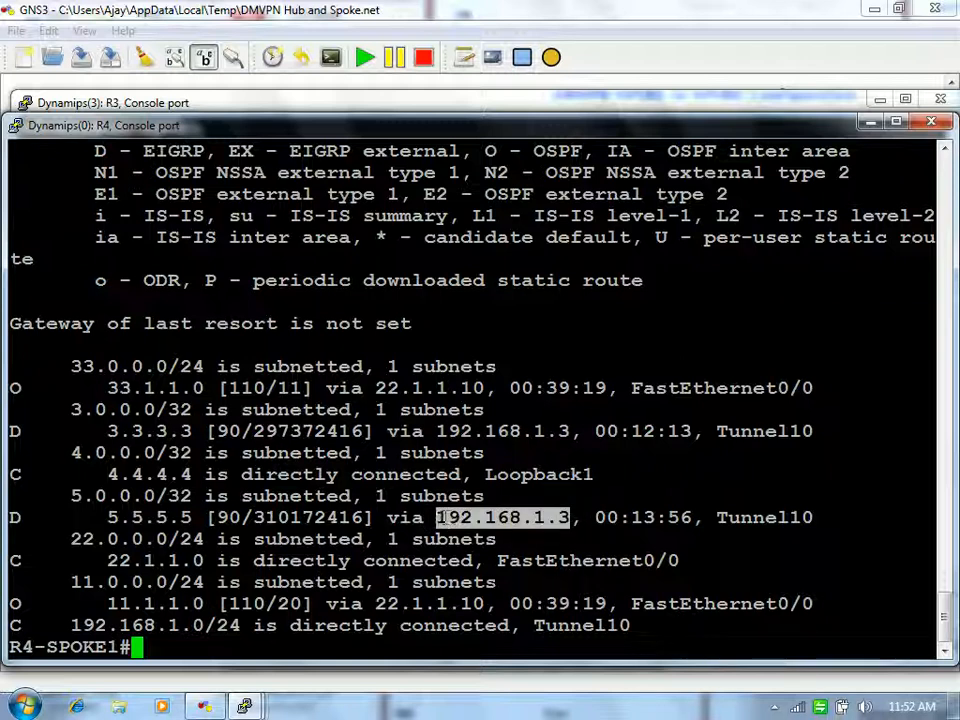
left_click(446, 517)
Step: On hub R3, show NHRP brief listing spokes 192.168.1.4 and 192.168.1.5 dynamically, then minimize the console
mouse_move(257, 702)
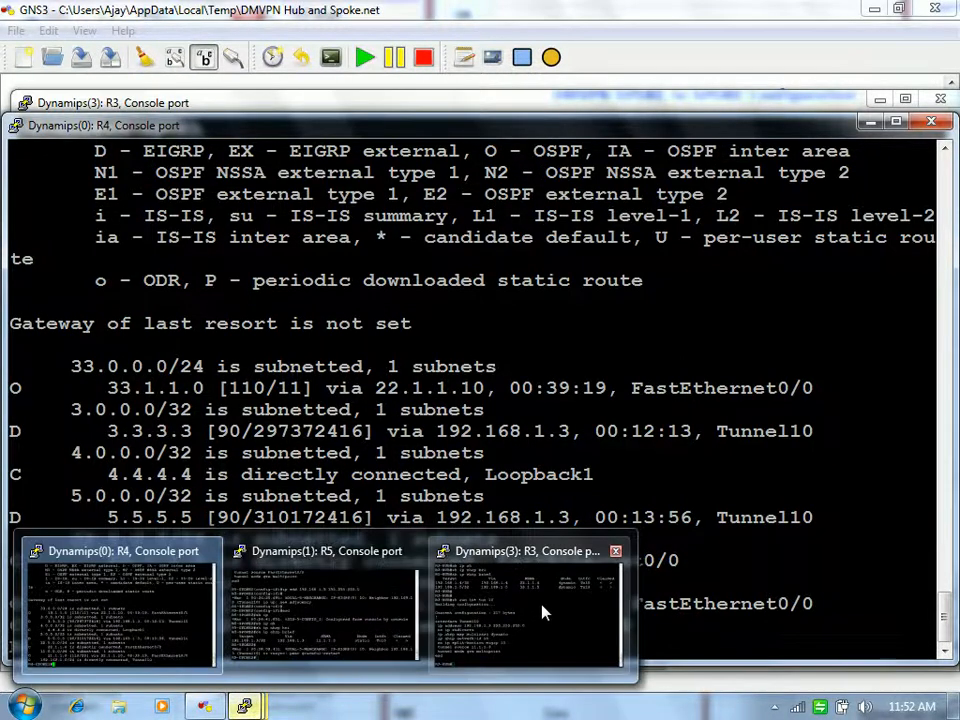
left_click(535, 612)
key("Return")
key("Return")
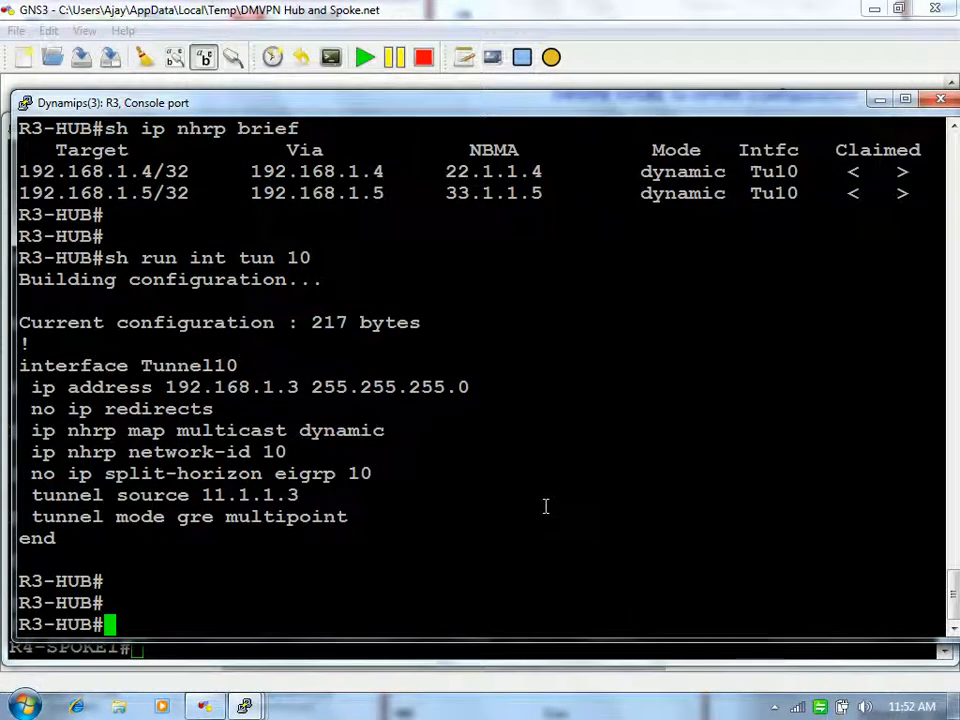
type("sh ip nh")
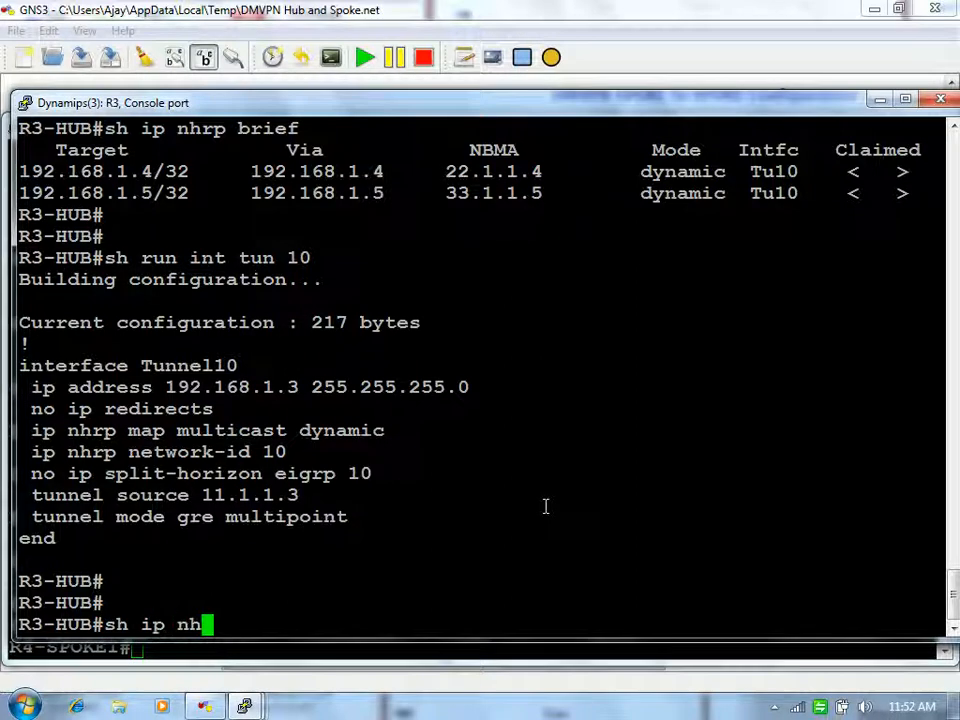
key("Tab")
type("bri")
key("Tab")
key("Return")
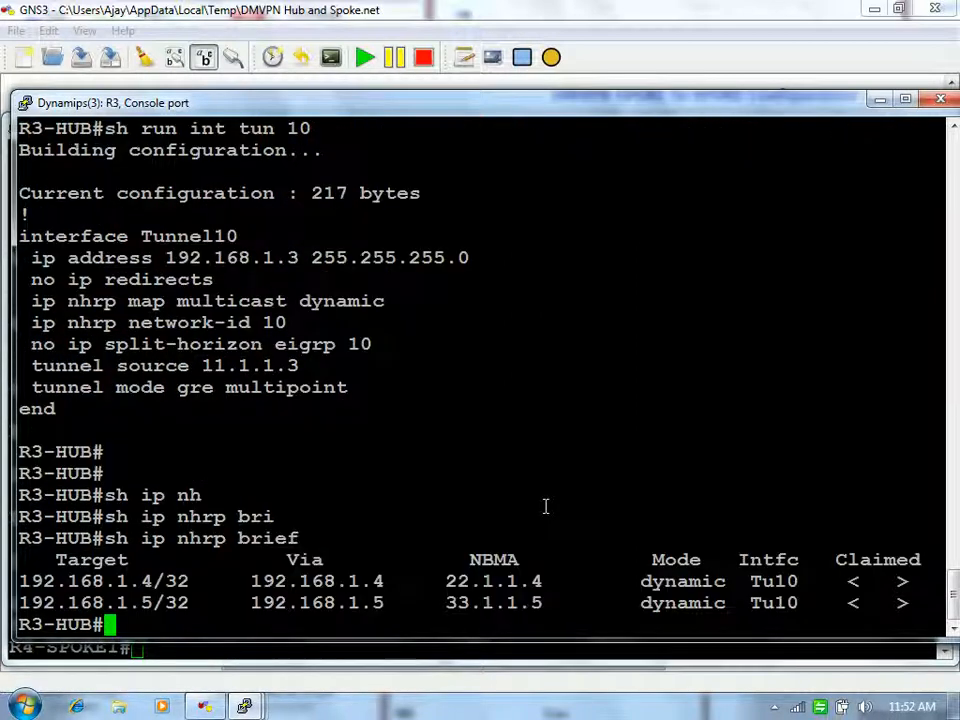
key("Return")
key("Return")
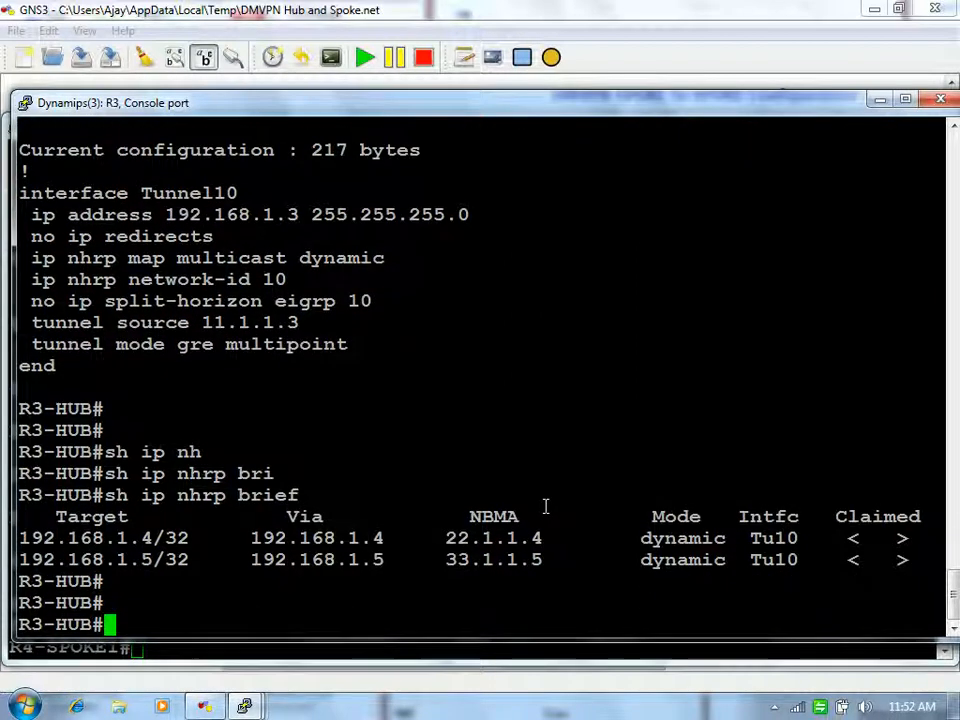
key("Return")
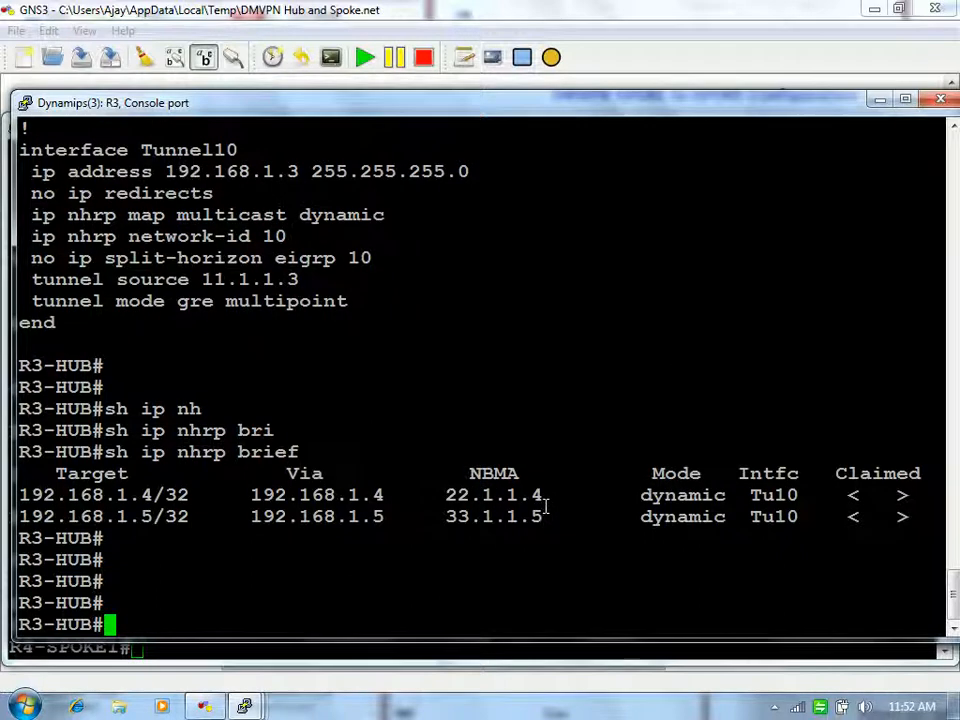
left_click(881, 99)
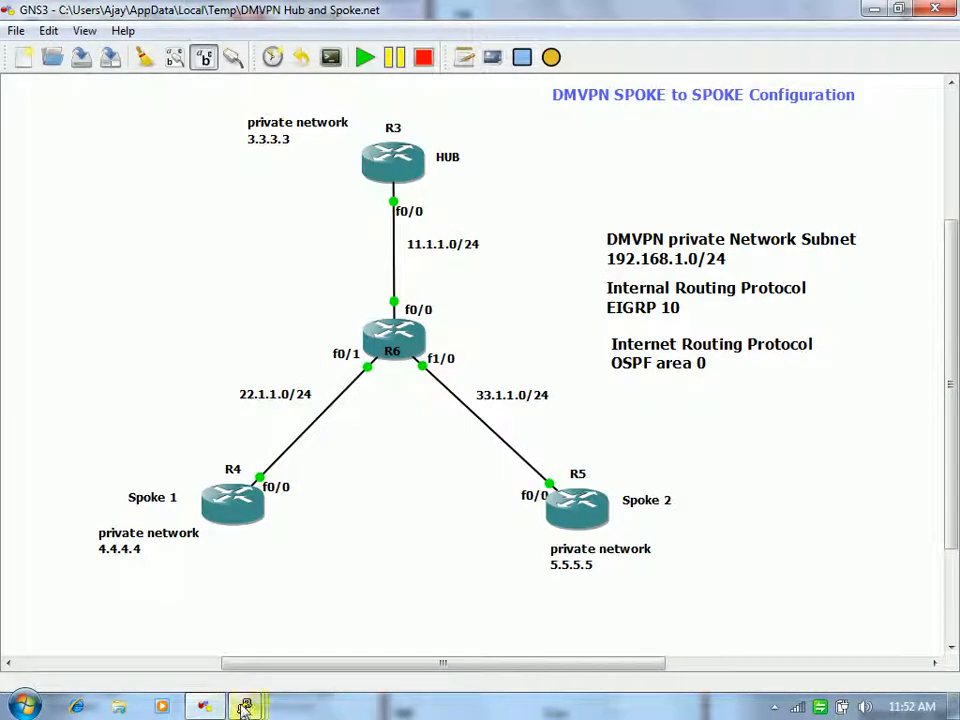
Step: On R5, shut and re-enable interface Tunnel10 in configuration mode
mouse_move(245, 707)
left_click(347, 632)
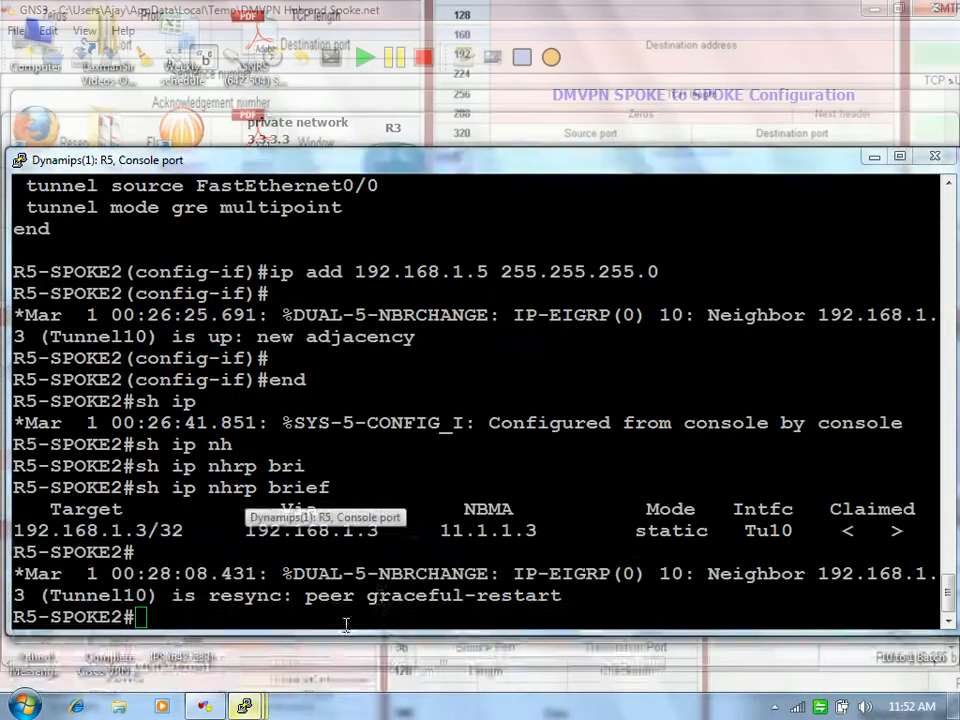
type("config t")
key("Return")
type("int tun 10")
key("Return")
type("shut")
key("Return")
type("no shut")
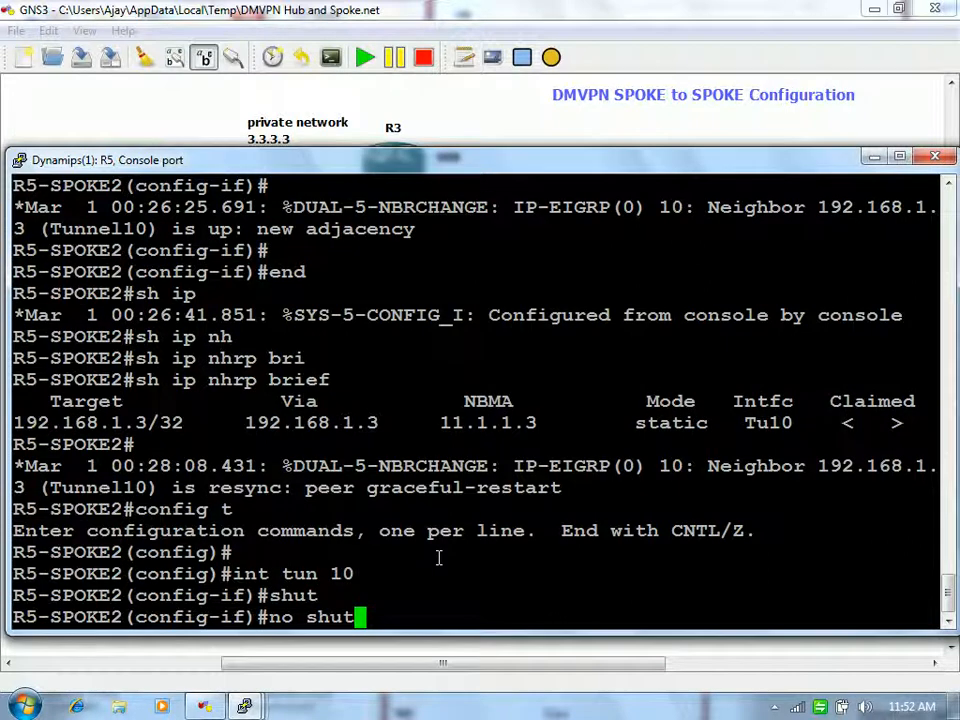
key("Return")
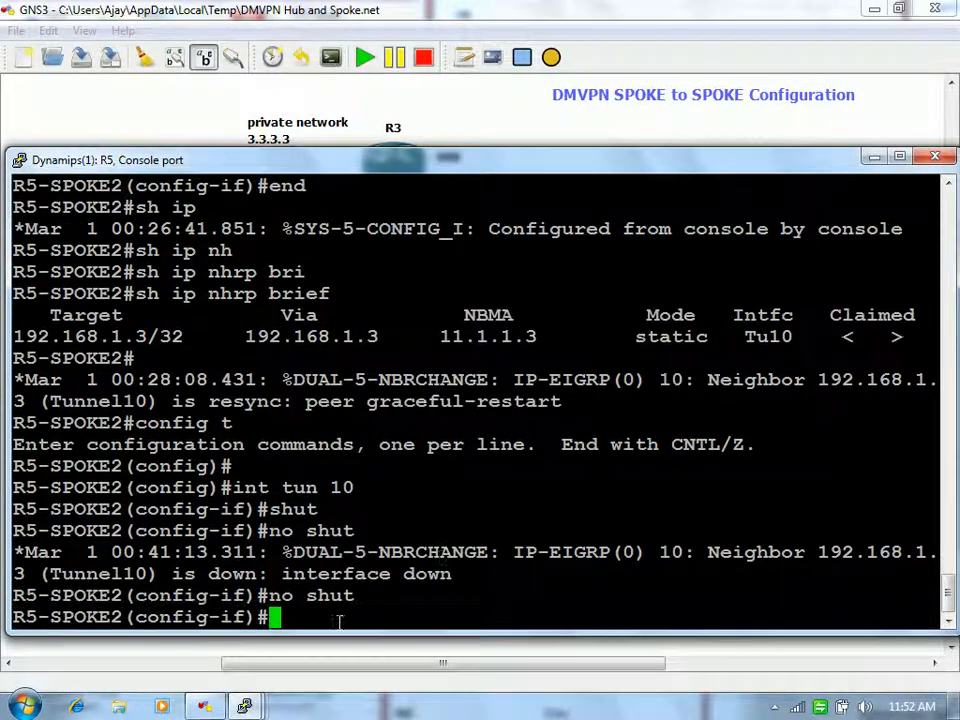
Step: On R4, shut and re-enable Tunnel10, then exit the interface configuration
mouse_move(253, 708)
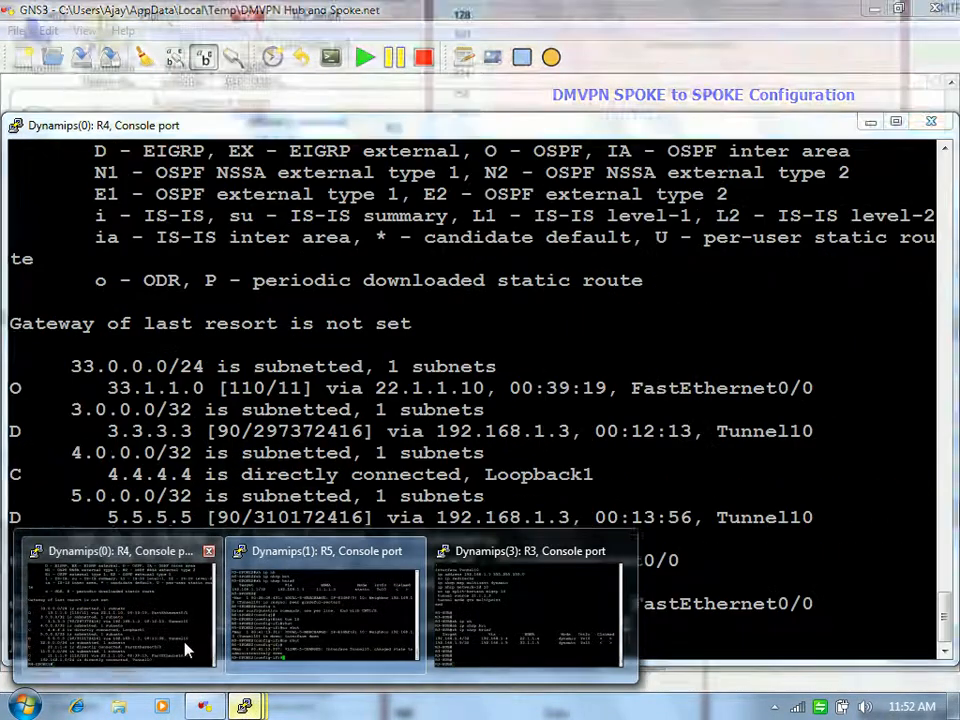
left_click(189, 647)
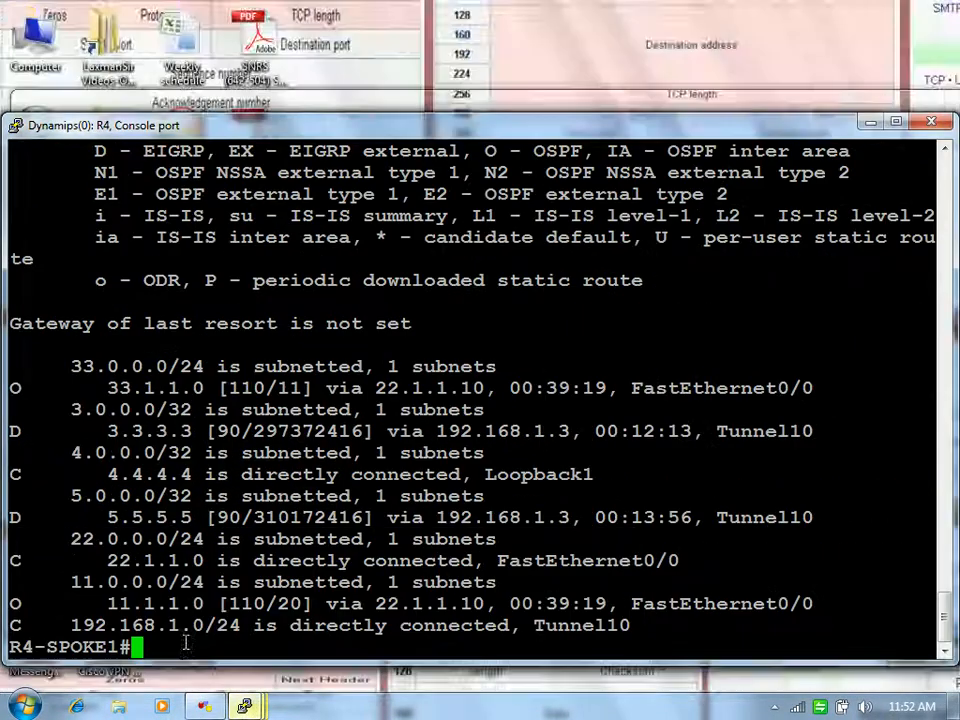
type("ocnfi g")
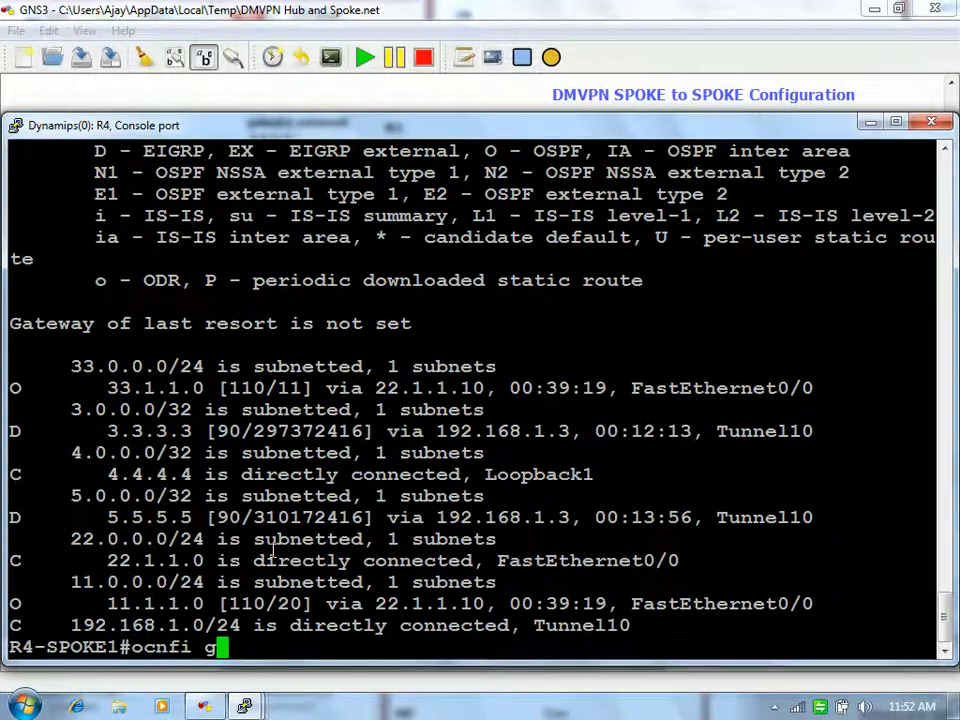
key("BackSpace")
key("BackSpace")
key("BackSpace")
key("BackSpace")
key("BackSpace")
key("BackSpace")
key("BackSpace")
type("config t")
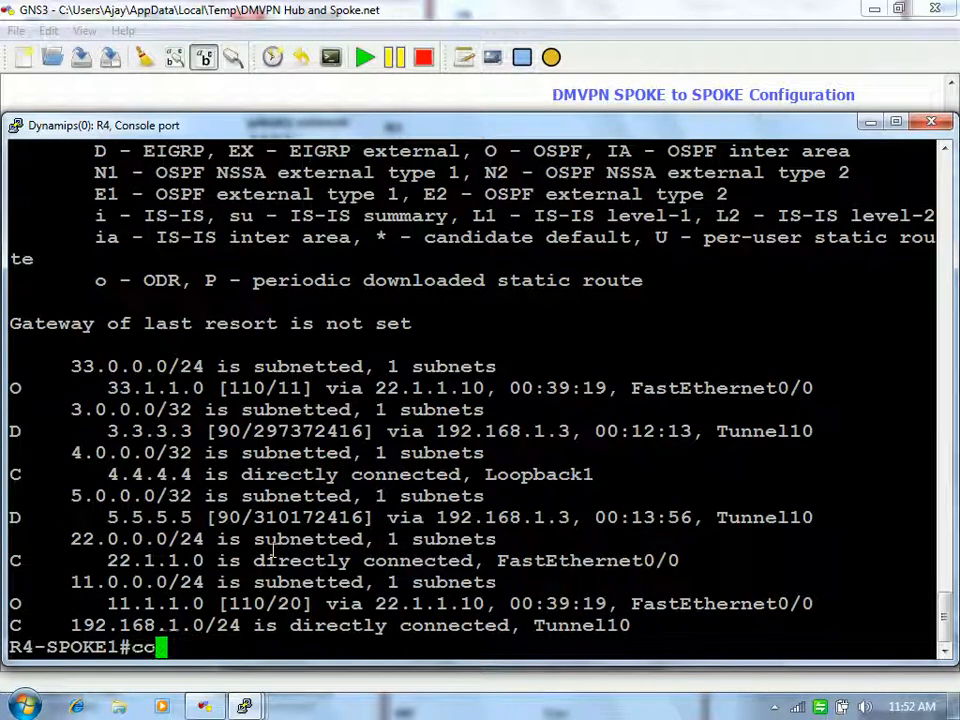
key("Return")
key("Return")
type("int tun 10")
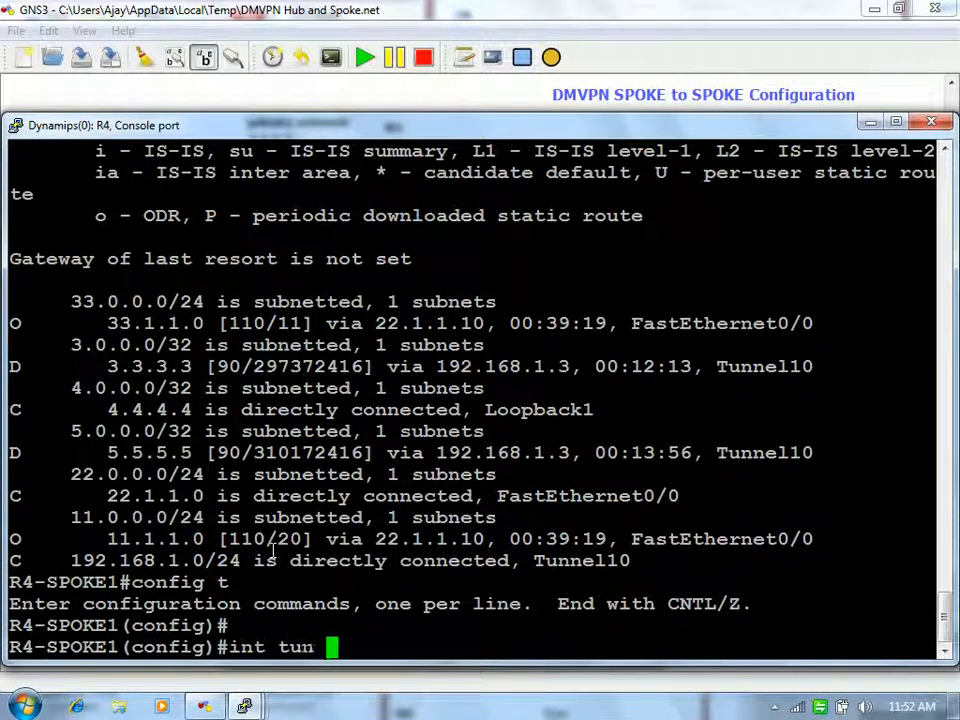
key("Return")
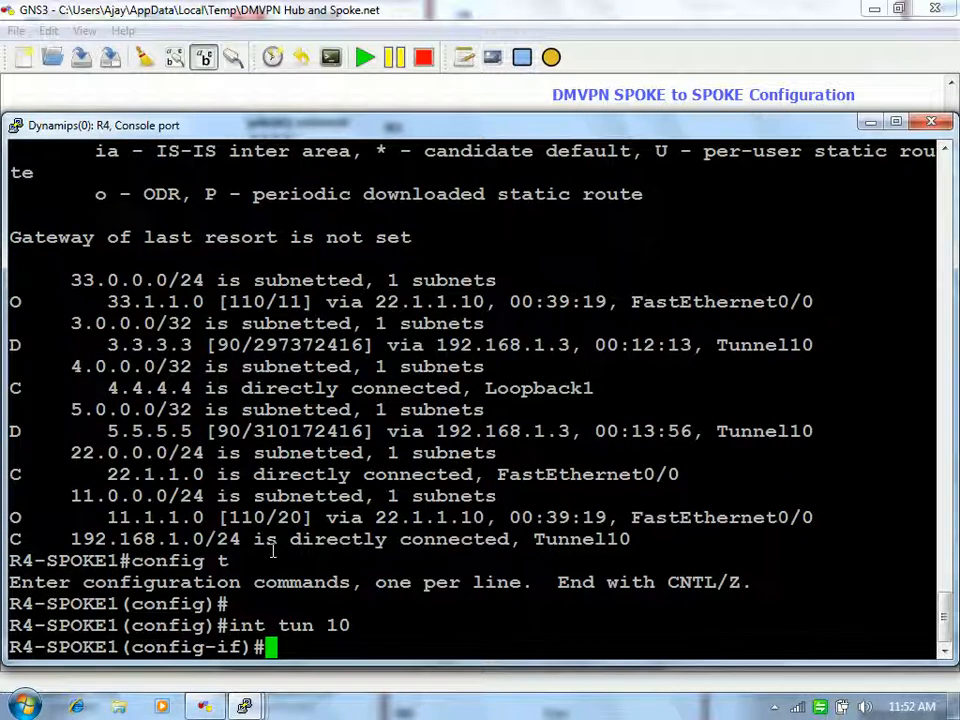
type("shut")
key("Return")
type("no shut")
key("Return")
type("exit")
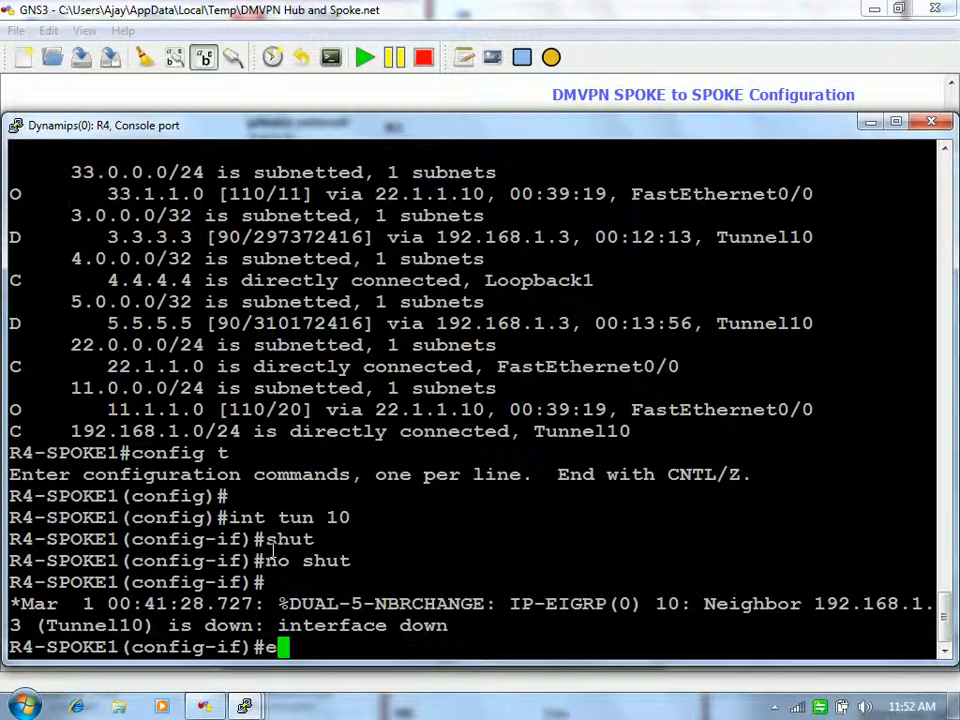
key("Return")
key("Return")
key("Return")
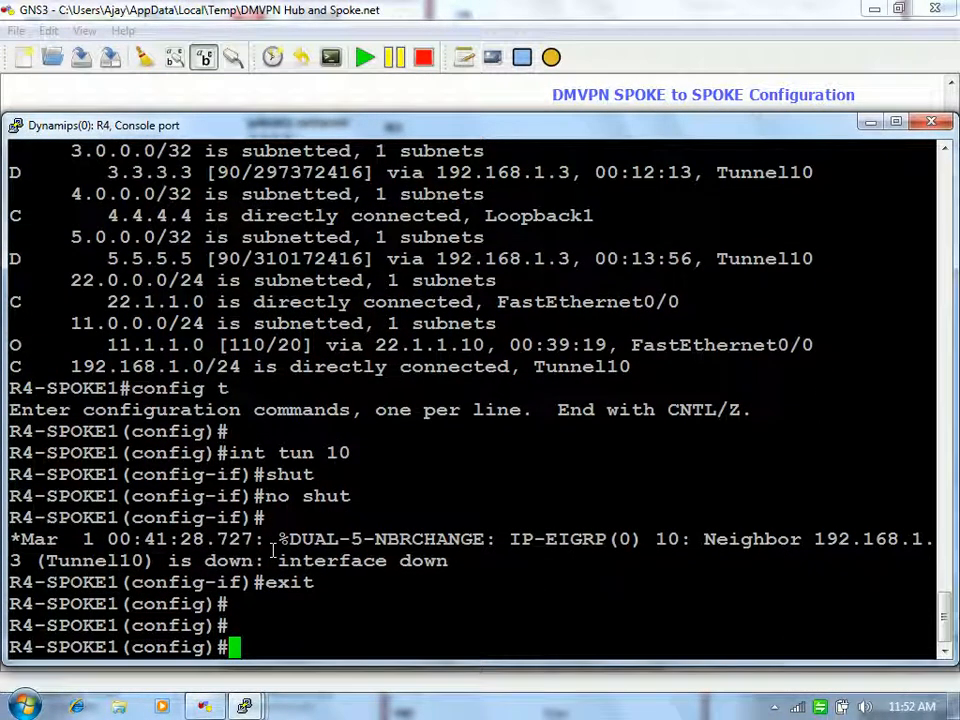
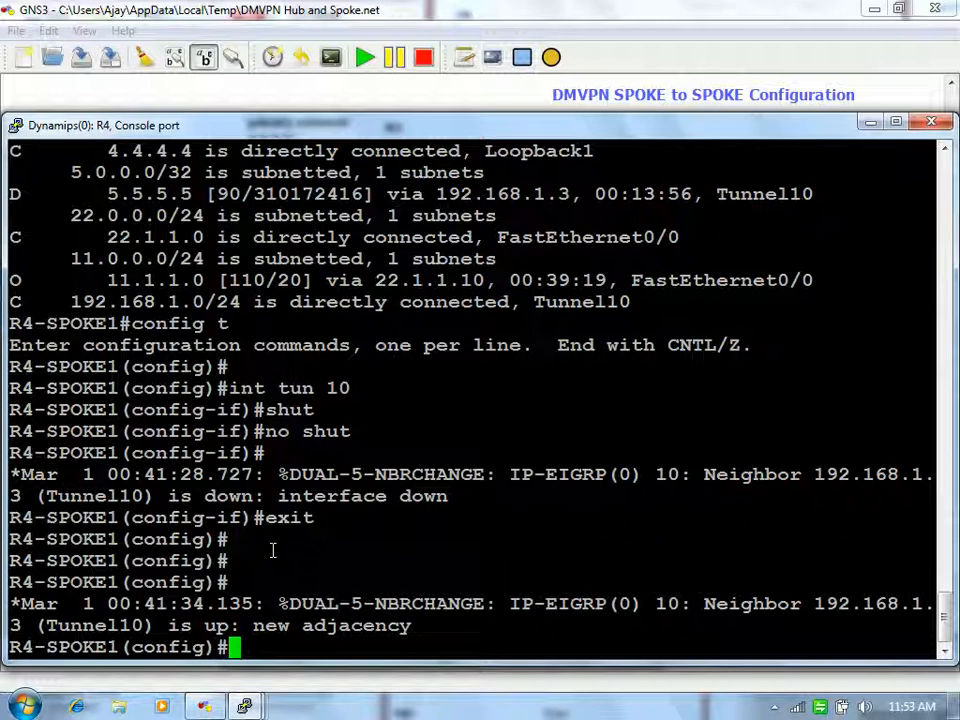
Step: Leave configuration mode on R4 with end and begin the NHRP brief command
key("Return")
key("Return")
key("Return")
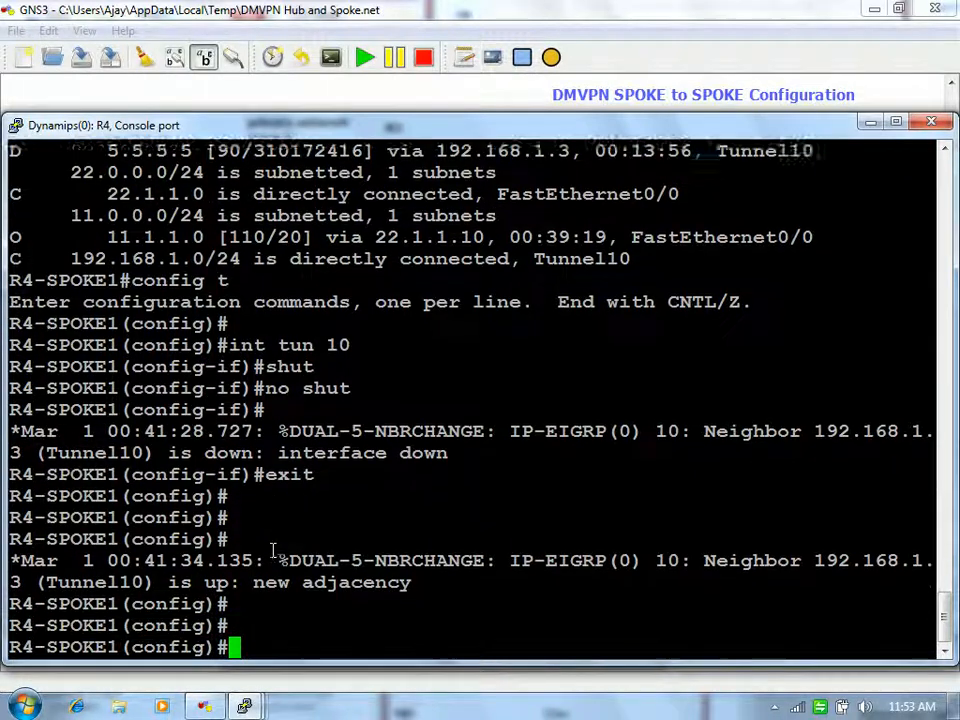
type("end")
key("Return")
type("sh ip n")
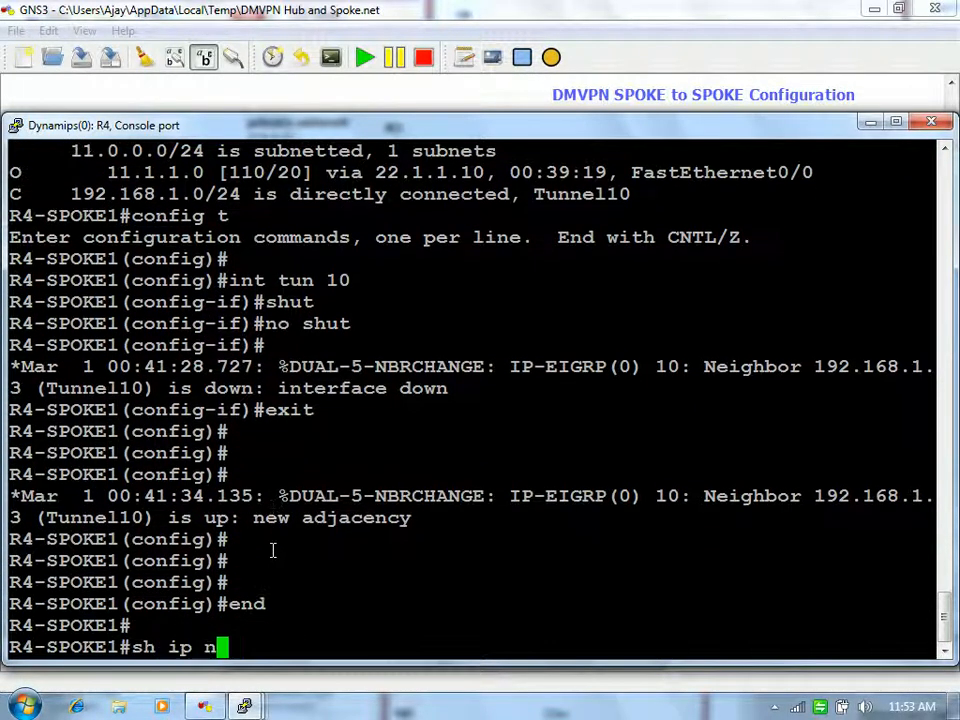
type("hrp bri")
Step: Show R4's NHRP brief mappings and its IP routing table
key("Tab")
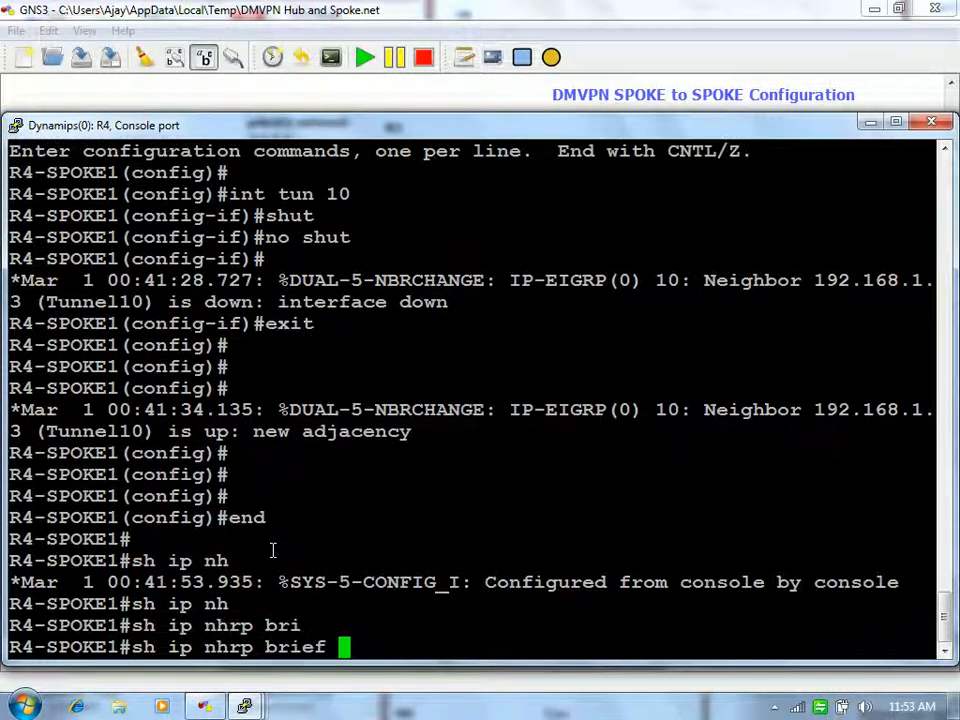
key("Return")
type("sh ip route")
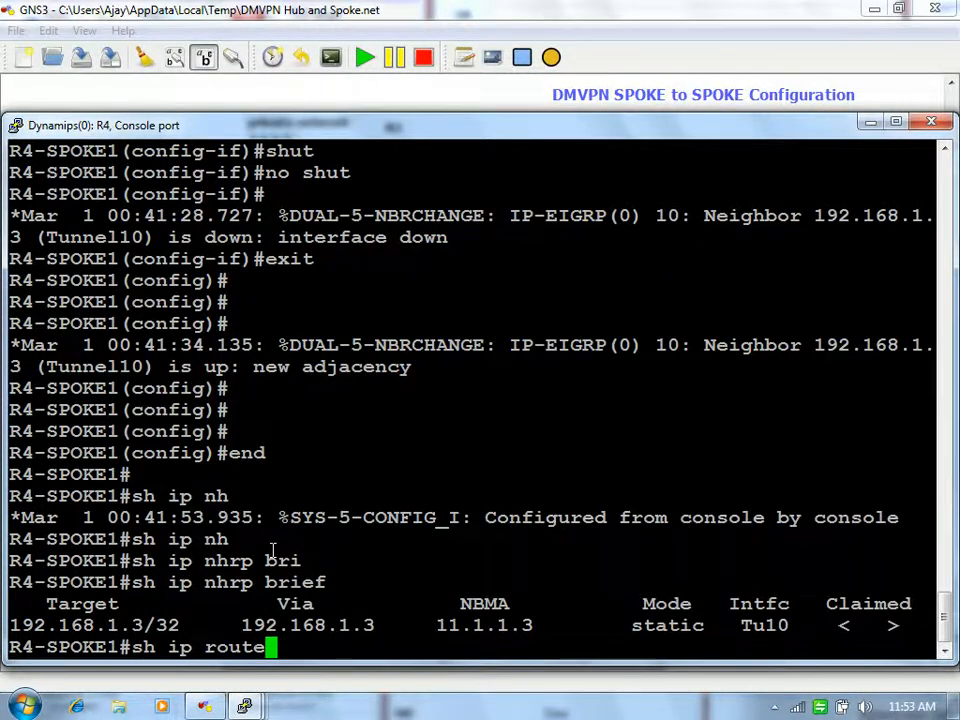
key("Return")
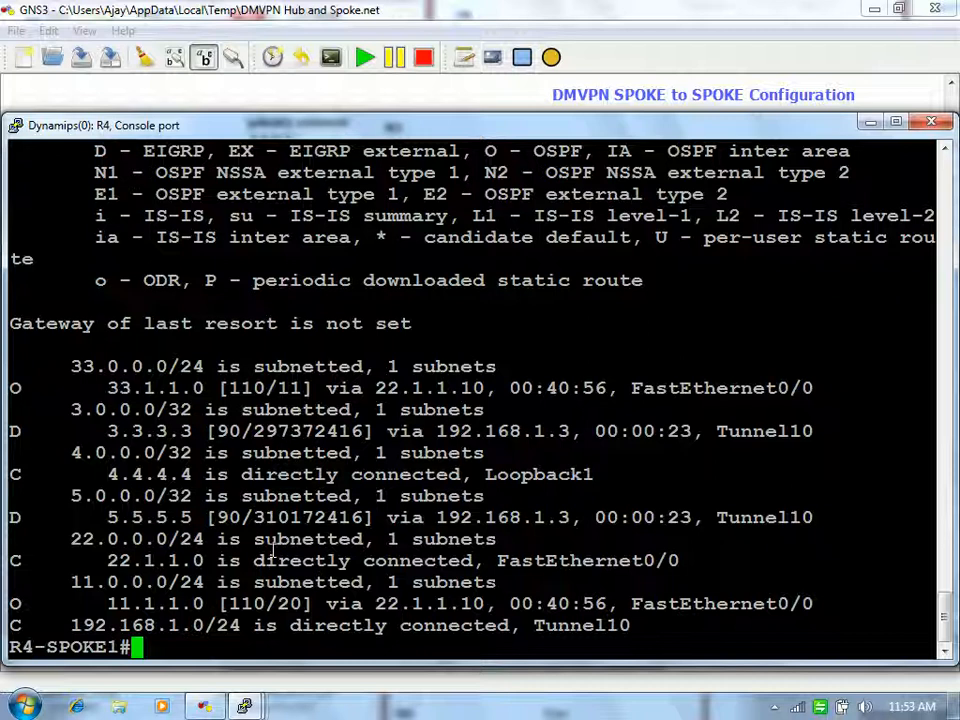
Step: Ping spoke 2's network 5.5.5.5 from R4, succeeding 5/5
type("ping 192.168")
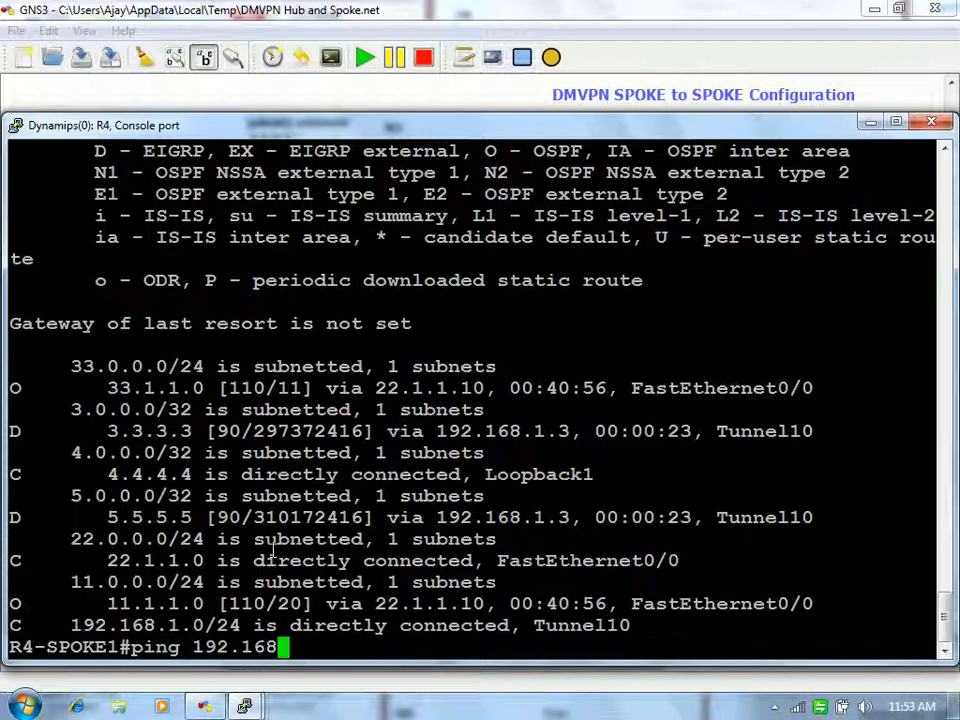
key("BackSpace")
key("BackSpace")
key("BackSpace")
key("BackSpace")
key("BackSpace")
key("BackSpace")
key("BackSpace")
key("BackSpace")
key("BackSpace")
key("BackSpace")
key("BackSpace")
key("BackSpace")
type("ping 5.5.5.5")
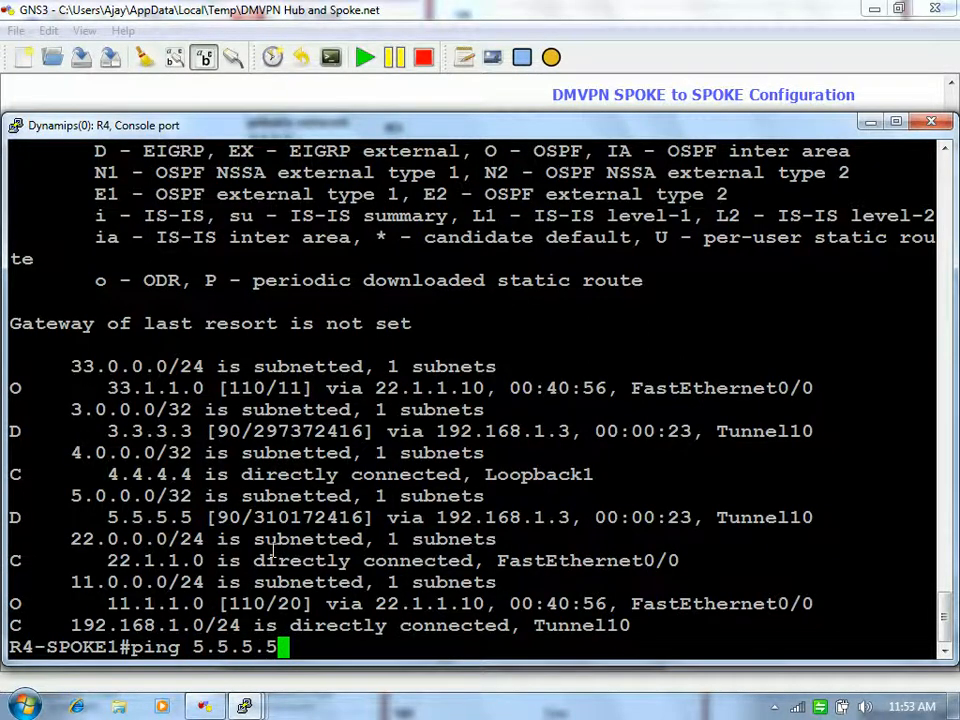
key("Return")
Step: Recheck R4's NHRP brief table, highlighting 5.5.5.5 and the new dynamic spoke entry
type("sh ip nh")
key("Tab")
type("bri")
key("Tab")
key("Return")
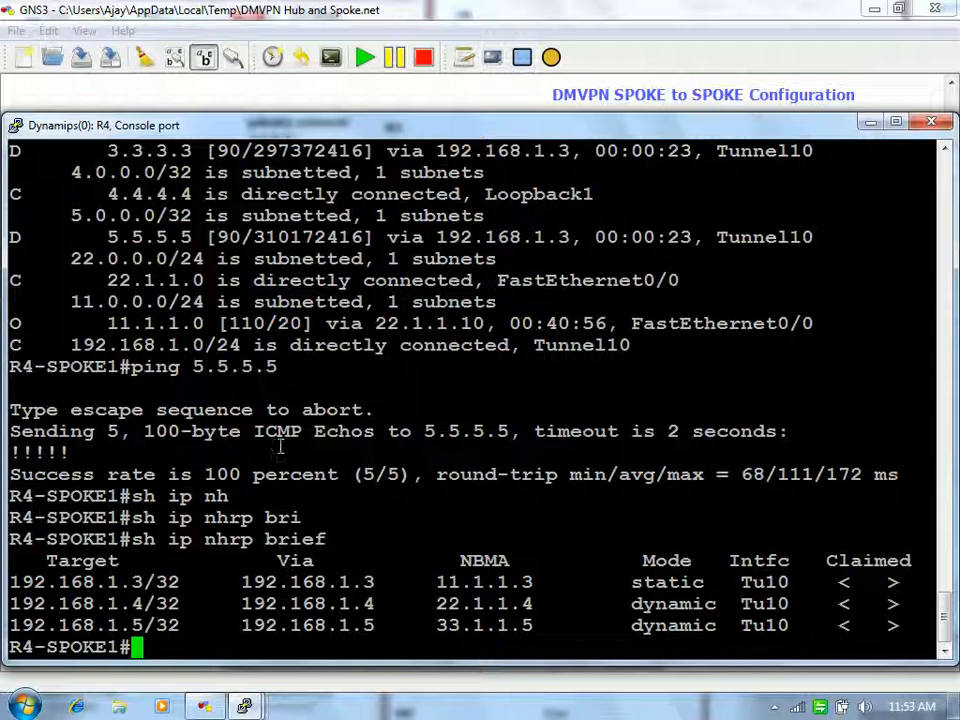
left_click_drag(194, 367, 271, 367)
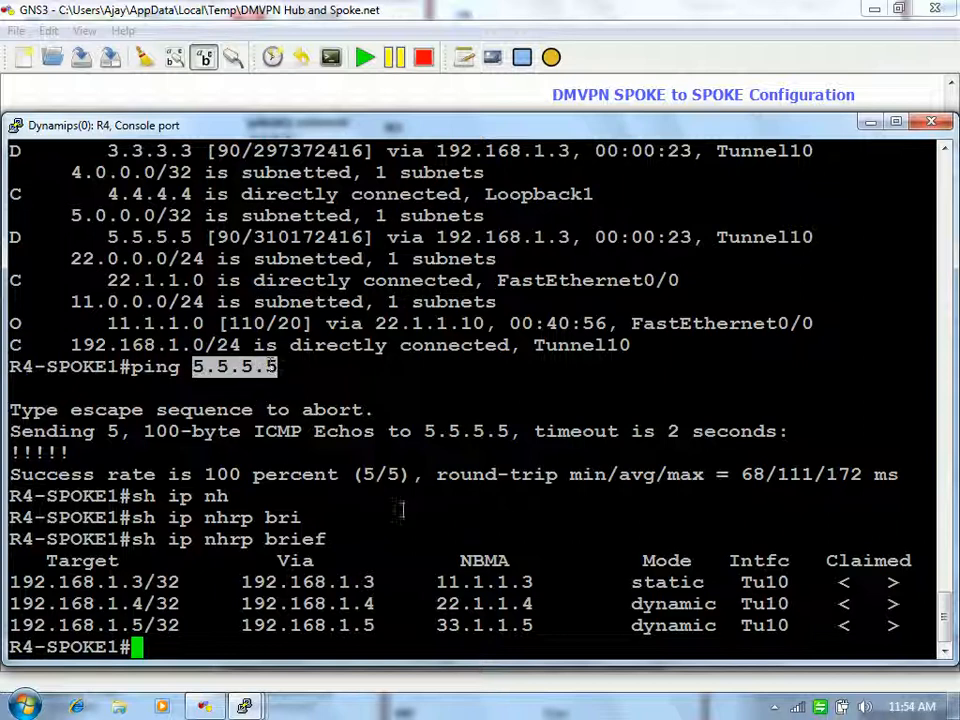
left_click(632, 607)
left_click_drag(632, 607, 721, 596)
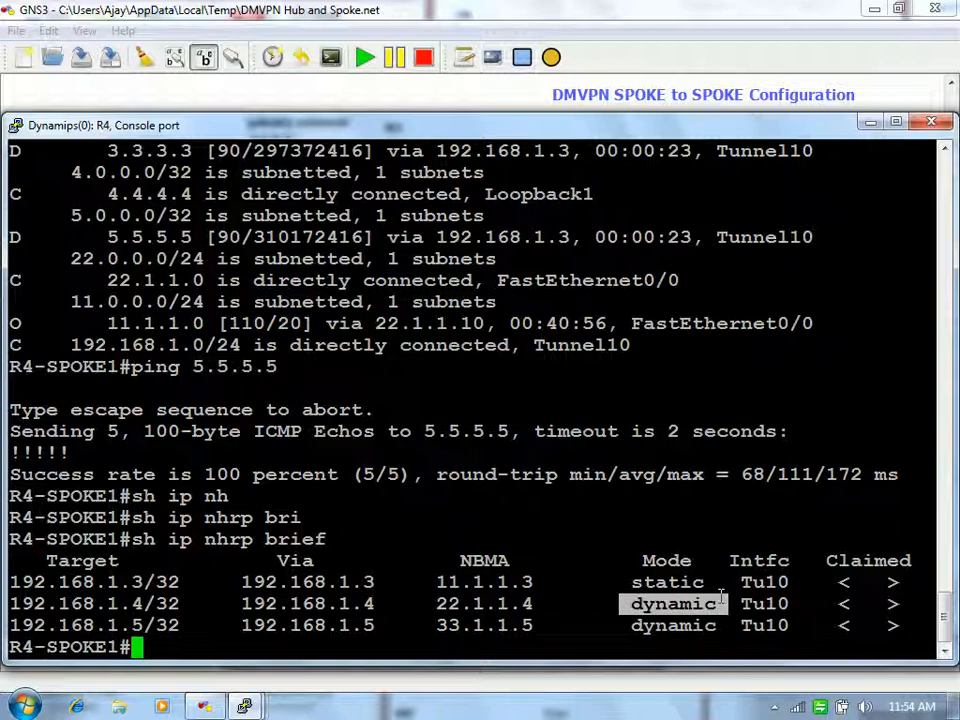
left_click(722, 600)
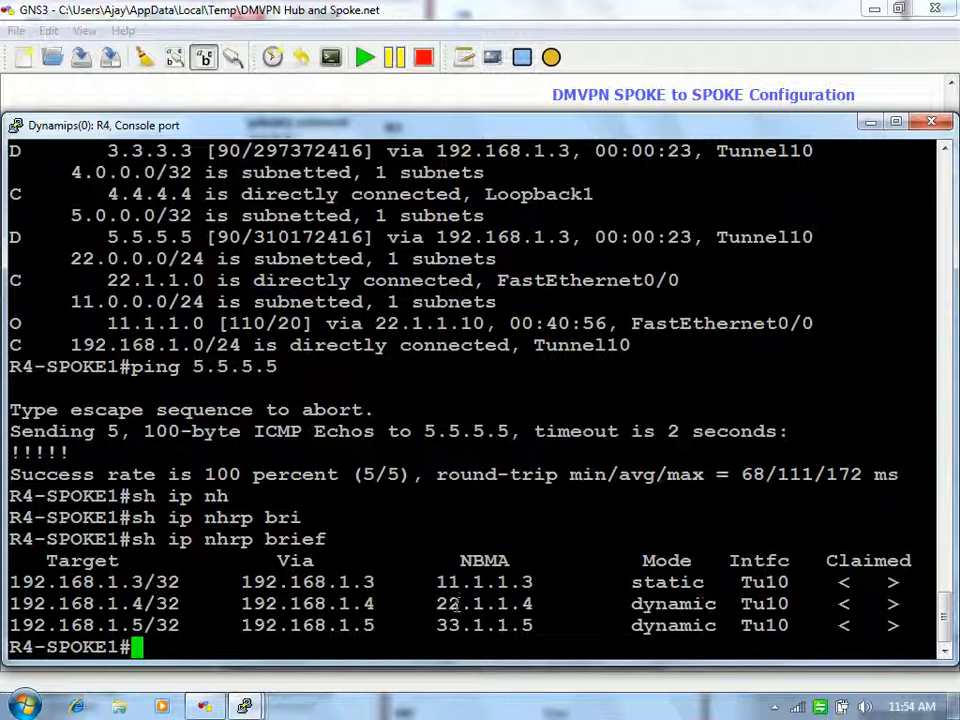
Step: Show R3's FastEthernet0/0 config with no ip next-hop-self eigrp 10, then minimise both consoles
mouse_move(248, 706)
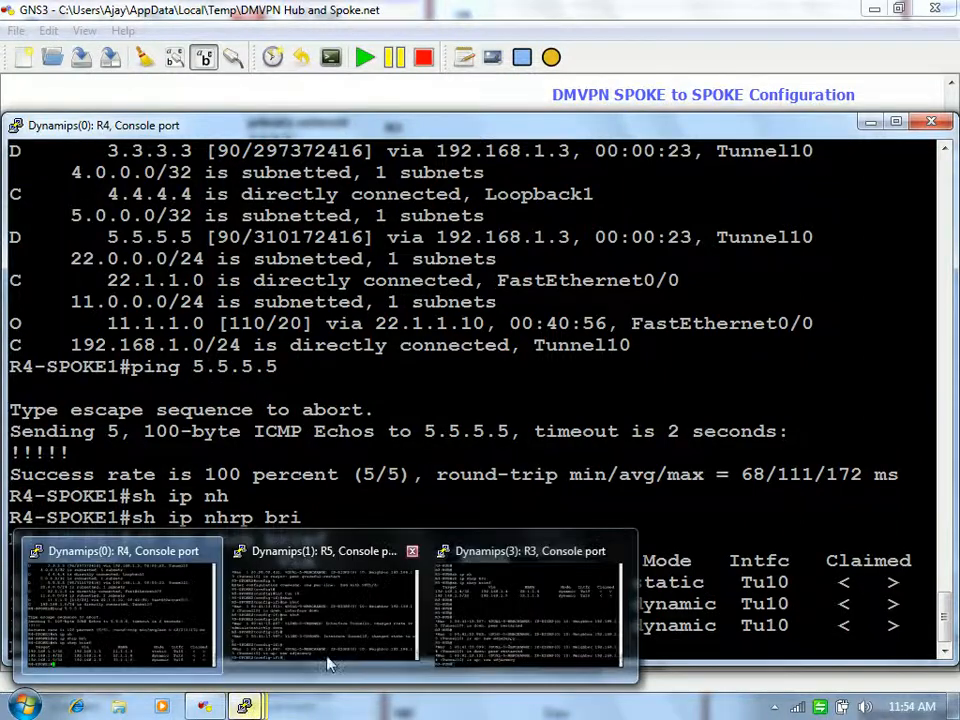
left_click(508, 636)
type("sh ru")
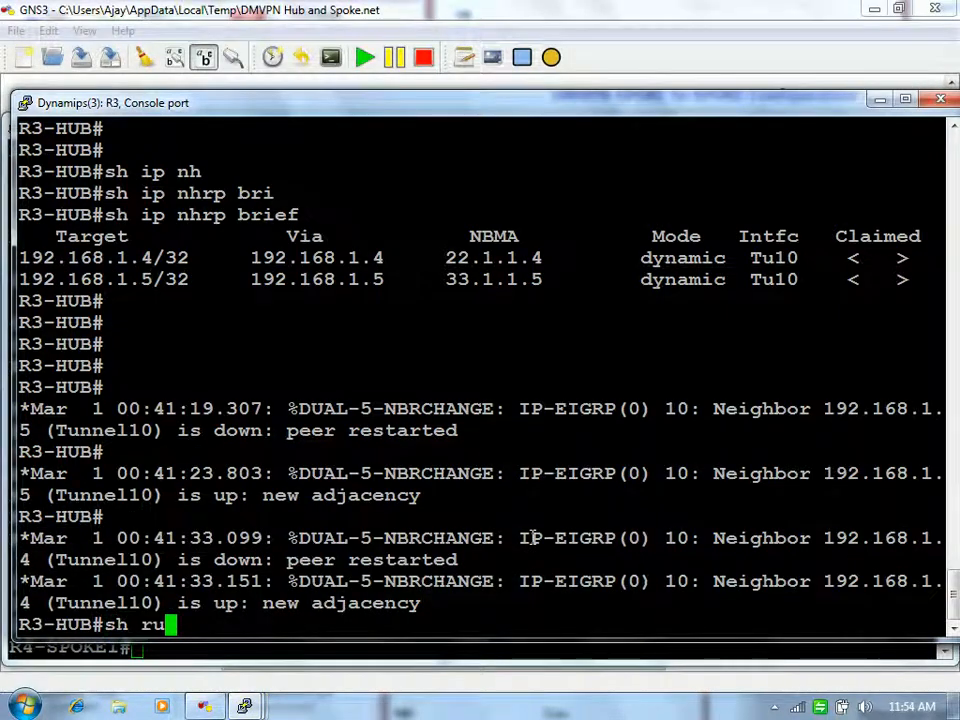
type("n int fa0/0/")
key("Return")
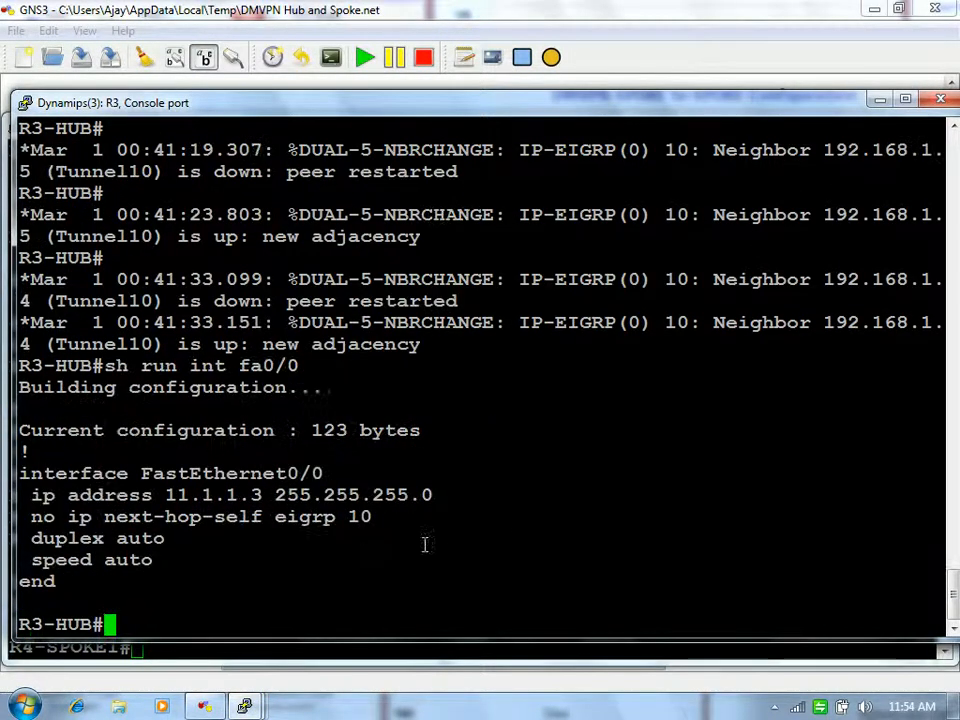
left_click_drag(272, 514, 374, 517)
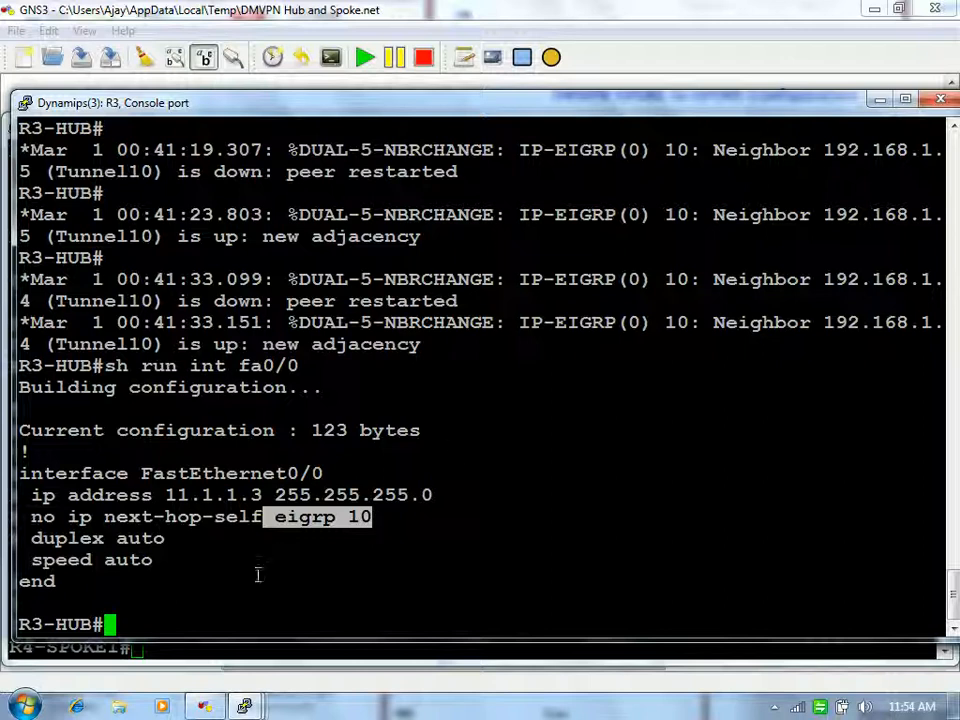
left_click(373, 517)
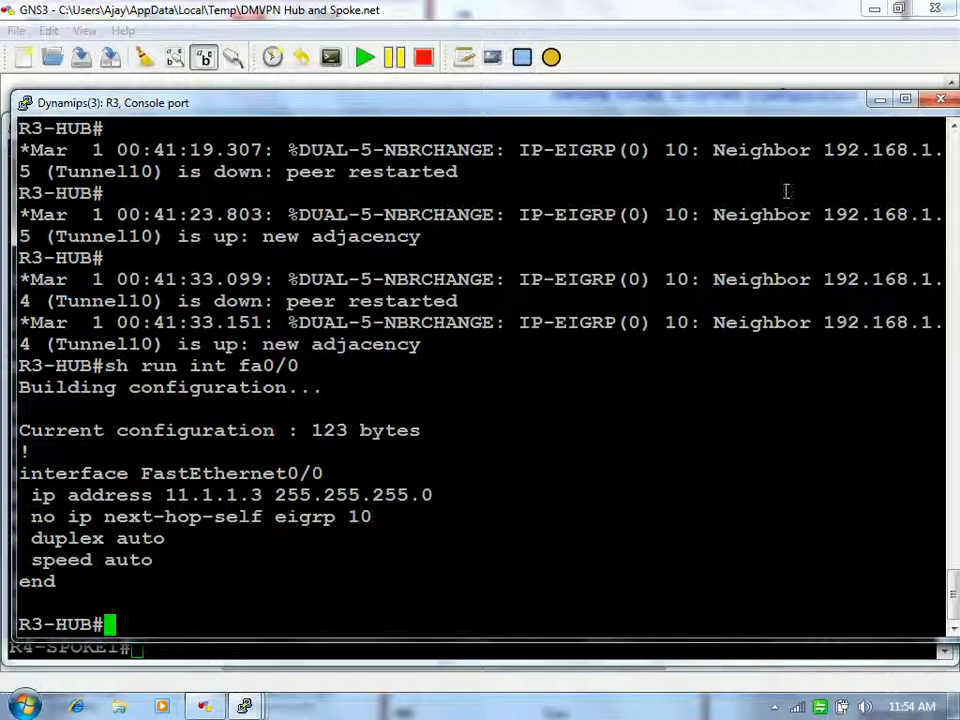
left_click(883, 100)
left_click(871, 121)
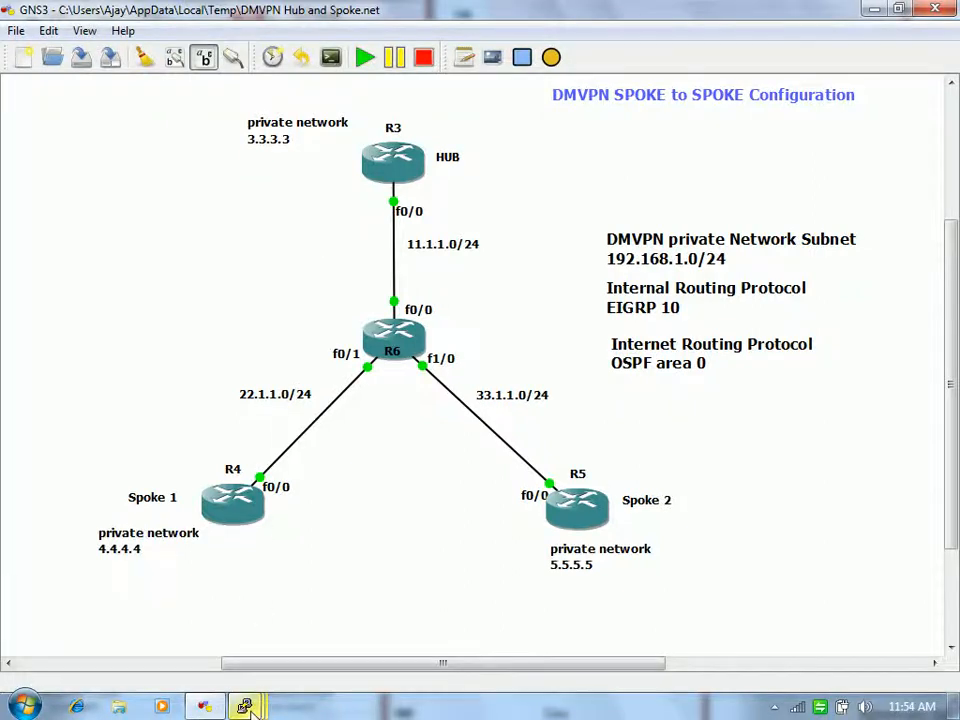
Step: Traceroute from R4 to 5.5.5.5, passing hub 192.168.1.3 before reaching 192.168.1.5
mouse_move(247, 706)
left_click(167, 606)
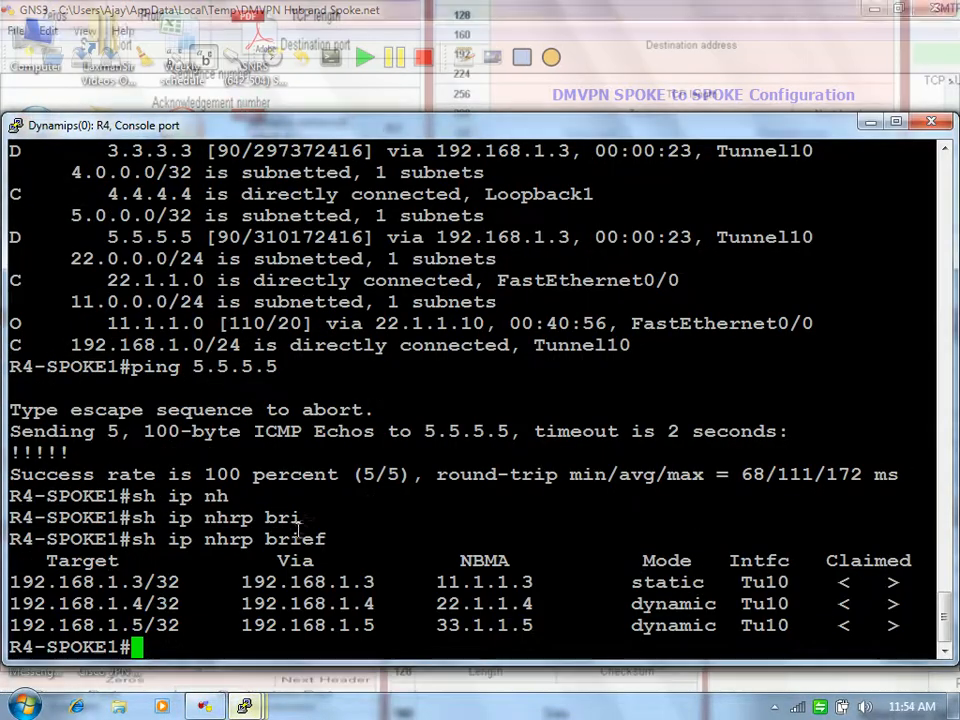
type("tra")
key("Tab")
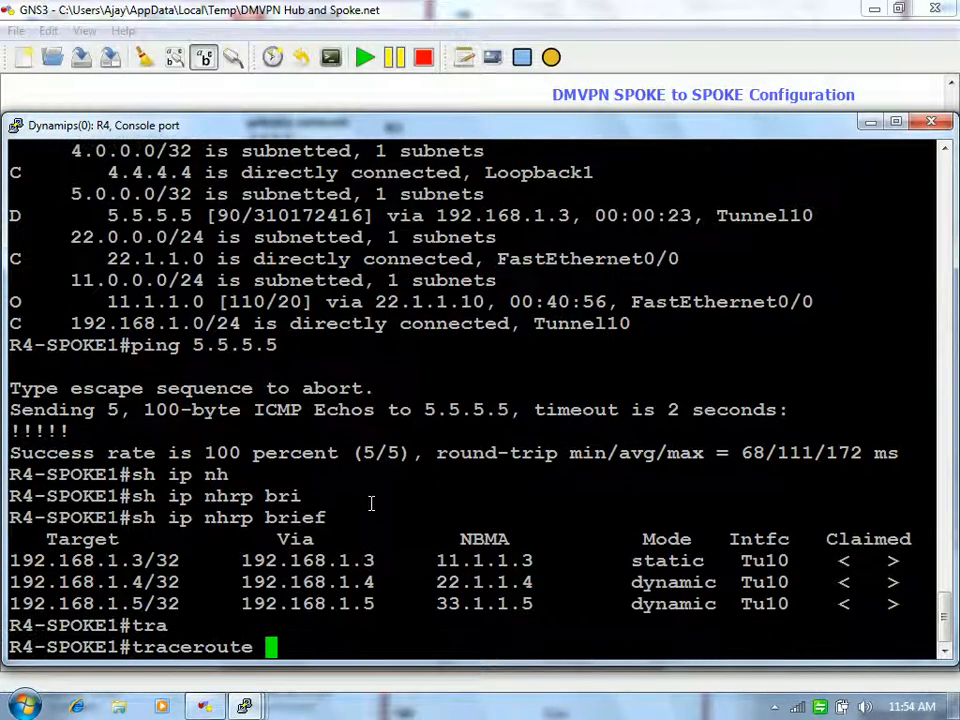
type("5.5.5.5")
key("Return")
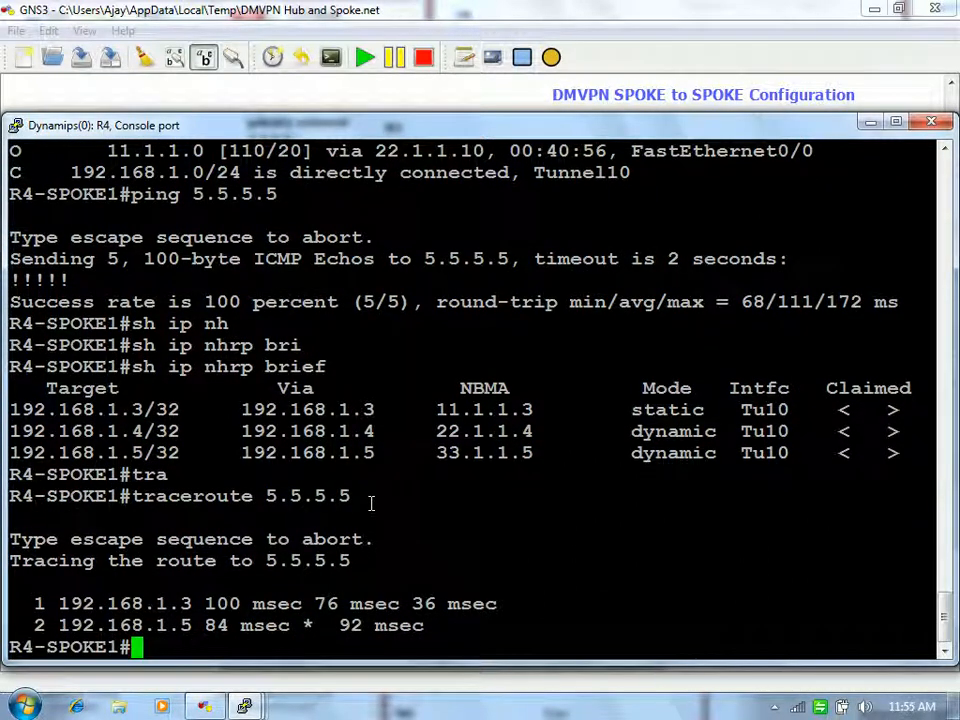
Step: On hub R3, enter configuration mode for interface Tunnel10
mouse_move(245, 709)
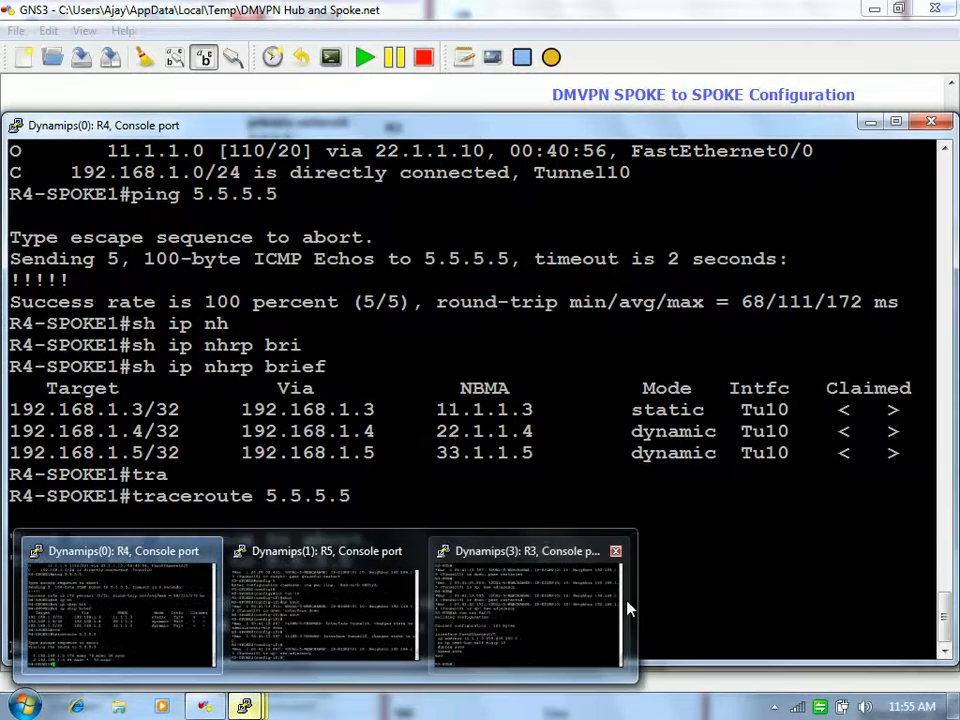
left_click(548, 610)
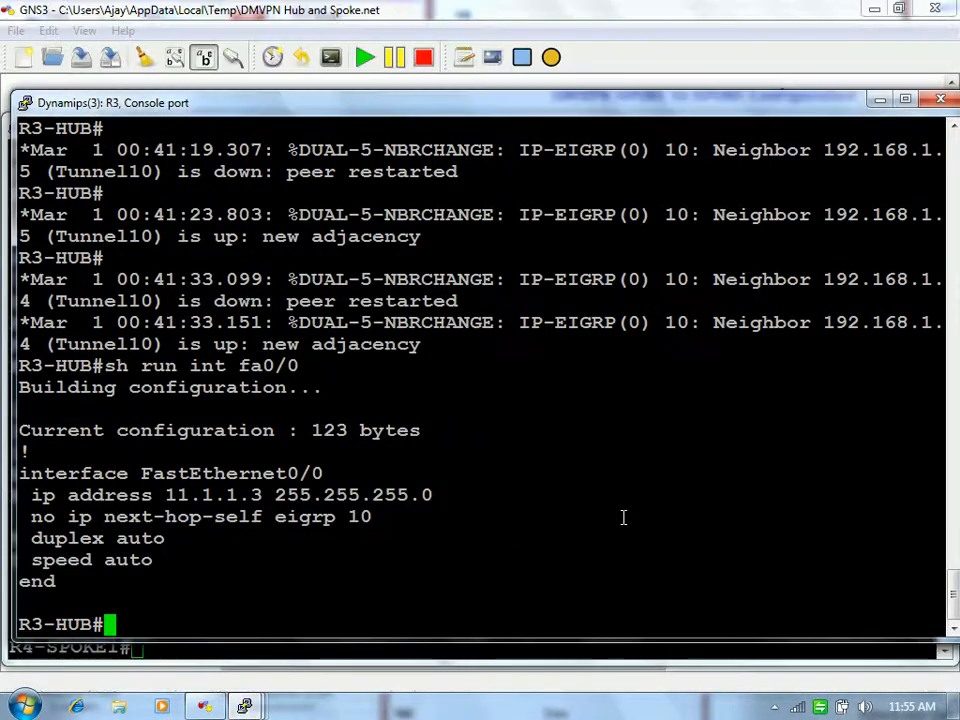
type("config t")
key("Return")
key("Return")
type("int tun 10")
key("Return")
Step: Apply no ip next-hop-self eigrp 10 on R3's Tunnel10
type("n")
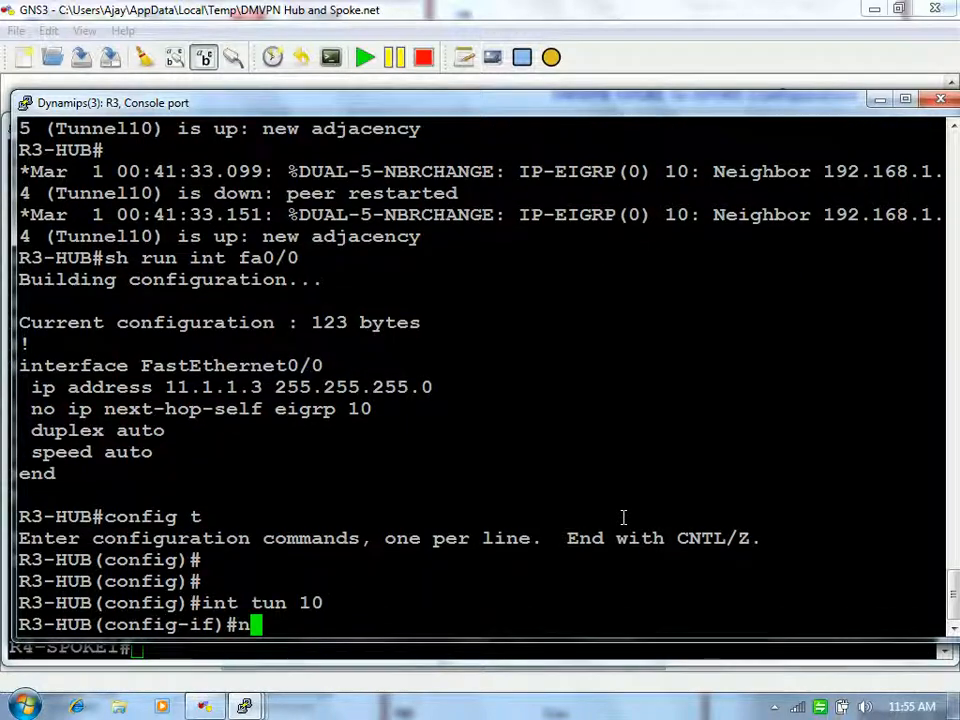
type("o ne")
key("Tab")
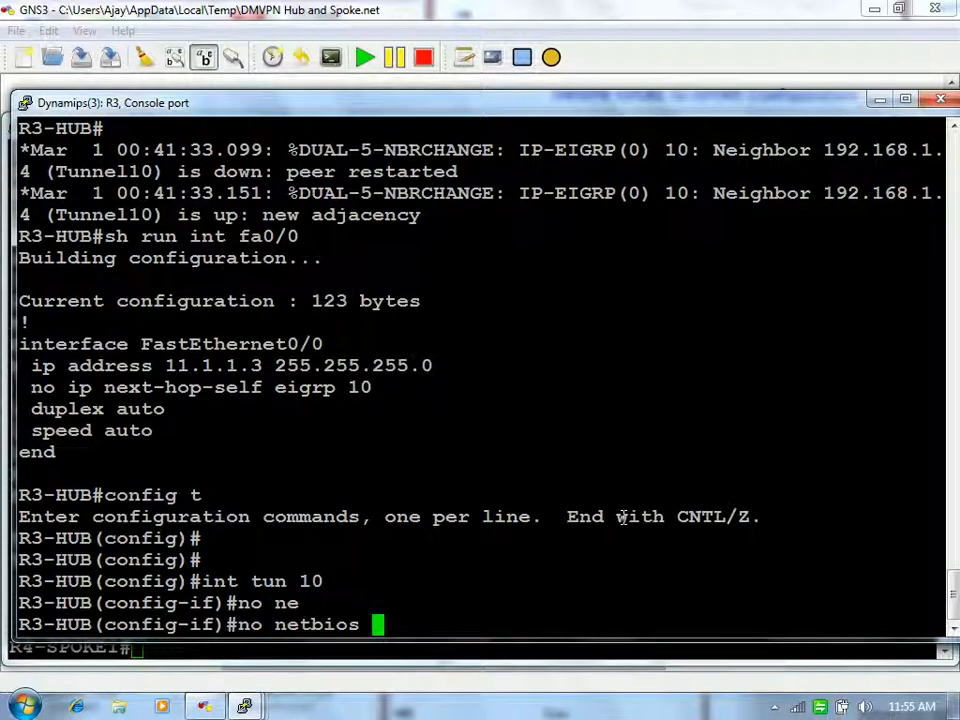
key("BackSpace")
key("BackSpace")
key("BackSpace")
key("BackSpace")
key("BackSpace")
key("BackSpace")
key("BackSpace")
key("BackSpace")
key("BackSpace")
type("ip nex")
key("Tab")
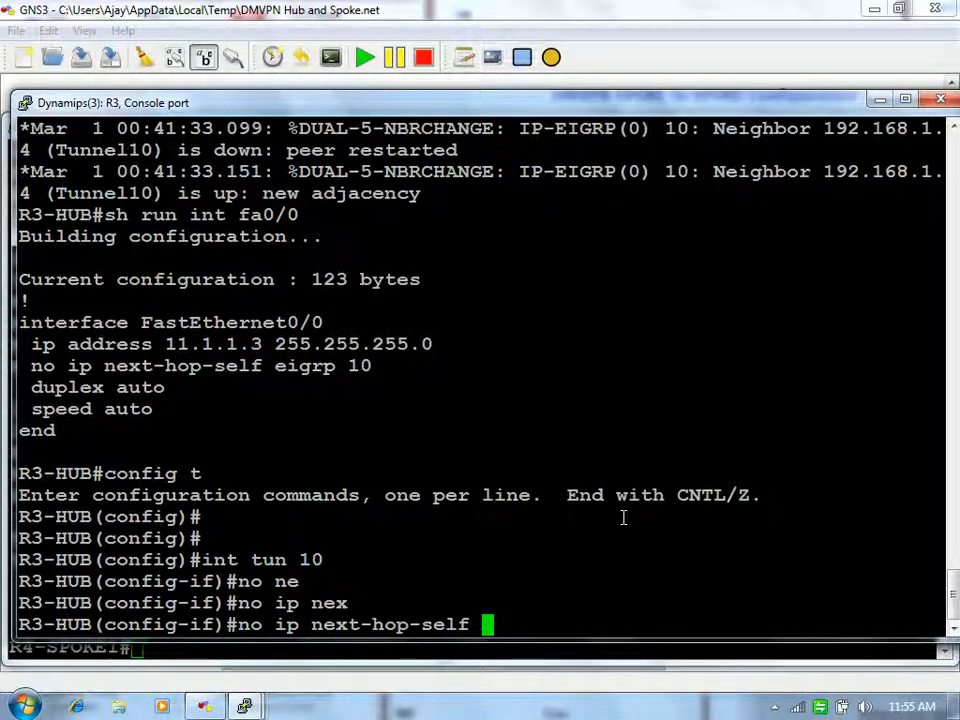
type("?ei")
key("Tab")
type("10")
key("Return")
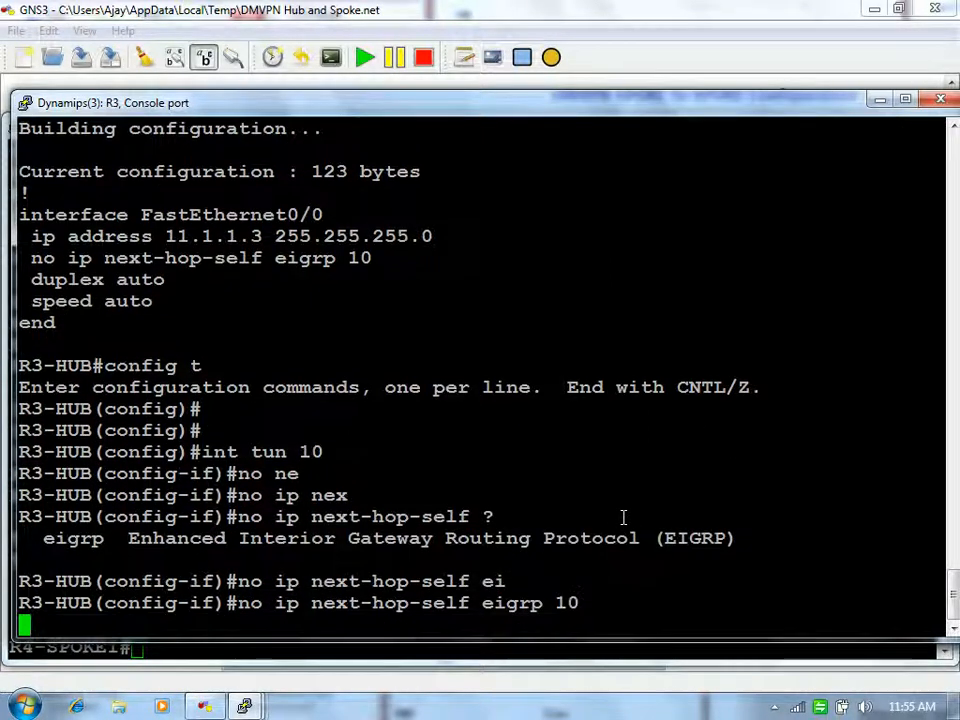
Step: Exit R3's configuration mode and recall the traceroute 5.5.5.5 command on R4
key("Return")
key("Return")
type("end")
key("Return")
key("Return")
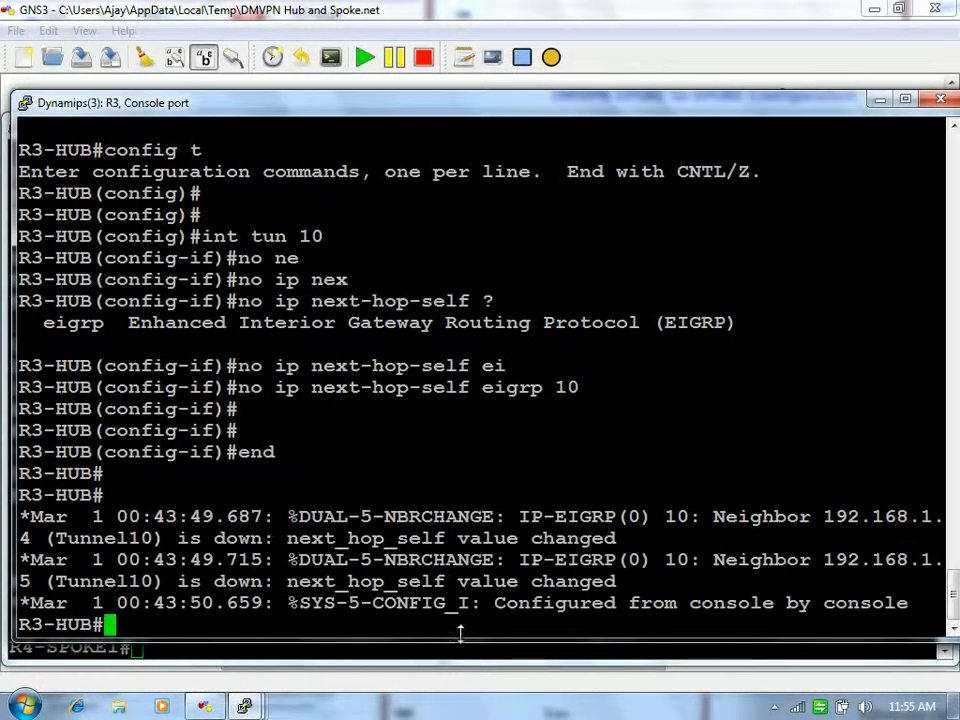
left_click(459, 647)
key("Up")
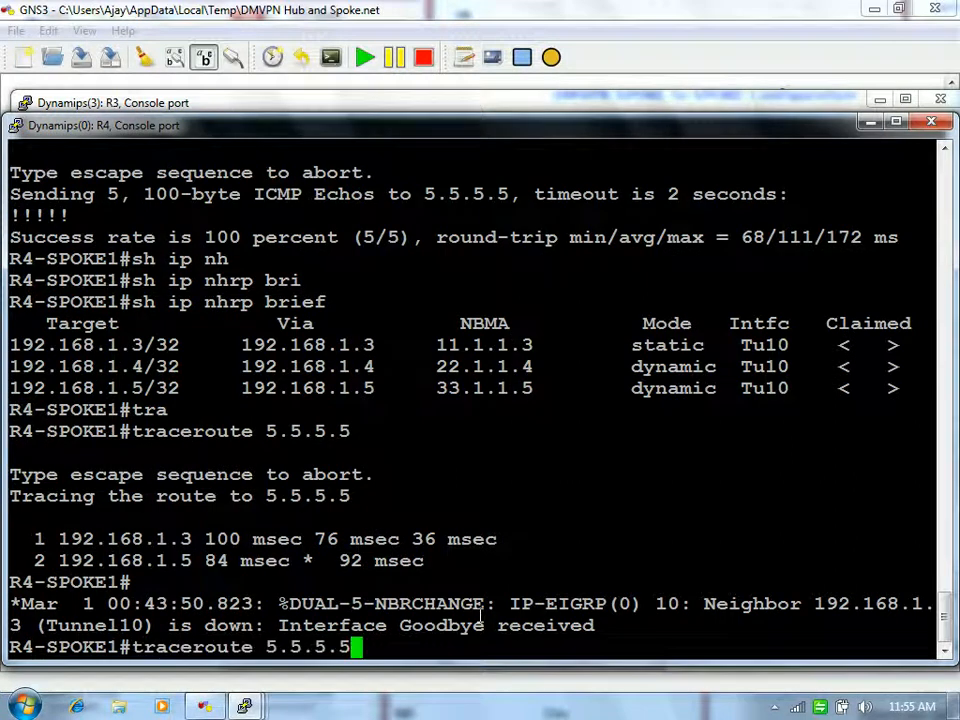
Step: Rerun R4's traceroute to 5.5.5.5, now one hop, and list its NHRP mappings
key("Return")
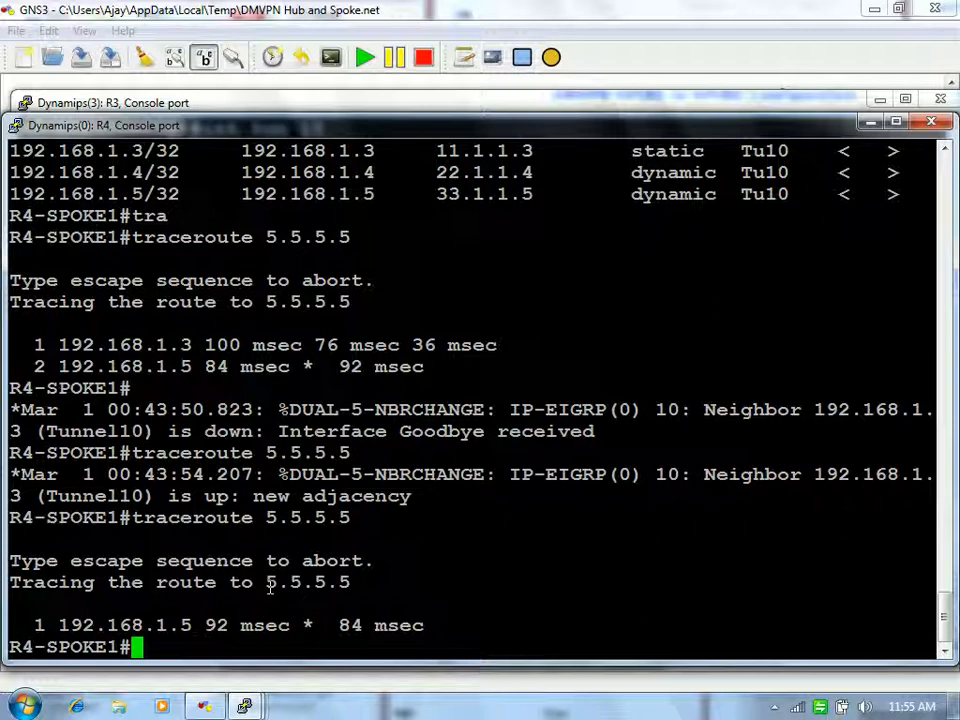
type("sh ip nh")
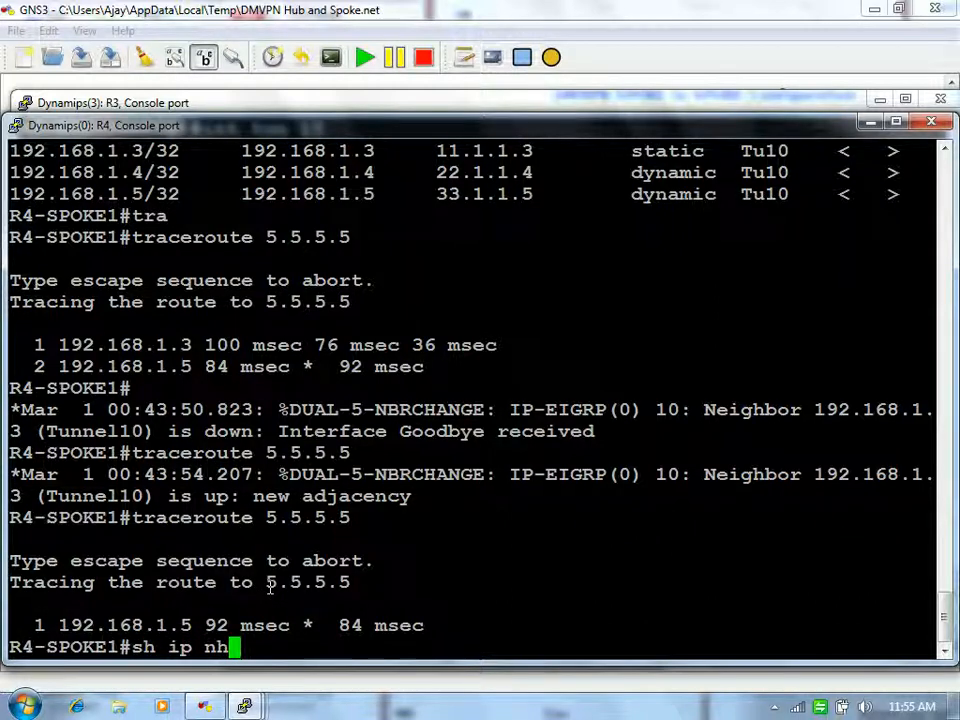
key("Tab")
type("bri")
key("Tab")
key("Return")
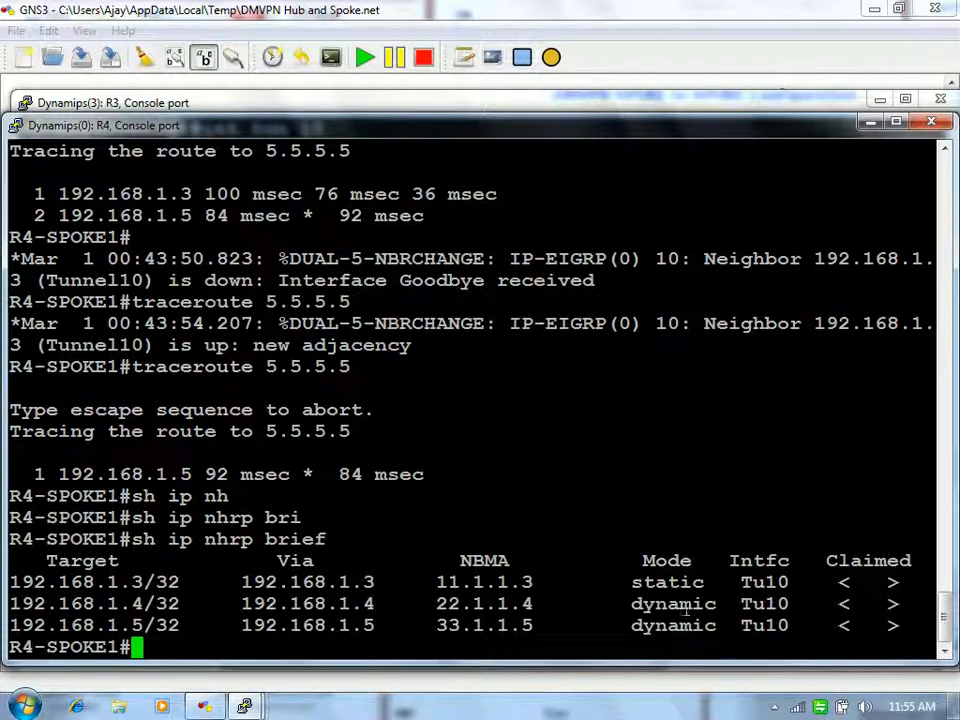
Step: Highlight the dynamic 192.168.1.5 entry via 33.1.1.5 and close R4's console
left_click_drag(716, 625, 440, 625)
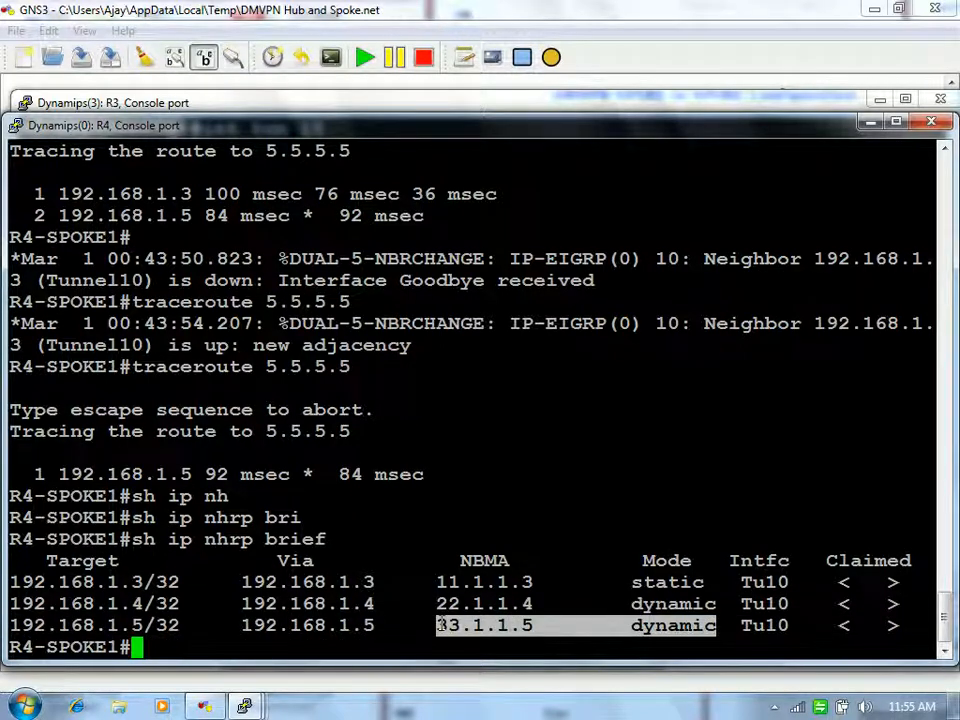
left_click(442, 624)
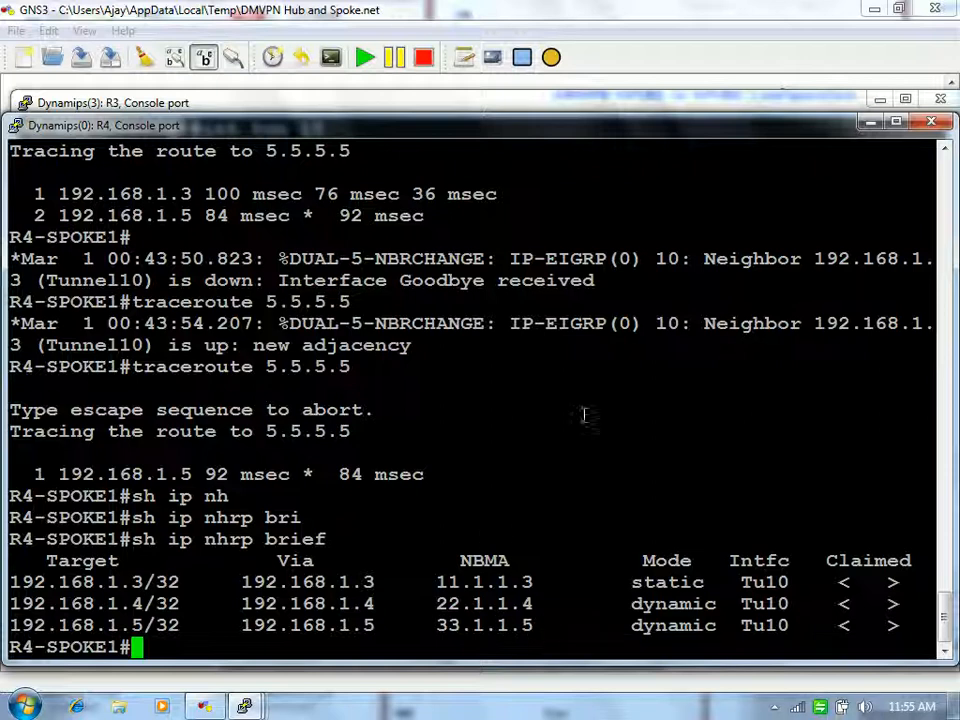
left_click(870, 122)
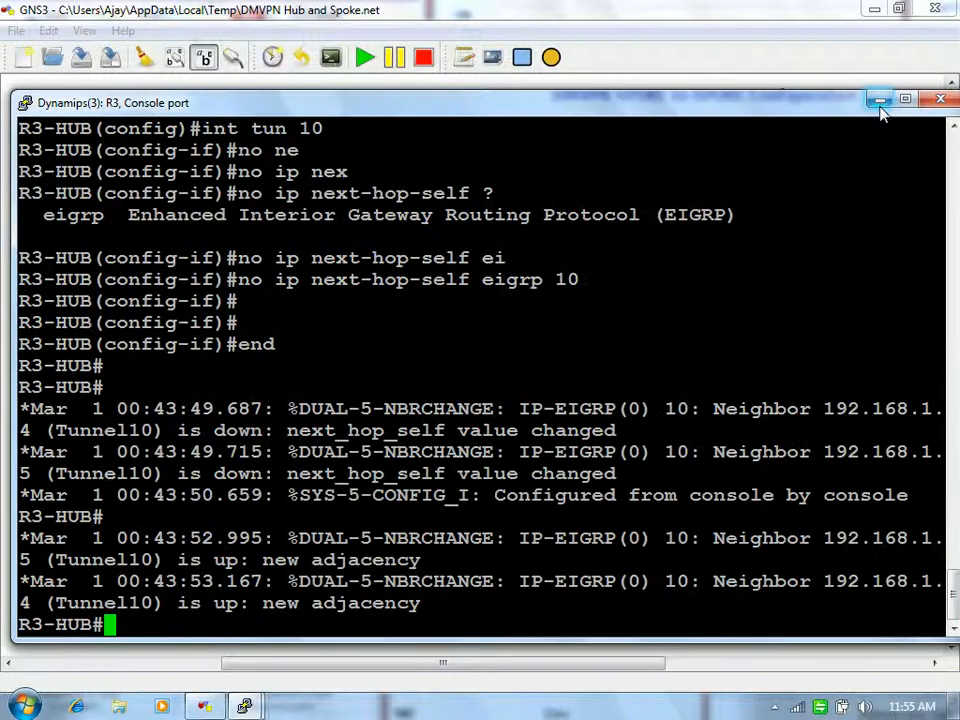
Step: Minimise R3's console and reposition the 22.1.1.0/24 and f0/1 link labels
left_click(879, 101)
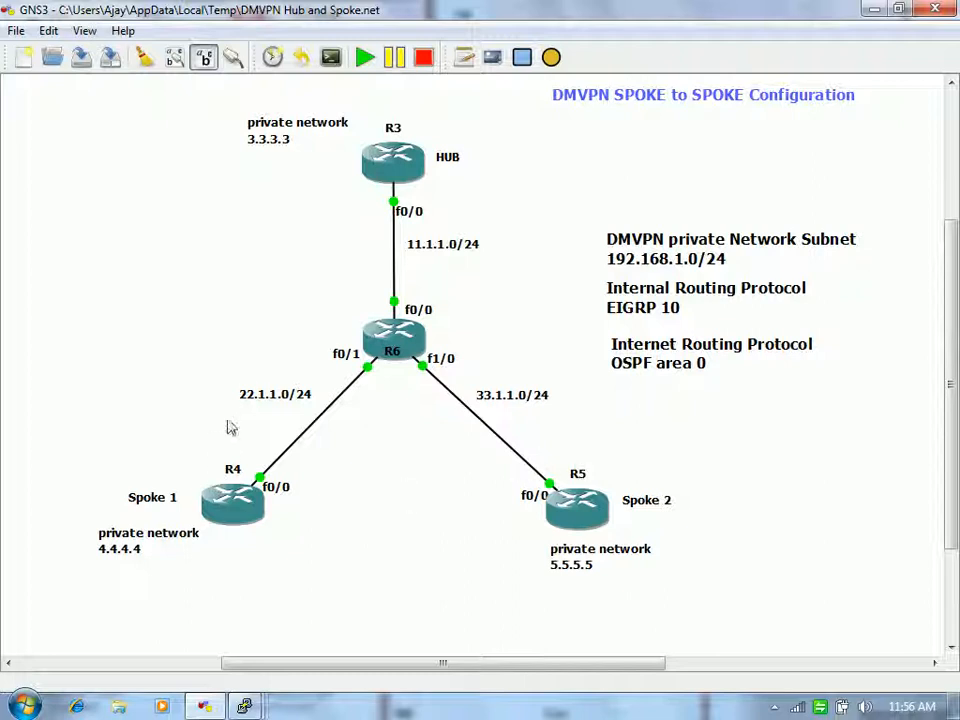
left_click_drag(257, 400, 261, 414)
left_click_drag(347, 366, 380, 398)
left_click(372, 462)
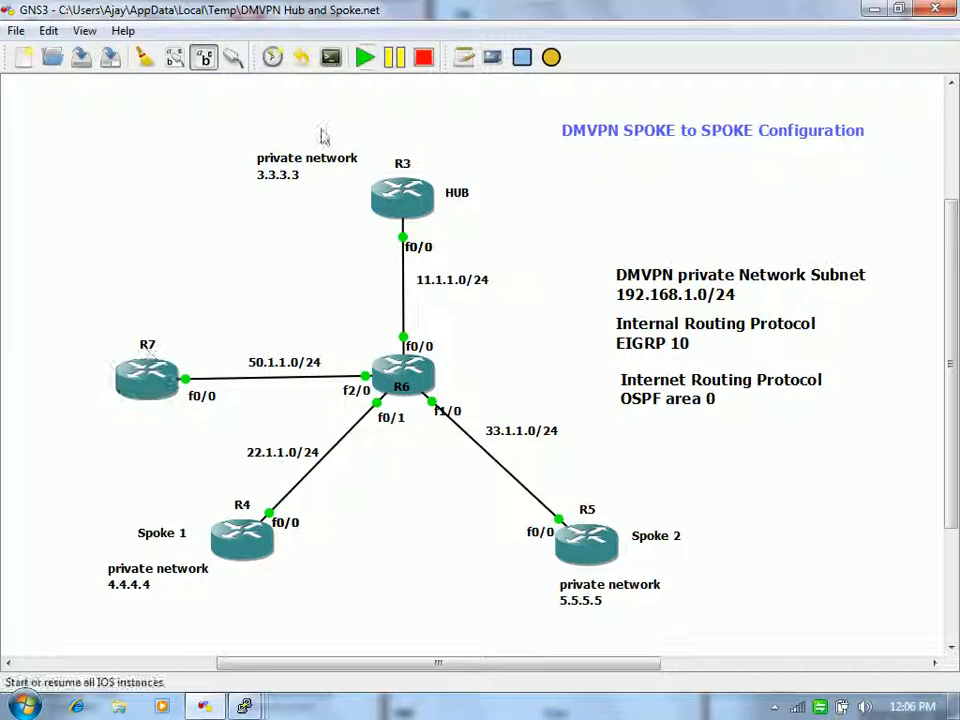
Step: Add a 'Spoke3' text note above router R7 on the canvas
left_click(463, 60)
left_click(69, 330)
type("Spoke 3")
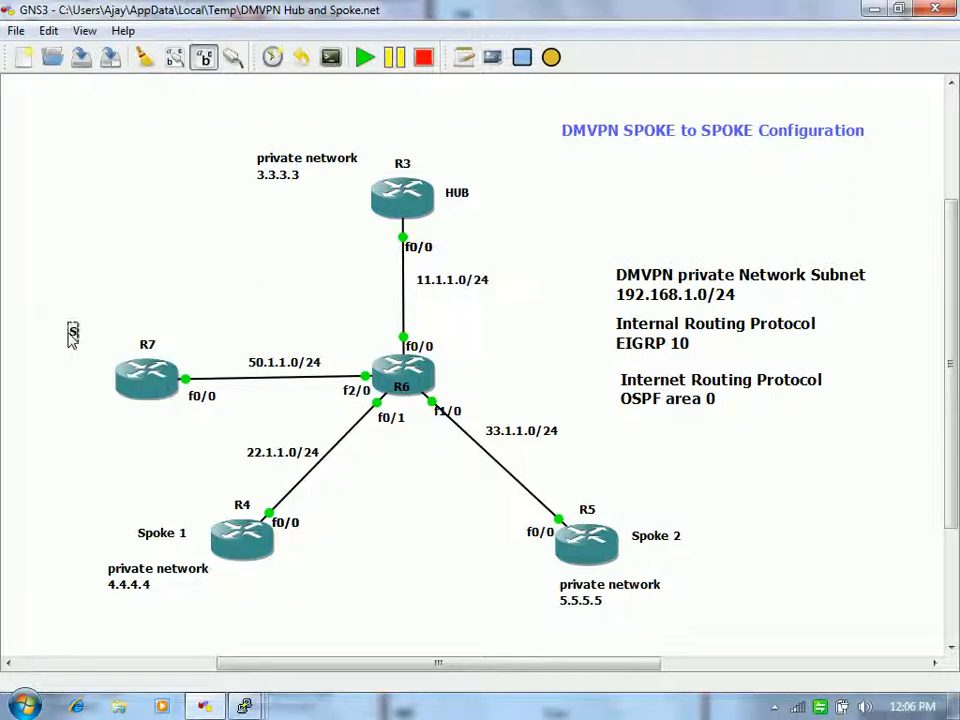
key("BackSpace")
key("BackSpace")
type("3")
left_click(237, 267)
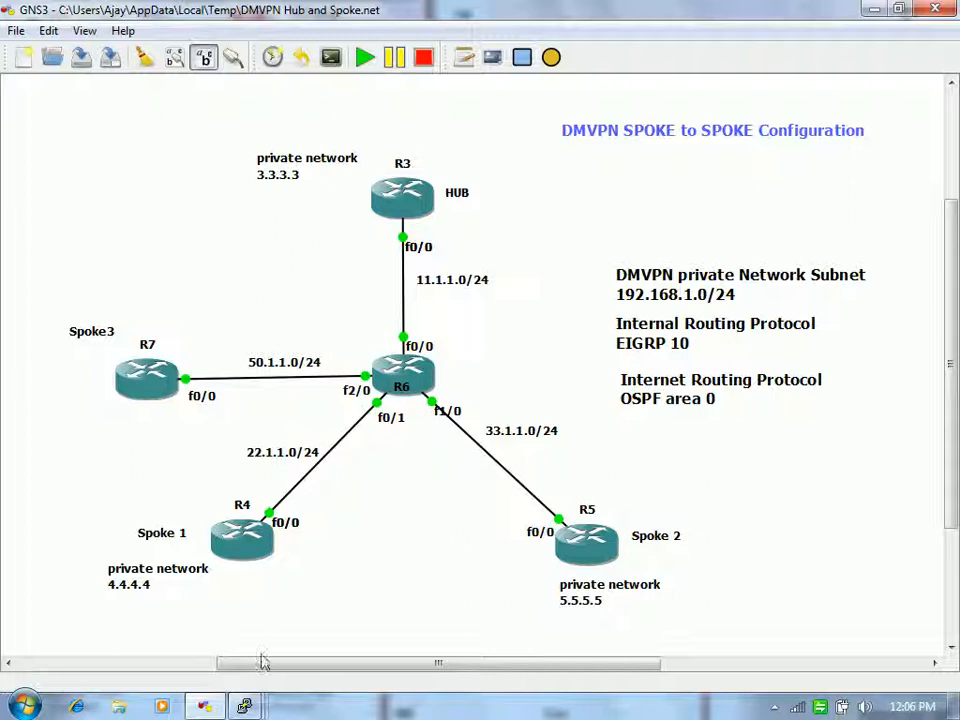
Step: Show R7's interface brief, highlighting its address 50.1.1.7
mouse_move(246, 704)
left_click(560, 613)
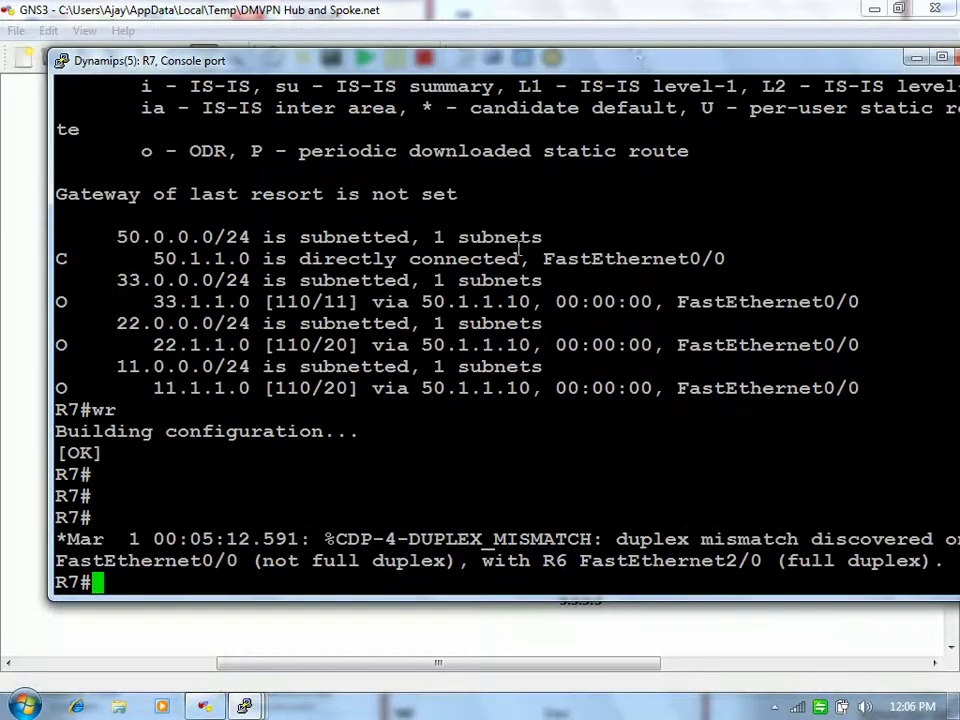
left_click_drag(655, 50, 757, 292)
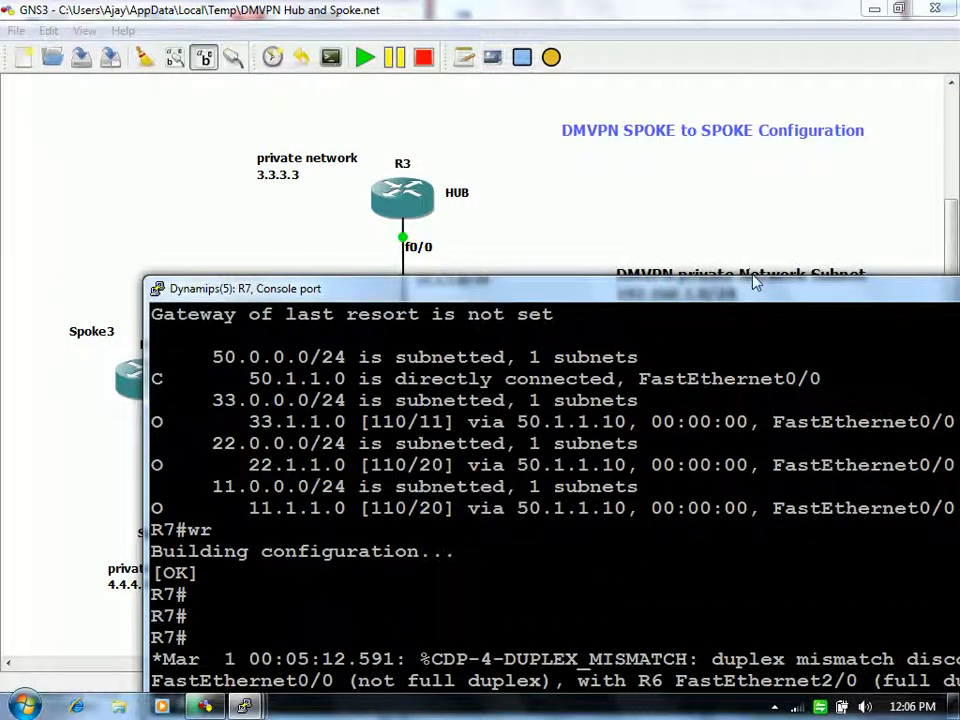
left_click_drag(755, 283, 620, 20)
type("sh ip int bri")
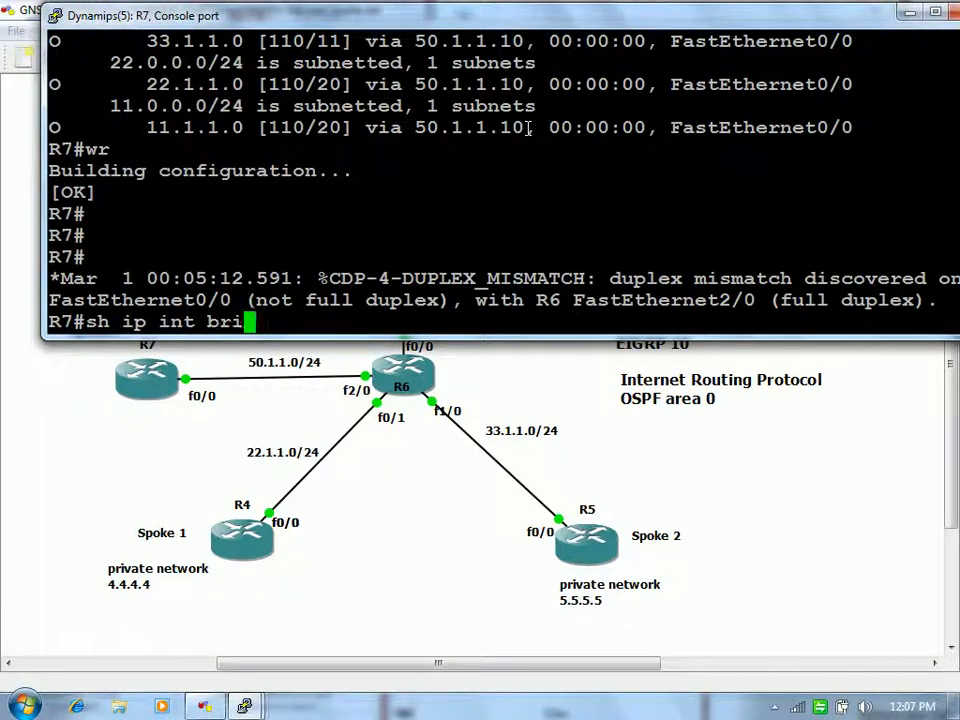
key("Return")
left_click_drag(379, 235, 477, 235)
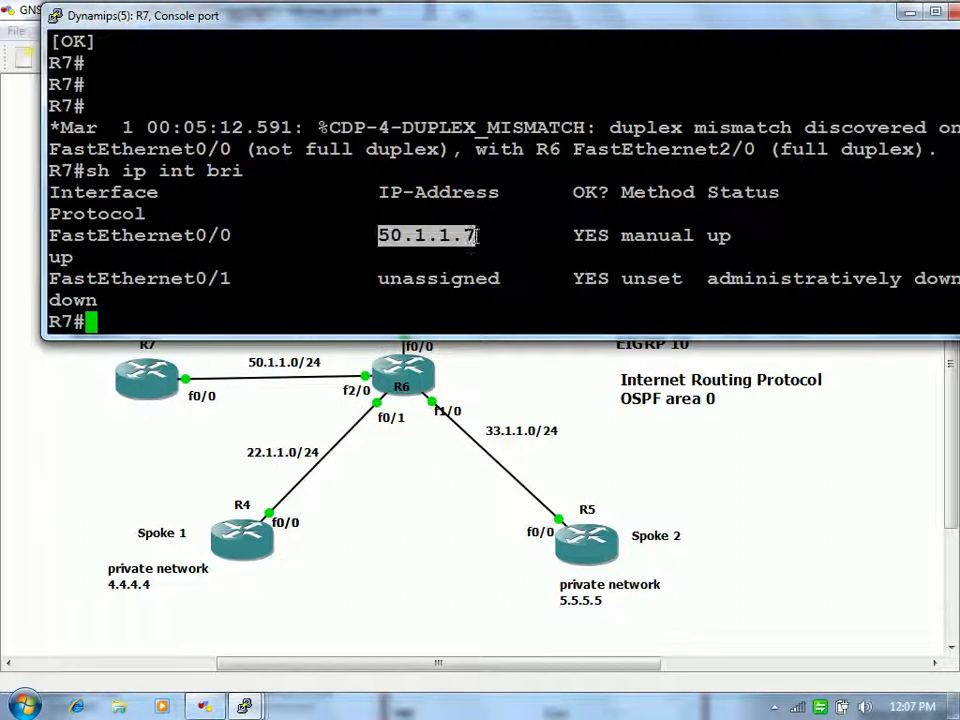
left_click(535, 242)
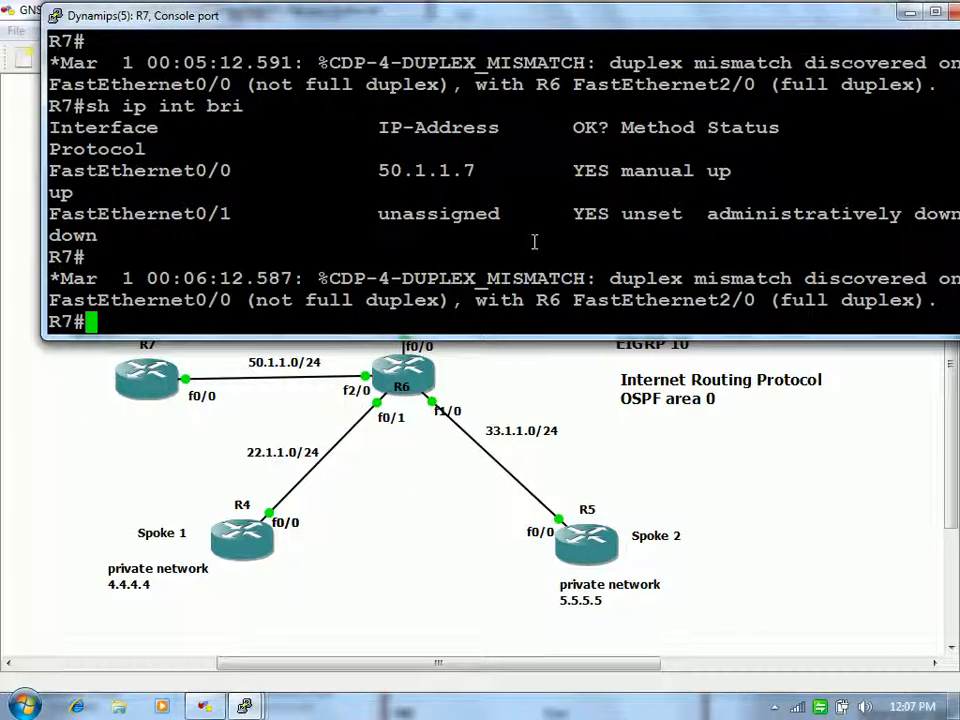
Step: Set R7's FastEthernet0/0 to speed 100 and full duplex
key("Return")
key("Return")
type("config t")
key("Return")
type("int fa0/0")
key("Return")
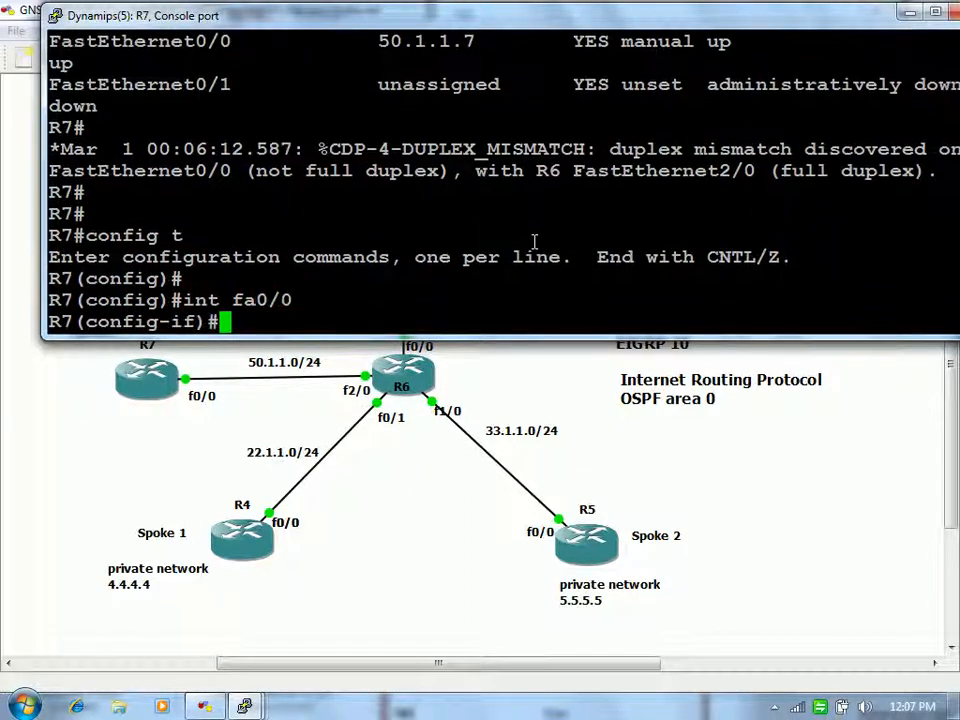
type("sp")
key("Tab")
type("100")
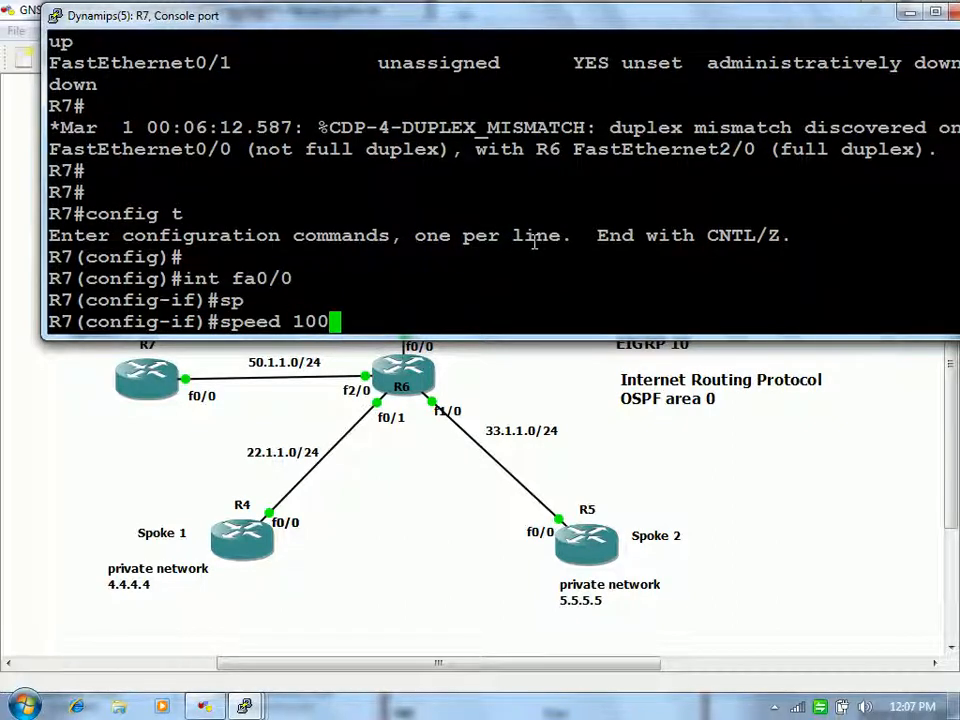
key("Return")
type("duplex f")
key("Tab")
type("fu")
key("Tab")
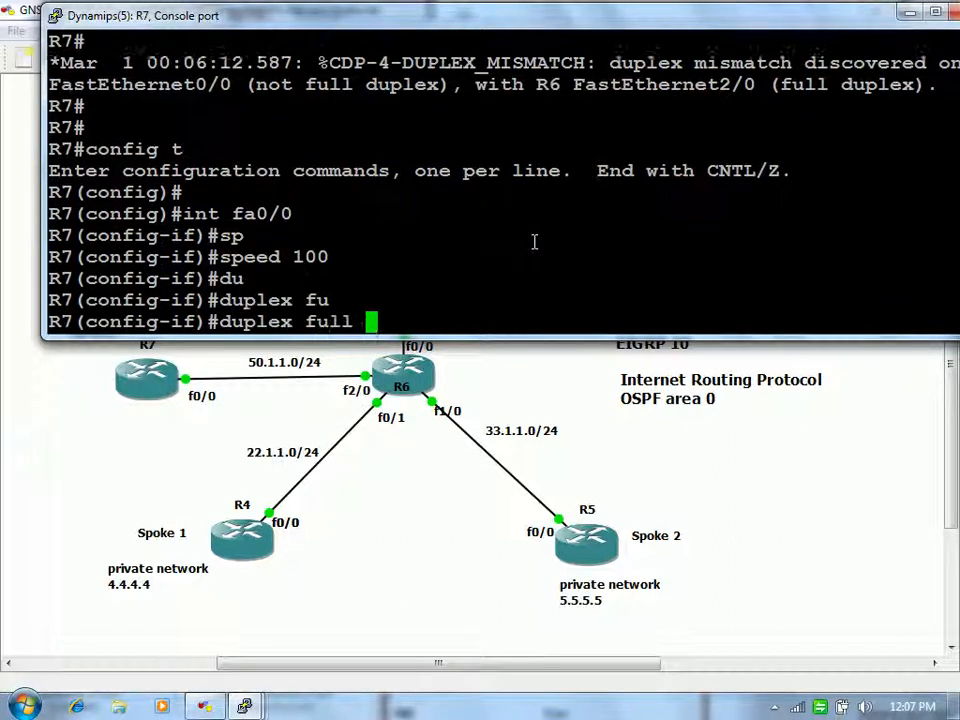
key("Return")
Step: Exit configuration mode and show R7's IP protocols
type("exit")
key("Return")
key("Return")
key("Return")
type("end")
key("Return")
key("Return")
key("Return")
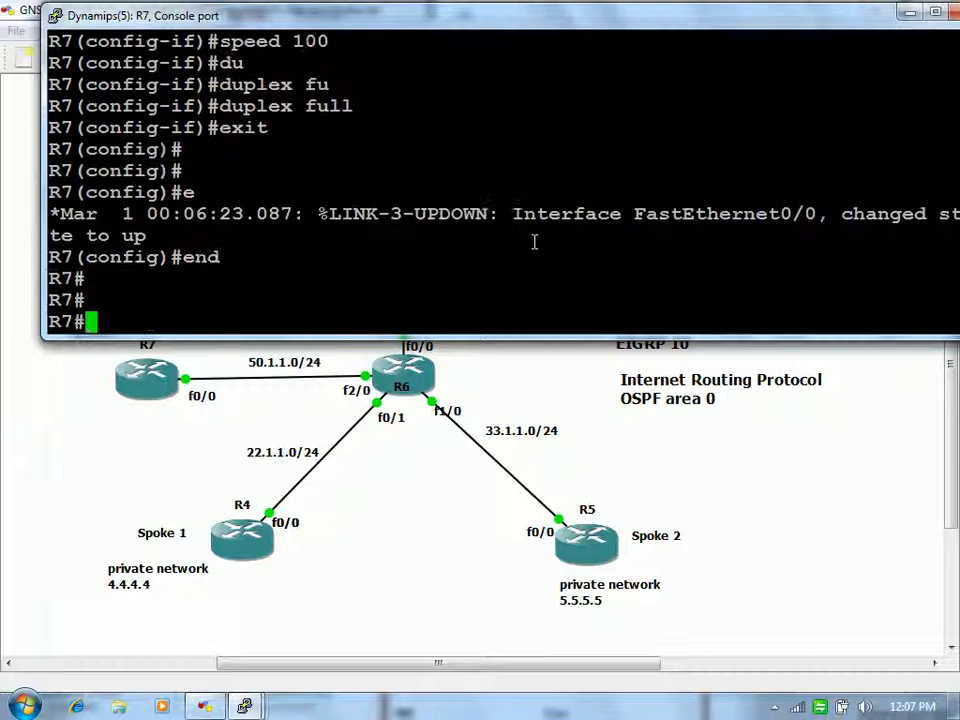
type("sh ip pro")
key("Tab")
key("Return")
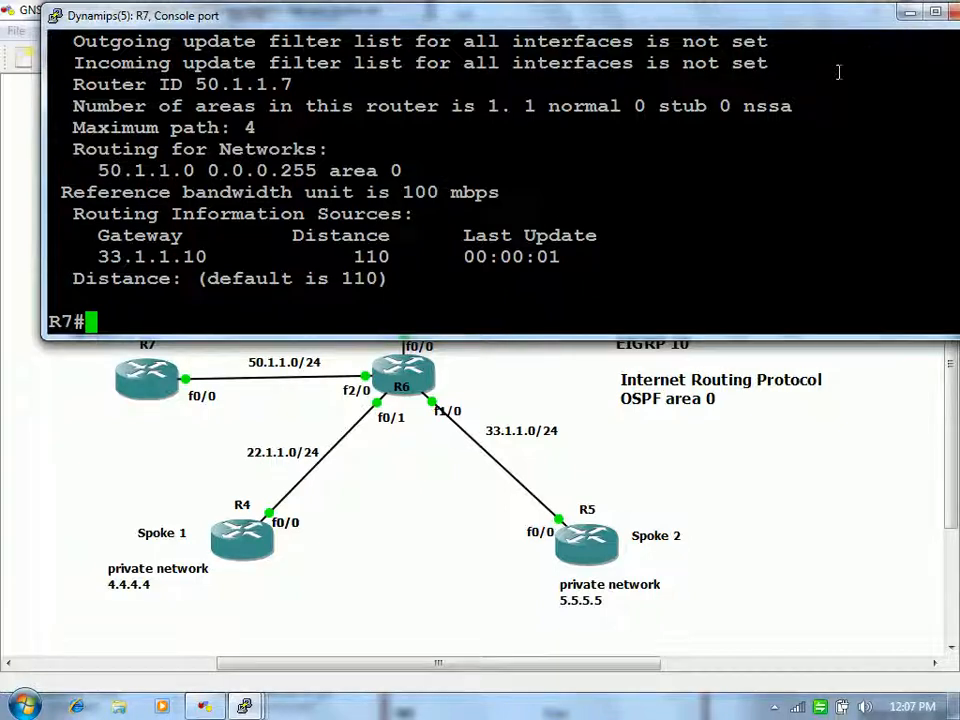
Step: Review R7's OSPF protocol output, highlighting the advertised 50.1.1.0 network
left_click_drag(842, 20, 818, 16)
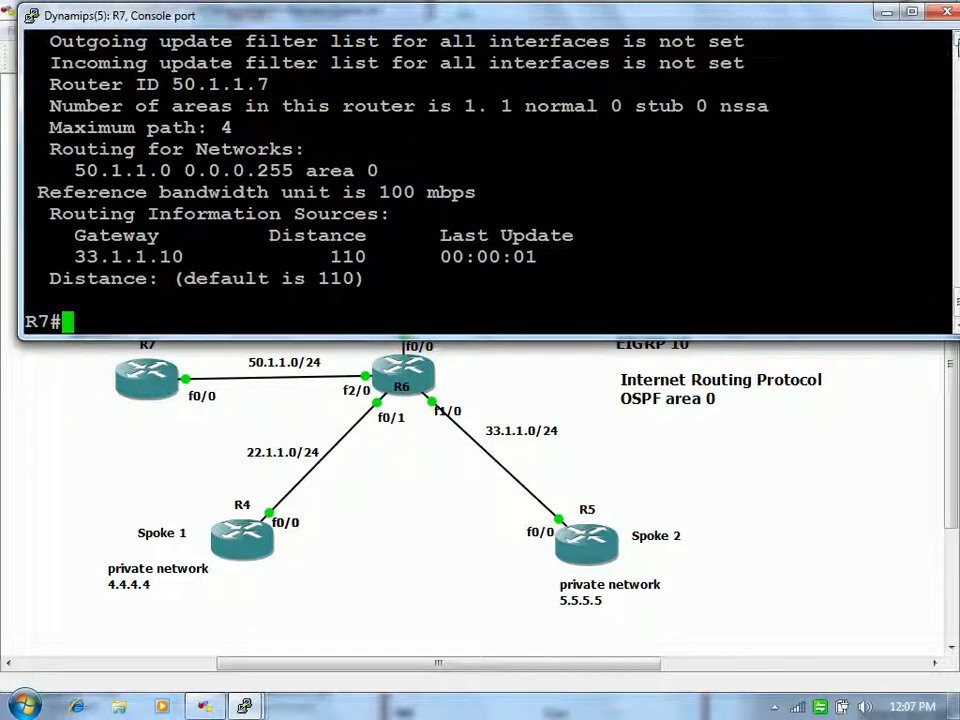
left_click(957, 42)
left_click(957, 42)
left_click(957, 42)
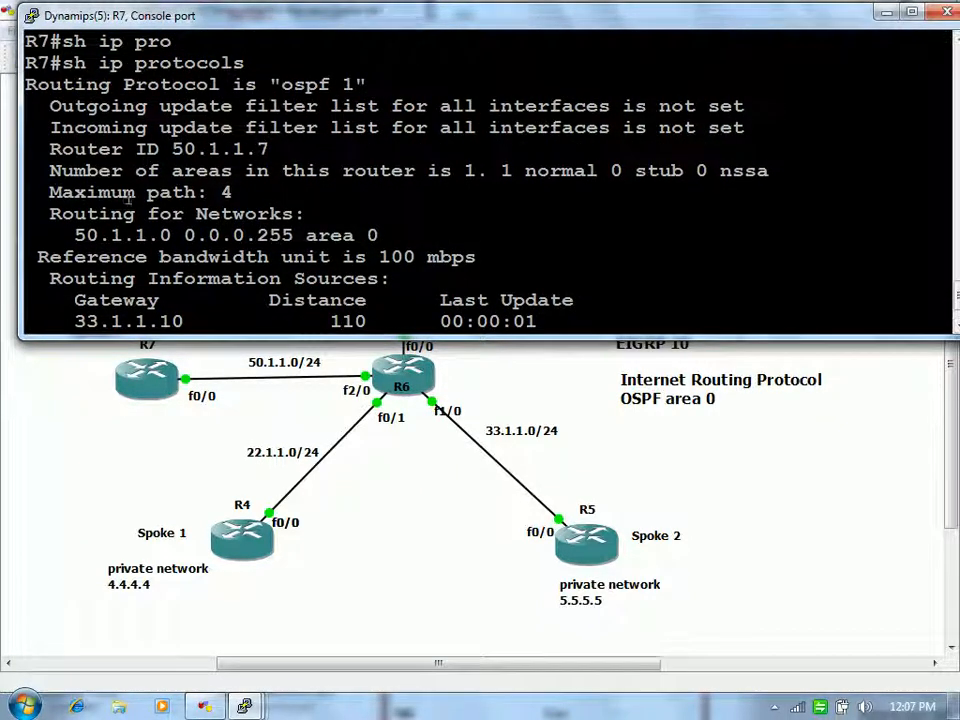
left_click_drag(68, 234, 383, 226)
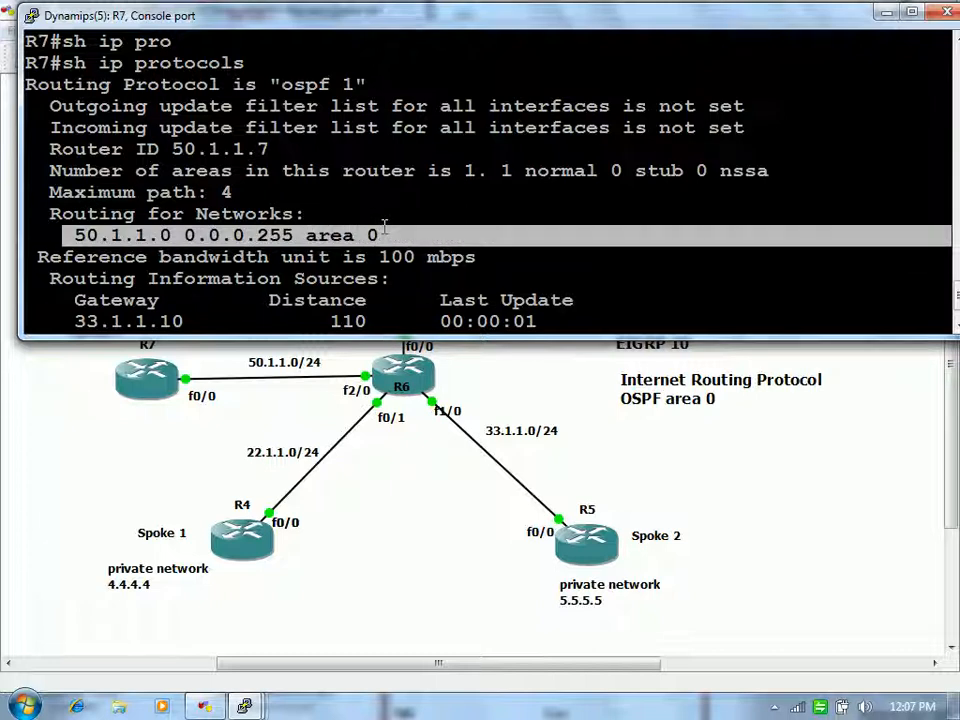
left_click(467, 263)
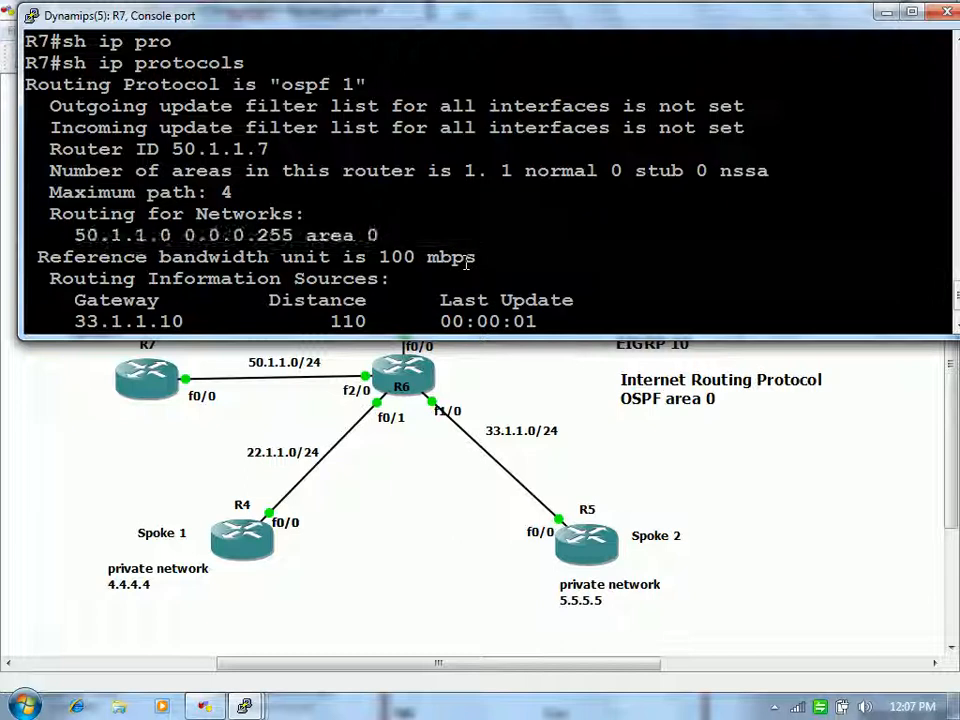
key("Return")
key("Return")
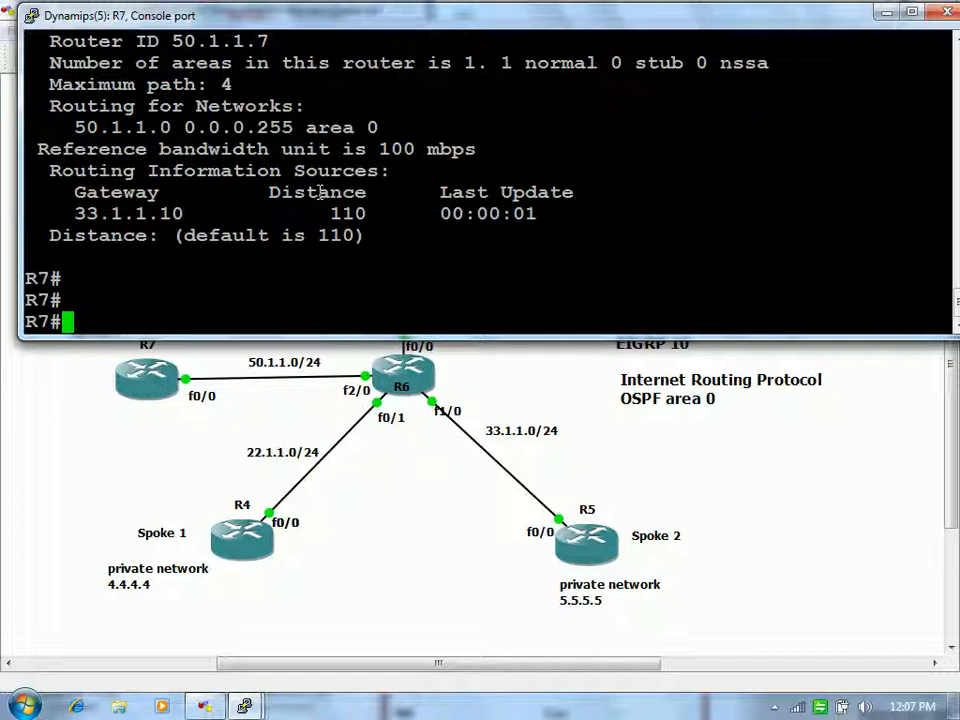
Step: Show R7's routes to 33.1.1.0, 22.1.1.0 and 11.1.1.0, then enter config t
type("sh ip r")
key("Return")
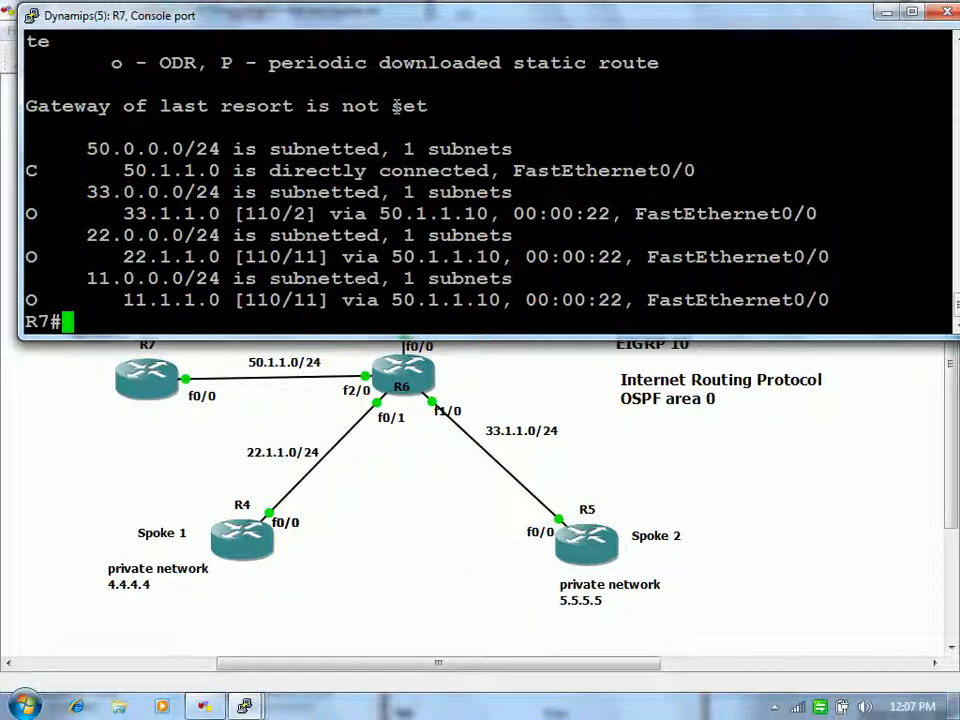
key("Return")
key("Return")
type("config t")
key("Return")
key("Return")
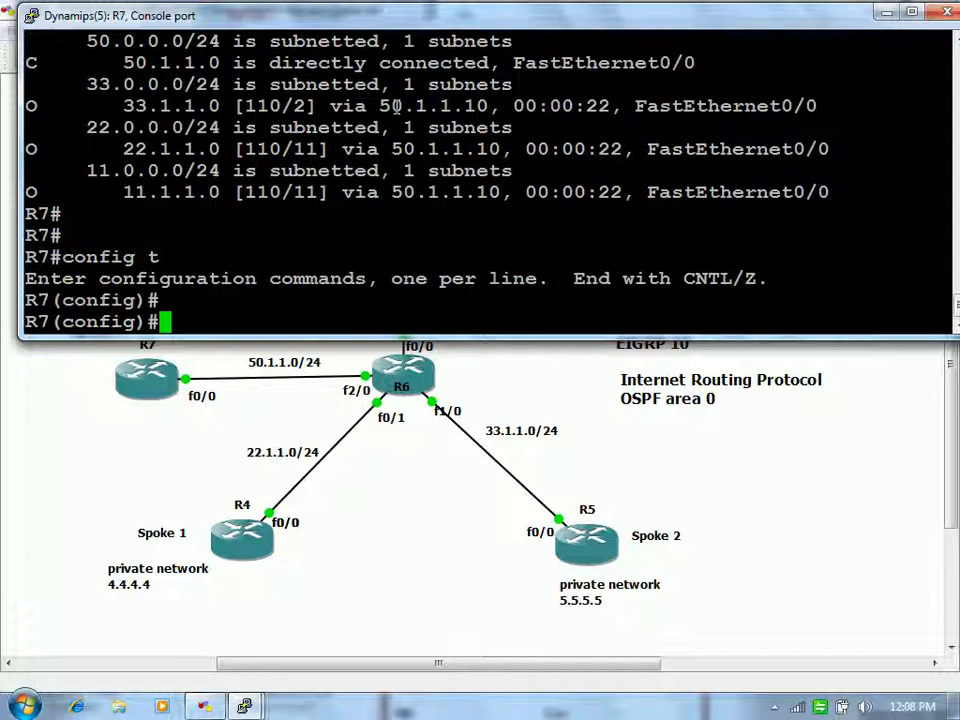
Step: Enter interface Tunnel10 and set its tunnel mode to GRE multipoint
key("Return")
type("int")
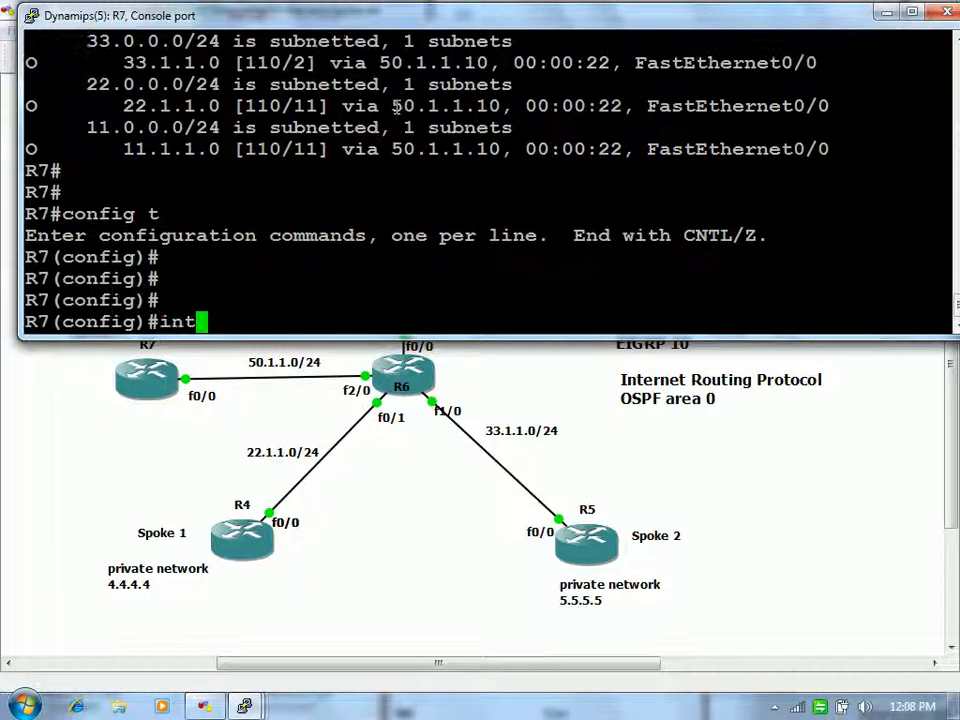
type(" tun 10")
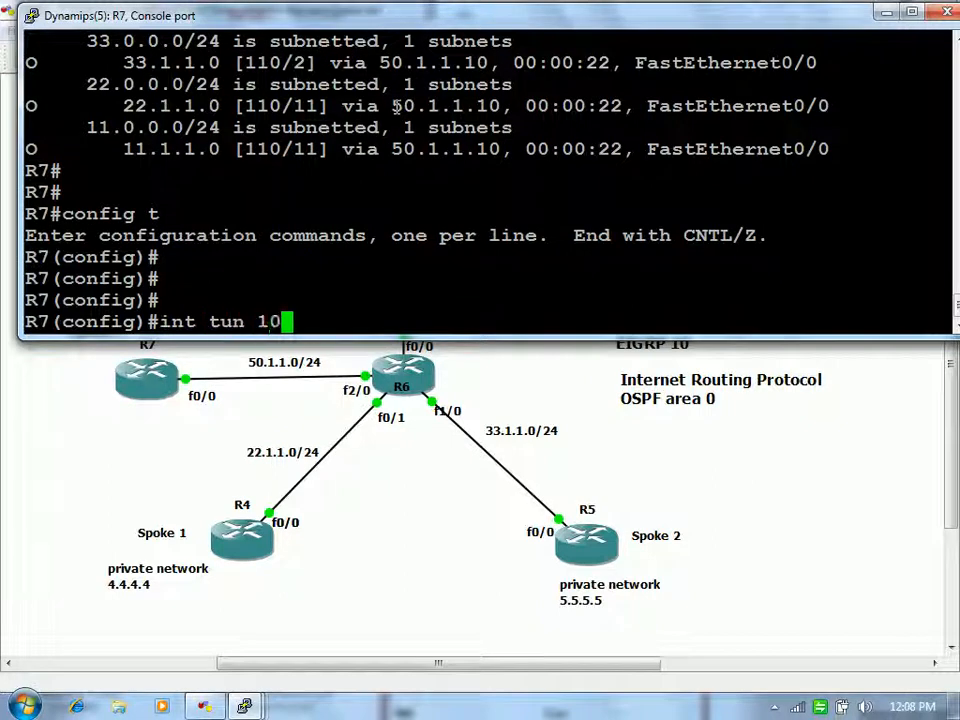
key("Return")
type("tun")
key("Return")
type("tunnel mode gr")
key("Tab")
type("mu")
key("Tab")
key("Return")
Step: Set FastEthernet0/0 as the Tunnel10 source
type("tun")
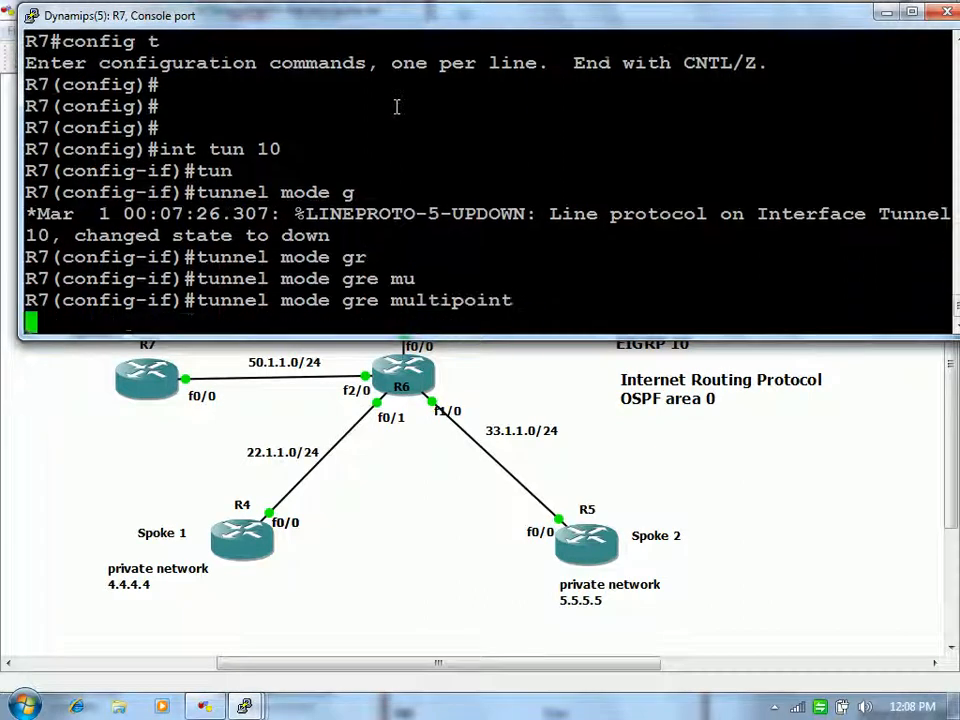
key("Tab")
type("so")
key("Tab")
type("fa0")
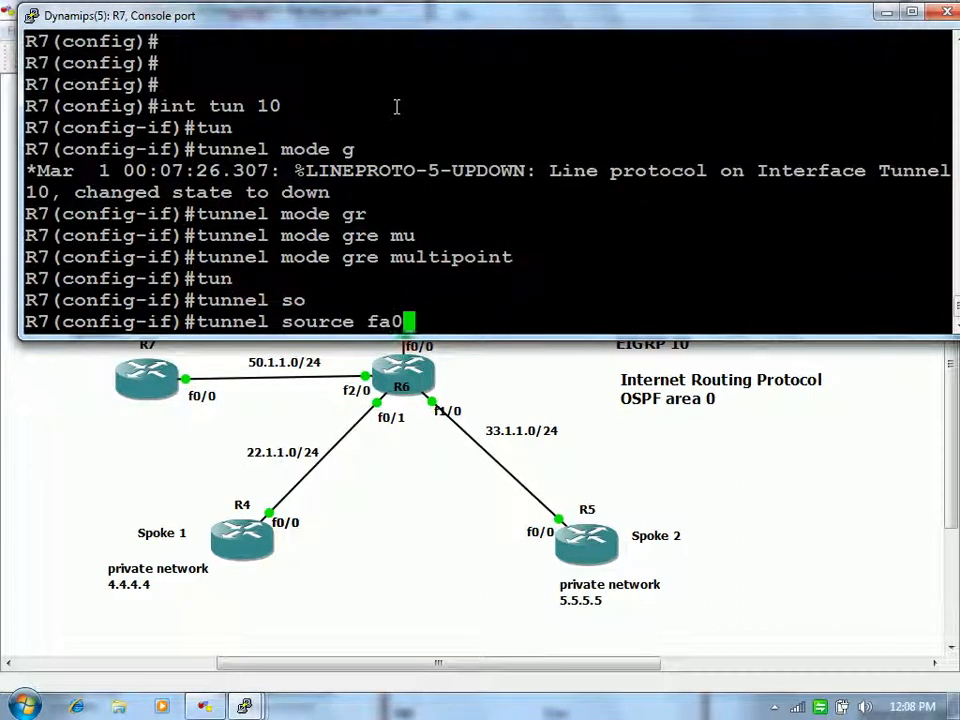
type("/0")
key("Return")
type("tun")
key("Tab")
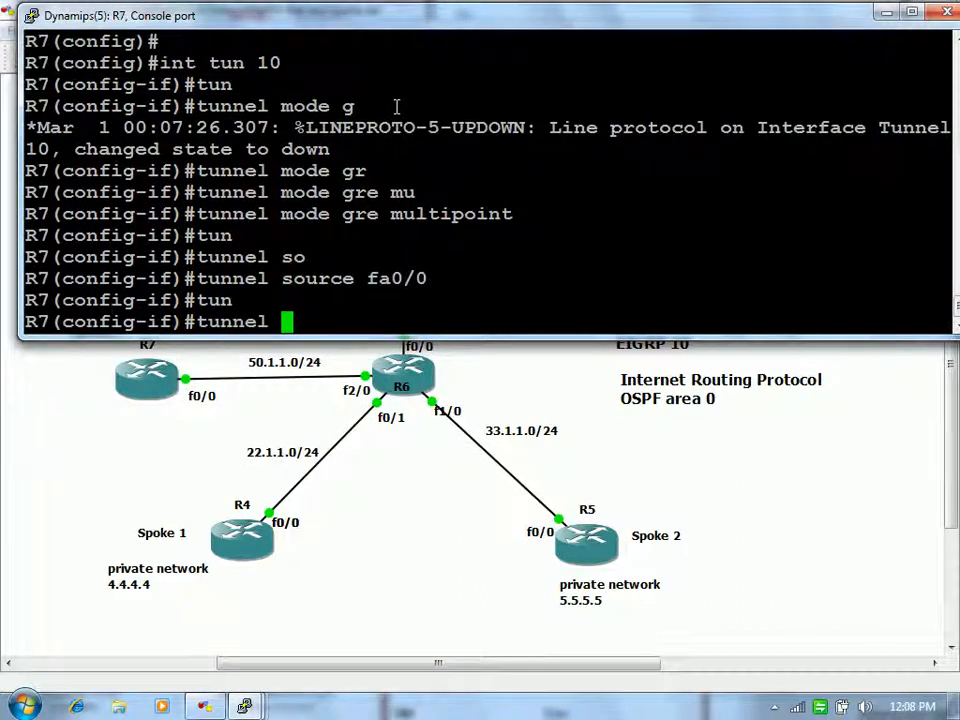
key("Return")
key("Return")
Step: Give Tunnel10 the address 192.168.1.7 255.255.255.0
type("ip add")
key("Tab")
type("192.168.1.7 ")
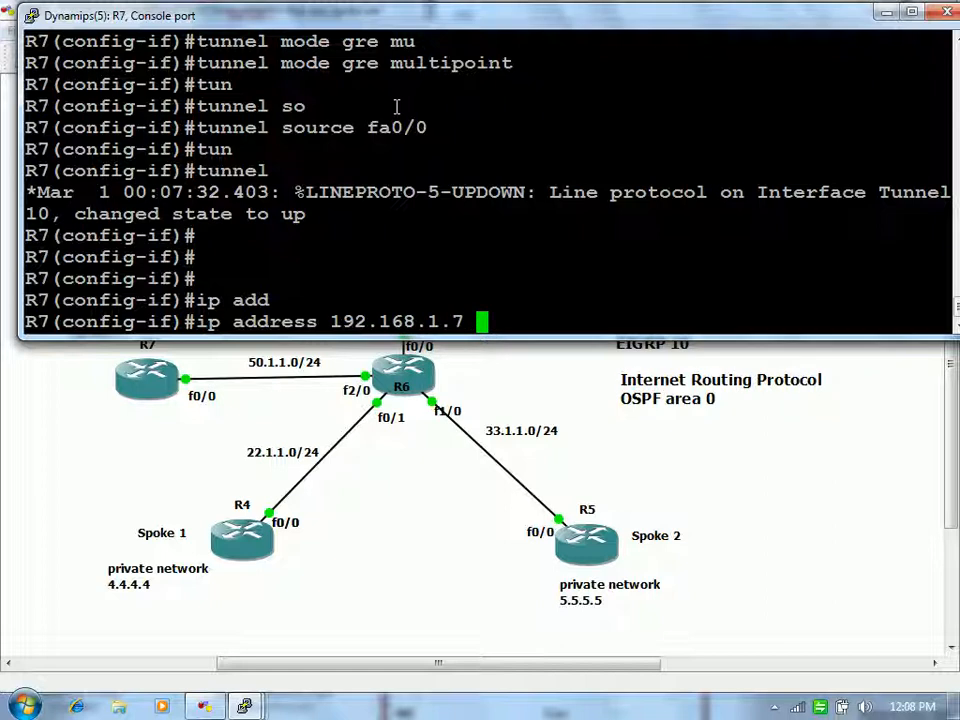
type("255.255.255.0")
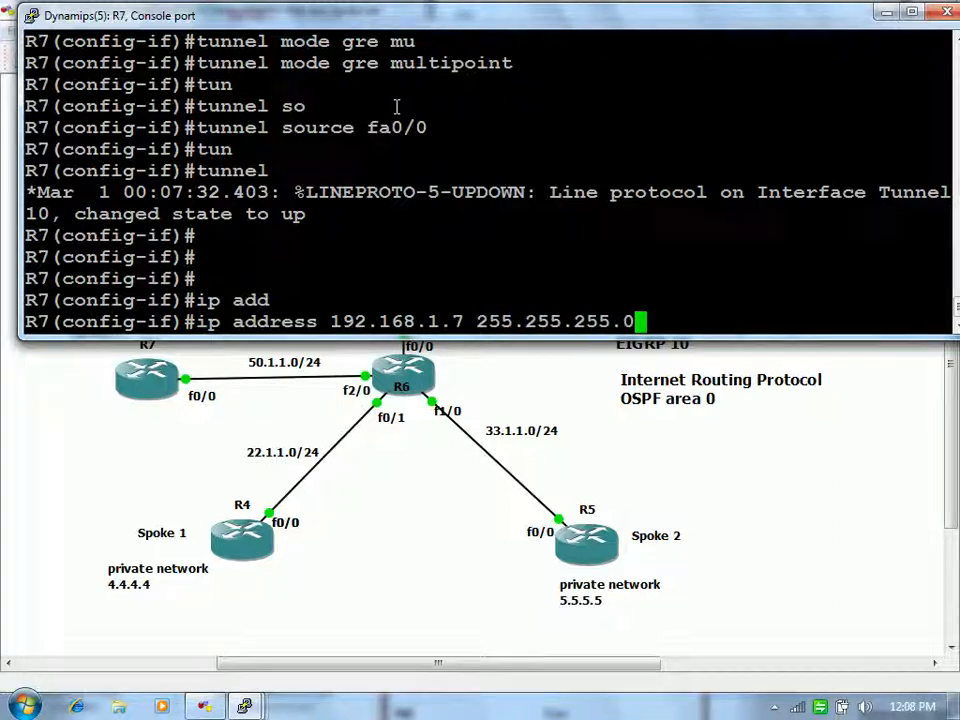
key("Return")
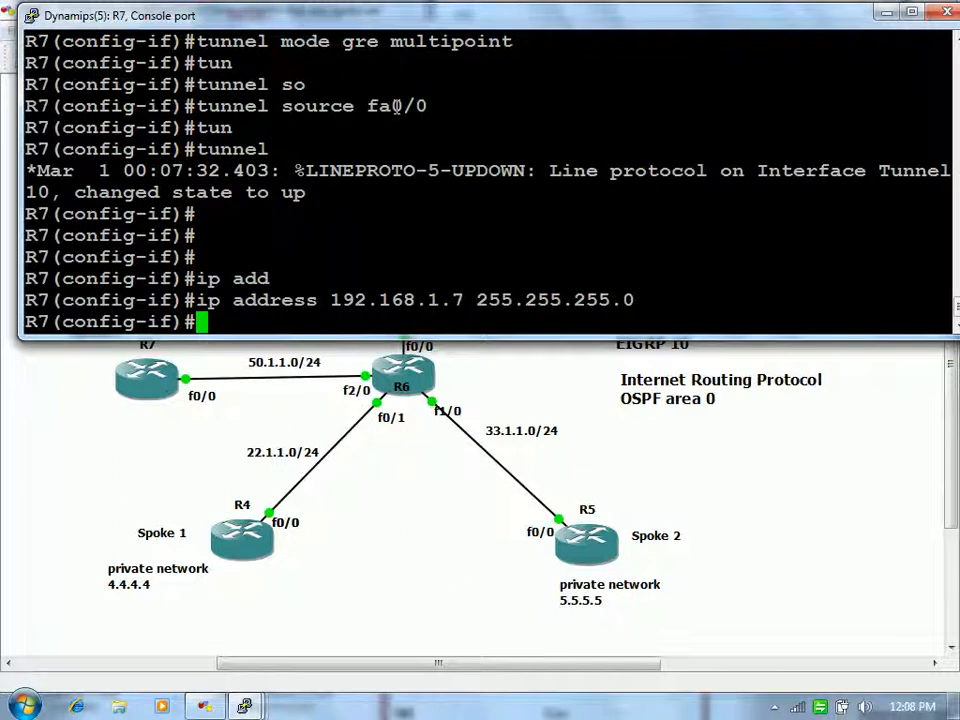
type("e")
key("BackSpace")
Step: Add an NHRP multicast map to the hub's public address 11.1.1.3
type("ip nh")
key("Tab")
type("map mu")
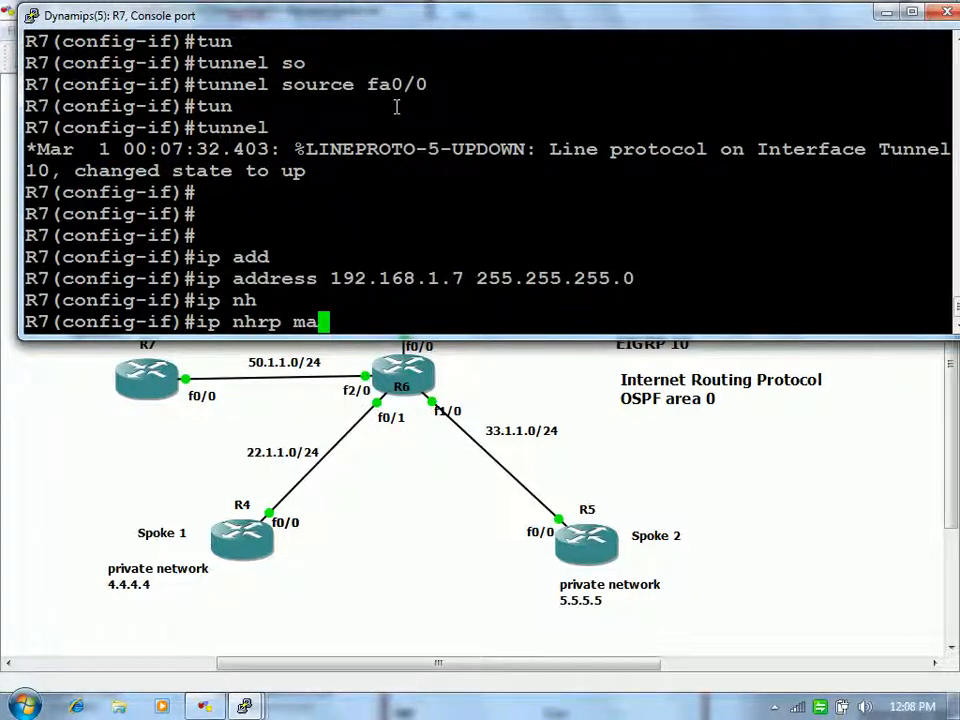
key("Tab")
type("192.1")
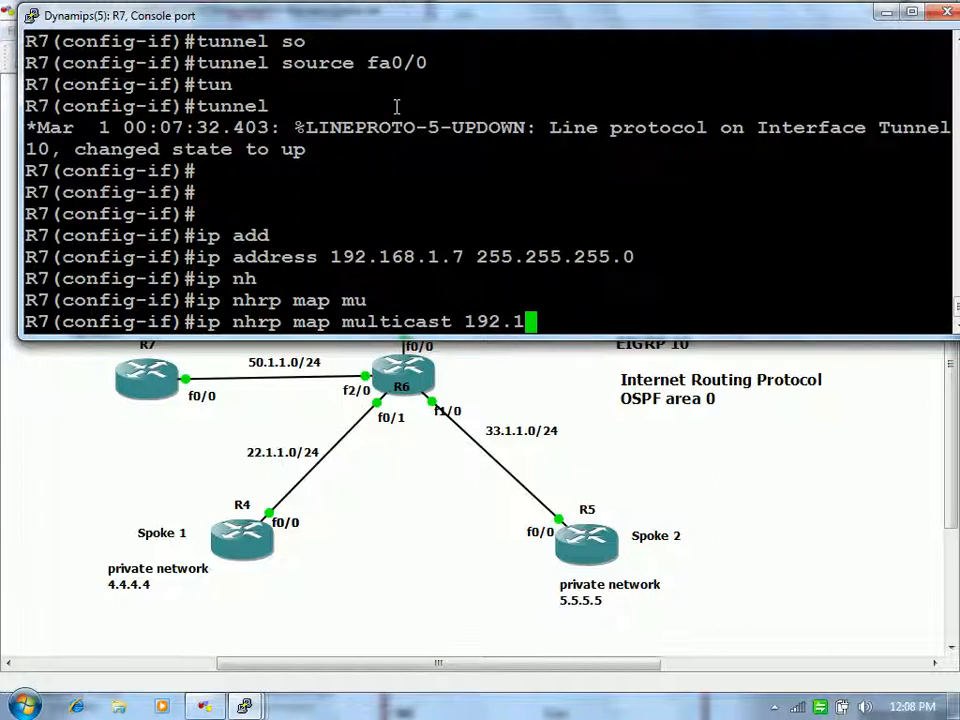
key("BackSpace")
key("BackSpace")
key("BackSpace")
key("BackSpace")
type("1.1.1.4")
key("BackSpace")
type("3")
key("Return")
Step: Statically map hub 192.168.1.3 to 11.1.1.3 and make 192.168.1.3 the NHS
type("ip nh")
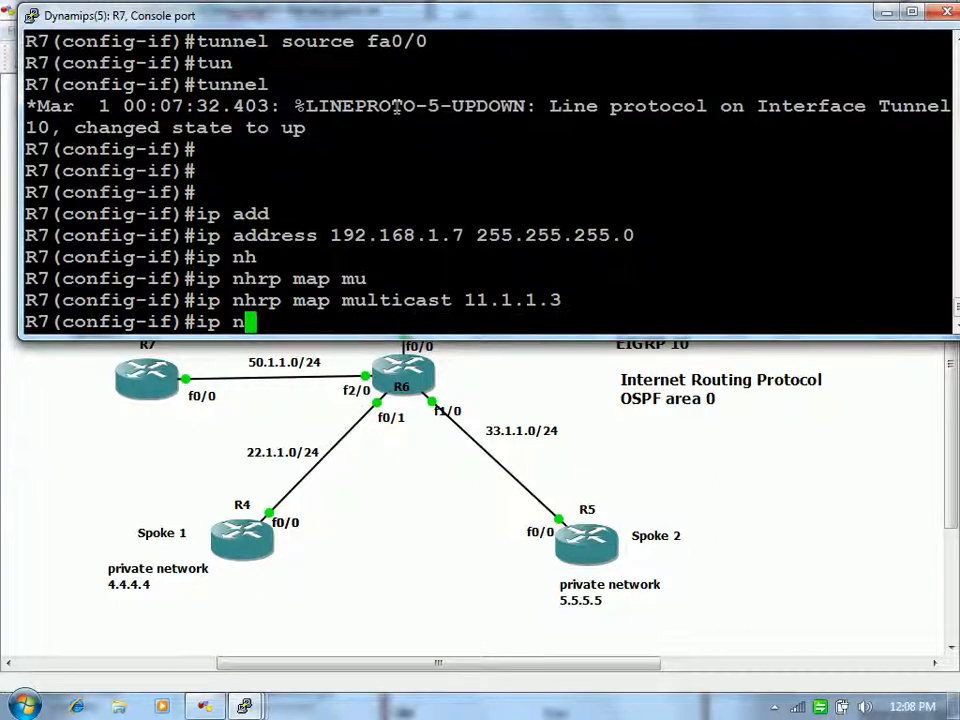
key("Tab")
type("map 192")
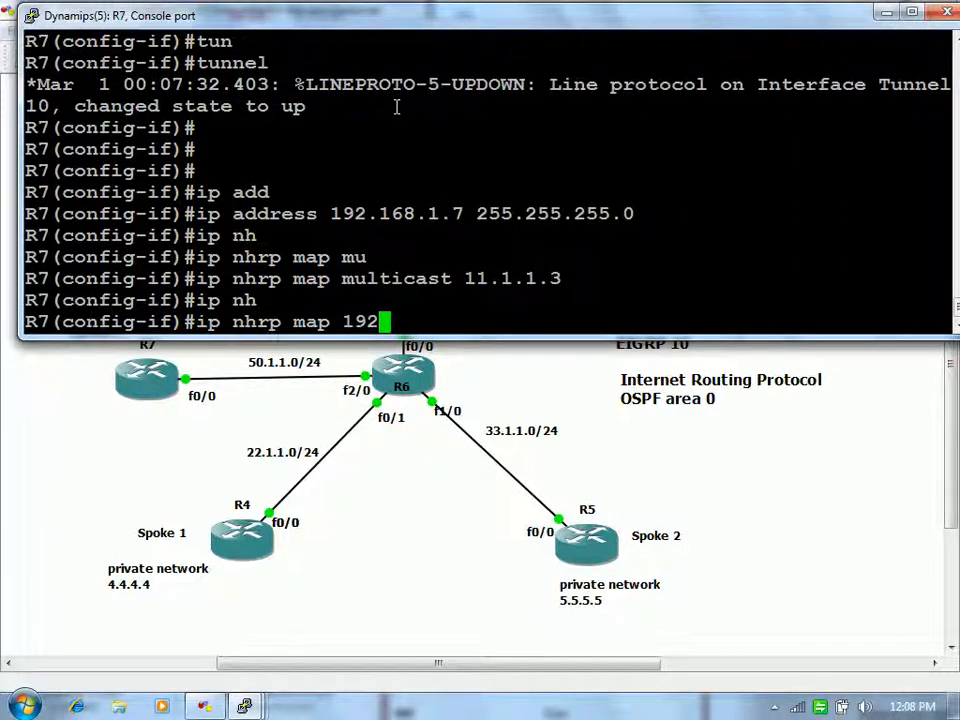
type(".168.1.")
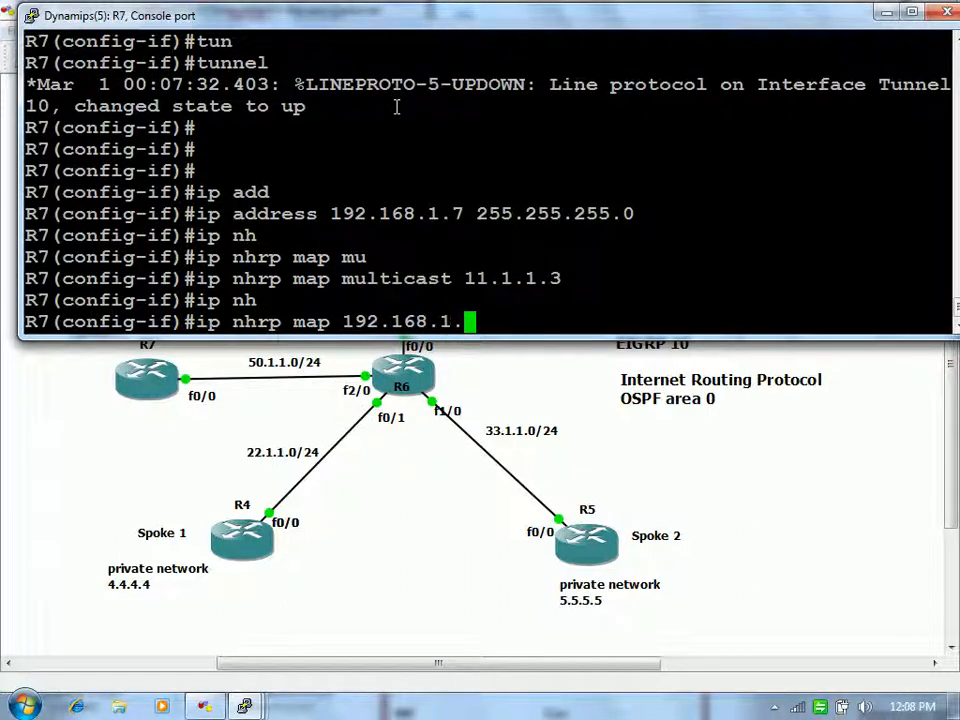
type("3 11.1.1.")
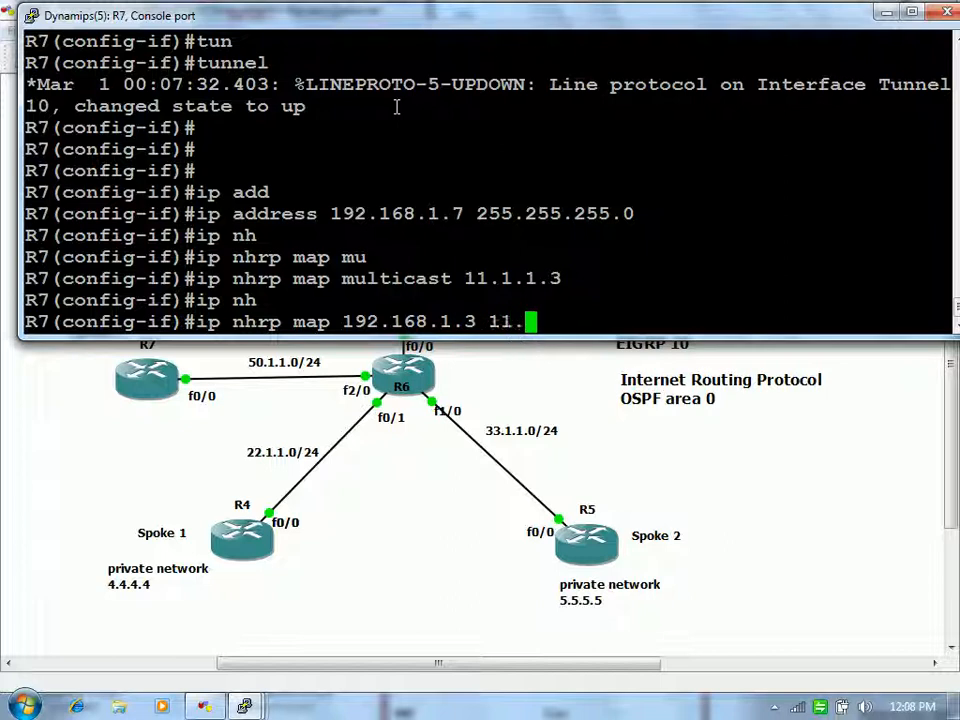
type("3")
key("Return")
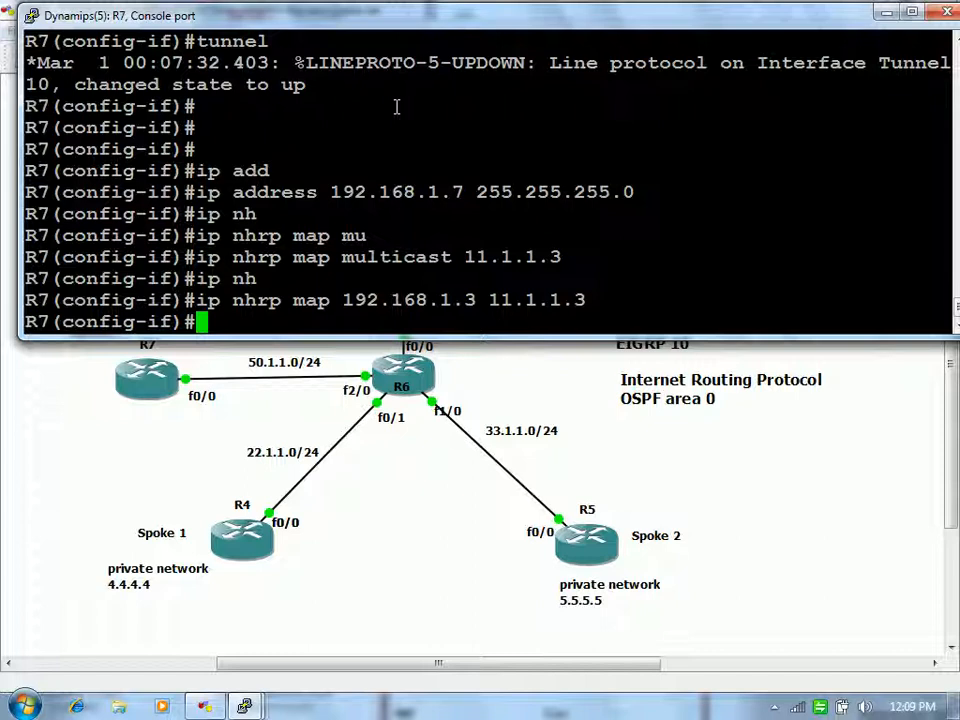
type("ip nh")
key("Tab")
type("nh")
key("Tab")
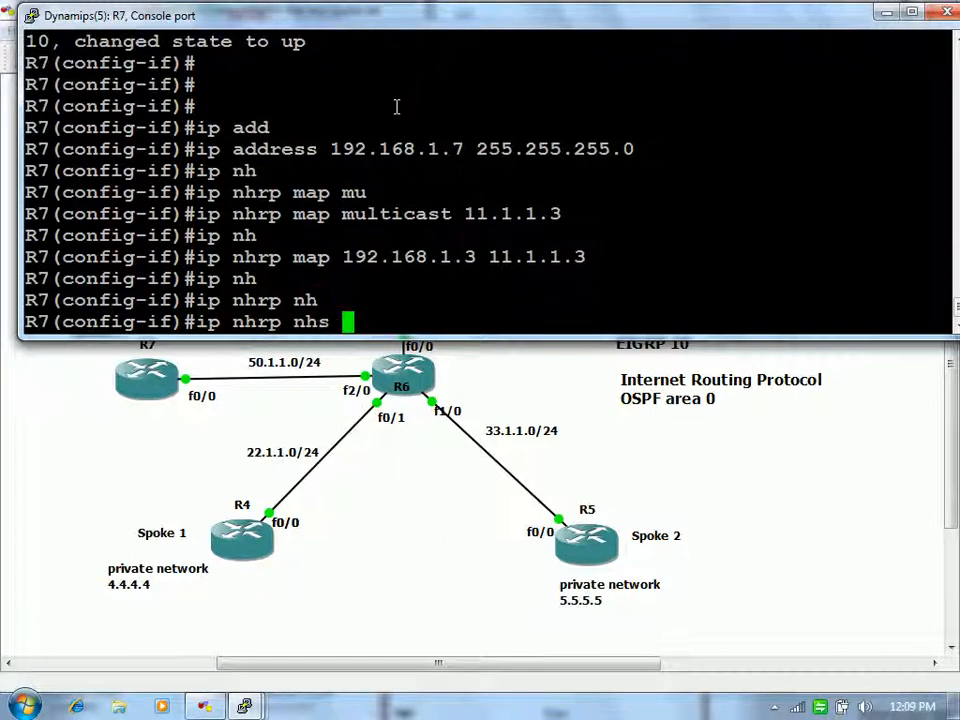
type("192.168.1.3")
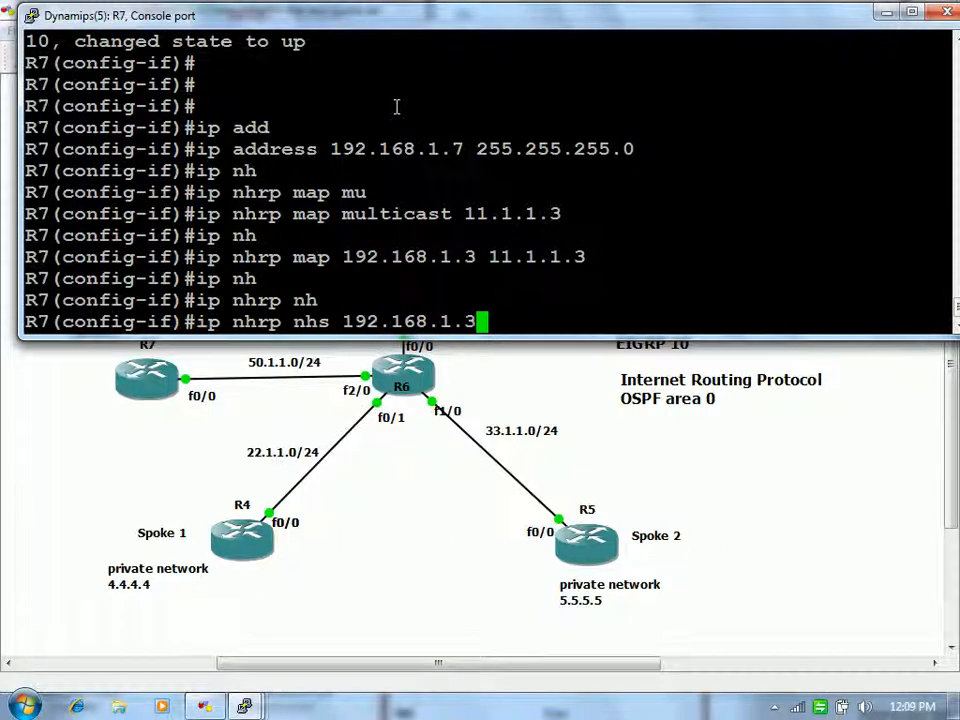
key("Return")
Step: Set the Tunnel10 NHRP network-id to 10
type("ip")
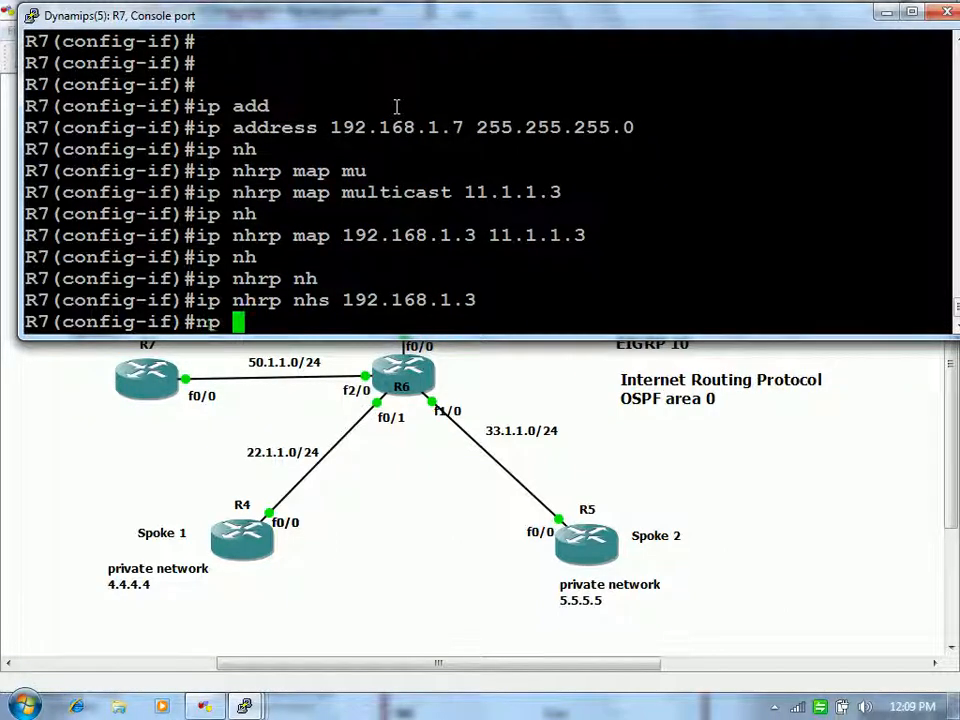
type(" nh")
key("Tab")
type("ne")
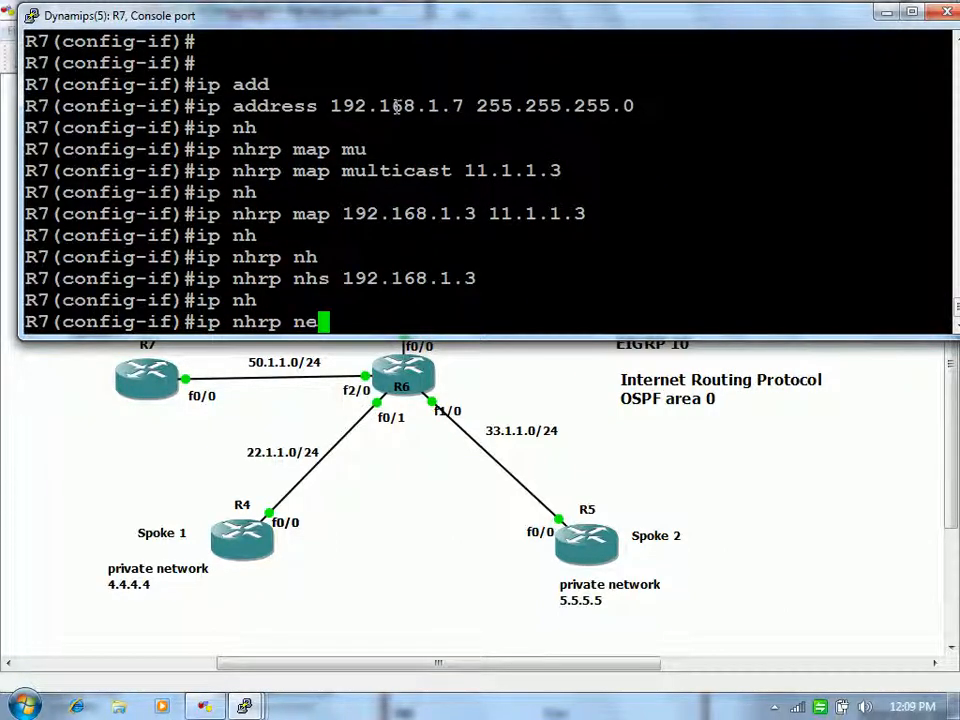
key("Tab")
type("10")
key("Return")
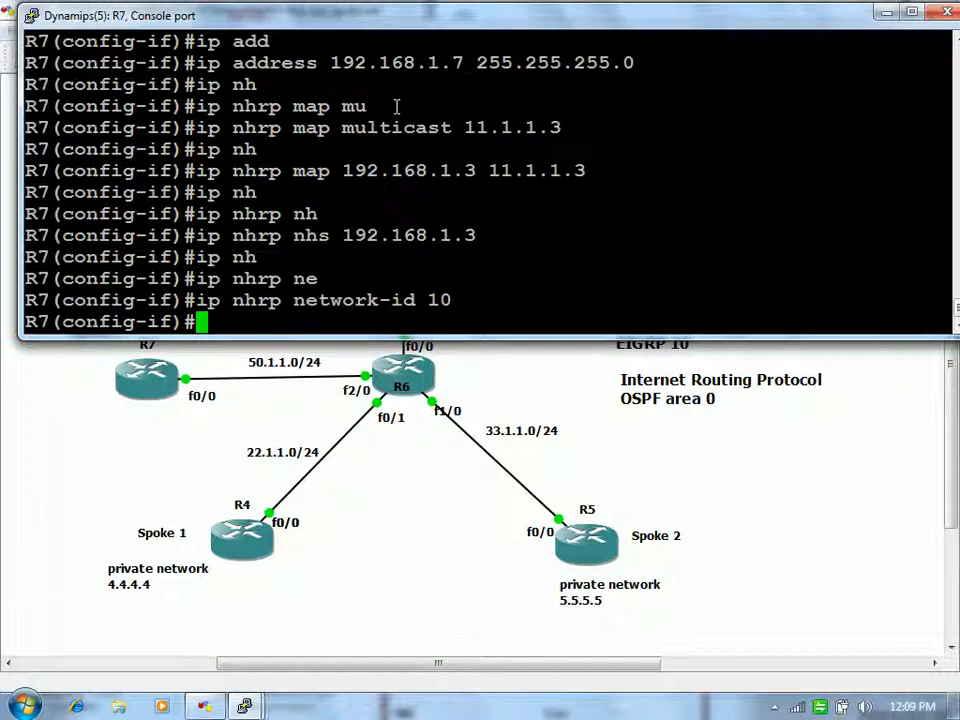
type("do sh run")
type("a0/")
key("BackSpace")
key("BackSpace")
key("BackSpace")
key("BackSpace")
Step: Show the Tunnel10 running config and the NHRP brief table with the static hub entry
type("tun 10")
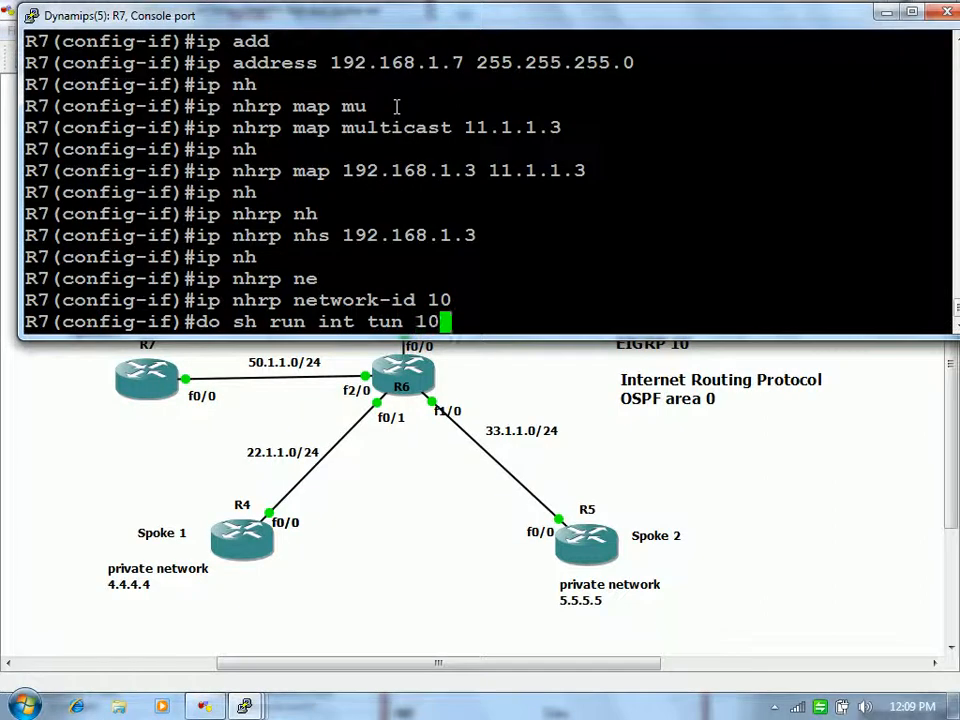
key("Return")
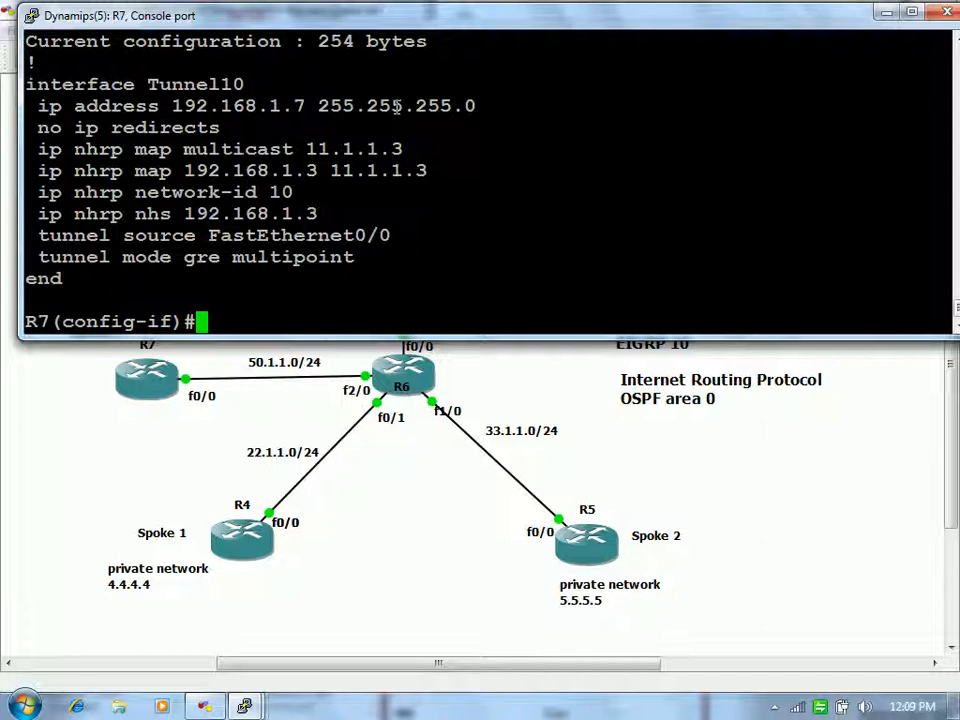
type("do sh i")
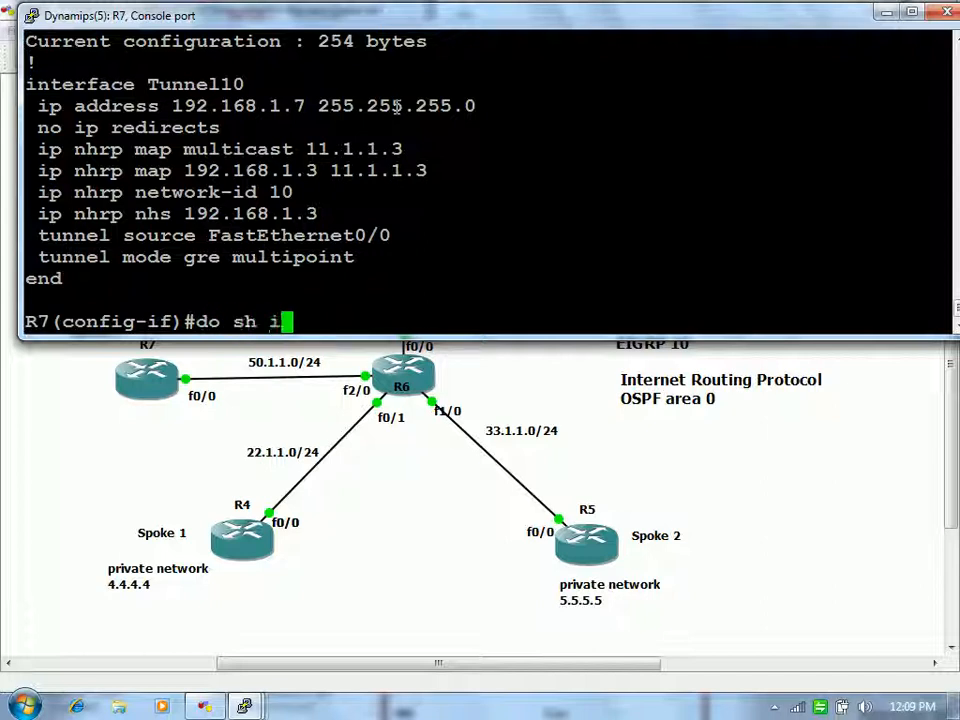
type("p nhrp bri")
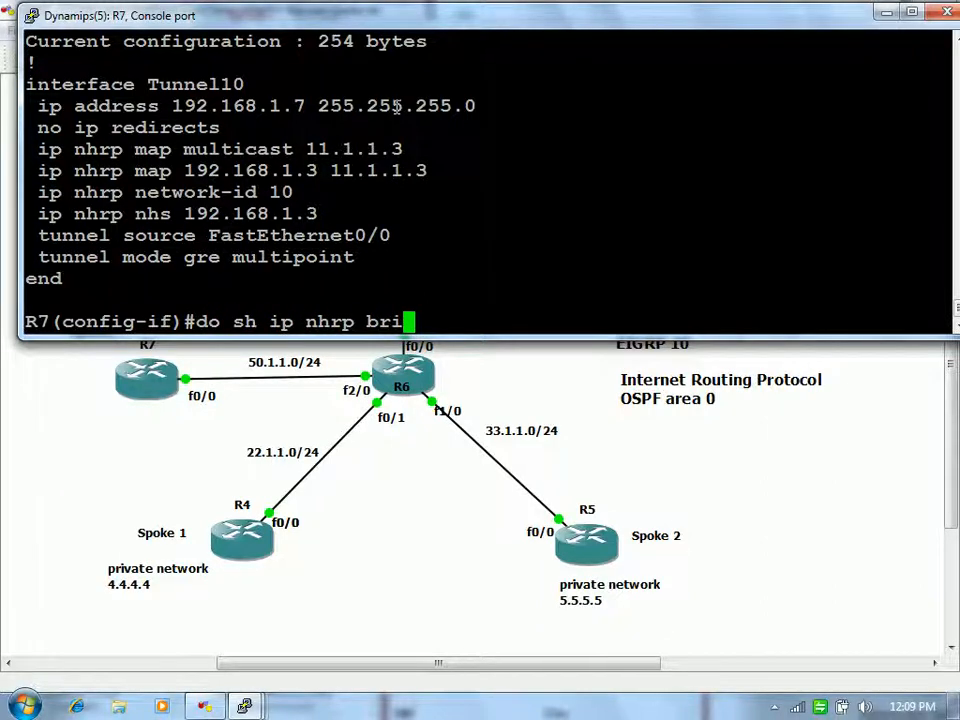
key("Return")
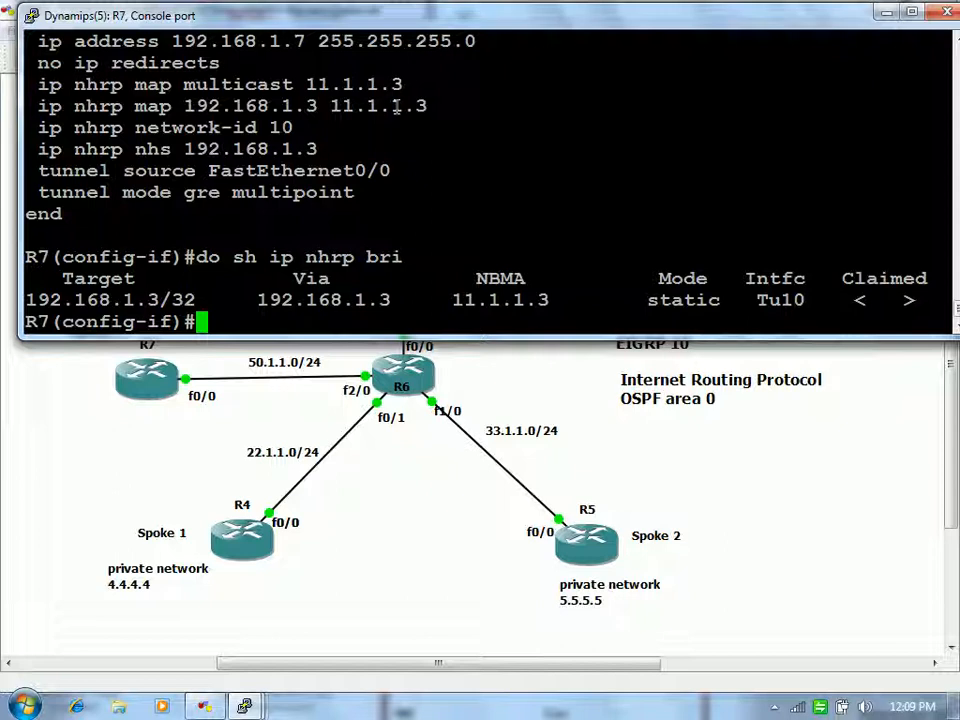
Step: Exit configuration mode and show R7's routing table, with 192.168.1.0/24 on Tunnel10
type("end")
key("Return")
type("sh ip route")
key("Return")
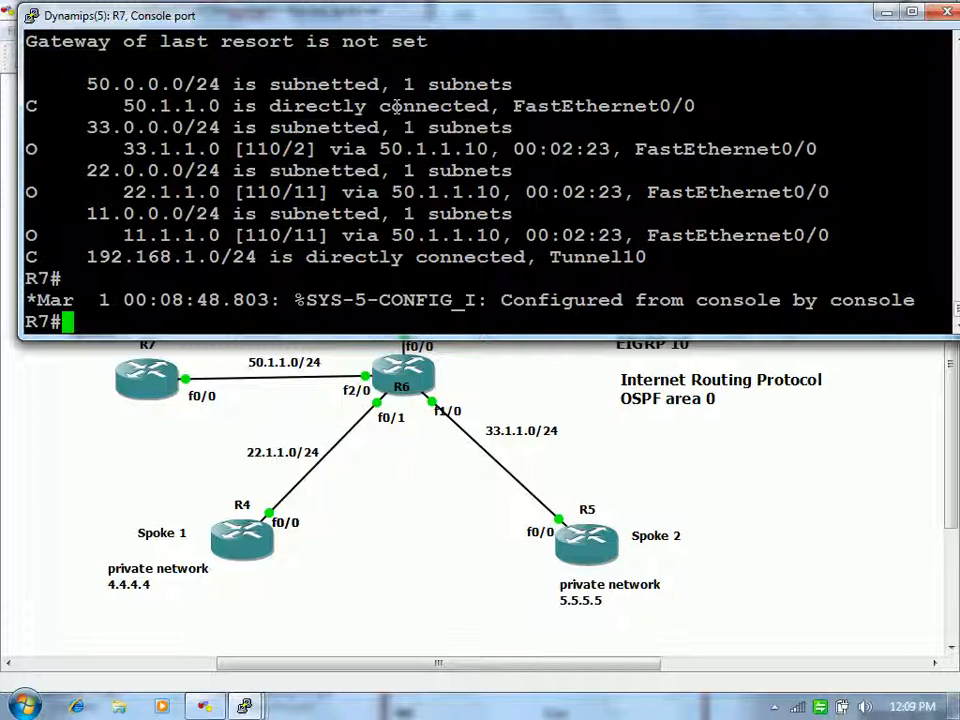
Step: Configure EIGRP 10 with network 192.168.1.0 0.0.0.255 and no auto-summary
type("config t")
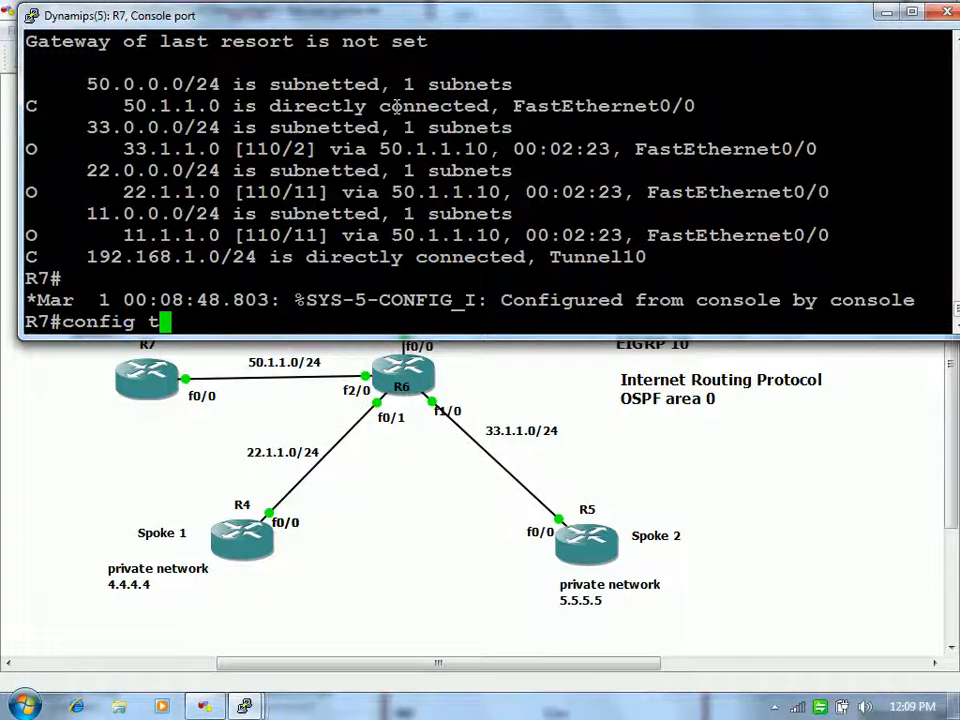
key("Return")
key("Return")
key("Return")
type("router ei")
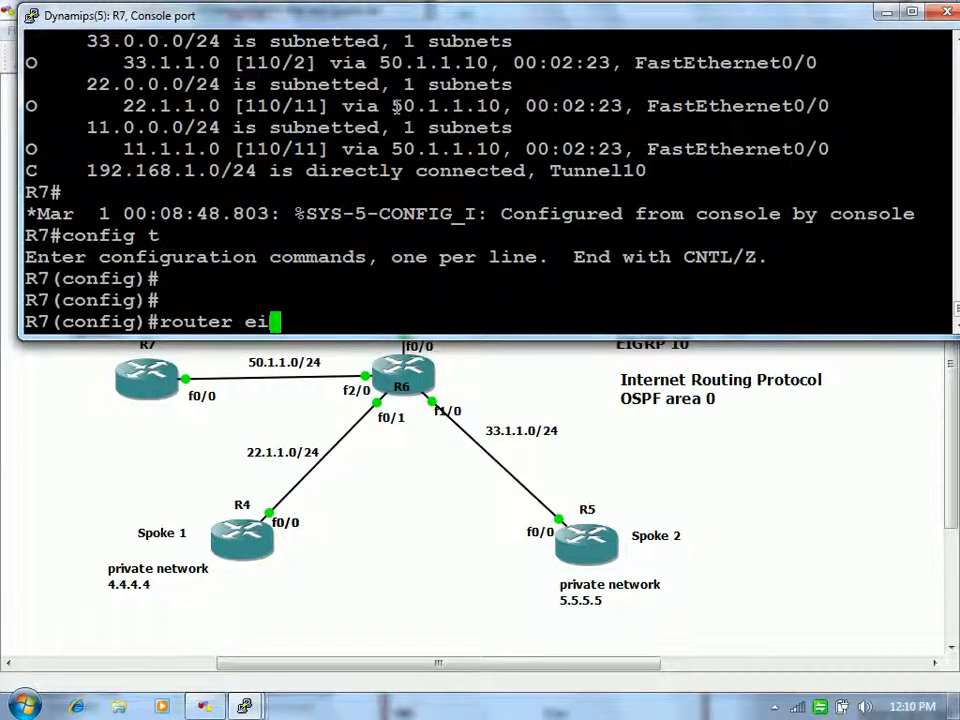
type("g")
key("Tab")
type("10")
key("Return")
type("net 192.168")
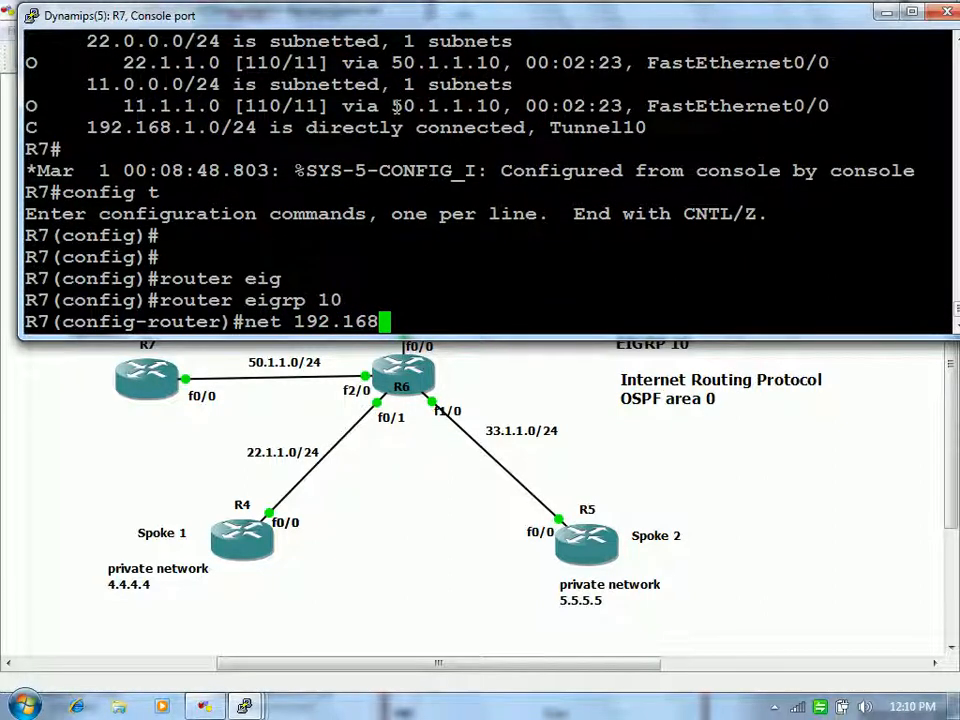
type(".1.0 2")
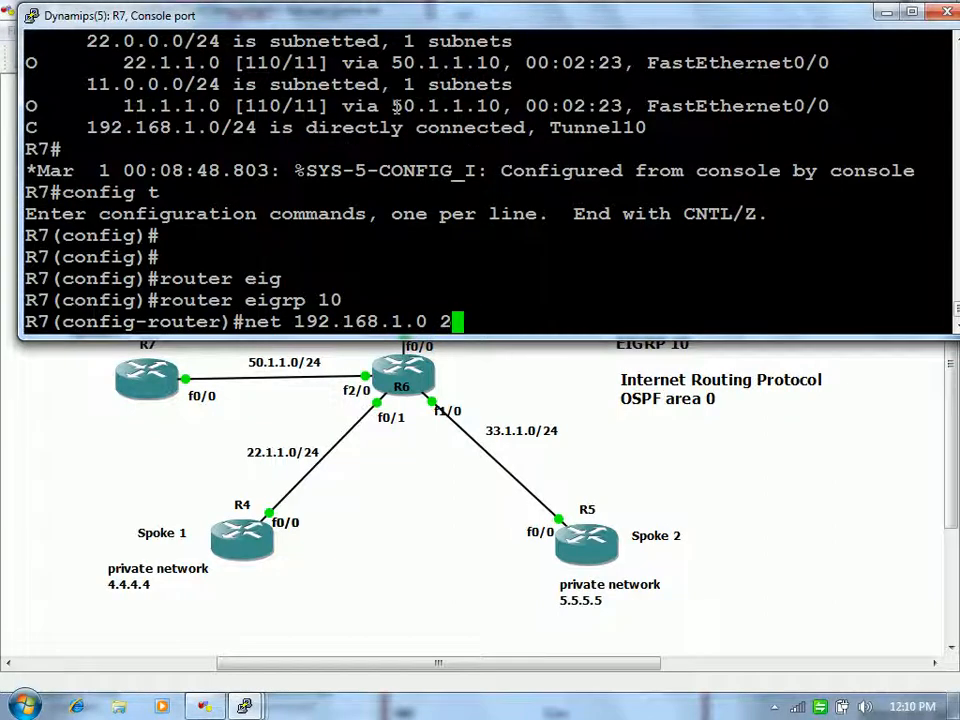
key("BackSpace")
type("?0.")
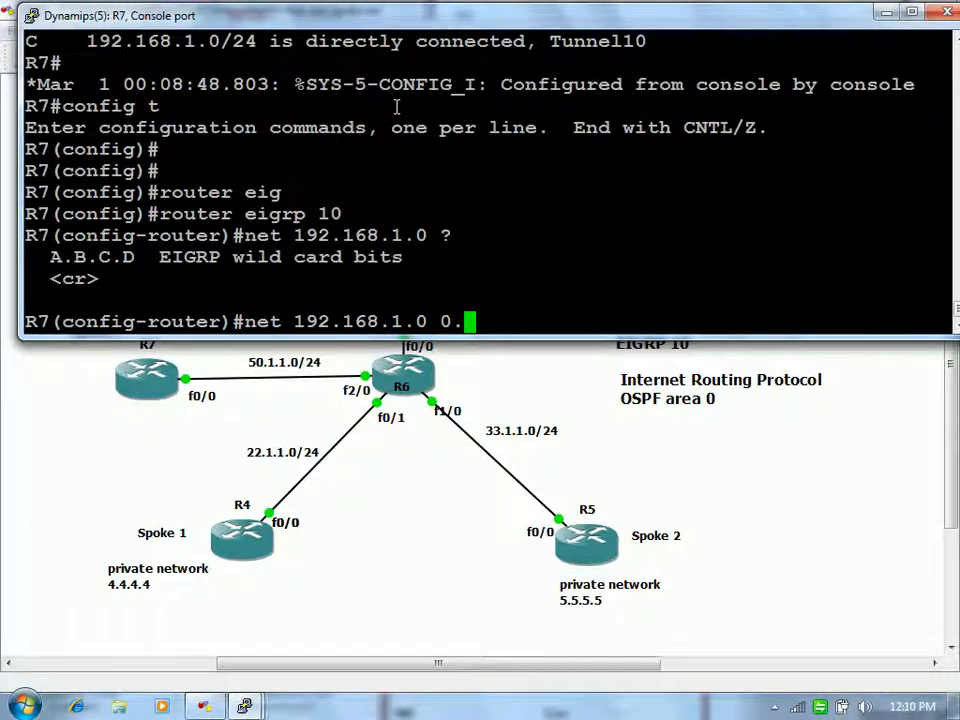
type("0.0.255")
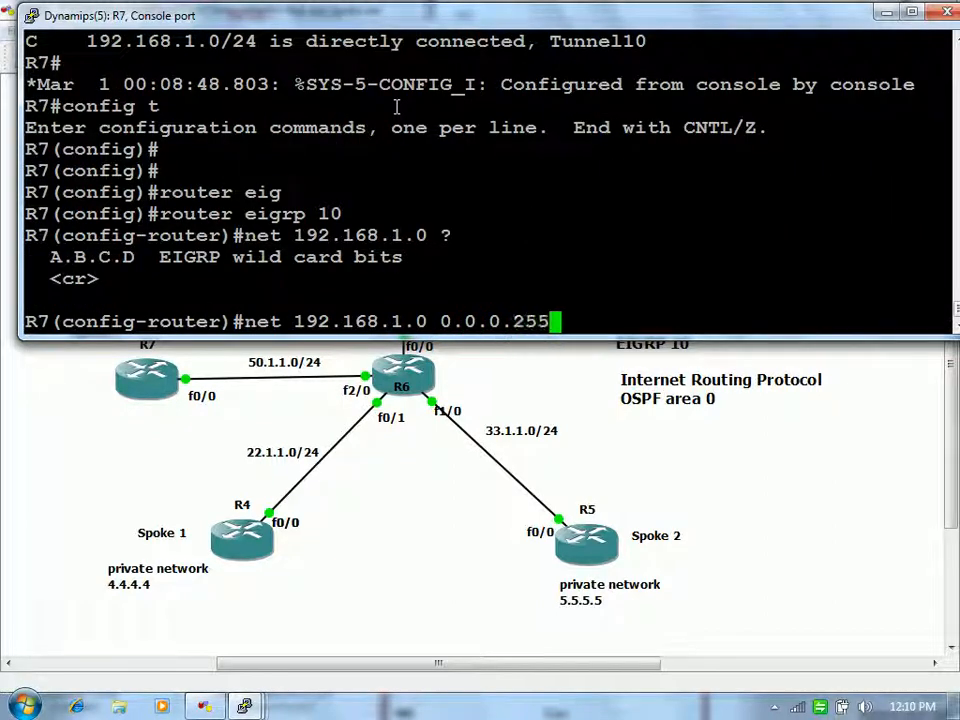
key("Return")
type("no auto")
key("Return")
key("Return")
key("Return")
key("Return")
key("Return")
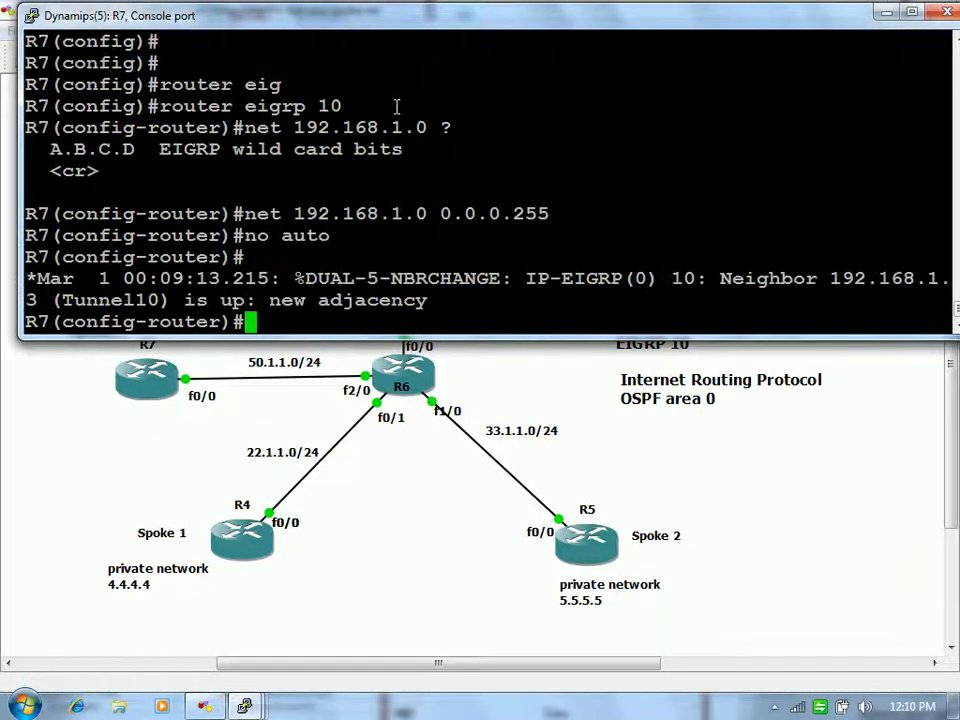
type("end")
key("Return")
key("Return")
key("Return")
Step: Show EIGRP neighbors, listing hub 192.168.1.3 over Tunnel10
type("sh ip eigrp n")
key("BackSpace")
type("ei")
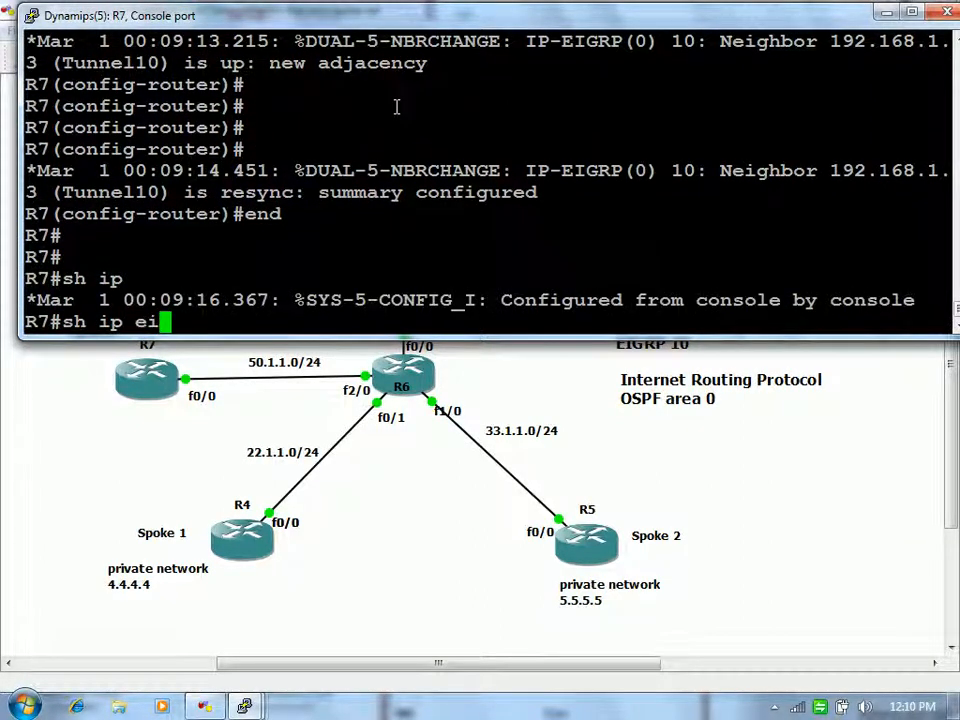
key("Tab")
type("ne")
key("Tab")
key("Return")
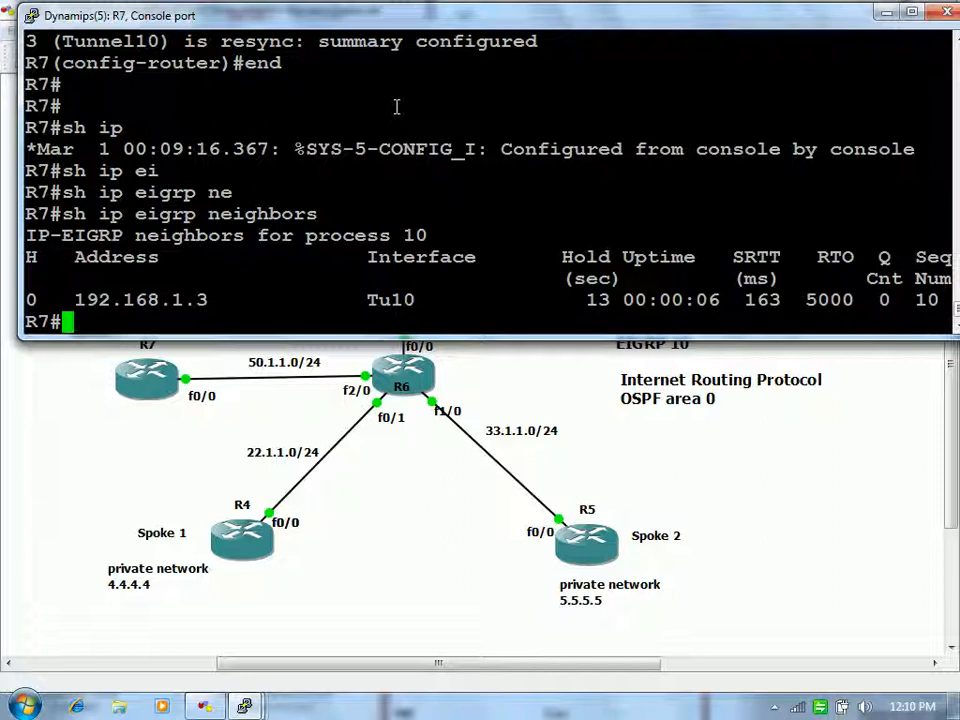
Step: Show R7's NHRP brief table, which holds only the static hub entry
key("Return")
key("Return")
type("sh ip nh")
key("Tab")
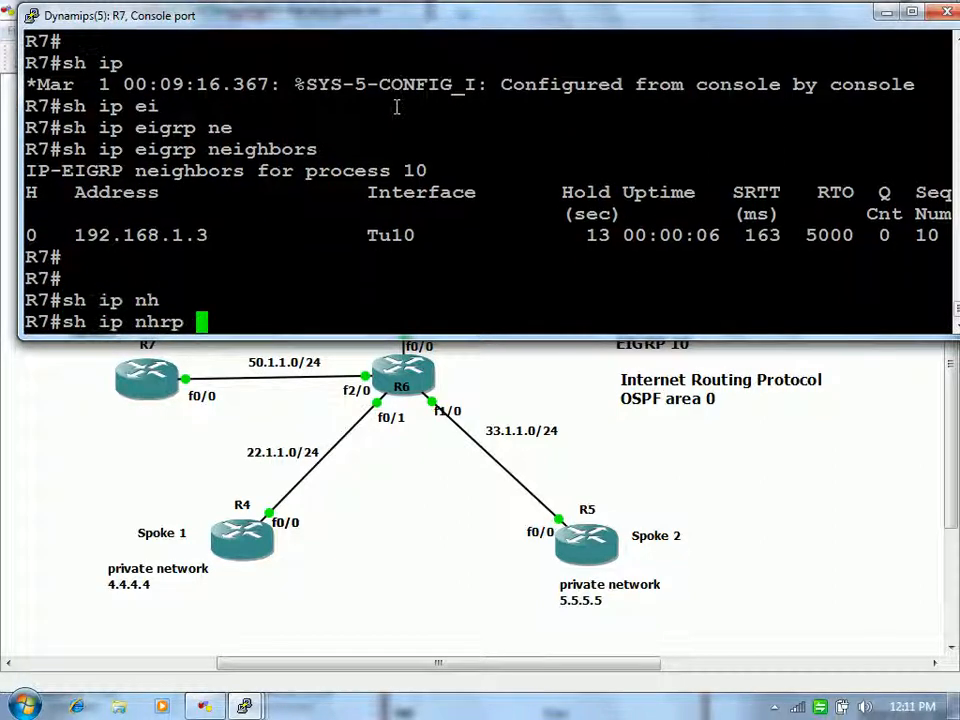
type("bri")
key("Tab")
key("Return")
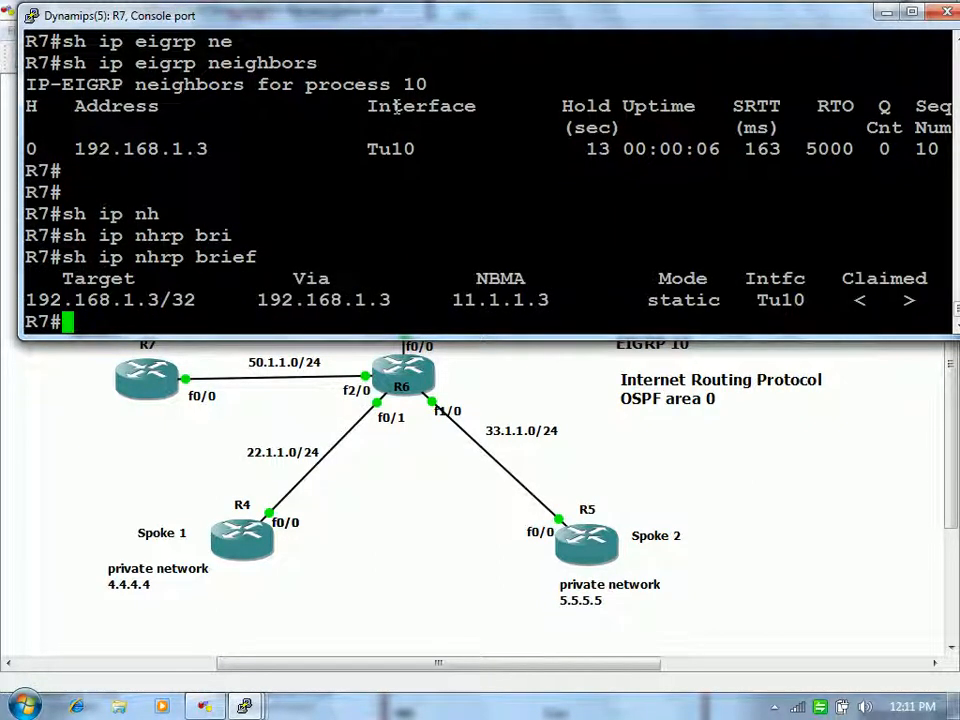
Step: Show the routing table and highlight the 4.4.4.4, 5.5.5.5 and 3.3.3.3 Tunnel10 routes
type("sh ip route")
key("Return")
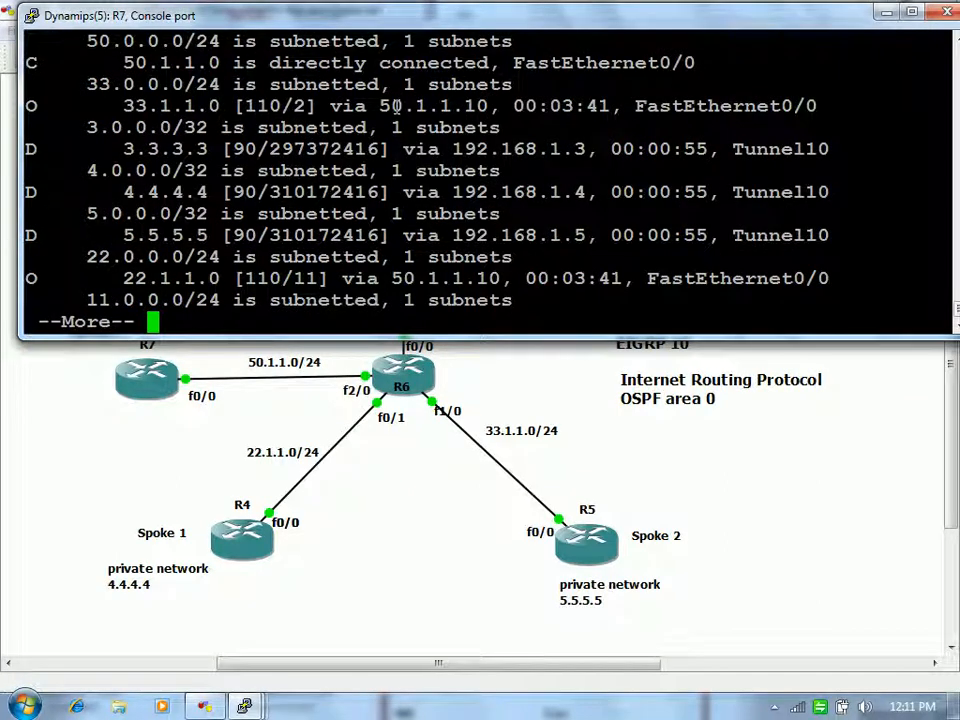
left_click_drag(112, 190, 230, 194)
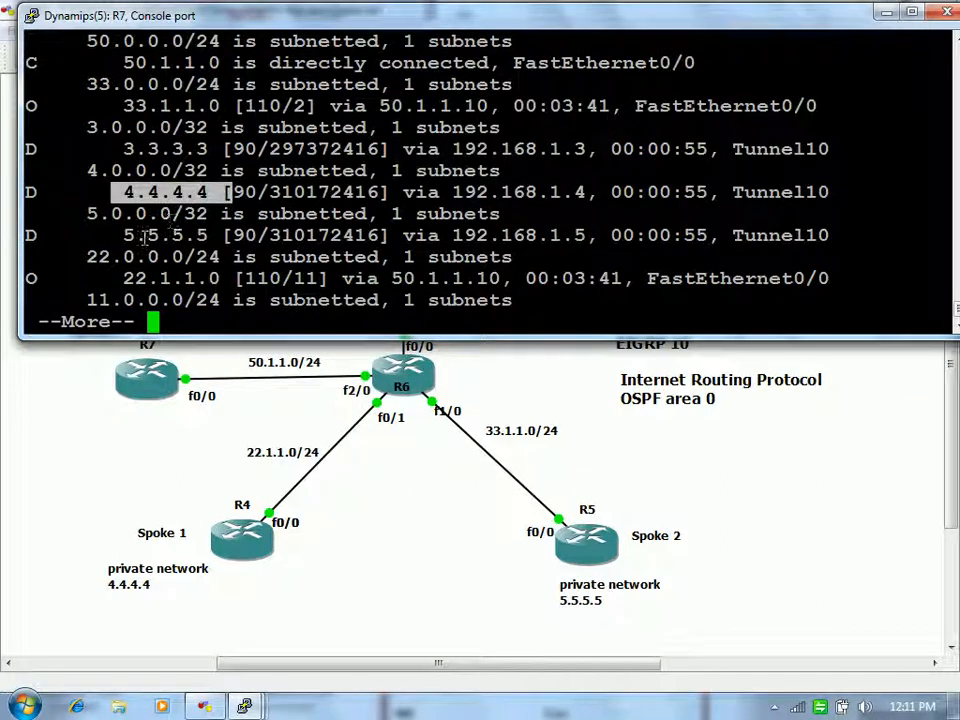
left_click_drag(112, 235, 195, 237)
left_click_drag(124, 150, 191, 152)
left_click(412, 193)
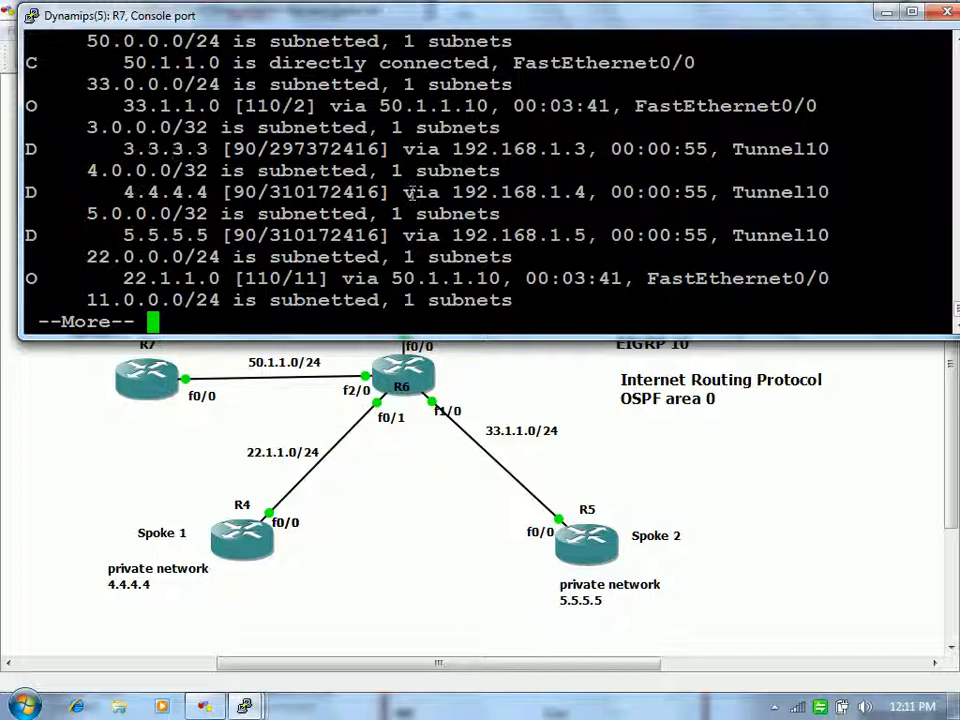
key("Return")
key("Return")
key("Return")
type("ping 5.5.5.5")
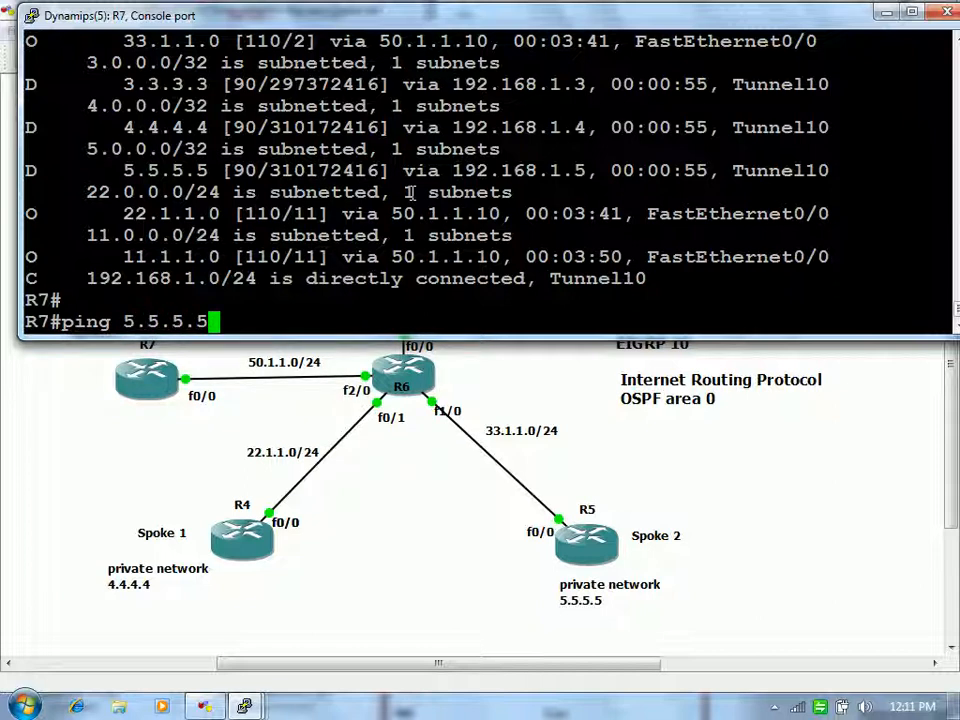
Step: Ping 5.5.5.5, then check the NHRP brief table
key("Return")
type("sh ip")
key("BackSpace")
key("BackSpace")
type("ip nh")
key("Tab")
type("br")
key("Tab")
key("Return")
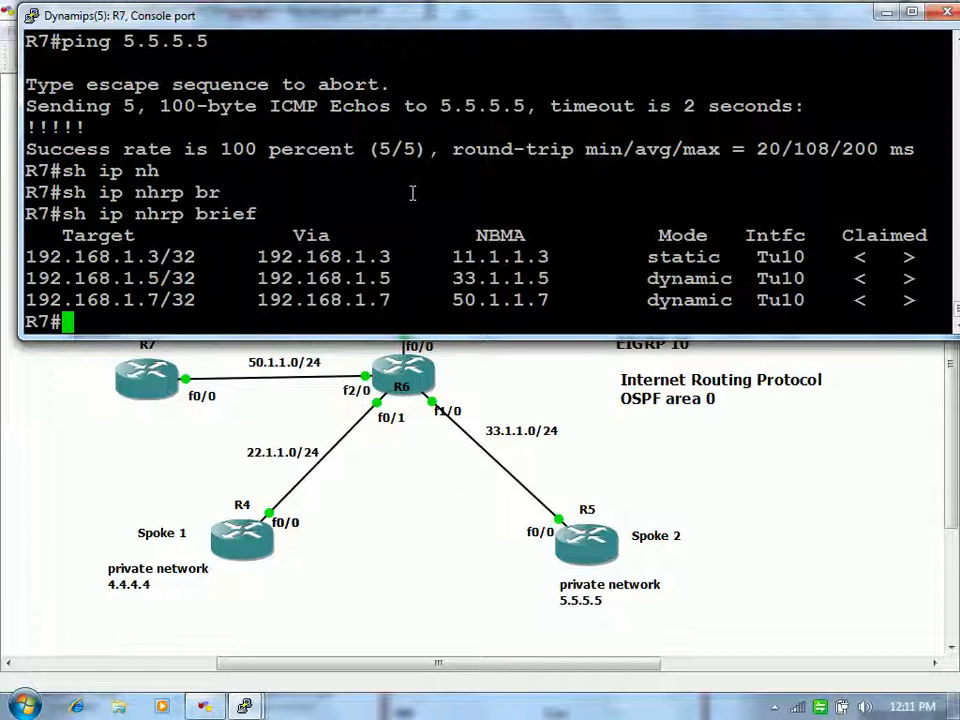
Step: Ping spoke 1's network 4.4.4.4 successfully
key("Up")
key("Up")
key("BackSpace")
key("BackSpace")
key("BackSpace")
key("BackSpace")
key("BackSpace")
key("BackSpace")
key("BackSpace")
type("4.4.4.4")
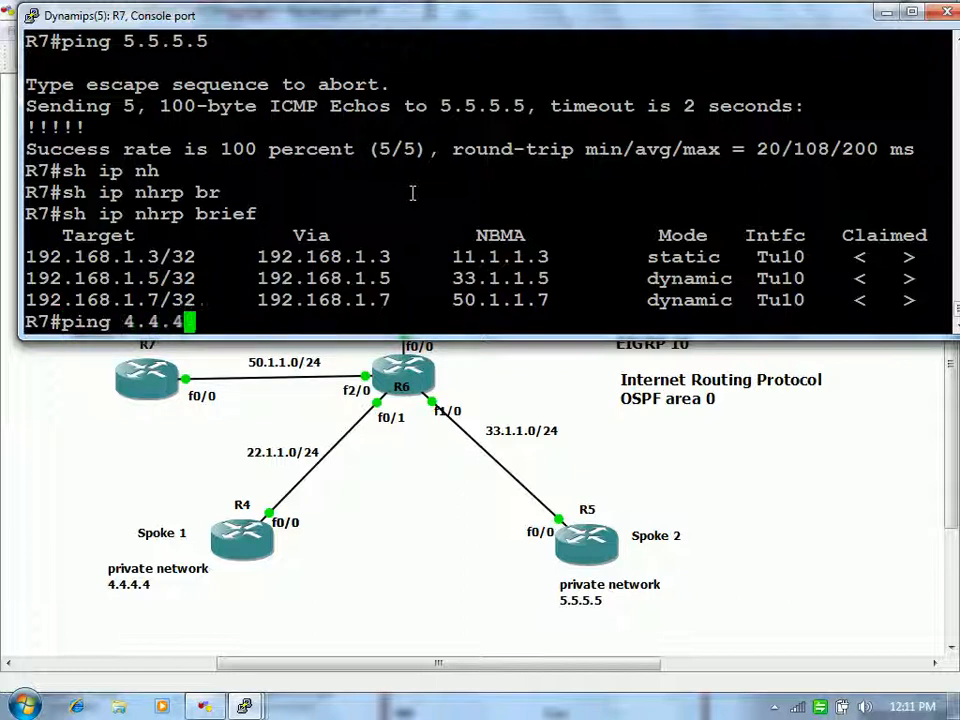
key("Return")
Step: Rerun the NHRP brief table and highlight the new dynamic 192.168.1.4 and 192.168.1.5 entries
key("Up")
key("Up")
key("Up")
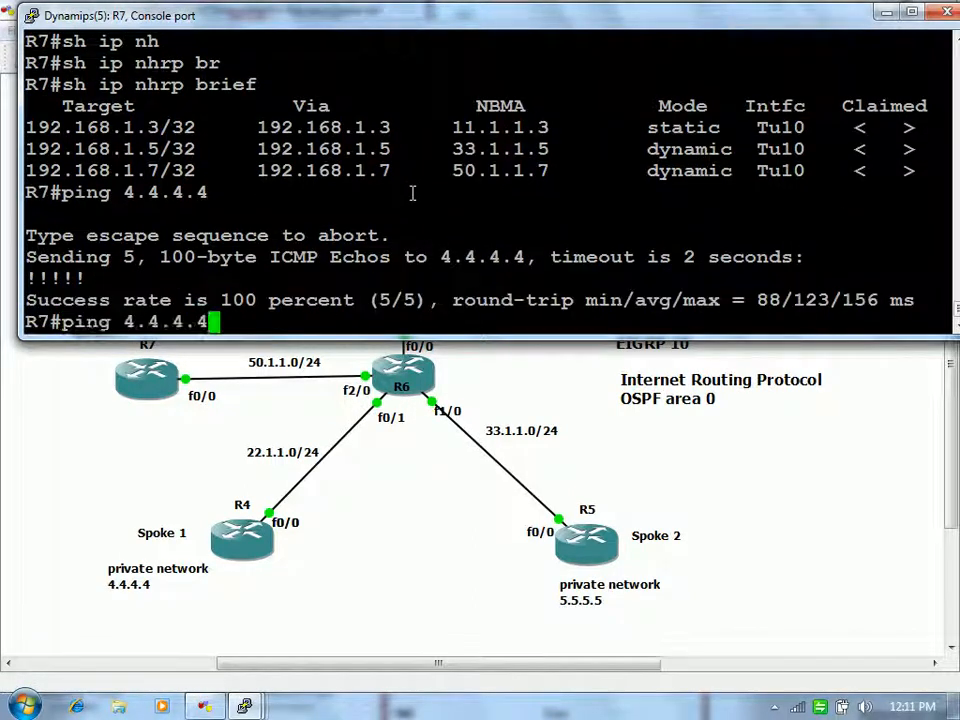
key("Down")
key("Return")
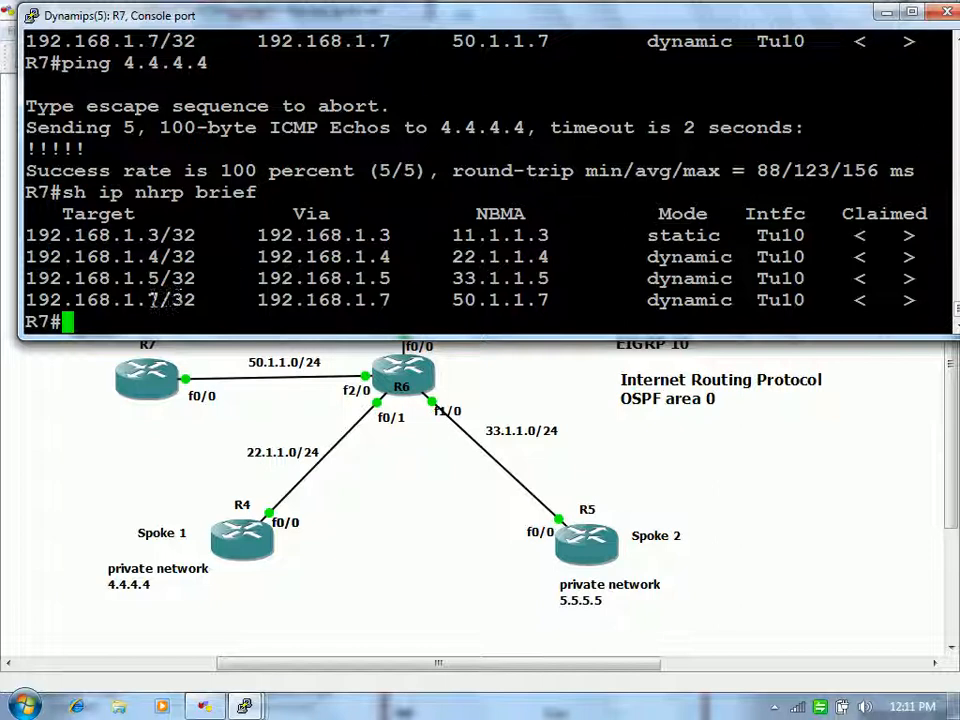
left_click_drag(147, 300, 205, 300)
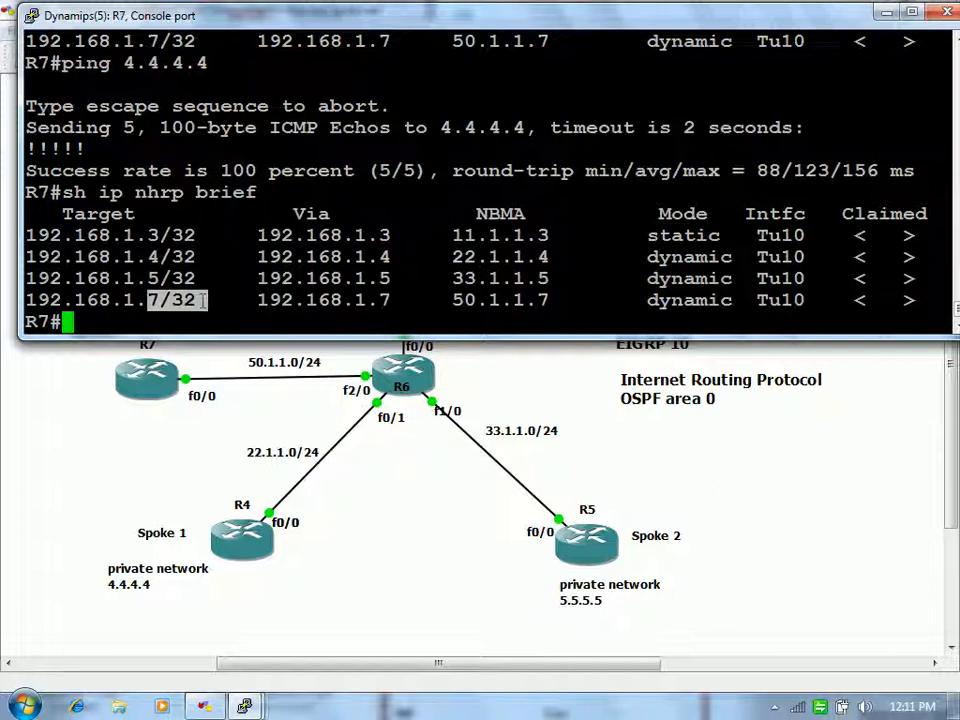
left_click_drag(122, 256, 484, 278)
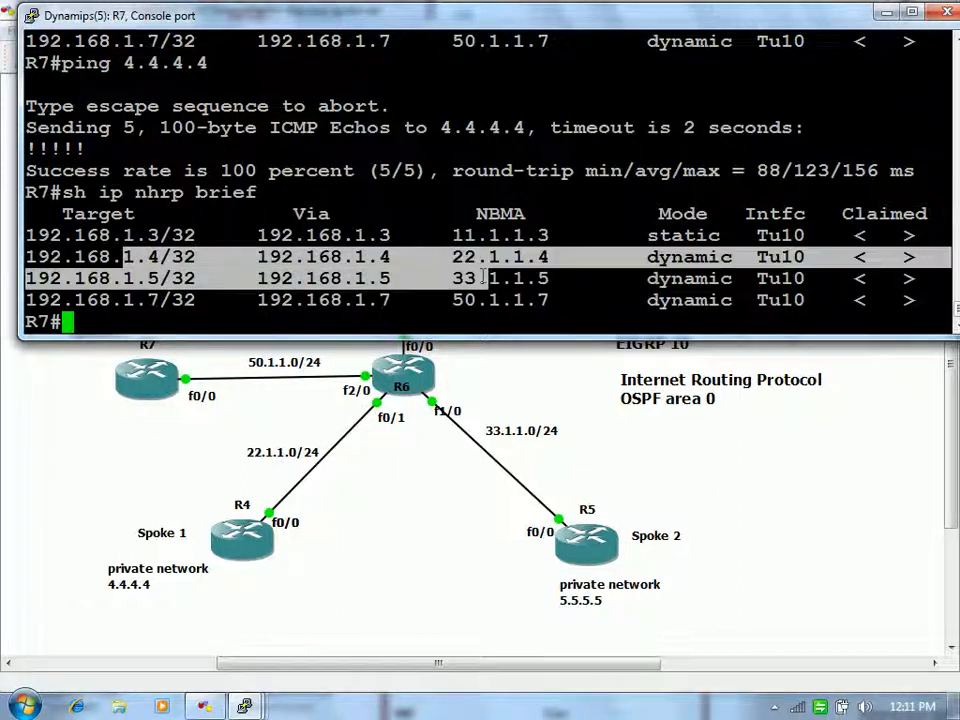
left_click(546, 268)
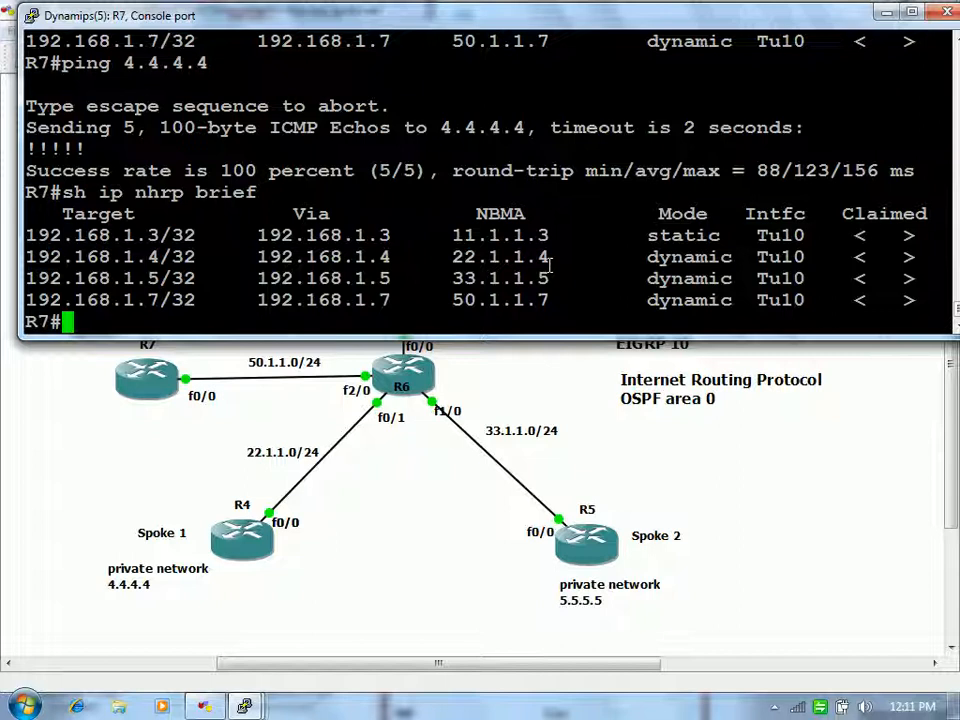
type("tr")
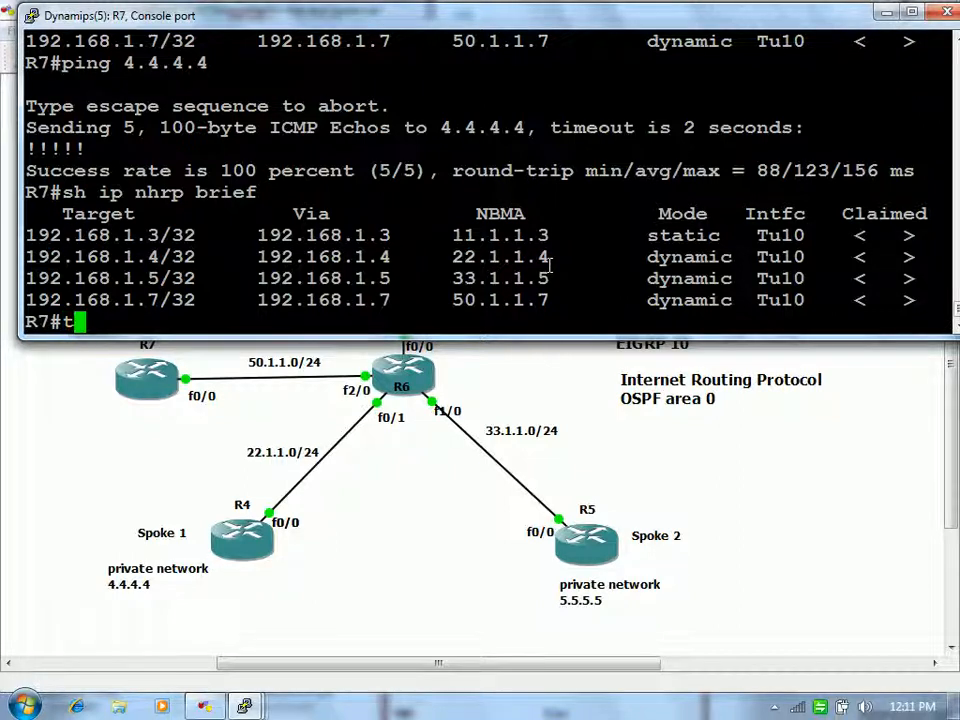
key("Tab")
Step: Traceroute 4.4.4.4 and 5.5.5.5, each a single tunnel hop, then return to the topology
type("4.4.4.4")
key("Return")
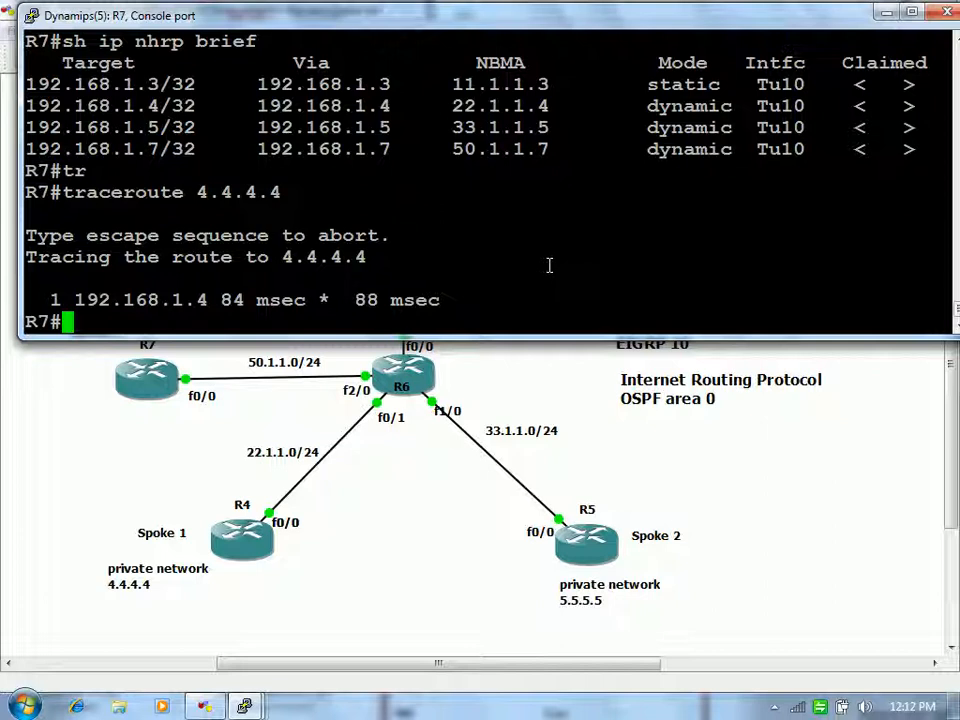
key("Up")
key("Up")
key("Down")
key("BackSpace")
key("BackSpace")
key("BackSpace")
key("BackSpace")
key("BackSpace")
key("BackSpace")
key("BackSpace")
type("5.5.5")
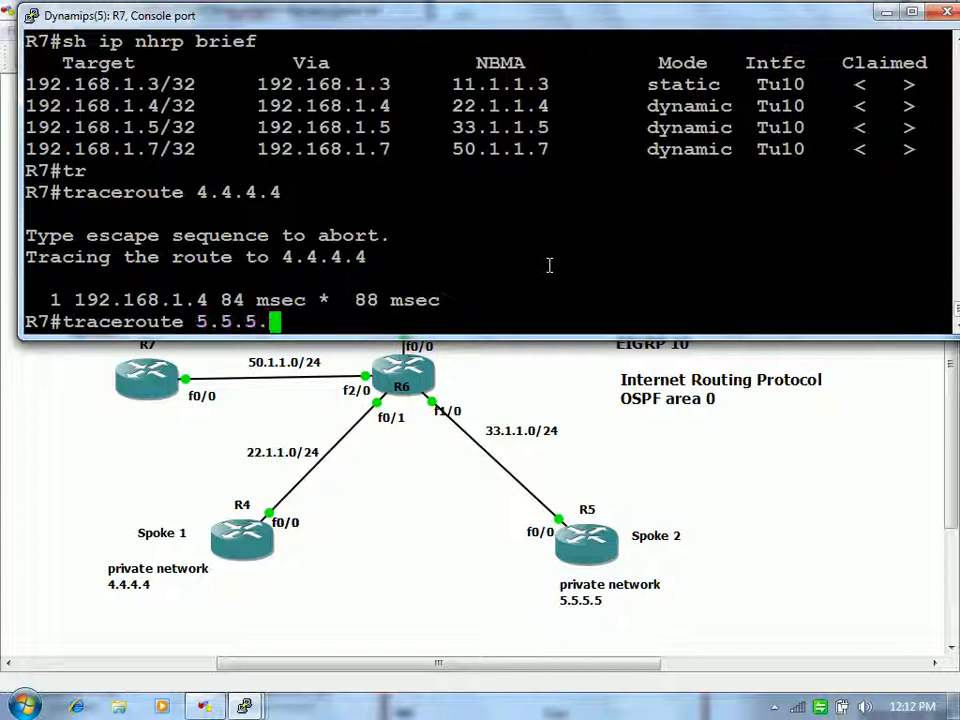
type(".5")
key("Return")
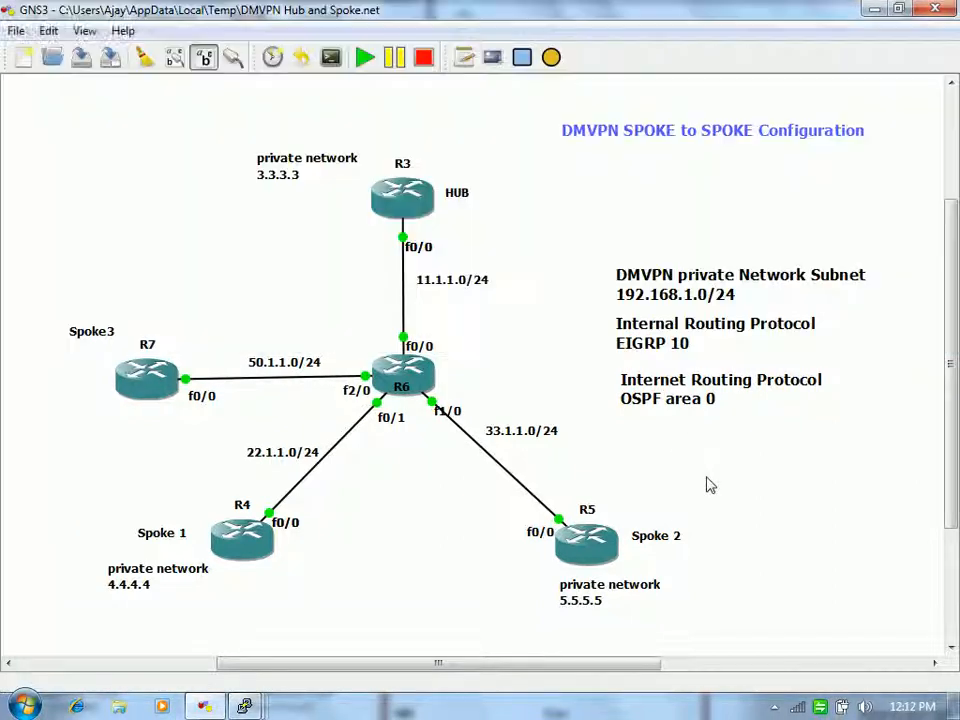
left_click(709, 484)
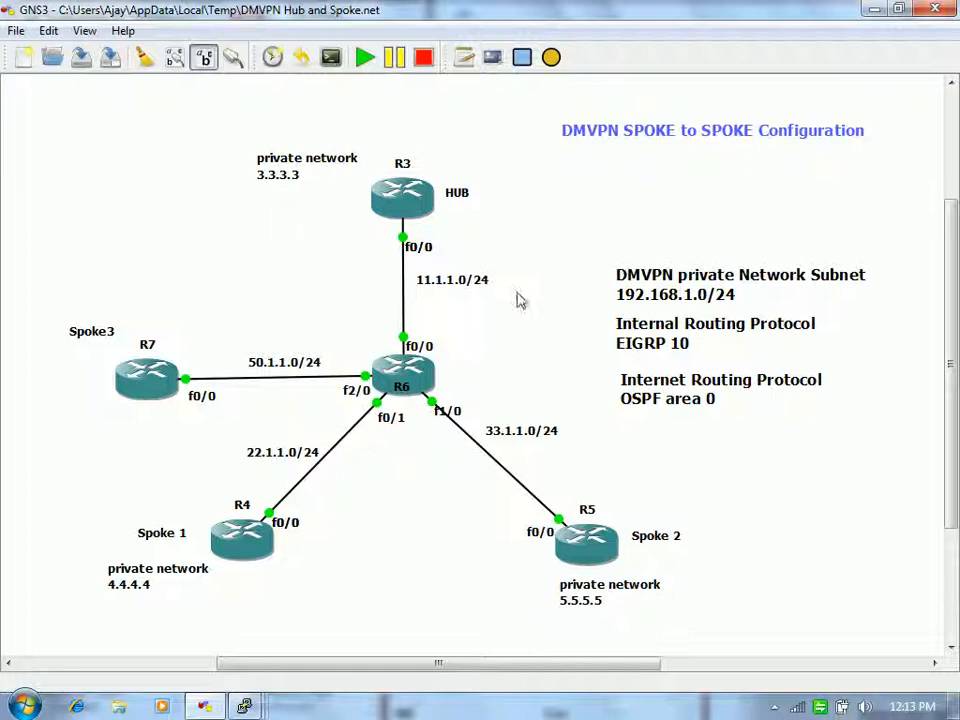
right_click(405, 276)
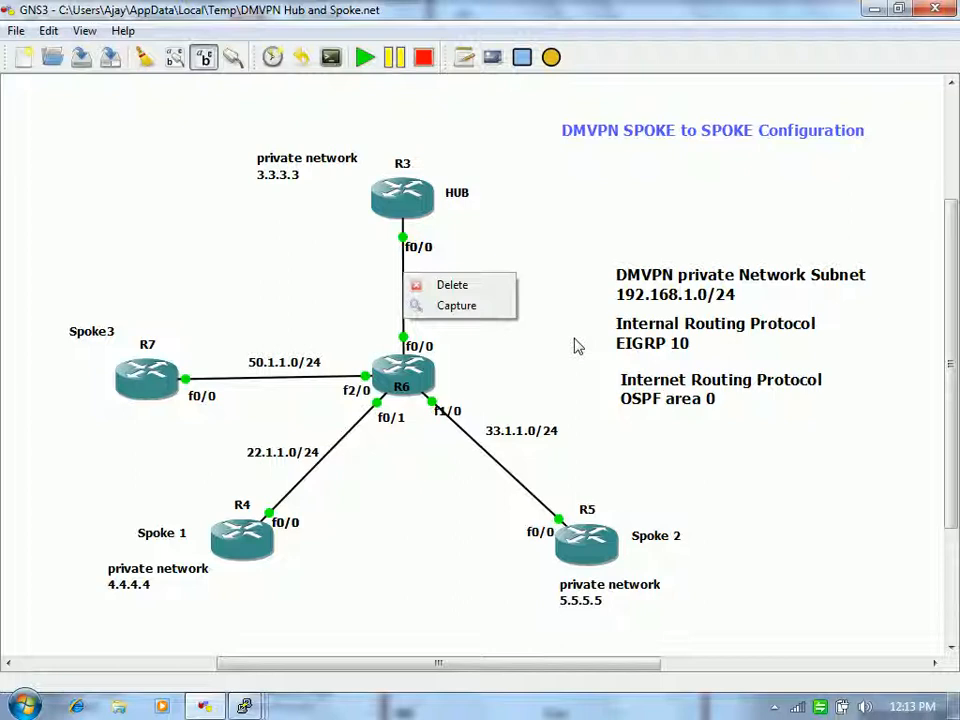
left_click(575, 346)
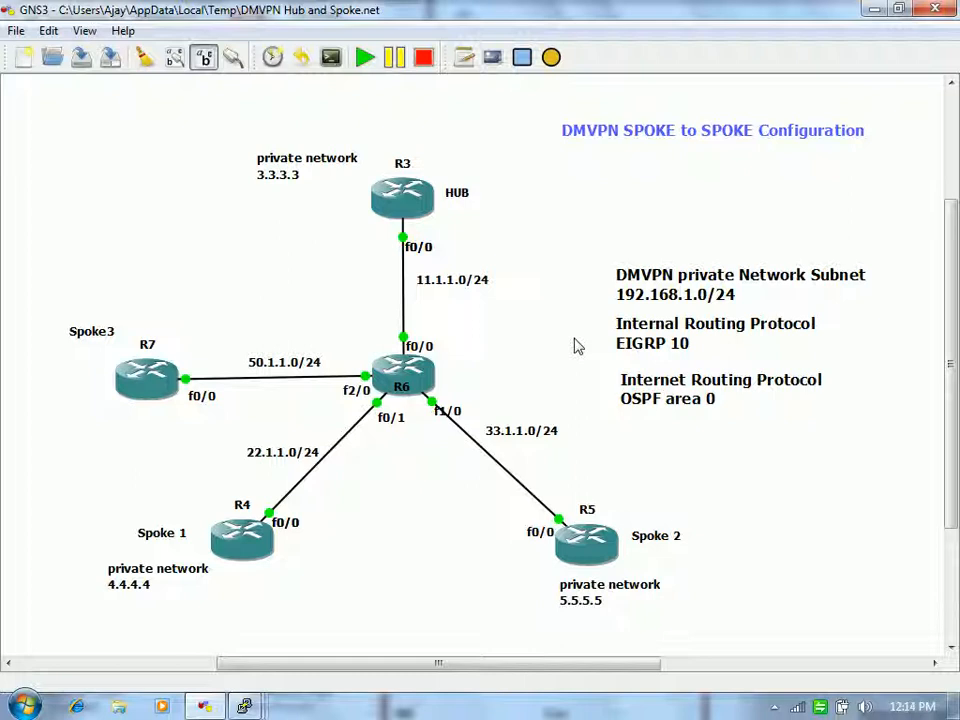
Step: Launch Notepad via Win+R, type 'crypto' into a new document, and minimize it
key("super+r")
type("notepad")
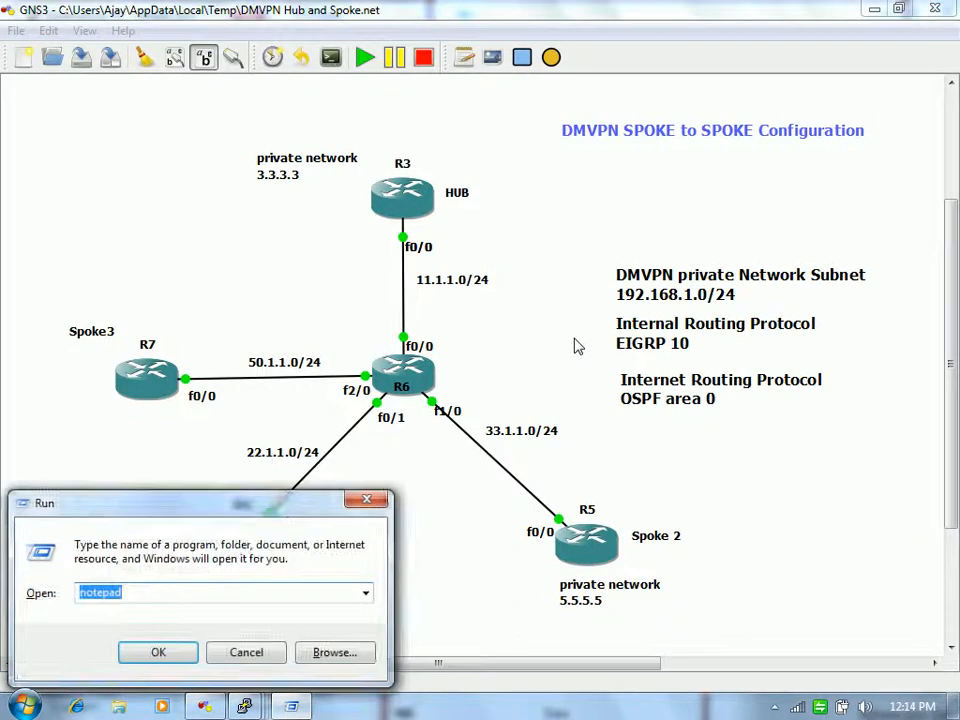
key("Return")
type("cyrpto")
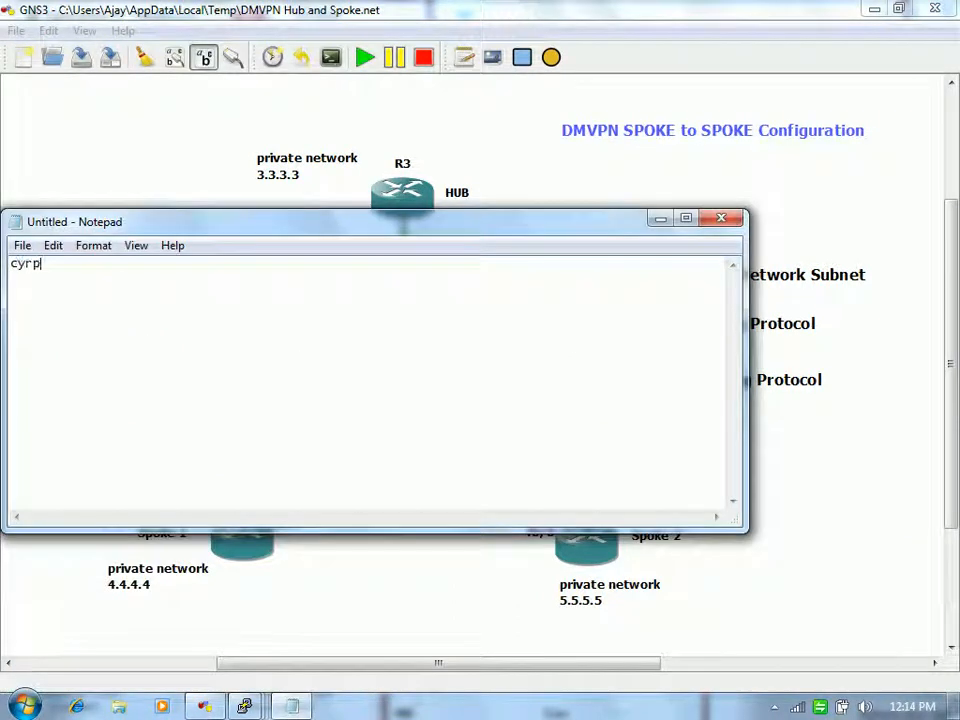
key("BackSpace")
key("BackSpace")
key("BackSpace")
key("BackSpace")
key("BackSpace")
key("BackSpace")
type("crypto")
left_click(661, 218)
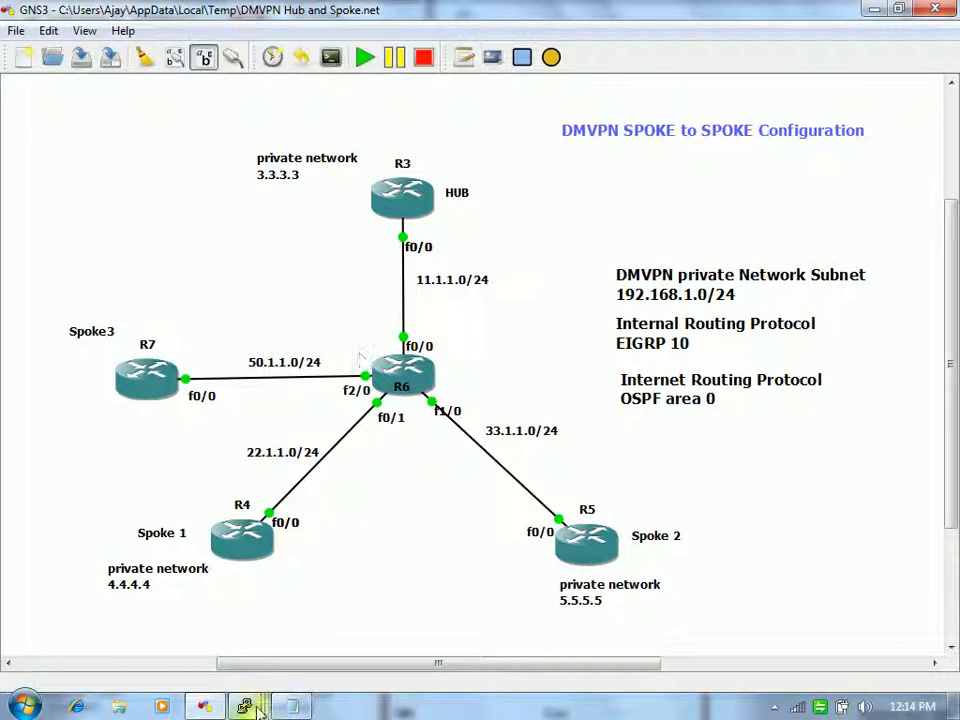
Step: On the R3 hub console, enter configuration mode and create crypto ISAKMP policy 10
mouse_move(246, 703)
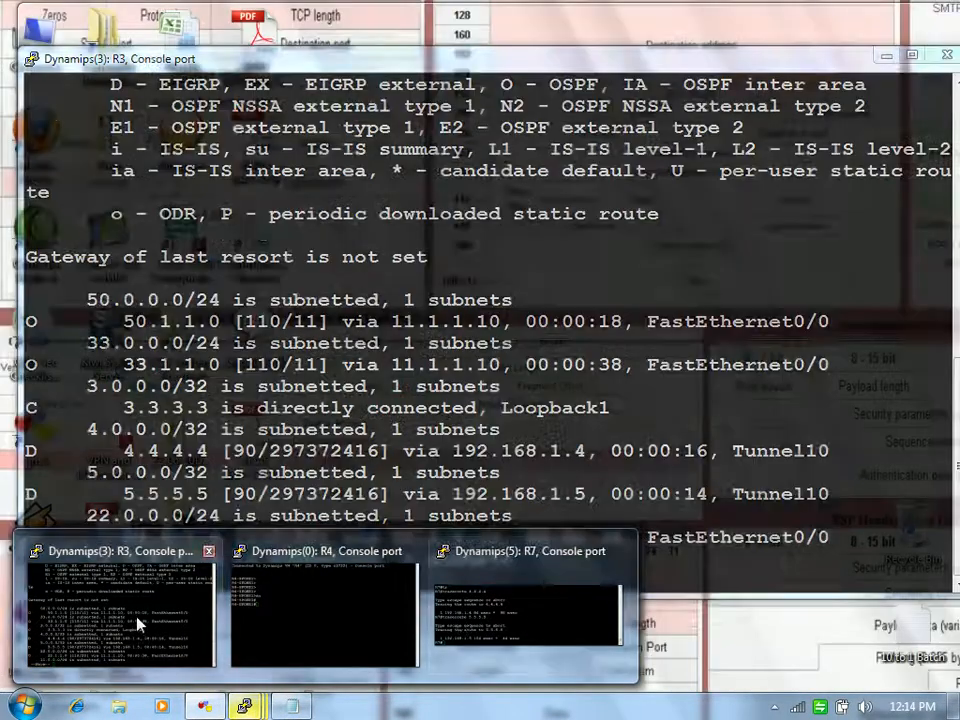
left_click(120, 626)
key("Return")
type("conf")
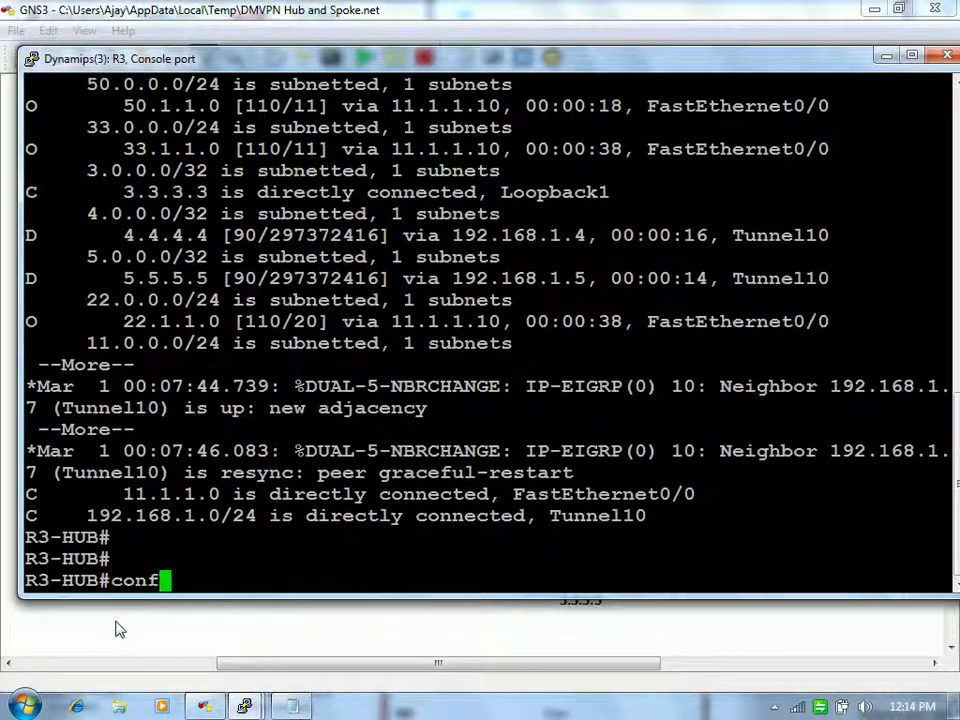
type("ig")
key("Return")
key("Return")
type("crypto i")
key("Tab")
type("is")
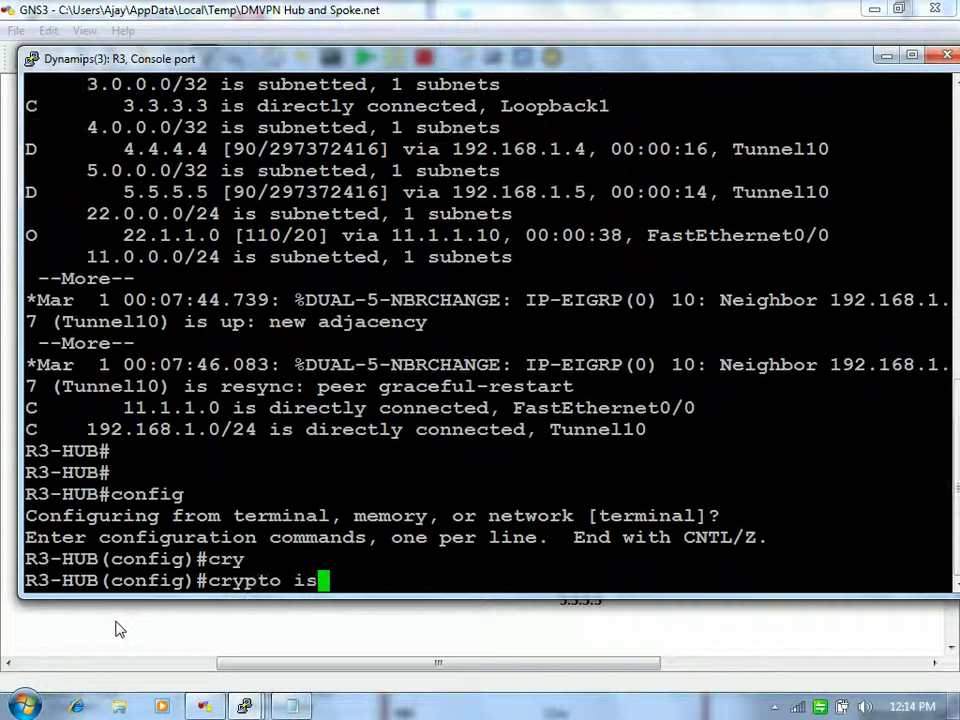
key("Tab")
type("pol")
key("Tab")
type("10")
key("Return")
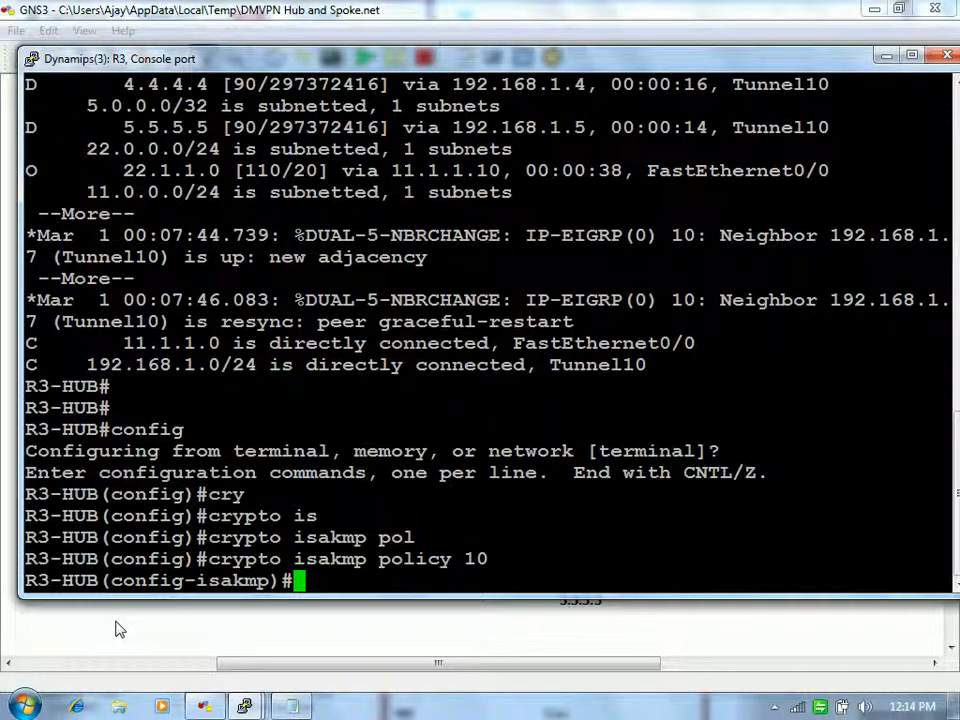
Step: Give policy 10 pre-share authentication, group 2, md5 hash and 3des encryption
type("au")
key("Tab")
type("pre")
key("Tab")
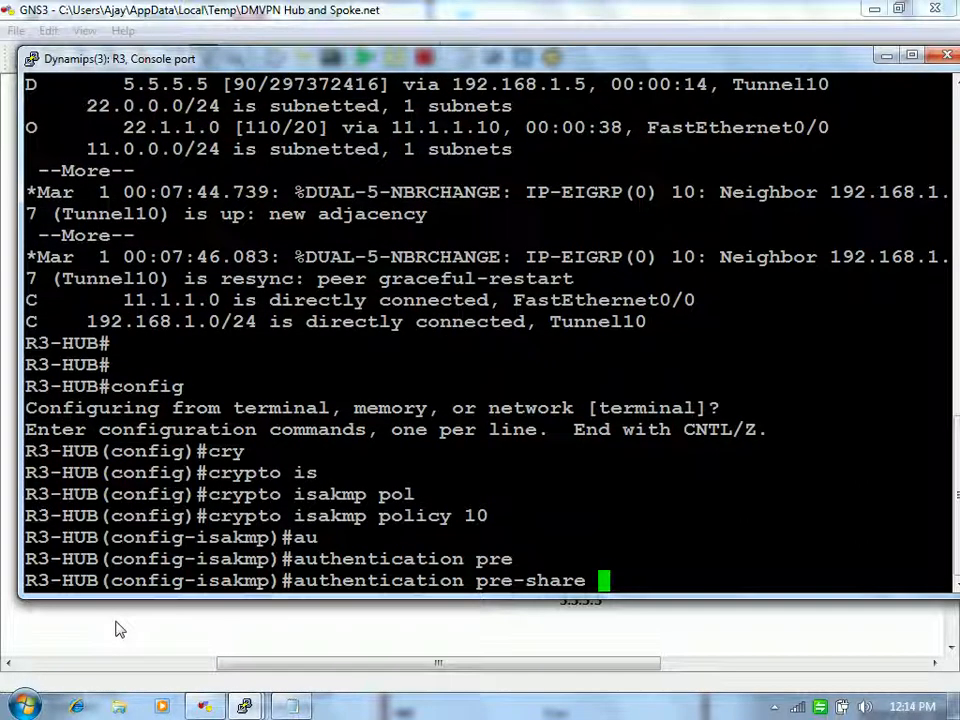
key("Return")
type("gr")
key("Tab")
type("2")
key("Return")
type("ha")
key("Tab")
type("md")
key("Tab")
key("Return")
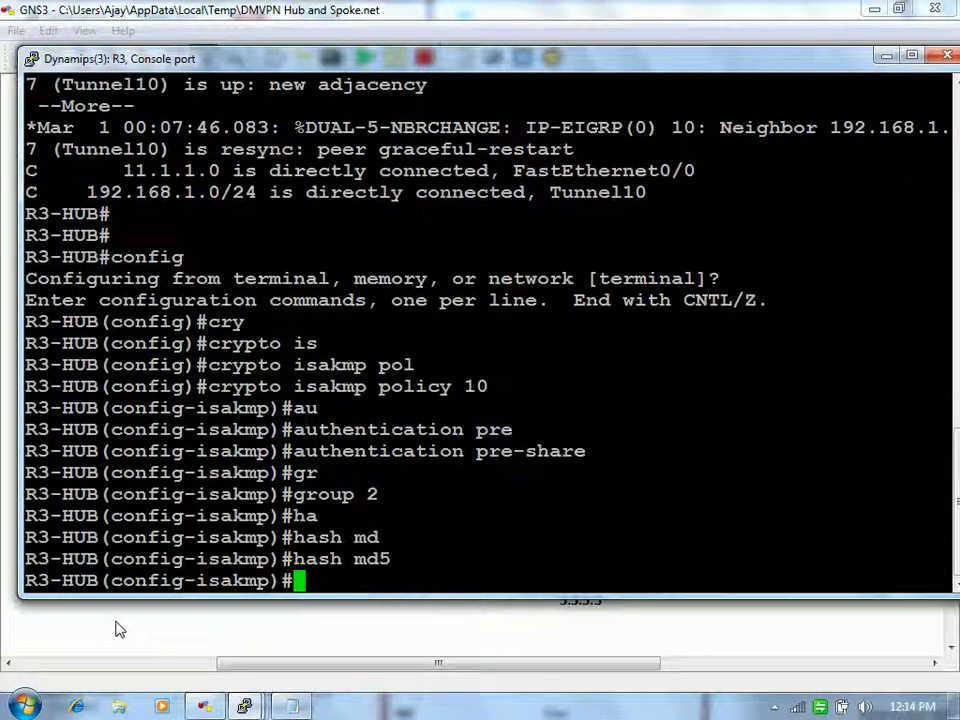
type("en")
key("Tab")
type("3d")
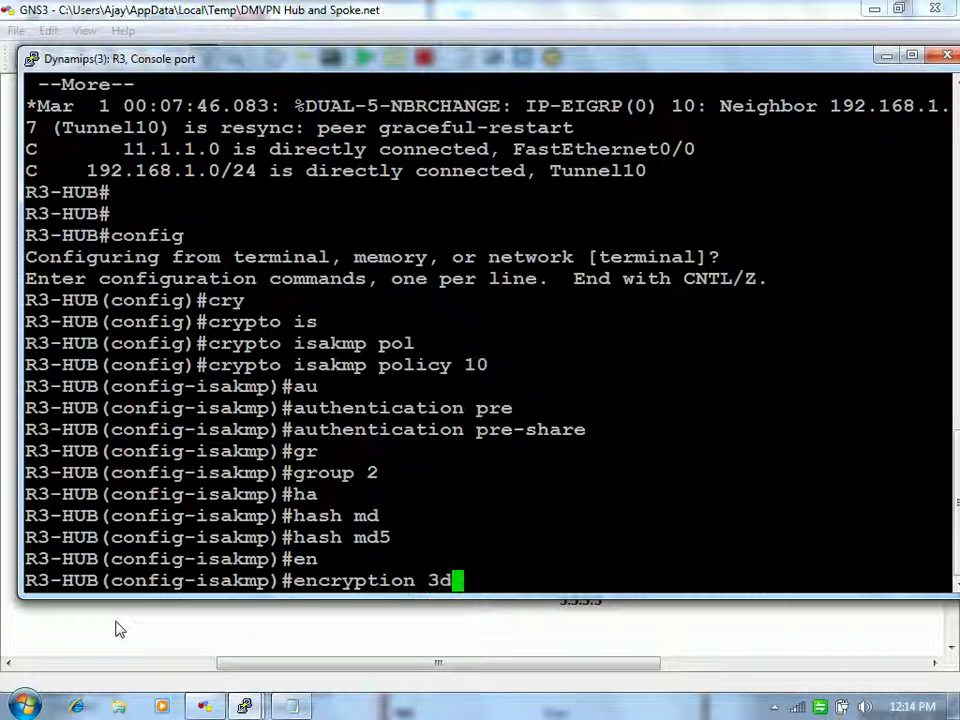
key("Tab")
key("Return")
type("exit")
key("Return")
Step: Add an unencrypted (type 0) ISAKMP pre-shared key for address 0.0.0.0
type("cry")
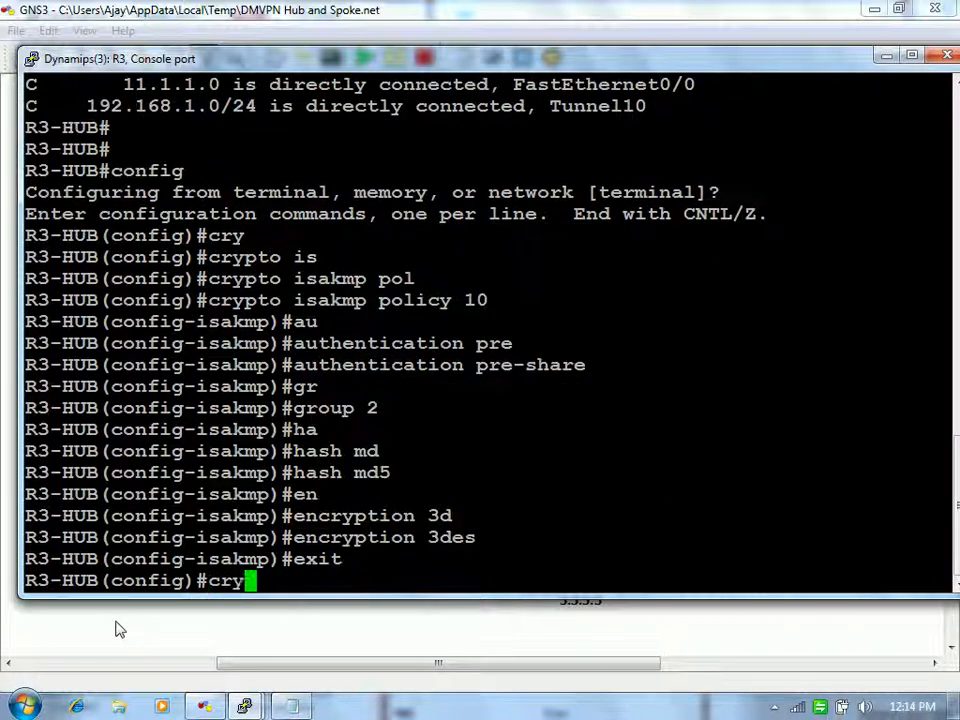
key("Tab")
type("is")
key("Tab")
type("key ")
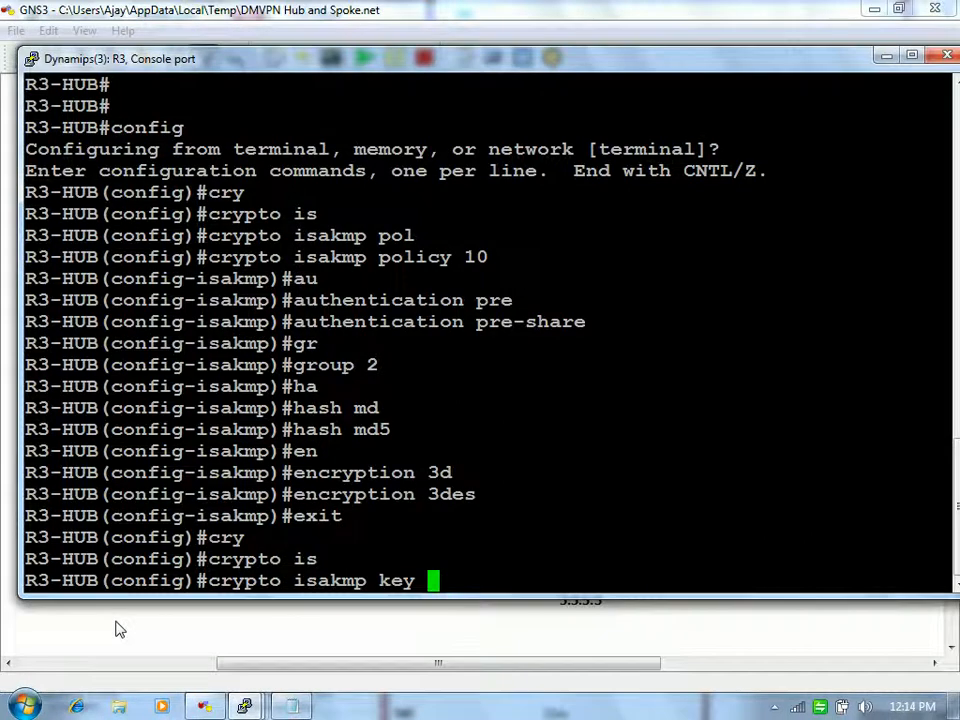
type("?cisc")
key("BackSpace")
key("BackSpace")
key("BackSpace")
key("BackSpace")
type("0")
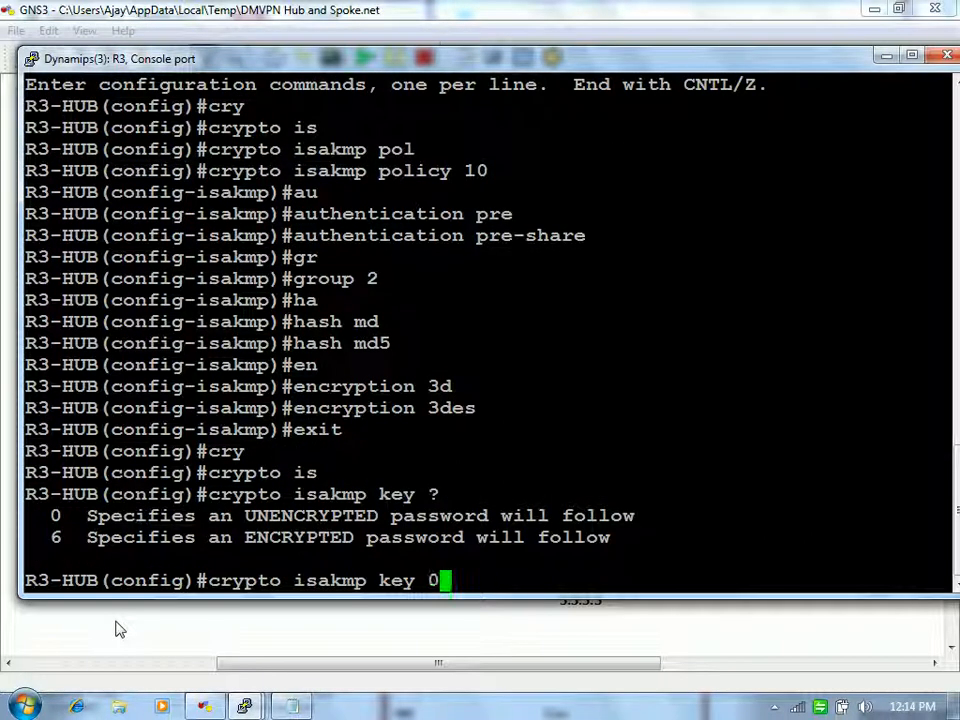
type(" cisco123 address 0.0.0.0")
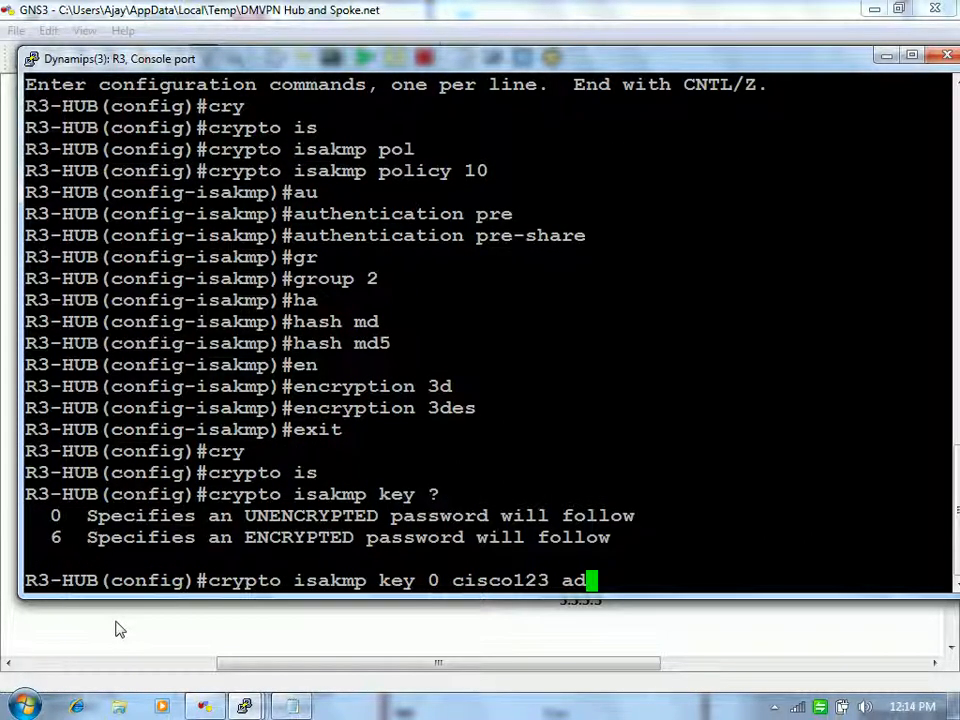
key("Tab")
type("0.0.0.0")
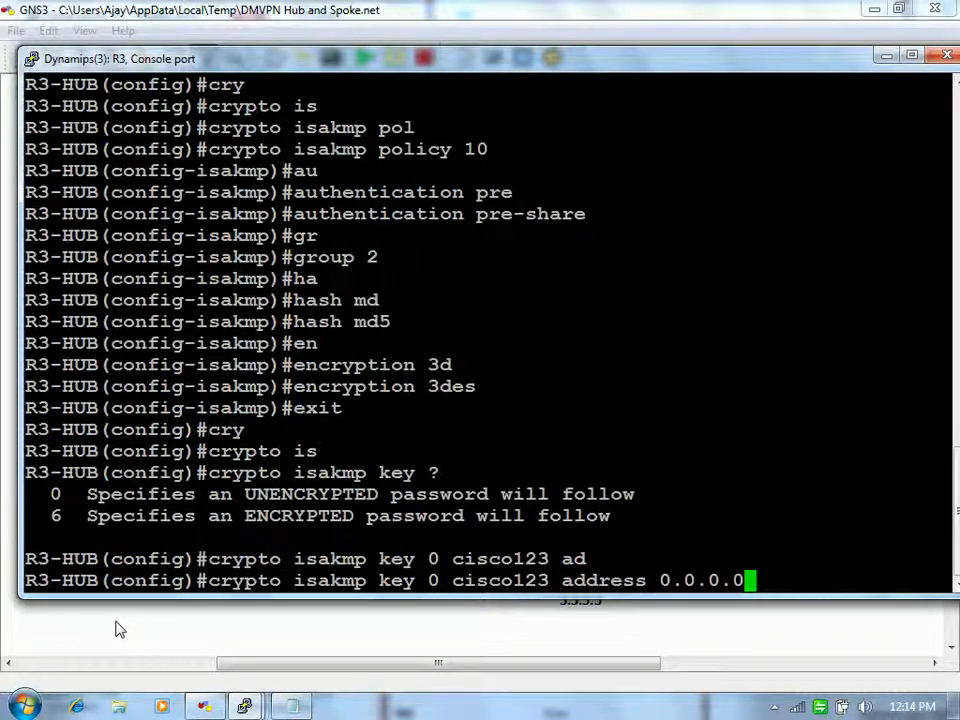
key("Return")
Step: Create IPsec transform set dmvpn using esp-3des and esp-md5-hmac
type("exit")
key("Return")
type("conf")
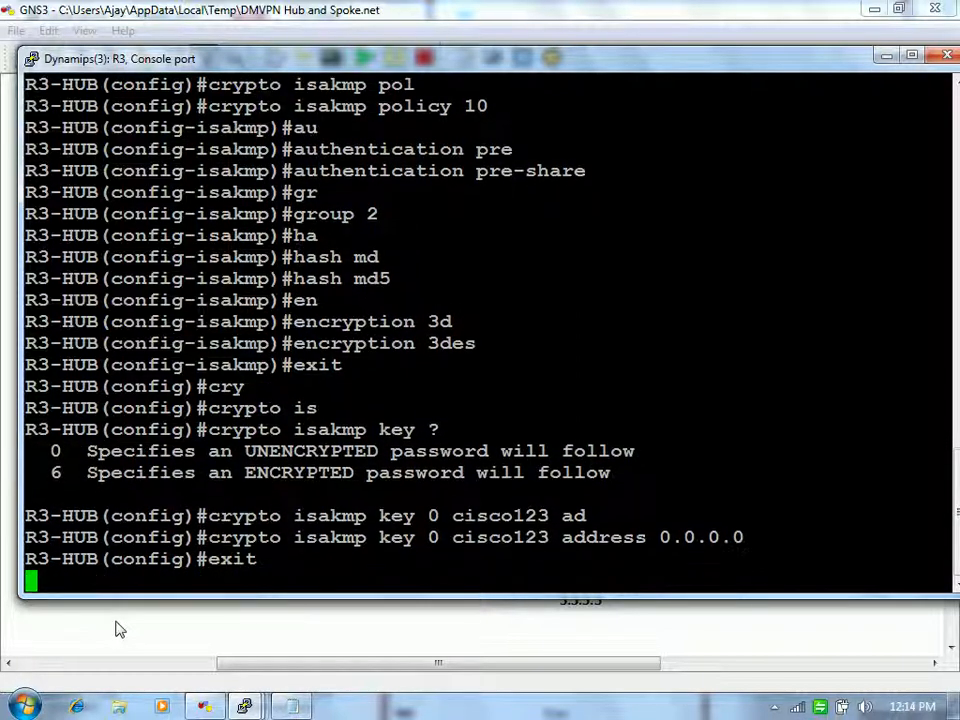
type("ig t")
key("Return")
type("cry")
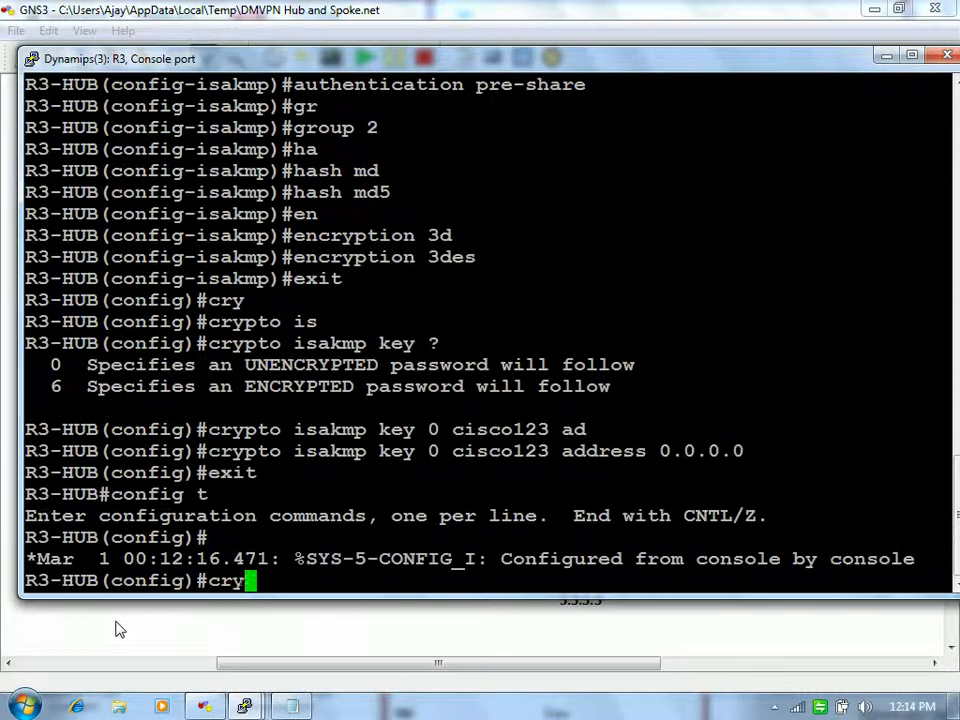
key("Tab")
type("ip")
key("Tab")
type("tr")
key("Tab")
type("t")
key("BackSpace")
type("dmvpn es")
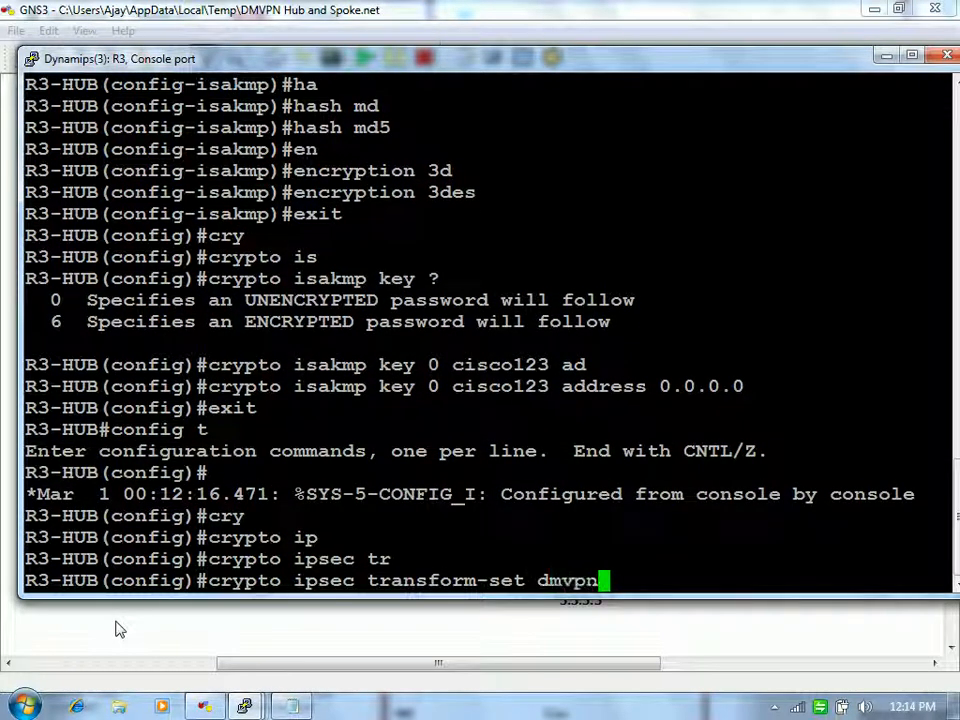
key("Tab")
type("3")
key("Tab")
type("es")
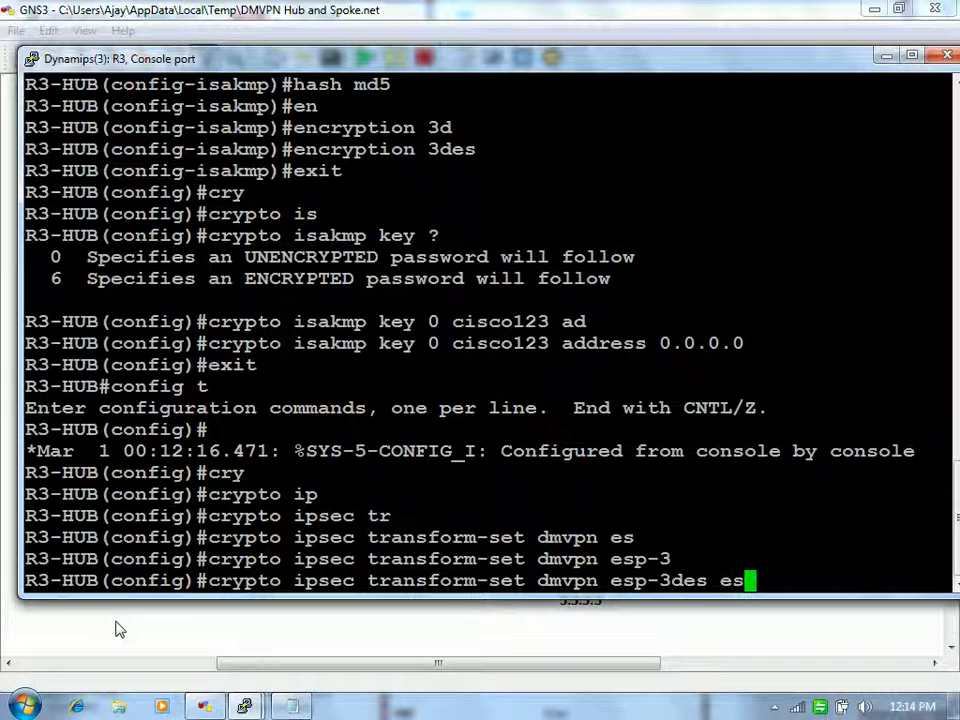
key("Tab")
type("md")
key("Tab")
key("Return")
Step: Create IPsec profile dmvpn that uses transform set dmvpn
type("exit")
key("Return")
type("crypto ip p")
key("Tab")
type("ip pro")
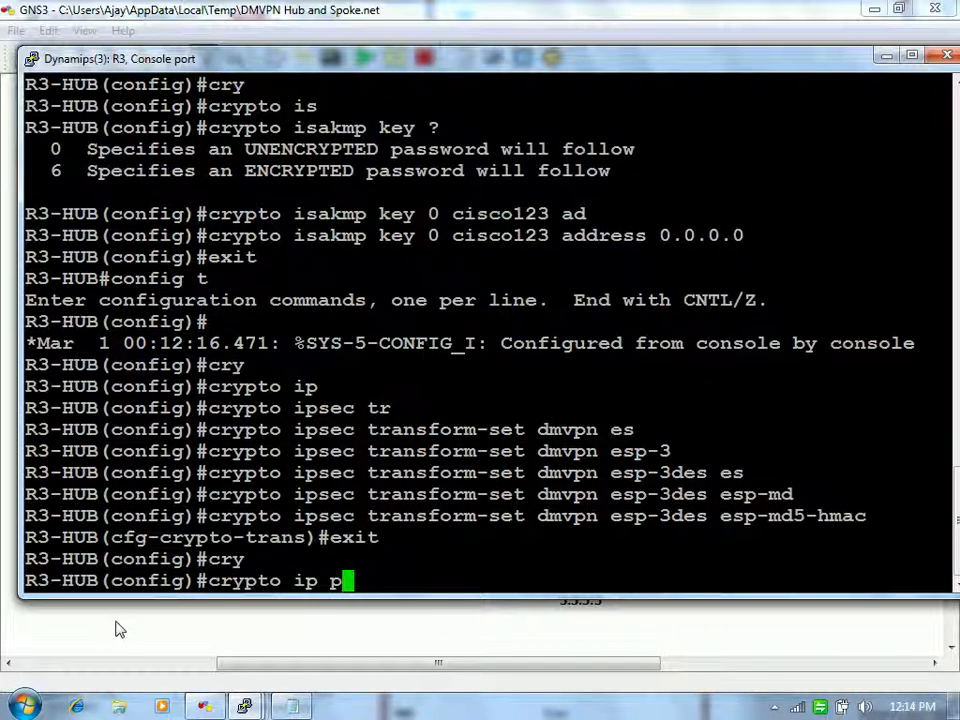
key("Tab")
type("dmvpn")
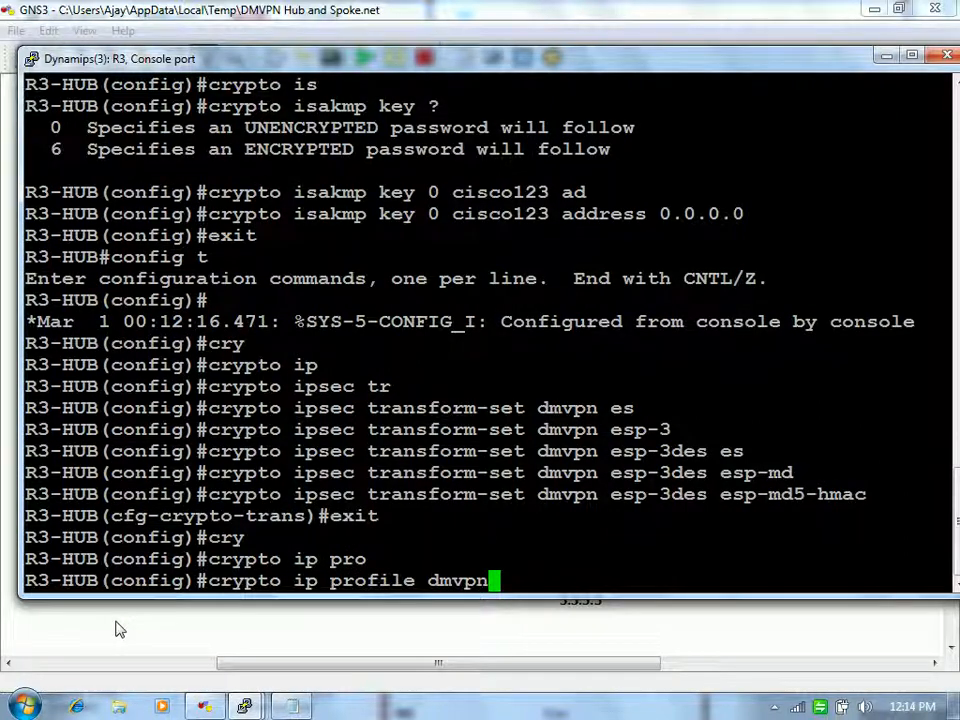
key("Return")
type("set tr")
key("Tab")
type("dmvpn")
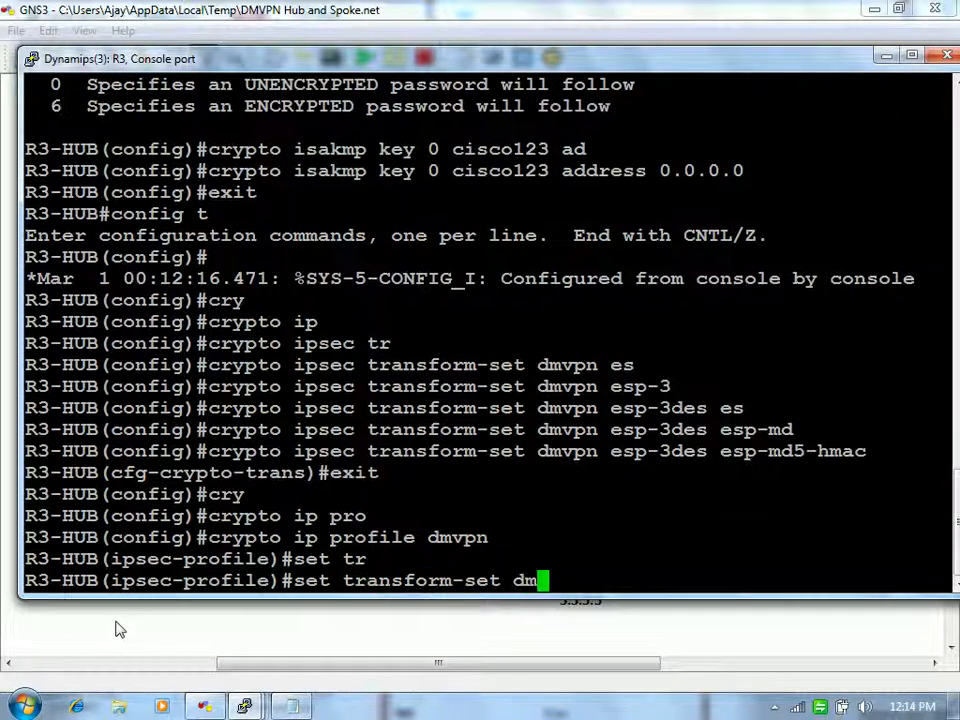
key("Return")
type("exit")
key("Return")
Step: Apply tunnel protection ipsec profile dmvpn to interface Tunnel10
type("int tun 10")
key("Return")
type("cr")
key("BackSpace")
key("BackSpace")
type("tun")
key("Tab")
type("p")
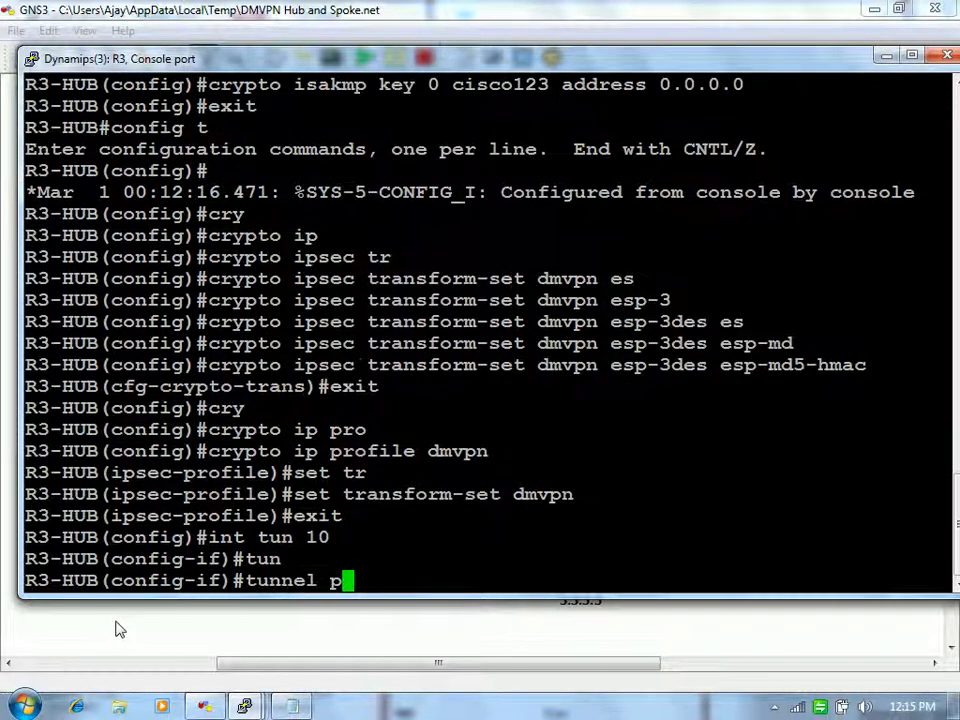
type("rp")
key("Tab")
key("BackSpace")
key("Tab")
type("ip p")
key("BackSpace")
key("Tab")
type("p")
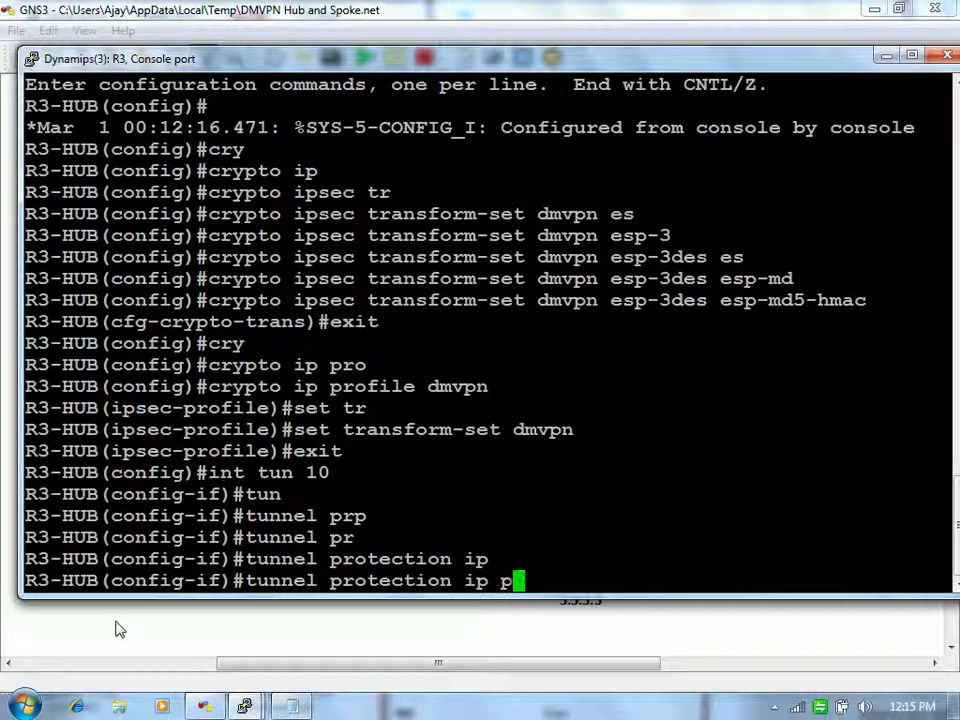
key("Tab")
type("?dmvpn")
key("Return")
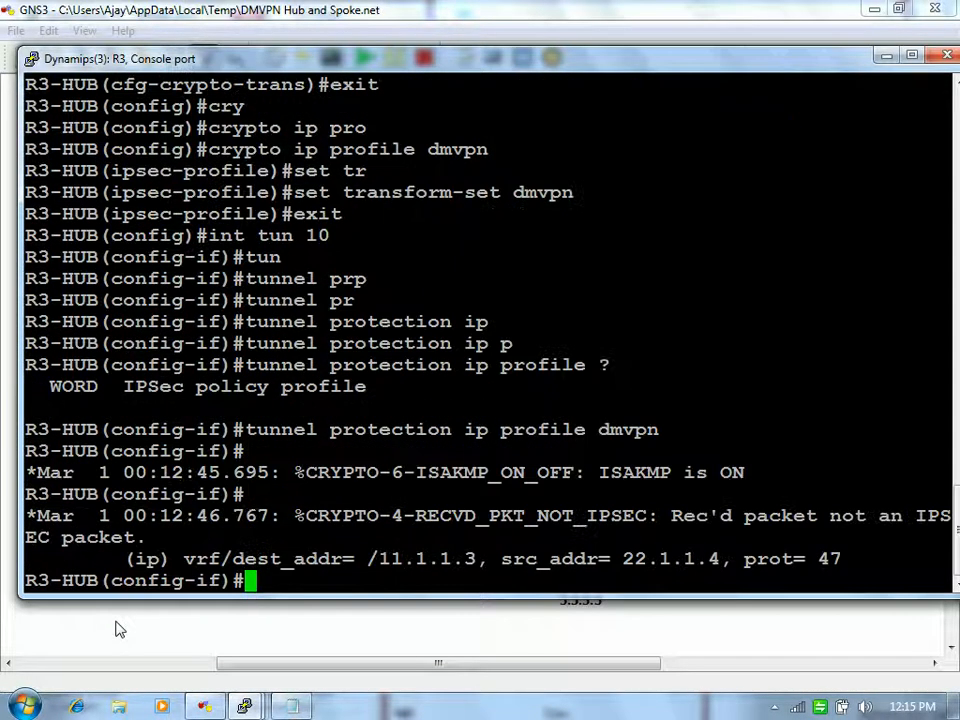
key("Return")
key("Return")
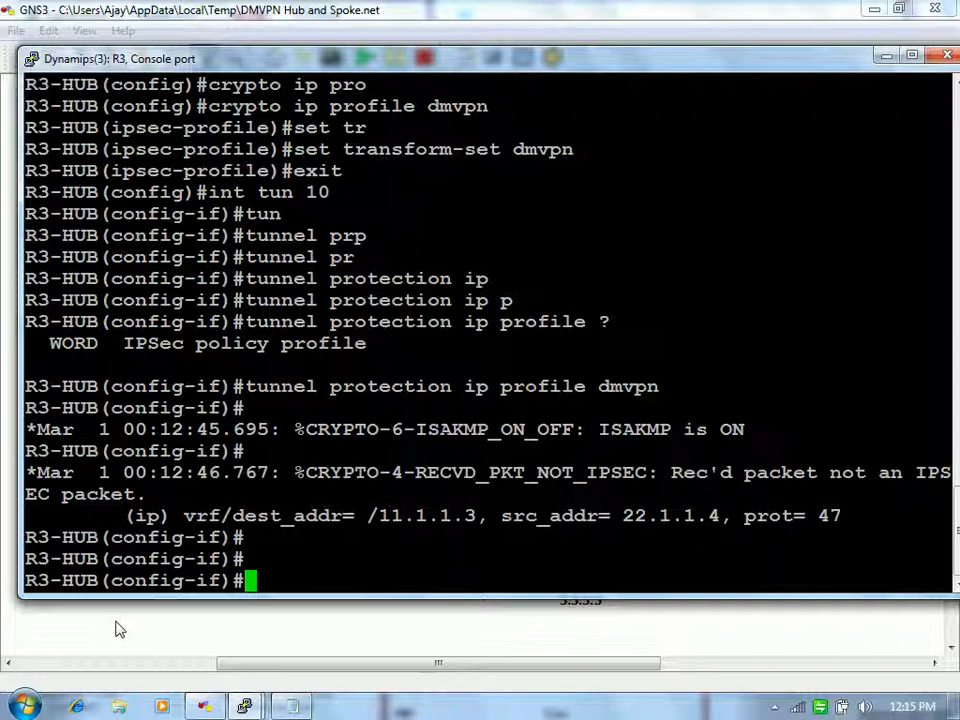
Step: Exit configuration mode, list the crypto config with 'sh run | sec crypto', and copy it
type("end")
key("Return")
key("Return")
key("Return")
type("sh r")
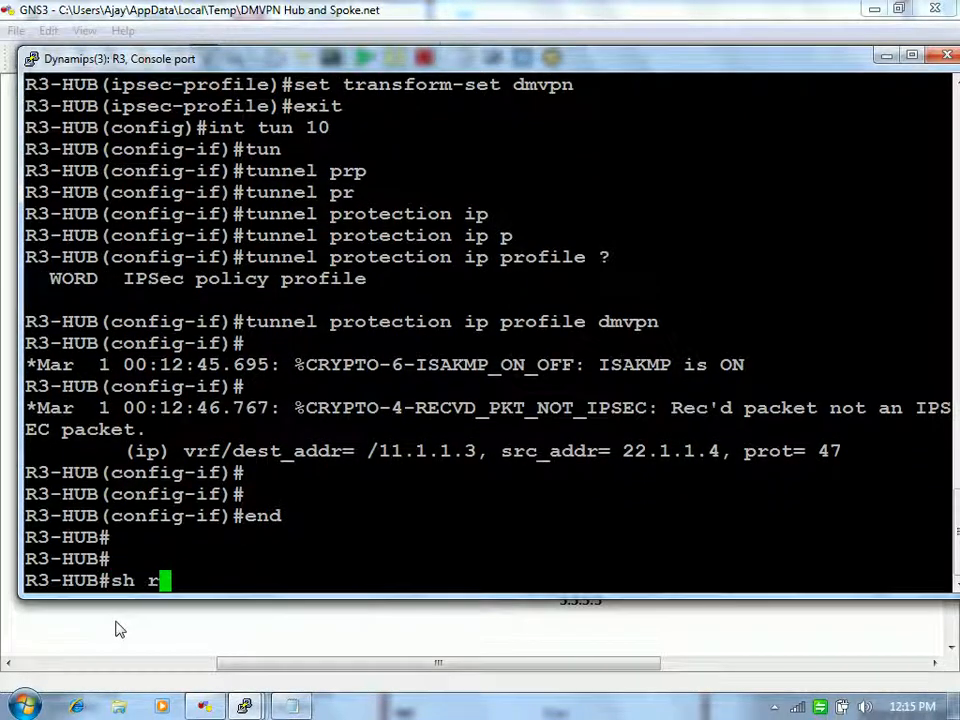
type("un | sec ")
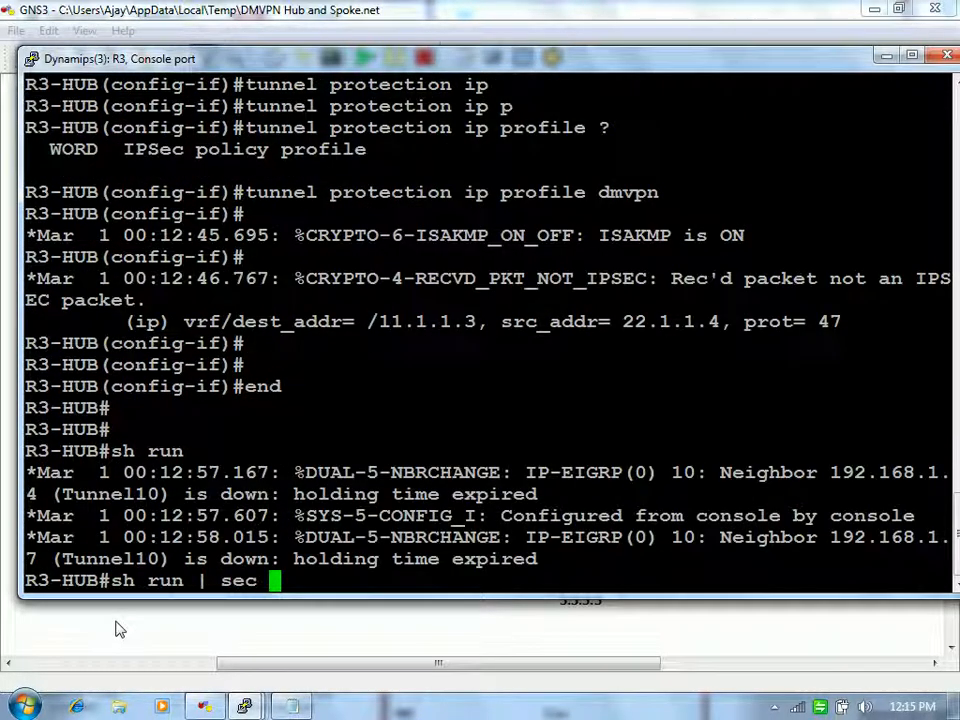
type("crypto")
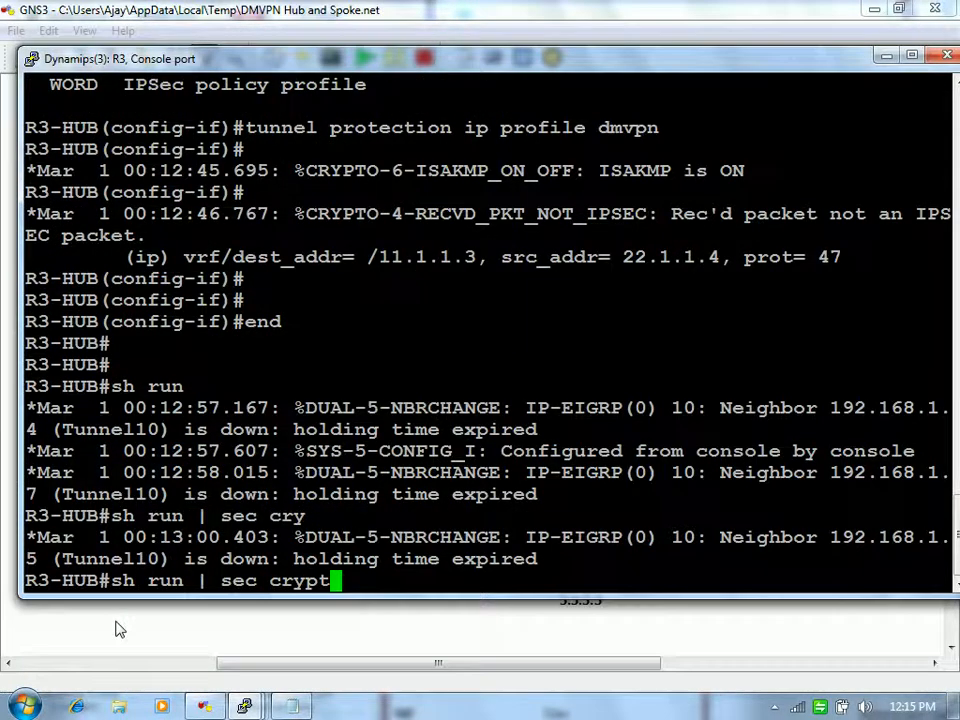
key("Return")
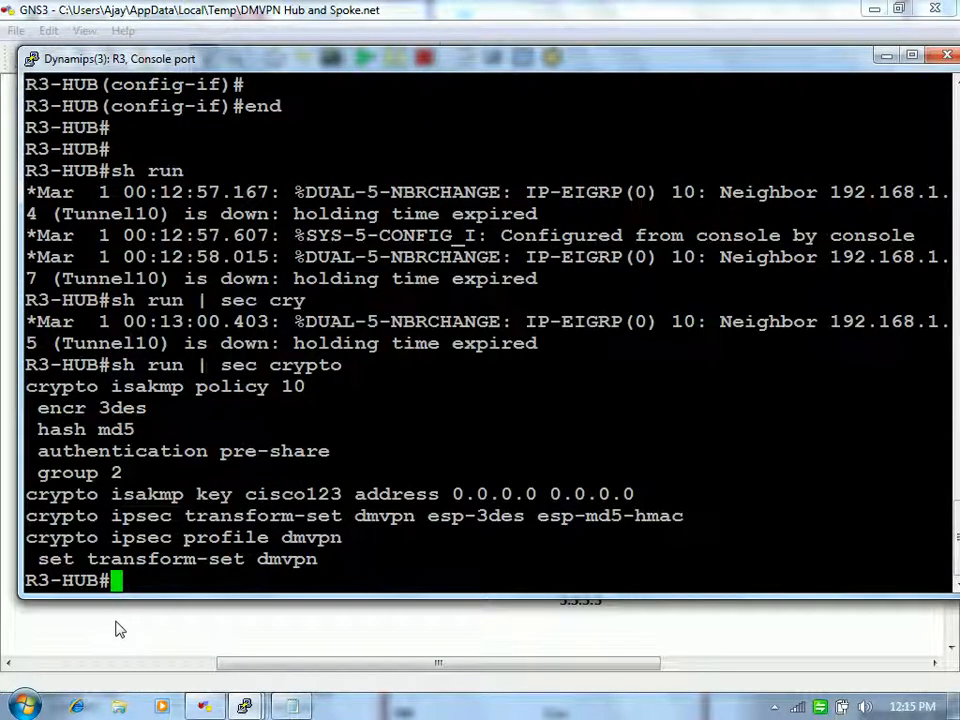
left_click_drag(24, 386, 684, 574)
key("Return")
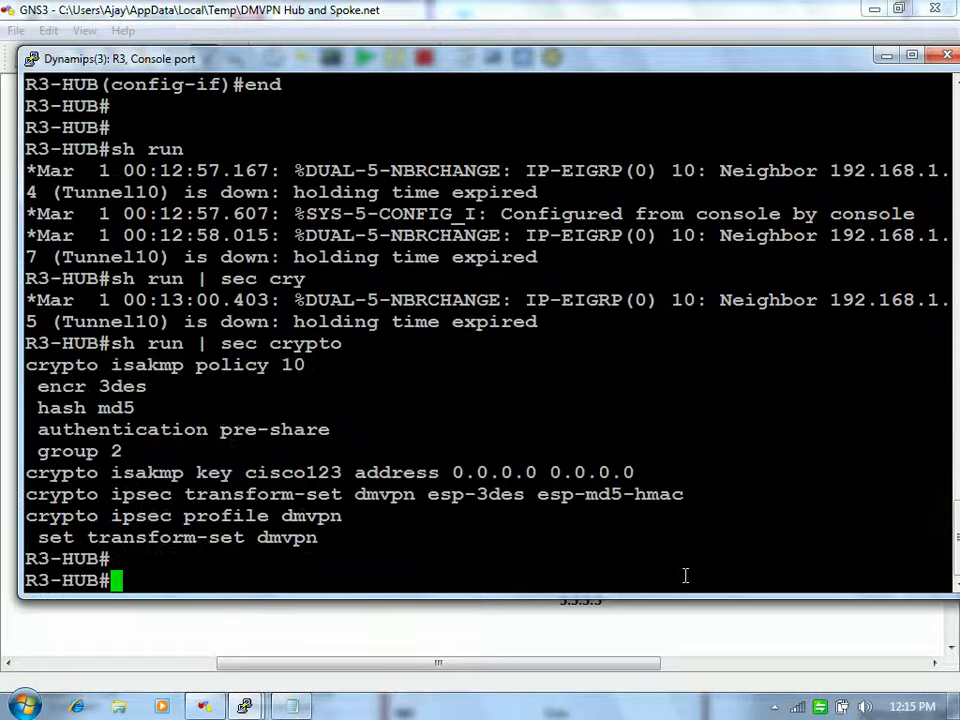
left_click(292, 706)
Step: Replace the note's leftover text with the copied R3-HUB crypto configuration
key("BackSpace")
key("BackSpace")
key("BackSpace")
key("BackSpace")
key("BackSpace")
key("BackSpace")
key("BackSpace")
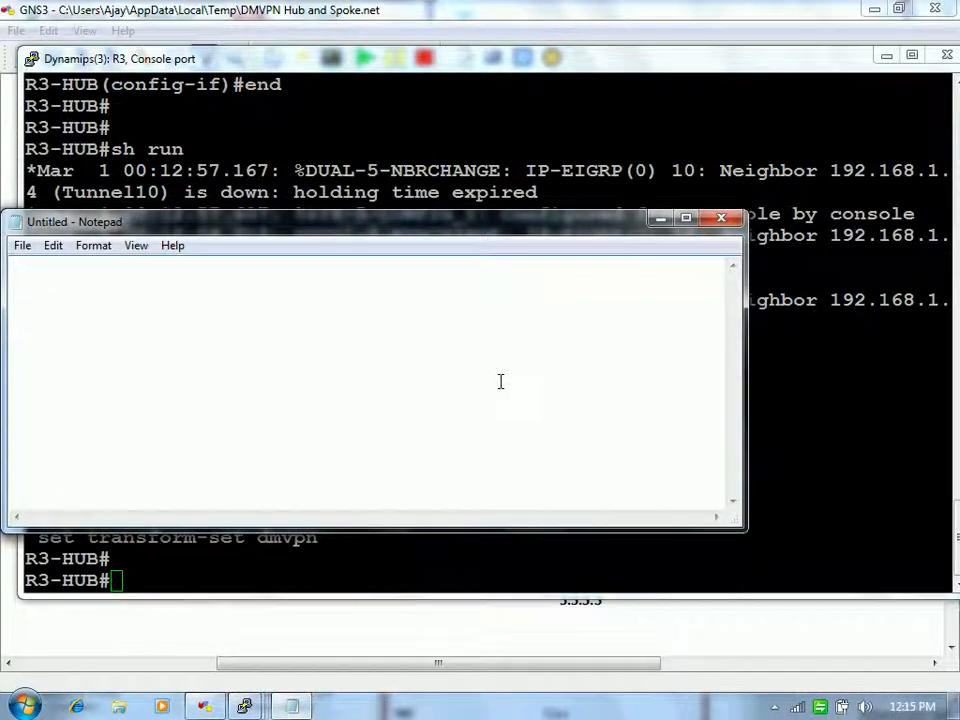
type("crypto isakmp policy 10  encr 3des  hash md5  authentication pre-share  group 2 crypto isakmp key cisco123 address 0.0.0.0 0.0.0.0 crypto ipsec transform-set dmvpn esp-3des esp-md5-hmac crypto ipsec profile dmvpn  set transform-set dmvpn R3-HUB#")
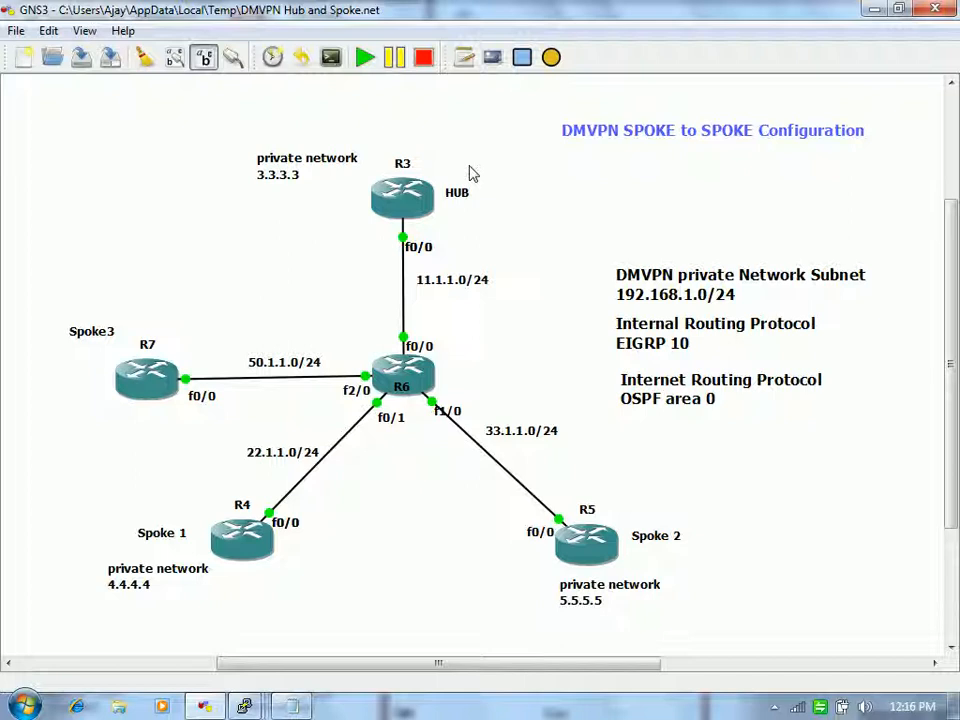
Step: Delete the trailing R3-HUB# line from the pasted crypto configuration in Notepad
mouse_move(418, 193)
left_click(292, 706)
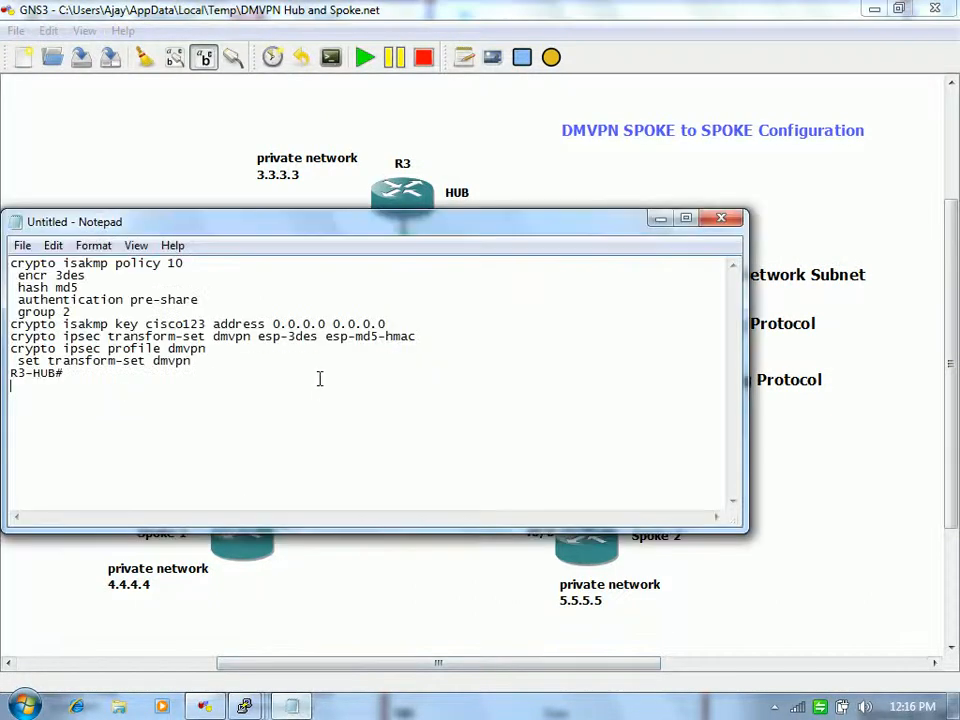
left_click(298, 302)
left_click(228, 364)
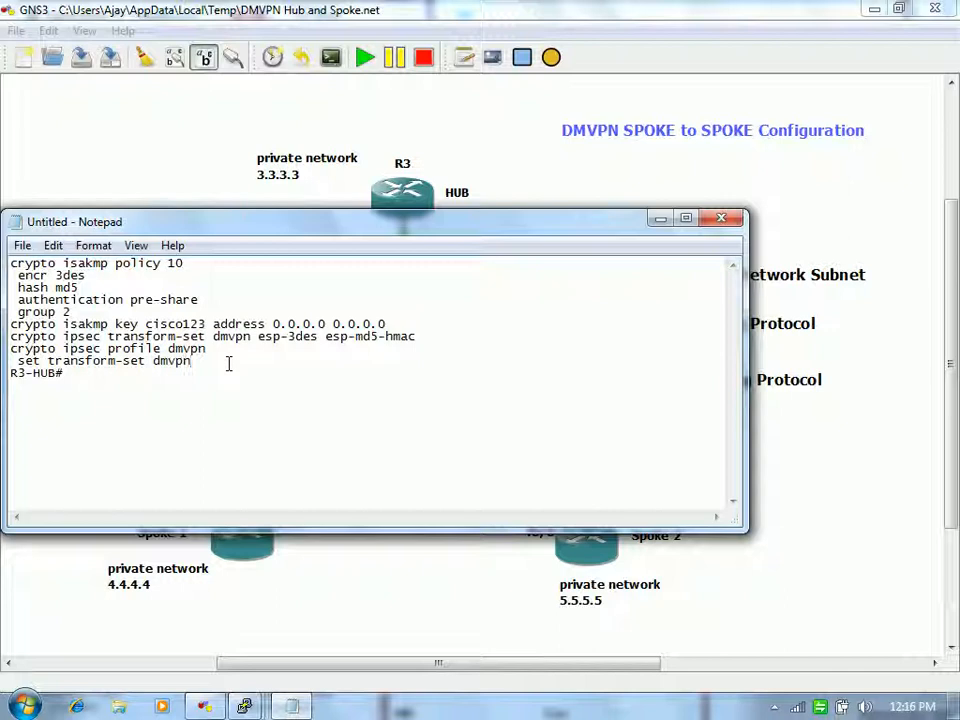
key("Down")
key("shift+Home")
key("Delete")
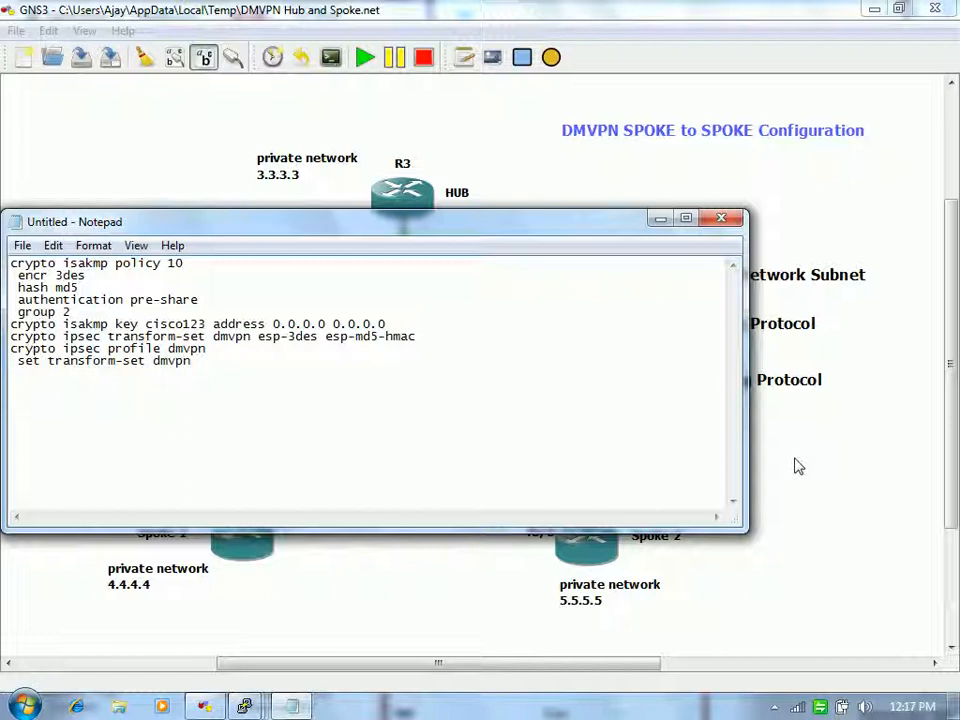
left_click_drag(272, 323, 436, 323)
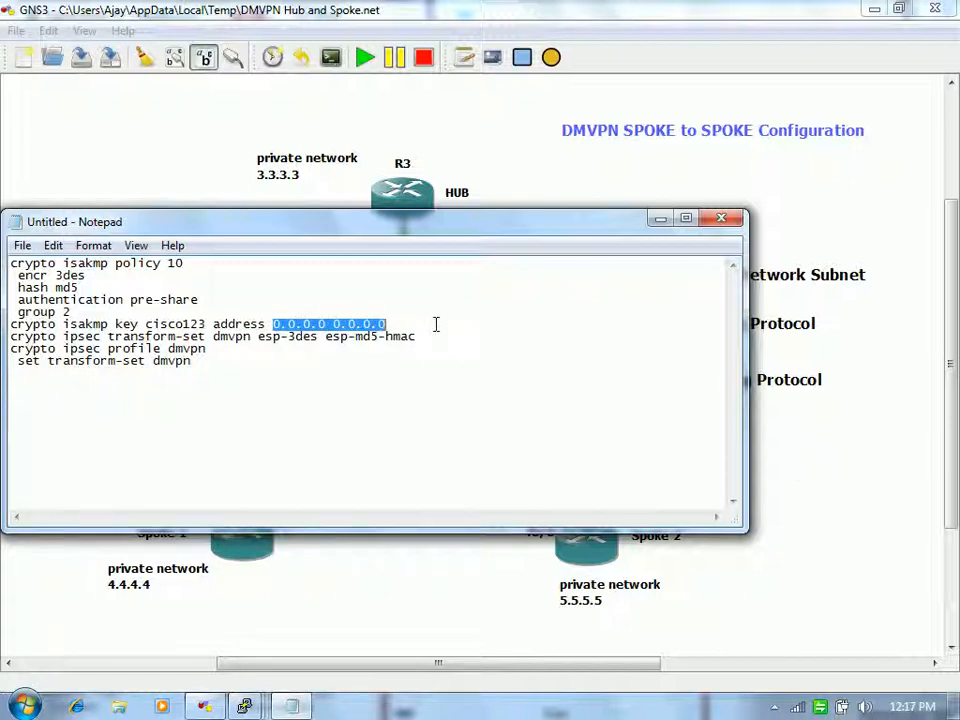
left_click(821, 555)
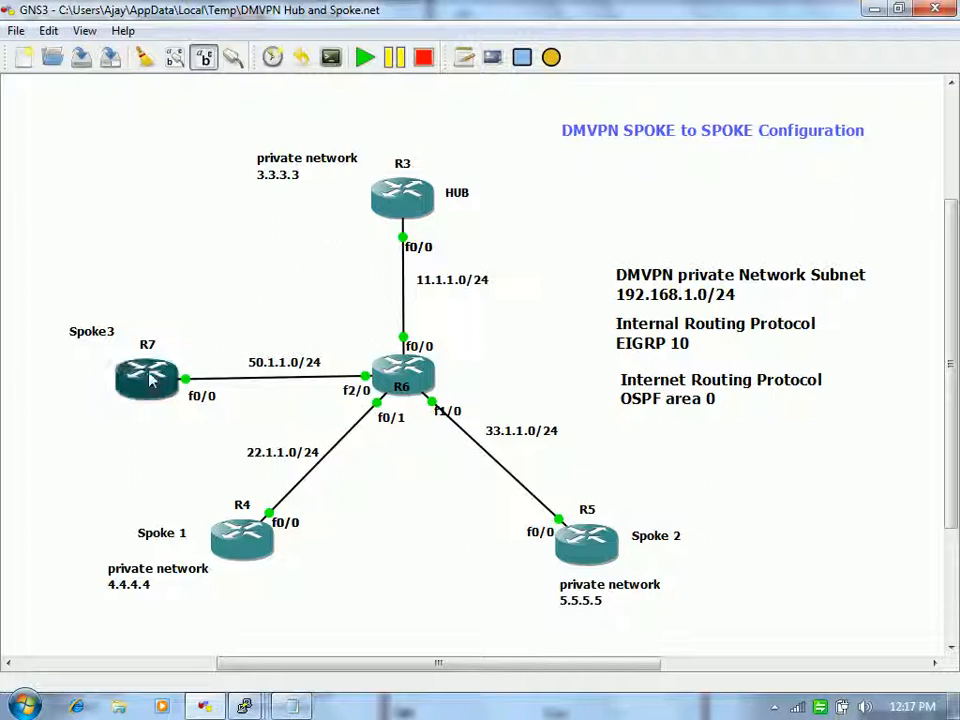
mouse_move(388, 222)
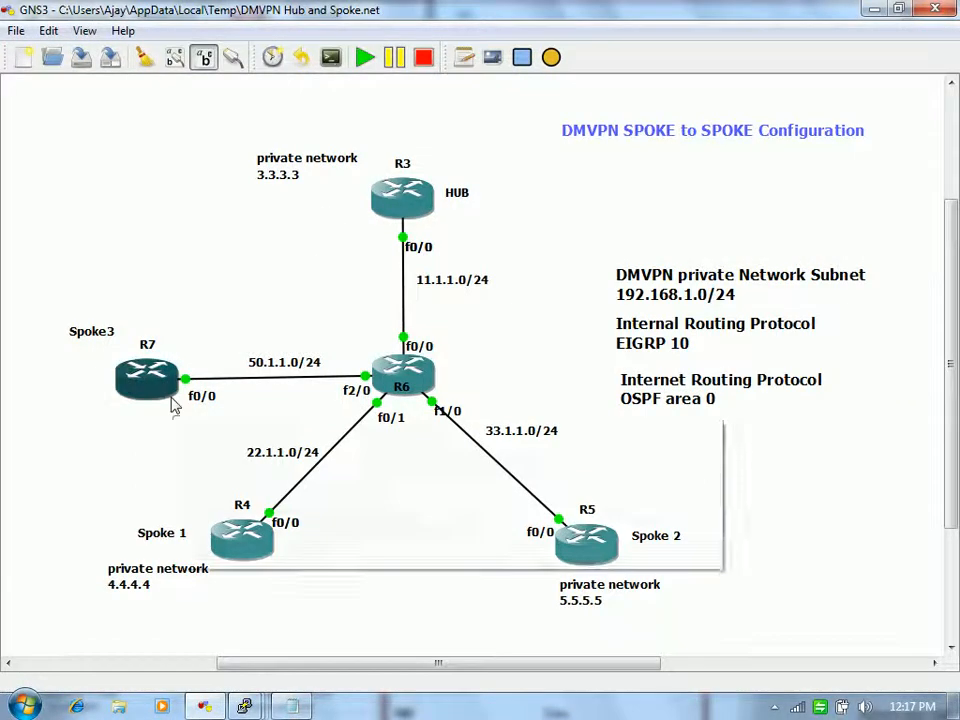
mouse_move(172, 402)
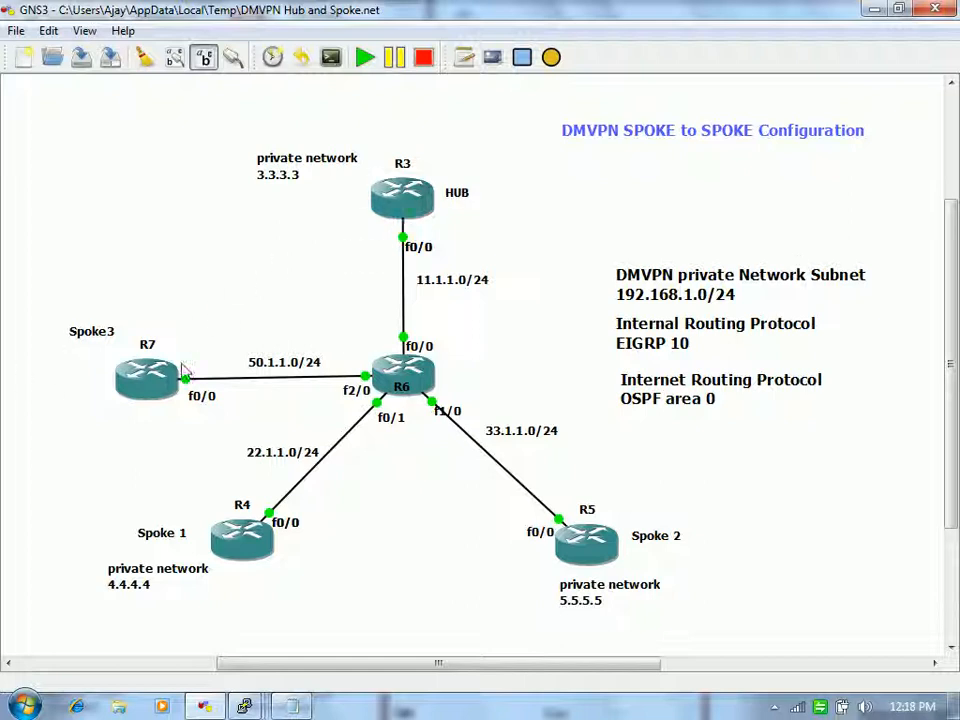
mouse_move(150, 378)
mouse_move(293, 706)
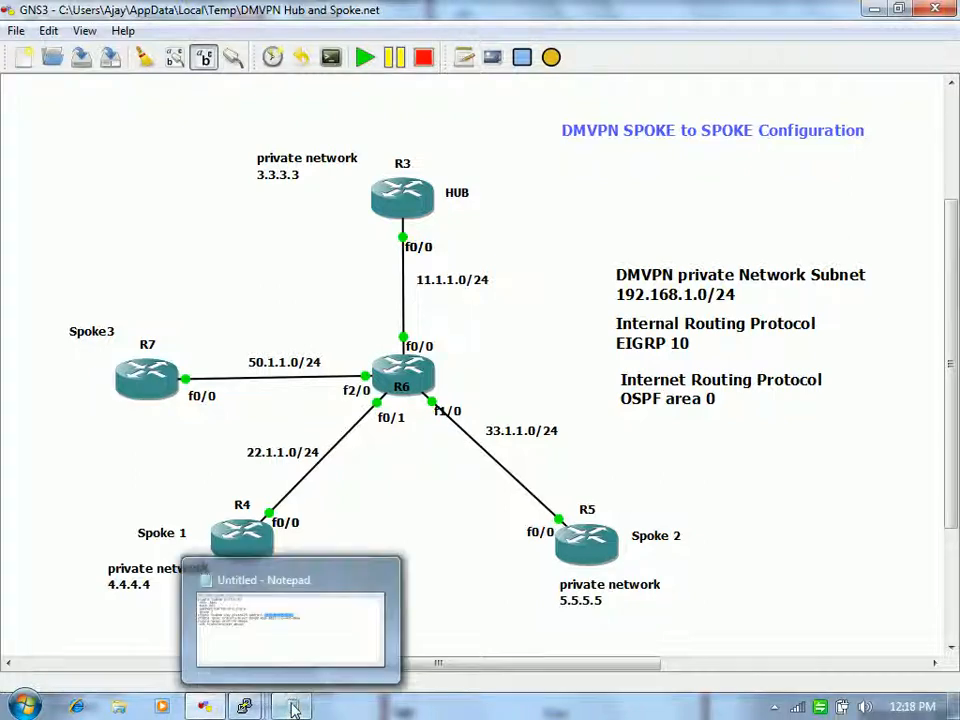
Step: Select all of the hub's crypto configuration in Notepad and switch to the R4 console
left_click(336, 634)
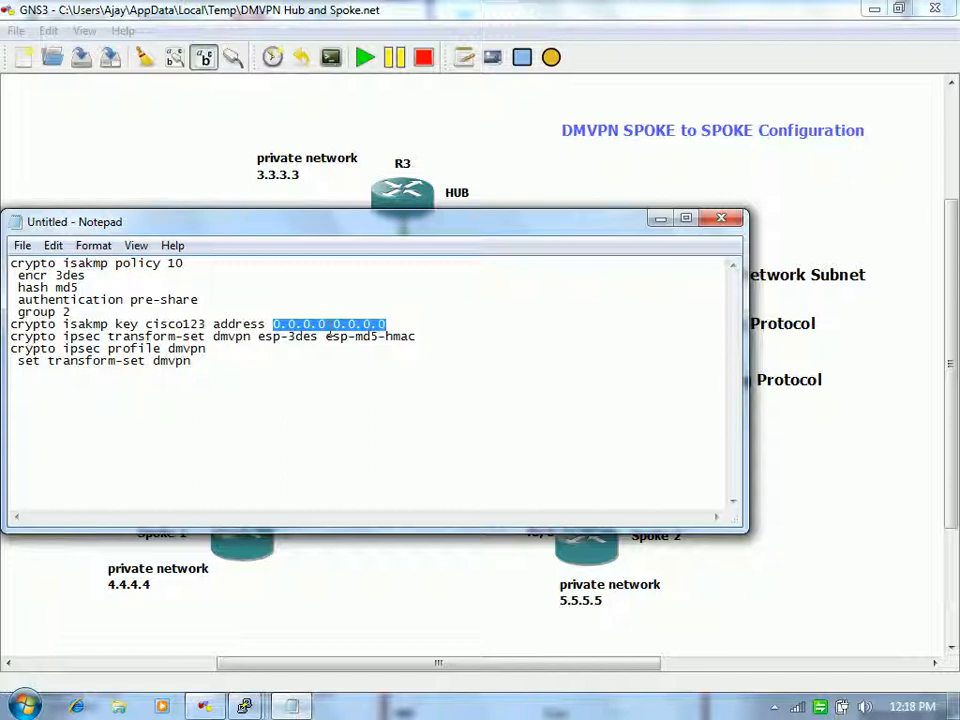
key("Left")
key("Down")
key("Down")
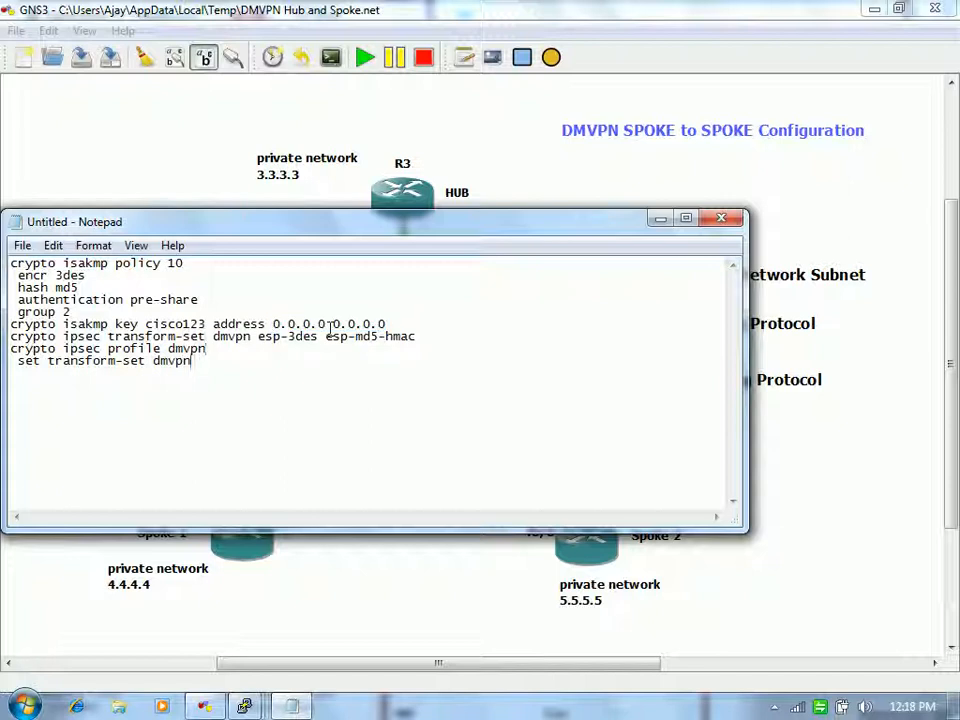
key("ctrl+a")
key("super+c")
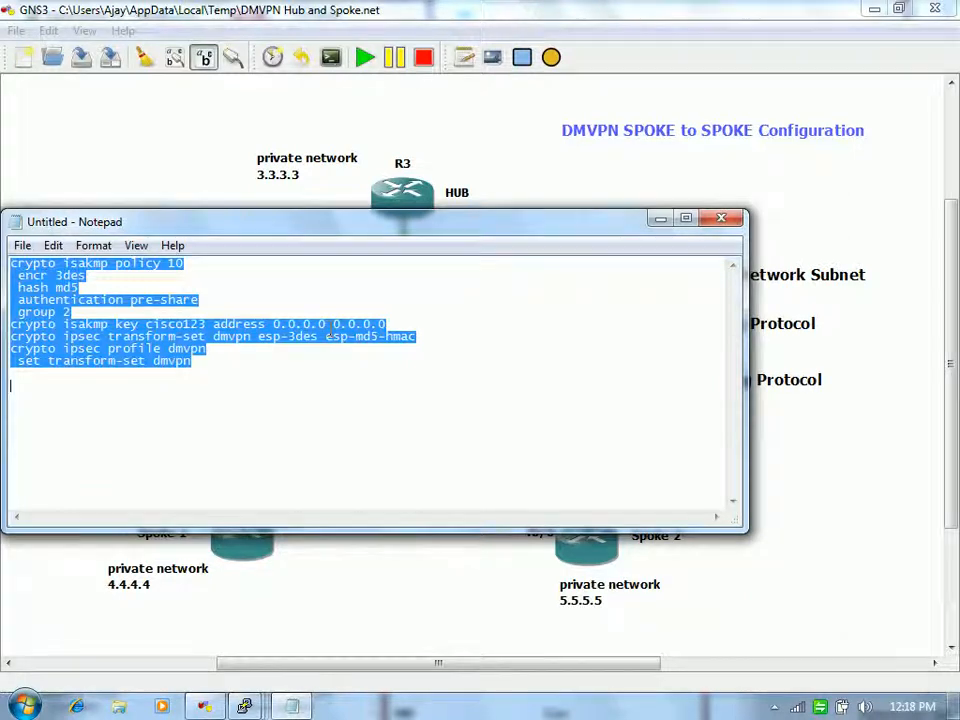
mouse_move(245, 706)
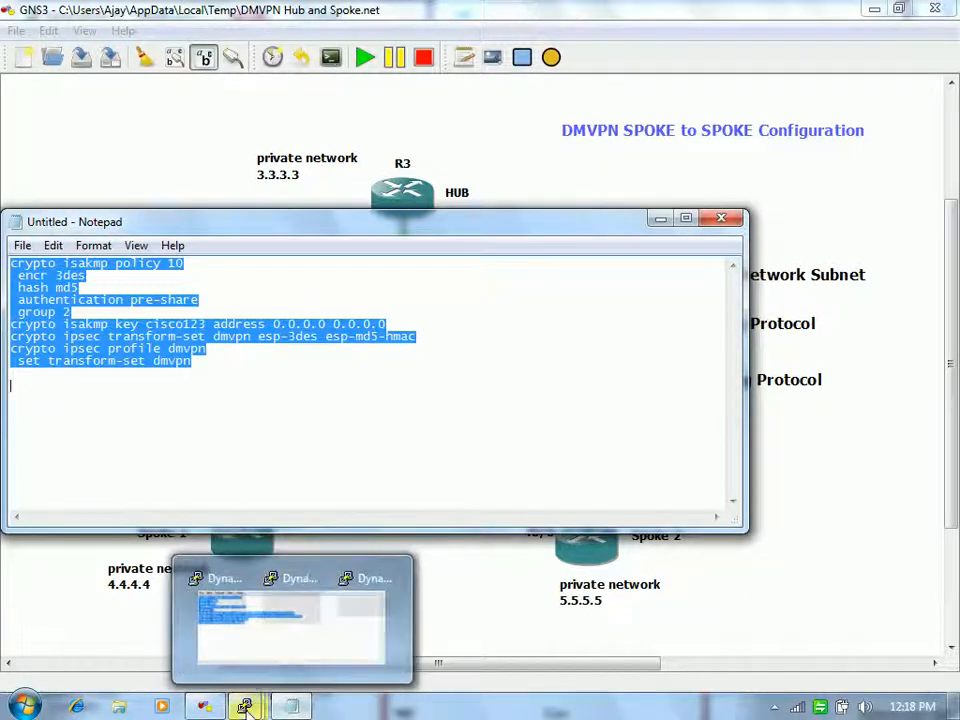
left_click(285, 621)
Step: Enter global configuration on R4 and paste in the crypto ISAKMP/IPsec configuration
key("Return")
key("Return")
key("Return")
type("config t")
key("Return")
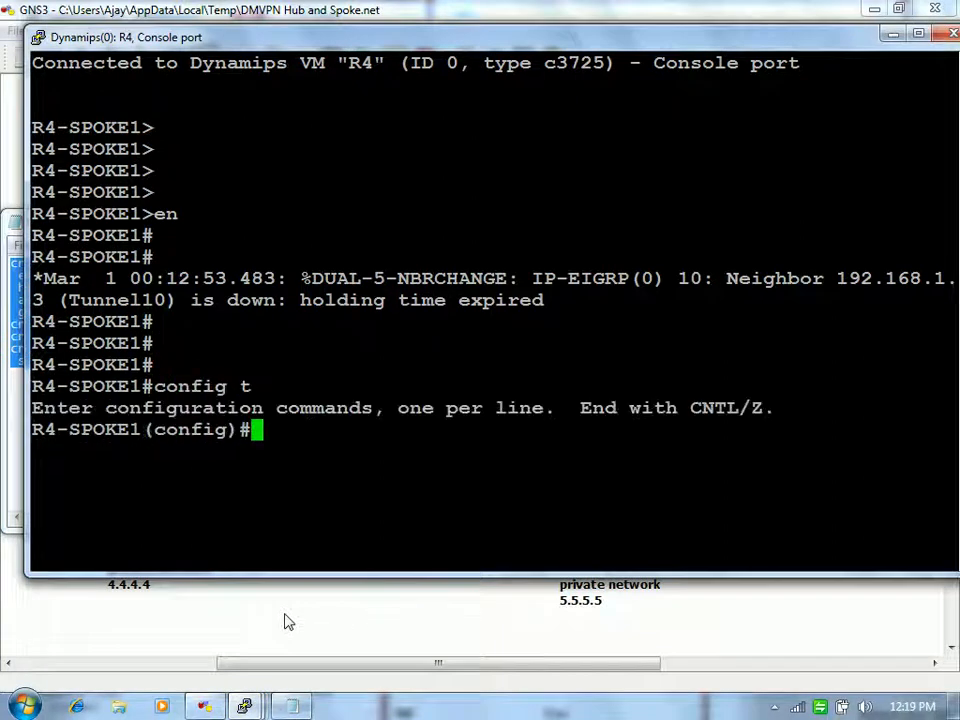
right_click(410, 408)
type("exit")
key("Return")
Step: Enter Tunnel10's interface configuration and list R4's interfaces with show ip int brief
type("int tun 10")
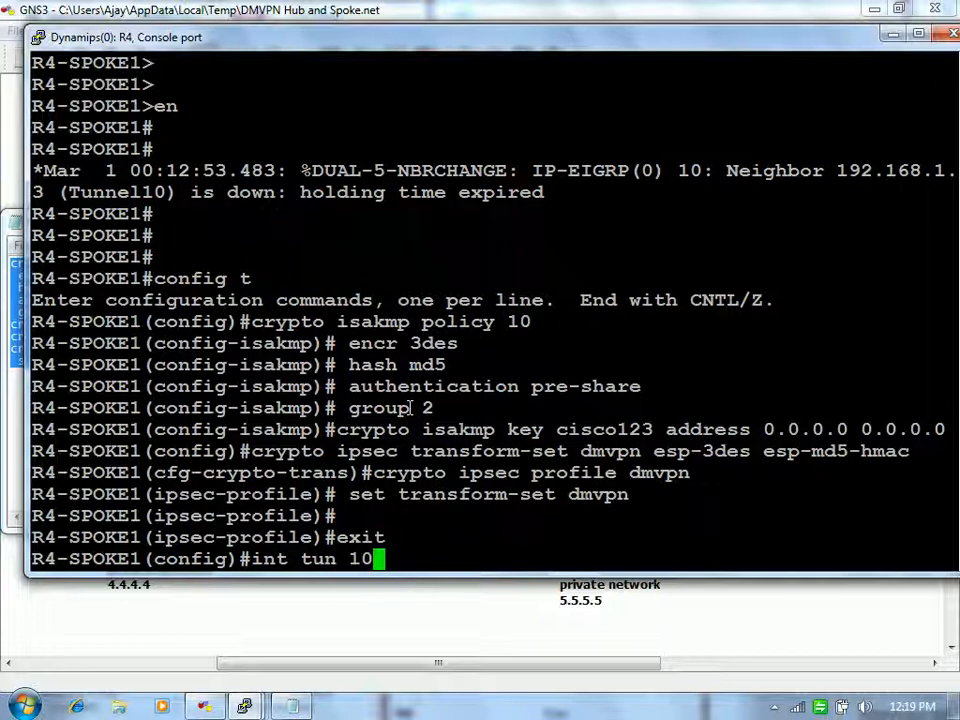
key("Return")
type("do sh ru")
key("BackSpace")
key("BackSpace")
type("ip int bri")
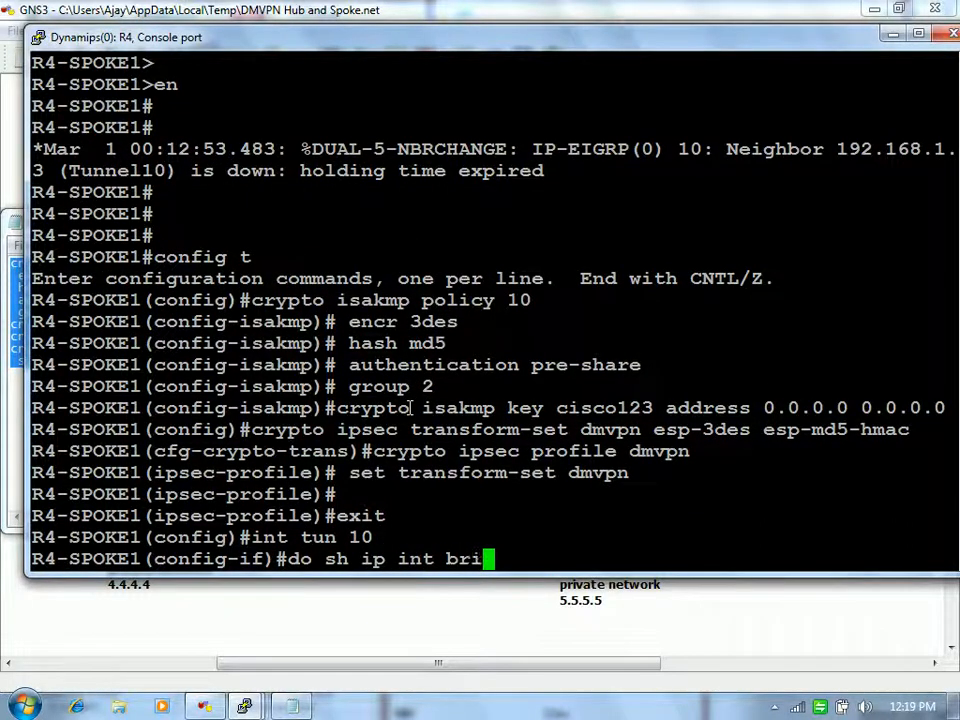
key("Return")
Step: Make a first, mistyped attempt at tunnel protection with the dmvpn profile on Tunnel10
type("tun")
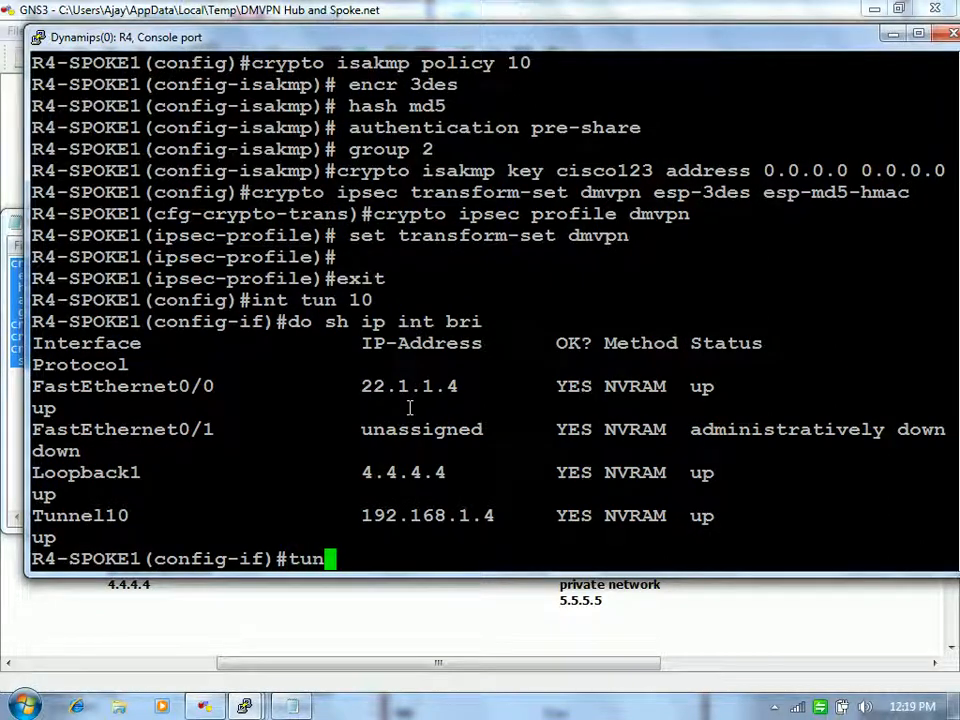
key("Tab")
type("pro")
key("Tab")
type("dmv")
key("Tab")
type("pn")
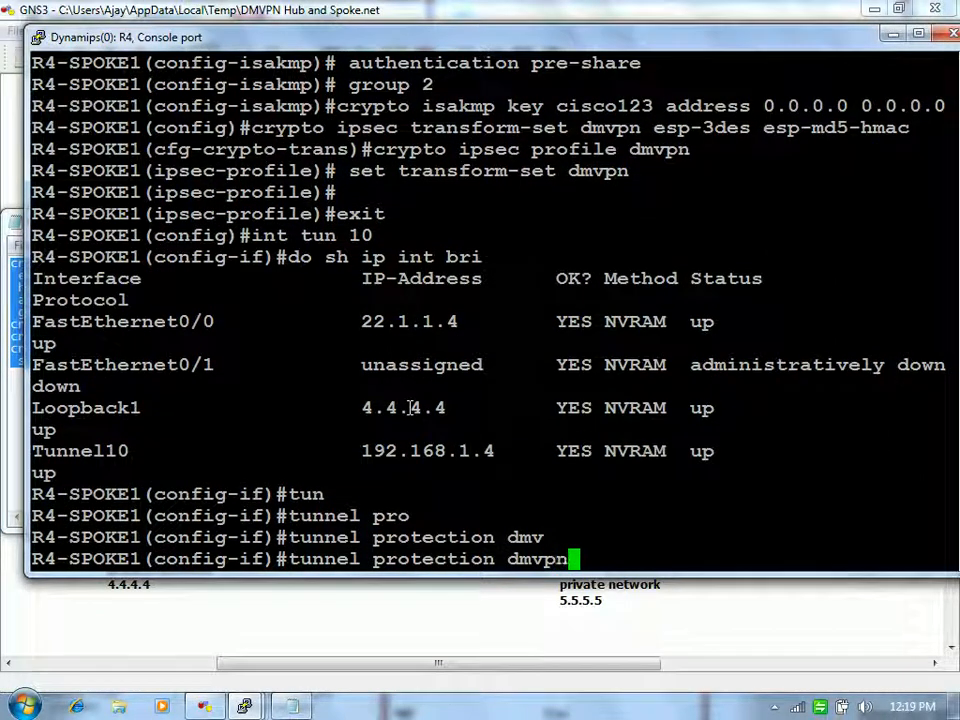
key("Return")
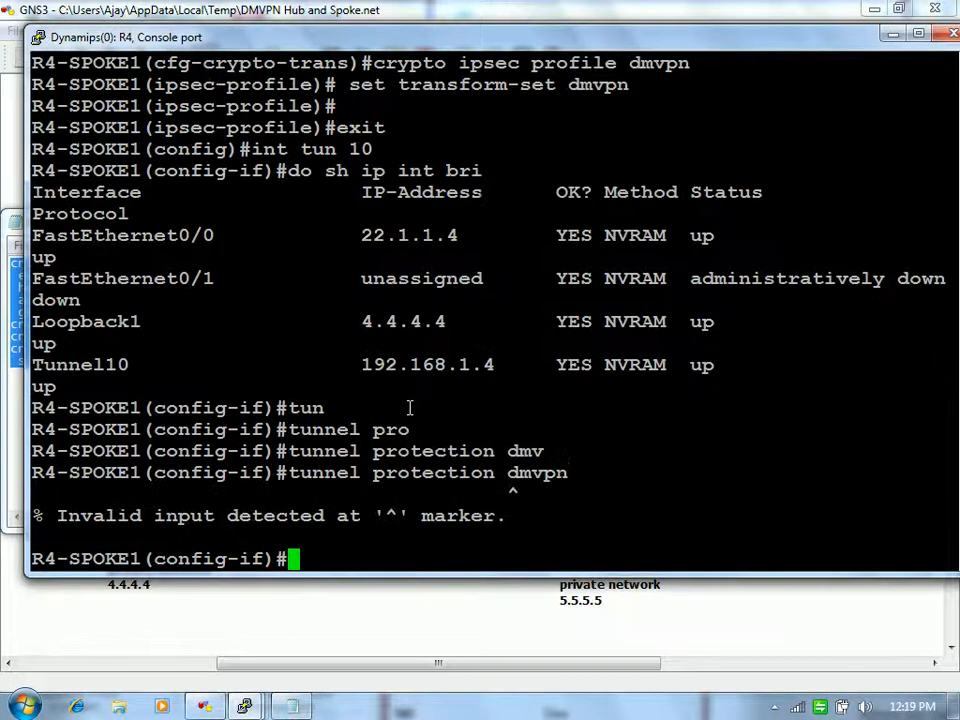
Step: Apply tunnel protection ipsec profile dmvpn to R4's Tunnel10 and leave configuration mode
type("tun")
key("Tab")
type("pro")
key("Tab")
type("ip pr")
key("Tab")
type("dmvpn")
key("Return")
type("d")
key("Return")
key("Return")
key("Return")
key("Return")
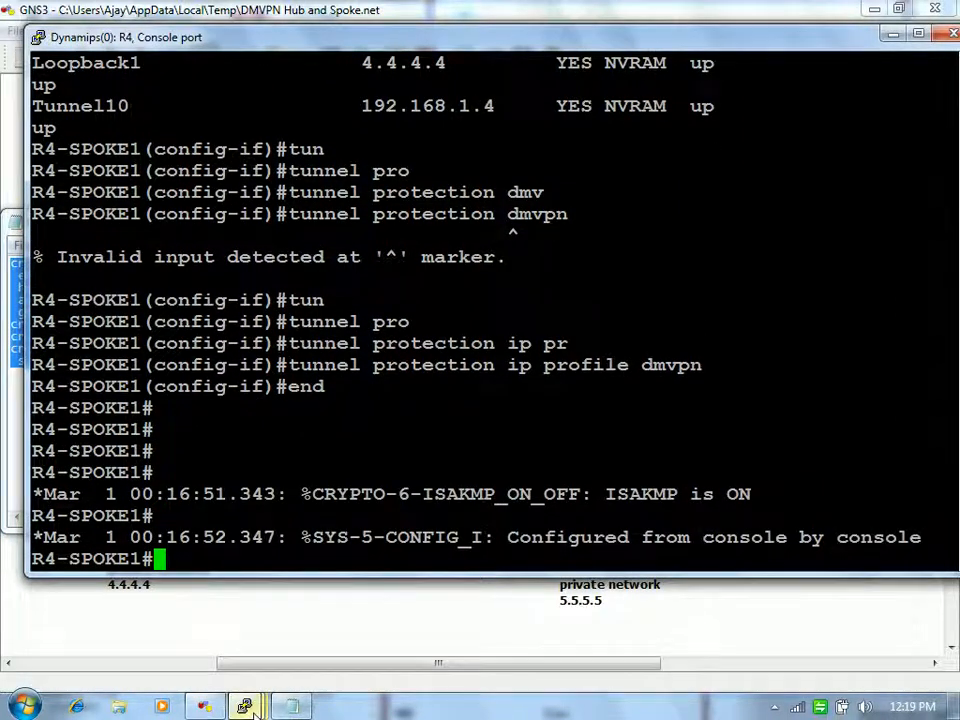
Step: Check R7's console, then highlight the EIGRP neighbor-up log on R4
mouse_move(244, 706)
left_click(540, 630)
left_click(574, 407)
key("Return")
key("Return")
key("Return")
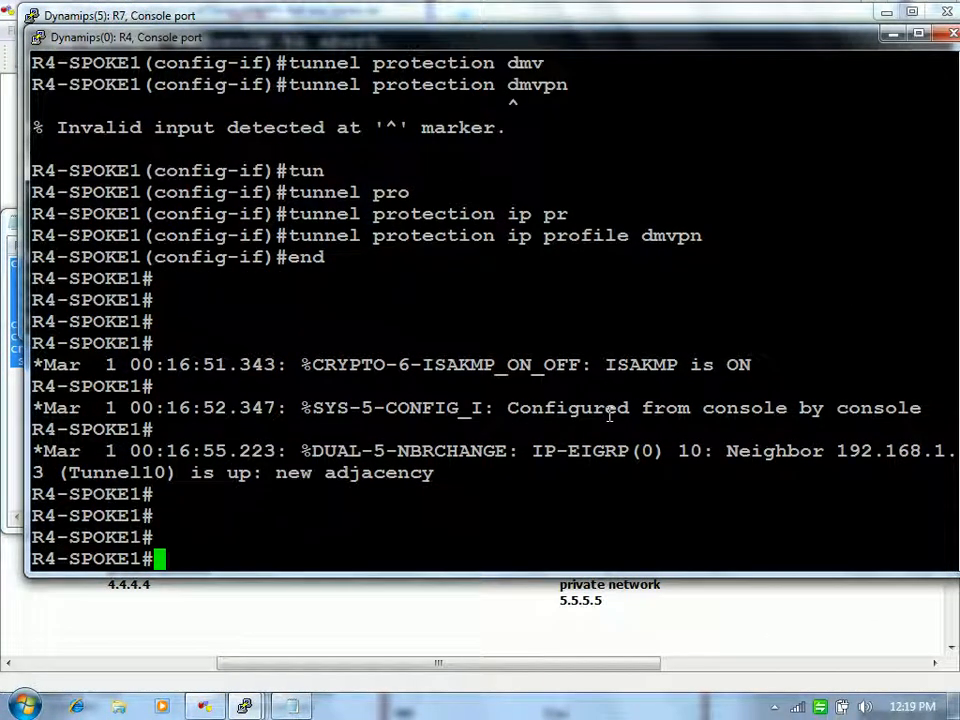
left_click_drag(354, 439, 473, 474)
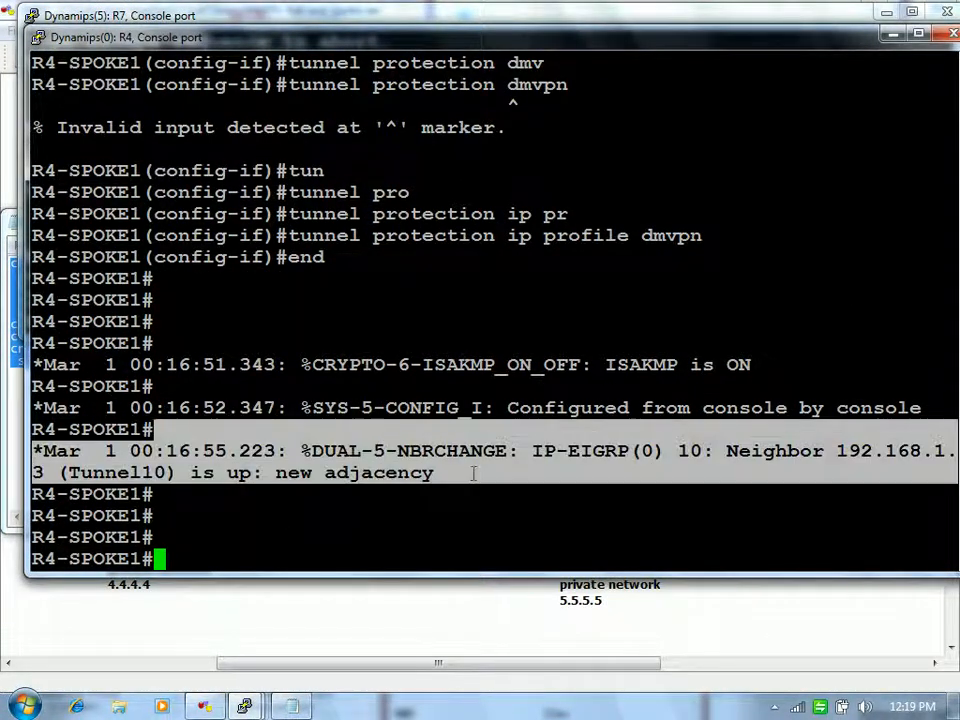
left_click(473, 474)
Step: Return to R4 and display Tunnel10's running config with do sh run int tun 10
mouse_move(244, 706)
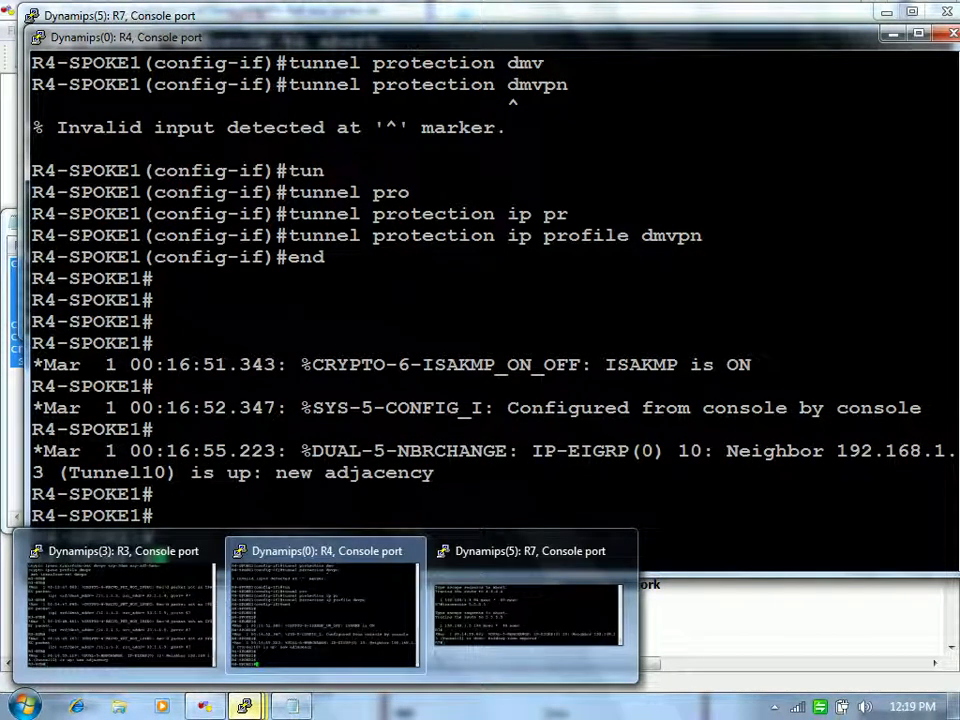
left_click(551, 656)
left_click(501, 421)
key("Return")
key("Return")
key("Return")
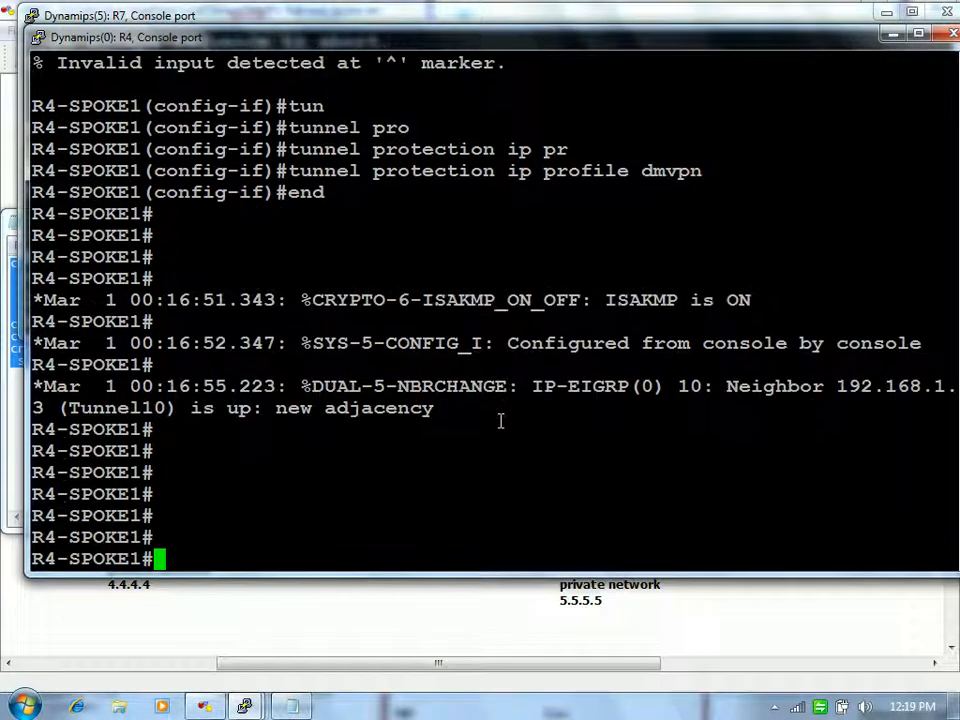
type("config t")
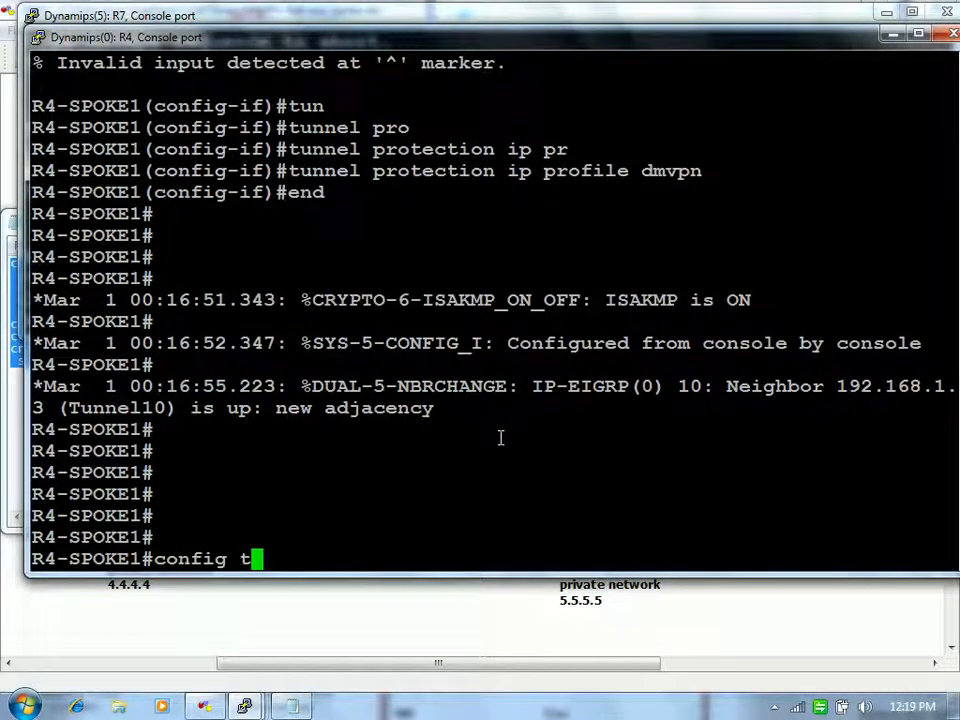
key("Return")
key("Return")
key("Return")
type("do sh ru")
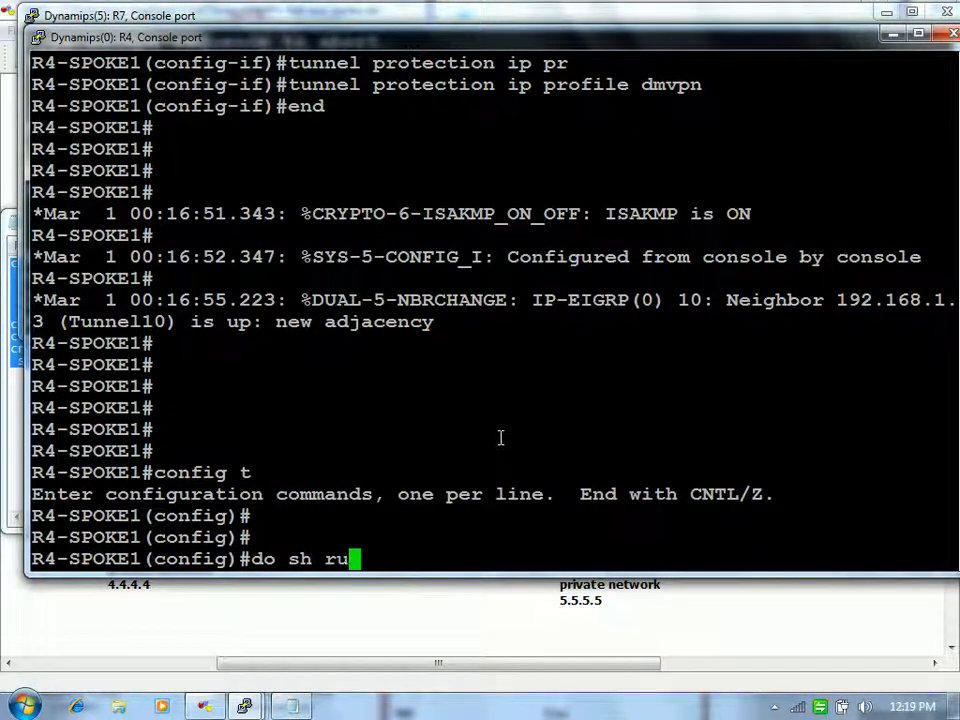
type("n int tun 10")
key("Return")
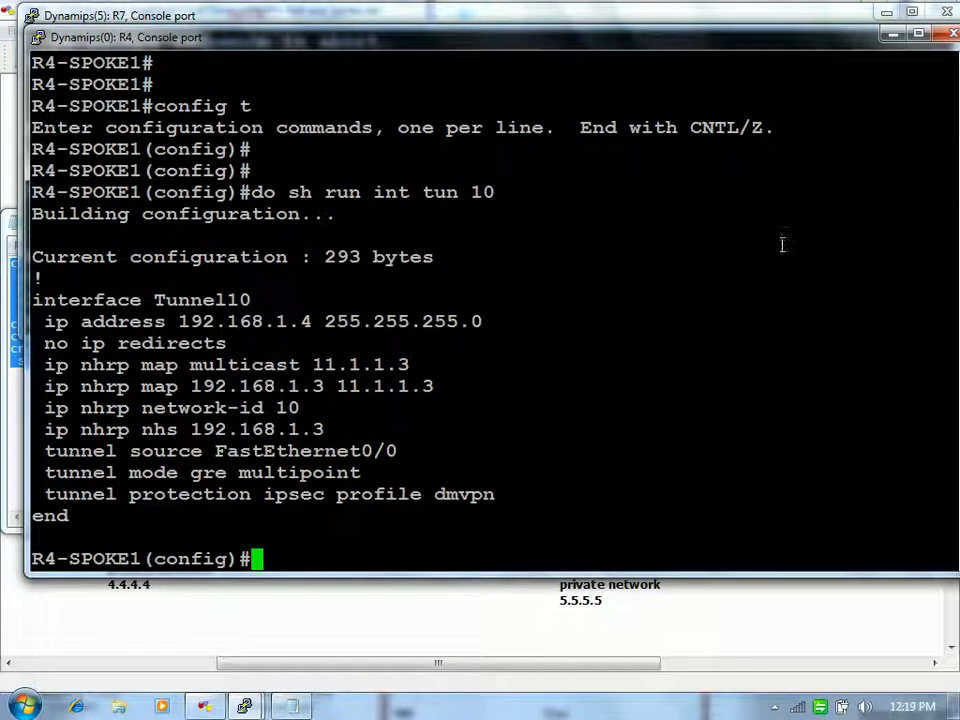
Step: Minimize R4's console and enter global configuration mode on R7
left_click(893, 35)
key("Return")
key("Return")
key("Return")
key("Return")
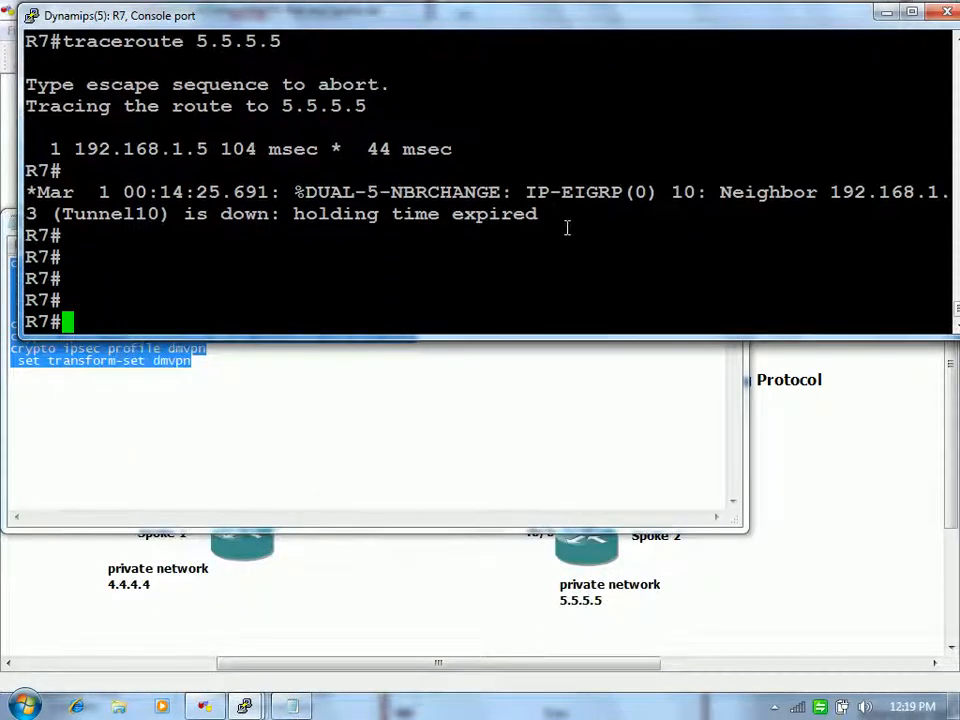
type("confi gt")
key("Return")
key("Return")
key("Return")
type("config t")
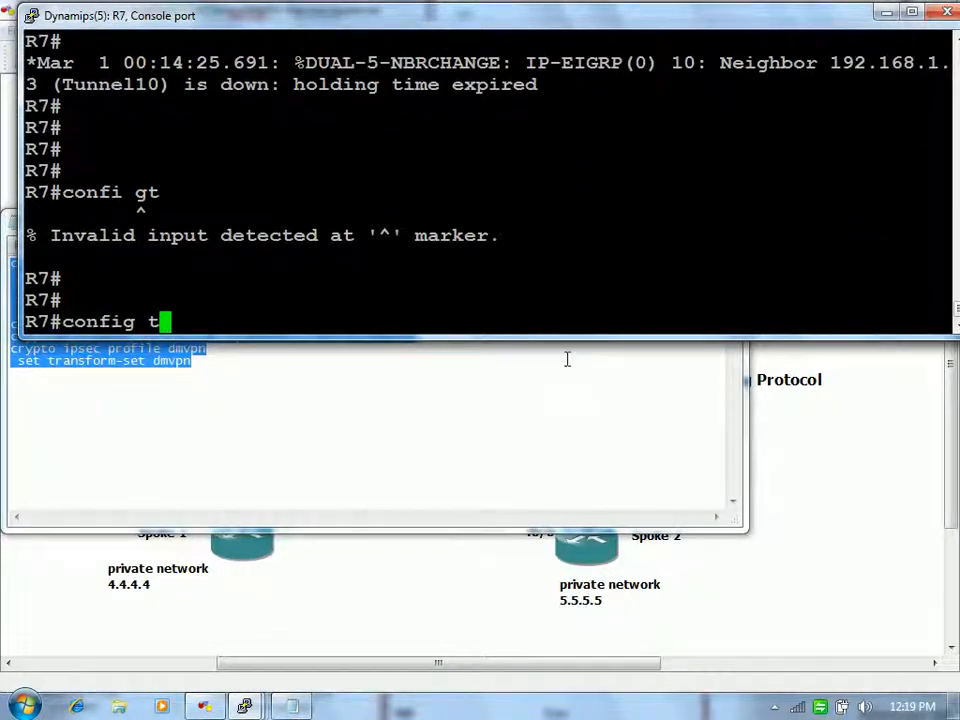
key("Return")
Step: Copy the crypto config from Notepad and paste it into R7's console
right_click(581, 221)
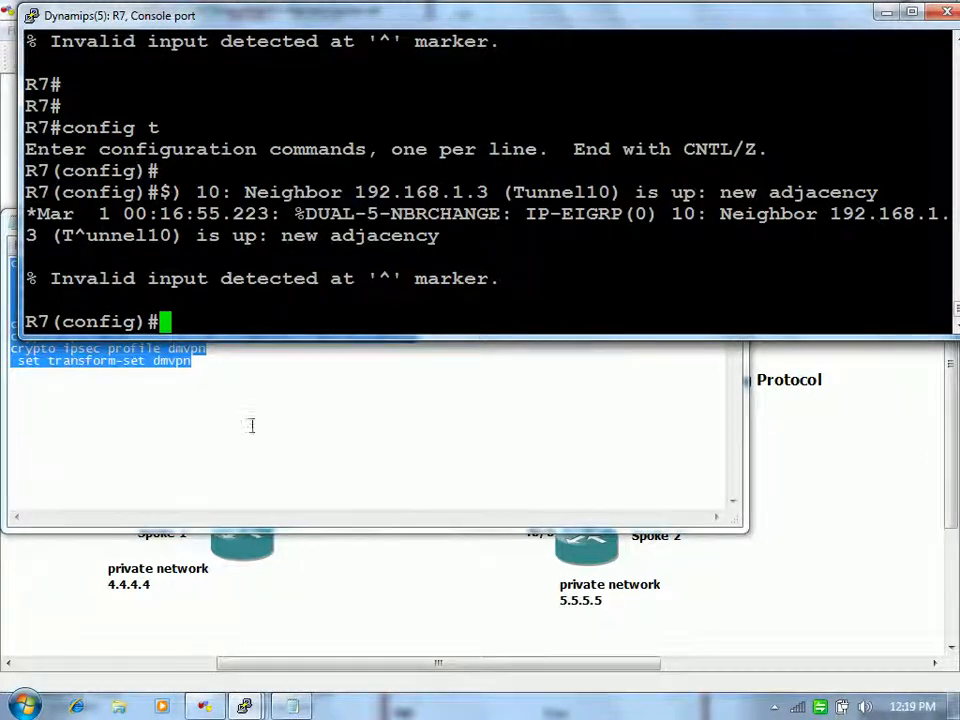
right_click(165, 362)
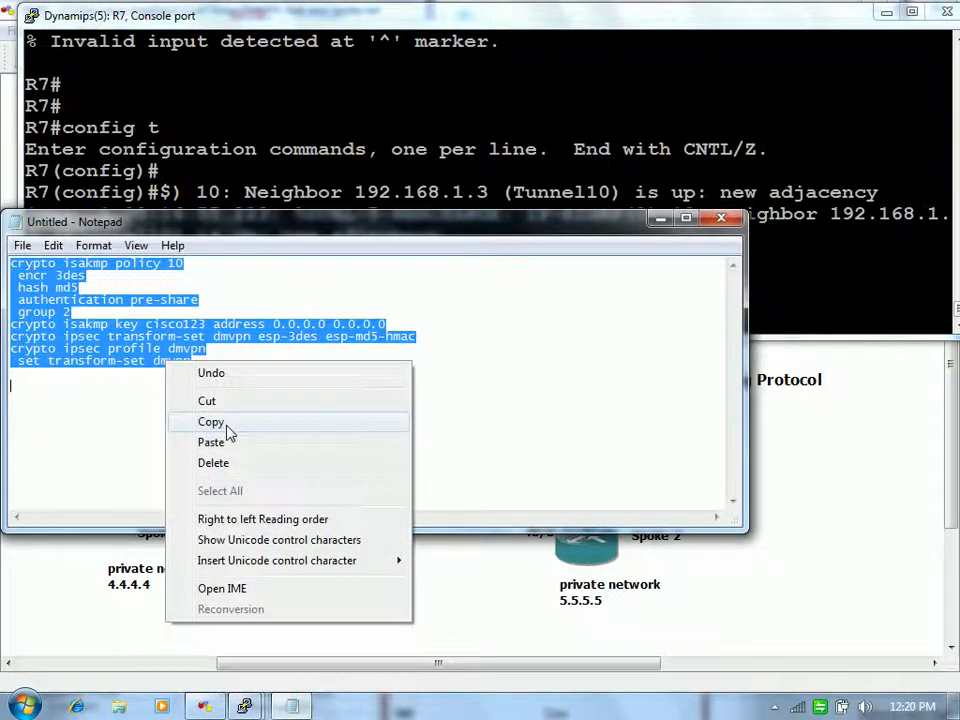
left_click(225, 422)
left_click(518, 32)
right_click(518, 32)
type("exit")
key("Return")
Step: Apply tunnel protection ipsec profile dmvpn to R7's Tunnel10 and exit the interface
type("int tun 10")
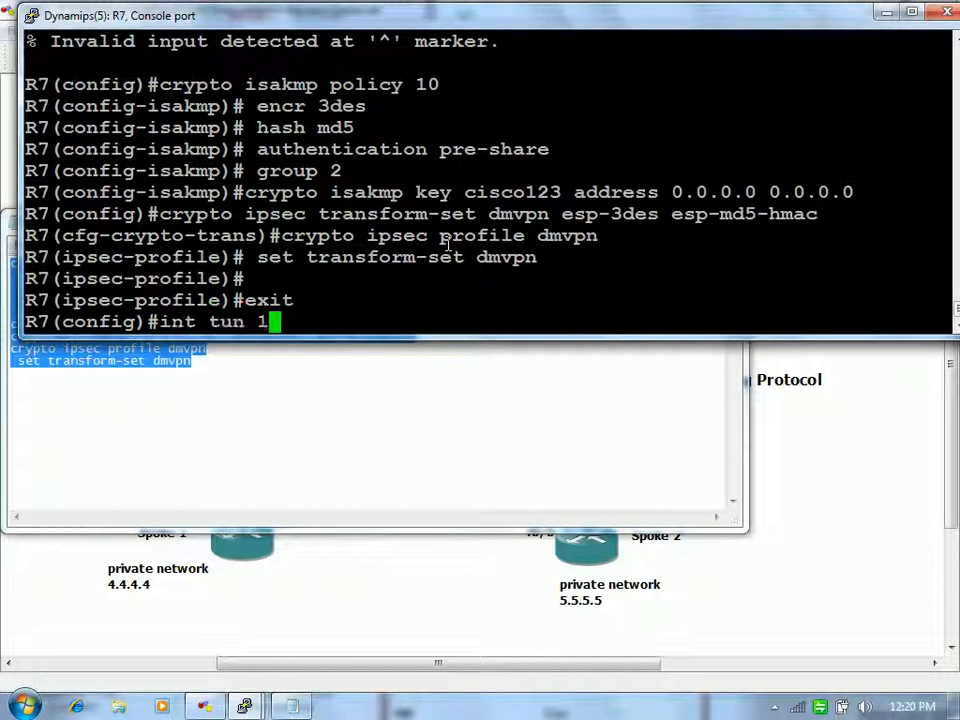
key("Return")
type("tun")
key("Tab")
type("pro")
key("Tab")
type("ip")
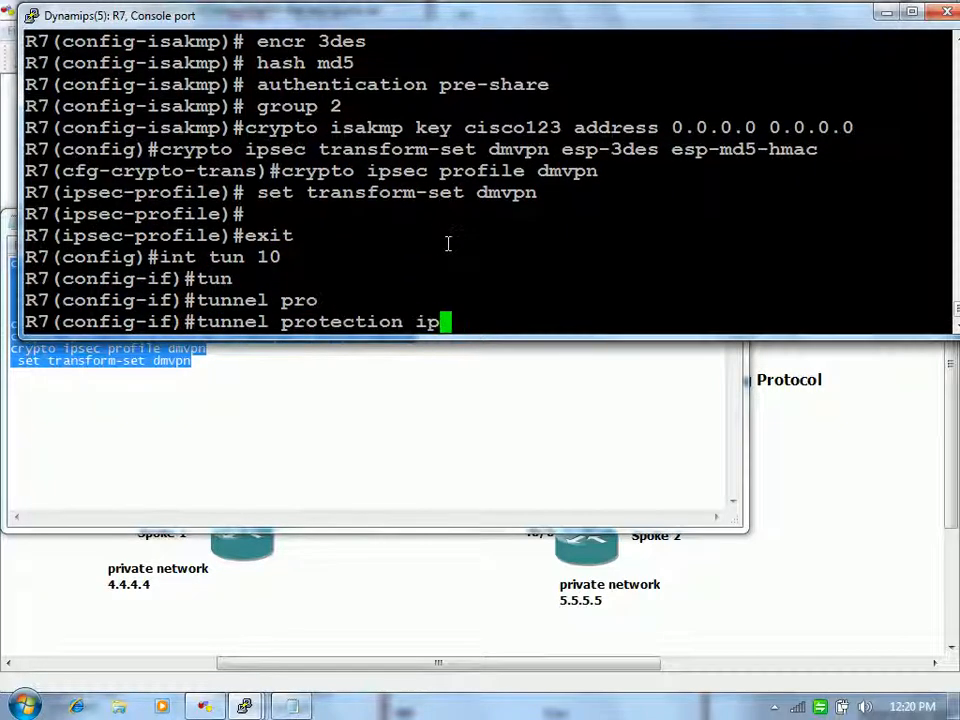
type(" pro")
key("Tab")
type("dmvpn")
key("Return")
key("Return")
key("Return")
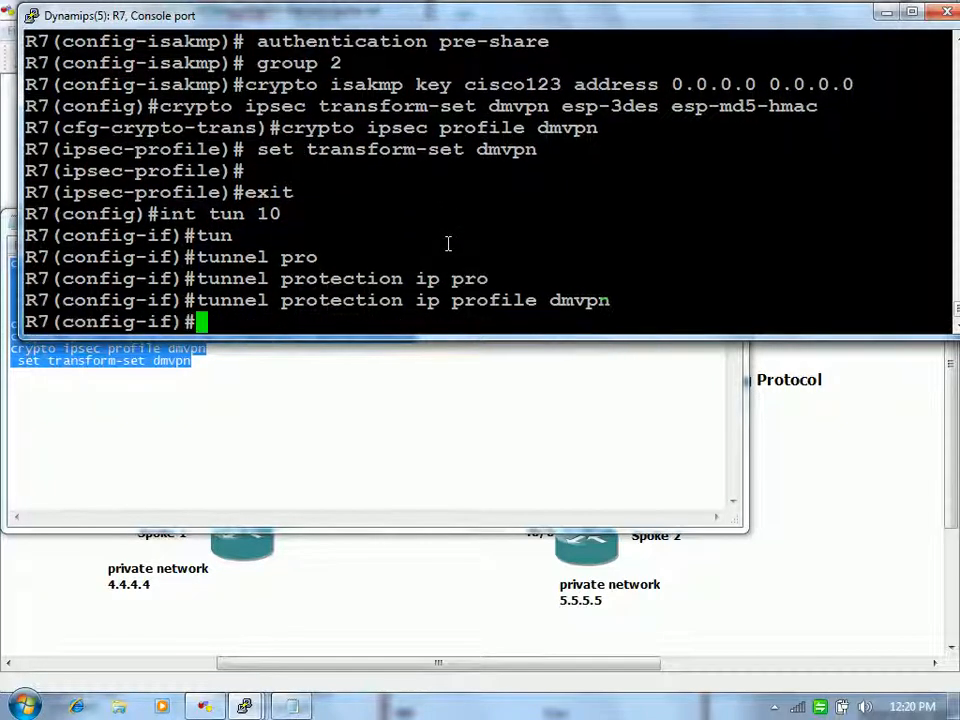
type("exit")
key("Return")
key("Return")
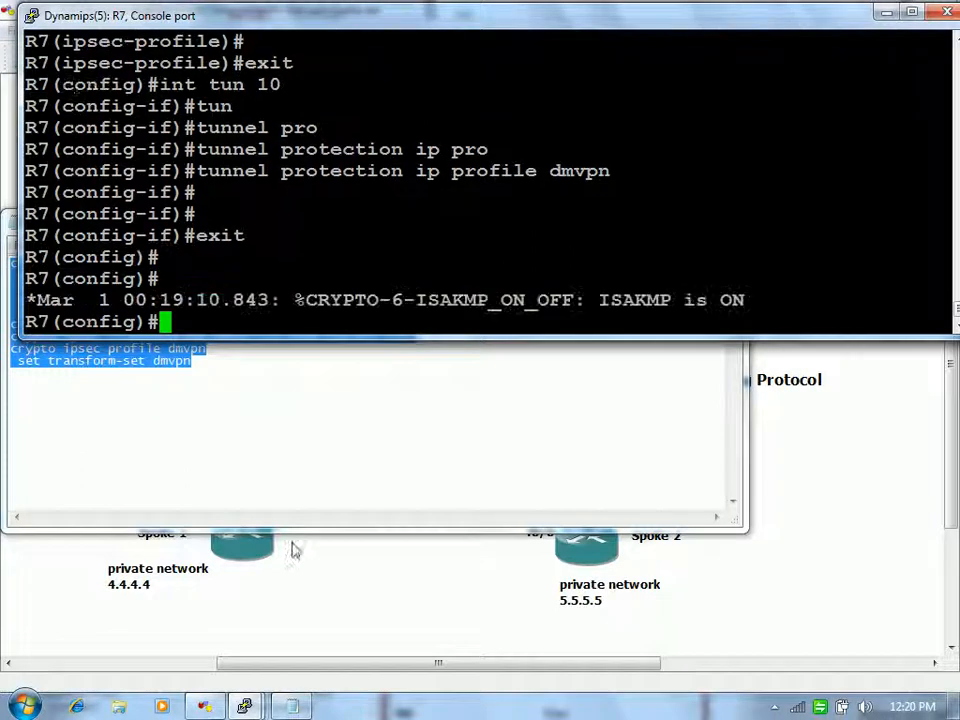
Step: Bring the GNS3 topology window back to the front
mouse_move(244, 706)
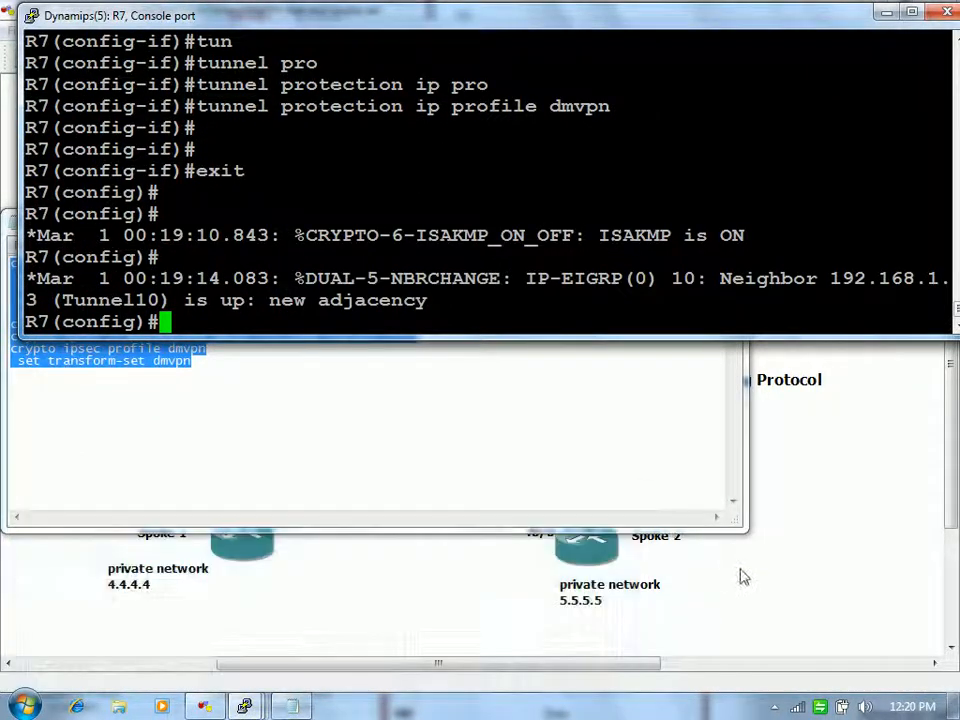
left_click(751, 580)
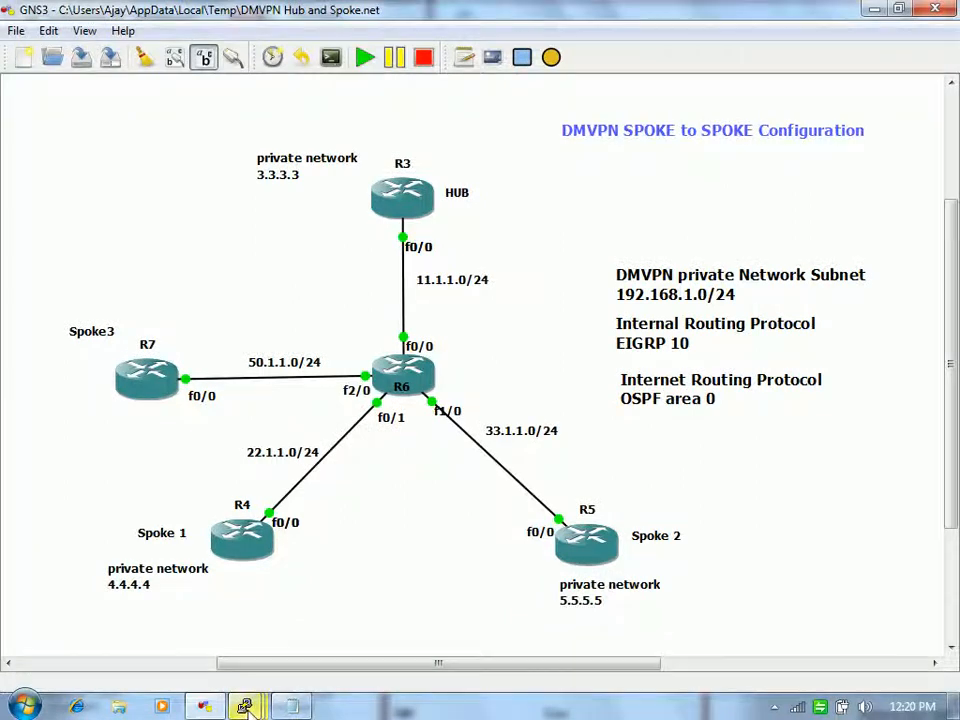
mouse_move(244, 706)
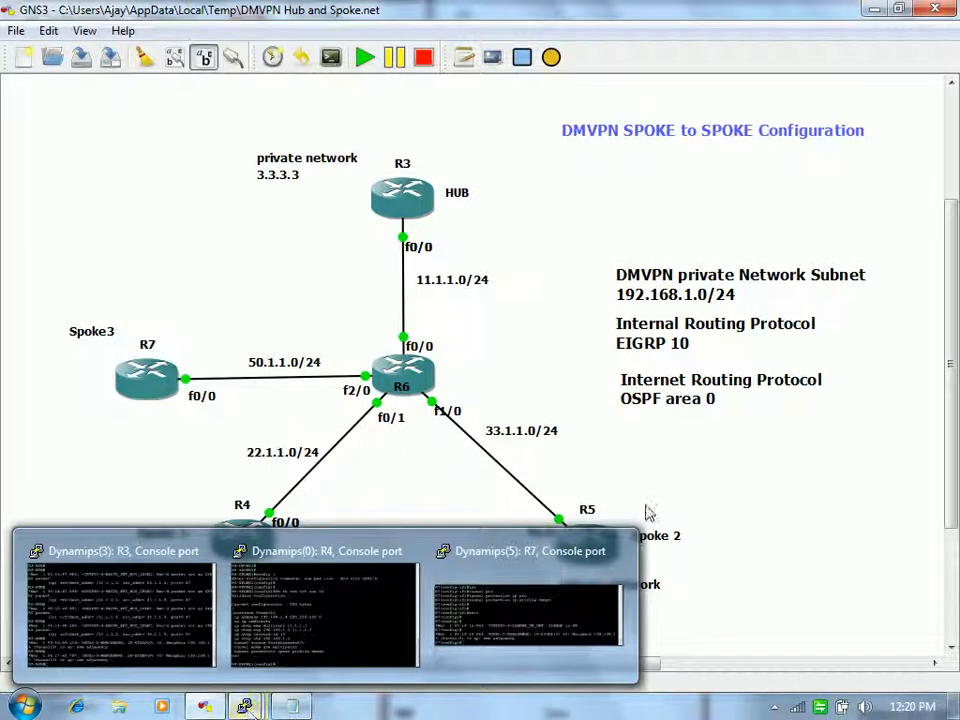
right_click(588, 560)
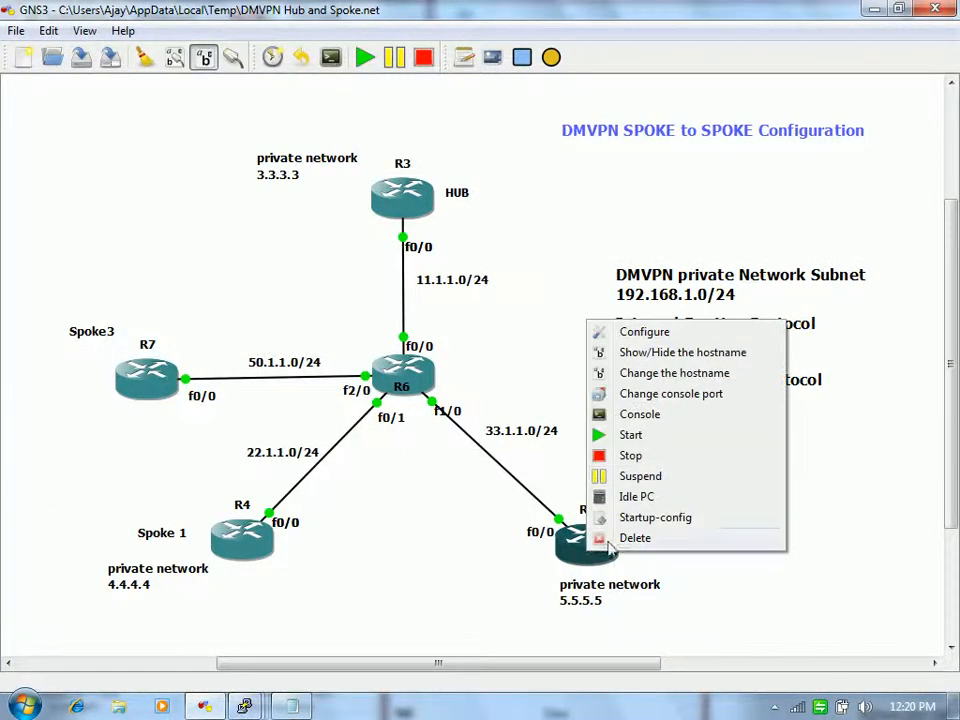
left_click(680, 416)
key("Return")
key("Return")
key("Return")
key("Return")
key("Return")
key("Return")
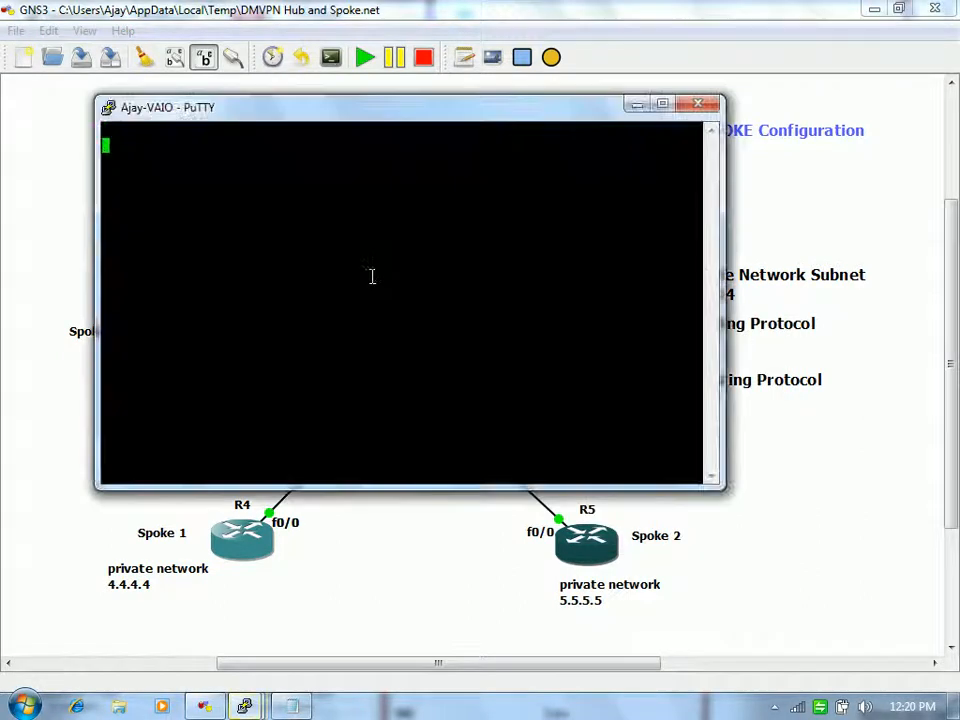
key("alt+Tab")
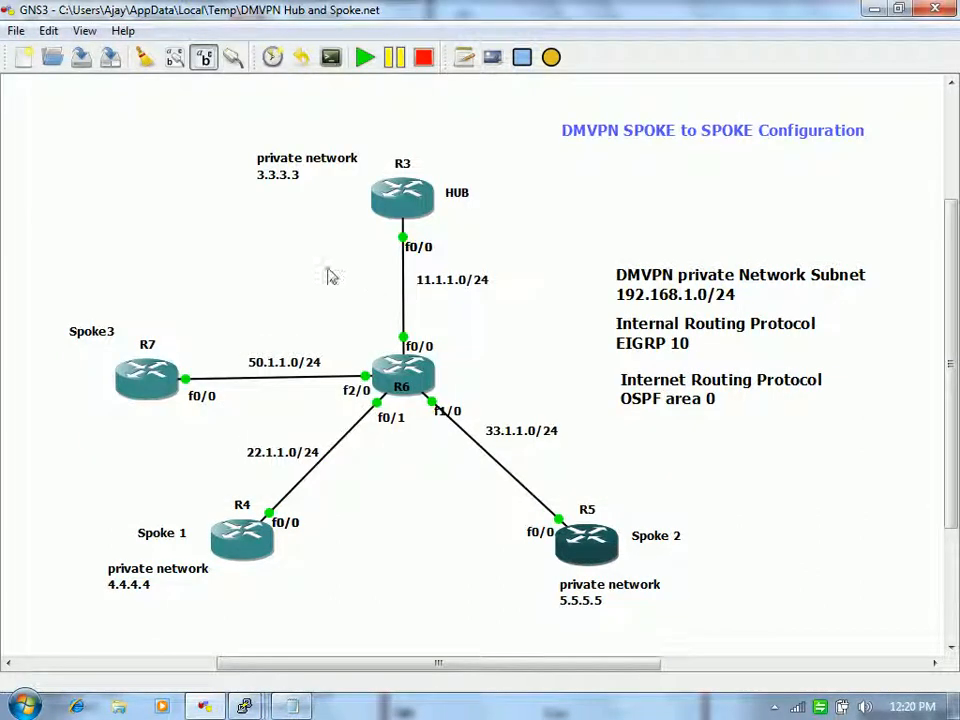
right_click(583, 548)
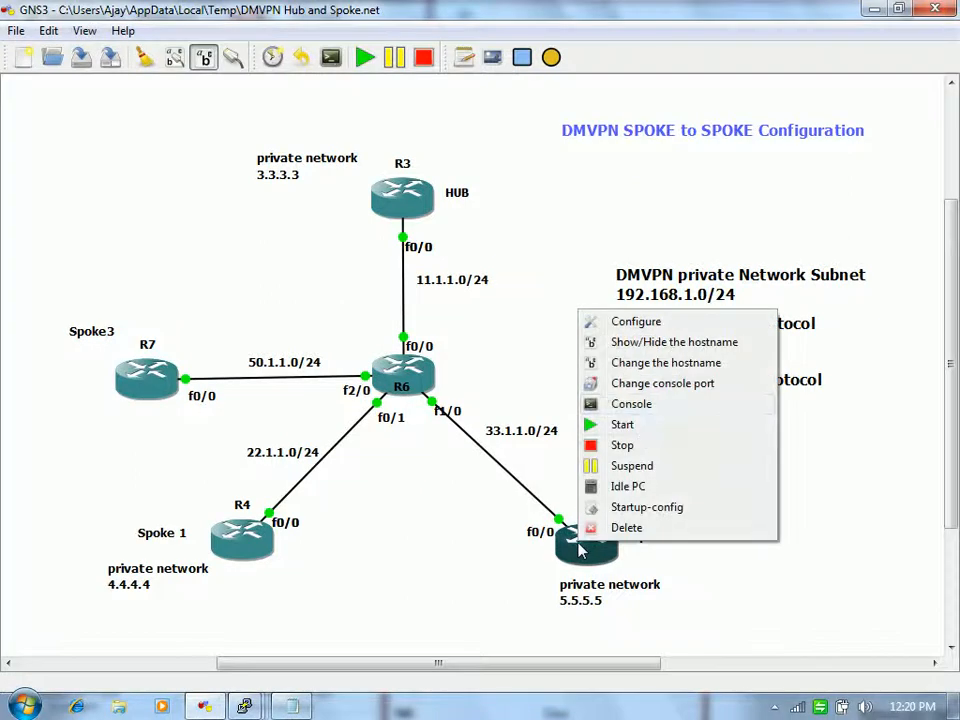
left_click(662, 405)
key("Return")
key("Return")
key("Return")
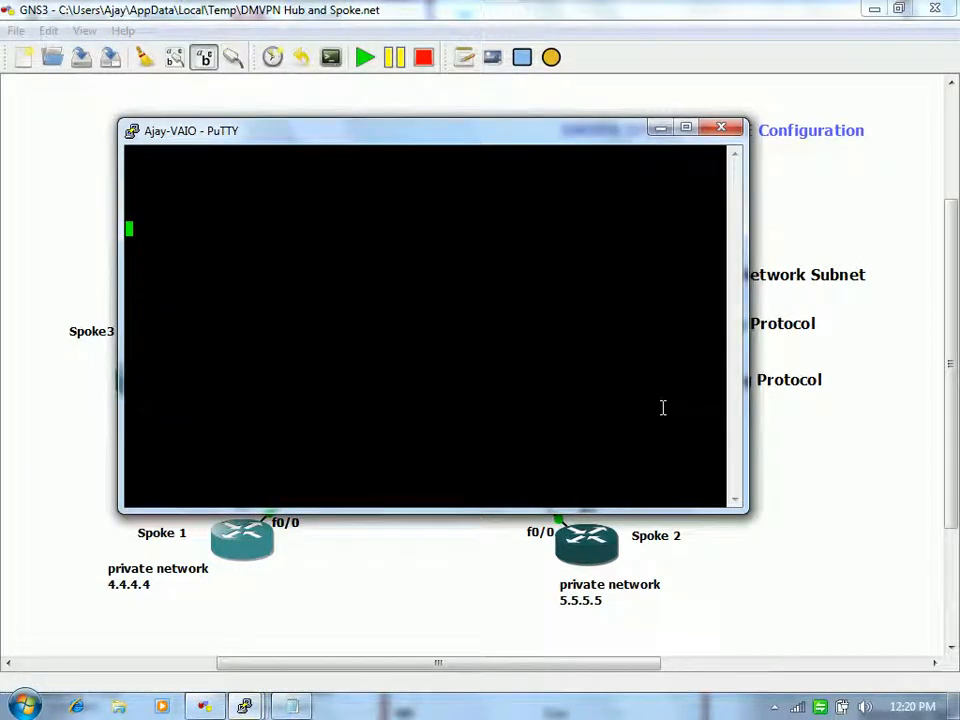
left_click(720, 128)
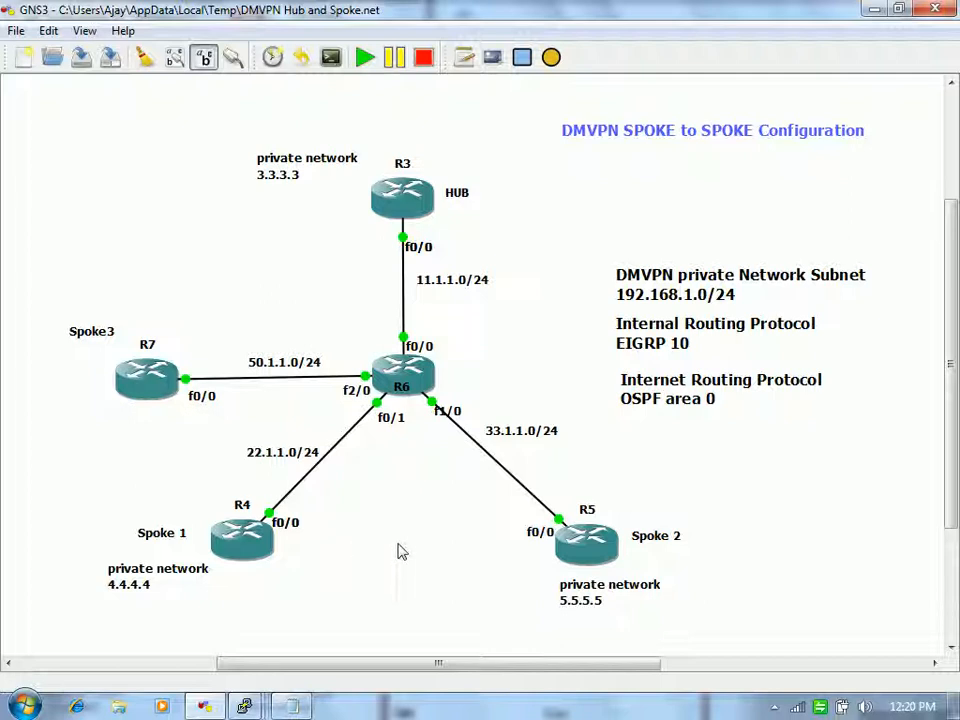
mouse_move(251, 708)
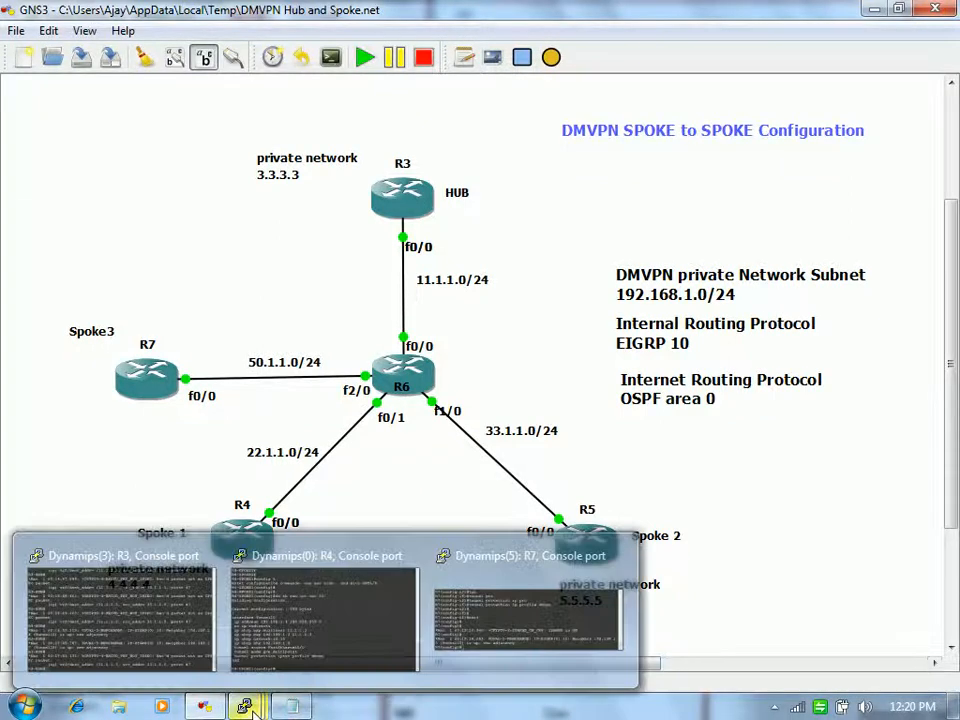
Step: On R4's console, review the tunnel protection line and exit configuration mode with end
left_click(319, 639)
key("Return")
key("Return")
key("Return")
left_click_drag(204, 430, 562, 424)
left_click(564, 422)
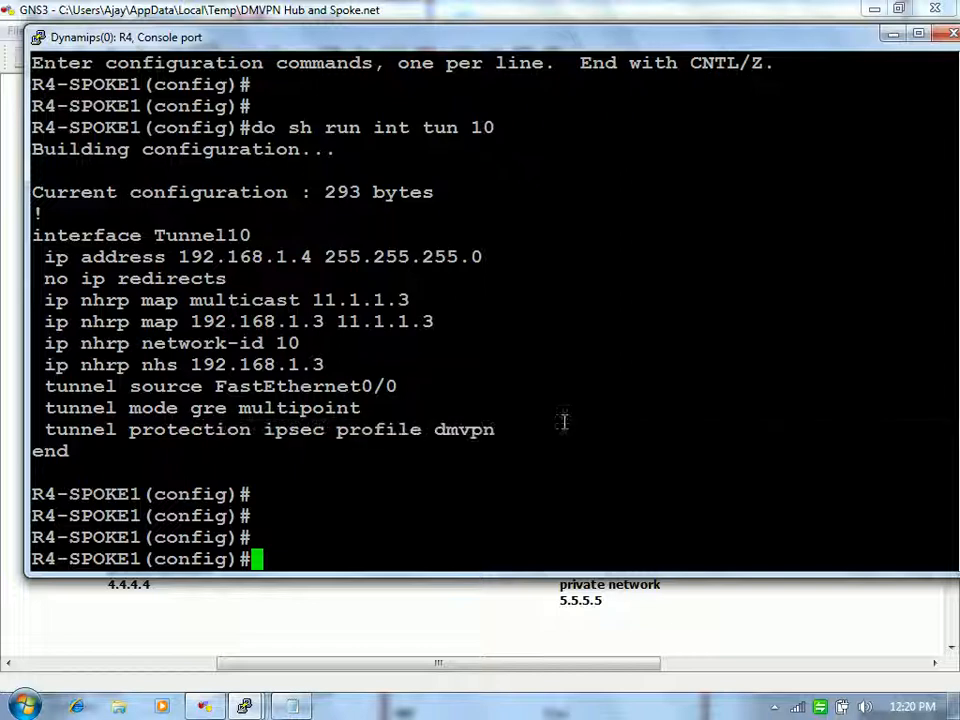
type("end")
key("Return")
Step: Run show crypto isakmp sa on R4
type("sh ip")
key("BackSpace")
type("s")
key("Tab")
key("BackSpace")
key("BackSpace")
key("BackSpace")
key("BackSpace")
key("BackSpace")
key("BackSpace")
key("BackSpace")
key("BackSpace")
type("show cry is")
key("Tab")
type("sa")
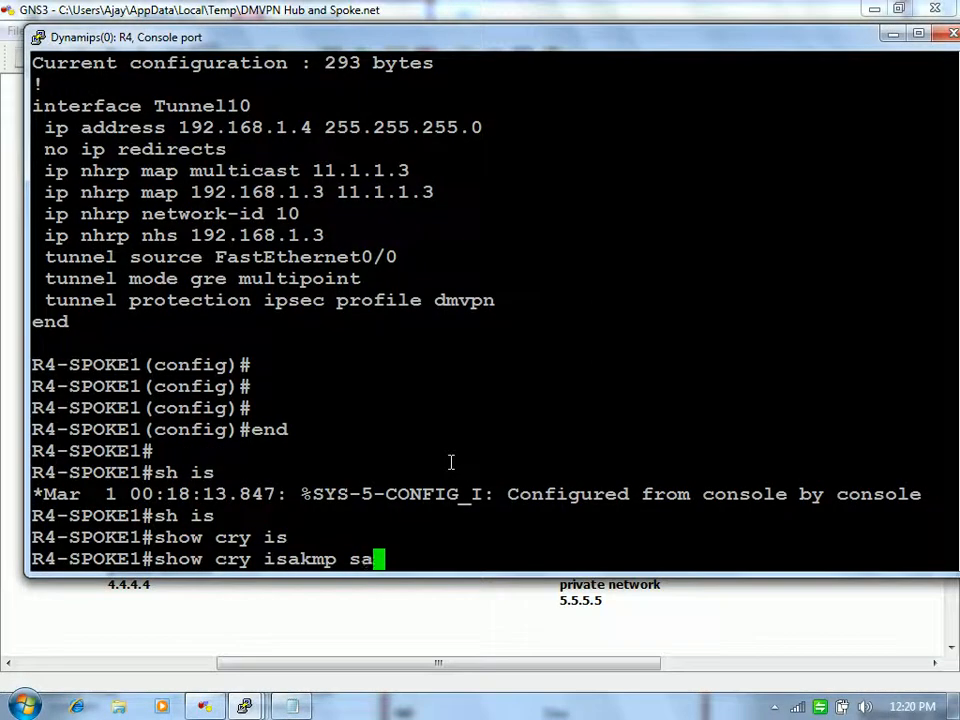
key("Tab")
key("Return")
Step: Highlight the QM_IDLE SA rows and the source address 22.1.1.4
left_click_drag(388, 424, 528, 448)
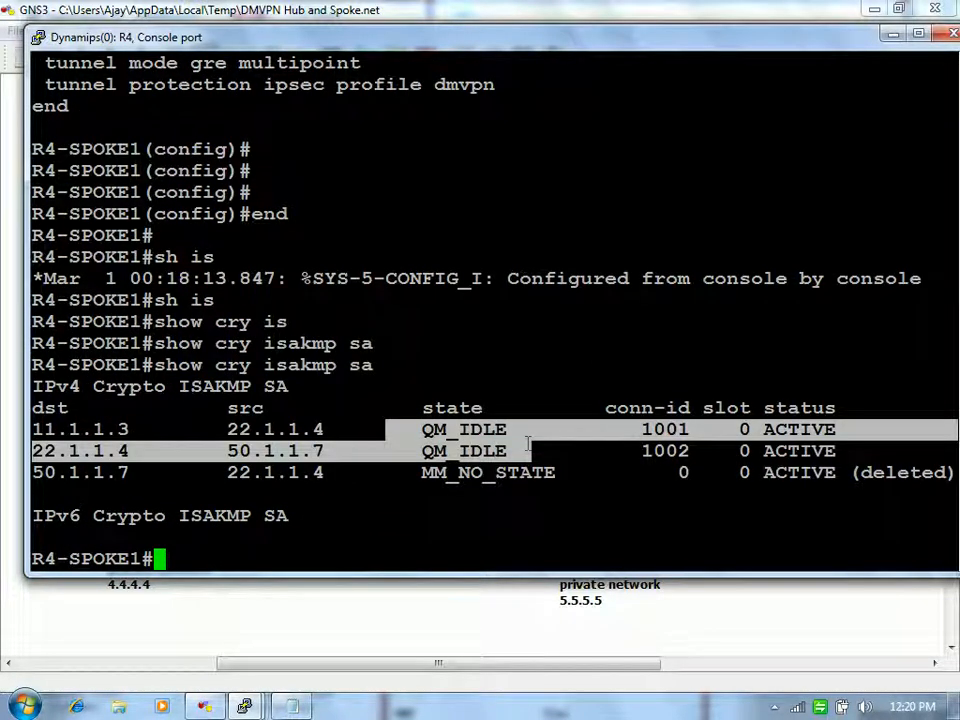
left_click(528, 443)
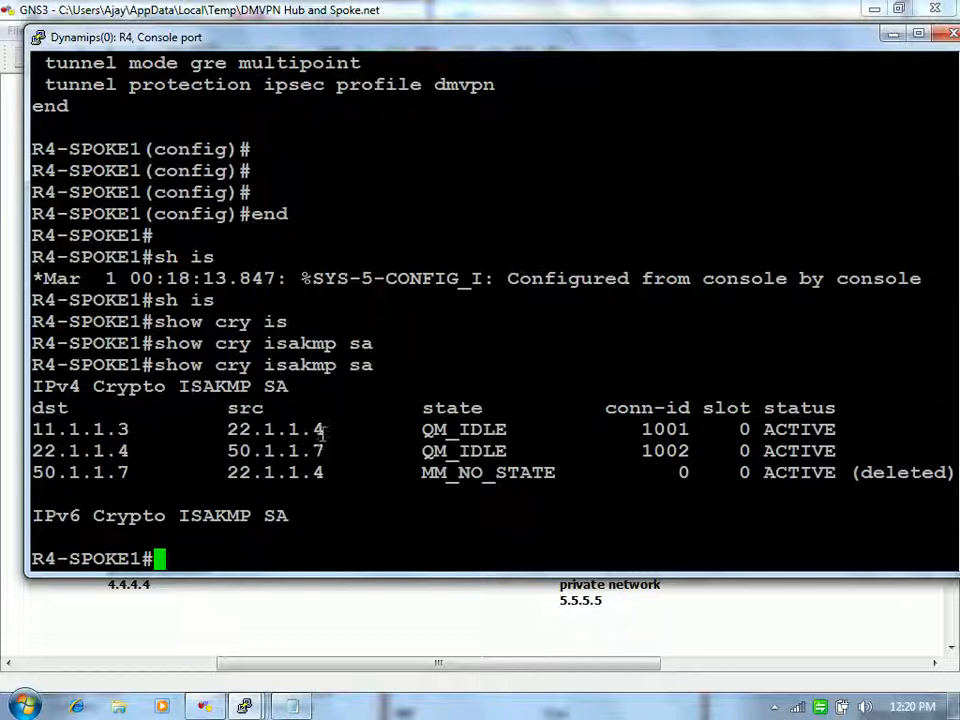
left_click_drag(320, 428, 242, 429)
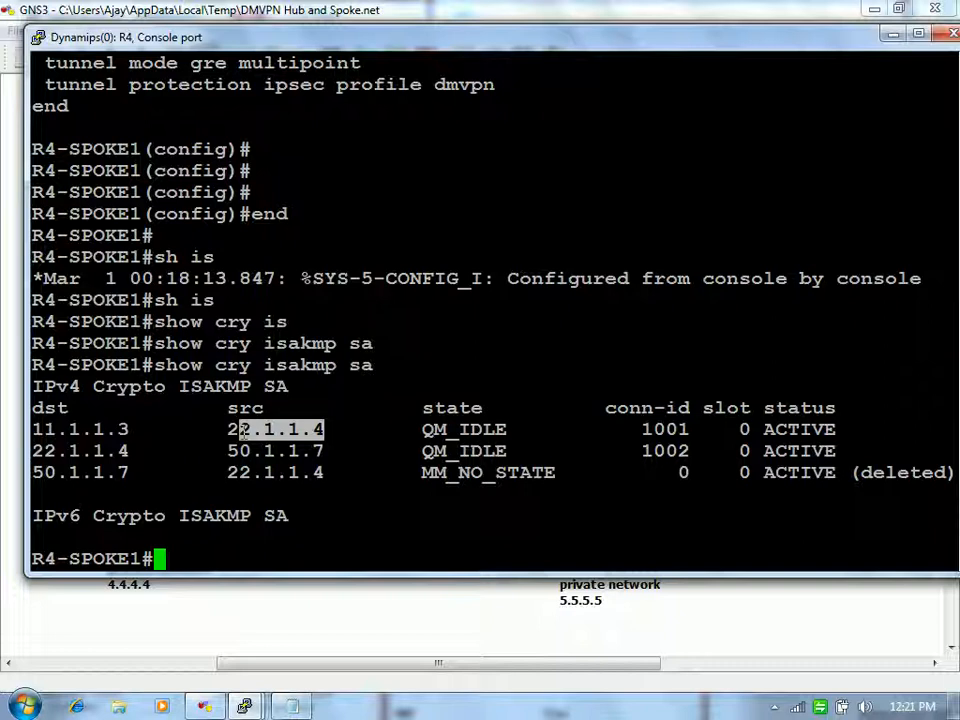
left_click(243, 431)
Step: Run show ip nhrp brief and highlight the dynamic NHRP entries
type("s")
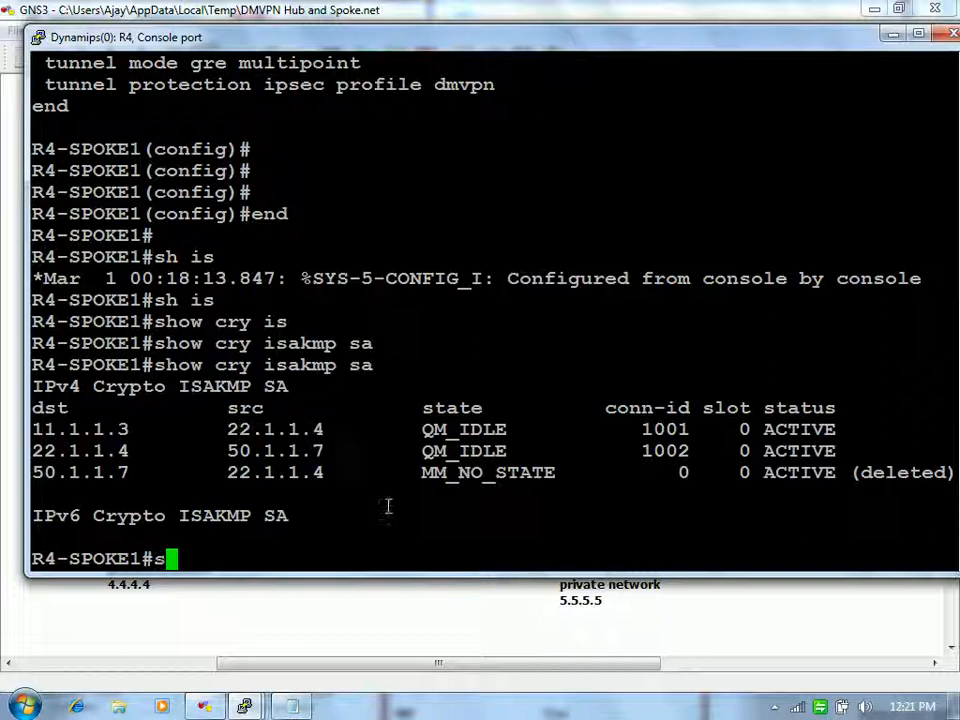
type("how ip ")
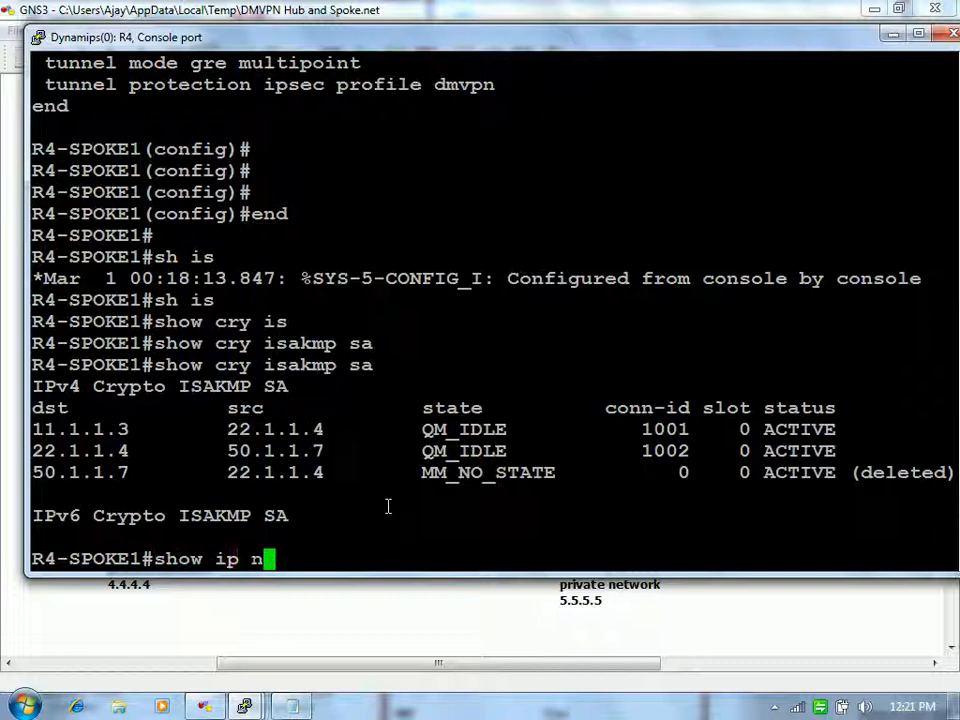
type("nh")
key("Tab")
type("bri")
key("Tab")
key("Return")
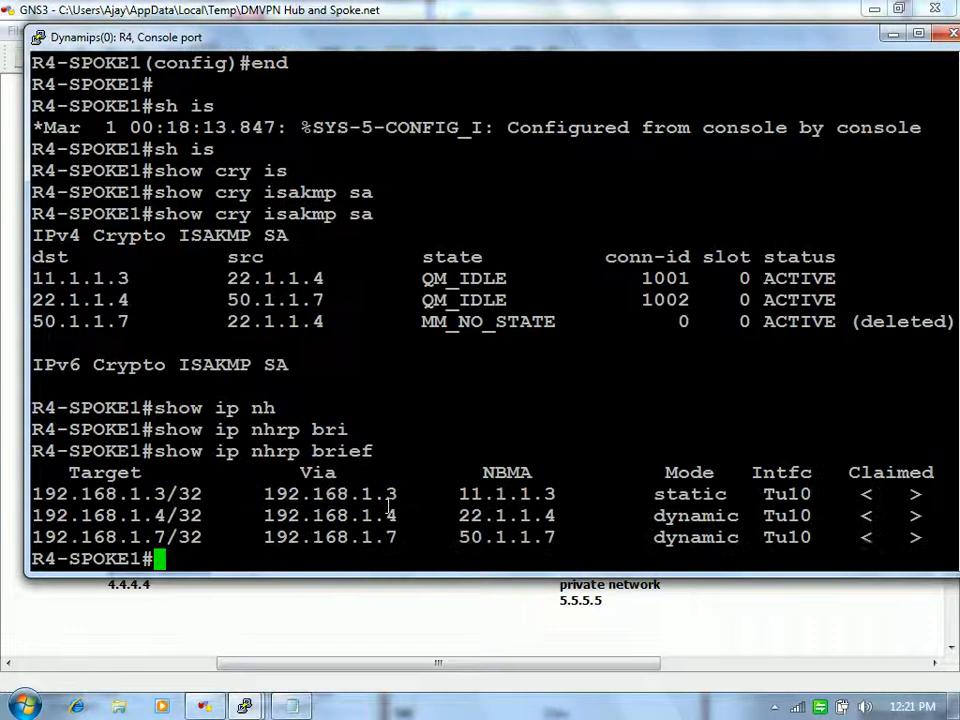
left_click_drag(255, 511, 445, 538)
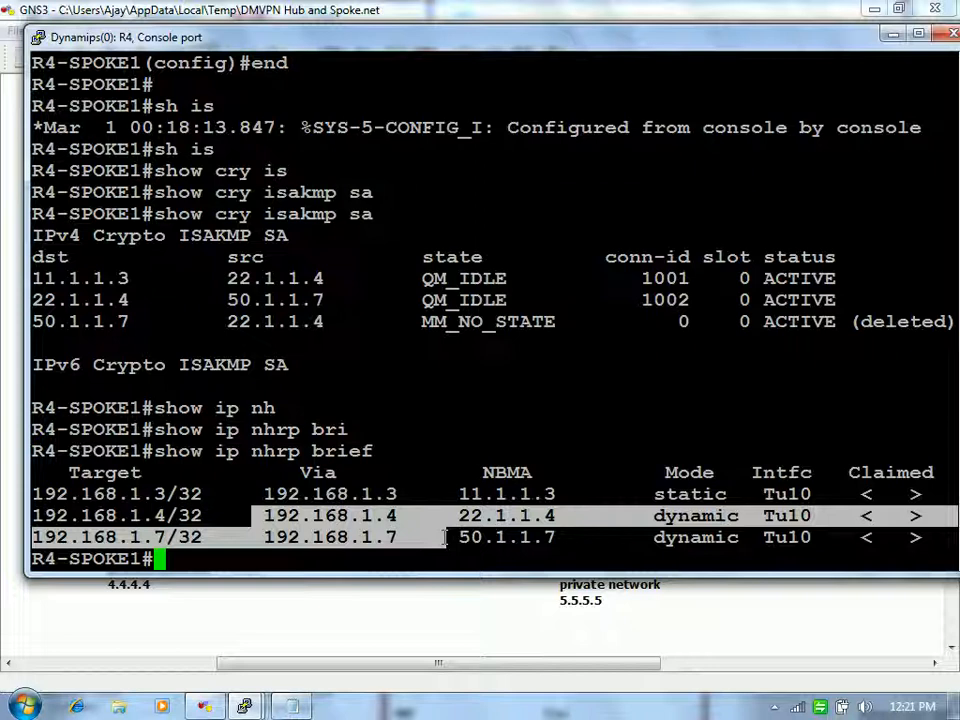
right_click(445, 538)
left_click_drag(257, 521, 428, 538)
left_click(425, 538)
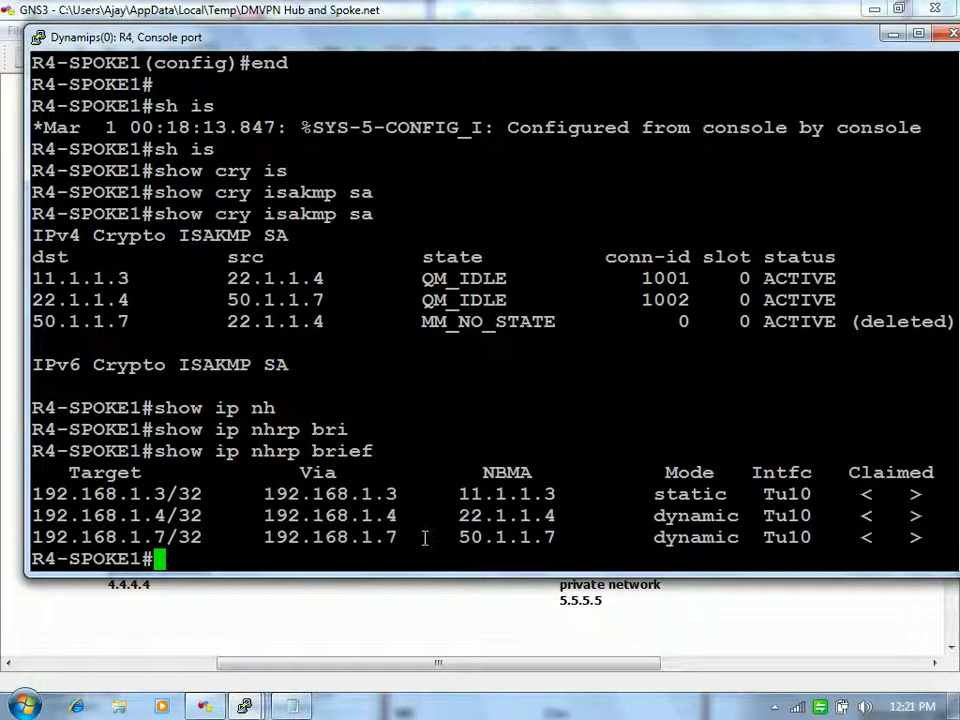
Step: Start a clear ip nhrp command on R4, then abandon it
double_click(574, 478)
type("cle")
key("Tab")
type("ip ")
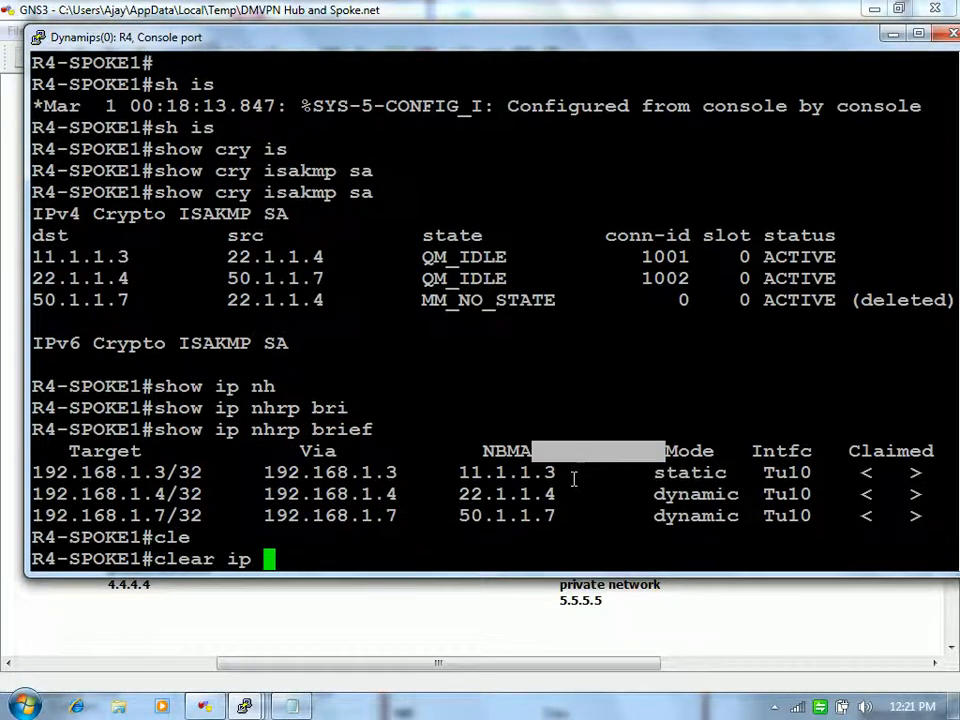
type("nhrp")
key("Tab")
type("?")
key("ctrl+u")
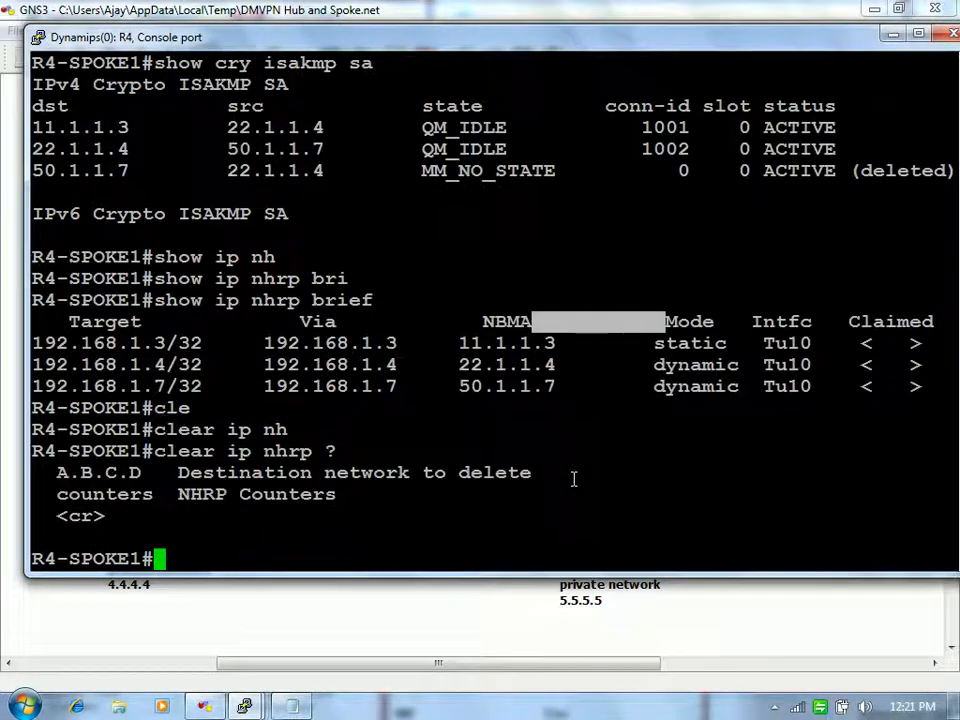
key("Return")
key("Return")
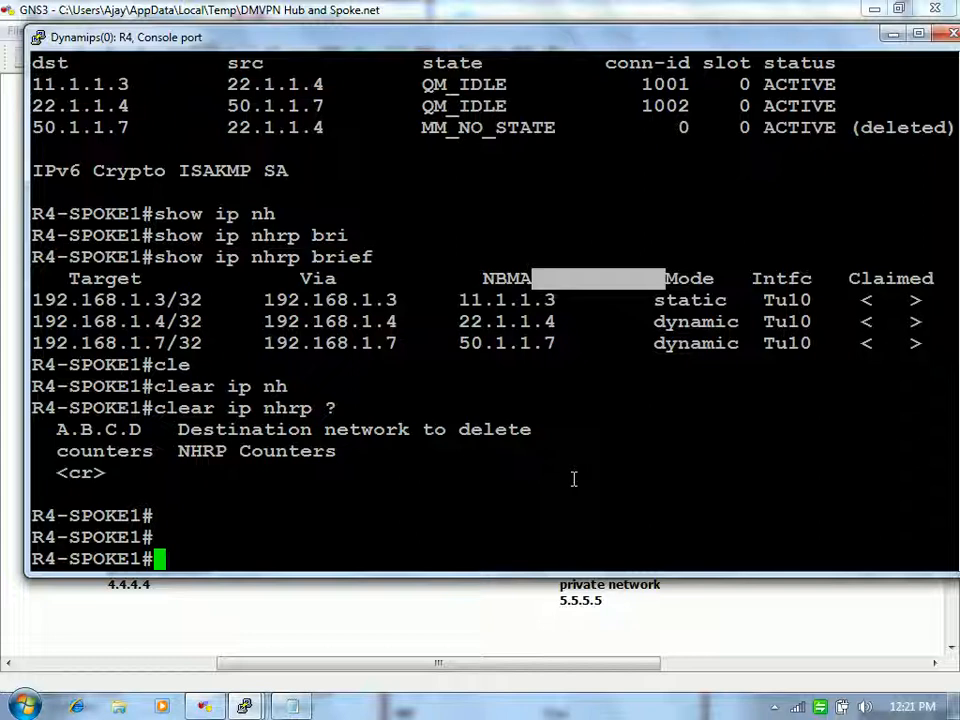
Step: Shut down Tunnel10 on R4 from its interface configuration
type("config t")
key("Return")
type("int tun ")
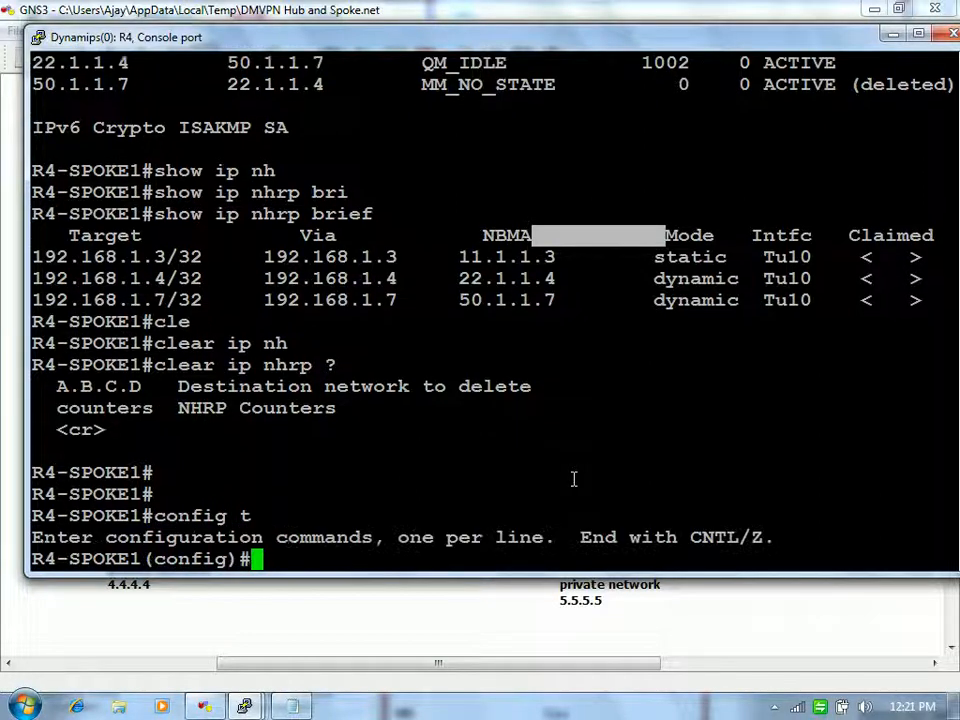
type("10")
key("Return")
type("no")
key("BackSpace")
key("BackSpace")
type("shut")
key("Return")
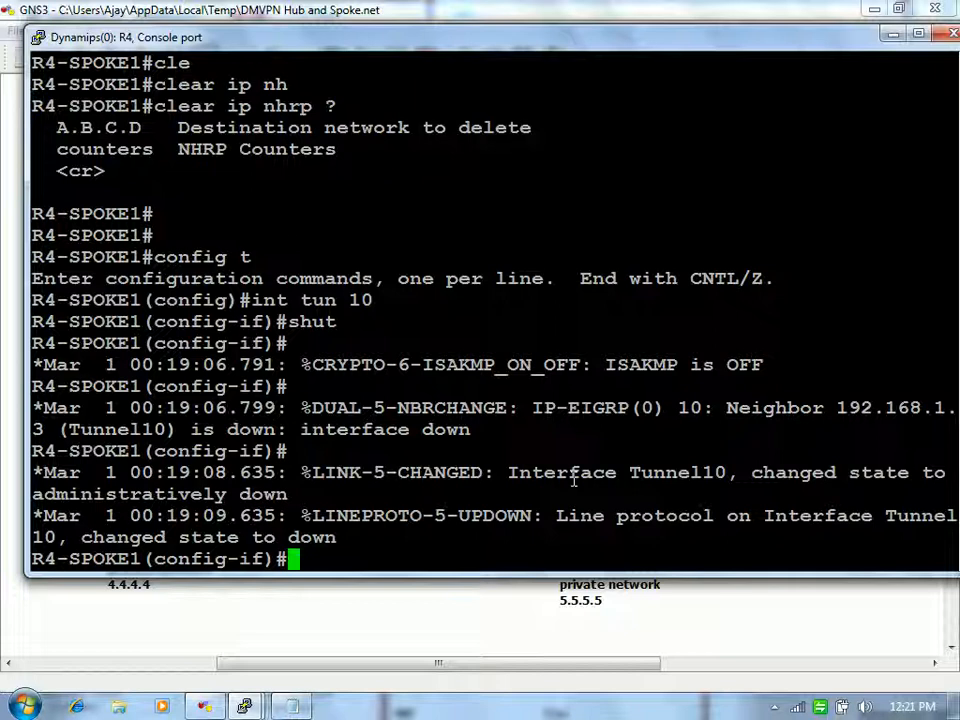
Step: Re-enable Tunnel10 with no shut and leave configuration mode
key("Return")
key("Return")
key("Return")
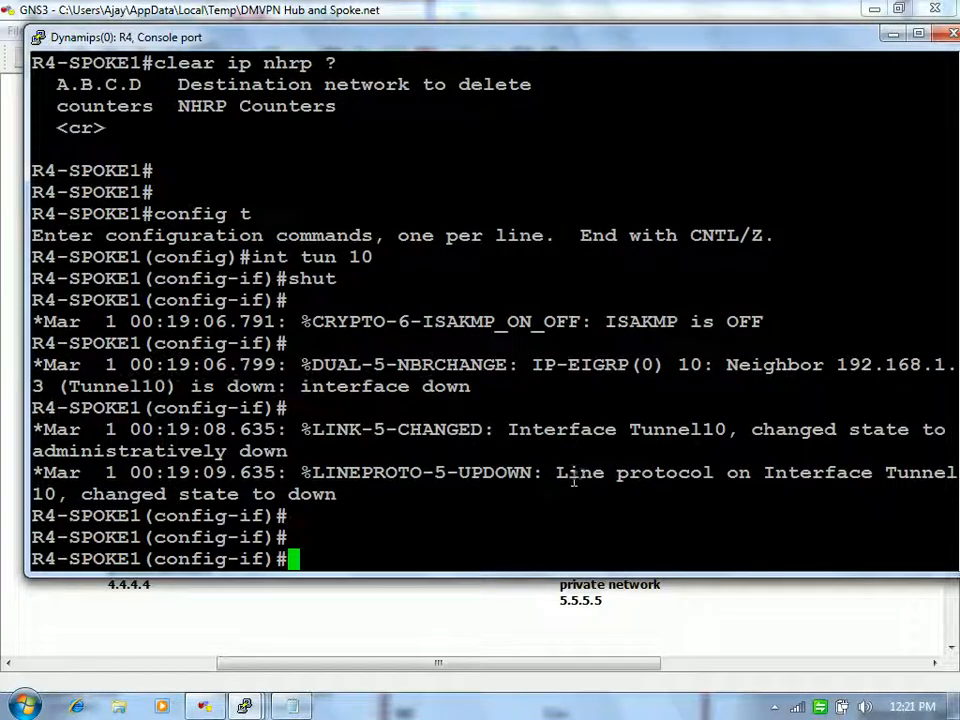
type("no shut")
key("Return")
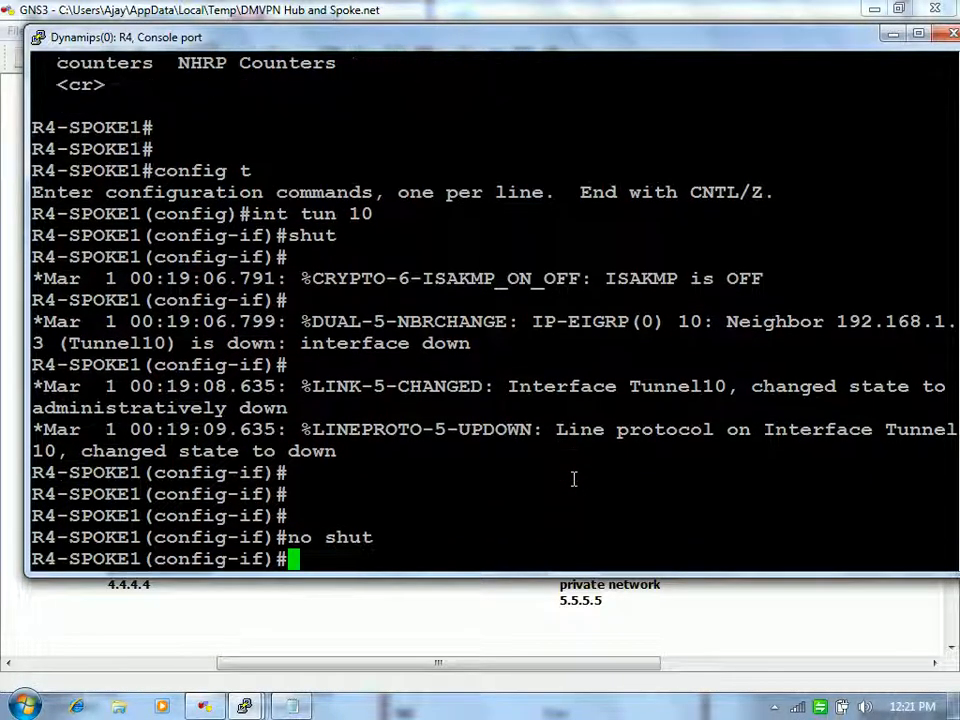
key("Return")
type("end")
key("Return")
key("Return")
key("Return")
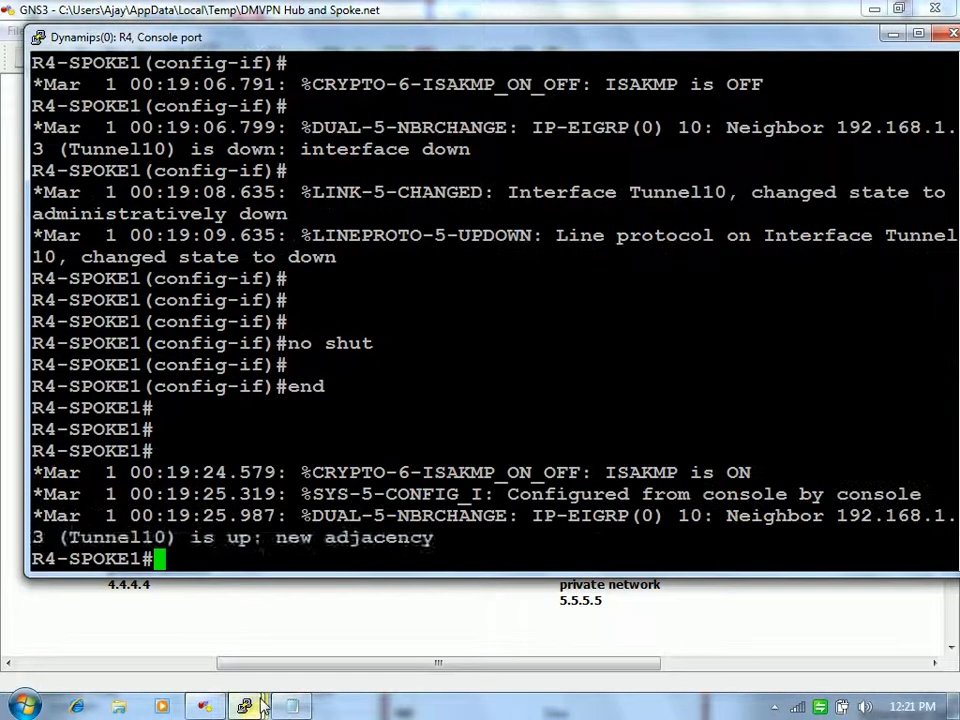
Step: On R7, bounce interface Tunnel10 with shut and no shut, then leave configuration mode
mouse_move(244, 706)
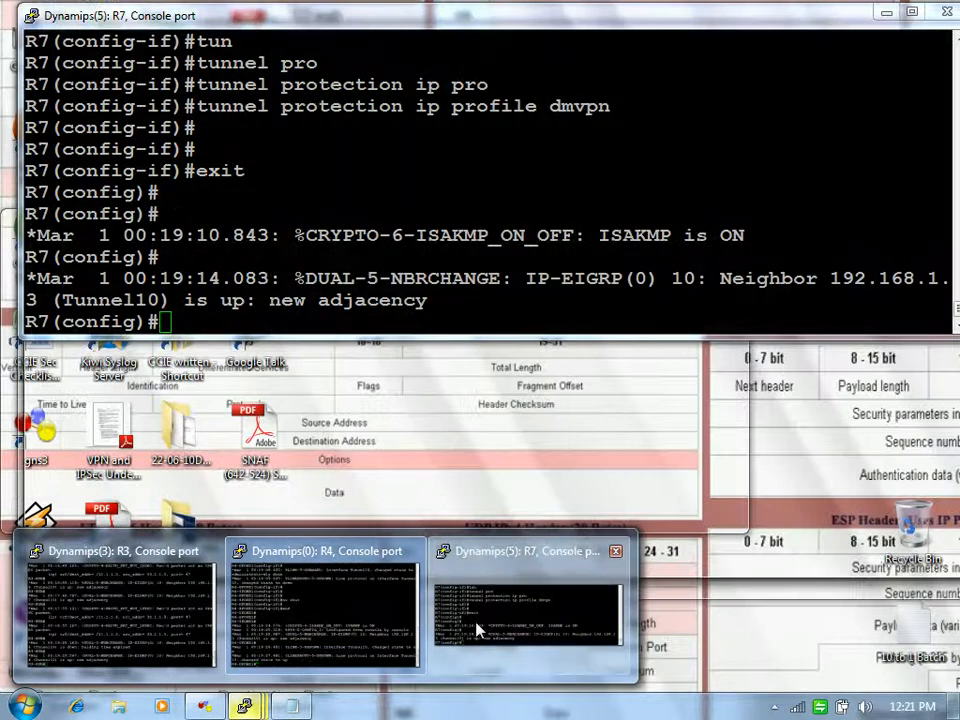
left_click(525, 610)
type("int tun 10")
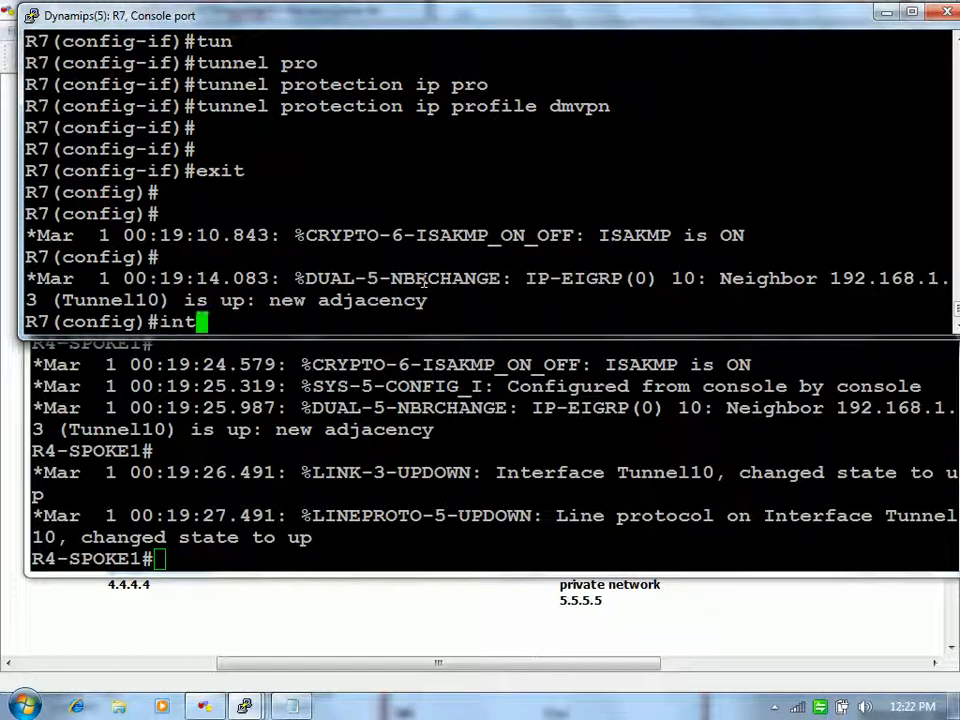
key("Return")
type("shut")
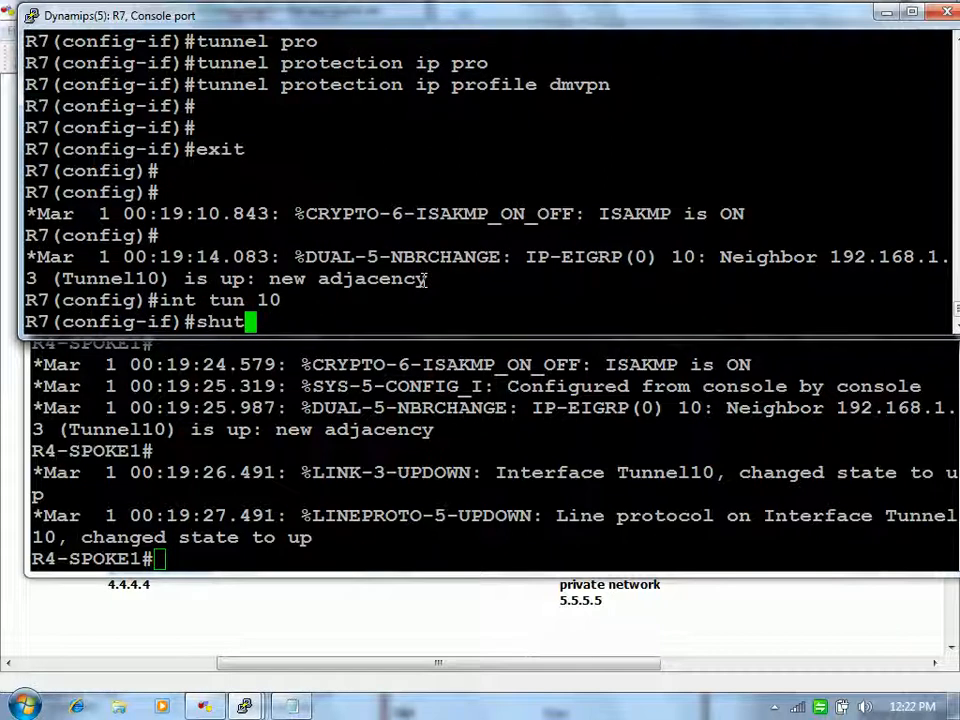
key("Return")
type("no shut")
key("Return")
type("end")
key("Return")
Step: Show R4's NHRP table with 'sh ip nhrp brief', which now holds only the hub entry
key("Return")
key("Return")
left_click(318, 451)
key("Return")
key("Return")
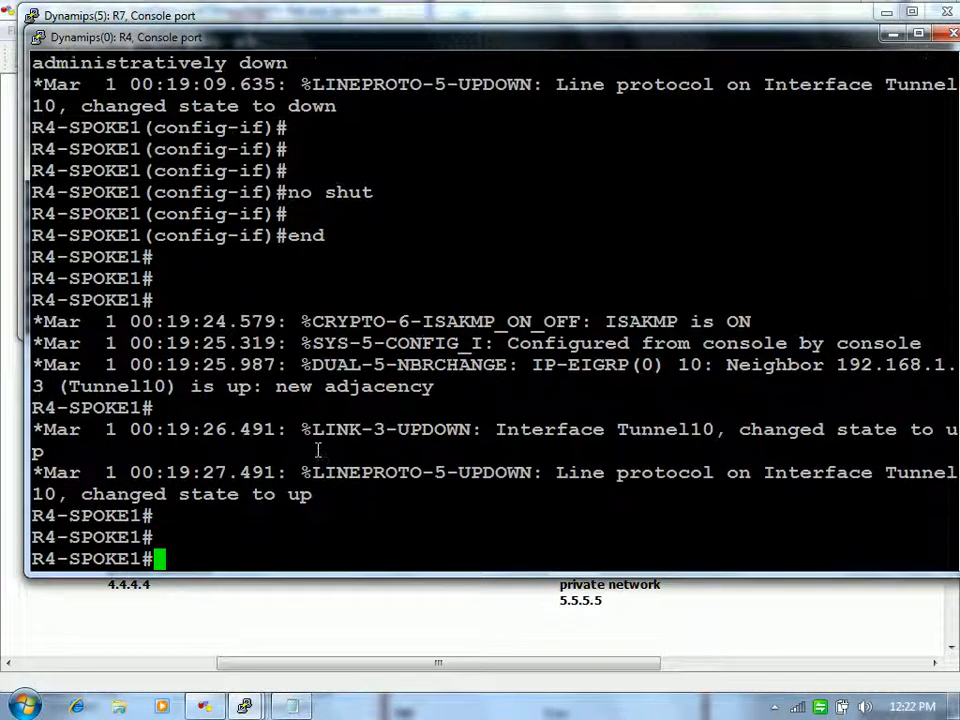
type("sh ip nh")
key("Tab")
type("bri")
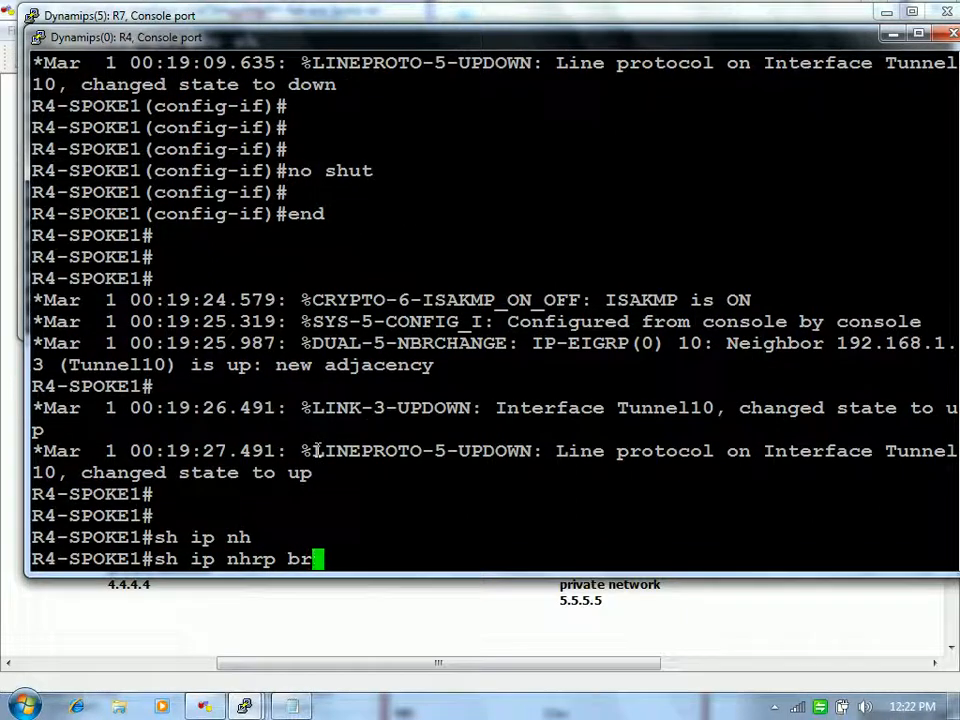
key("Tab")
key("Return")
Step: List R4's ISAKMP SAs and highlight QM_IDLE to 11.1.1.3 and the deleted MM_NO_STATE rows
type("sh ip")
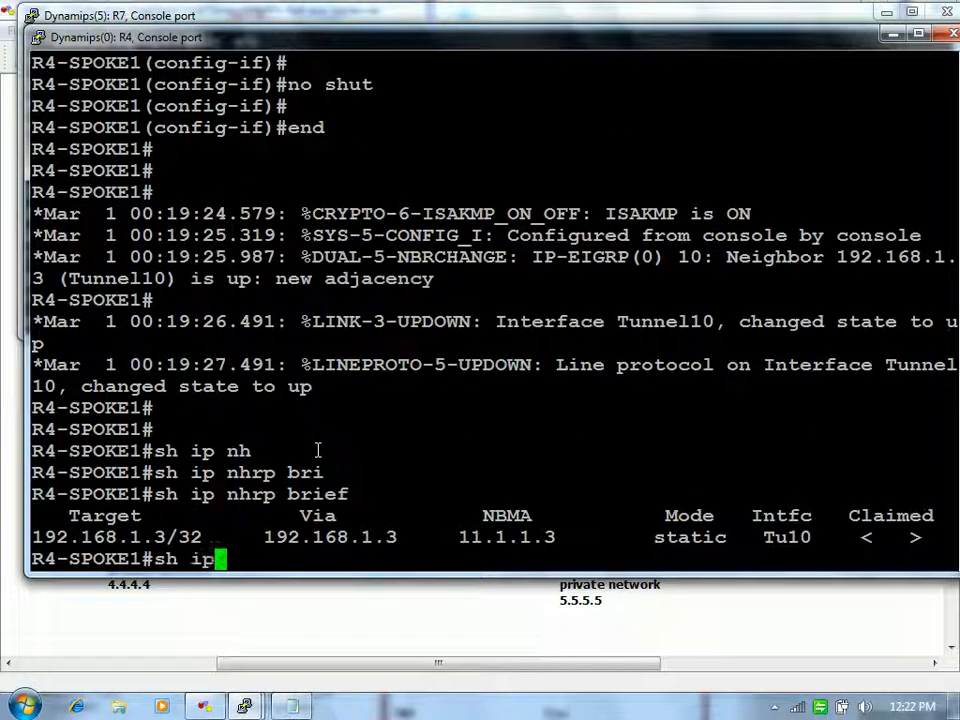
key("BackSpace")
key("BackSpace")
type("cry is sa")
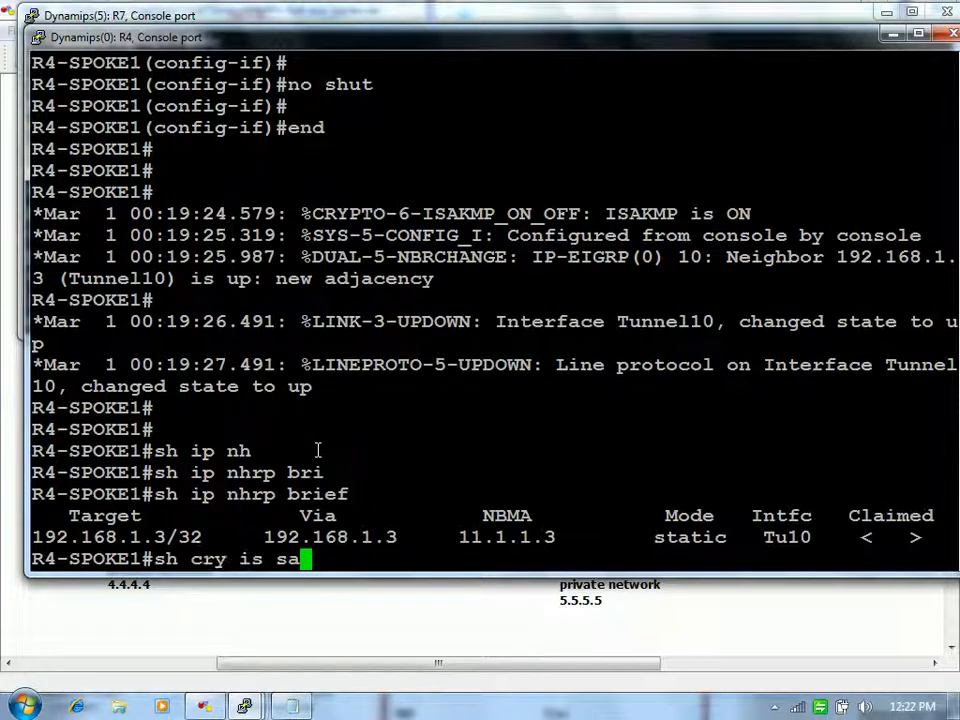
key("Return")
left_click_drag(412, 430, 532, 431)
left_click(532, 433)
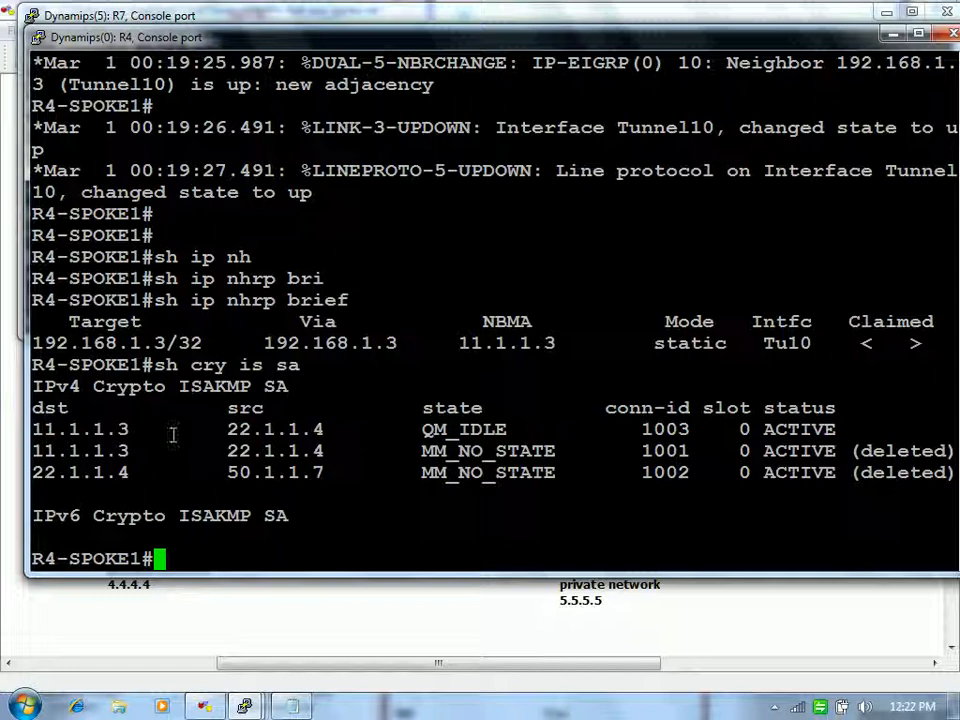
left_click_drag(124, 429, 4, 429)
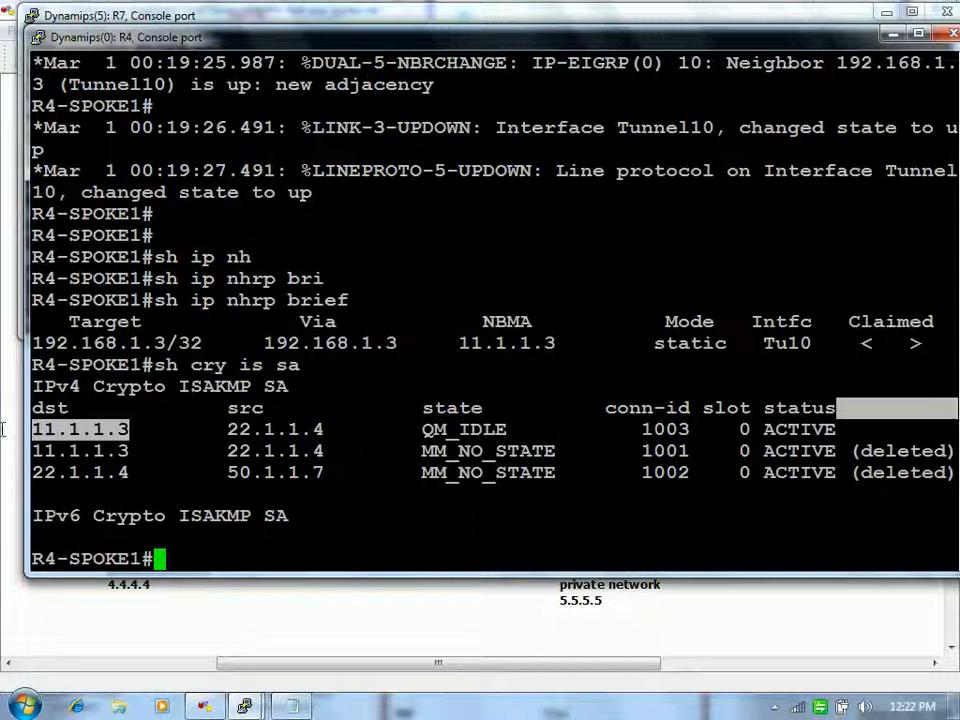
left_click(320, 428)
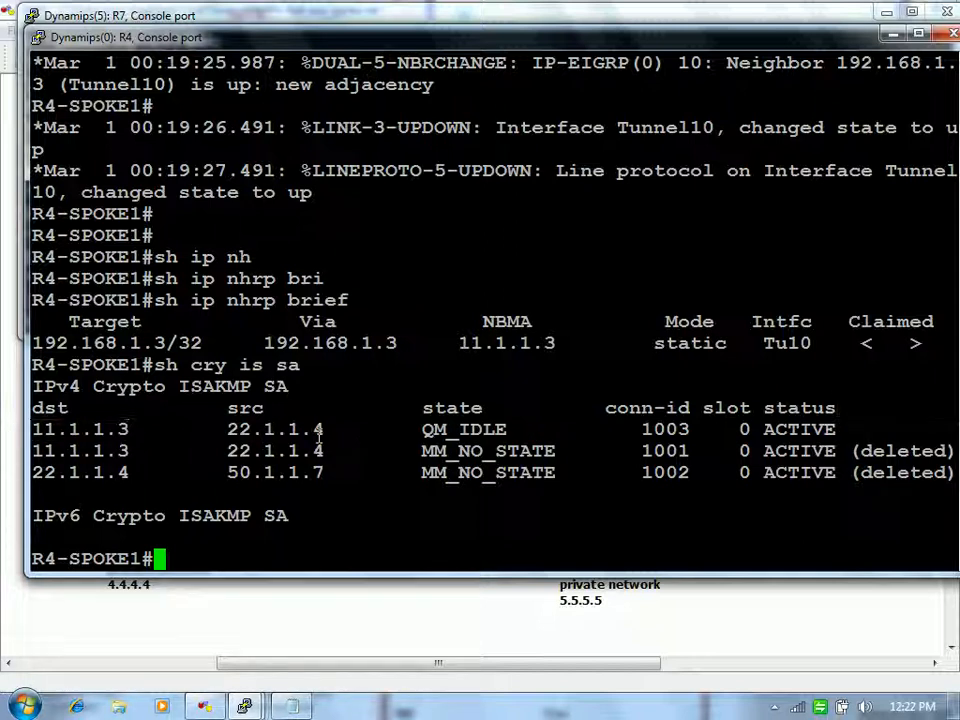
left_click_drag(422, 445, 575, 473)
left_click(575, 473)
Step: Rerun R4's ISAKMP SA listing to confirm the single QM_IDLE entry
key("Up")
key("Return")
key("Return")
key("Return")
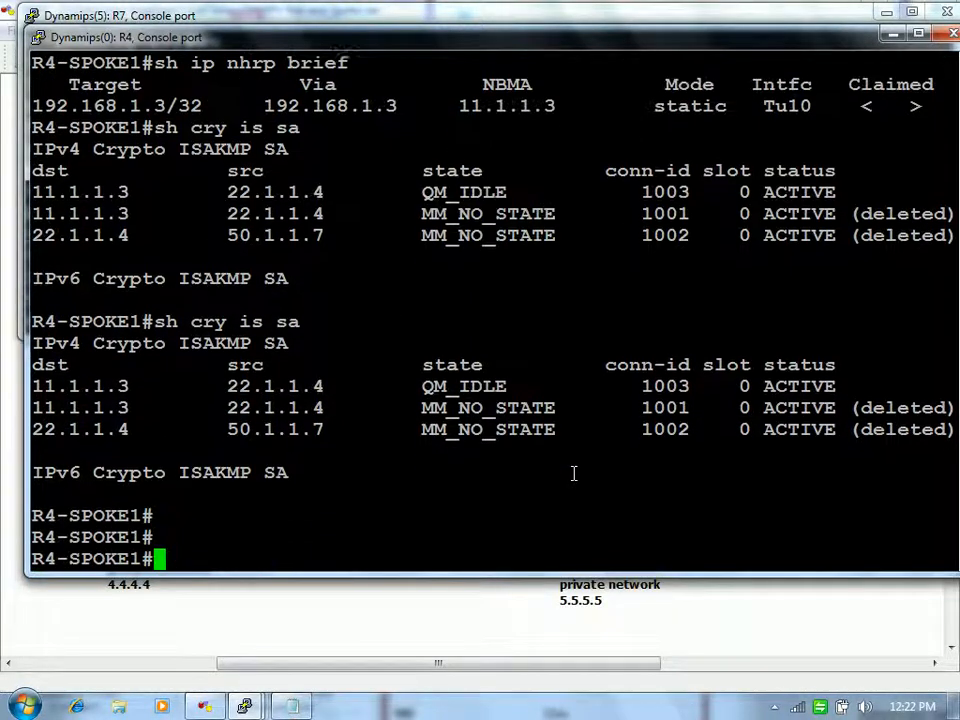
key("Return")
Step: List R7's ISAKMP SAs and highlight its QM_IDLE SA to hub 11.1.1.3
mouse_move(244, 706)
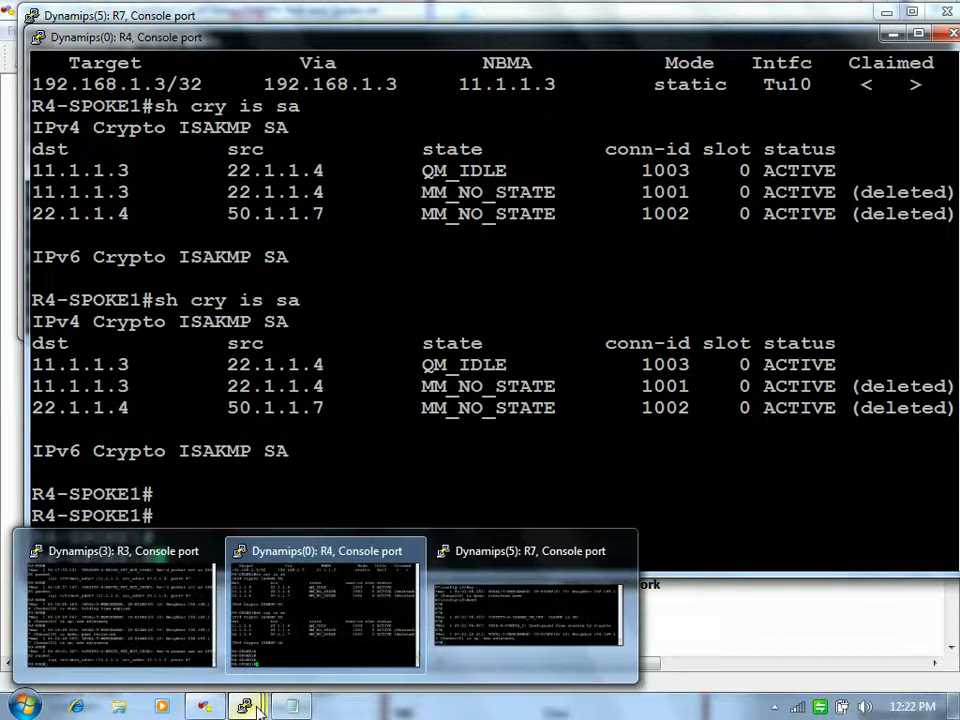
left_click(437, 655)
key("Return")
key("Return")
key("Return")
key("Return")
type("sho cry is sa")
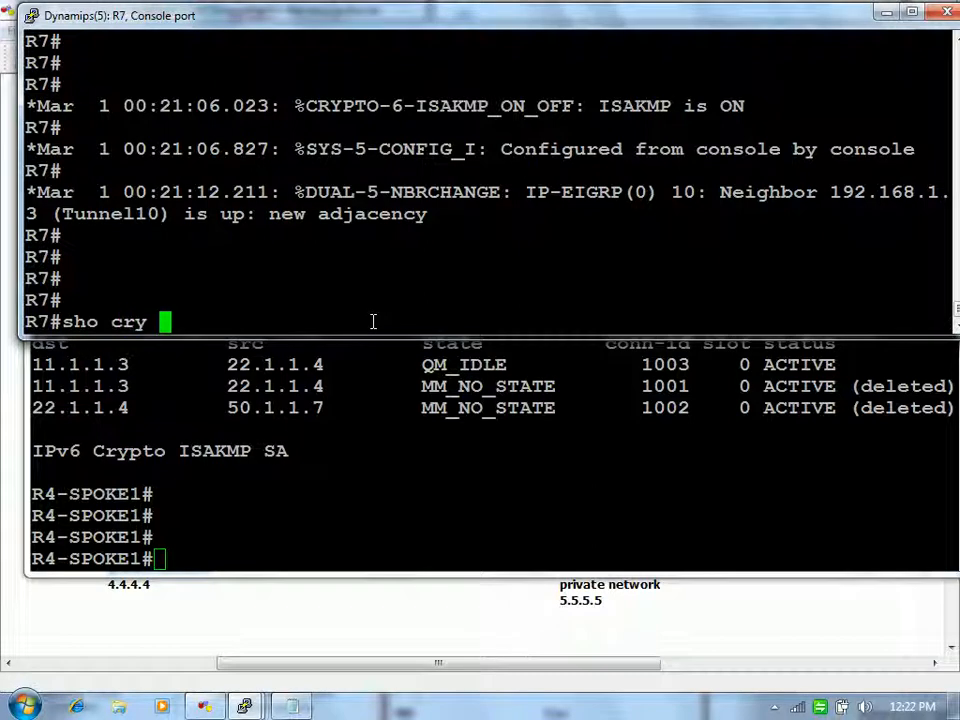
key("Return")
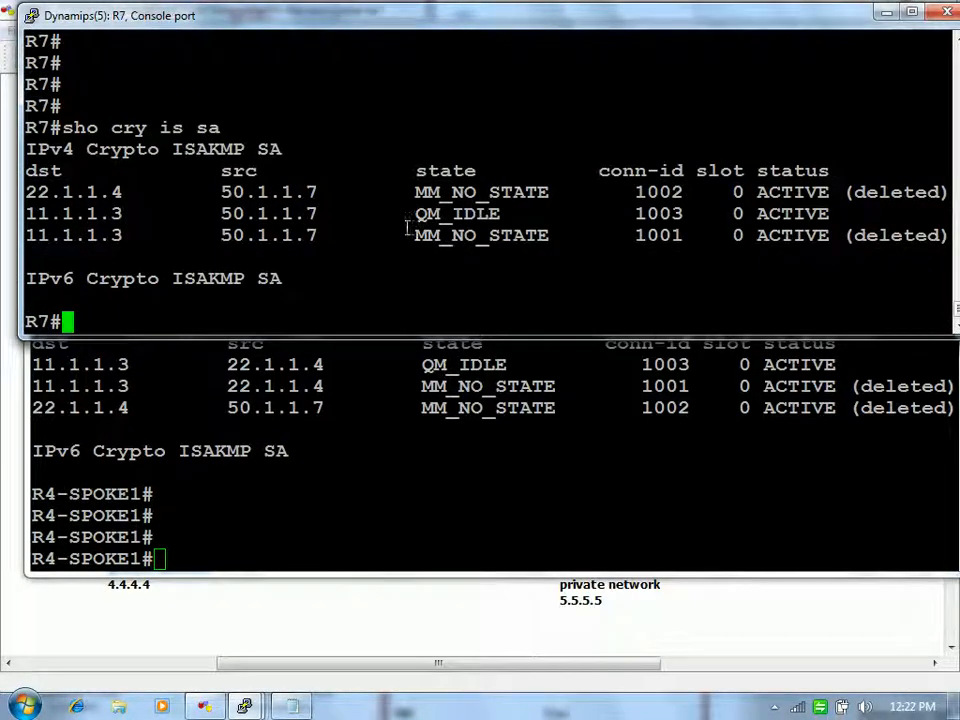
left_click_drag(407, 216, 503, 214)
left_click_drag(130, 214, 22, 216)
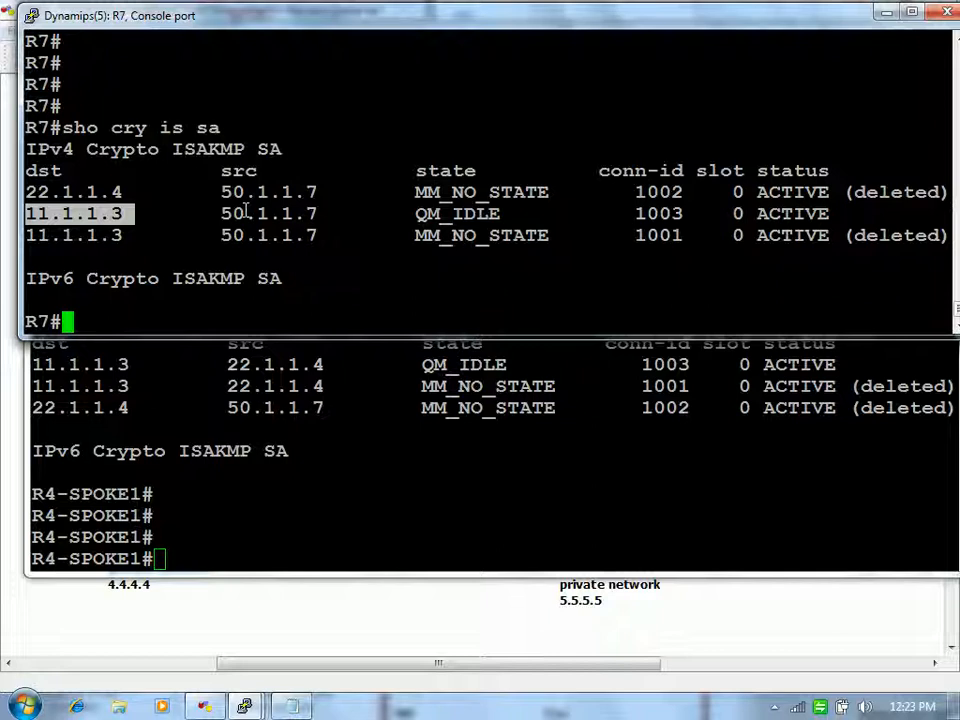
Step: Rerun the ISAKMP SA listing on both R7 and R4
key("Return")
key("Return")
key("Return")
key("Up")
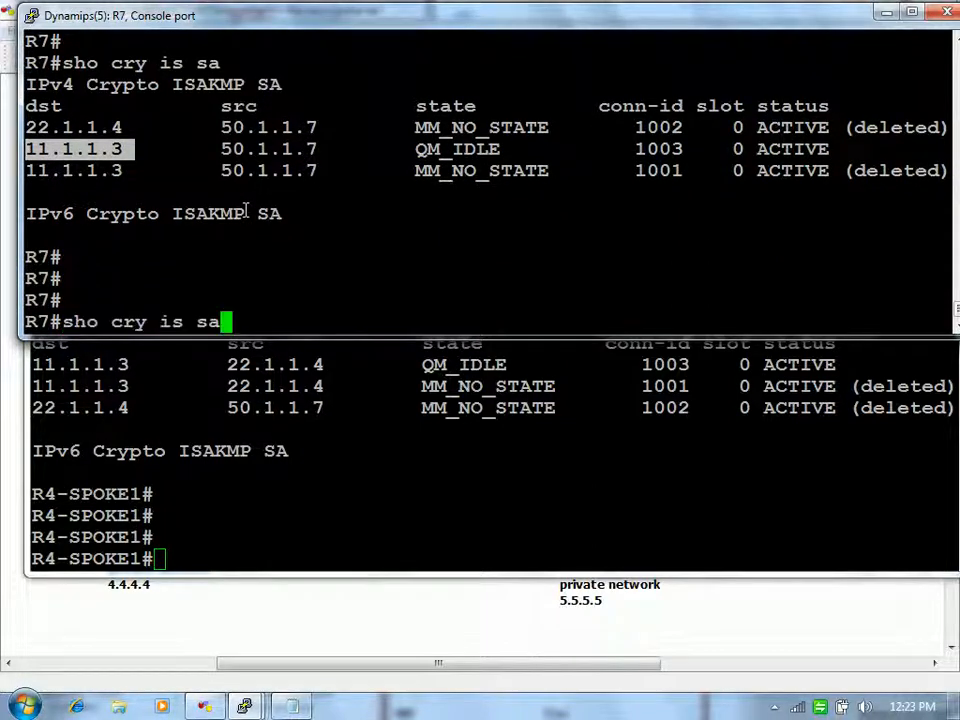
key("Return")
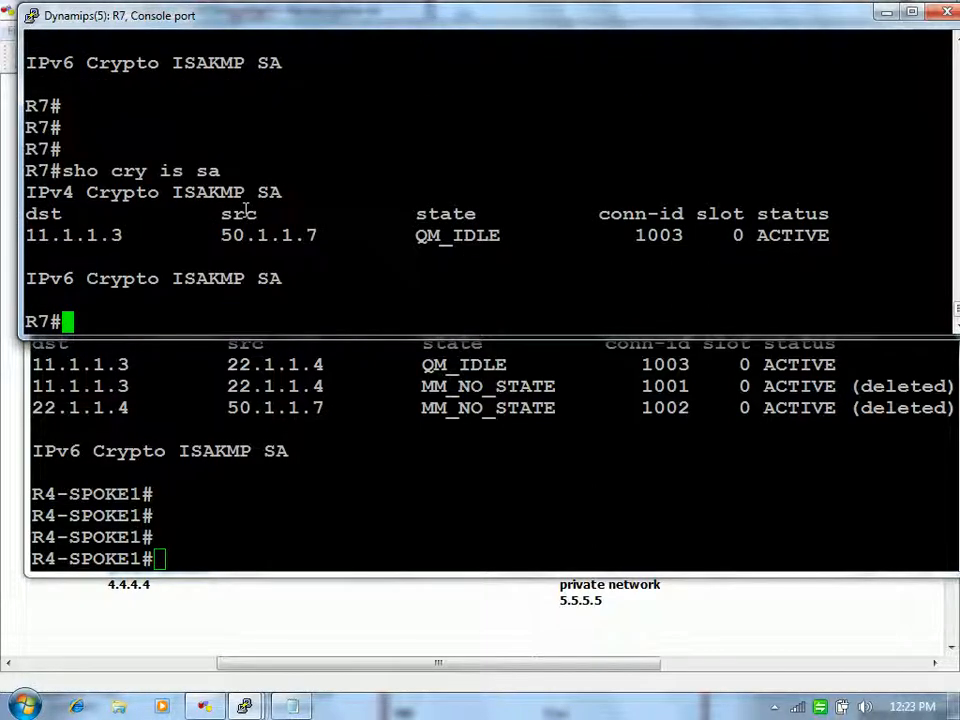
left_click(403, 390)
key("Up")
key("Return")
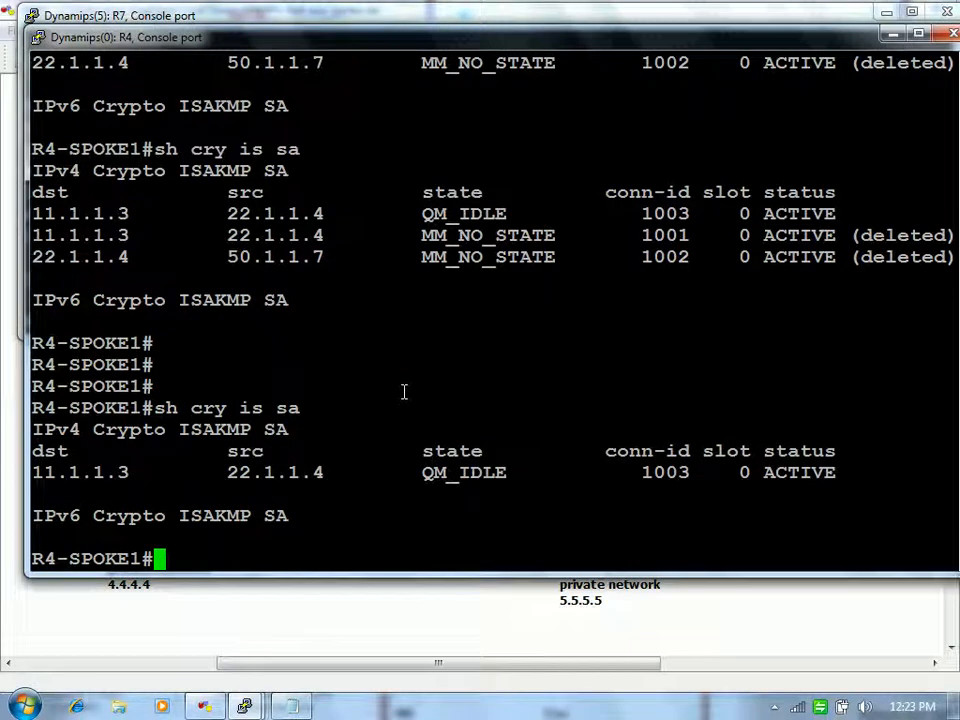
Step: Show the routing tables on R4 and R7, marking the 4.4.4.4 route via Tunnel10
type("sh ip ro")
key("Return")
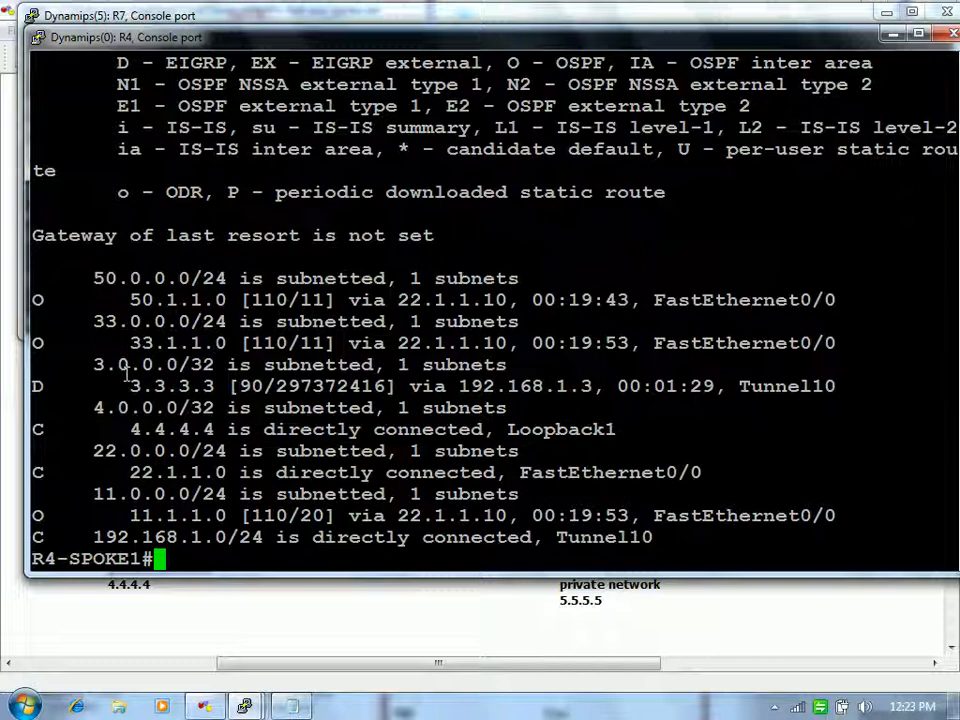
left_click_drag(446, 43, 518, 113)
left_click(440, 48)
type("sh ip route")
key("Return")
left_click_drag(119, 188, 228, 190)
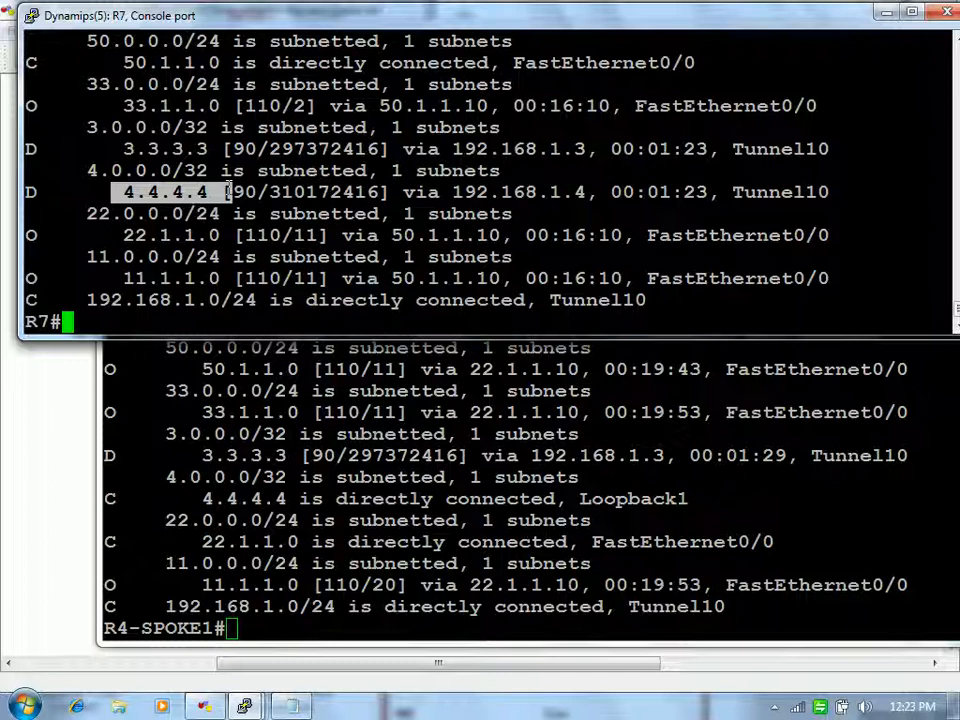
left_click(298, 196)
Step: Display R7's NHRP table with 'show ip nhrp brief', showing only the hub entry
type("ship")
key("BackSpace")
key("BackSpace")
key("BackSpace")
type("i")
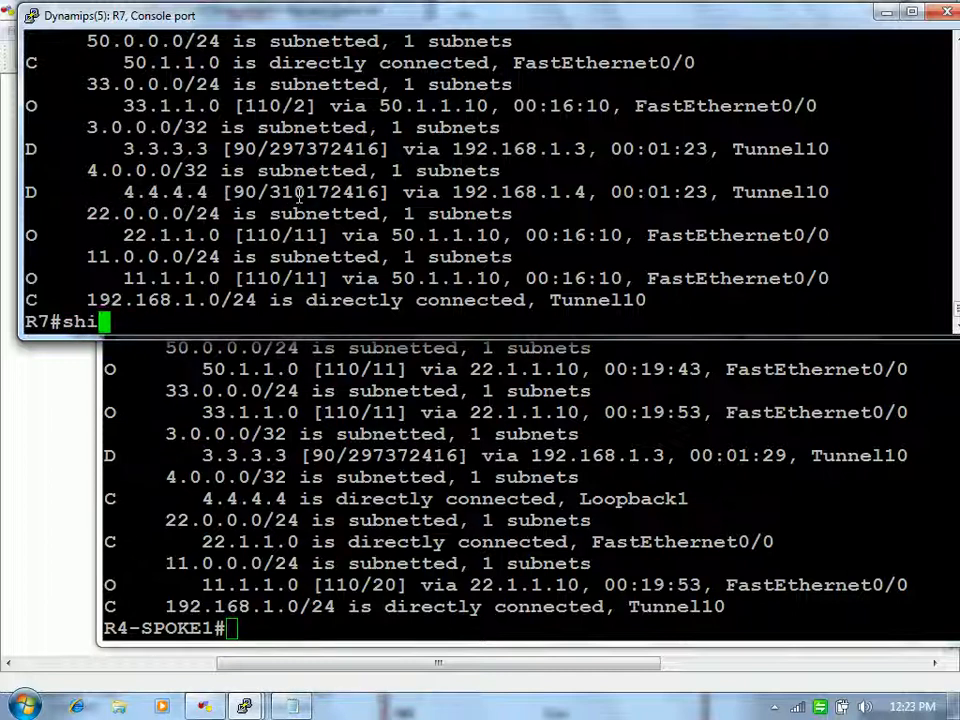
type("p nh")
key("Tab")
type("bri")
key("Tab")
key("Return")
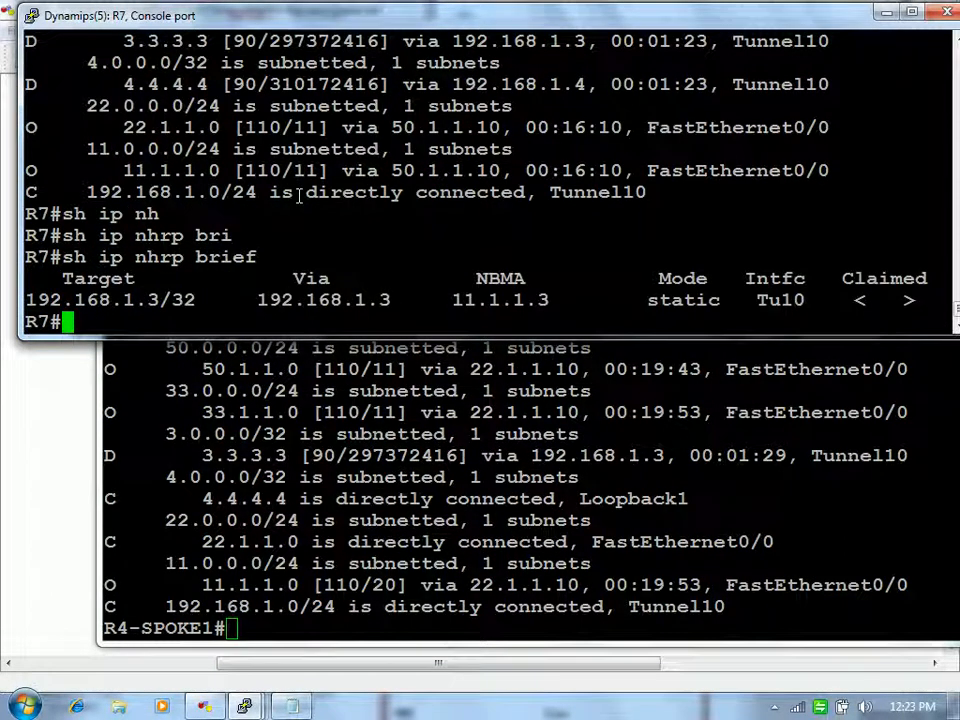
Step: List R7's ISAKMP SAs again before pinging
type("ping 5.")
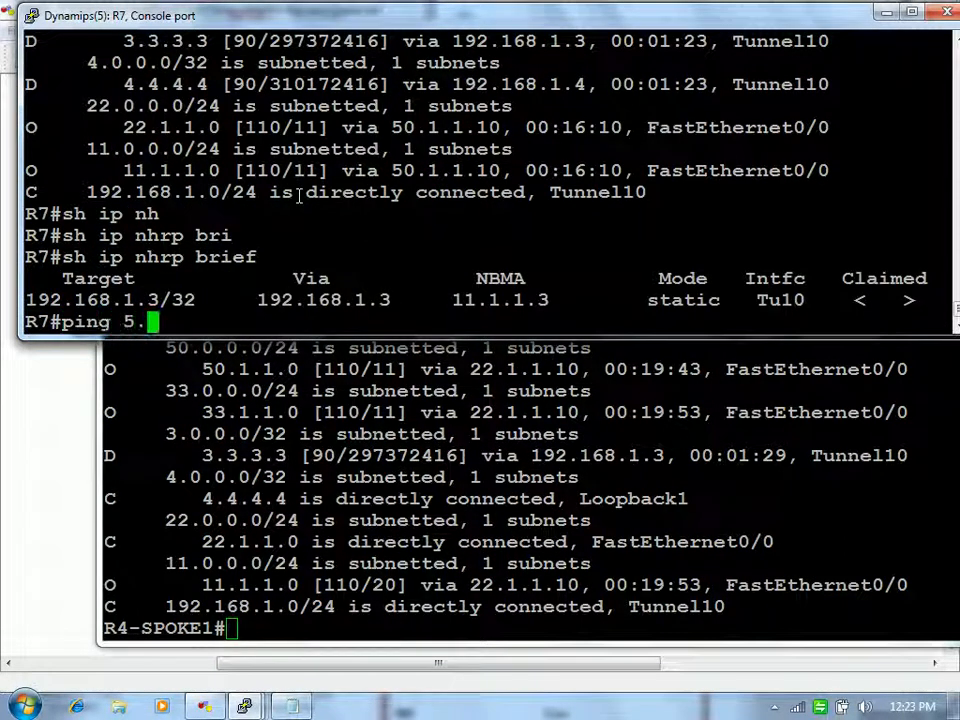
type("5.5.5")
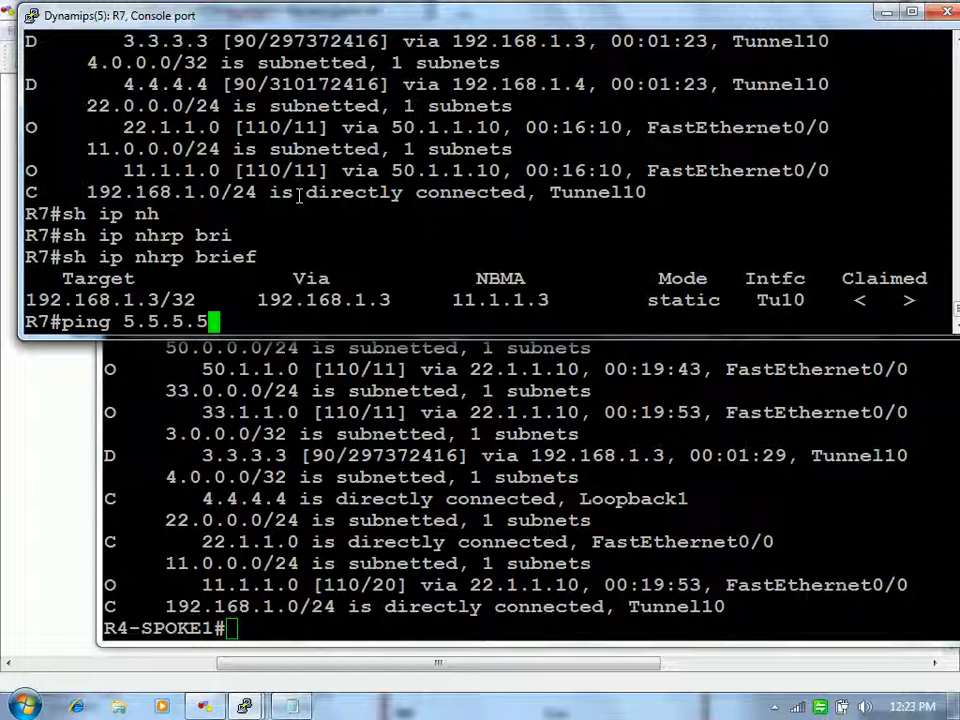
key("ctrl+u")
type("show cry is sa")
key("Return")
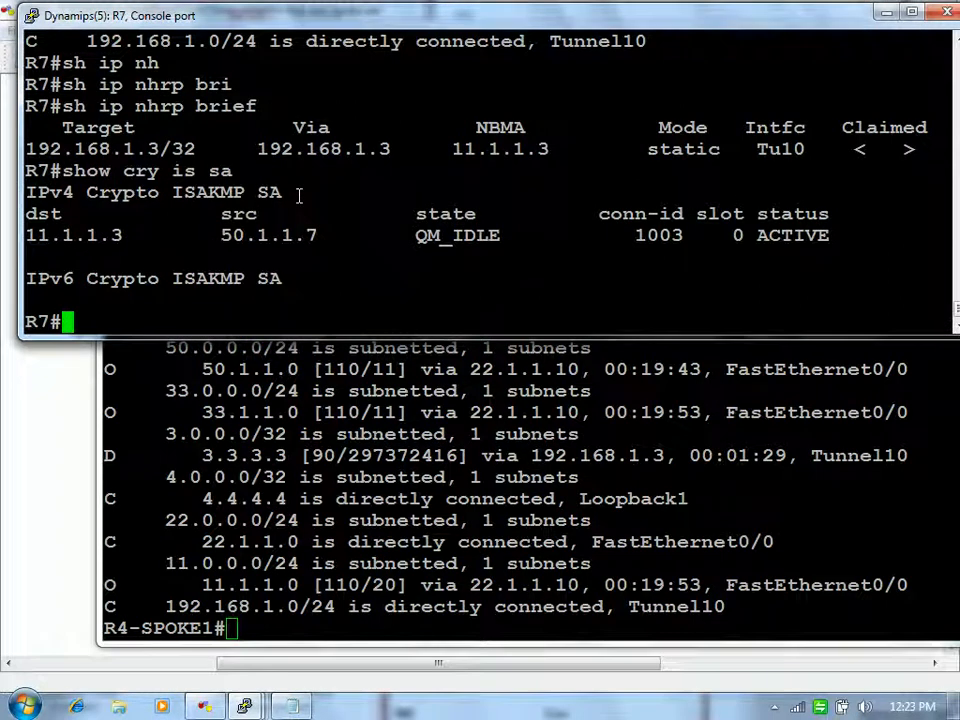
Step: Ping 5.5.5.5 from R7, which gets no replies
type("ping 5.5.5.5")
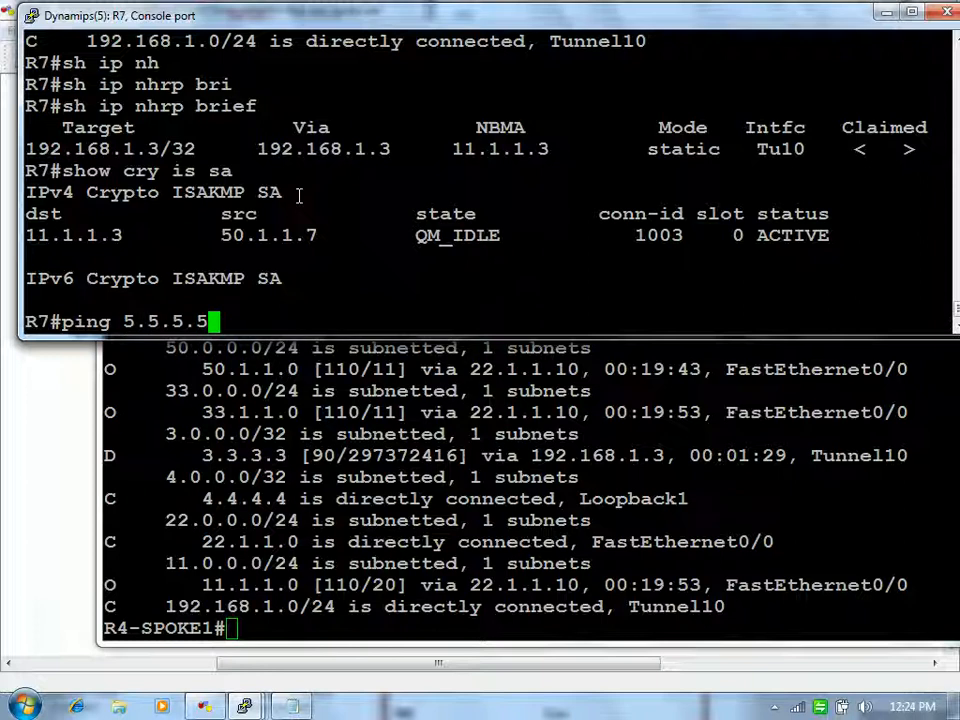
key("Return")
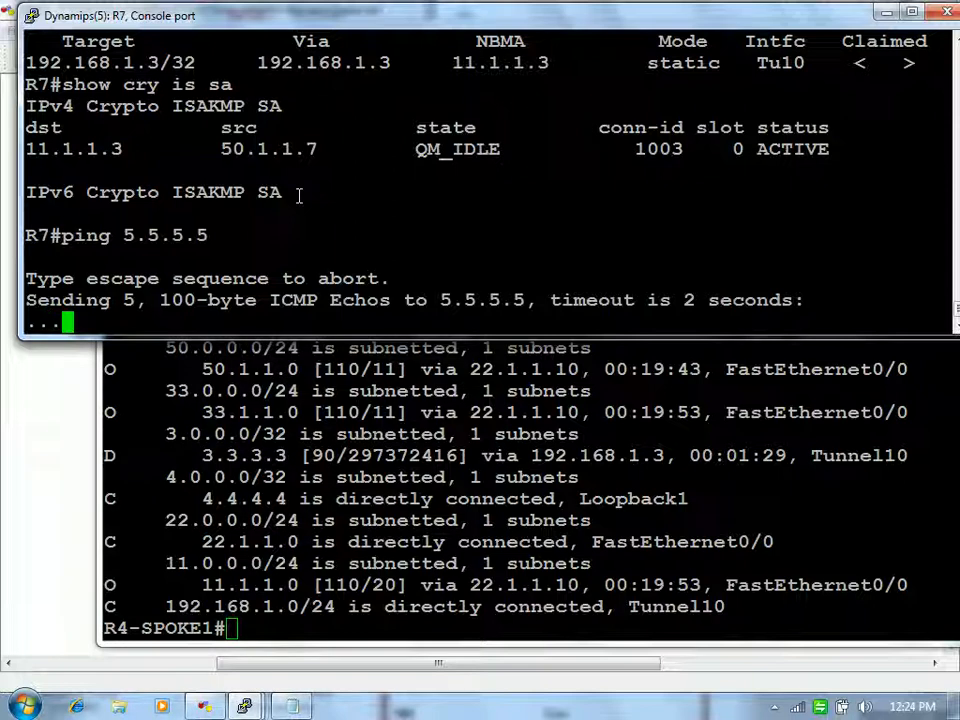
Step: Abort the failing ping and ping R4's loopback 4.4.4.4 from R7
key("ctrl+shift+6")
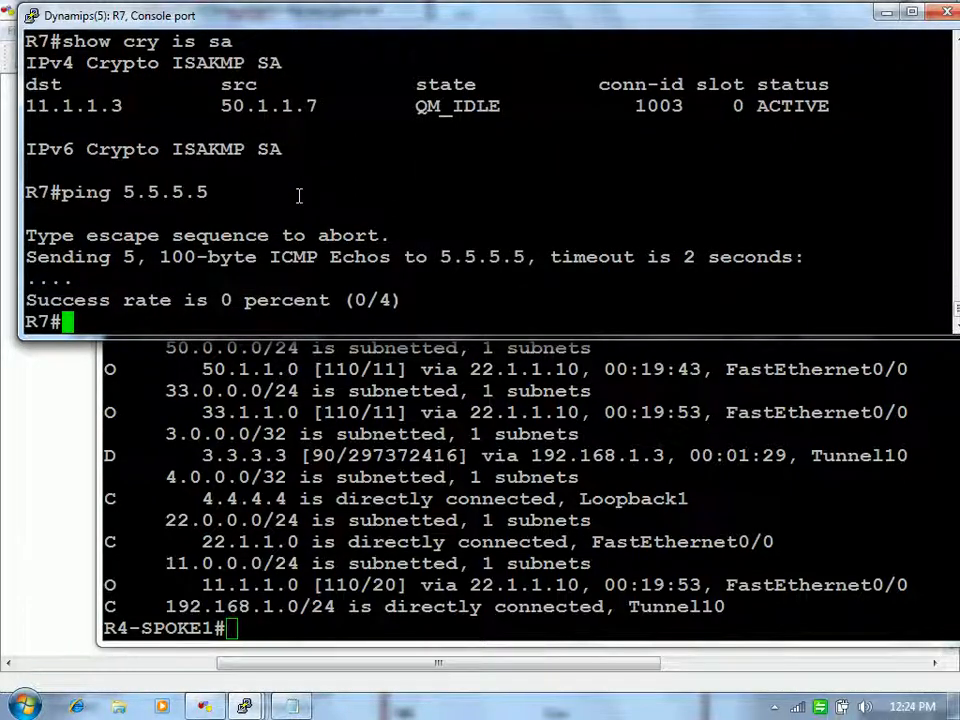
type("ping 5")
key("BackSpace")
type("4.")
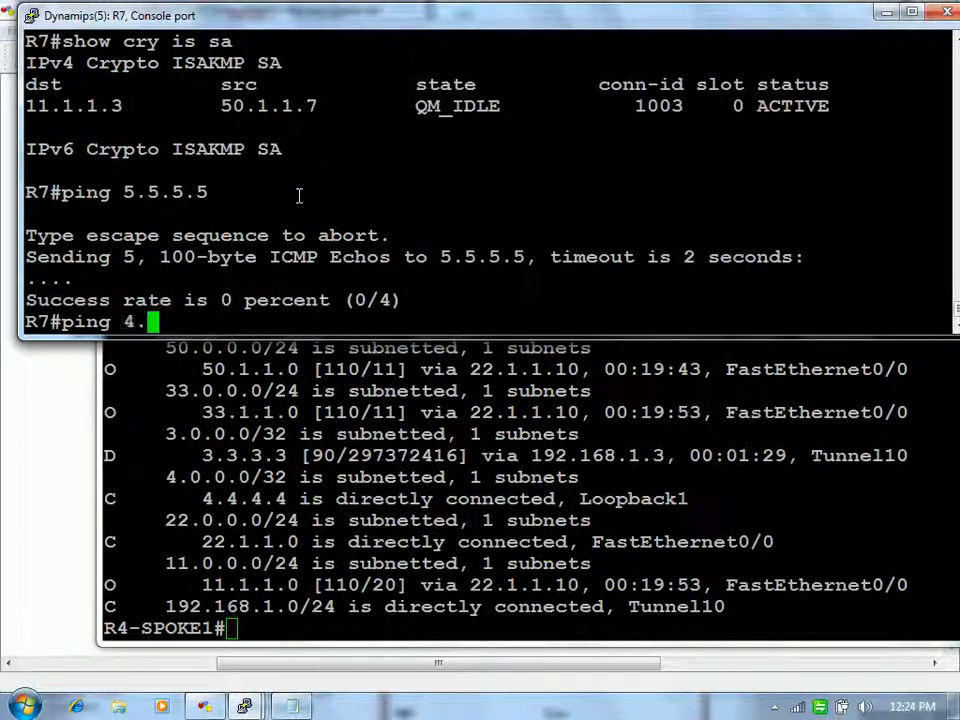
type("4.4.4")
key("Return")
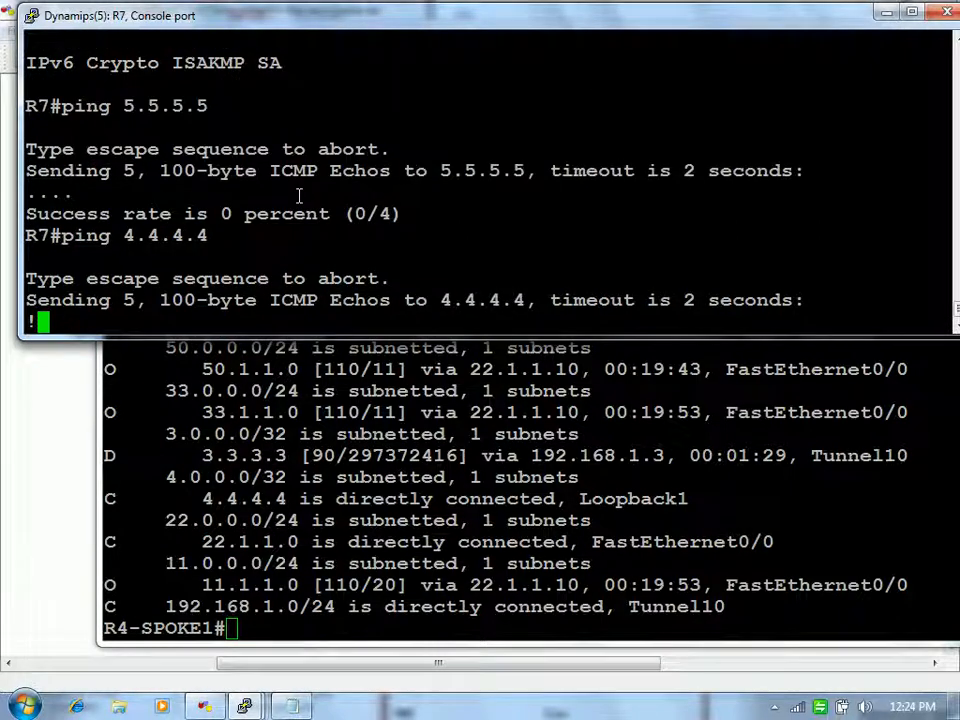
Step: List R7's ISAKMP SAs and highlight the new 22.1.1.4 QM_IDLE rows and hub 11.1.1.3 row
type("s")
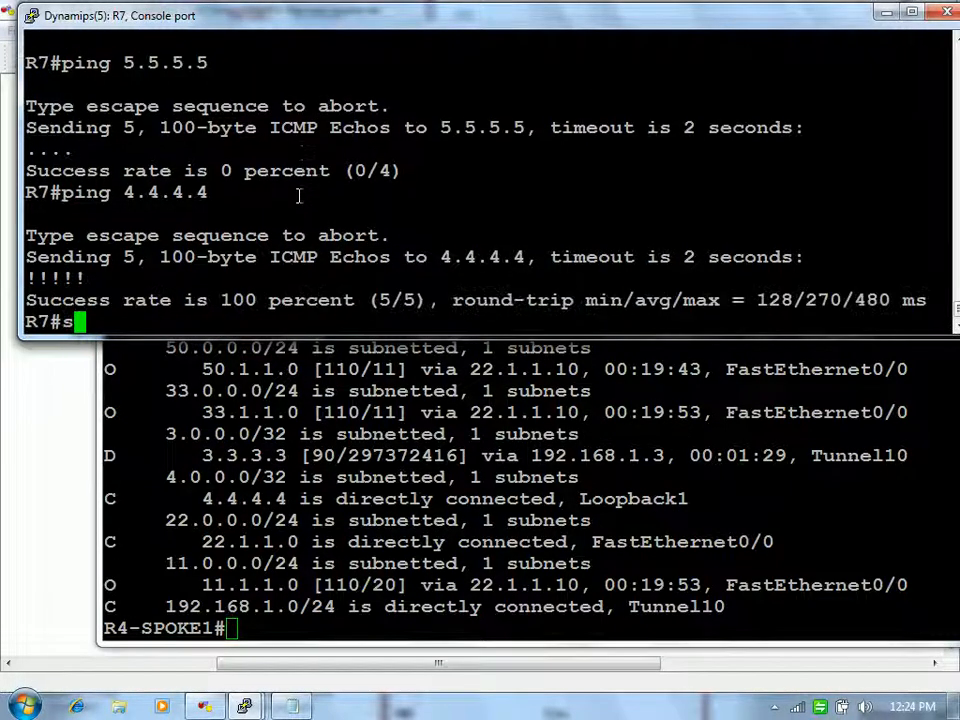
type("how cry is sa")
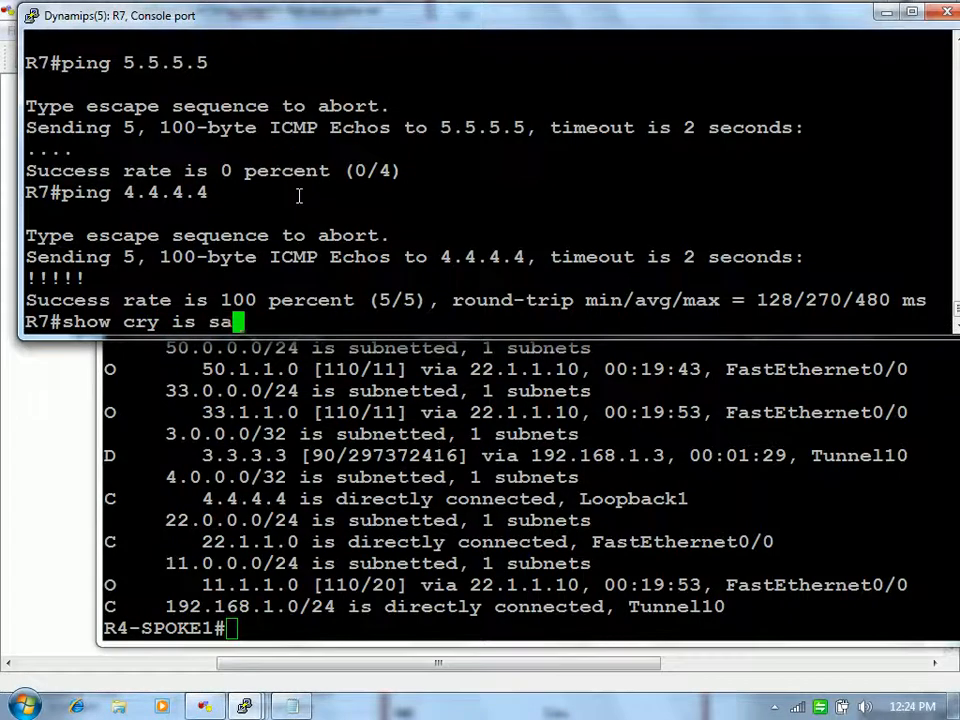
key("Return")
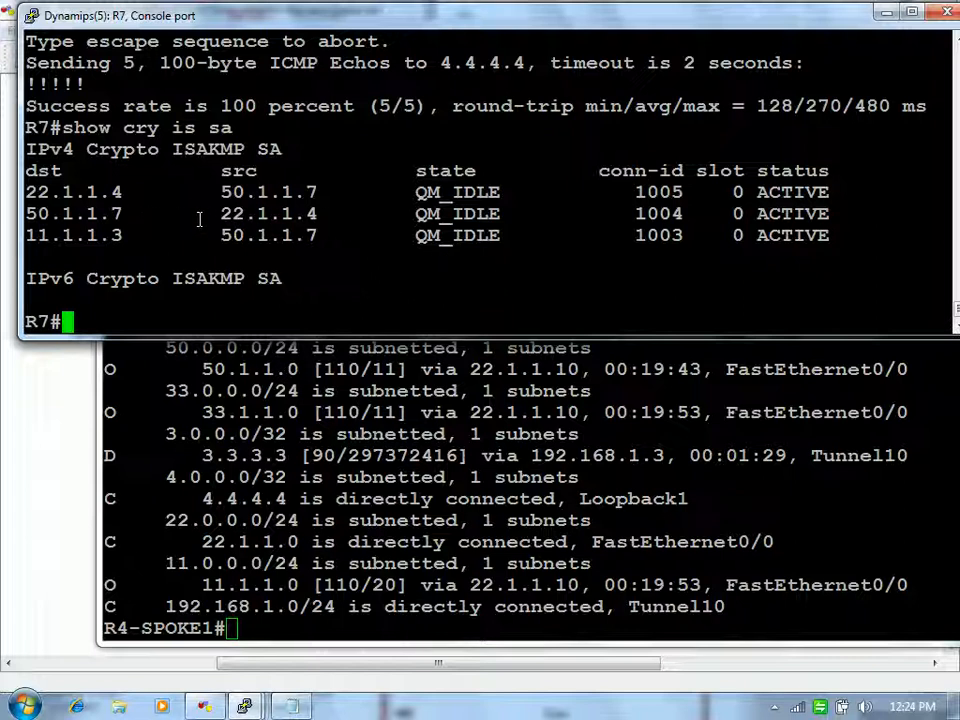
left_click_drag(219, 213, 426, 213)
left_click_drag(500, 235, 8, 258)
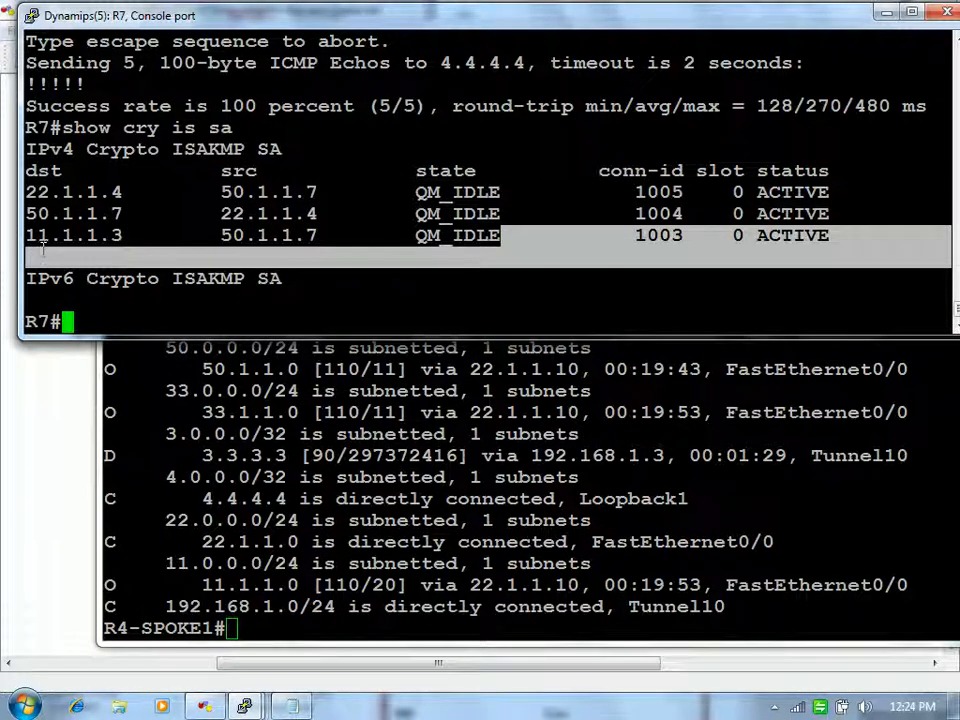
left_click(500, 193)
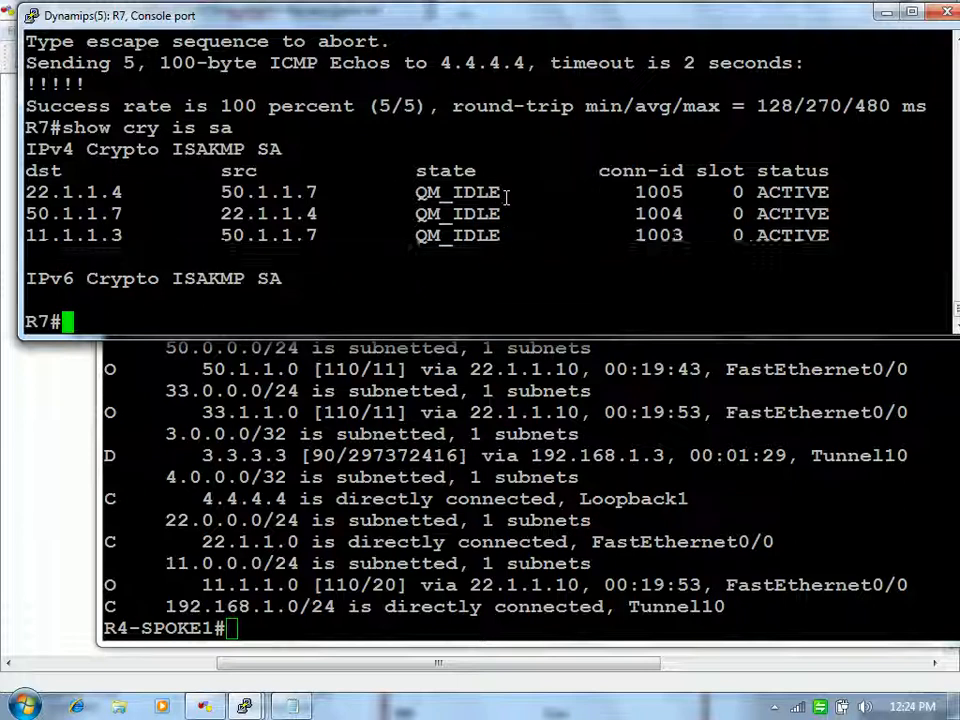
left_click_drag(513, 213, 287, 235)
left_click_drag(524, 213, 209, 213)
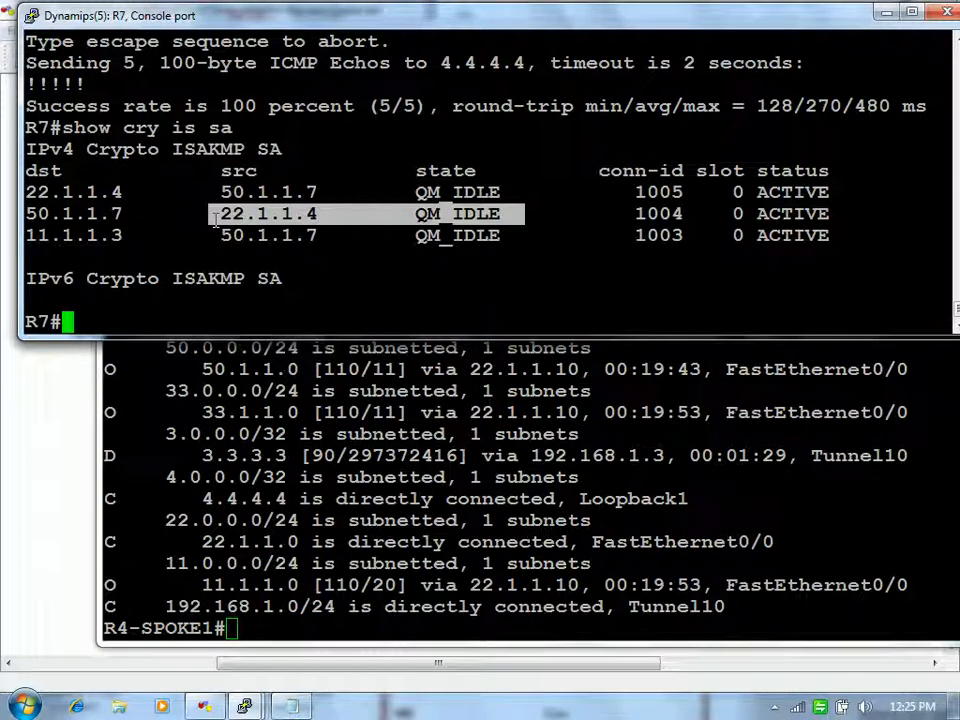
left_click(387, 257)
Step: Run 'clear crypto session' on R7 and check the ISAKMP SAs, highlighting the QM_IDLE one
type("clear c")
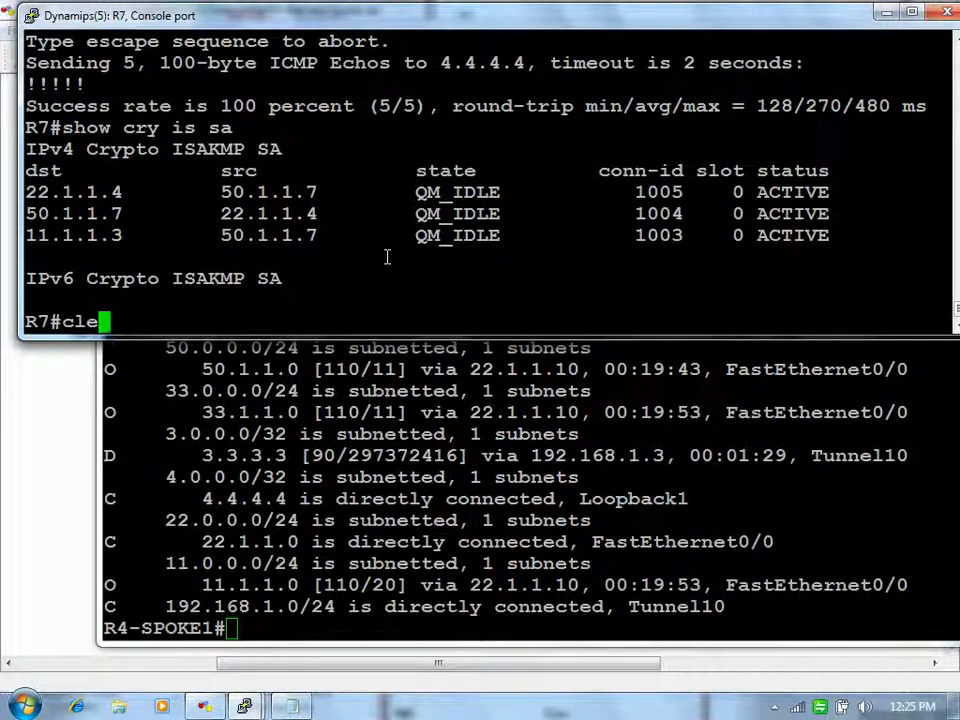
key("Tab")
type("cry")
key("Tab")
type("se")
key("Tab")
key("Return")
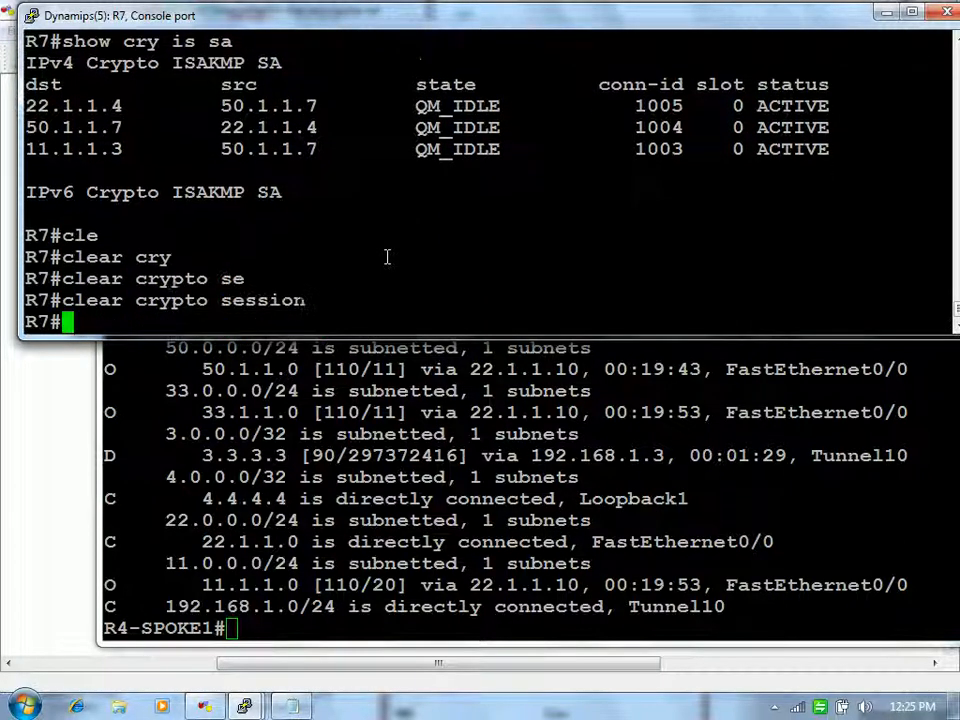
key("Return")
key("Return")
type("show cry is sa")
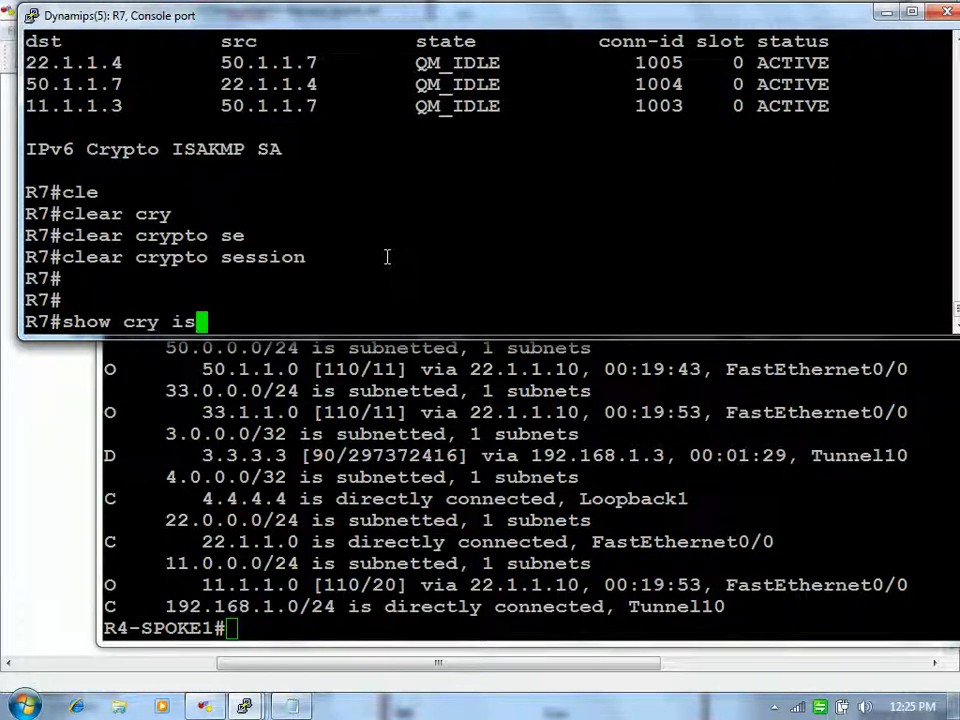
key("Return")
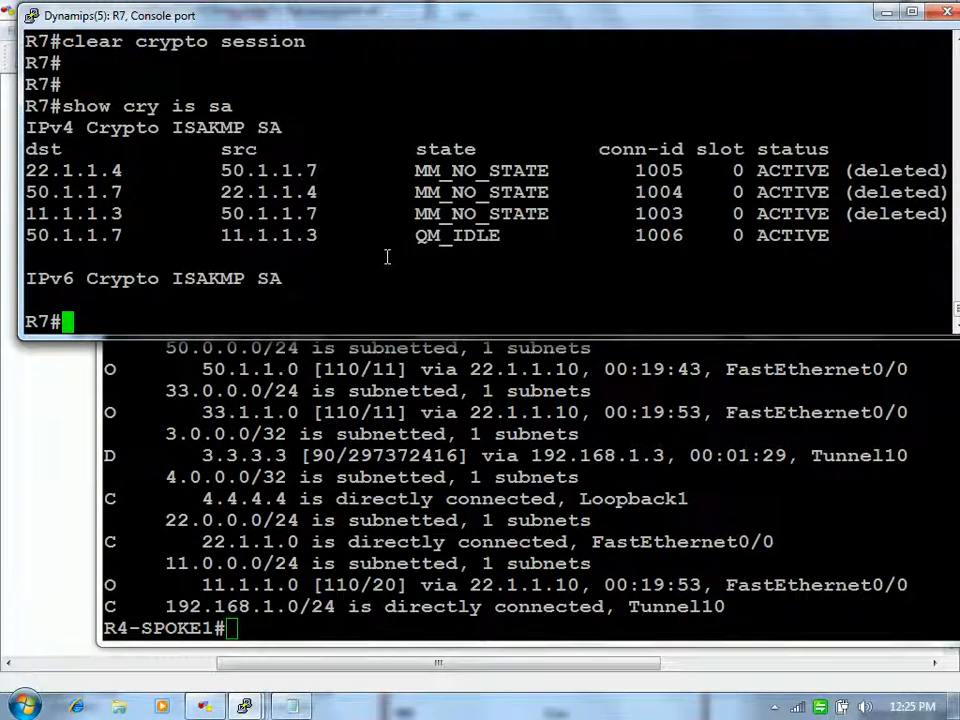
left_click_drag(518, 231, 369, 246)
left_click(458, 257)
Step: Clear R7's NHRP cache entry for 192.168.1.4
type("show cry")
key("BackSpace")
key("BackSpace")
key("BackSpace")
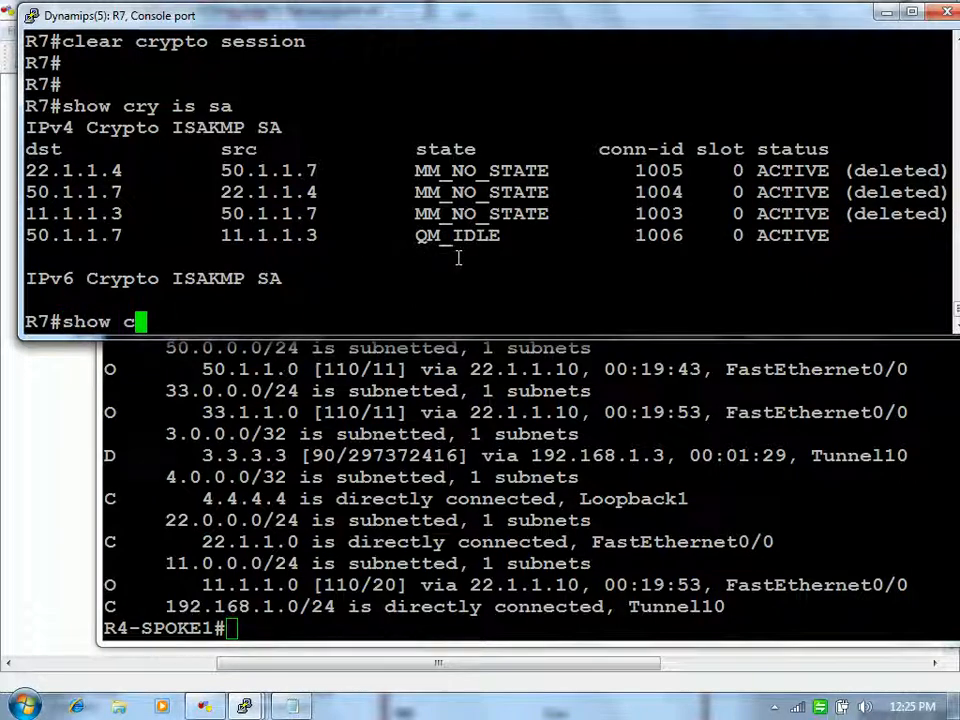
type("ip nh")
key("Tab")
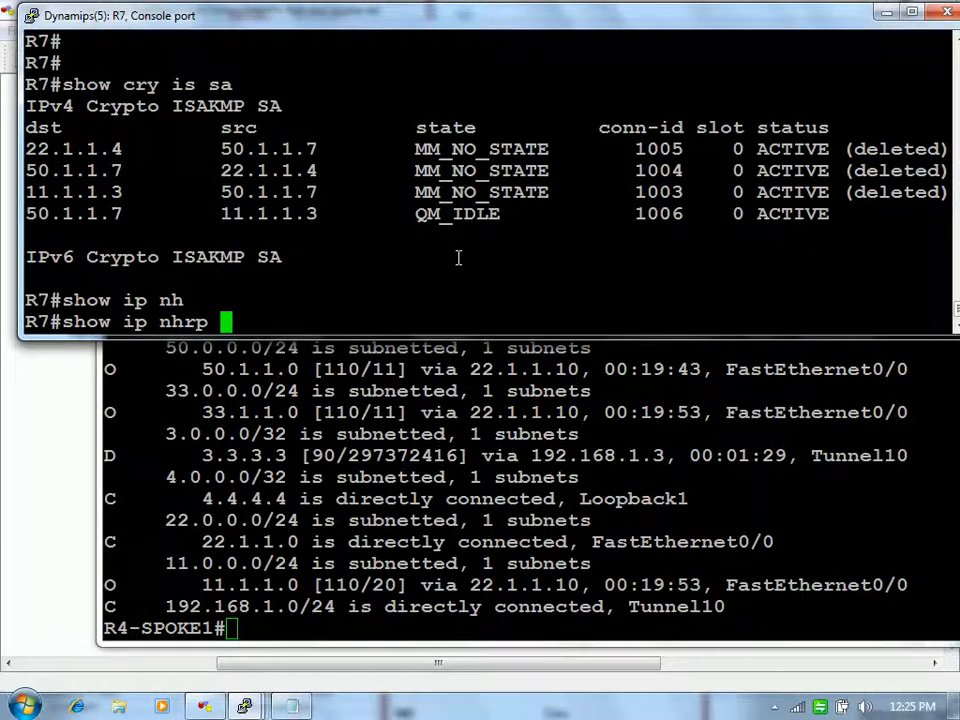
type("?")
key("space")
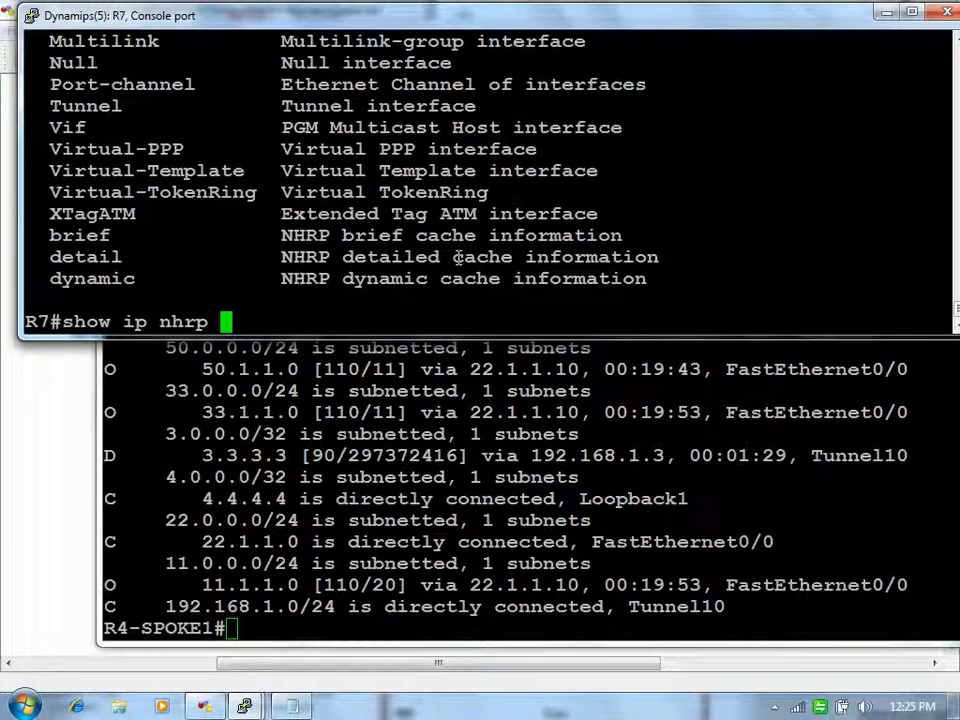
key("ctrl+u")
type("cle")
key("Tab")
type("ip nh")
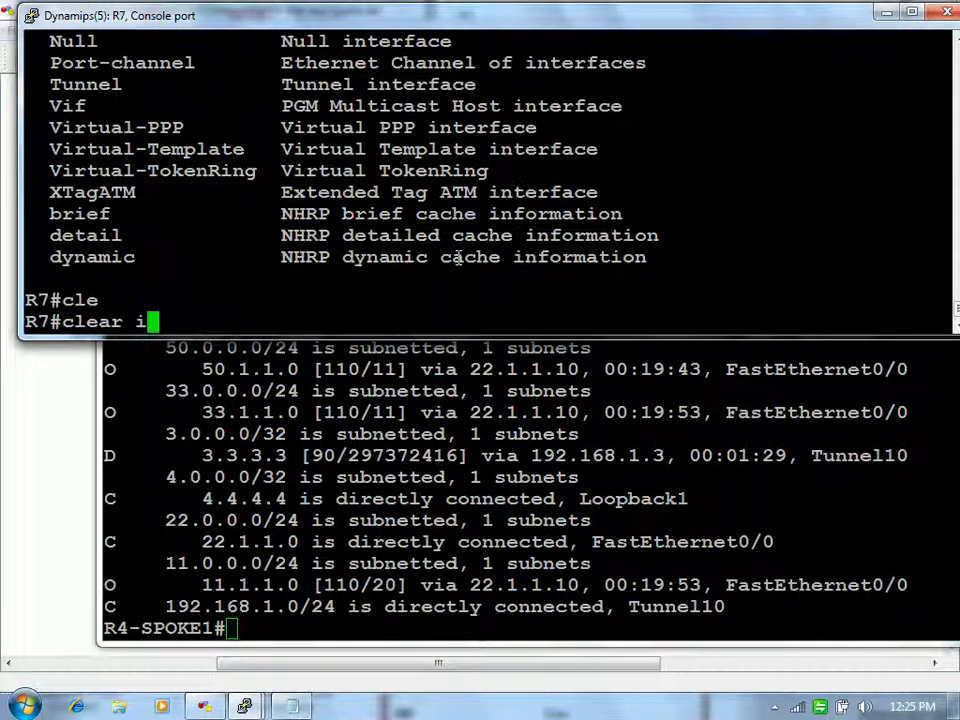
key("Tab")
type("?192.")
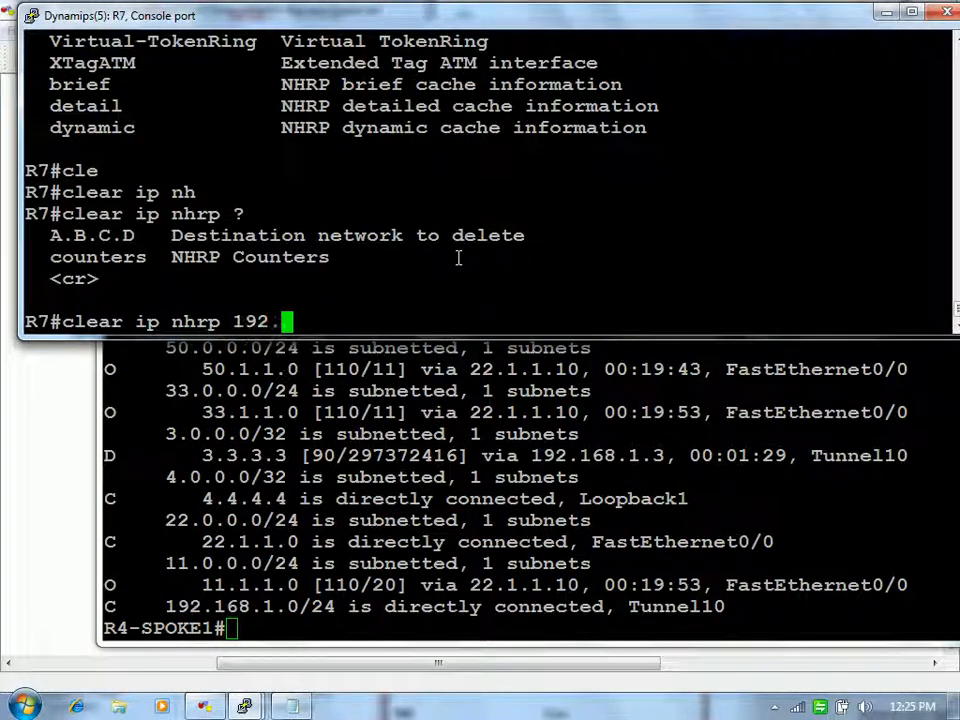
type("168.1.4")
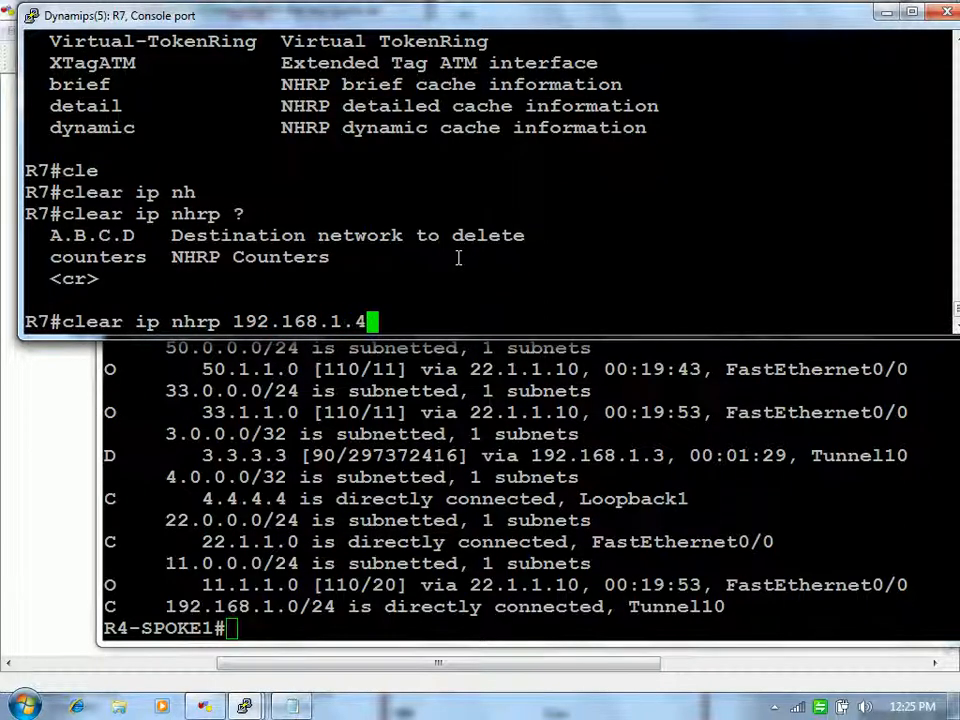
key("Return")
Step: Show R7's brief NHRP cache after the first clear
type("show ip nh")
key("Tab")
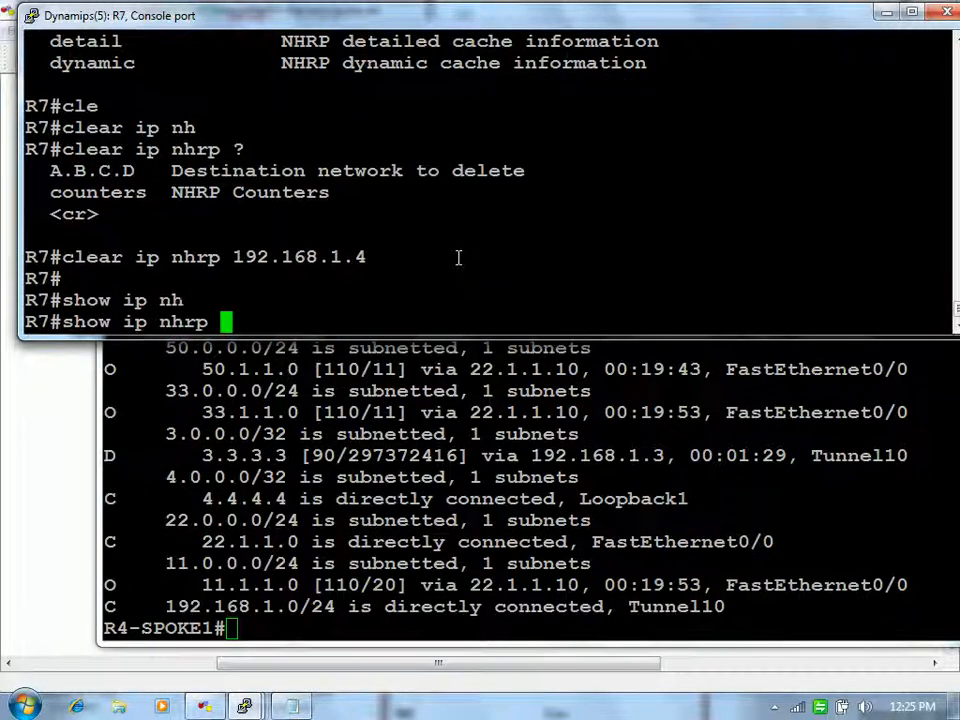
type("bri")
key("Tab")
key("Return")
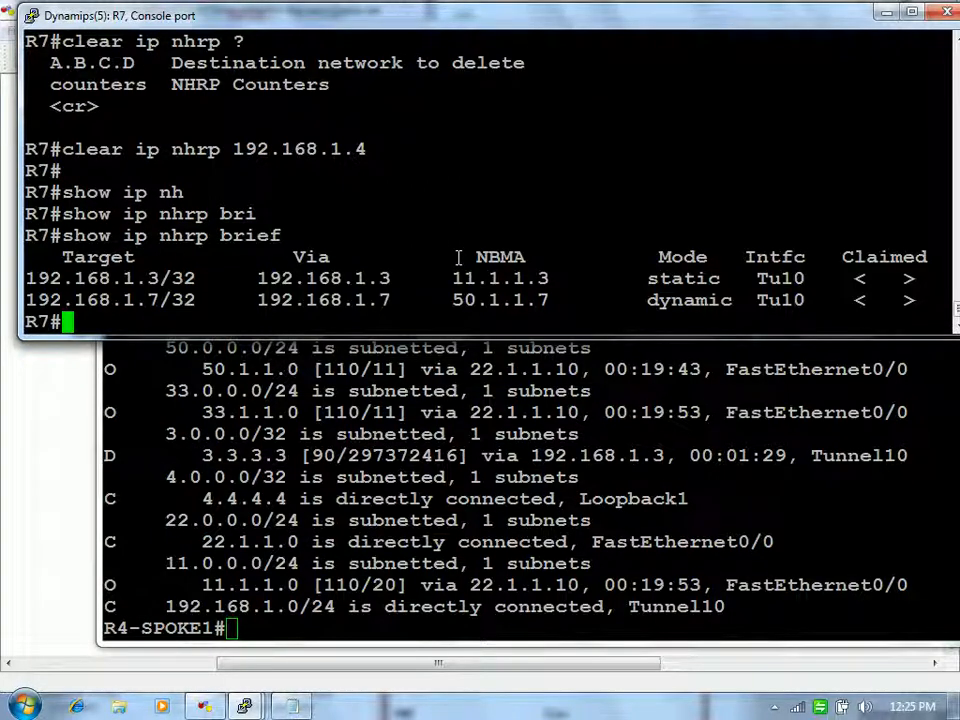
Step: Clear the NHRP entry for 192.168.1.7, then confirm the hub-only NHRP table and SA list
key("Up")
key("Up")
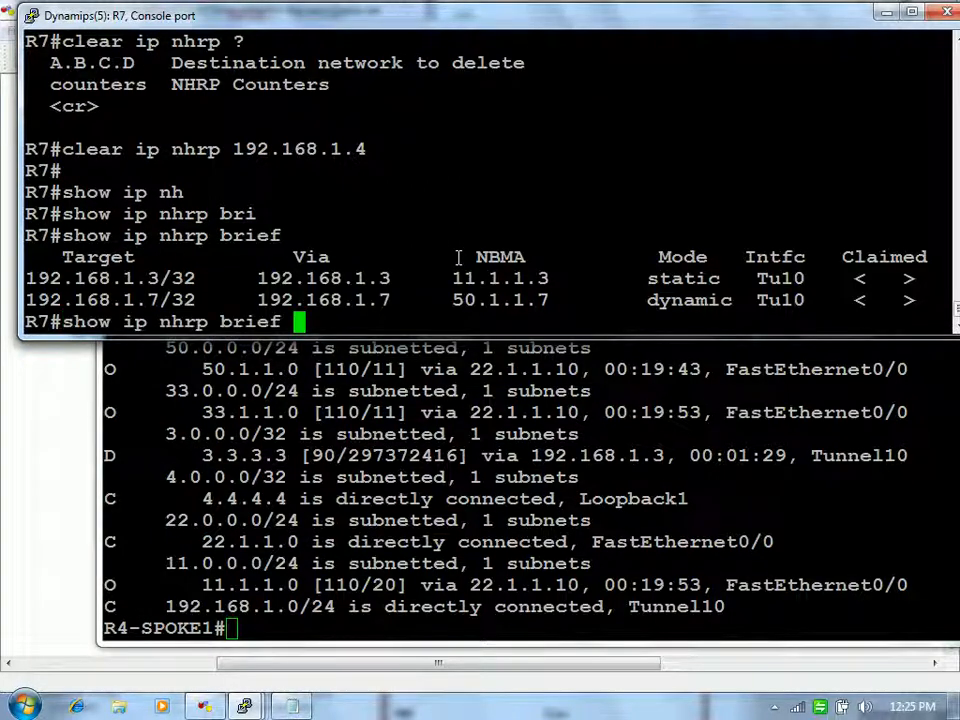
key("BackSpace")
type("7")
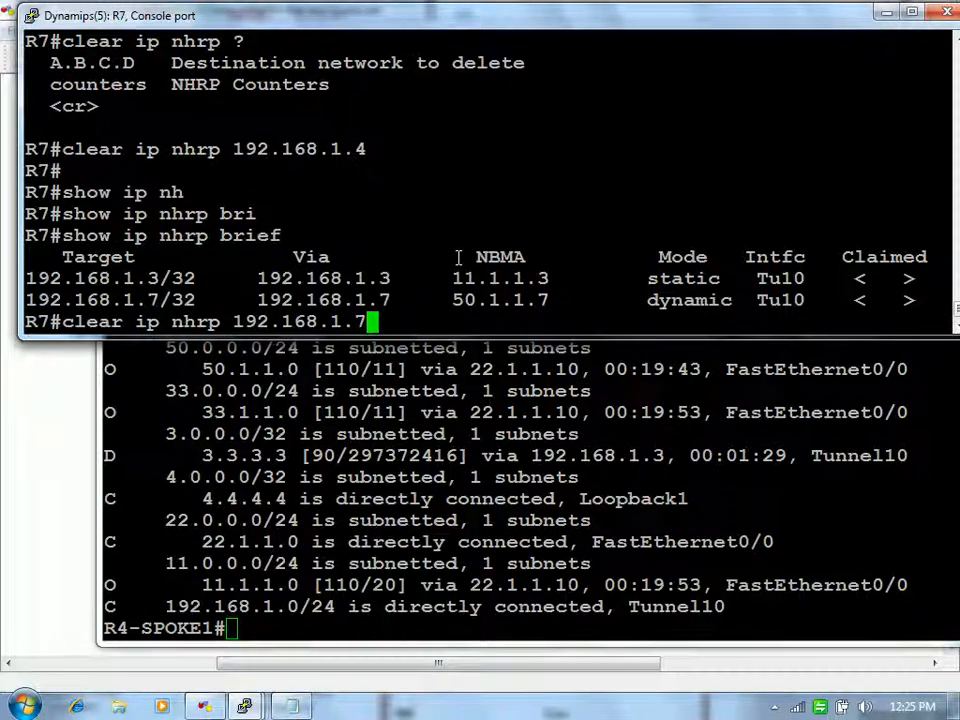
key("Return")
key("Return")
type("show ip nh")
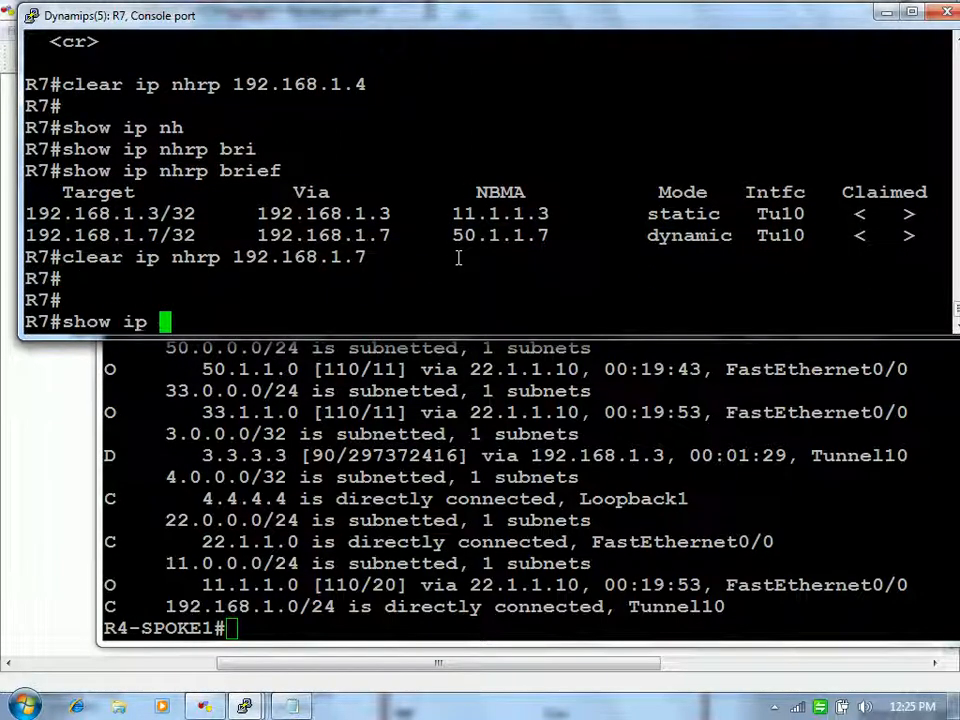
key("Tab")
type("bri")
key("Tab")
key("Return")
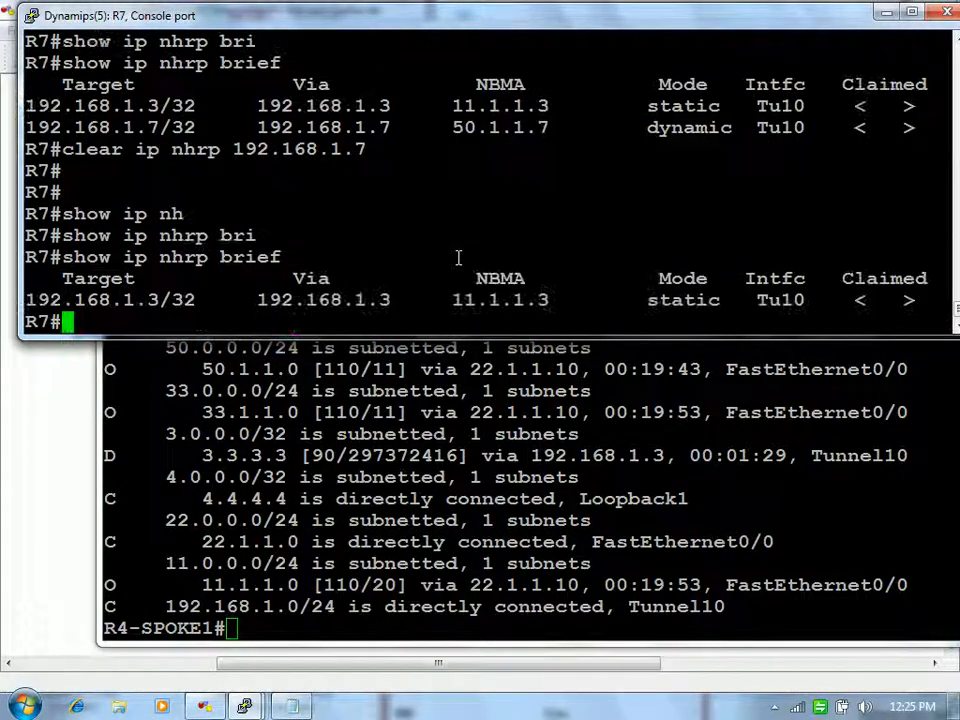
type("show cry is sa")
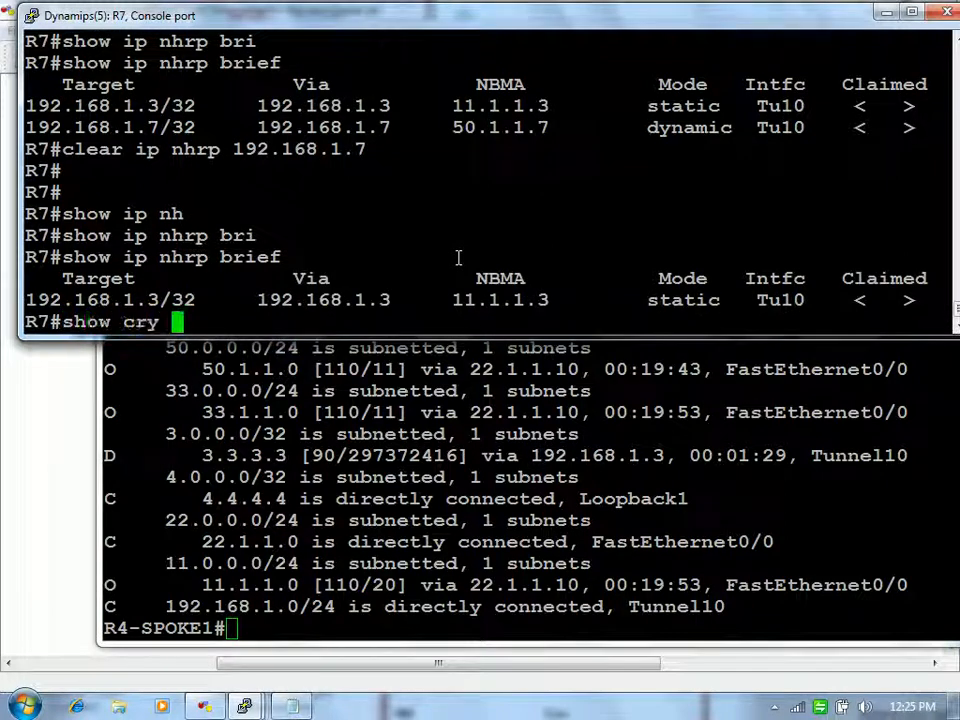
key("Return")
Step: Ping 4.4.4.4 from R7, which now succeeds 5/5
left_click_drag(415, 235, 546, 228)
right_click(553, 259)
type("ping ")
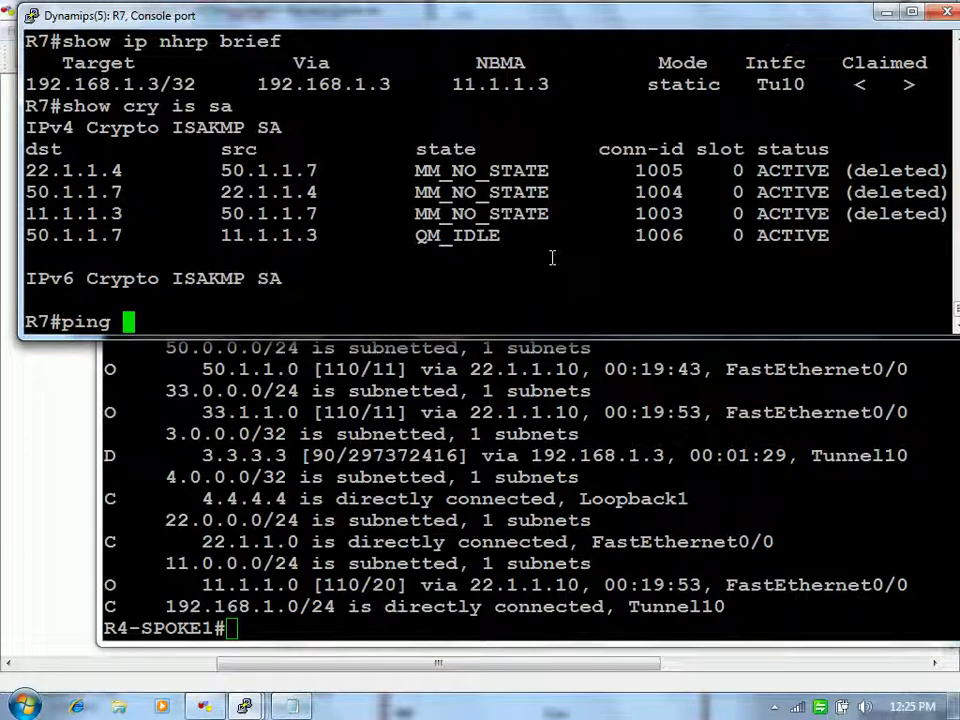
type("4.4.4.4")
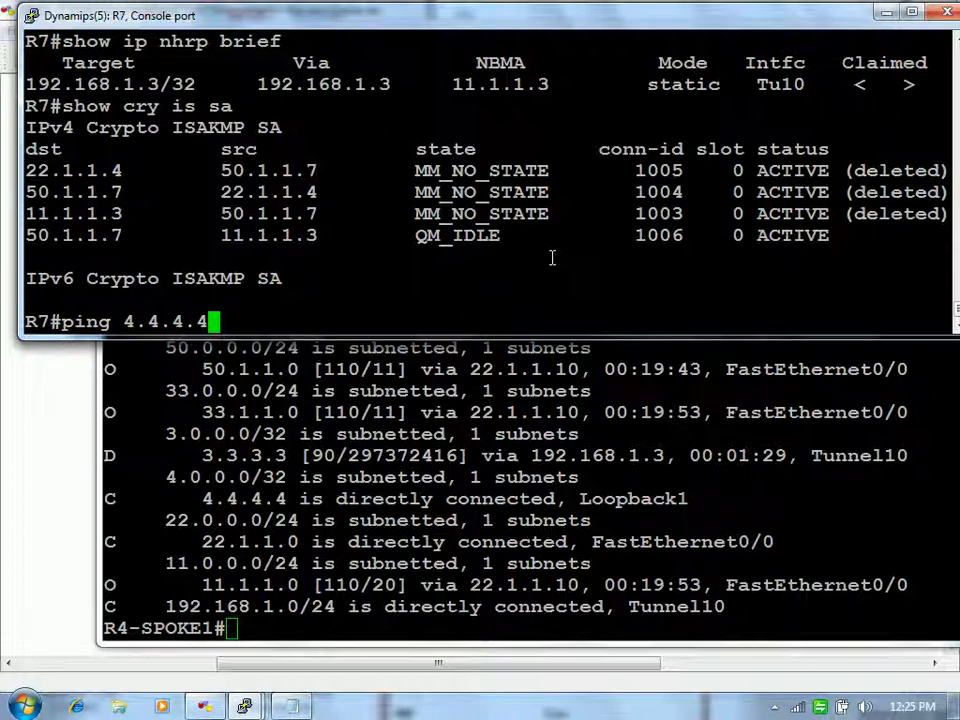
key("Return")
Step: List R7's ISAKMP SAs and highlight the new 50.1.1.7–22.1.1.4 spoke-to-spoke SAs, then switch to R4-SPOKE1
type("show cry is sa")
key("Return")
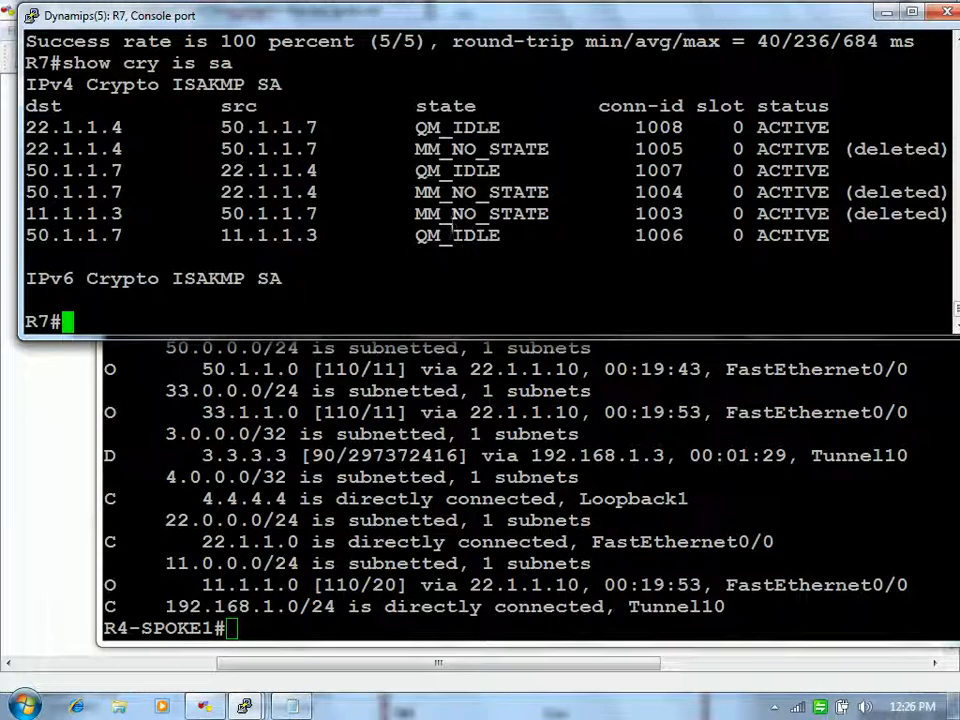
left_click_drag(221, 191, 318, 192)
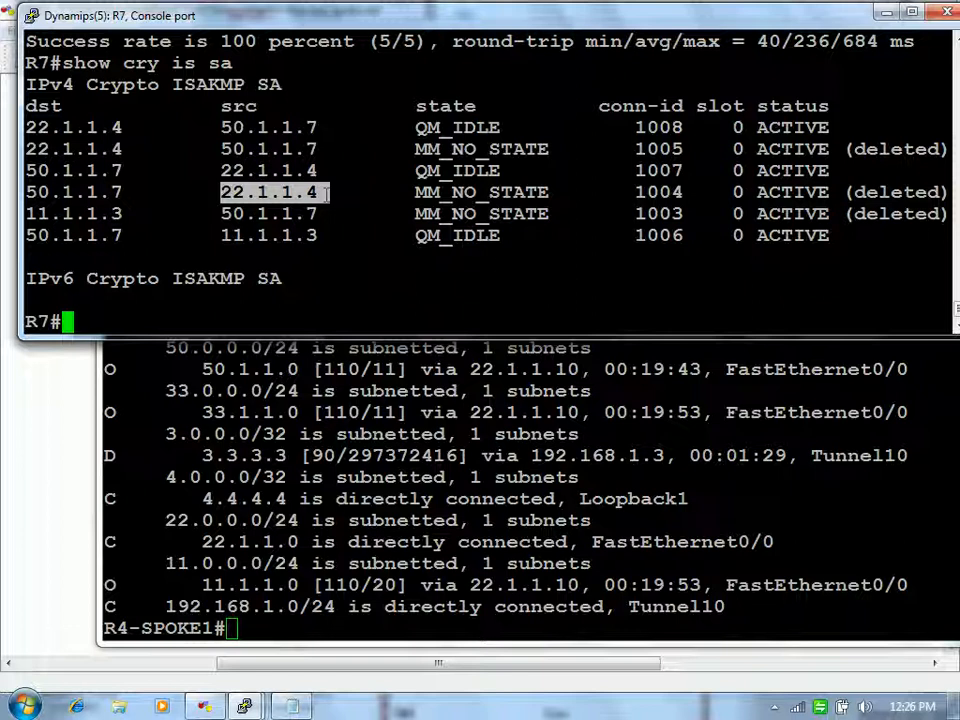
left_click_drag(209, 105, 258, 105)
left_click_drag(58, 105, 26, 105)
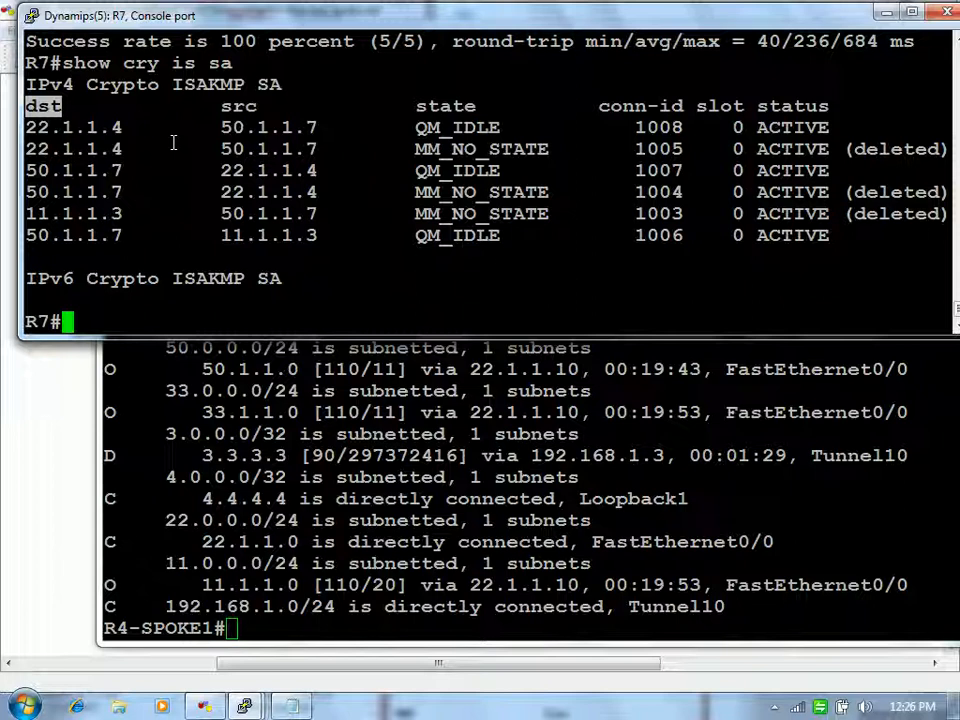
left_click(299, 172)
left_click_drag(316, 172, 197, 172)
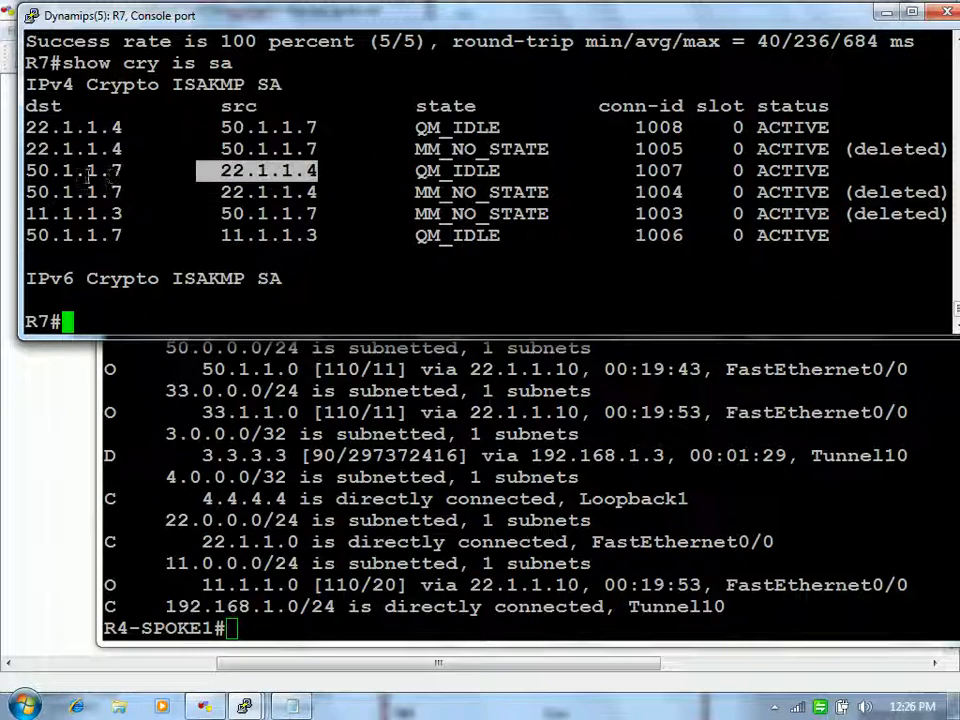
left_click_drag(24, 172, 363, 175)
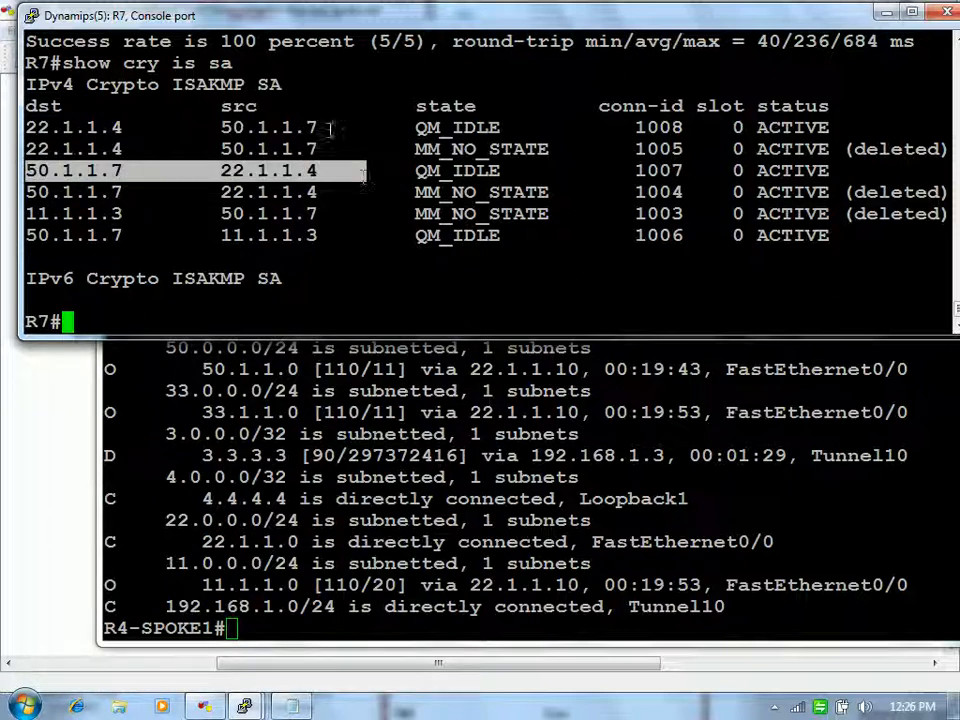
left_click_drag(330, 128, 3, 135)
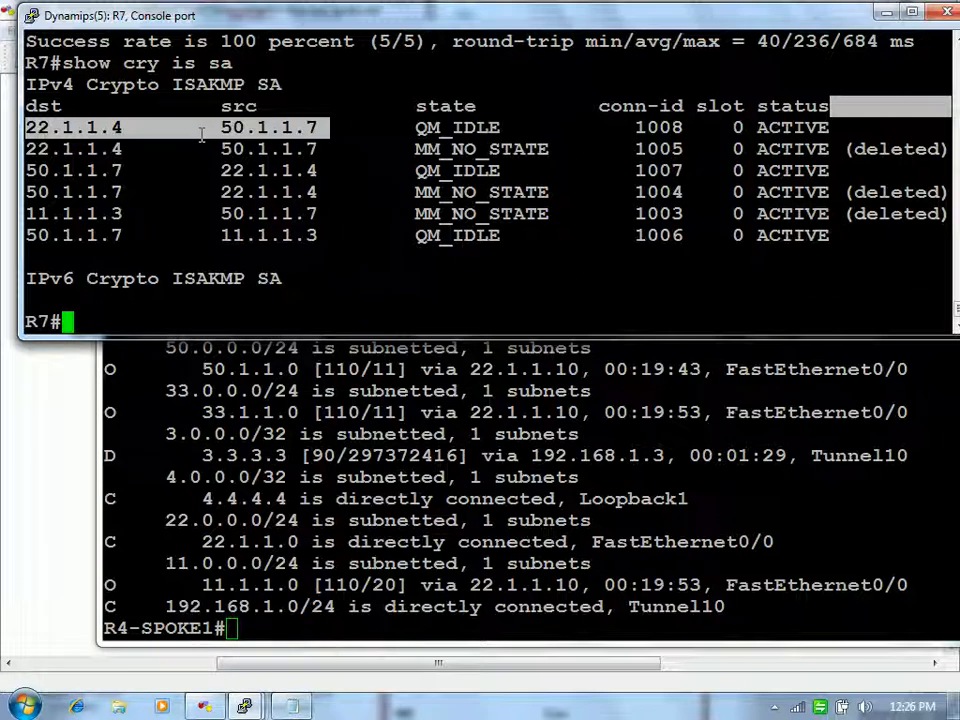
left_click(291, 378)
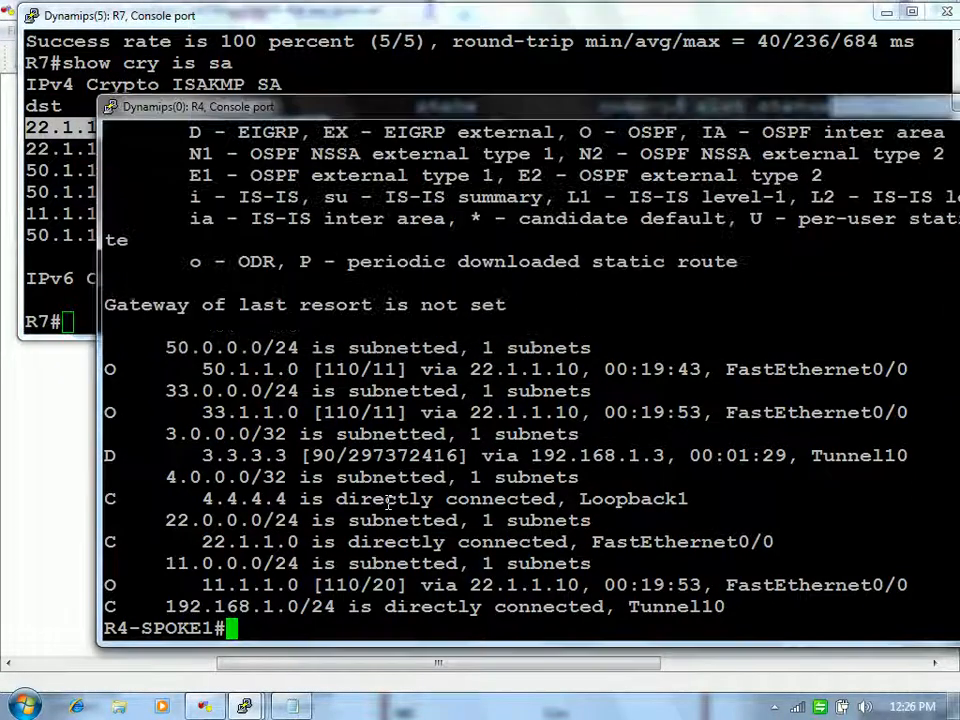
Step: Add a fresh prompt on R4 and return to the DMVPN spoke-to-spoke topology canvas
key("Return")
key("Return")
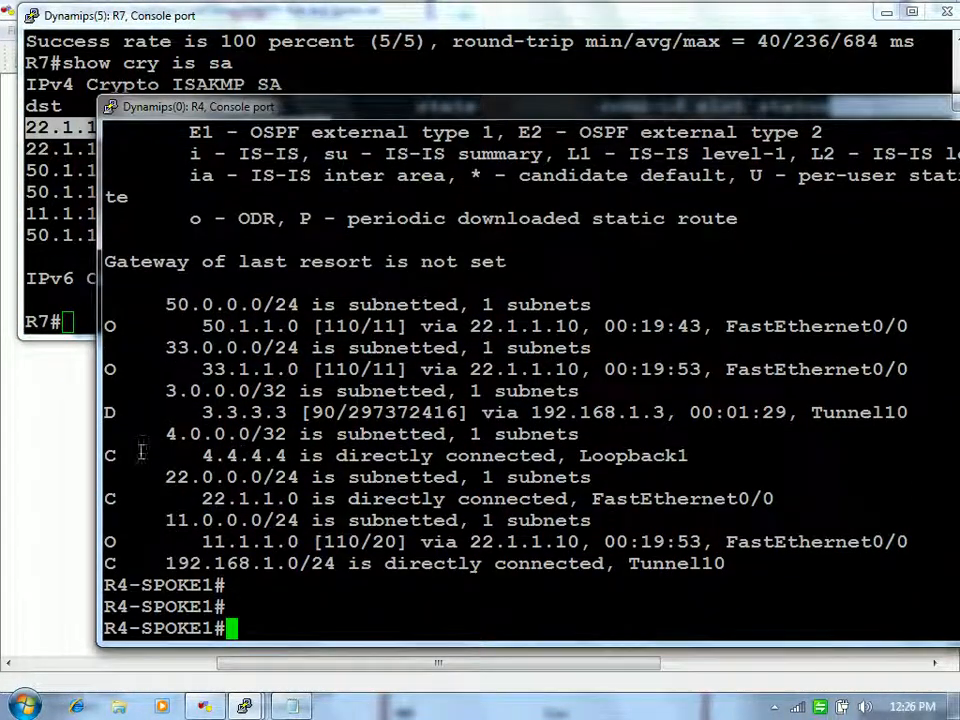
left_click(70, 458)
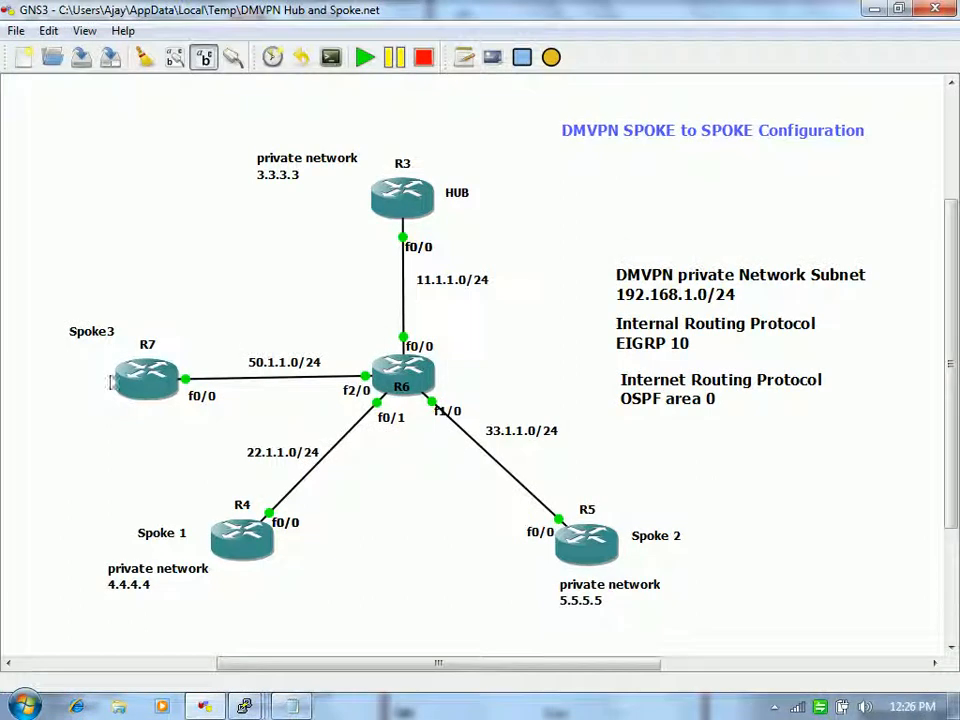